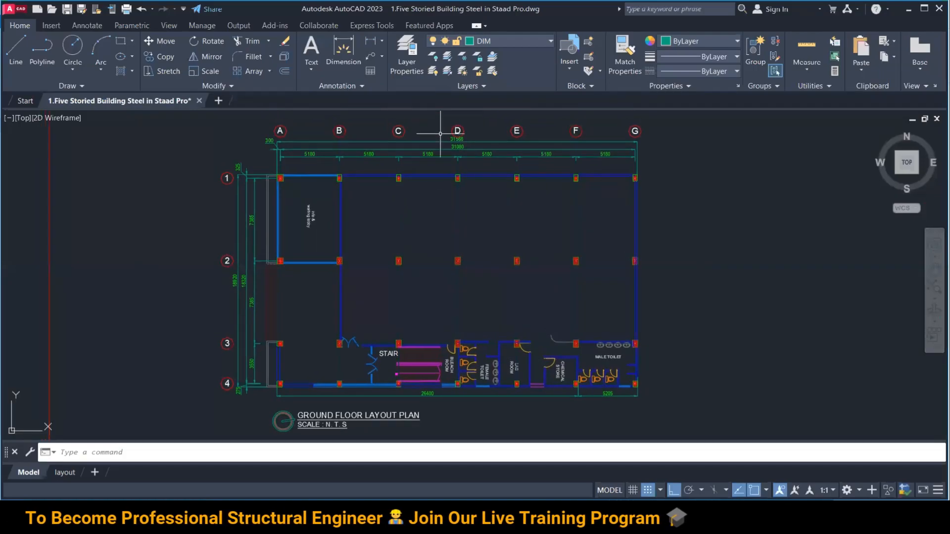
Step: Examine the ground floor layout plan and the steel column layout plan, including the grid spacing, stair and VB bays
left_click(458, 140)
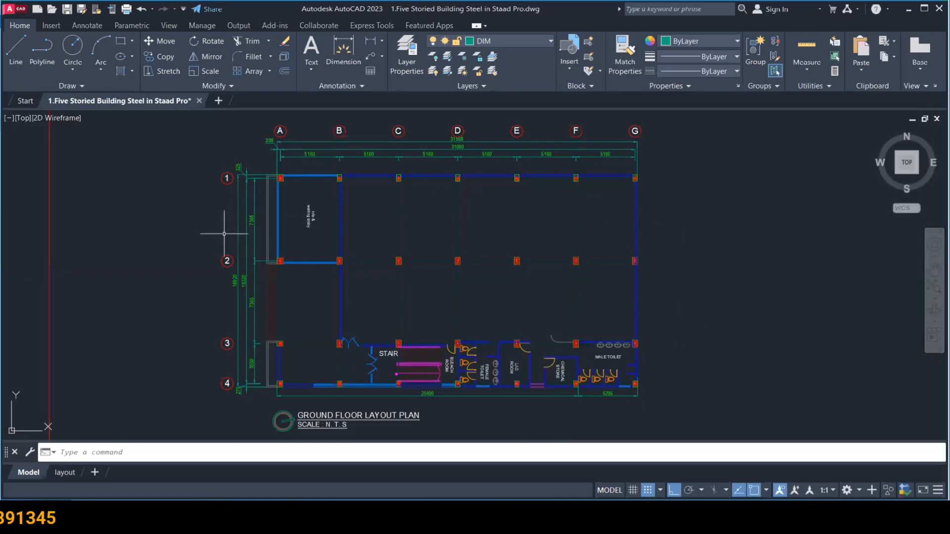
scroll(161, 252, "down", 2)
mouse_move(622, 325)
middle_mouse_down()
mouse_move(528, 307)
mouse_move(337, 328)
middle_mouse_up()
scroll(709, 284, "up", 1)
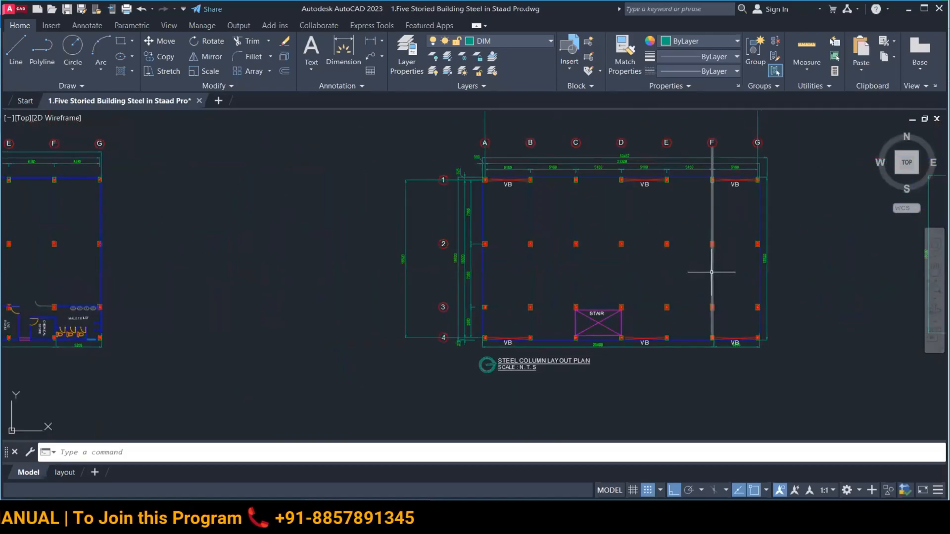
scroll(663, 278, "up", 1)
scroll(659, 275, "up", 1)
mouse_move(658, 276)
middle_mouse_down()
mouse_move(604, 280)
mouse_move(591, 293)
middle_mouse_up()
scroll(615, 279, "down", 1)
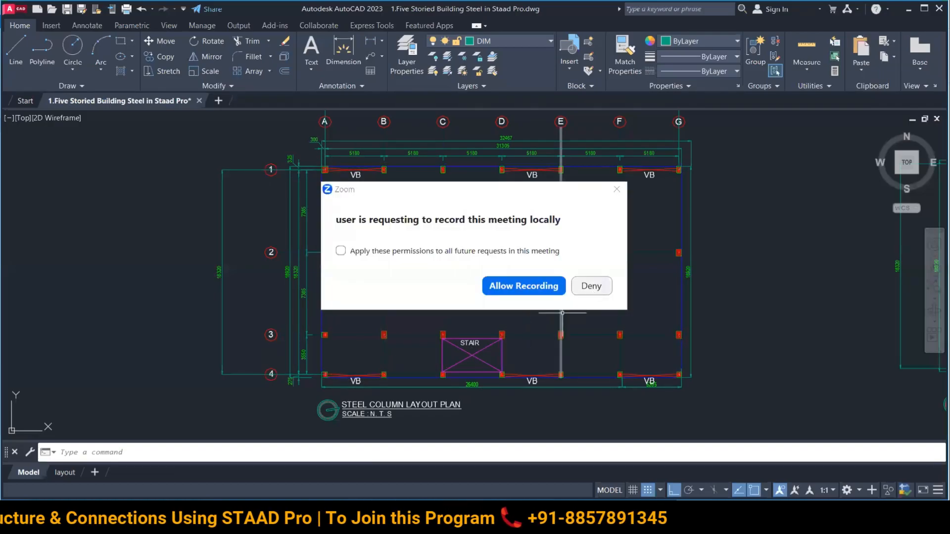
Step: Deny the requests to record the meeting locally and apply that choice to all future requests
left_click(592, 286)
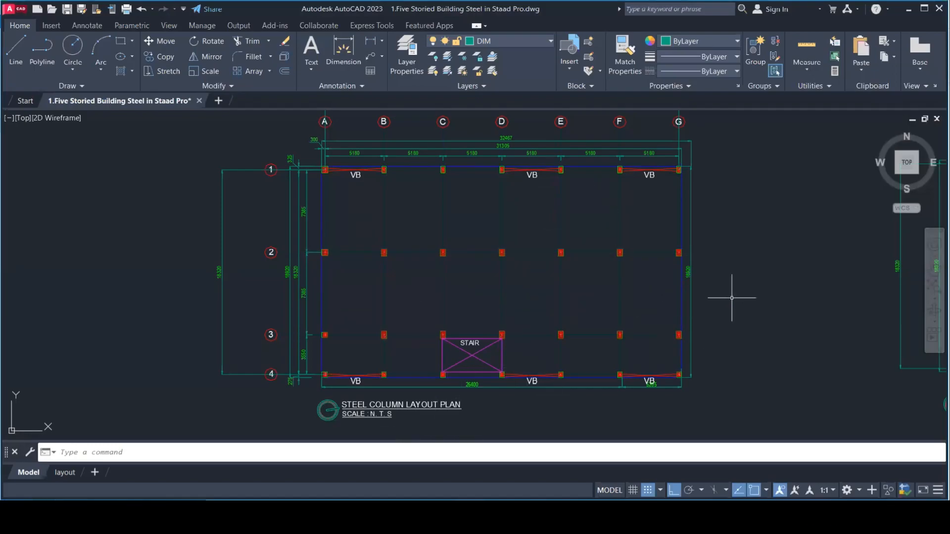
middle_click_drag(731, 298, 331, 339)
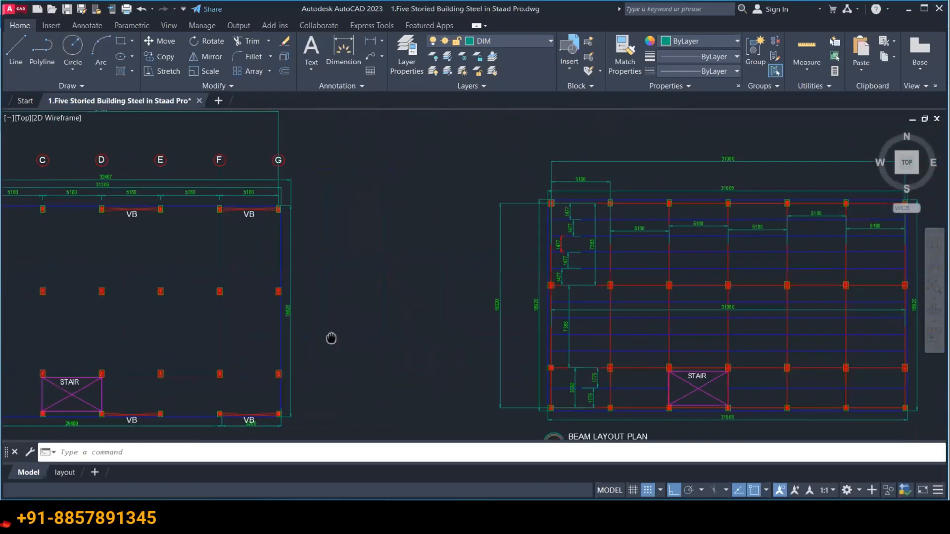
mouse_move(445, 357)
middle_mouse_down()
mouse_move(426, 339)
mouse_move(299, 290)
mouse_move(270, 307)
mouse_move(275, 330)
middle_mouse_up()
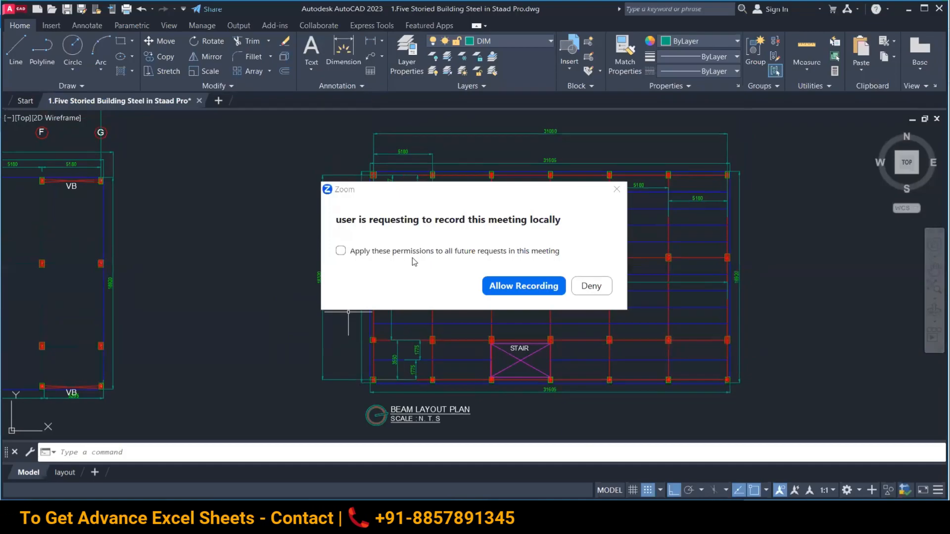
left_click(348, 251)
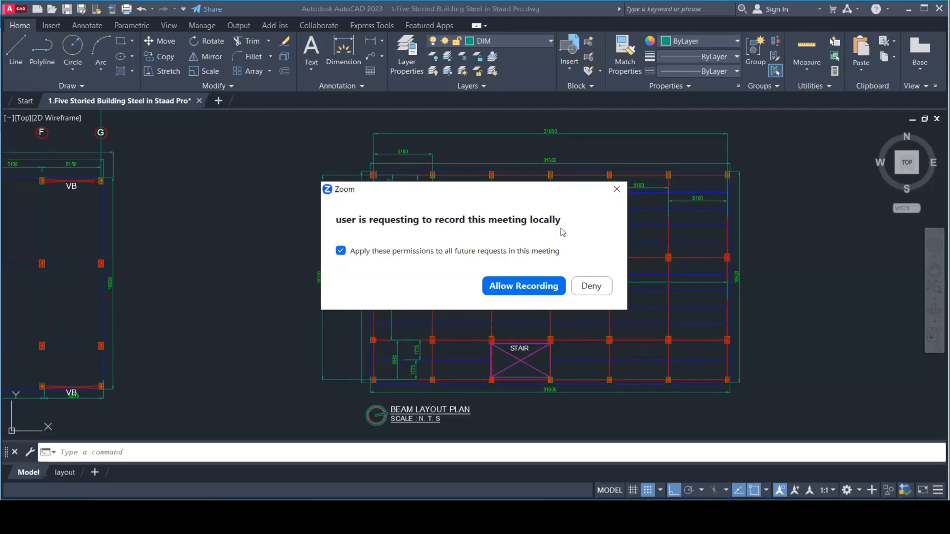
left_click(592, 289)
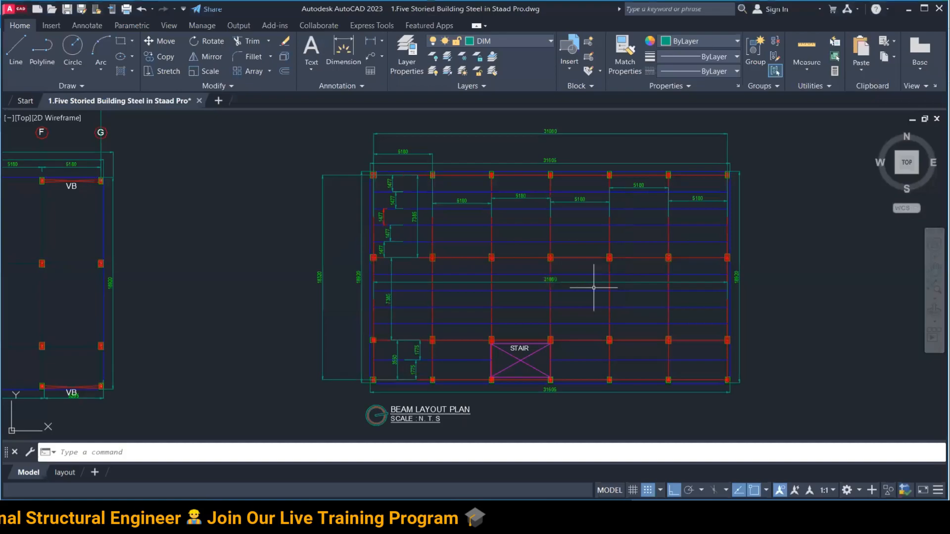
Step: Examine the beam layout plan and the building elevation with its floor levels and bracing
middle_click_drag(837, 336, 796, 326)
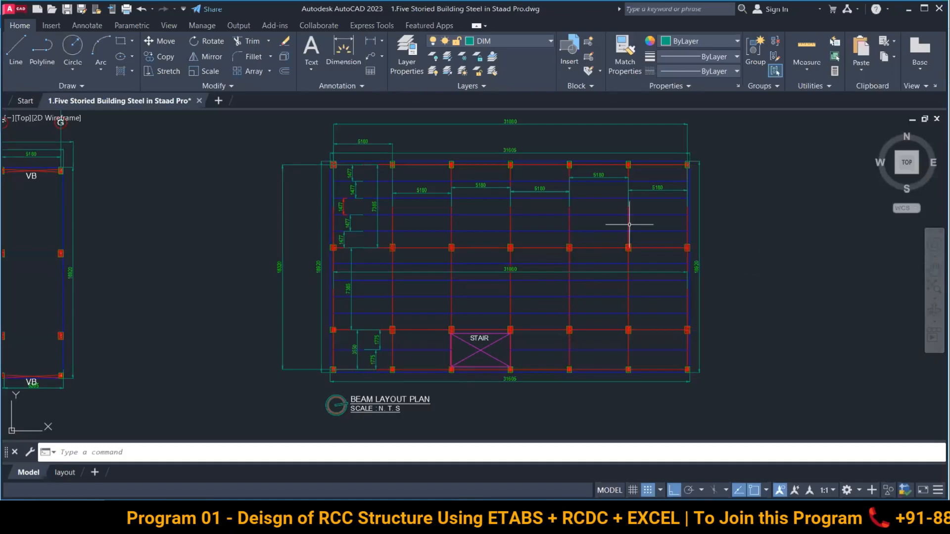
middle_click_drag(638, 176, 587, 369)
middle_click_drag(757, 186, 753, 208)
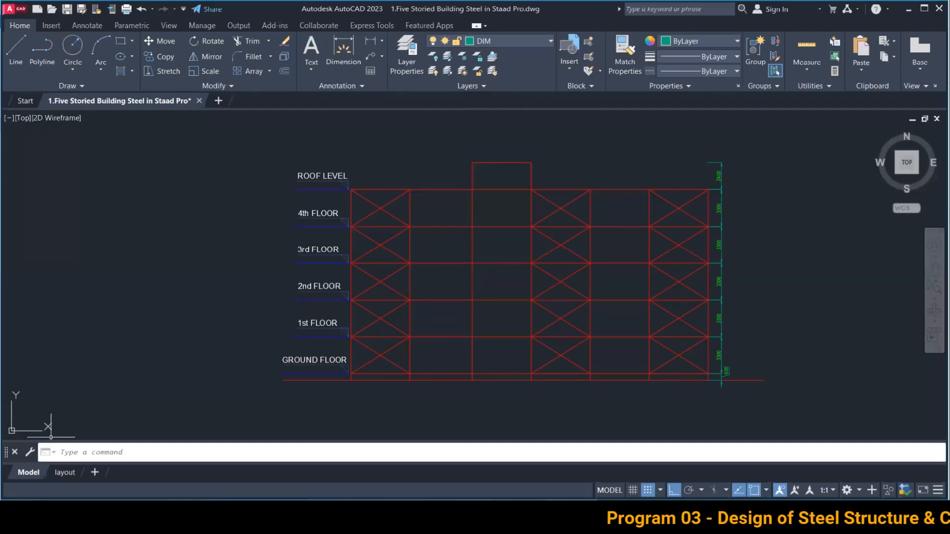
Step: Launch STAAD.Pro CONNECT Edition V22 and dismiss the CONNECTION Client window and the CONNECT Advisor notice
key("super+s")
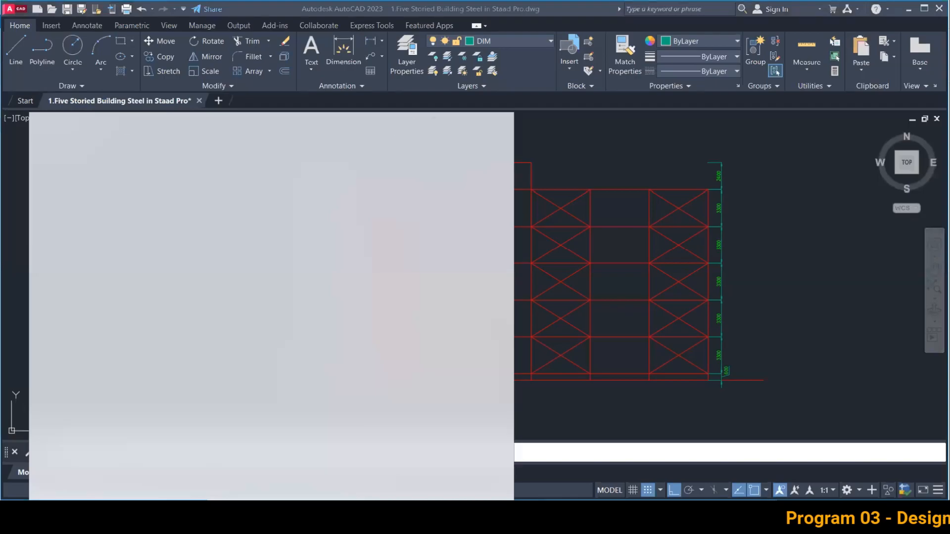
type("staad")
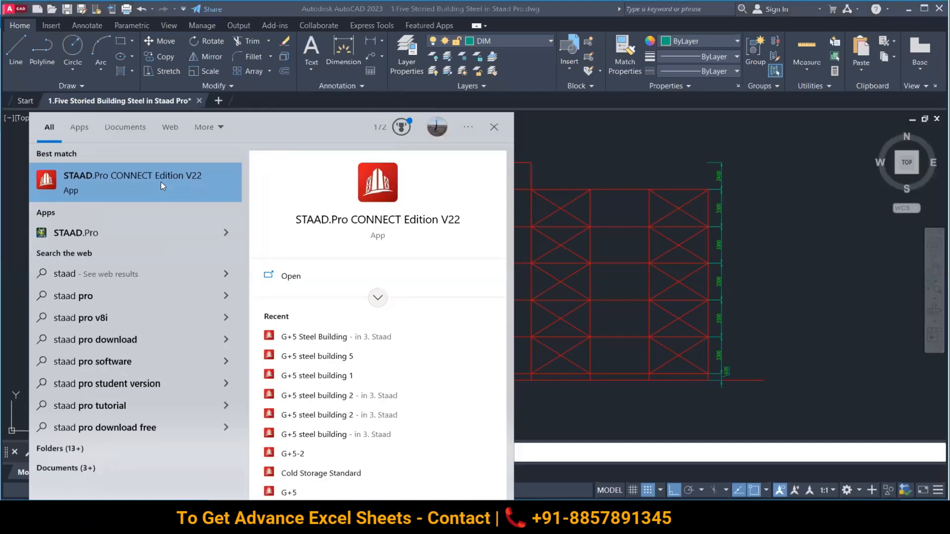
left_click(144, 175)
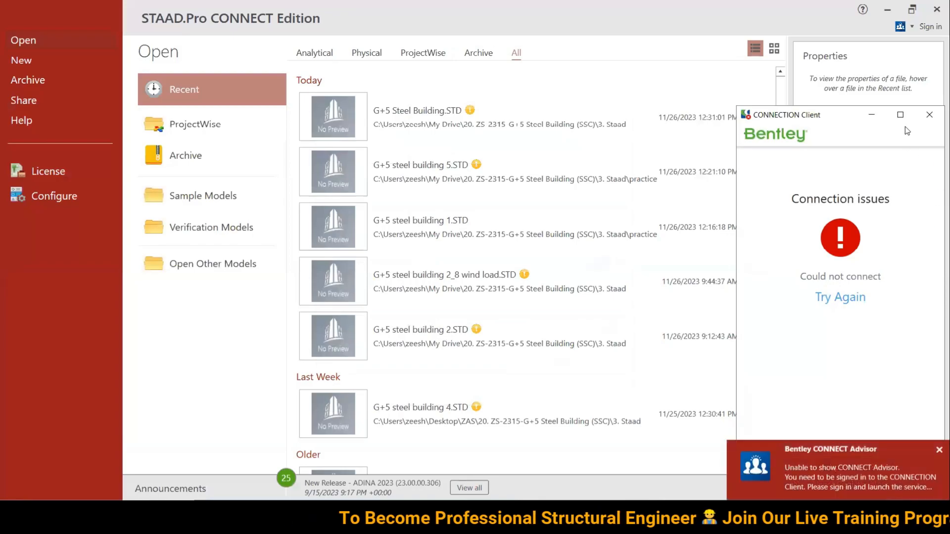
left_click(930, 118)
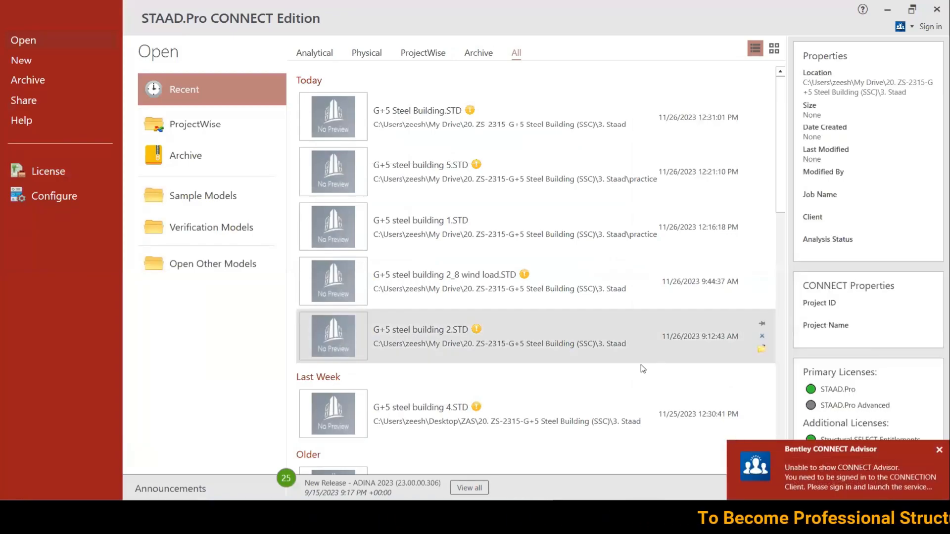
left_click(936, 451)
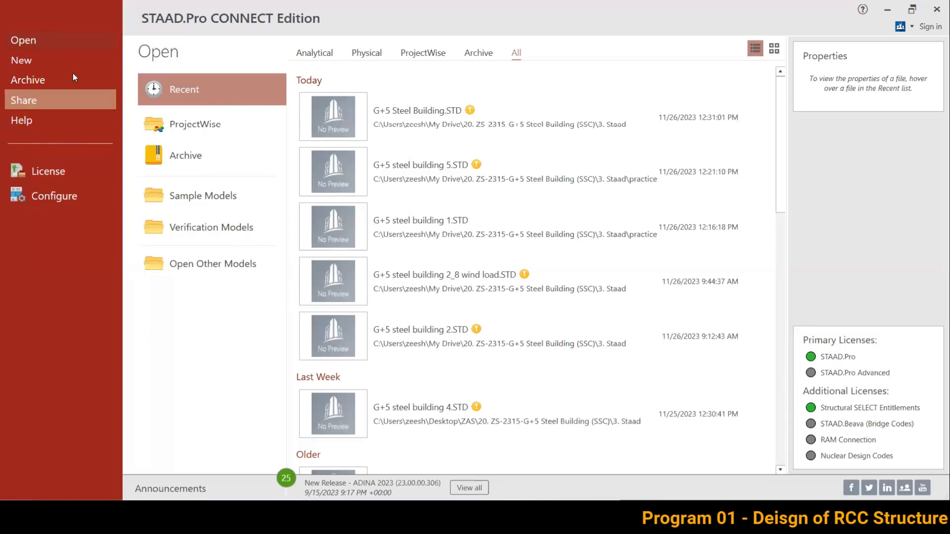
Step: Start a new model and set its file name to "G+5 Steel Building Webinar"
left_click(17, 59)
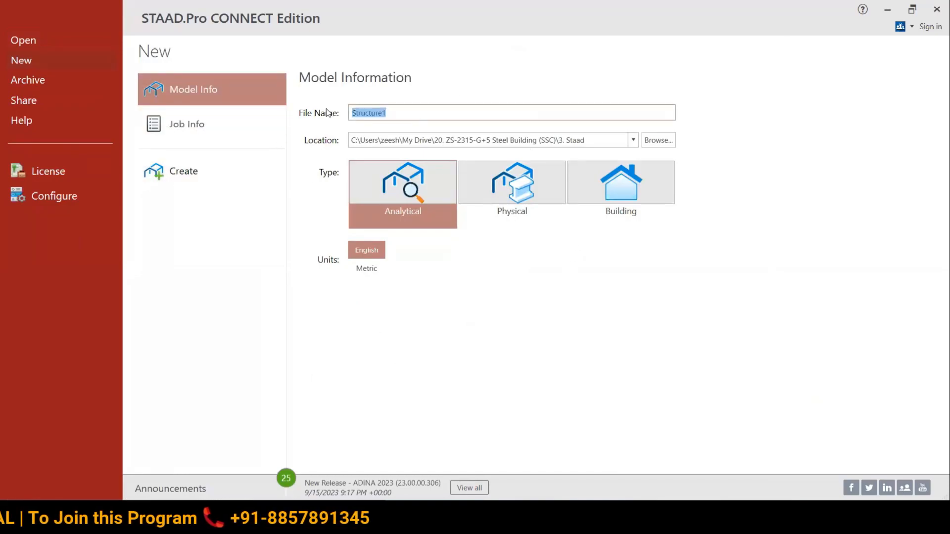
type("G+")
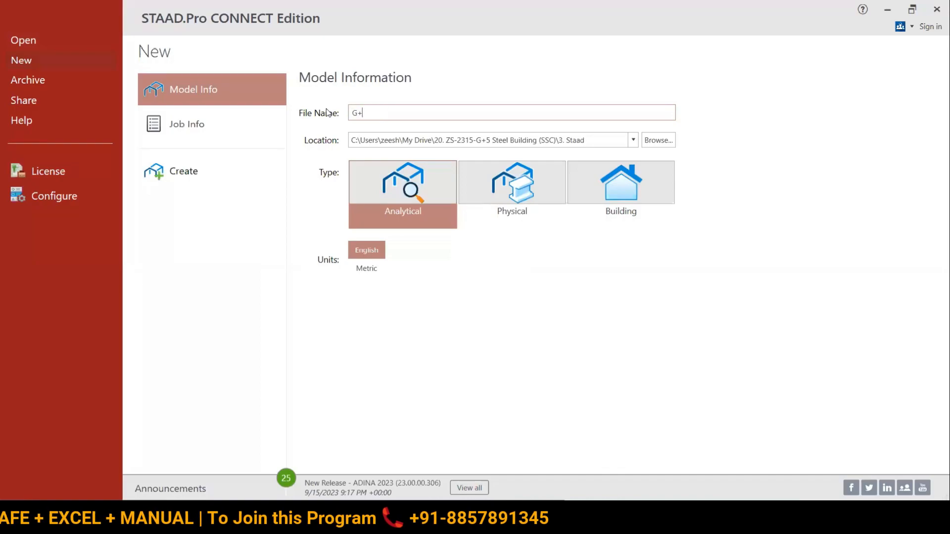
type("5 Steel")
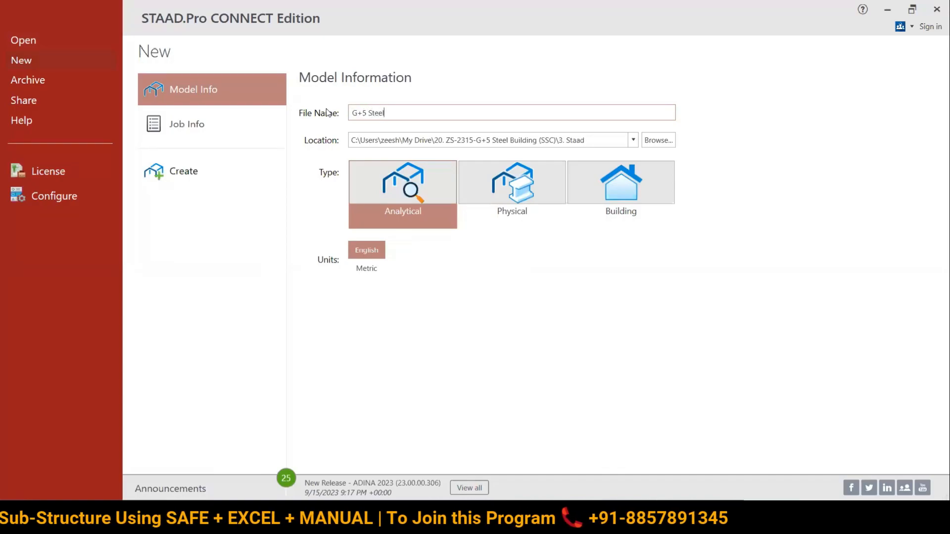
type(" Building")
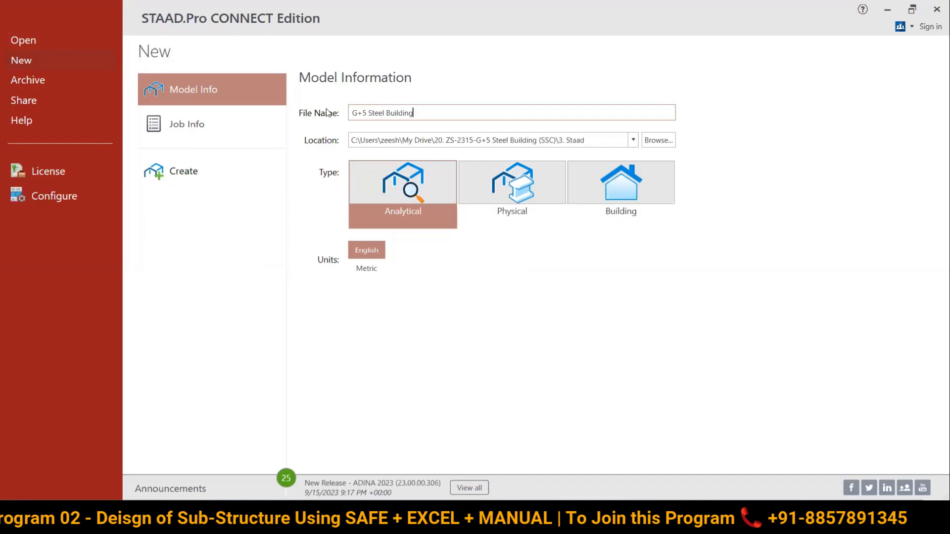
type(" WEbinar")
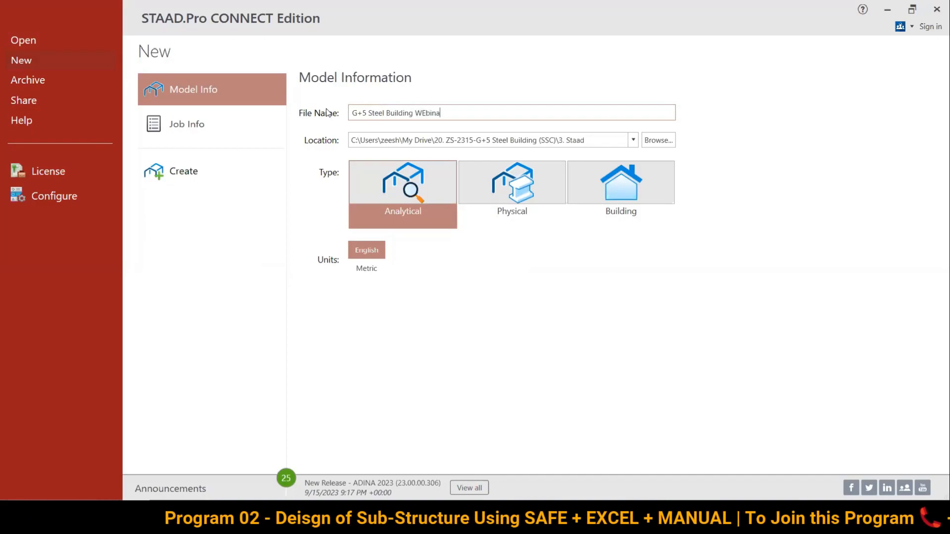
key("BackSpace")
key("BackSpace")
key("BackSpace")
key("BackSpace")
key("BackSpace")
key("BackSpace")
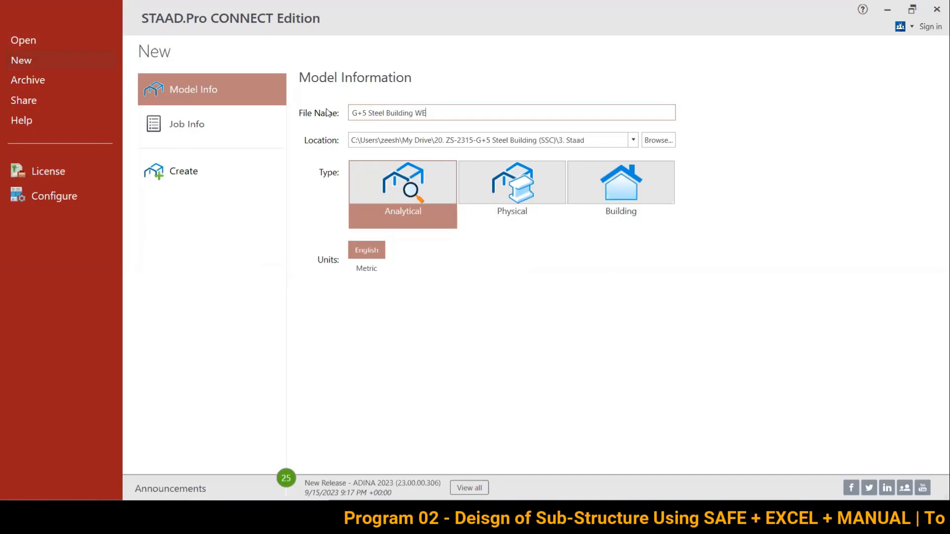
type("e")
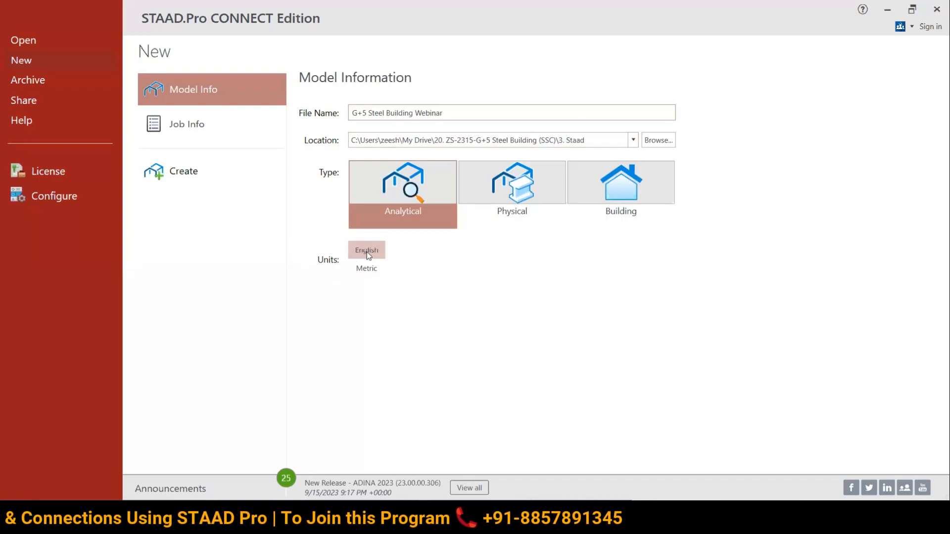
Step: Set the units to Metric and create the analytical model
left_click(363, 268)
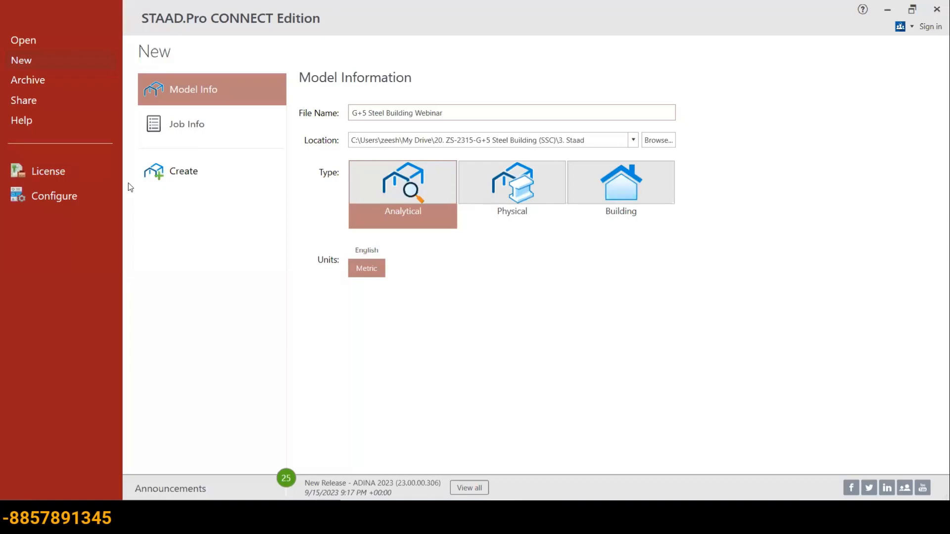
left_click(171, 176)
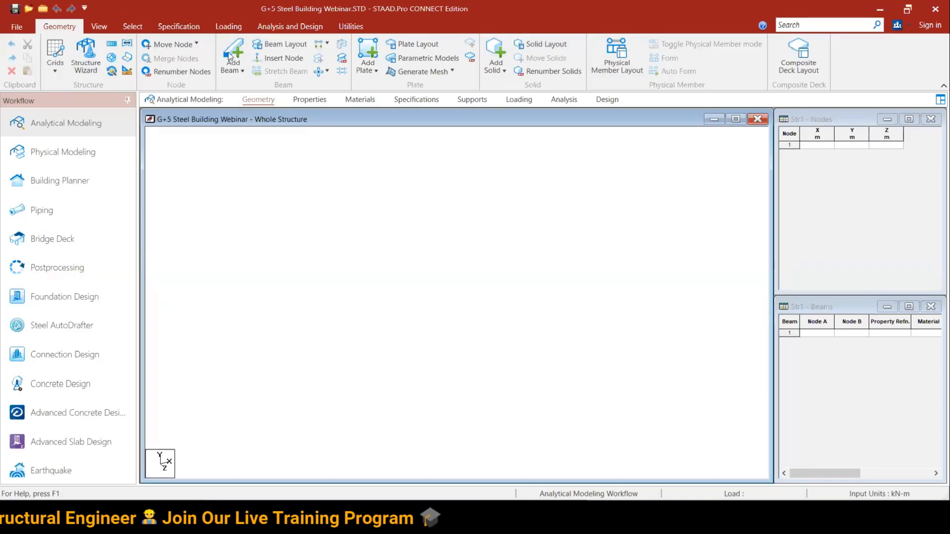
left_click(929, 114)
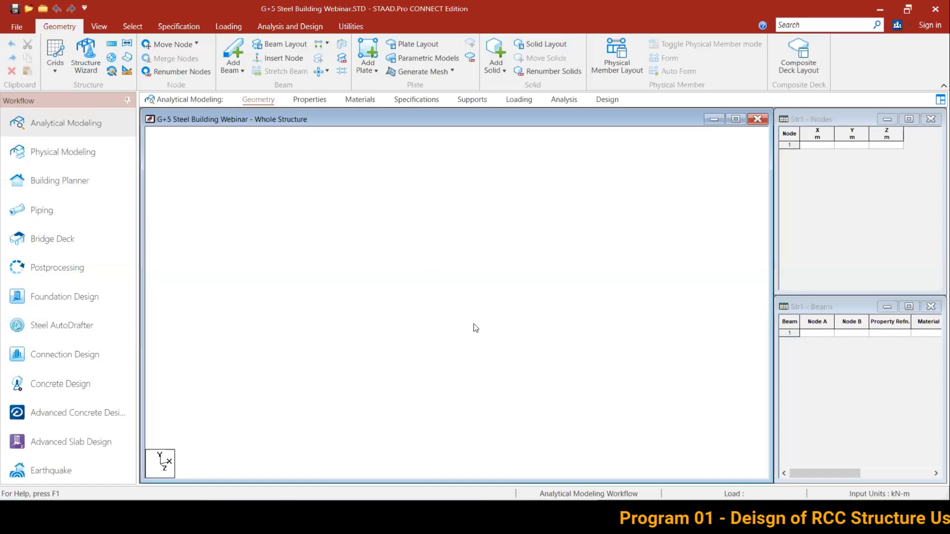
Step: Look over the Nodes table, the Beams table and the Whole Structure view of the empty model
left_click(834, 203)
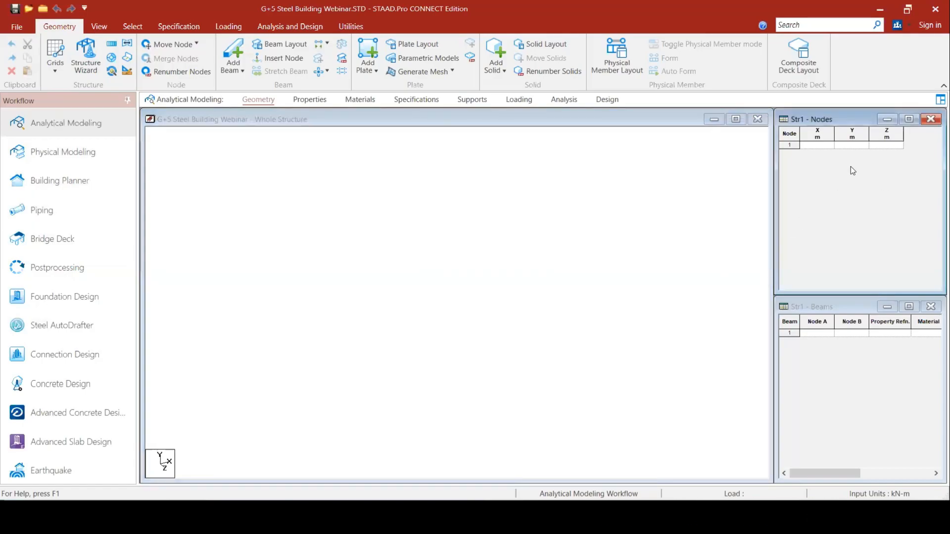
left_click(869, 354)
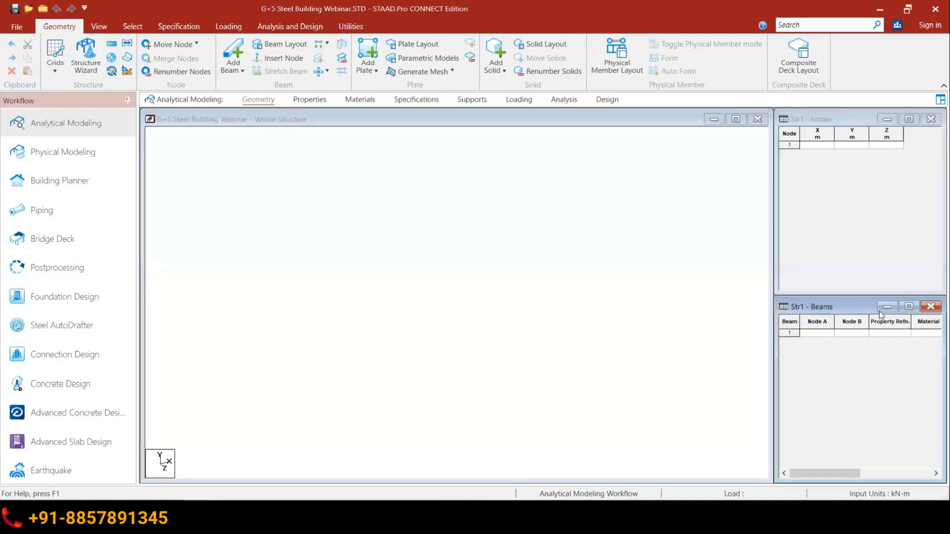
left_click(482, 184)
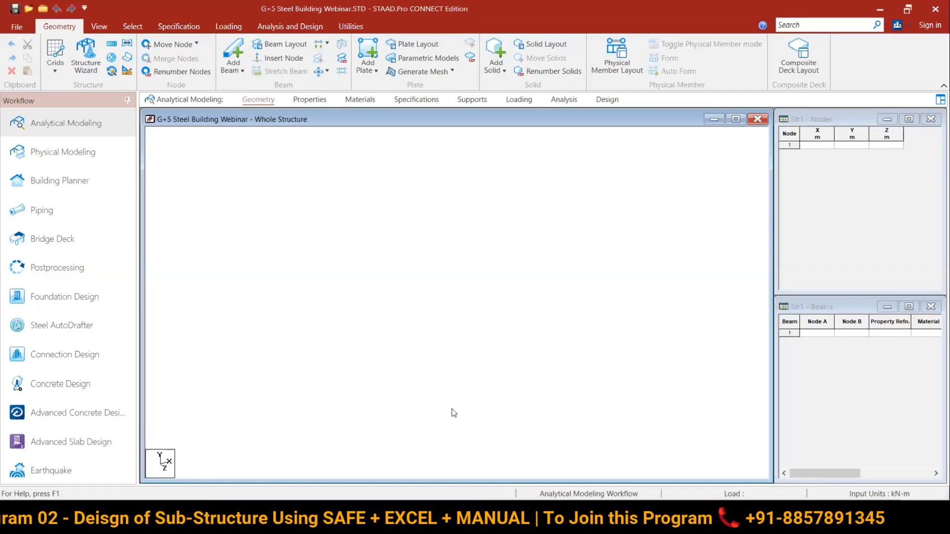
Step: Switch to AutoCAD and open a new blank drawing beside the building drawing
key("alt+Tab")
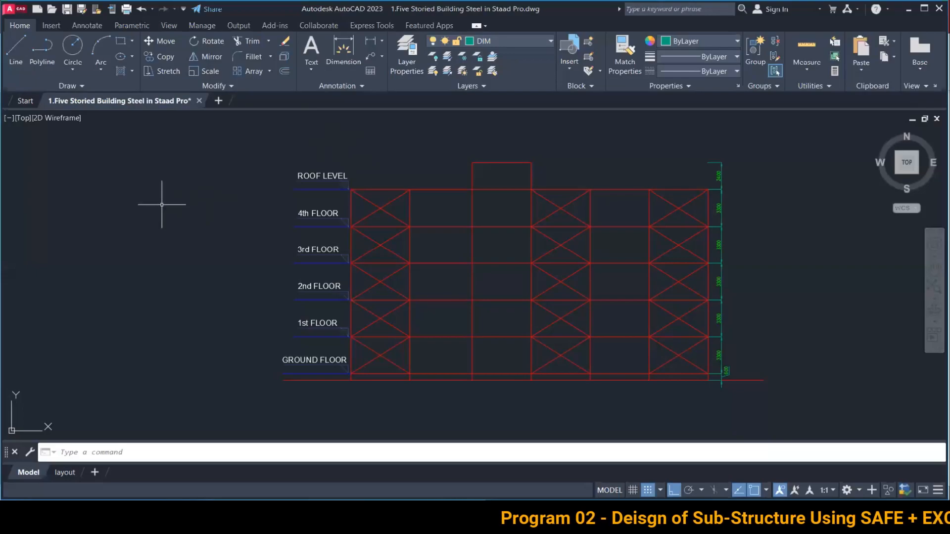
middle_click_drag(152, 197, 270, 190)
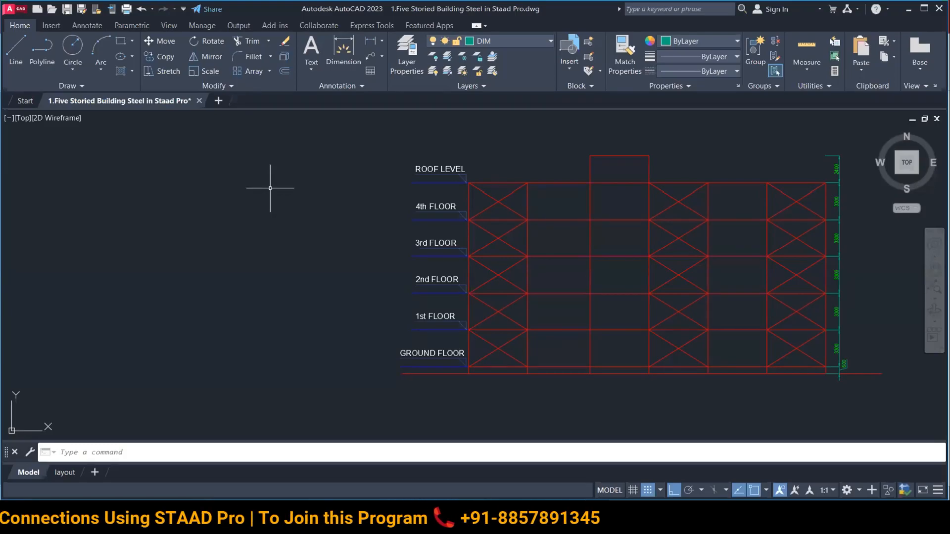
left_click(222, 99)
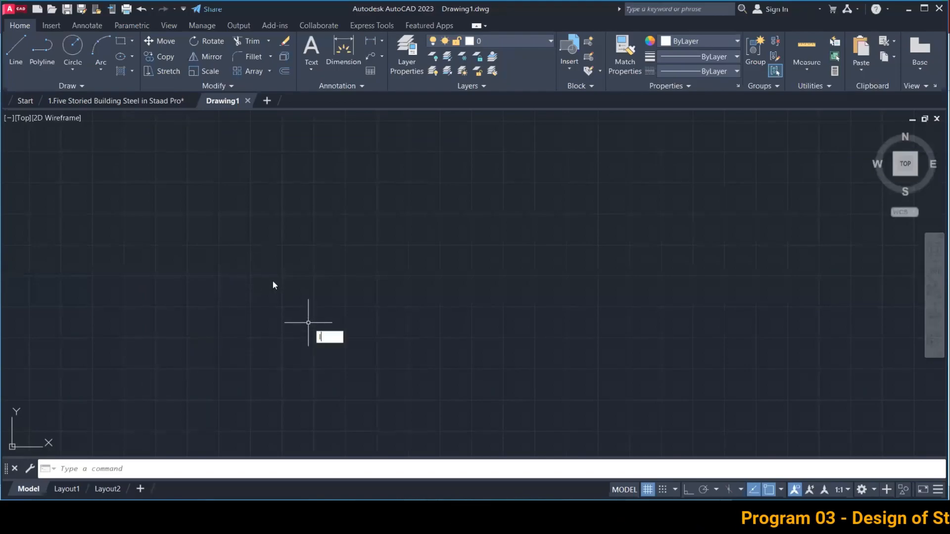
Step: Draw a horizontal line 31.08 long from the origin along the X axis with Ortho turned on
key("Return")
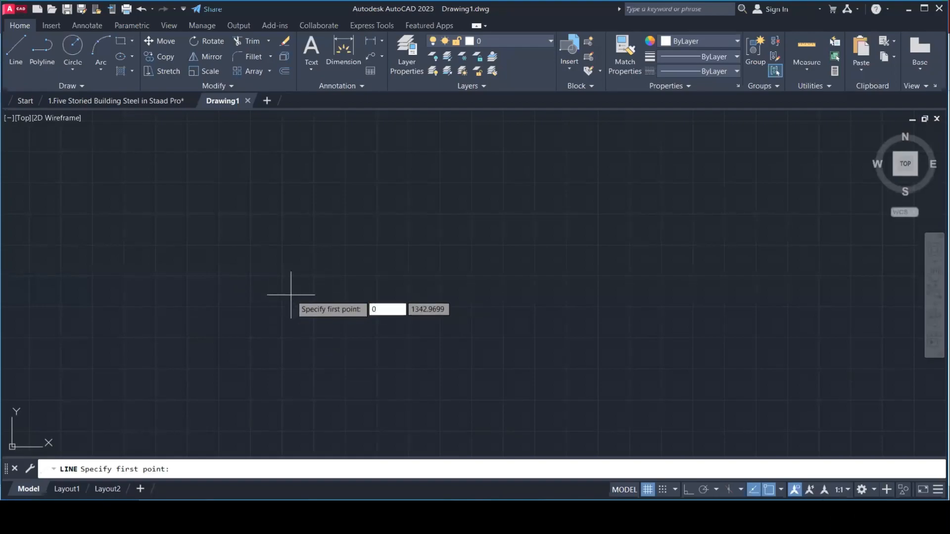
key("Return")
scroll(468, 225, "down", 3)
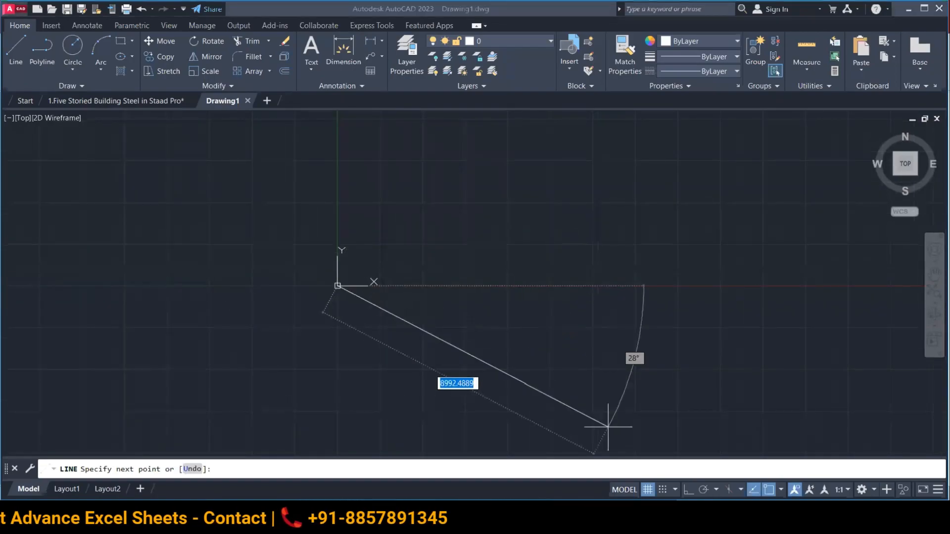
left_click(688, 490)
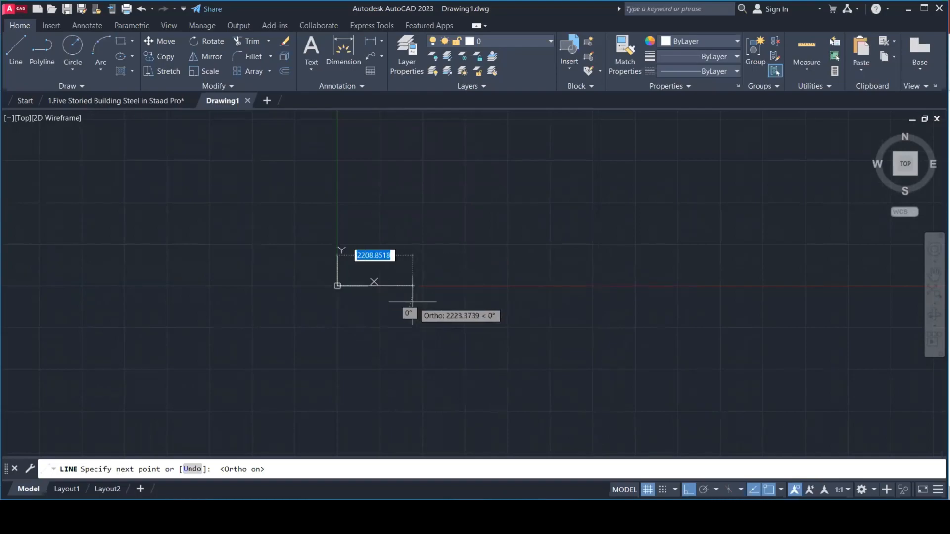
scroll(282, 262, "up", 2)
mouse_move(291, 268)
middle_mouse_down()
mouse_move(602, 364)
mouse_move(570, 361)
middle_mouse_up()
scroll(470, 352, "up", 2)
middle_click_drag(333, 375, 517, 362)
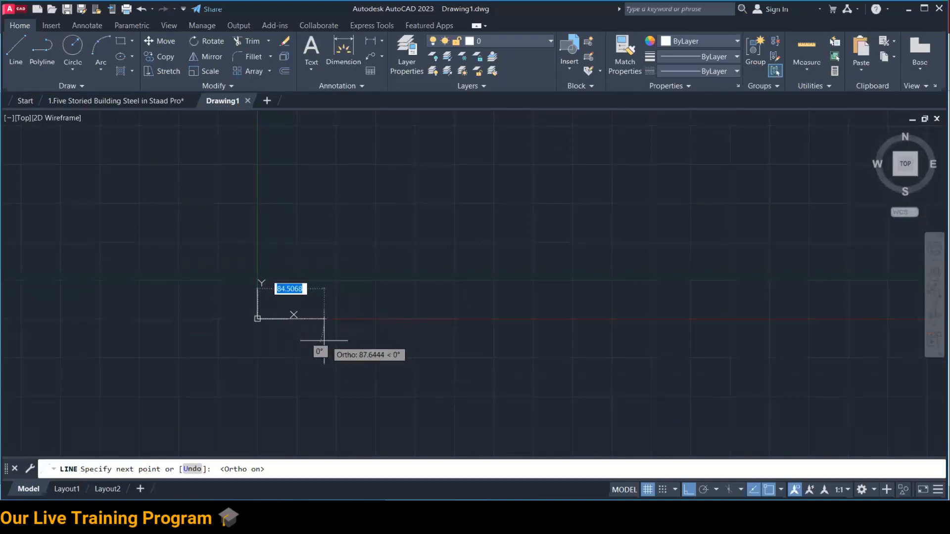
scroll(318, 337, "up", 2)
middle_click_drag(220, 350, 312, 340)
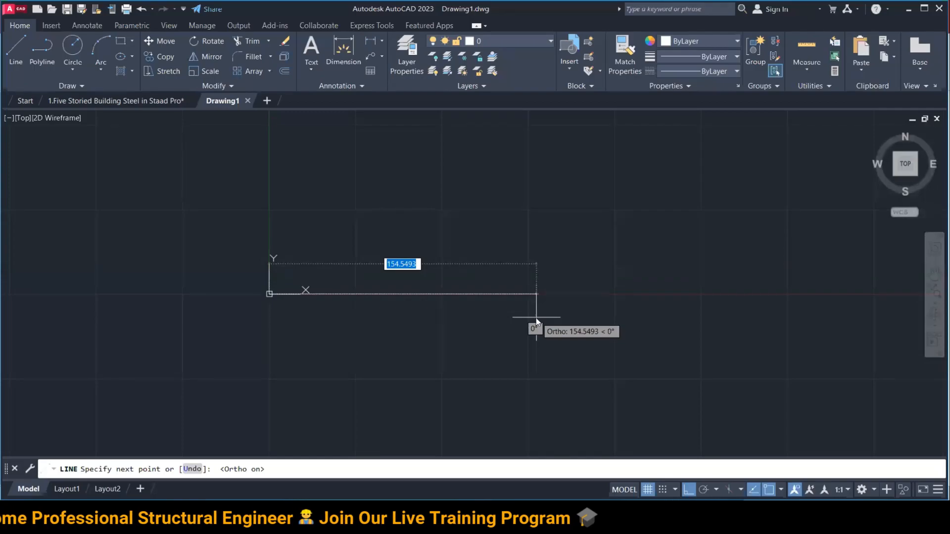
type("31.08")
key("Return")
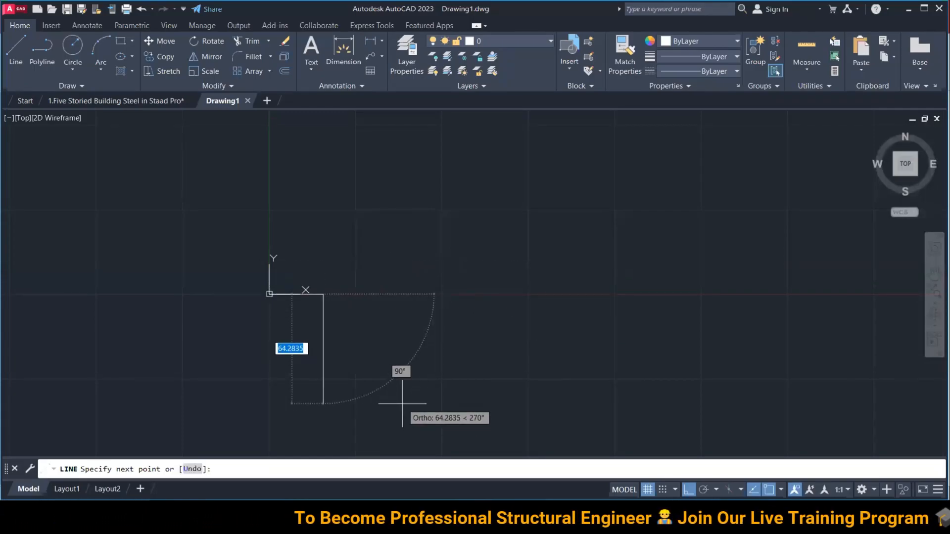
Step: Continue the line 18.32 downward, back below the origin and up 18.32 to complete the rectangular building outline, ending the Line command
type("18")
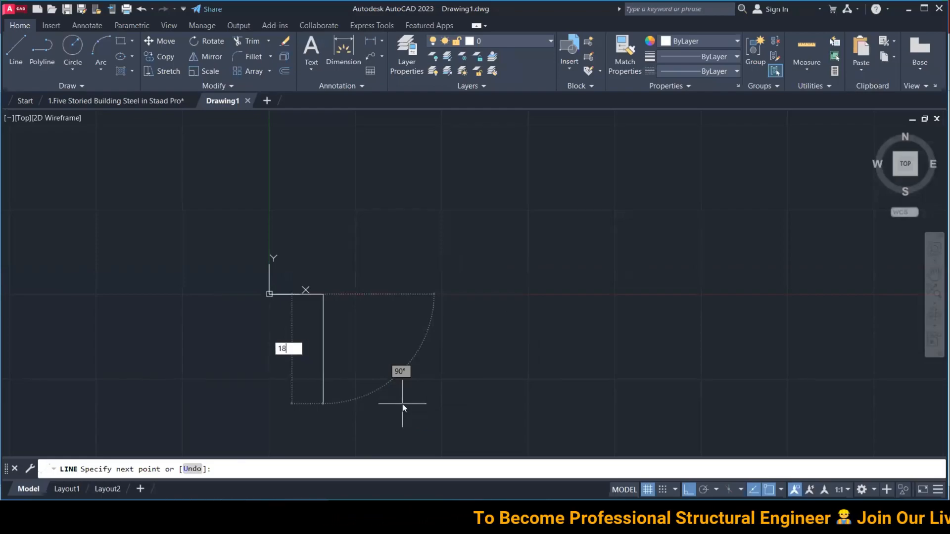
type(".32")
key("Return")
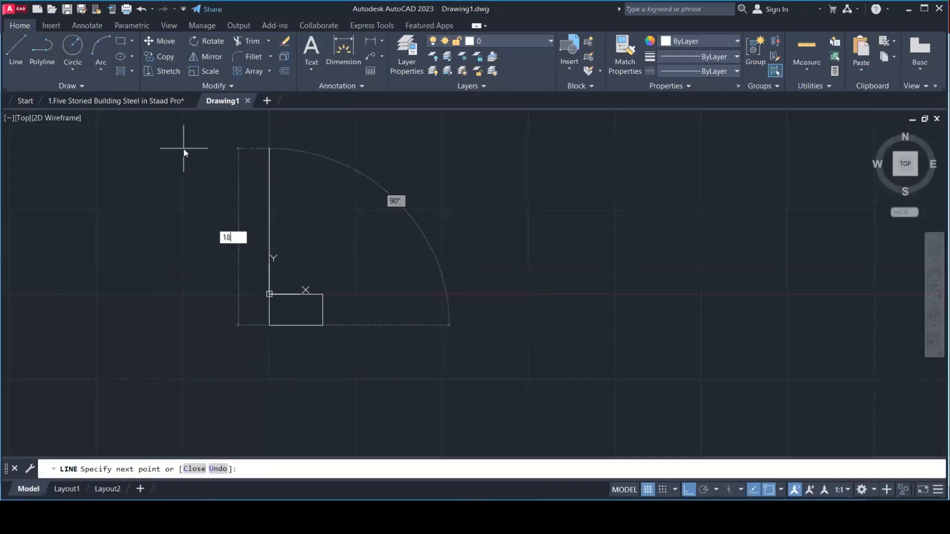
type("18.322")
key("Return")
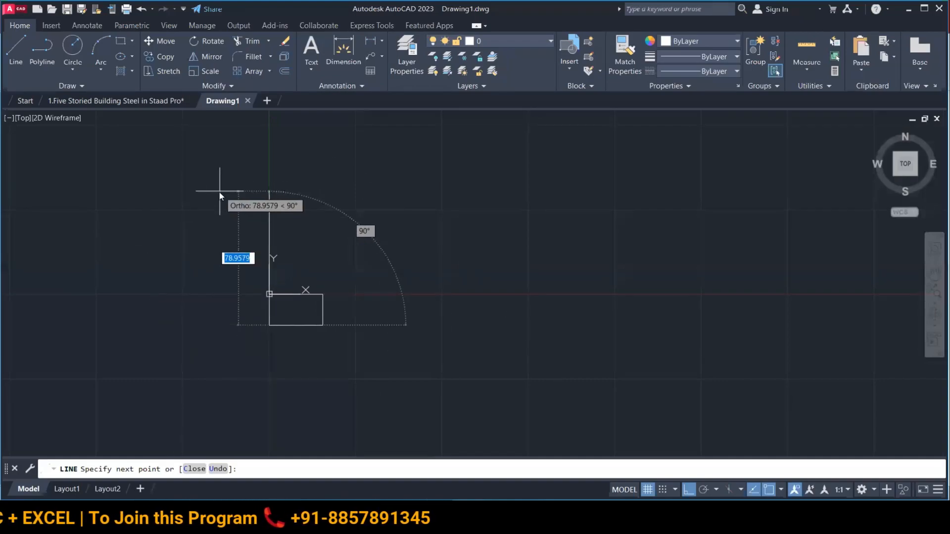
type("18.32")
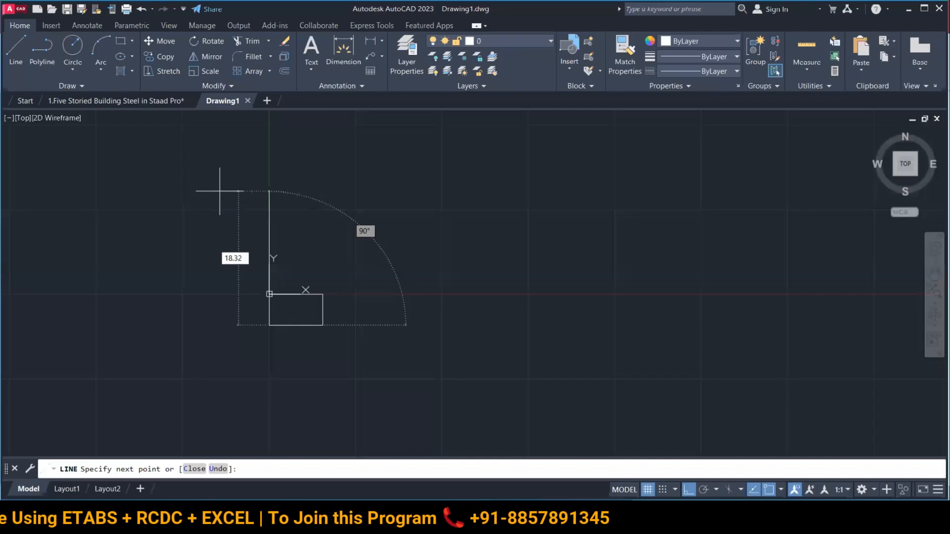
key("Escape")
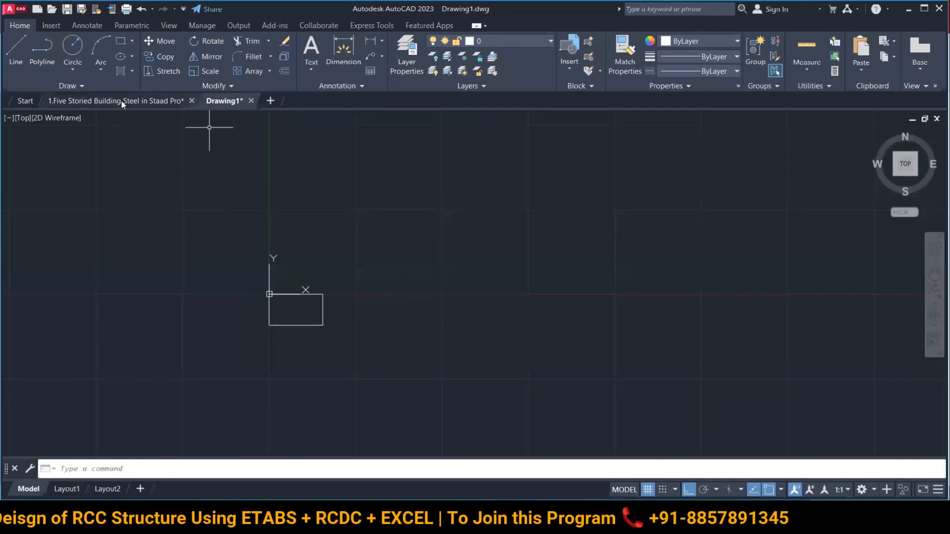
Step: Examine the beam layout plan in the "1.Five Storied Building Steel in Staad Pro" drawing for the grid spacings along the building depth
left_click(135, 100)
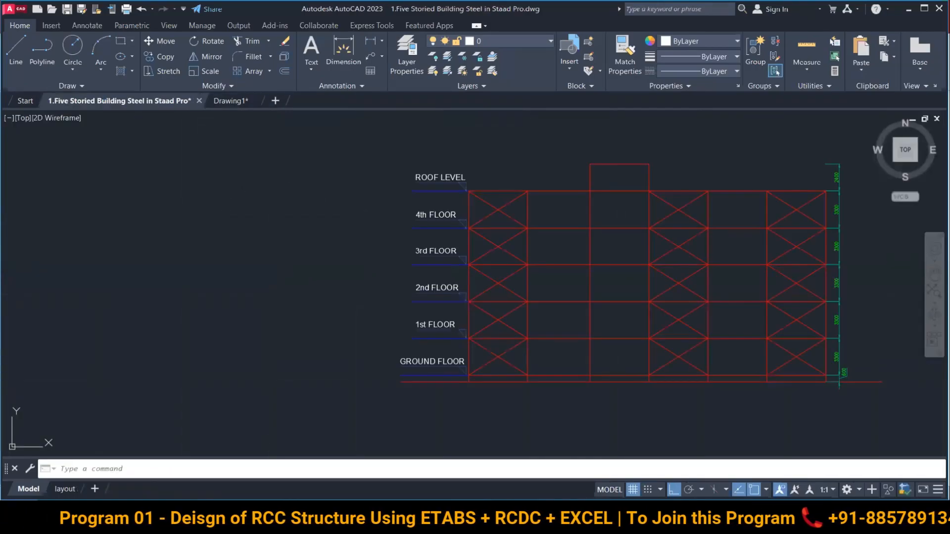
scroll(314, 197, "down", 5)
scroll(382, 420, "up", 4)
scroll(382, 420, "up", 3)
scroll(365, 365, "down", 1)
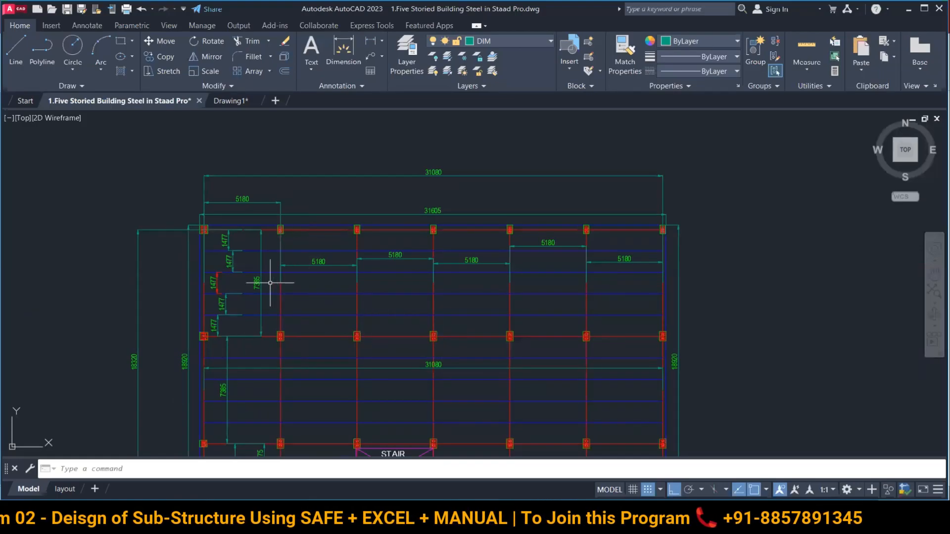
middle_click_drag(325, 425, 331, 346)
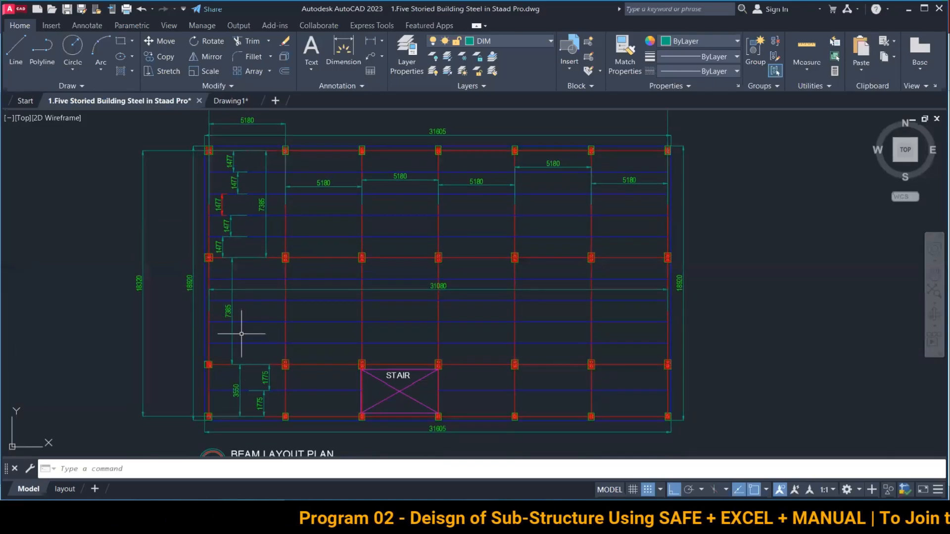
middle_click_drag(350, 274, 341, 304)
Step: In Drawing1, offset the rectangle's upper edge downward by 7.385 twice to create the two inner horizontal grid lines
left_click(222, 100)
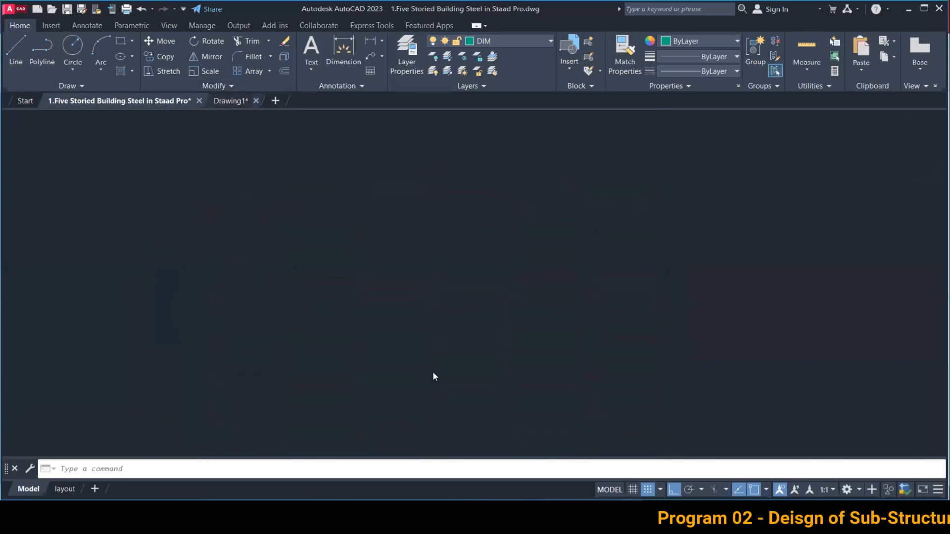
key("Return")
type("7.385")
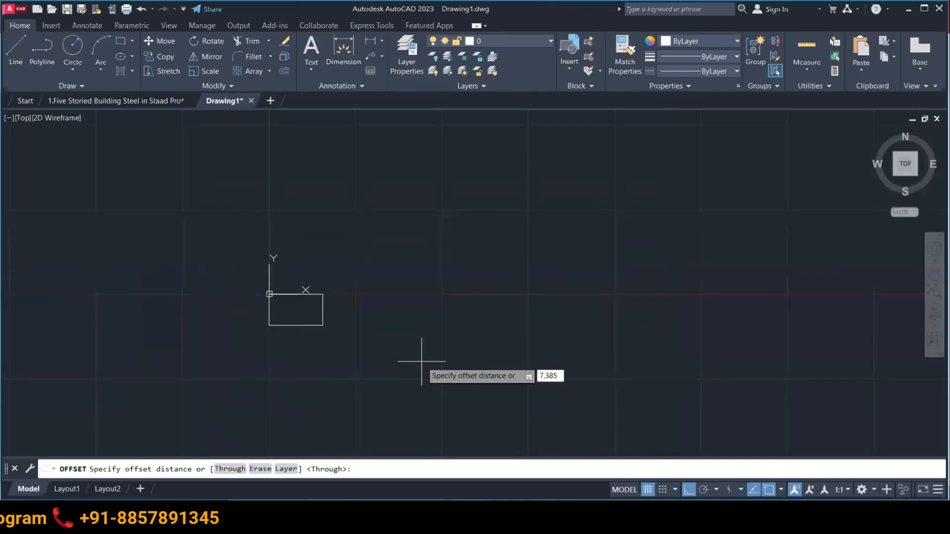
key("Return")
scroll(289, 307, "up", 6)
left_click(321, 262)
left_click(314, 313)
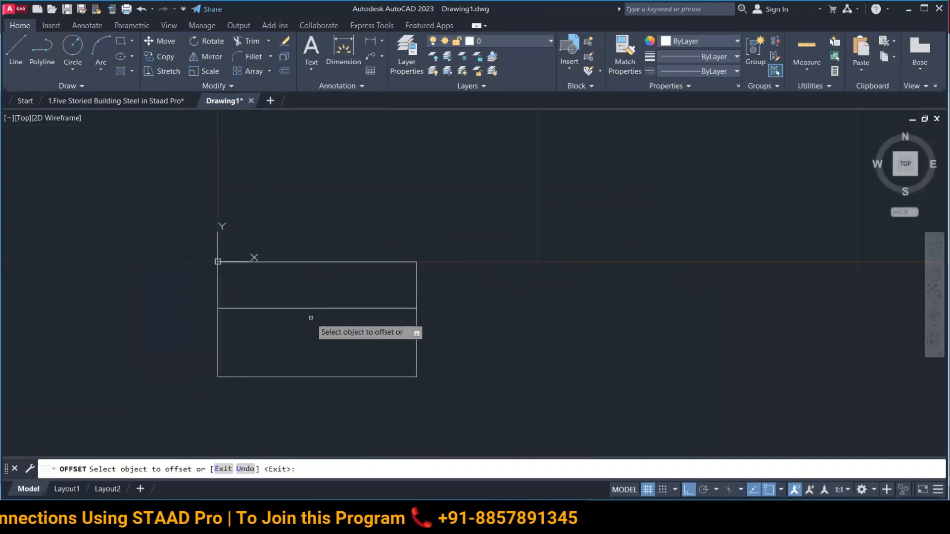
left_click(312, 307)
left_click(310, 344)
key("Return")
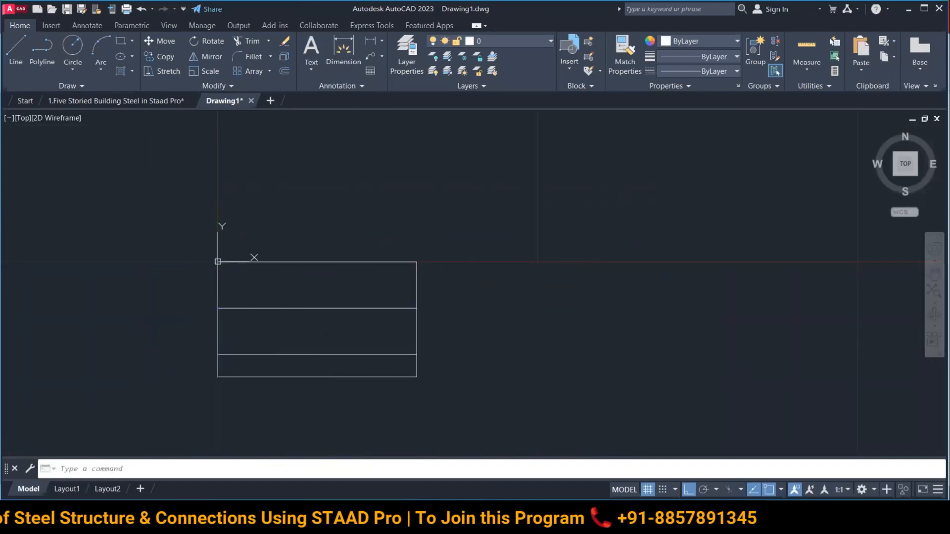
Step: Check the bay width in the beam layout plan and offset Drawing1's left edge rightward by 5.18 repeatedly, creating five inner vertical grid lines
left_click(132, 101)
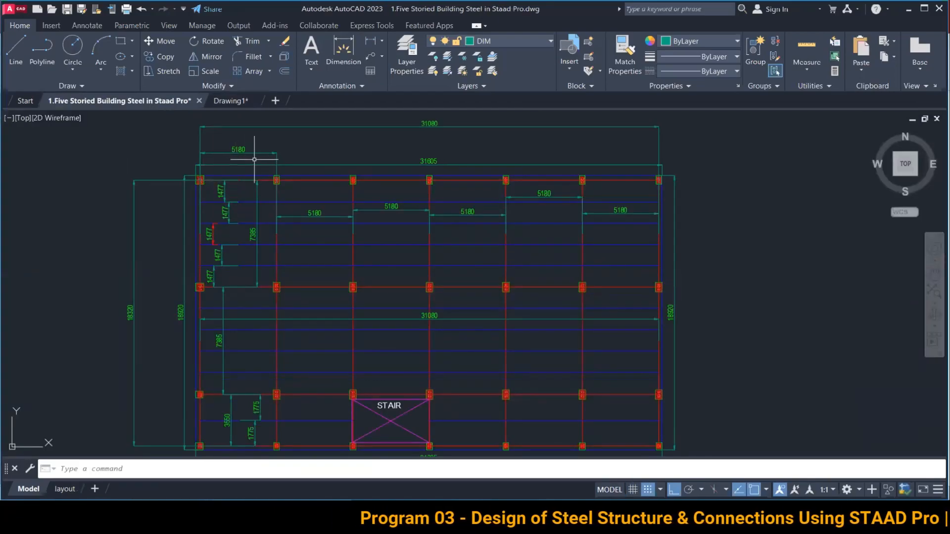
left_click(220, 101)
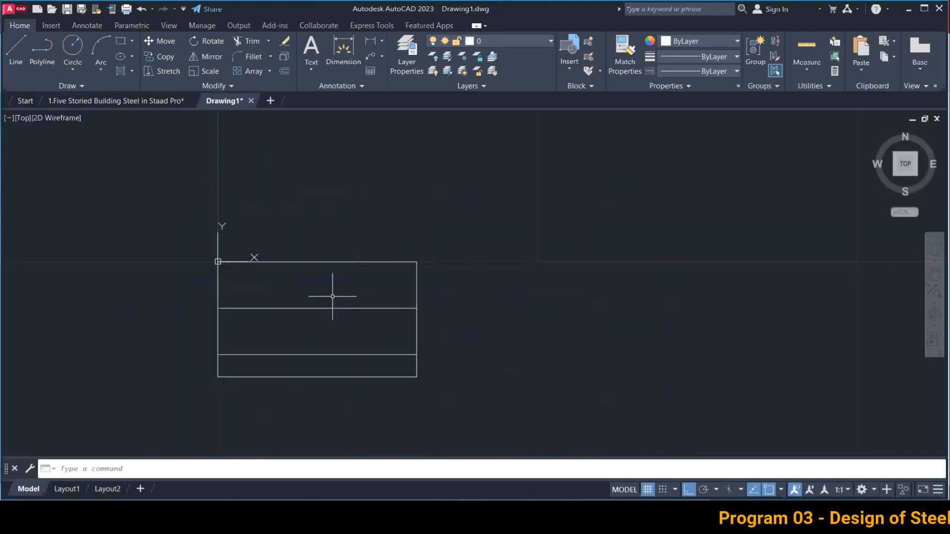
key("Return")
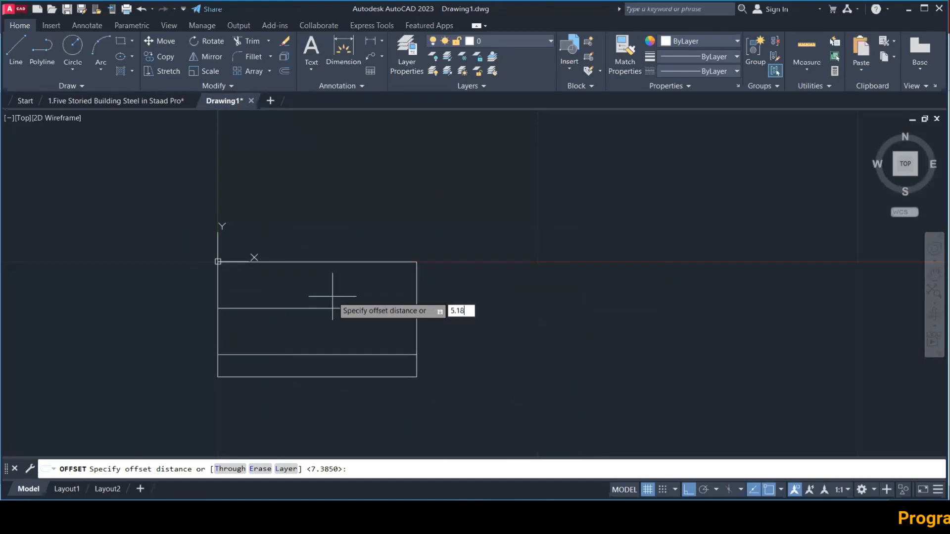
left_click(217, 271)
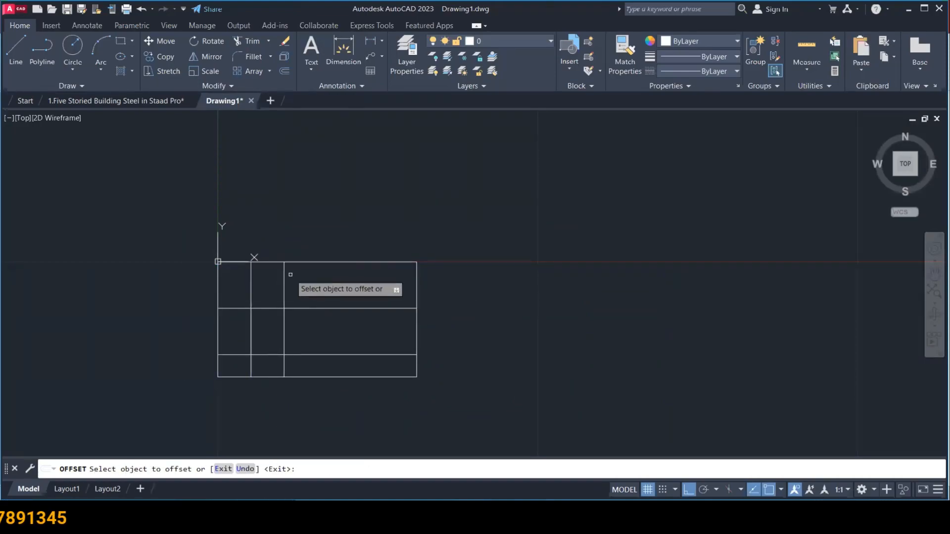
left_click(285, 275)
left_click(313, 276)
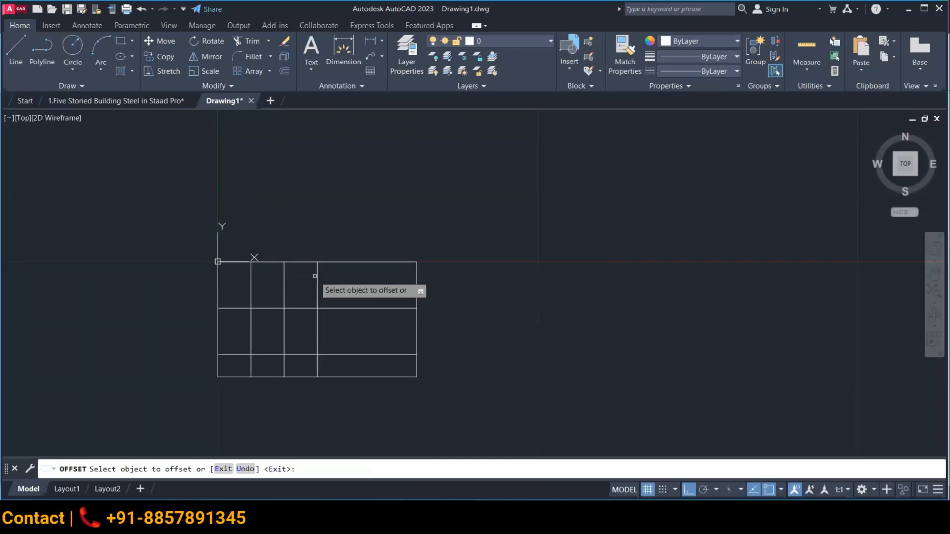
left_click(316, 273)
left_click(376, 275)
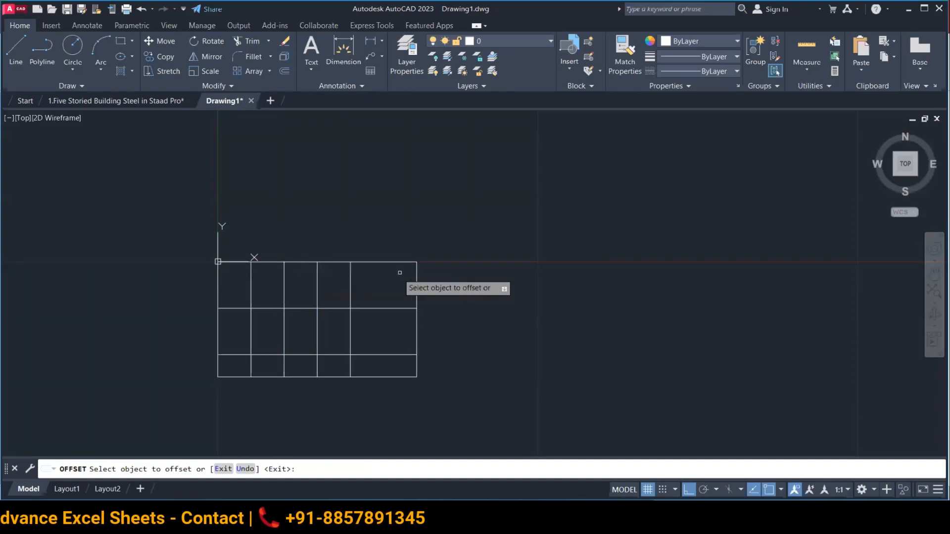
left_click(351, 275)
left_click(388, 277)
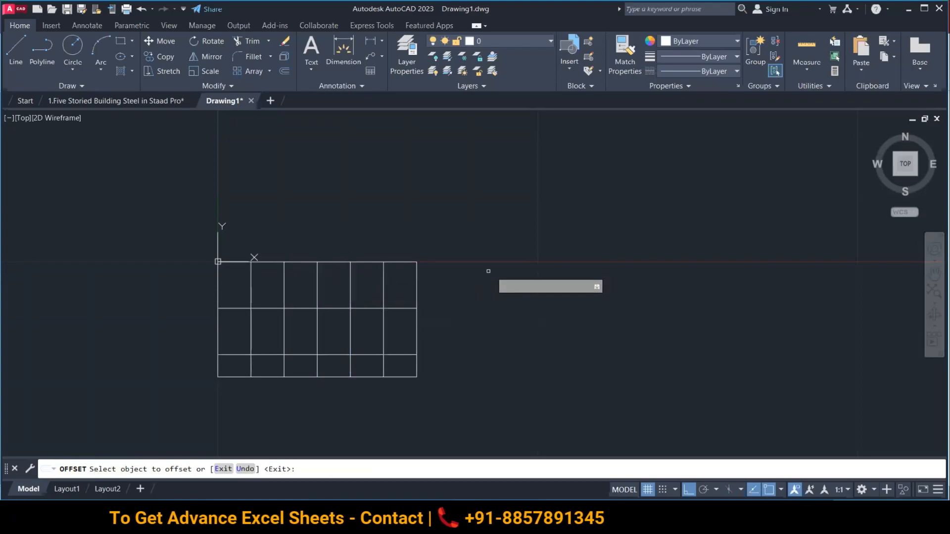
key("Escape")
scroll(319, 408, "up", 2)
middle_click_drag(319, 407, 377, 430)
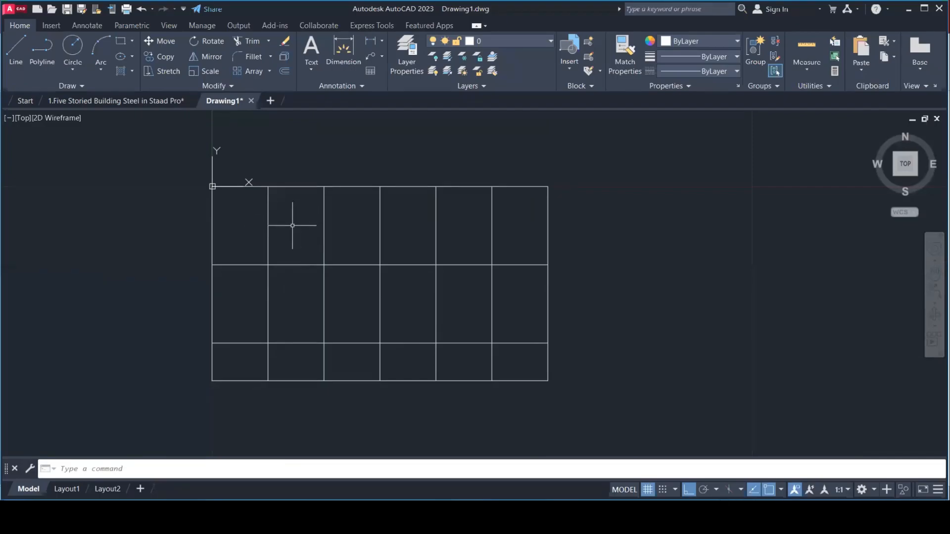
Step: Check the secondary beam spacing in the beam layout plan and offset four lines into Drawing1's uppermost bay at the plan's 1477 mm spacing
left_click(132, 102)
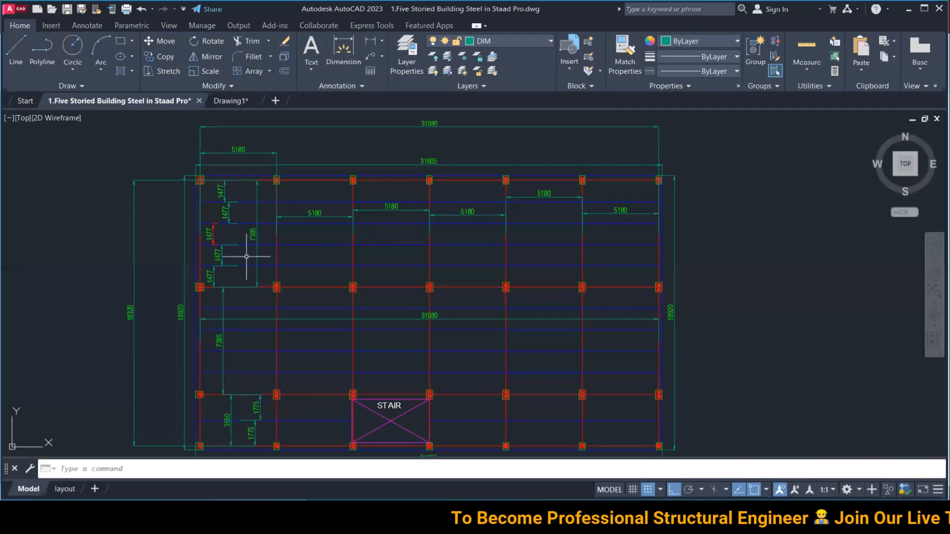
left_click(229, 102)
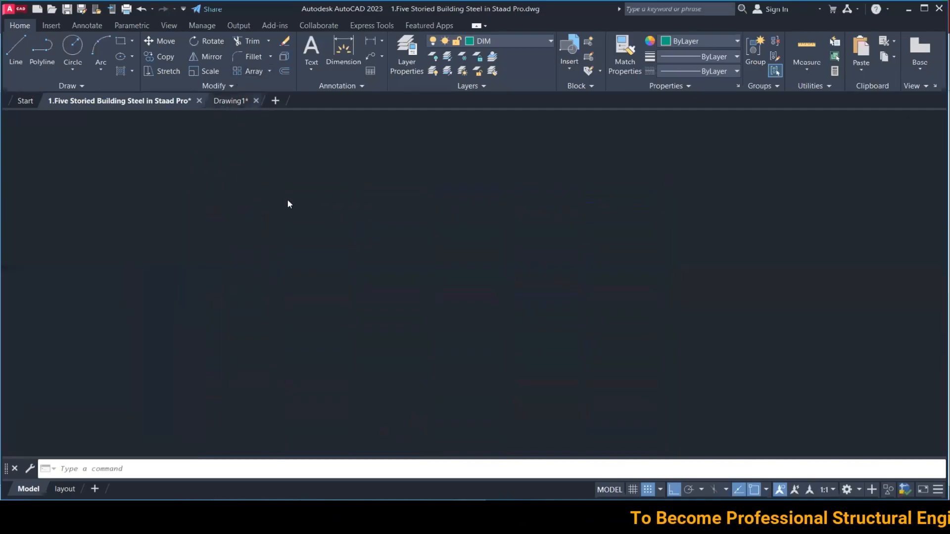
type("O")
key("Return")
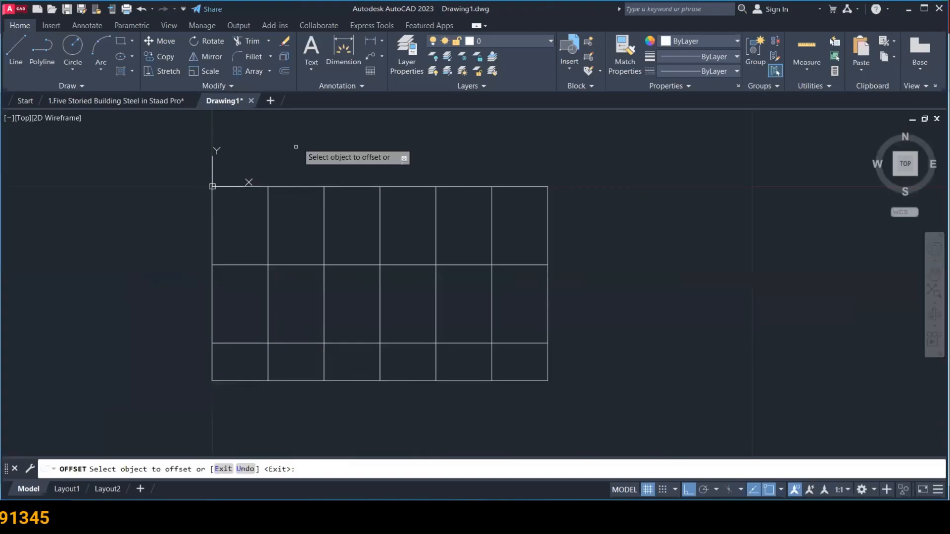
left_click(296, 186)
left_click(301, 222)
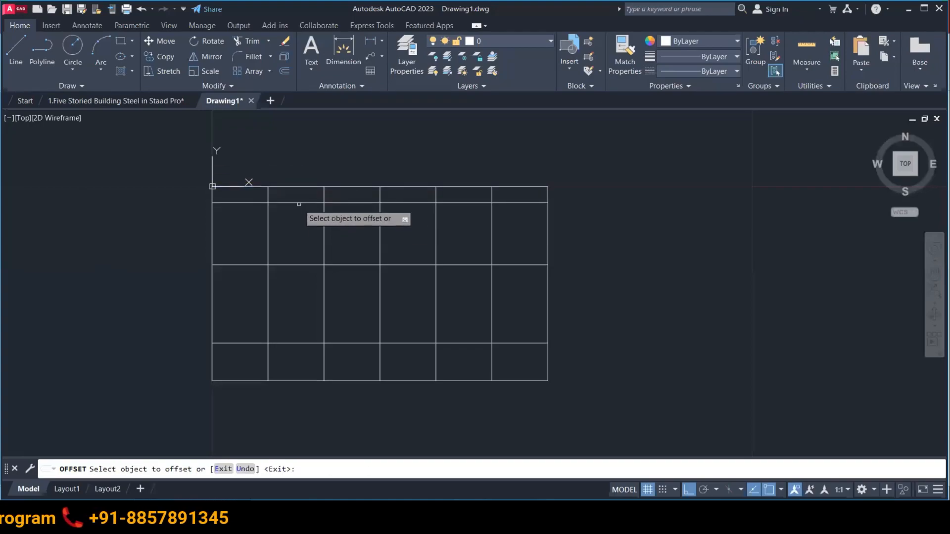
left_click(297, 202)
left_click(302, 234)
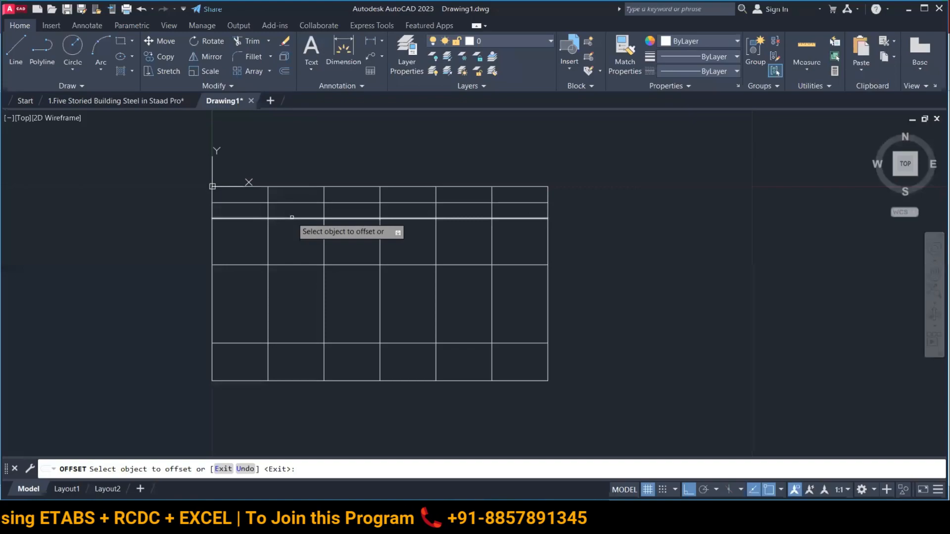
left_click(292, 218)
left_click(293, 240)
left_click(293, 234)
left_click(292, 253)
Step: Offset four secondary beam lines down through the middle bay at the same spacing, starting from the first inner horizontal grid line
left_click(296, 265)
left_click(298, 284)
left_click(292, 281)
left_click(291, 299)
left_click(289, 296)
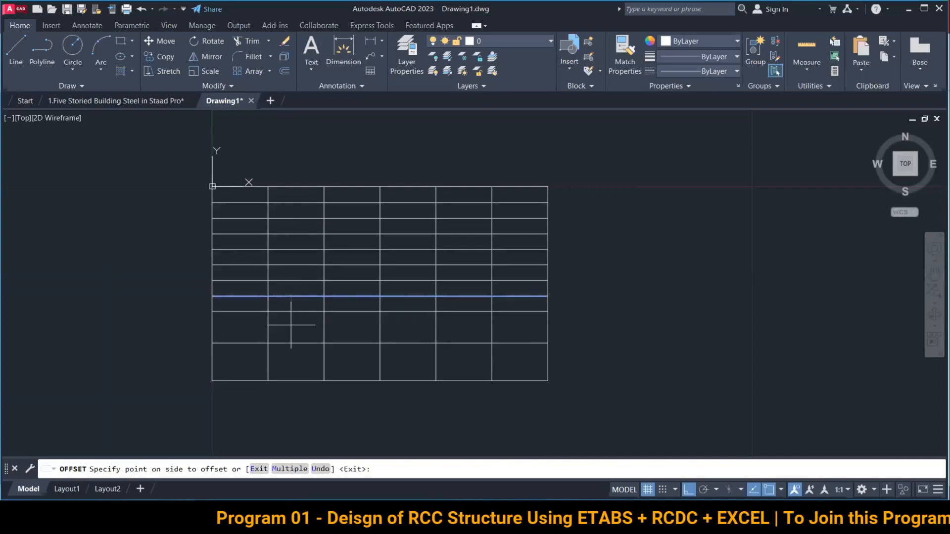
left_click(291, 319)
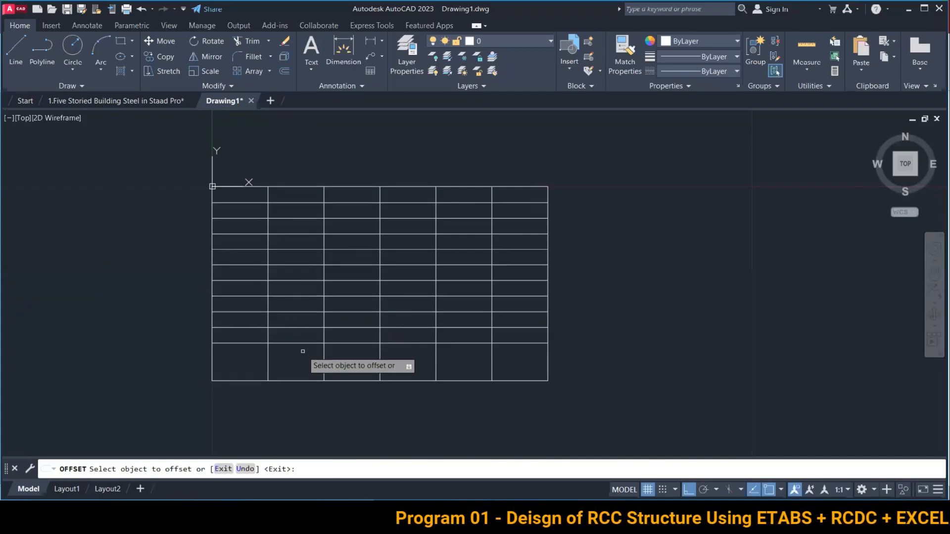
key("Escape")
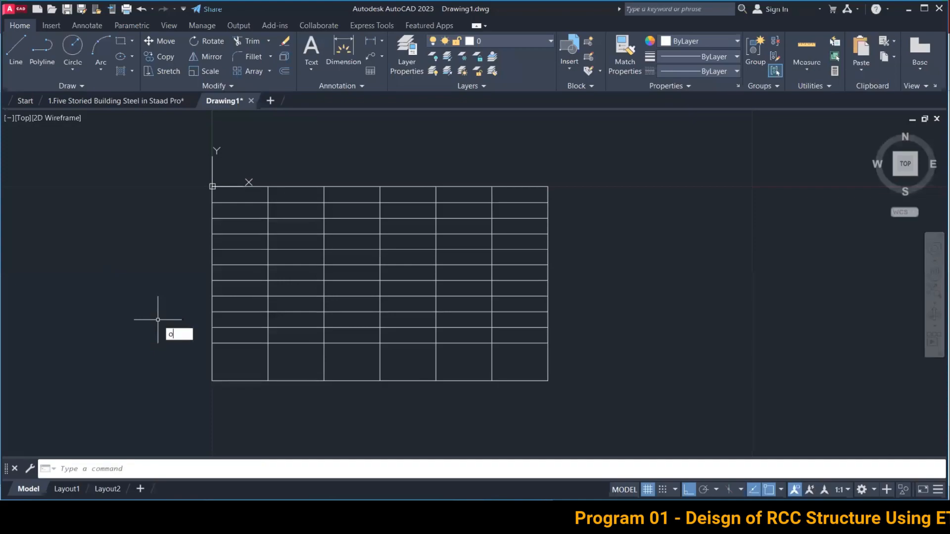
Step: Offset a secondary beam line into Drawing1's lowest bay at the plan's 1775 mm spacing and compare the grid with the beam layout plan
type("o")
key("Return")
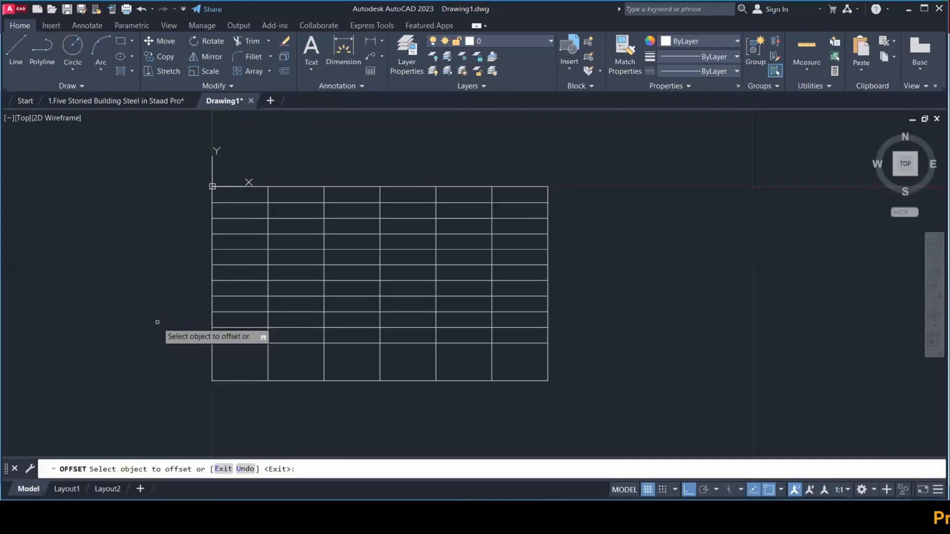
left_click(303, 344)
left_click(295, 367)
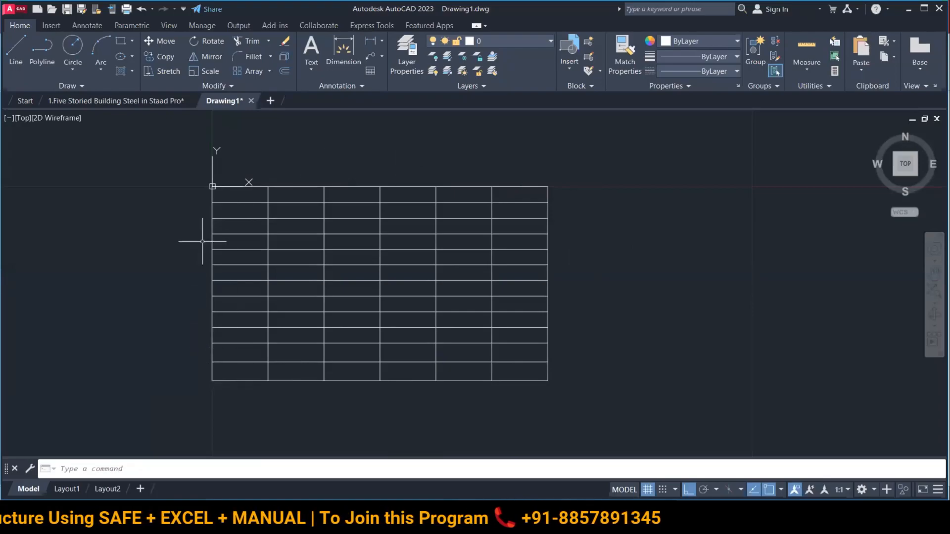
left_click(134, 102)
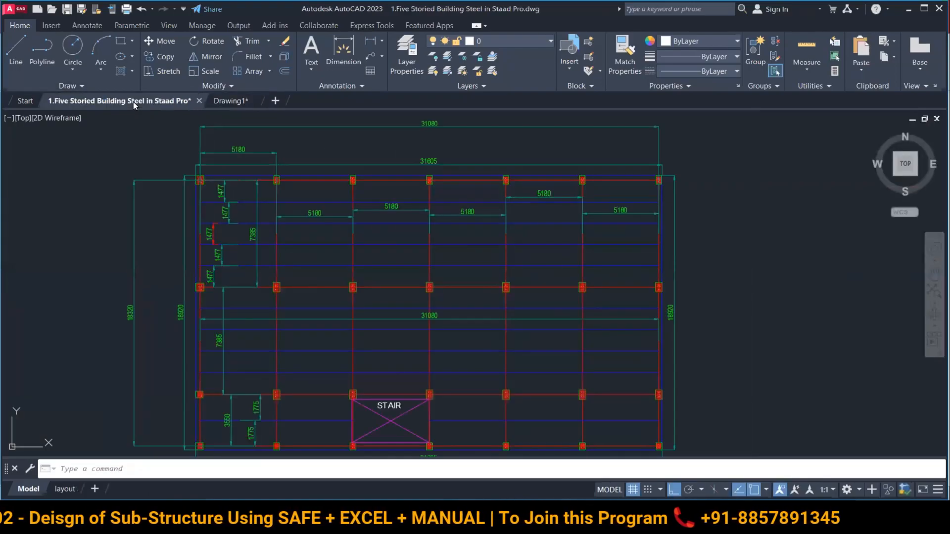
left_click(233, 101)
Step: Save the grid drawing as an AutoCAD 2018 DXF named "G+5 webinar" in the 1. CAD folder and close it
left_click(81, 10)
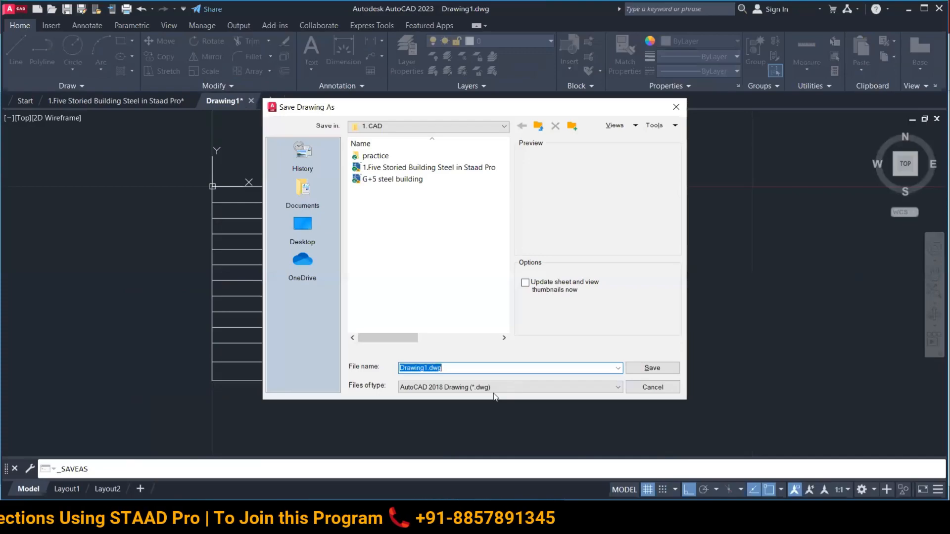
type("G+5 we")
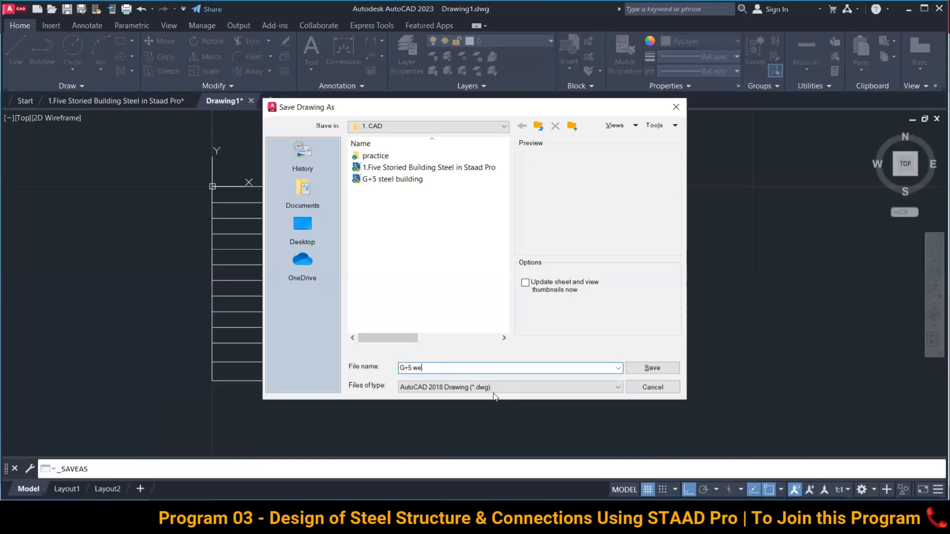
type("binar")
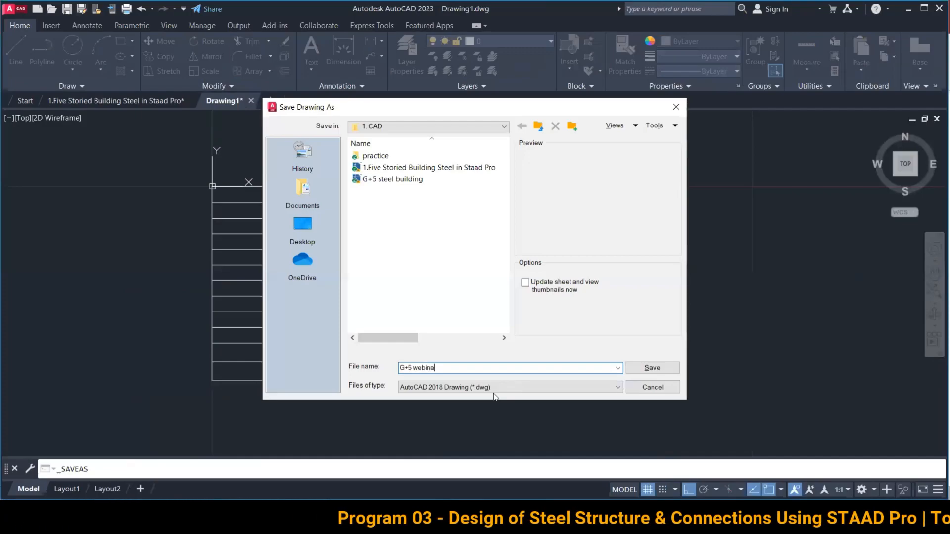
left_click(494, 388)
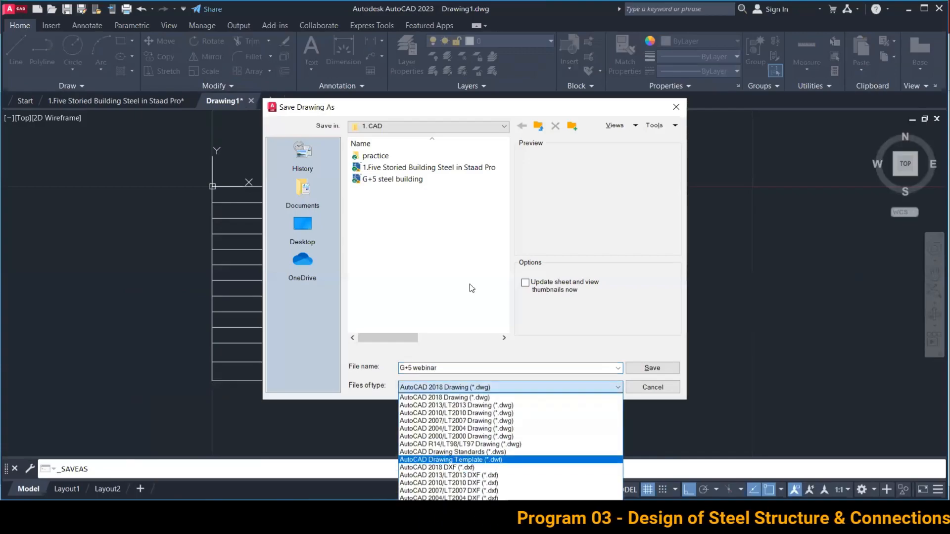
key("Down")
key("Return")
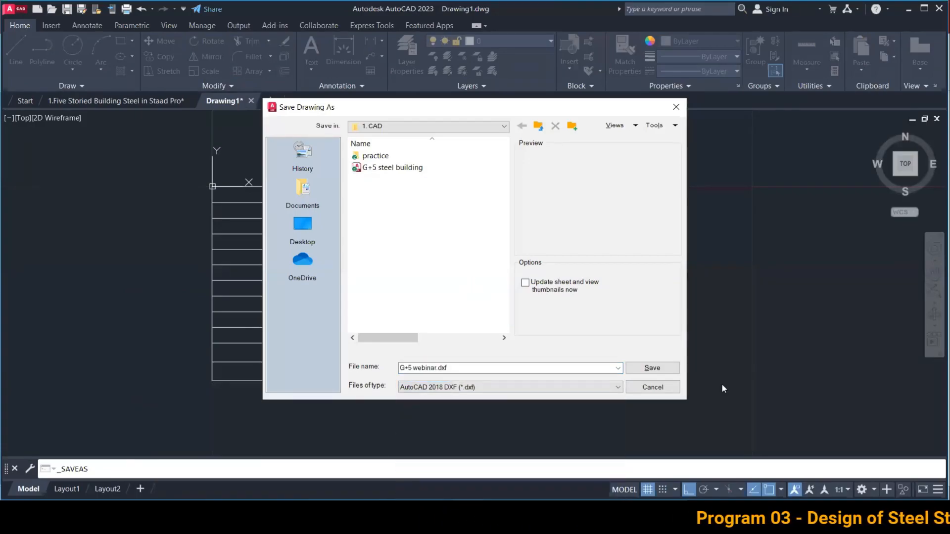
key("Return")
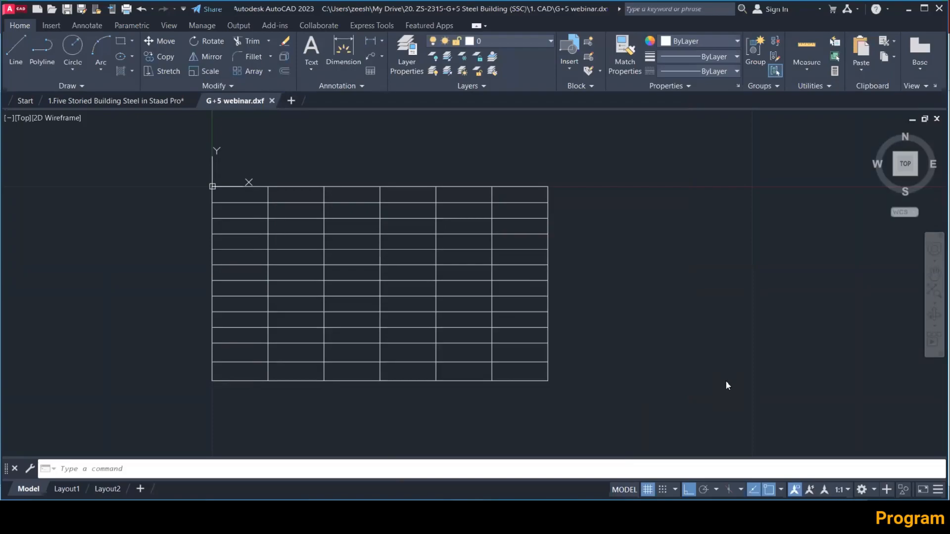
key("ctrl+s")
key("Return")
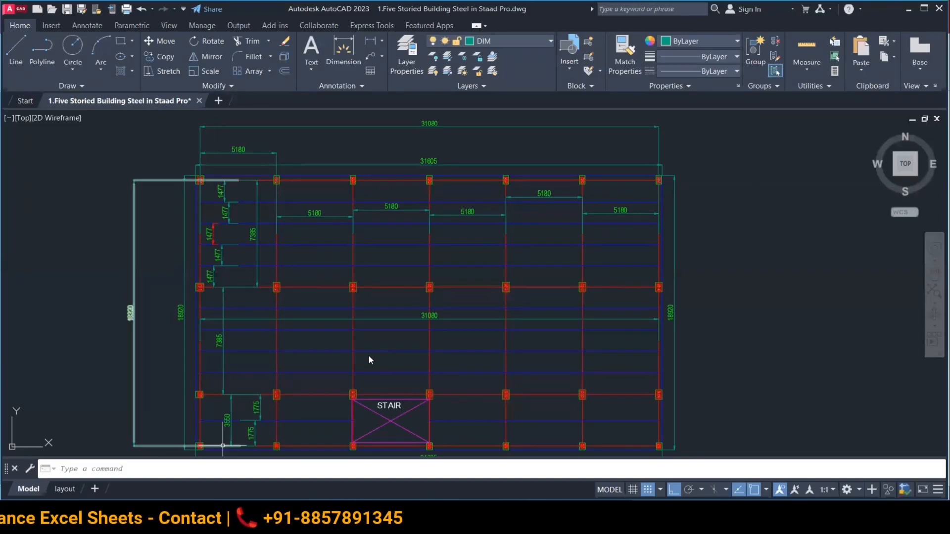
Step: Switch to STAAD.Pro and import the G+5 webinar DXF with the Y Up convention, using meter and kilonewton units
key("alt+Tab")
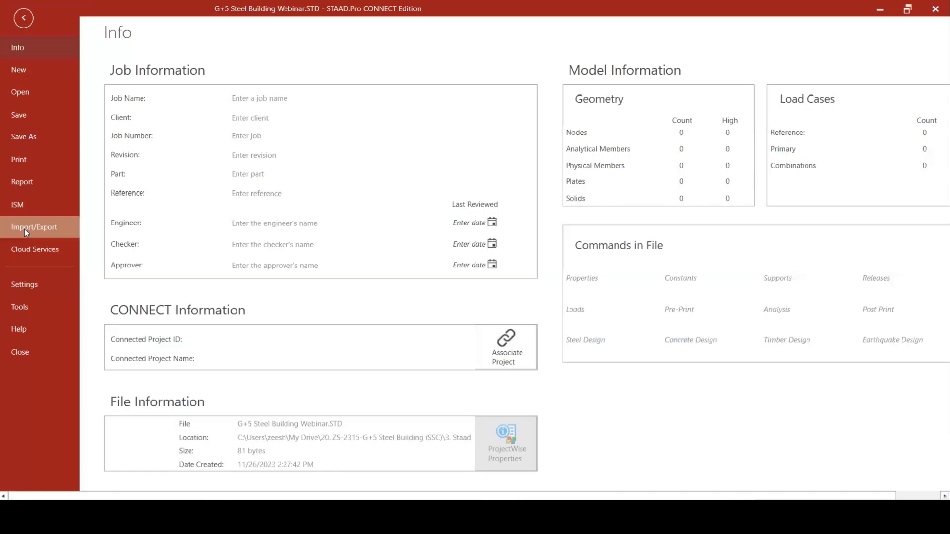
left_click(25, 229)
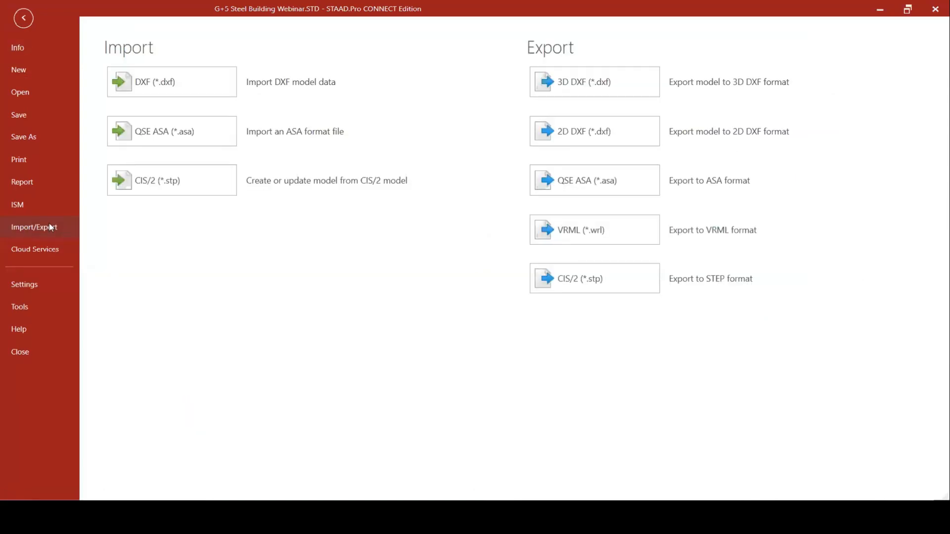
left_click(158, 81)
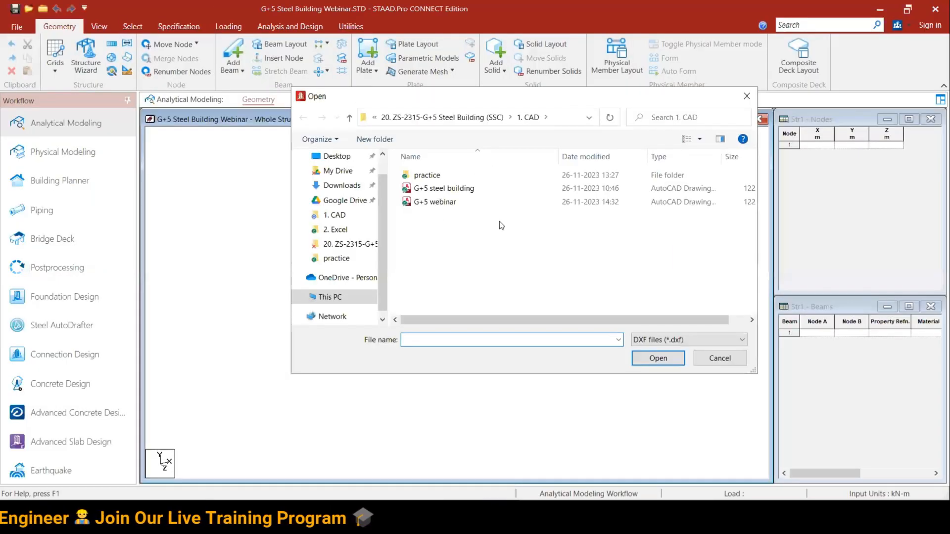
left_click(472, 201)
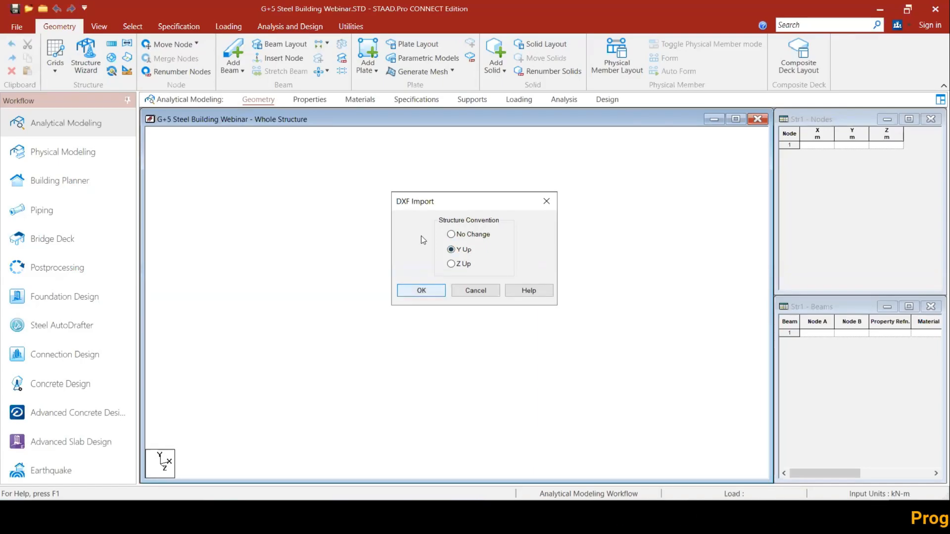
key("Return")
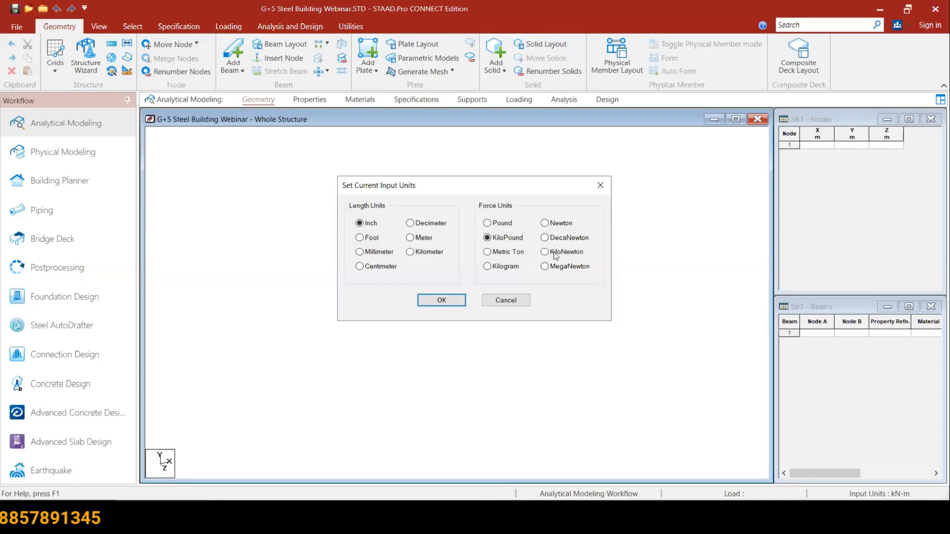
left_click(442, 300)
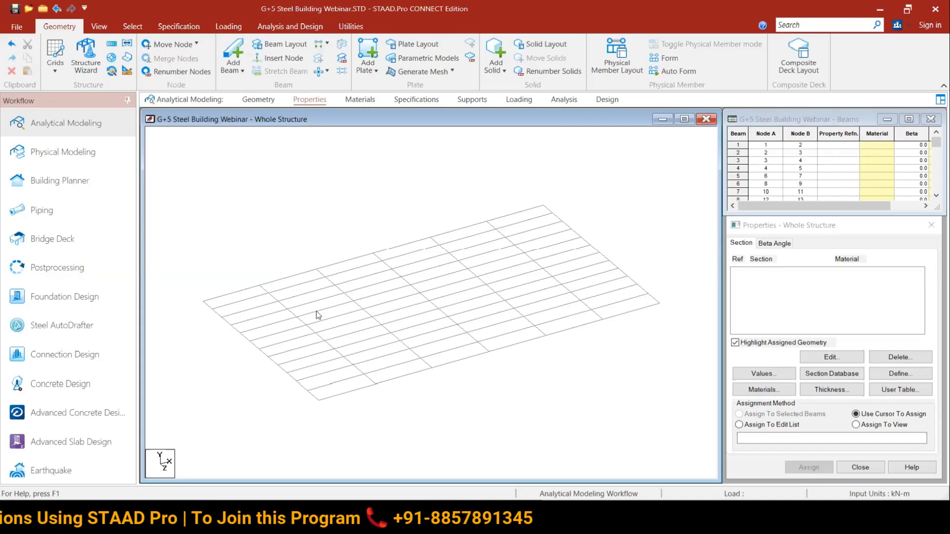
Step: Check one of the imported beams, and split all beams at their crossings with Intersect Members at the default tolerance
left_click(486, 274)
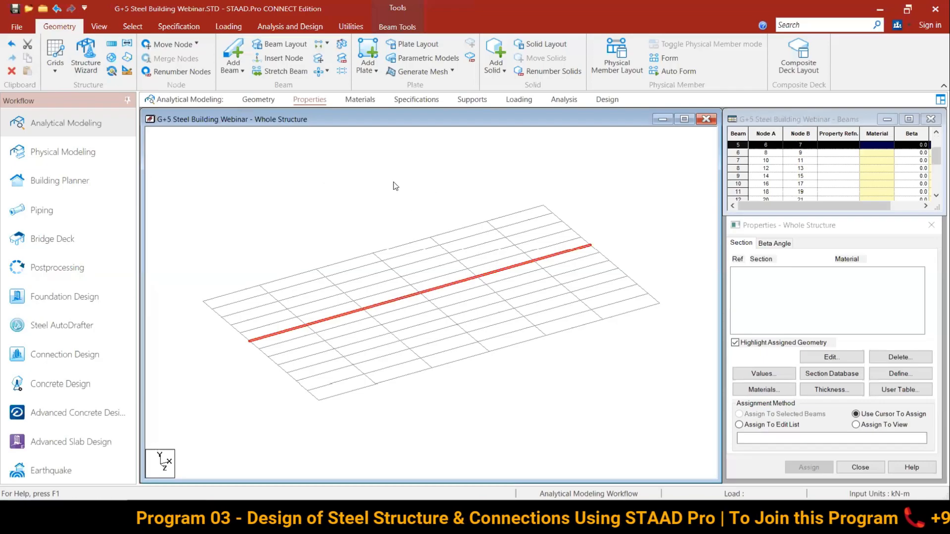
left_click(372, 193)
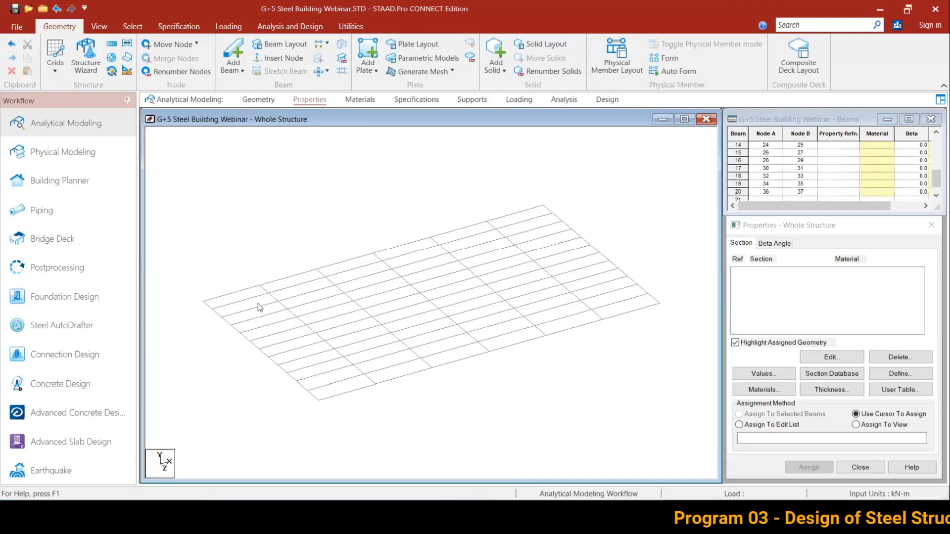
key("ctrl+a")
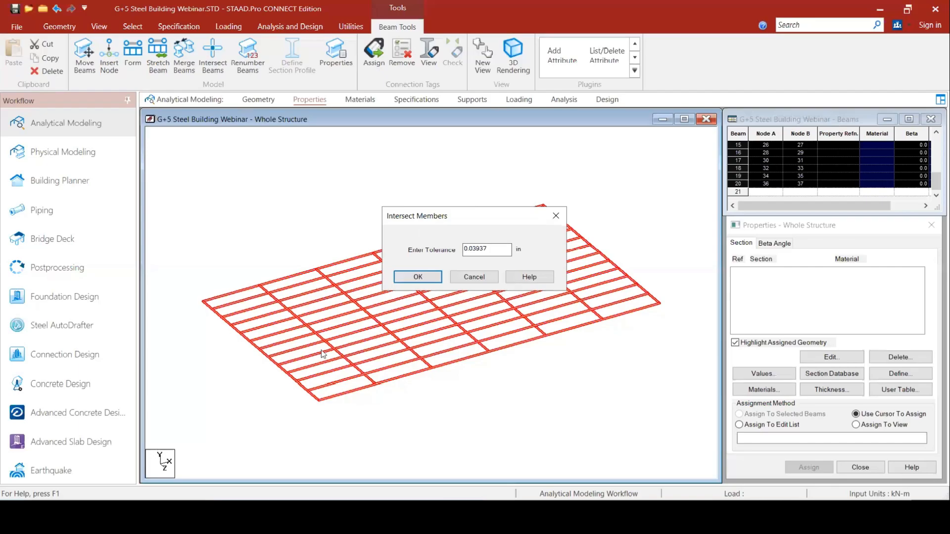
key("Return")
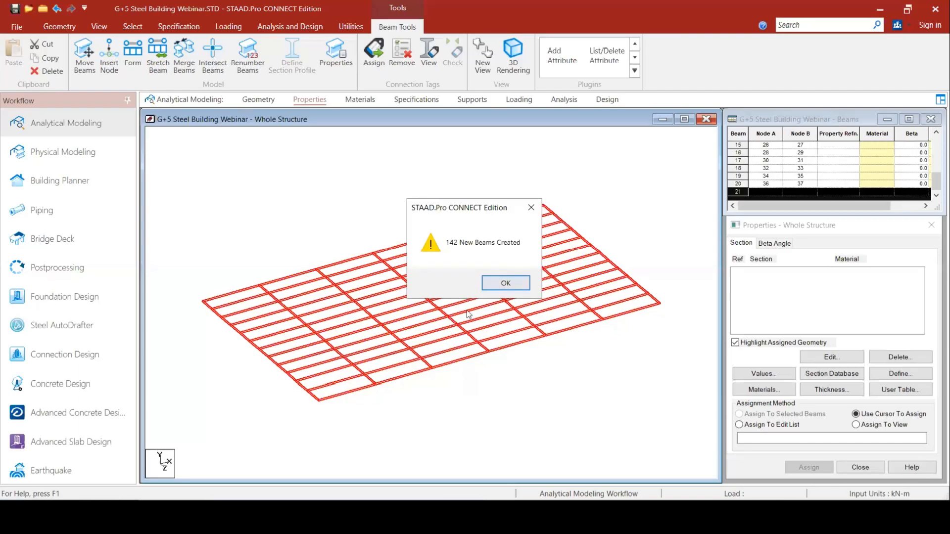
key("Return")
left_click(640, 180)
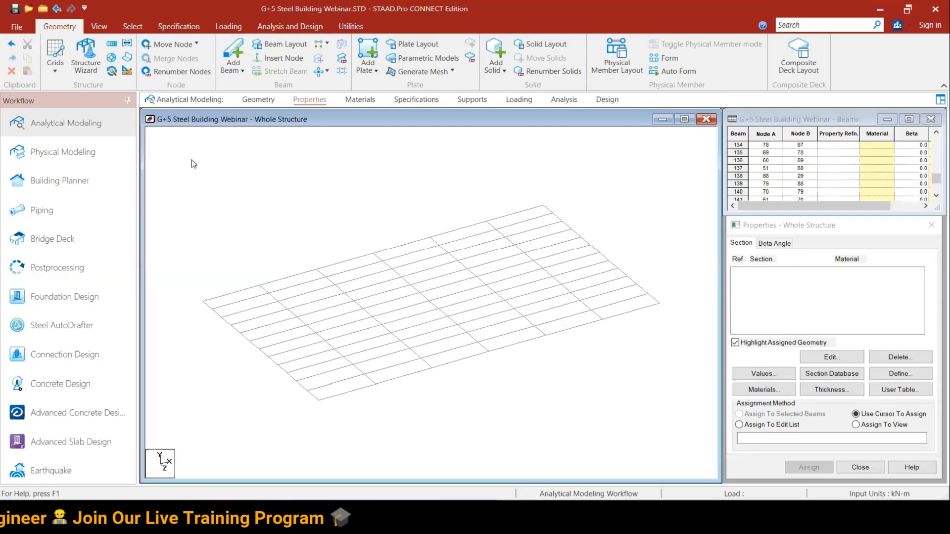
left_click_drag(192, 158, 693, 414)
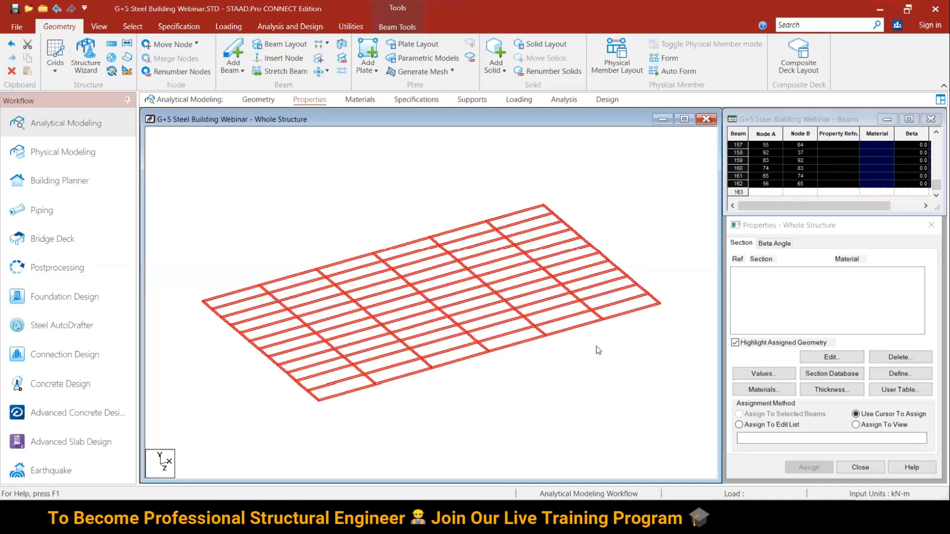
left_click(112, 44)
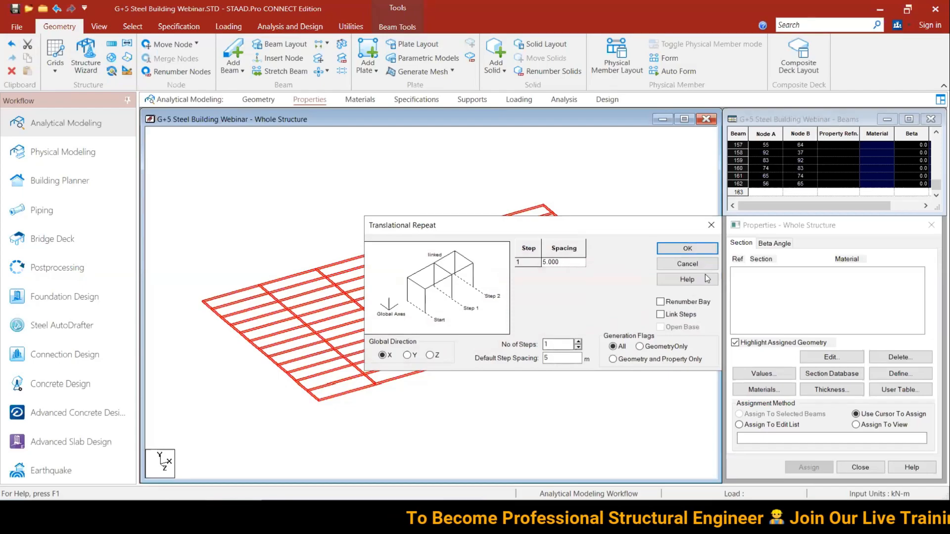
left_click(709, 225)
left_click(218, 160)
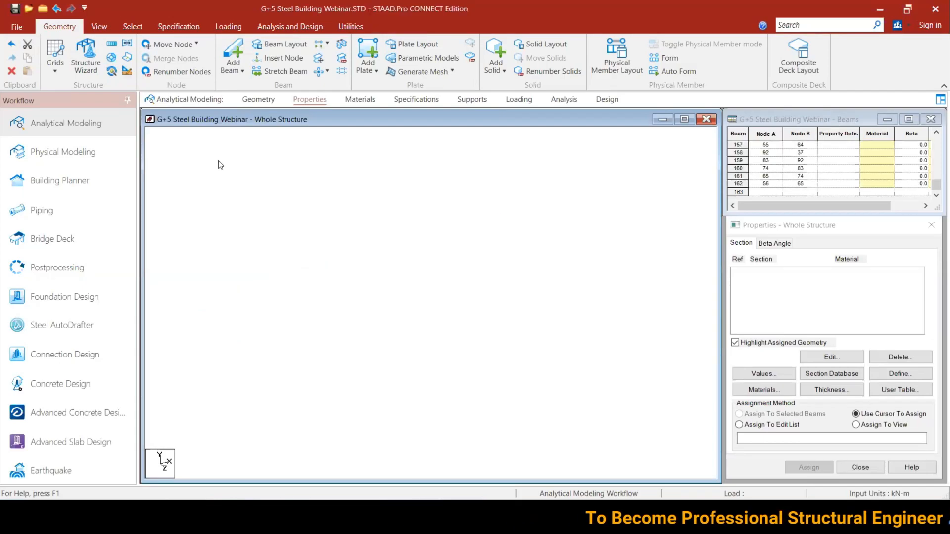
left_click_drag(431, 404, 614, 399)
left_click_drag(684, 386, 684, 386)
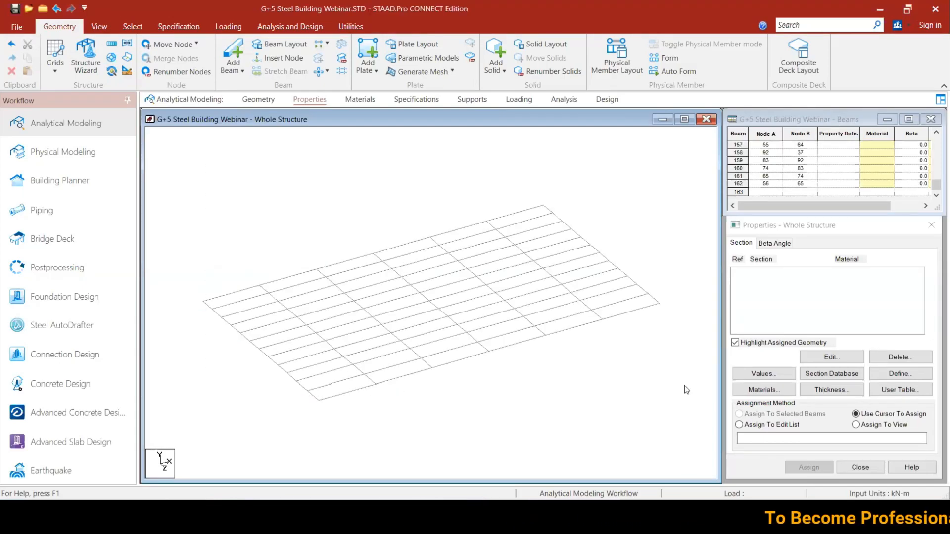
Step: Copy the whole beam grid with Translational Repeat in the Y direction, using one step with 3.3 m spacing
left_click_drag(197, 186, 227, 252)
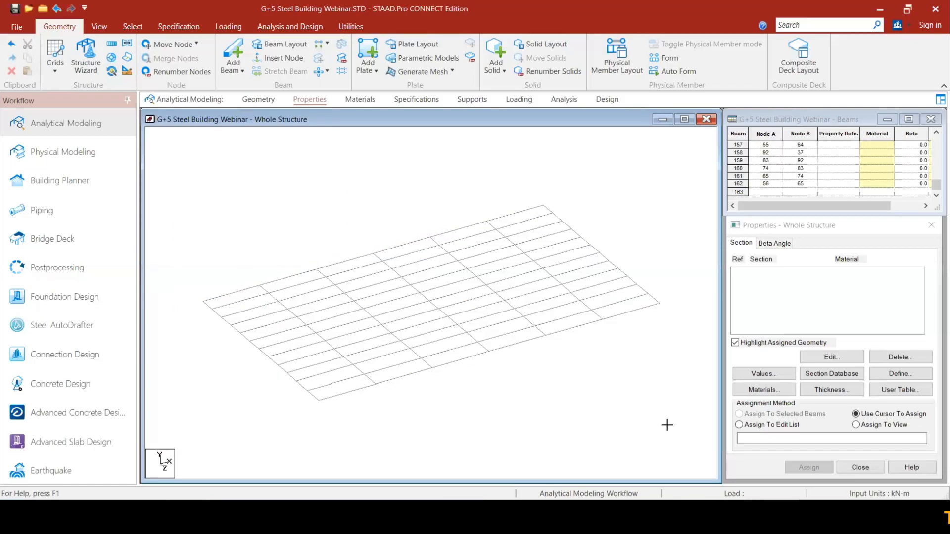
left_click_drag(681, 409, 682, 409)
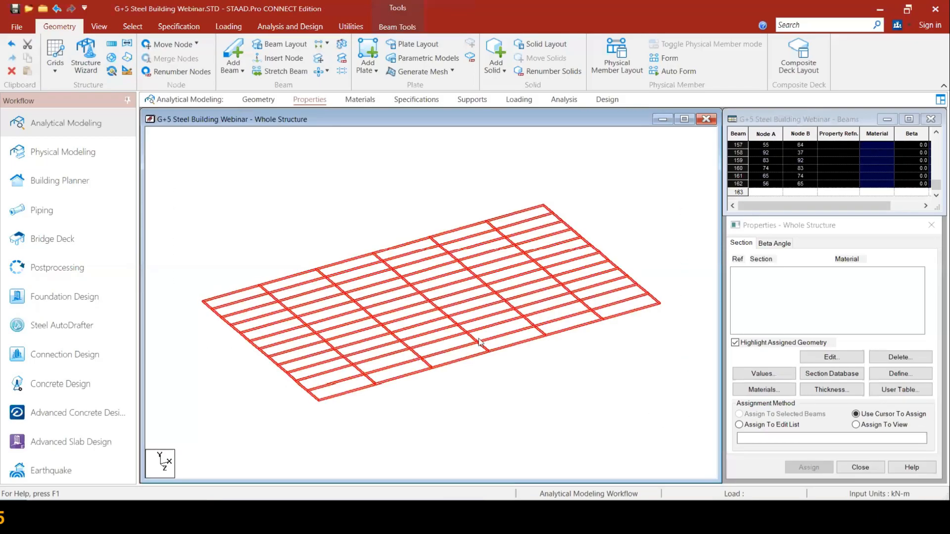
left_click(111, 44)
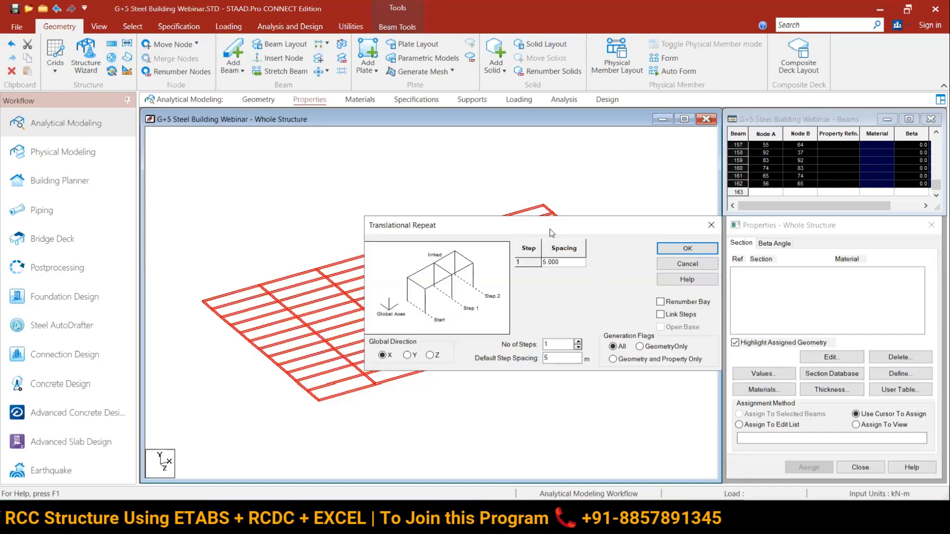
left_click_drag(539, 219, 471, 147)
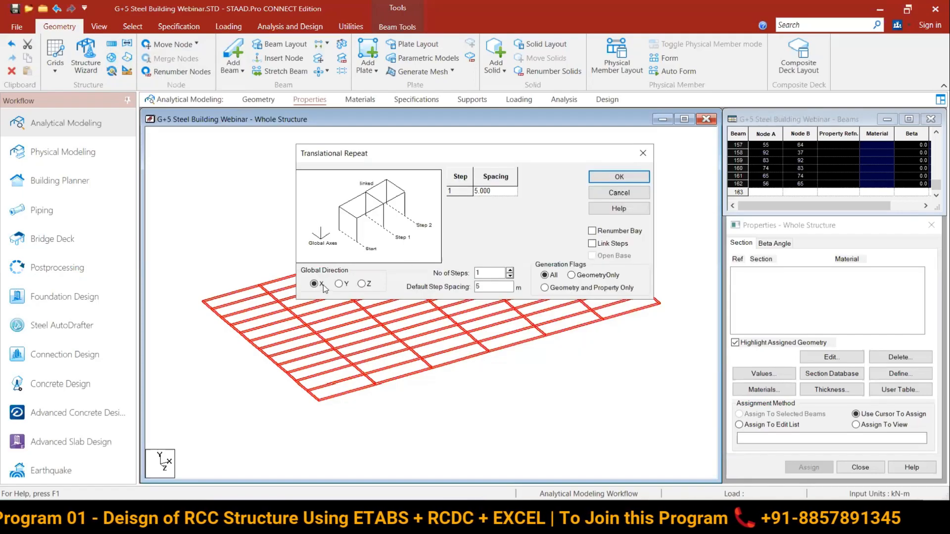
left_click(339, 283)
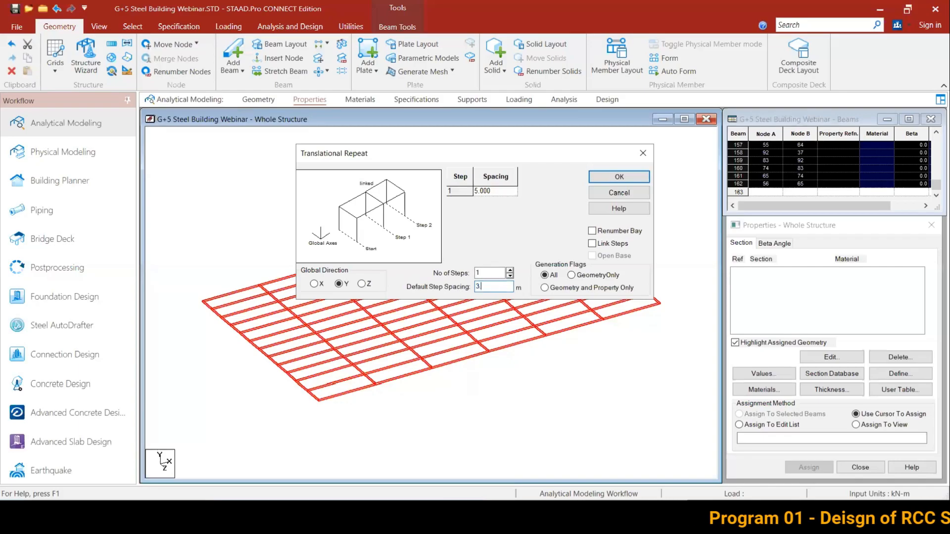
key("Tab")
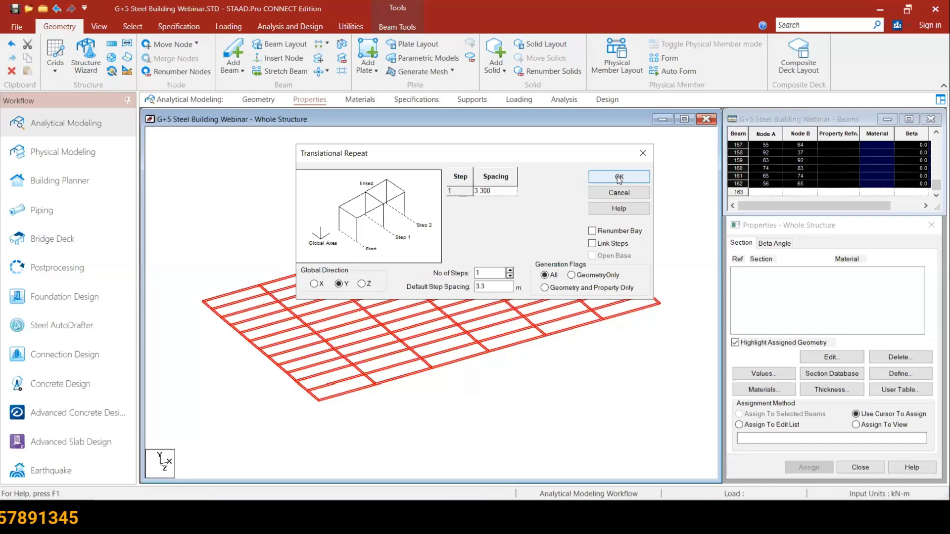
left_click(619, 177)
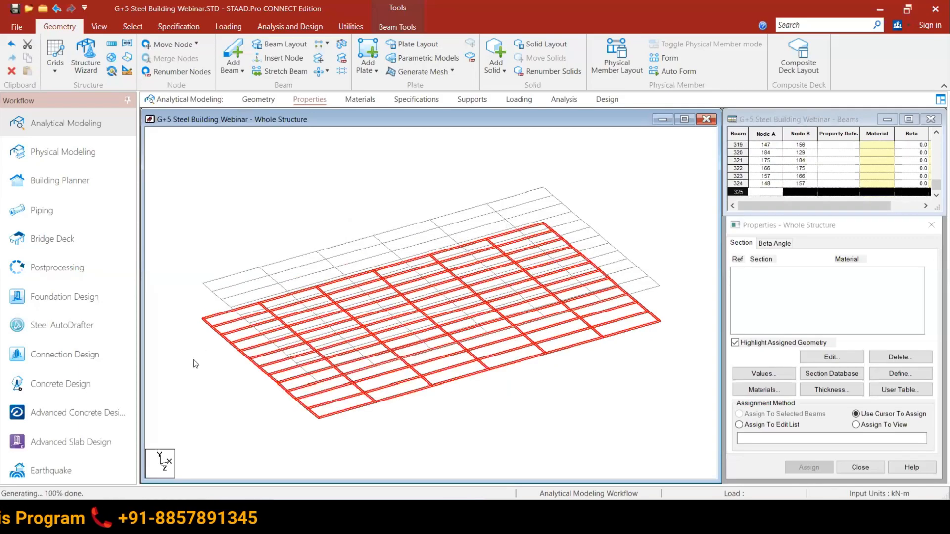
left_click(413, 343)
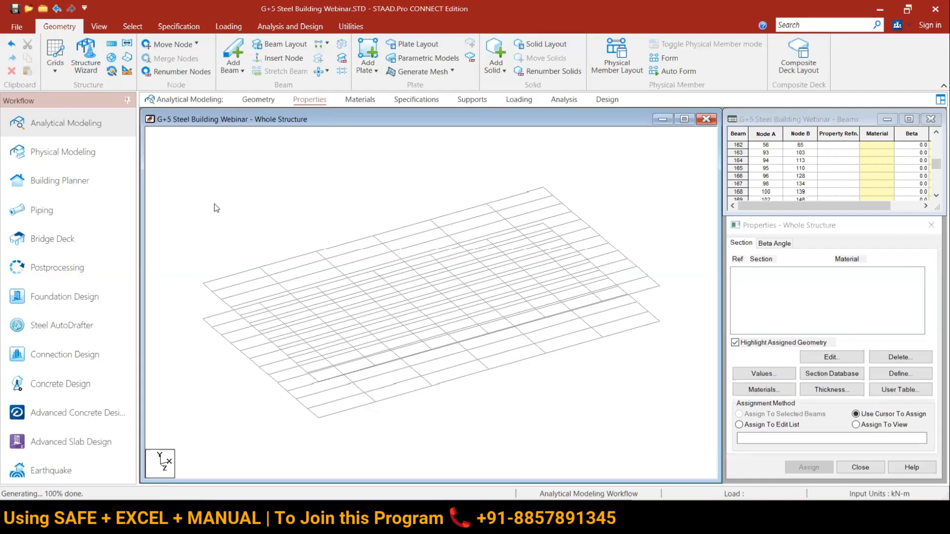
Step: Add vertical columns between the two floor grids at the four main grid intersections along the first short edge
left_click(234, 51)
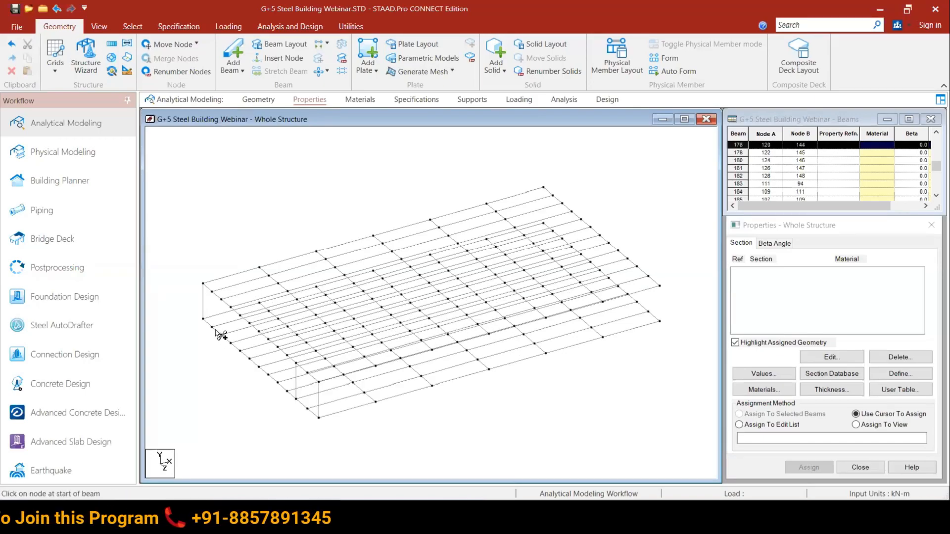
left_click_drag(248, 358, 250, 324)
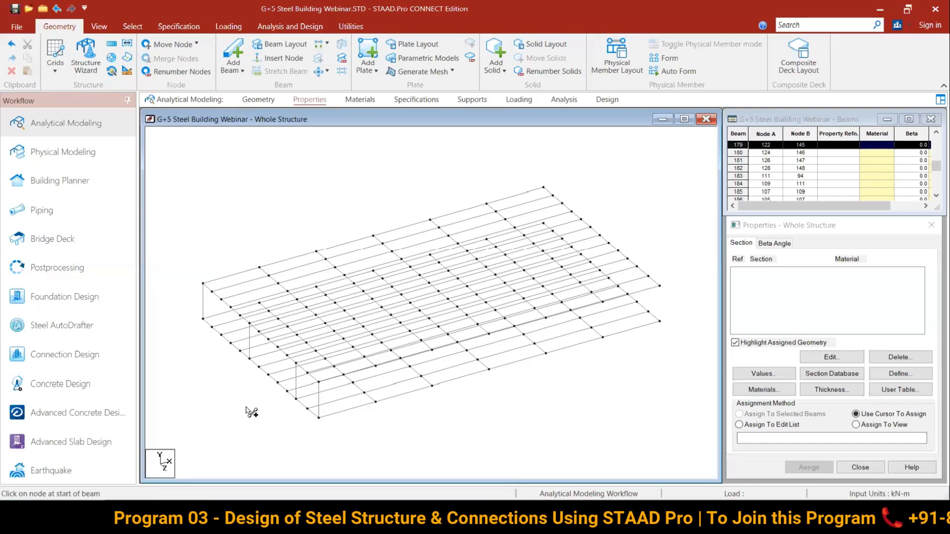
Step: Copy the four new columns and start pasting them, with the base node of the outermost corner column as the reference point
key("Escape")
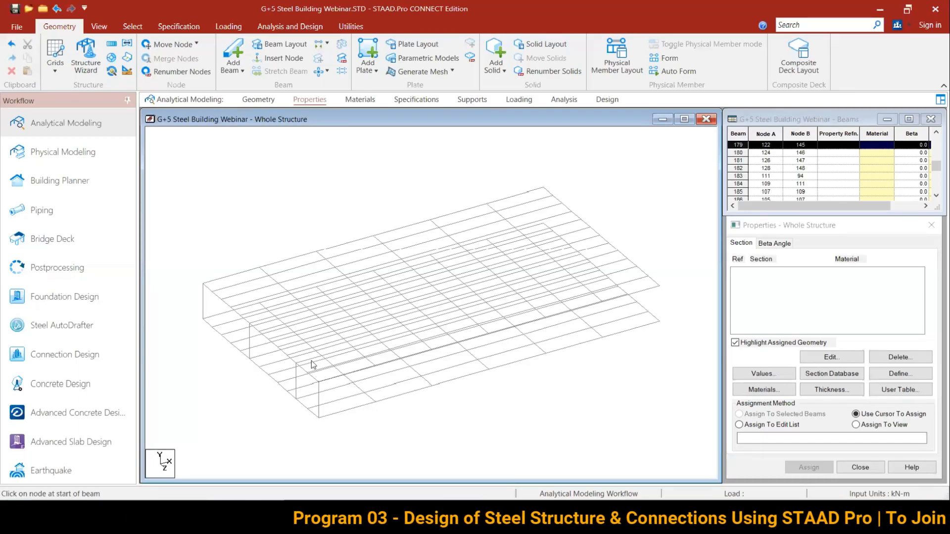
left_click(204, 302)
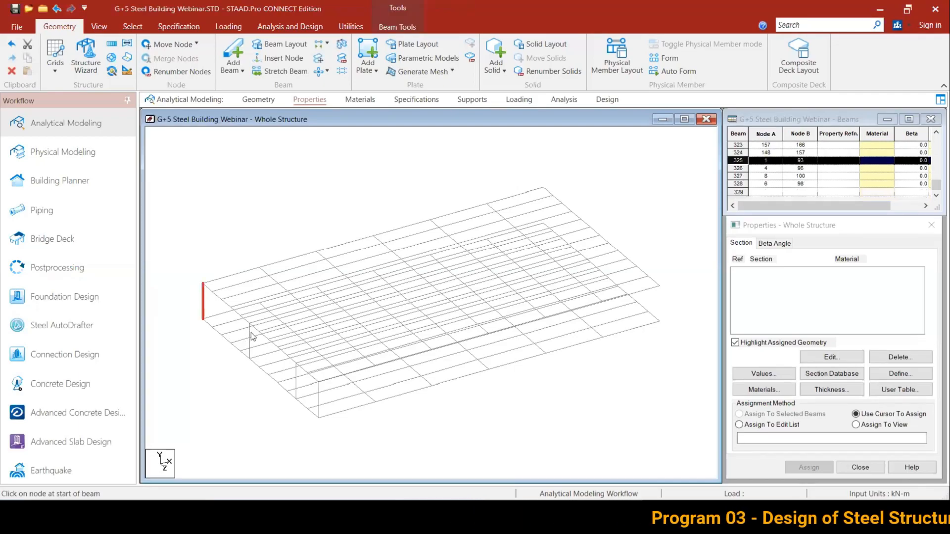
left_click(250, 334, "ctrl")
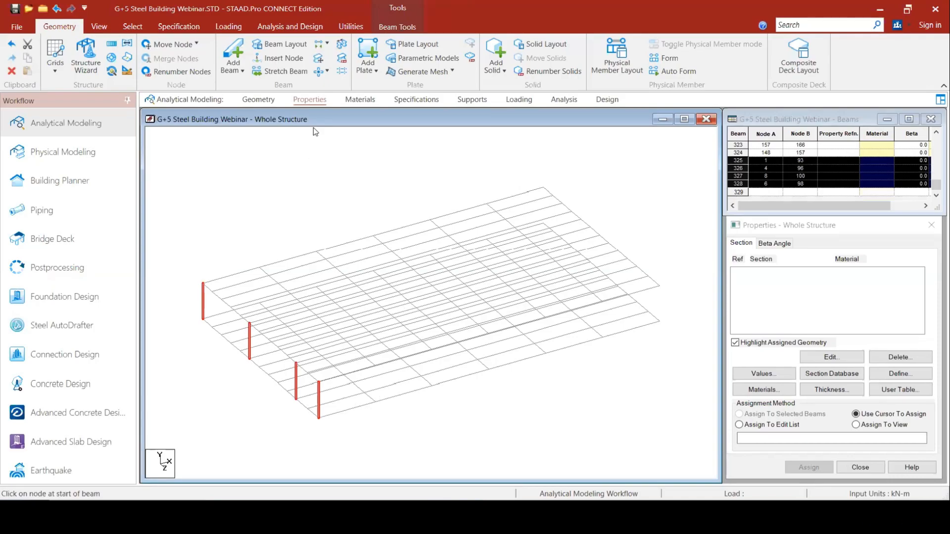
left_click(397, 27)
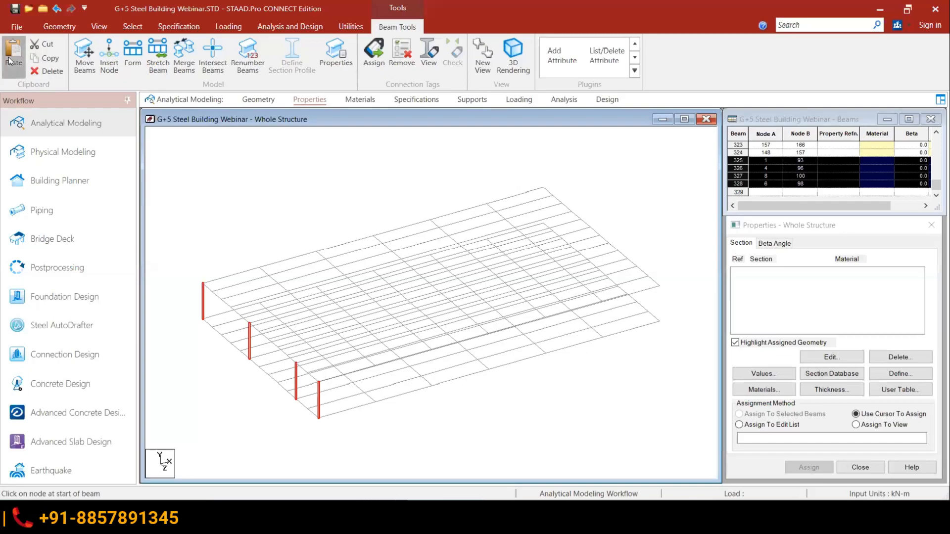
left_click(11, 59)
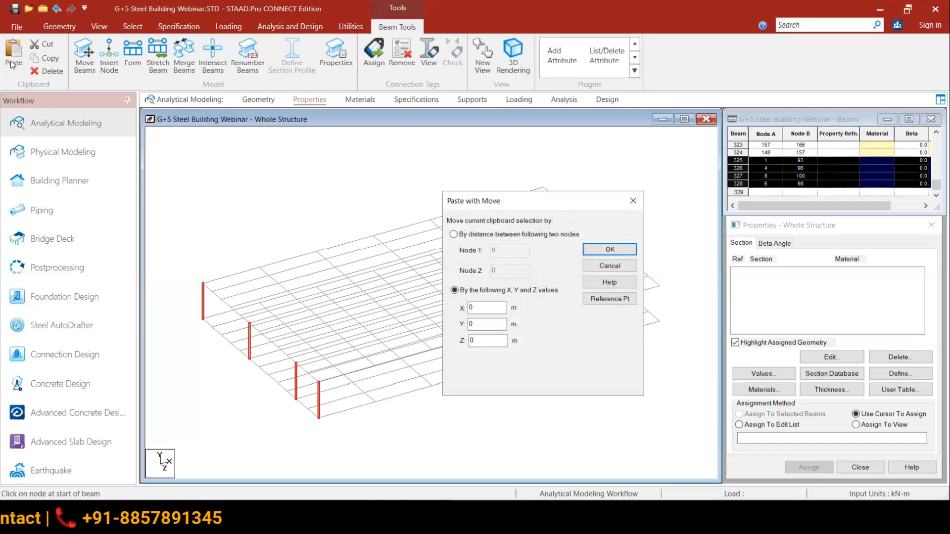
left_click(602, 297)
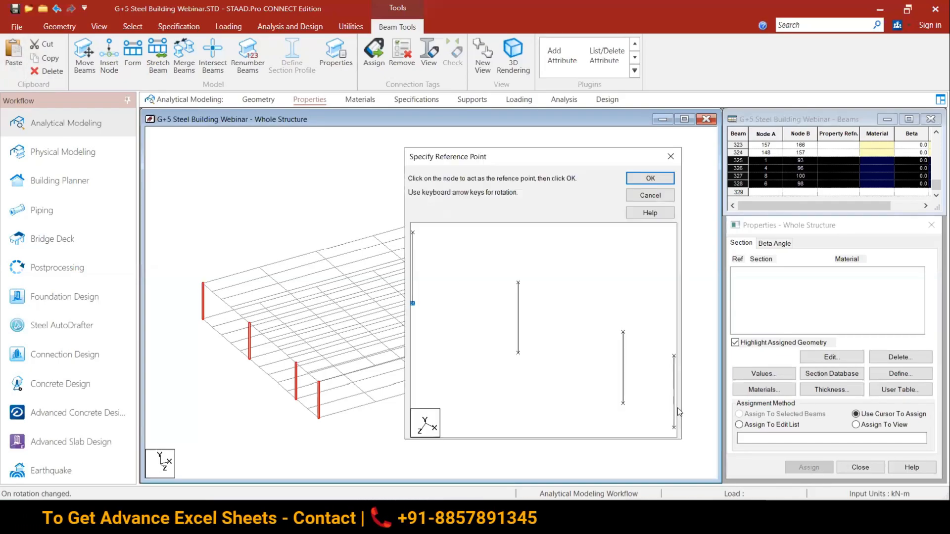
left_click(674, 427)
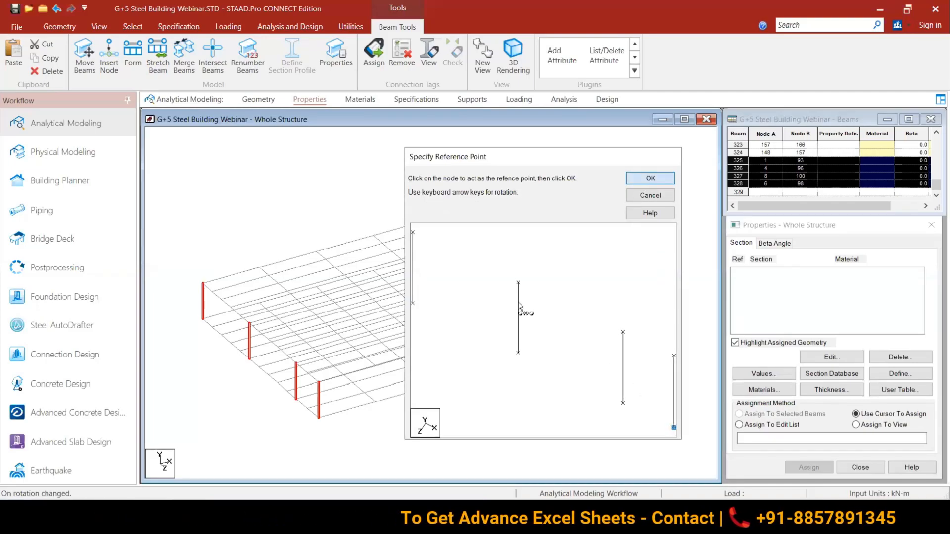
left_click(629, 194)
Step: Paste the column row onto the remaining six main grid lines along the long edge, up to the far corner
left_click(375, 401)
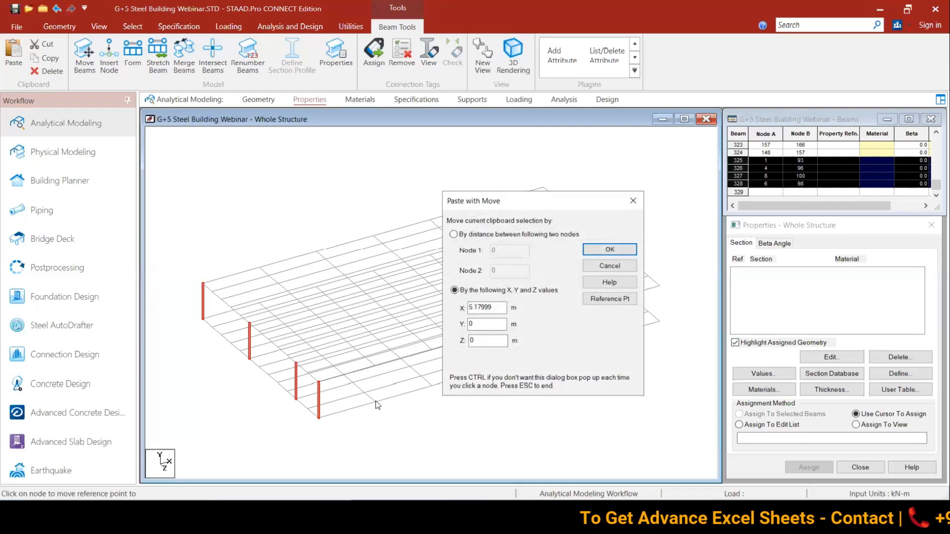
key("Return")
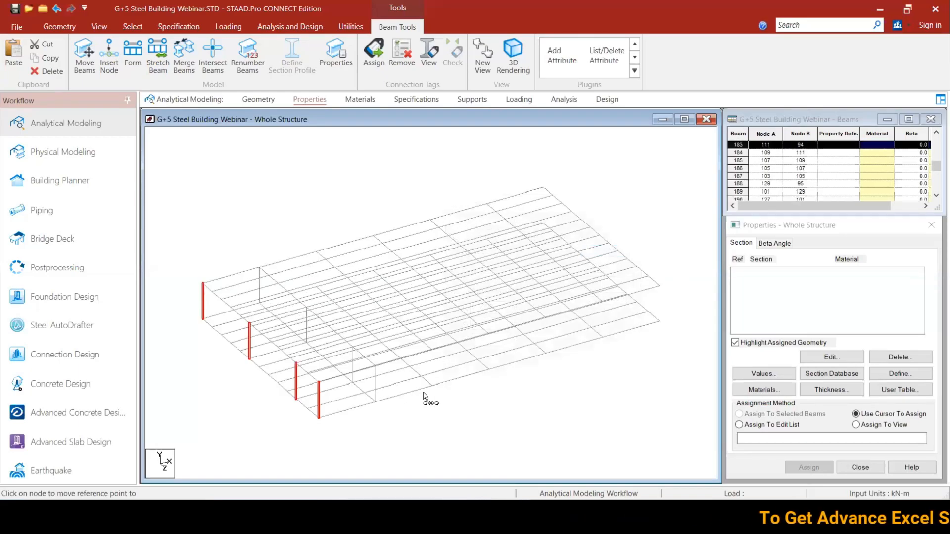
left_click(493, 371)
key("Return")
left_click(546, 353)
key("Return")
left_click(606, 340)
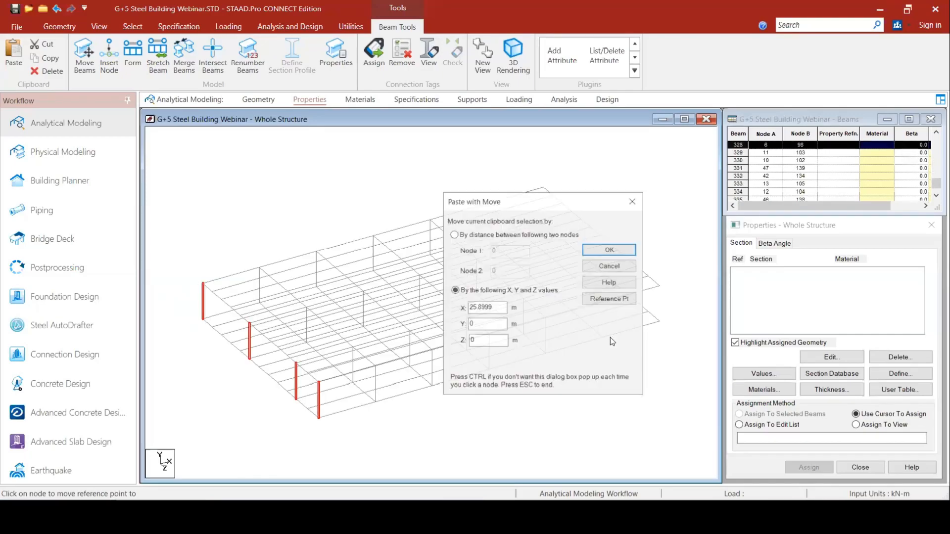
key("Return")
left_click(658, 323)
key("Return")
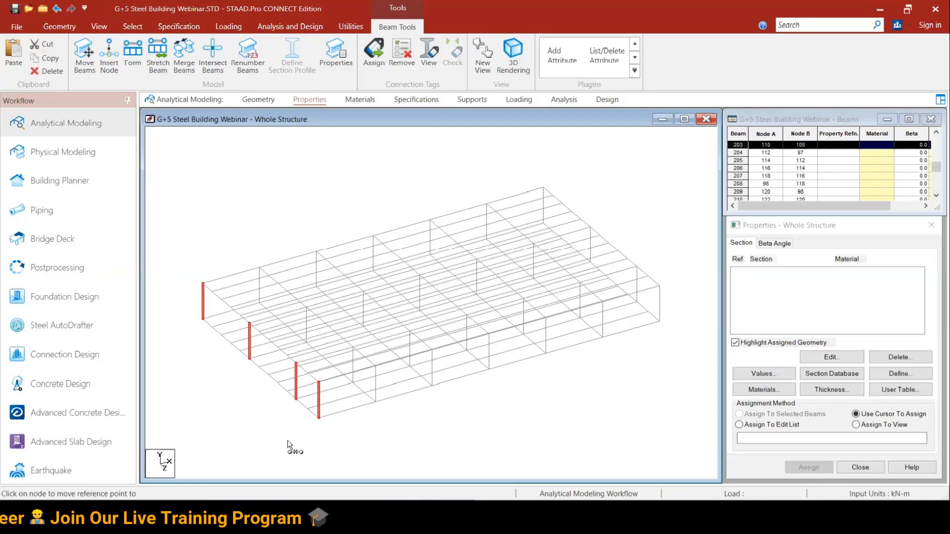
key("Escape")
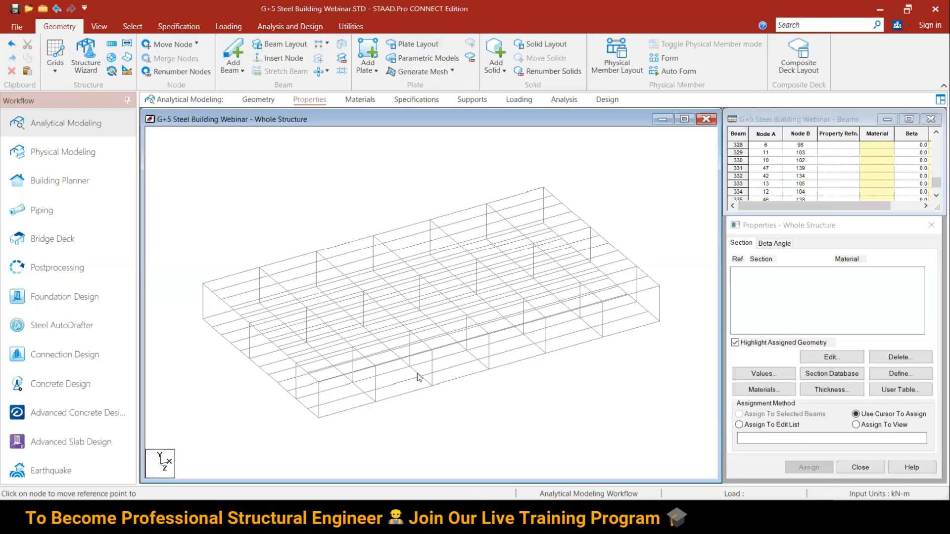
Step: Add two diagonal beams forming an X-brace between the floors in the first bay of the front long side
left_click(231, 50)
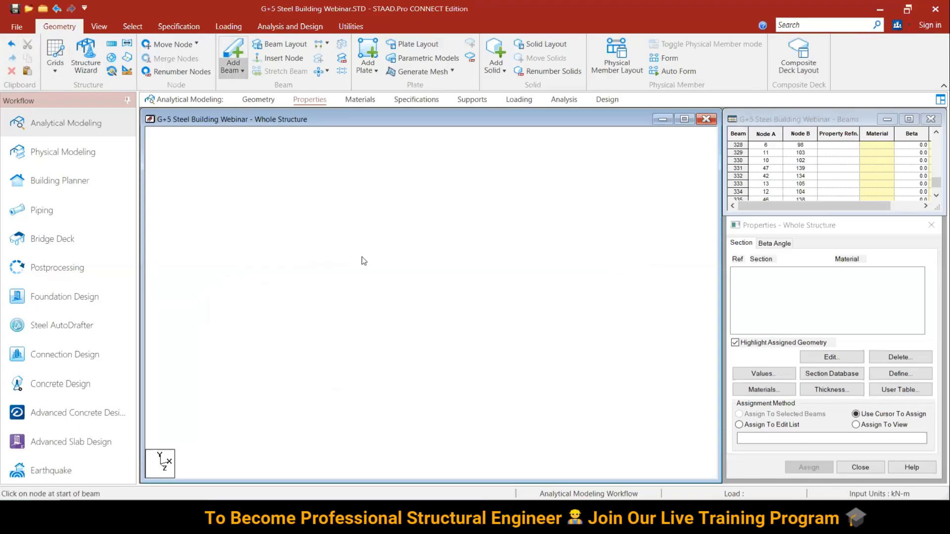
left_click_drag(319, 417, 376, 367)
left_click_drag(374, 401, 325, 384)
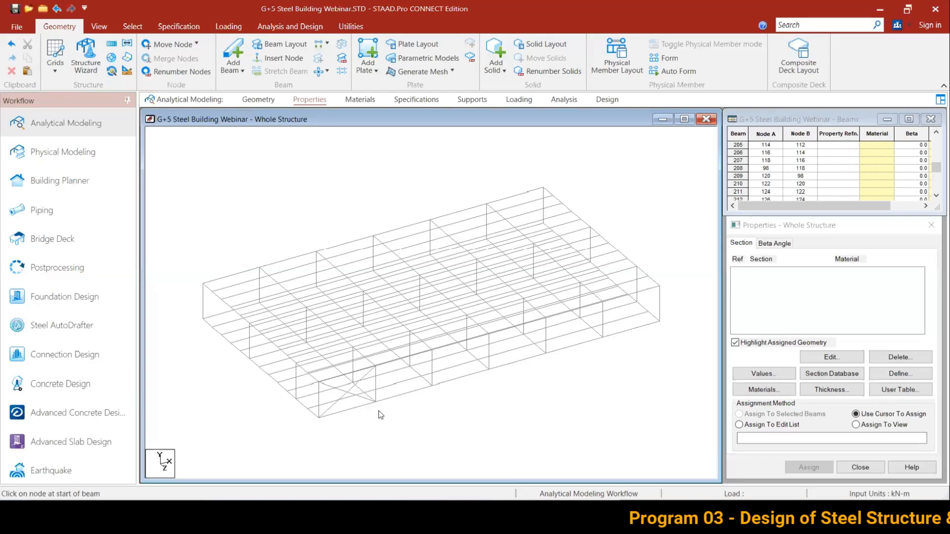
Step: Split the two crossing braces at their intersection with Intersect Members at the default 0.03937 in tolerance, and check the resulting segments
left_click(348, 398)
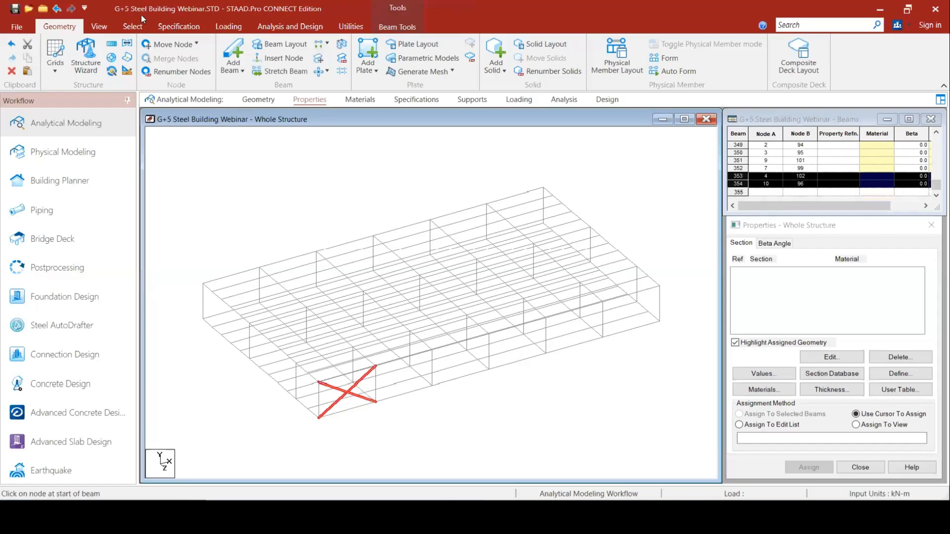
left_click(403, 26)
left_click(207, 68)
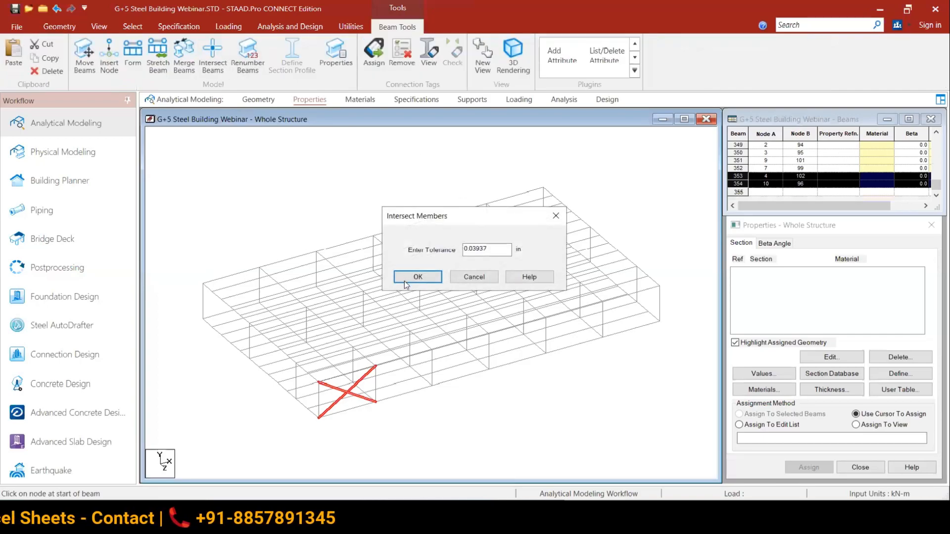
left_click(420, 276)
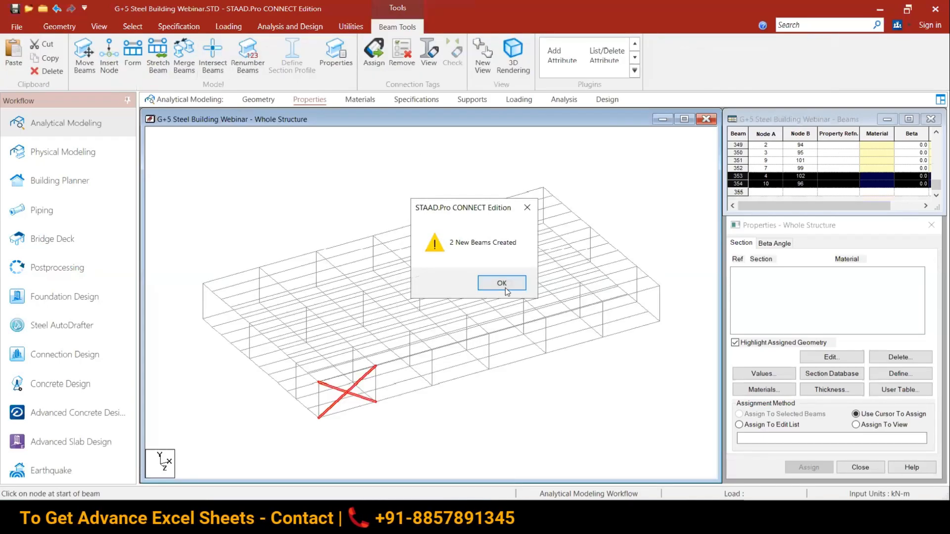
key("Return")
left_click(398, 416)
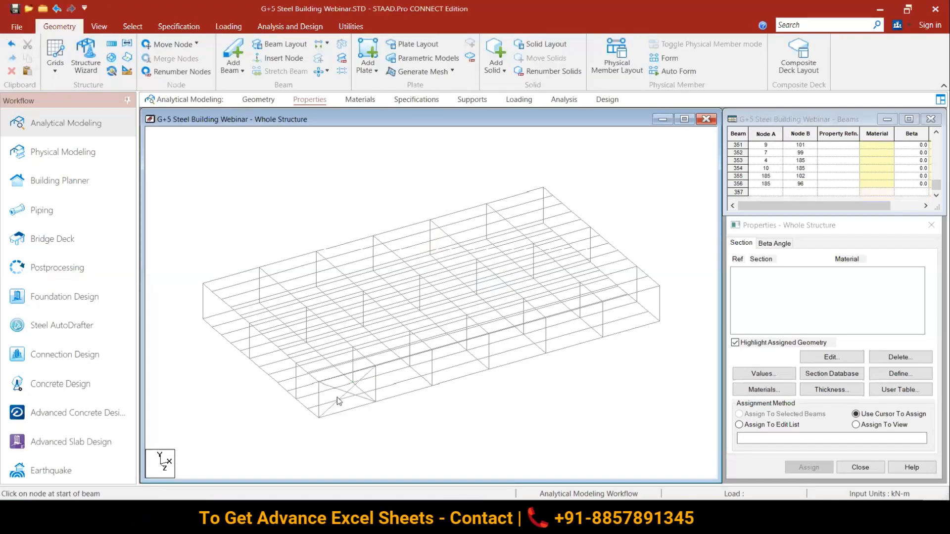
left_click(337, 401)
left_click(389, 423)
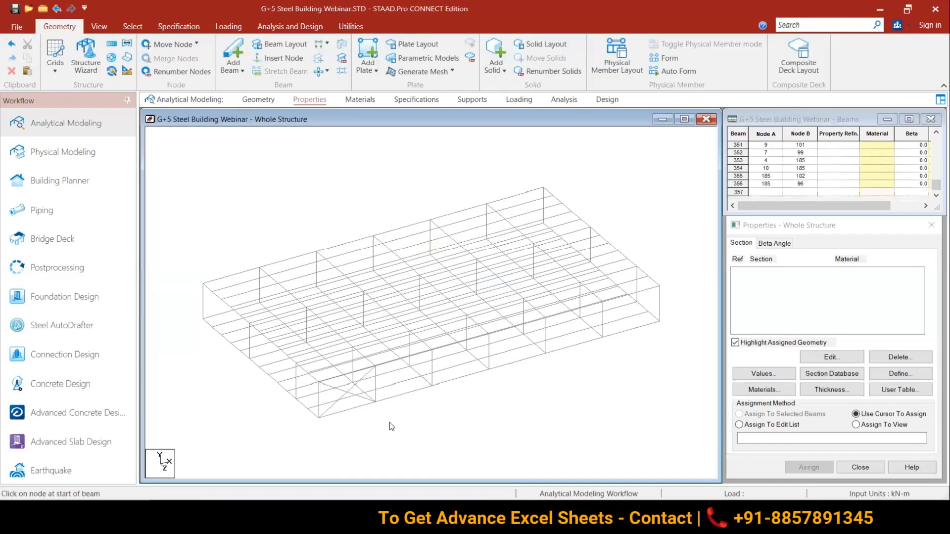
Step: Check the brace segments' directions and switch the incidence of the two upper segments with Beam Incidence
scroll(376, 426, "up", 1)
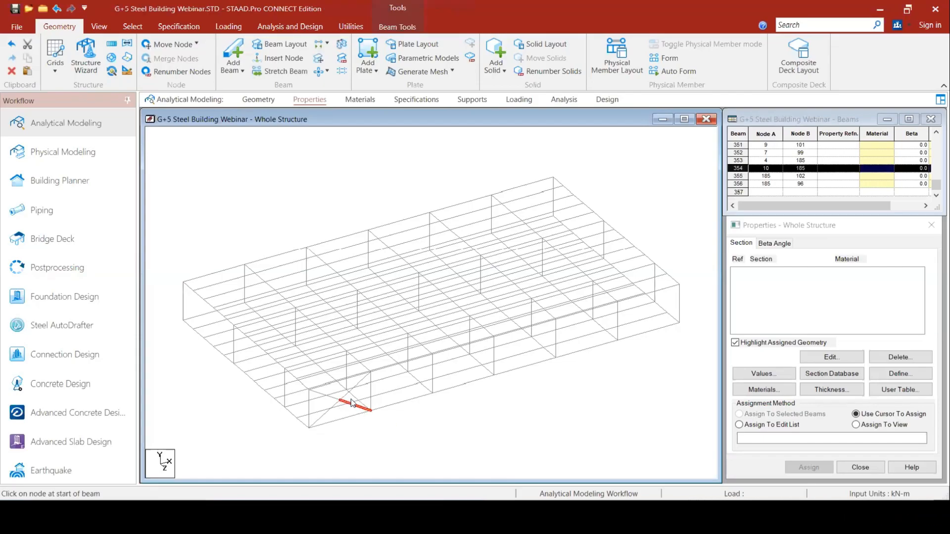
left_click(363, 433)
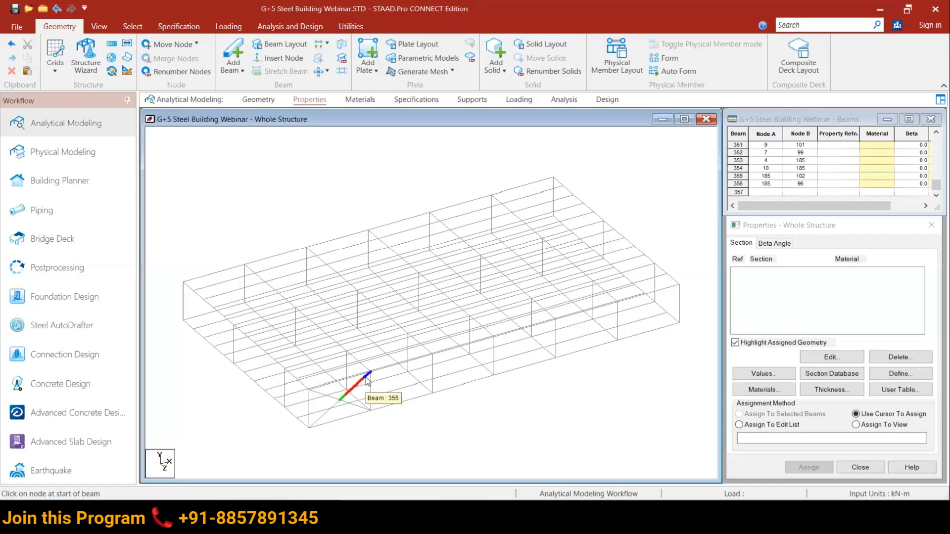
left_click(319, 395)
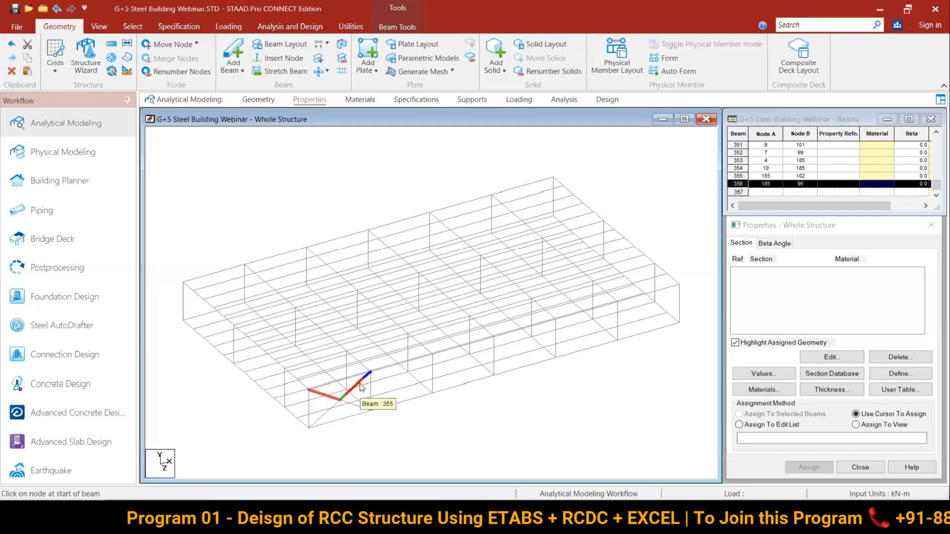
left_click(360, 384, "ctrl")
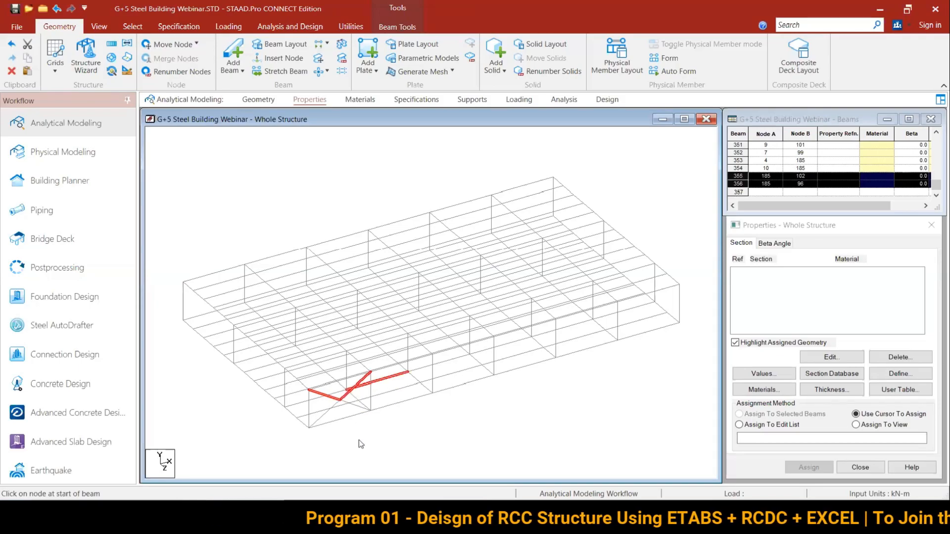
left_click(391, 375, "ctrl")
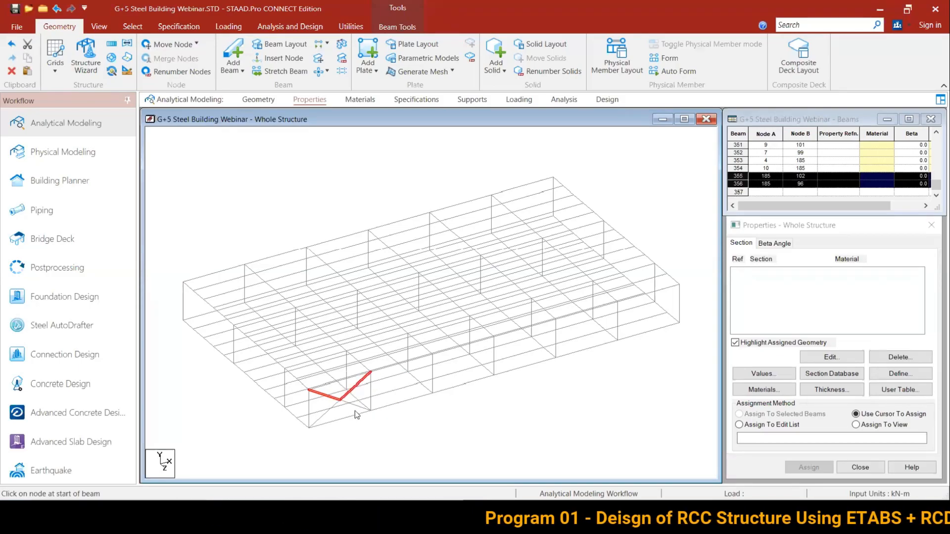
left_click(391, 28)
left_click(331, 24)
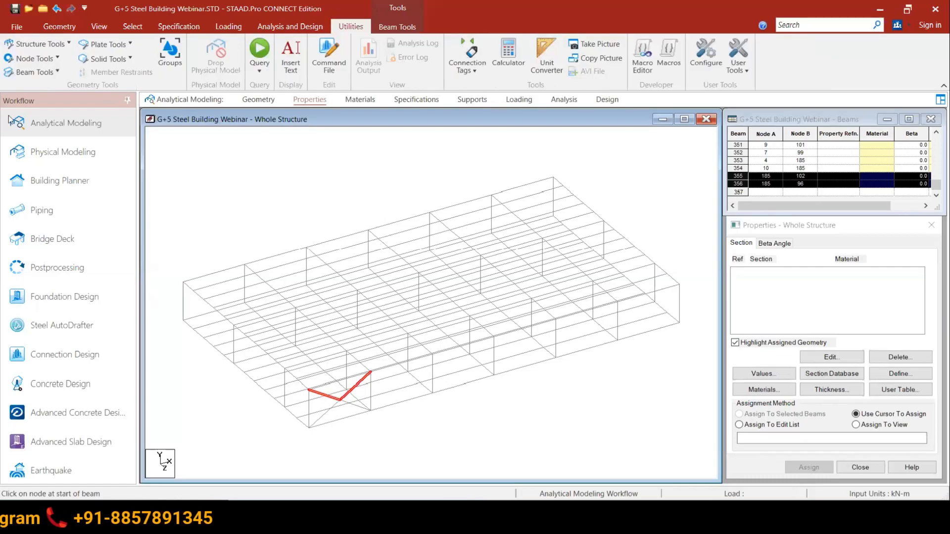
left_click(51, 73)
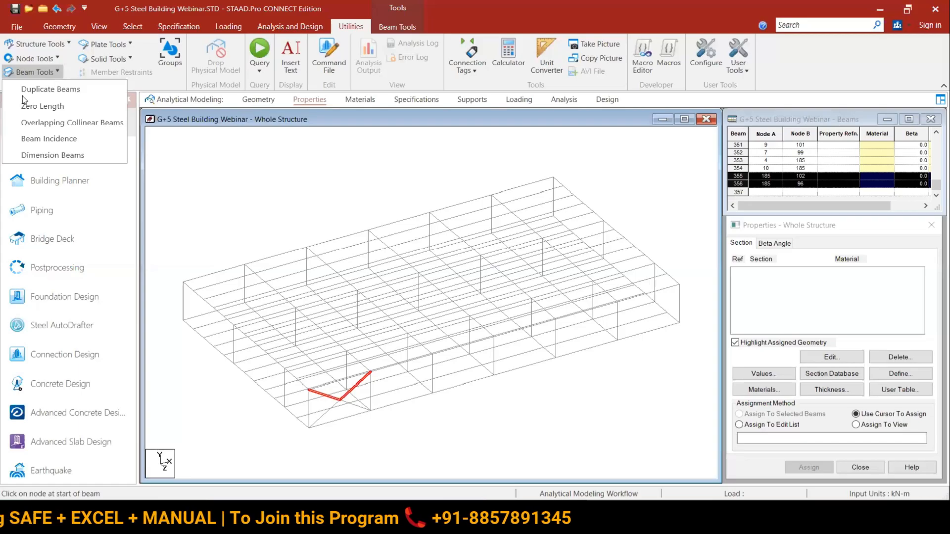
left_click(85, 135)
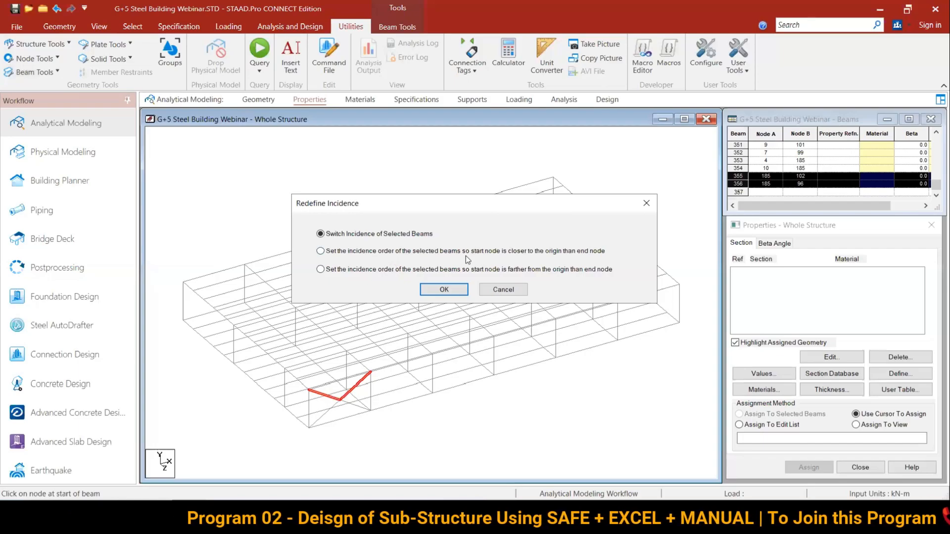
left_click(443, 290)
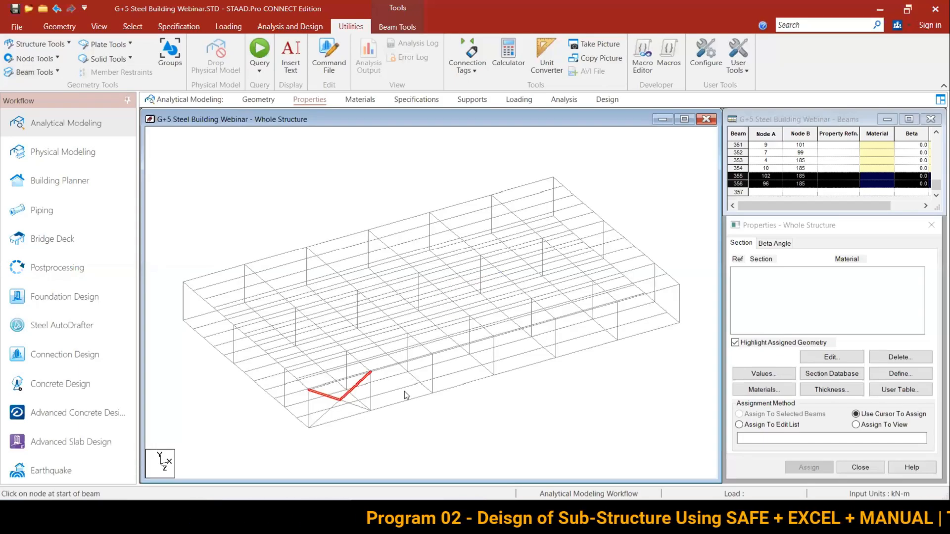
left_click(399, 412)
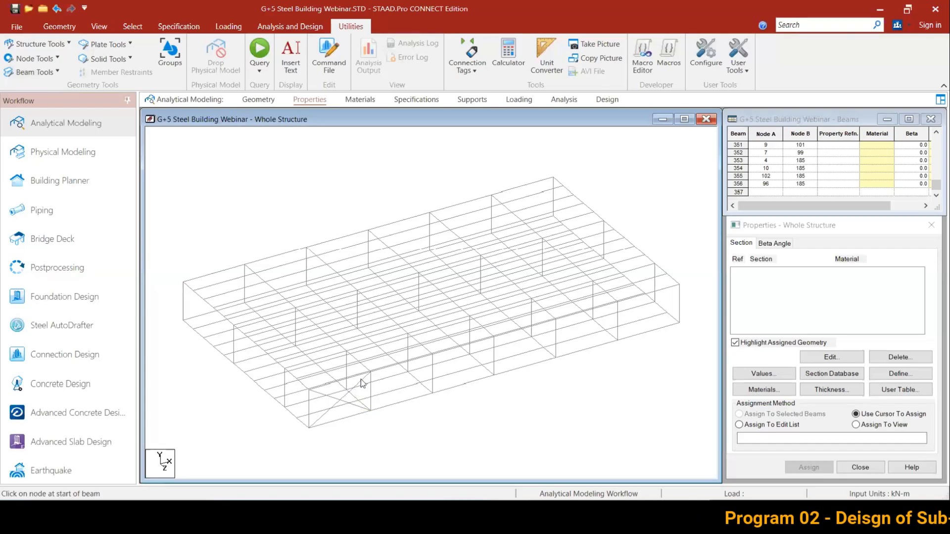
Step: Copy the four brace segments and paste them into the matching corner bay on the opposite long side, referenced to the lower corner node
left_click(341, 399)
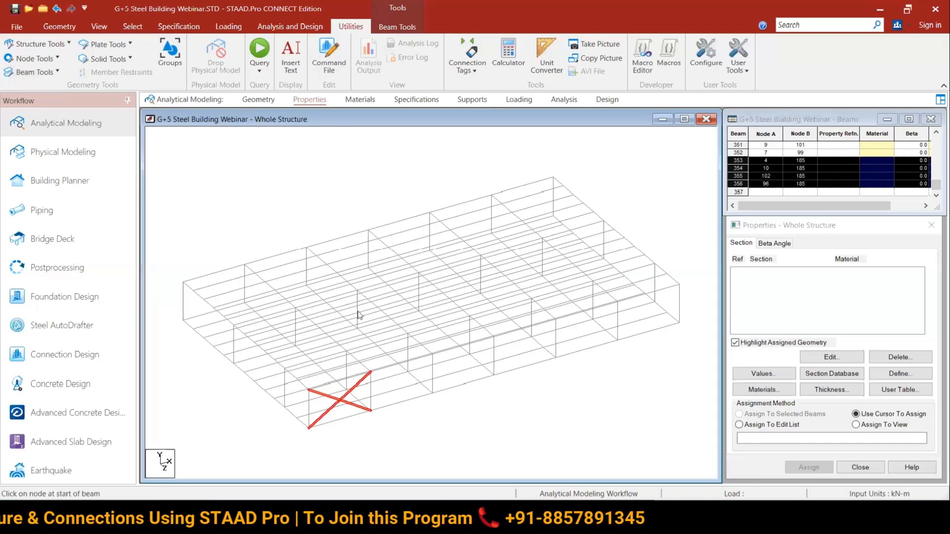
left_click(389, 29)
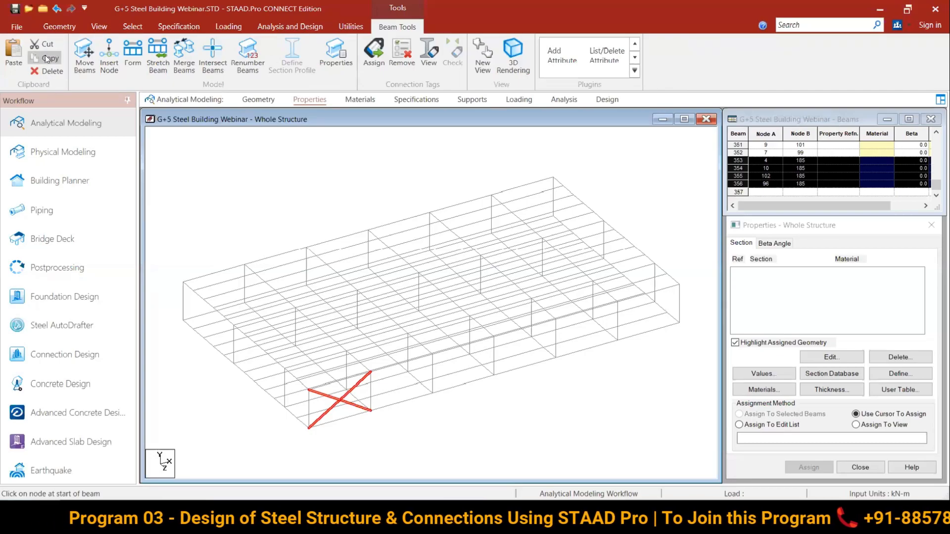
left_click(15, 56)
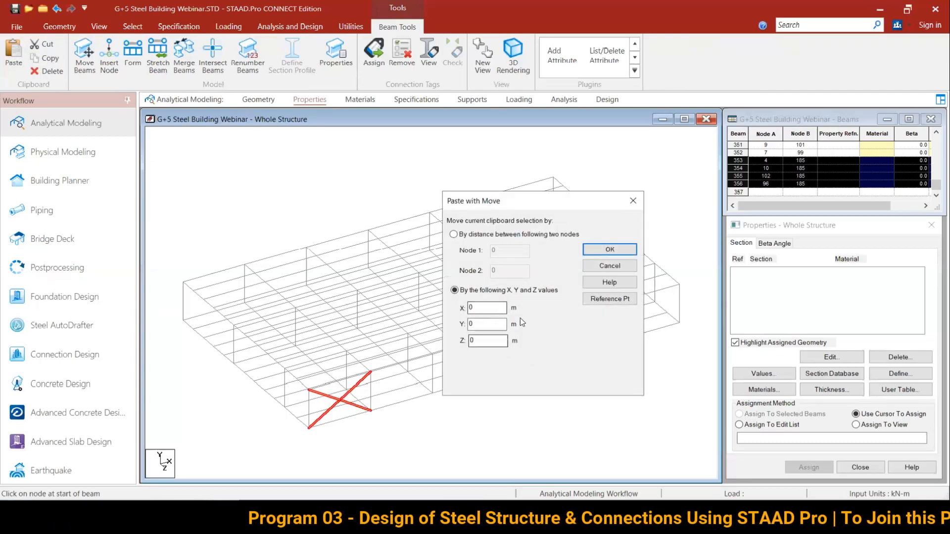
left_click(613, 298)
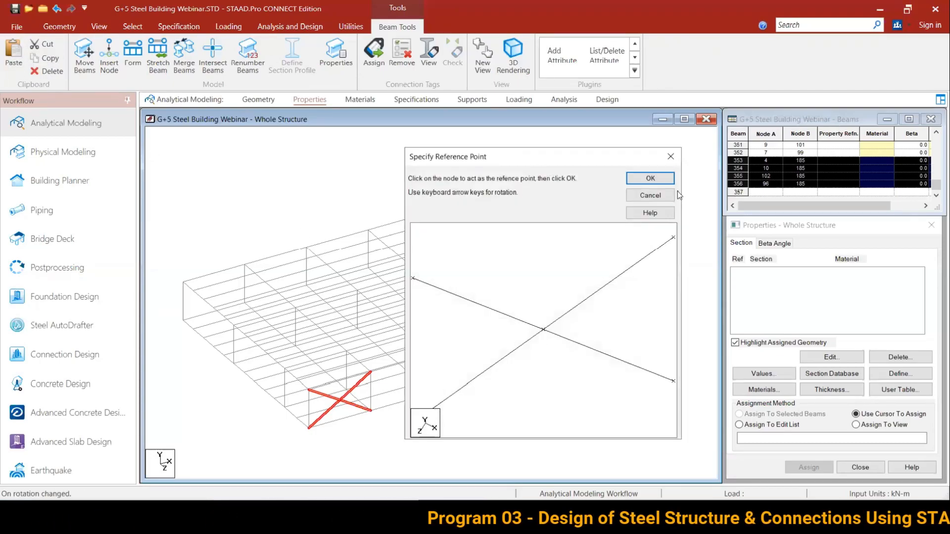
left_click(650, 179)
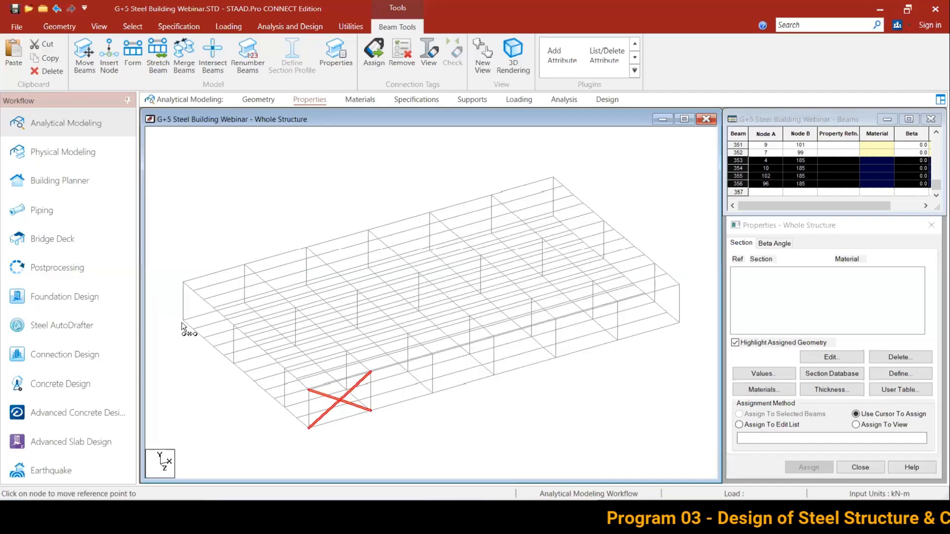
left_click(182, 321)
key("Return")
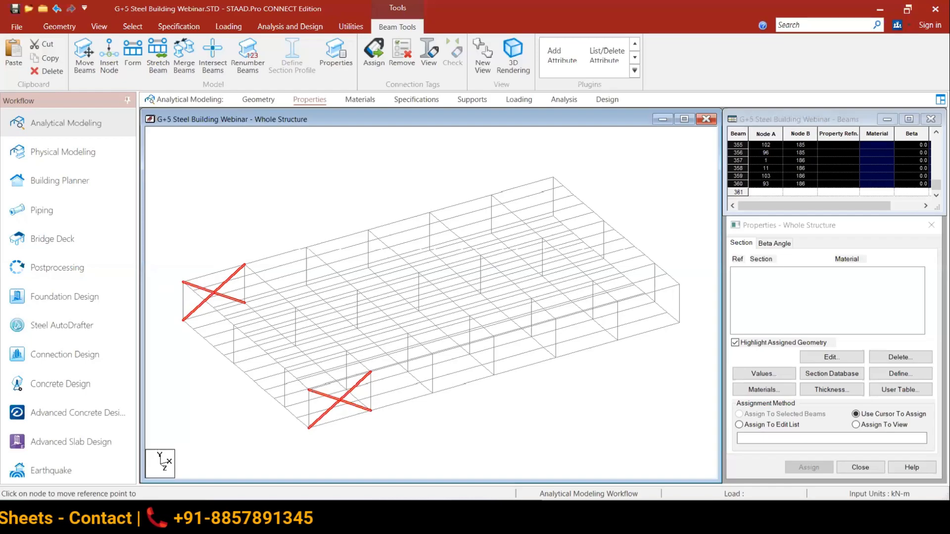
Step: Switch to AutoCAD and examine the building plan and the drawings beside it for the brace locations
mouse_move(468, 518)
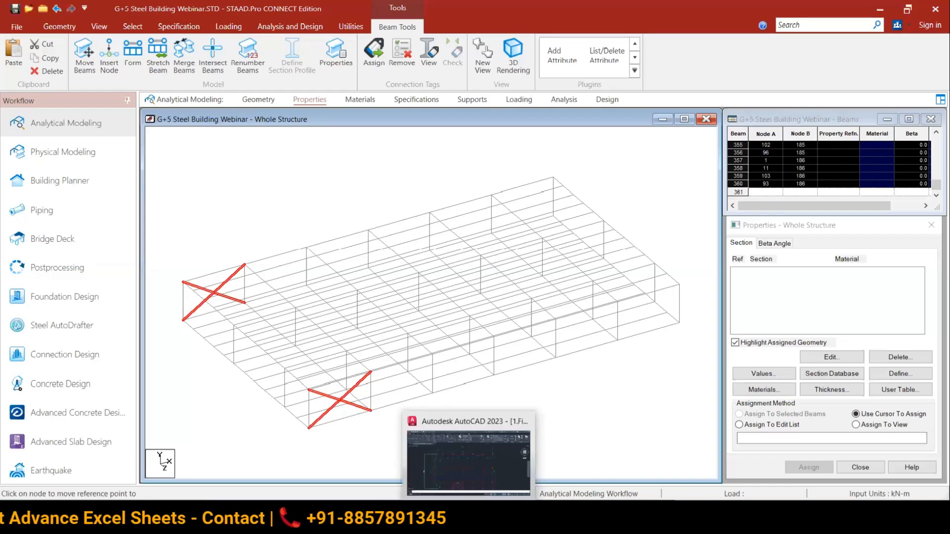
left_click(468, 474)
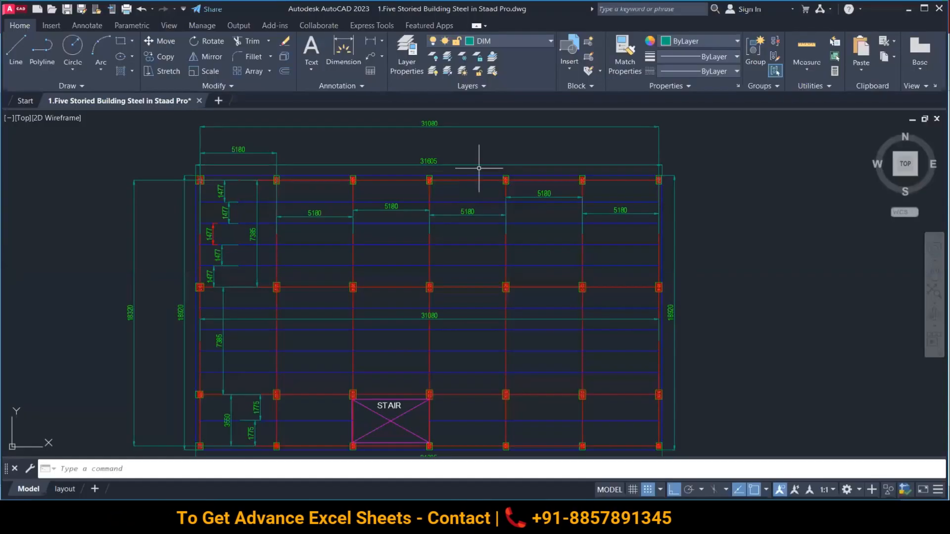
scroll(431, 269, "down", 2)
middle_click_drag(304, 297, 759, 344)
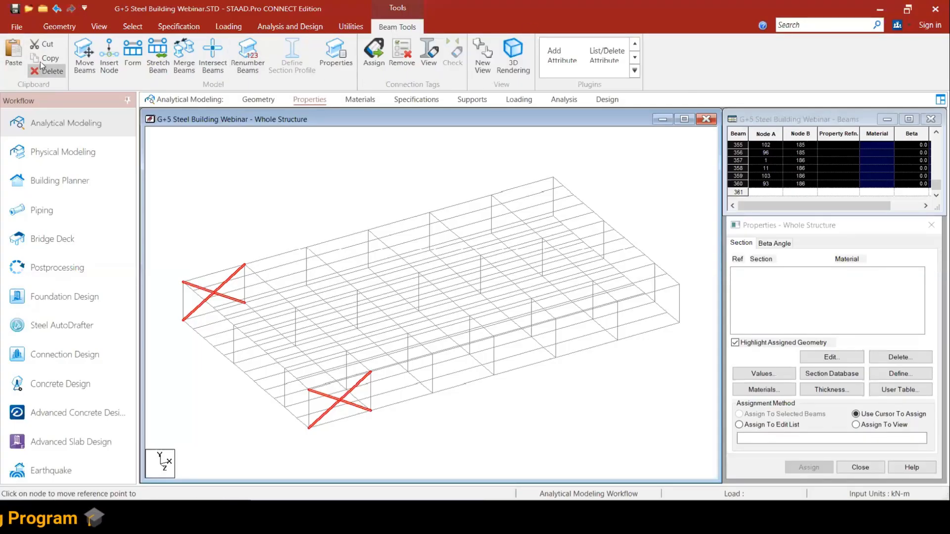
Step: Back in STAAD.Pro, paste both copied X-braces into the fourth and last bays of the long sides, referenced to the front lower corner node
left_click(15, 52)
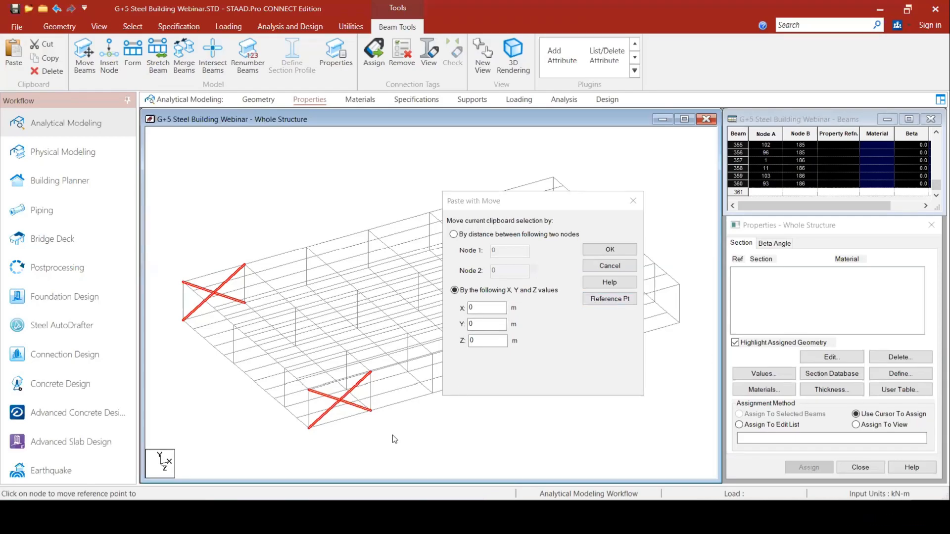
left_click(620, 299)
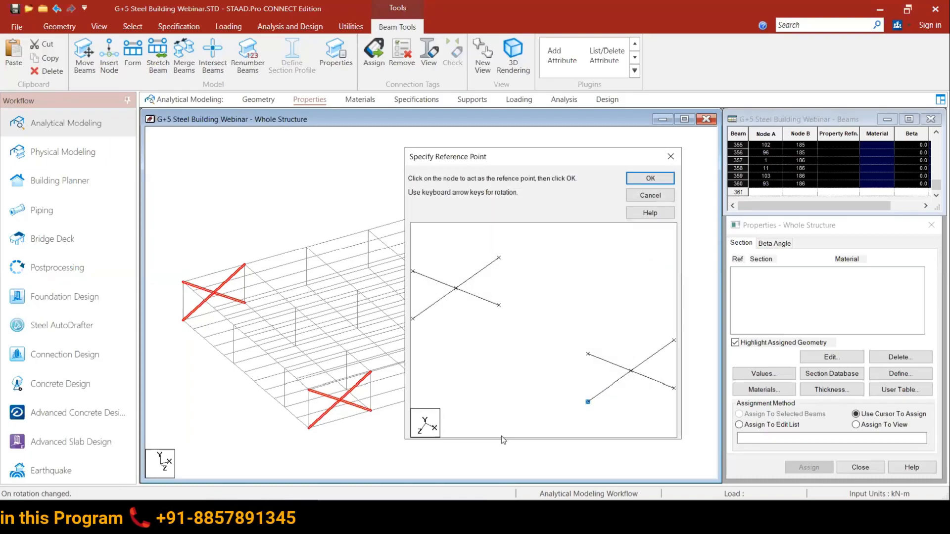
left_click(655, 178)
left_click(501, 385)
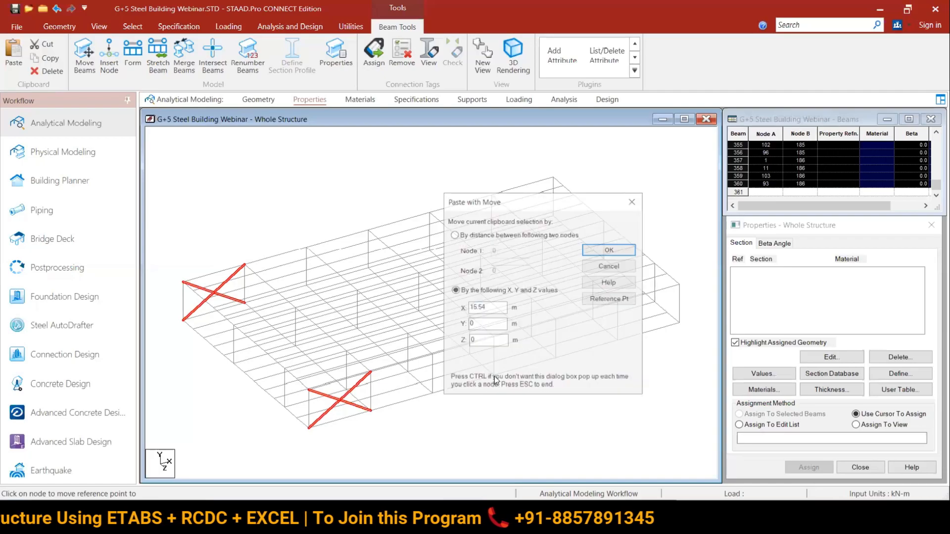
key("Return")
left_click(618, 342)
key("Return")
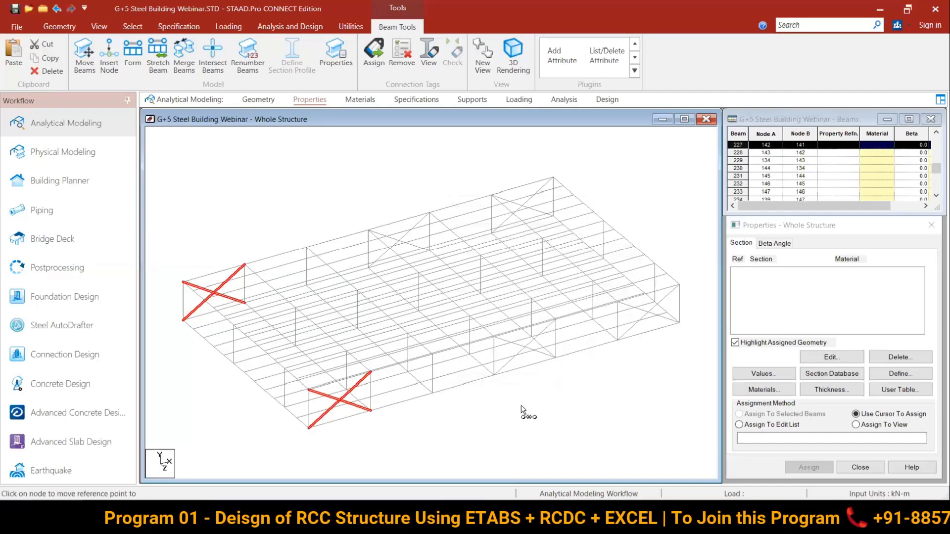
left_click(362, 434)
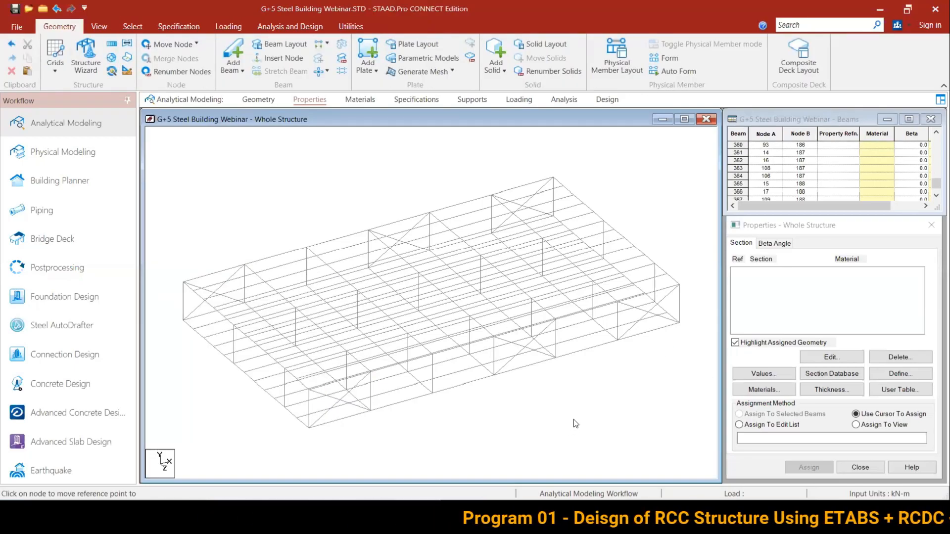
middle_click_drag(574, 420, 574, 384)
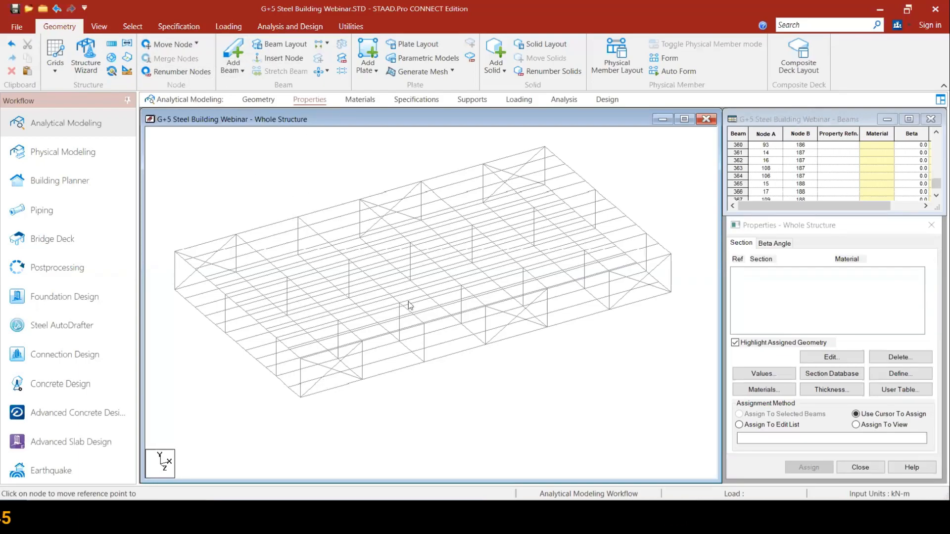
Step: In the front view, delete all beams at the base level together with the orphan nodes, and return to the isometric view
left_click(105, 28)
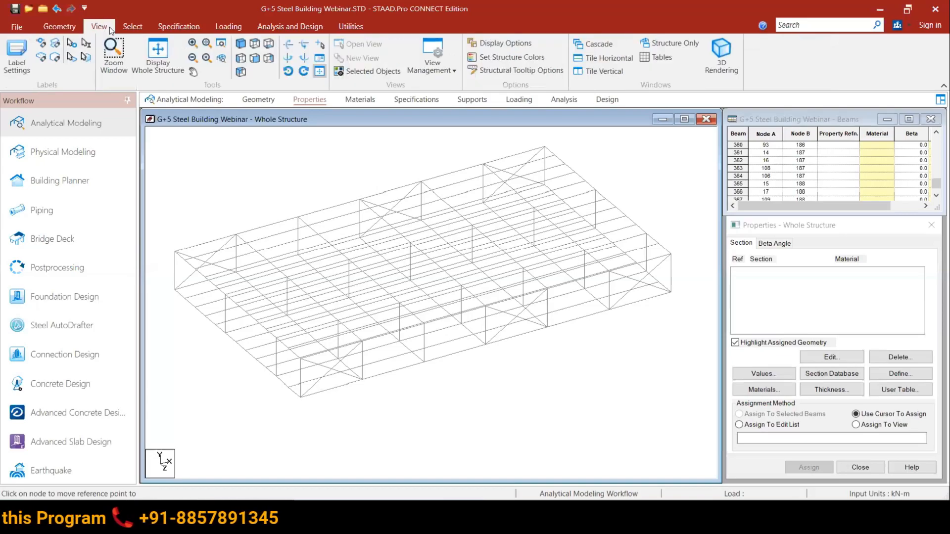
left_click(255, 58)
mouse_move(688, 288)
left_mouse_down()
mouse_move(259, 144)
mouse_move(151, 167)
left_mouse_up()
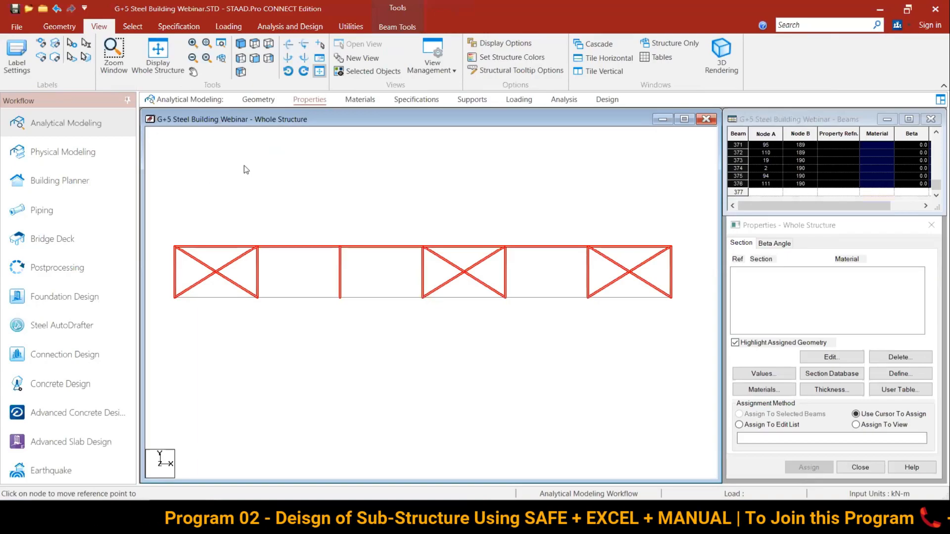
left_click(363, 194)
left_click_drag(159, 294, 708, 324)
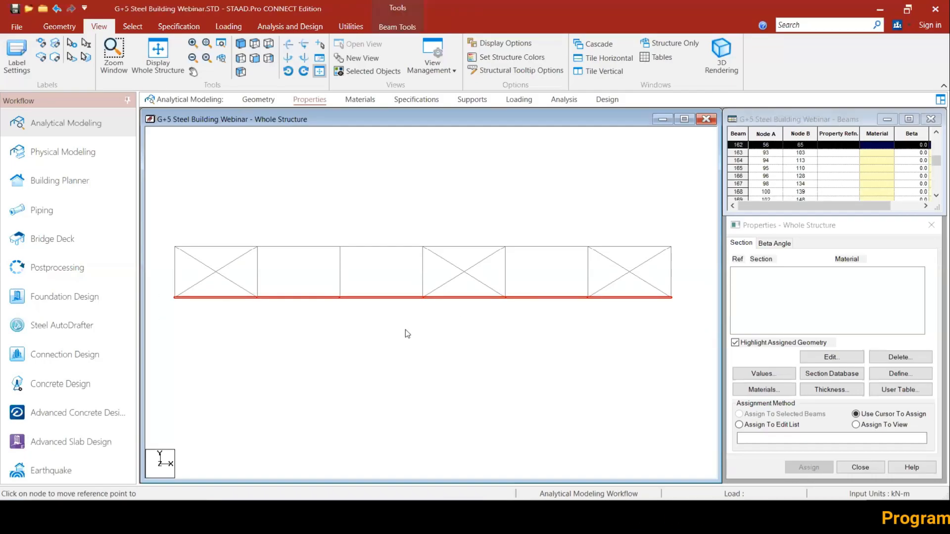
key("Delete")
left_click(515, 283)
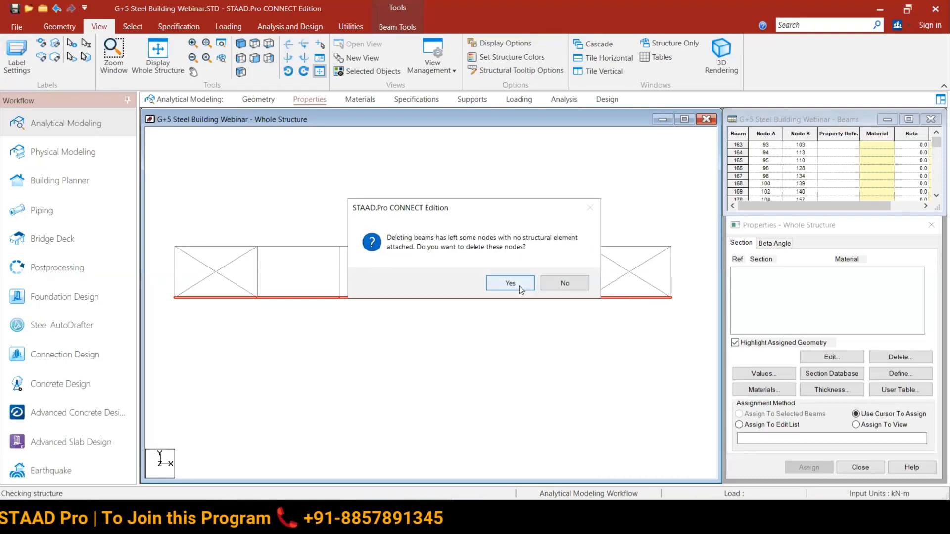
left_click(519, 285)
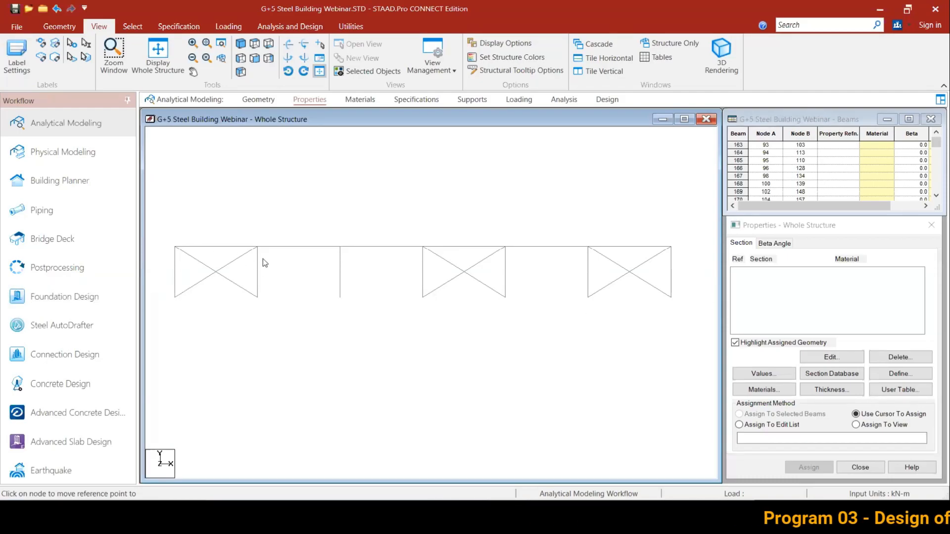
left_click(246, 52)
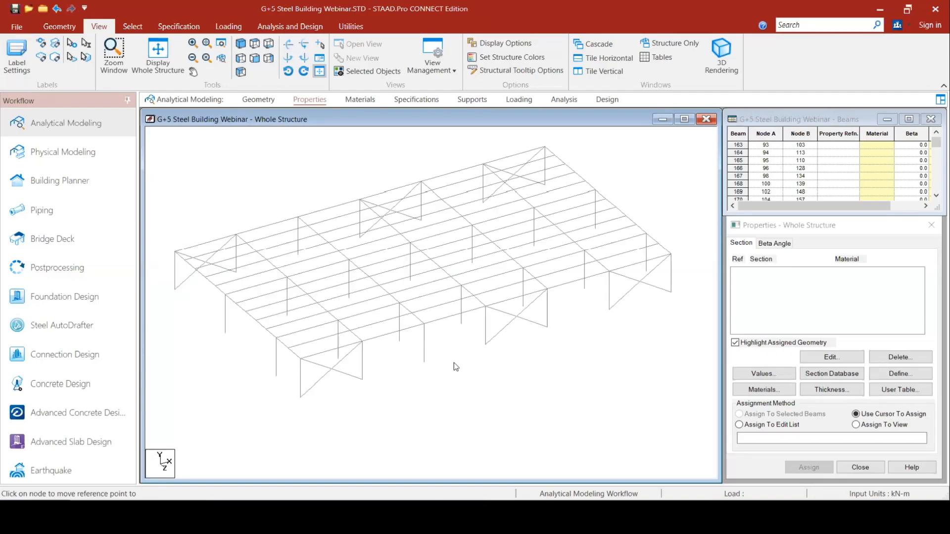
Step: Delete the secondary beam crossing the stair bay on the first floor
left_click(432, 307)
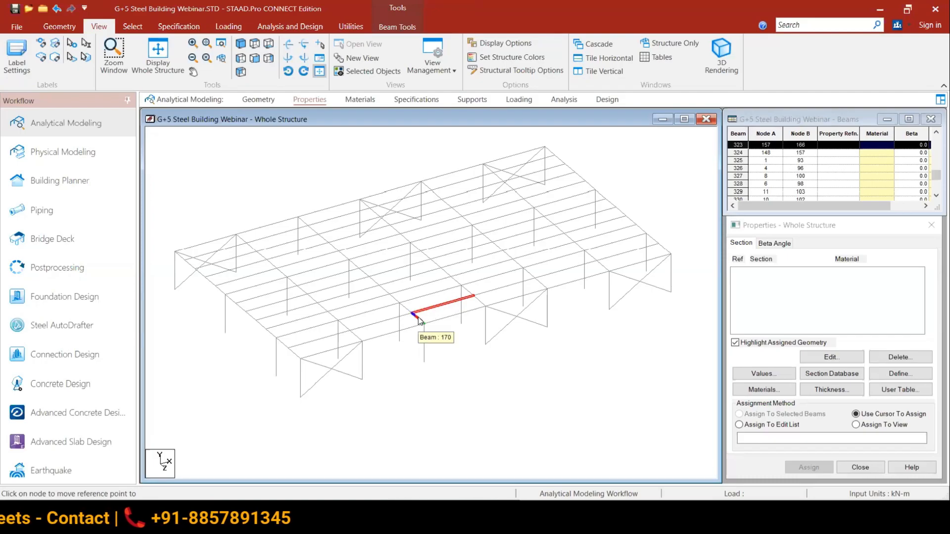
key("Delete")
left_click(509, 283)
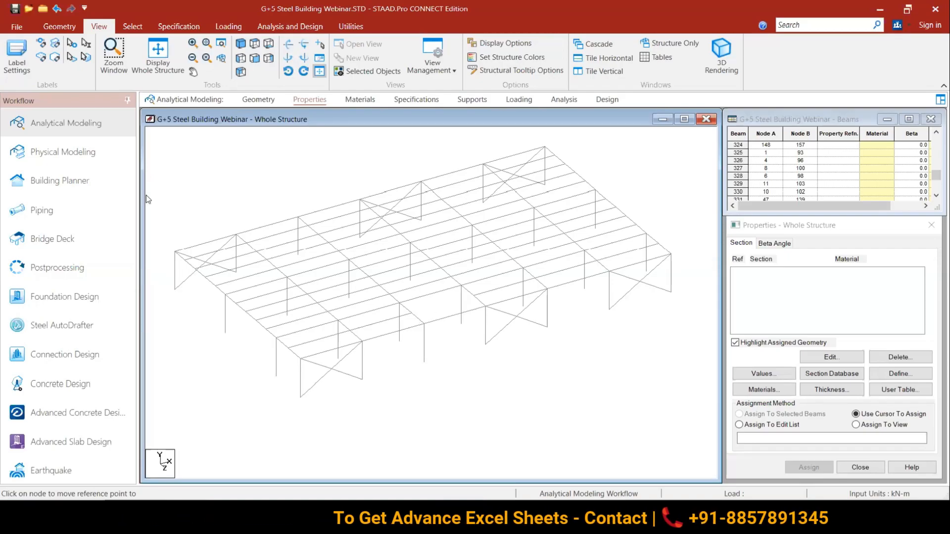
Step: Repeat the entire first storey upward with Translational Repeat in global Y, using 4 steps at 3.3 m spacing
left_click_drag(160, 138, 691, 420)
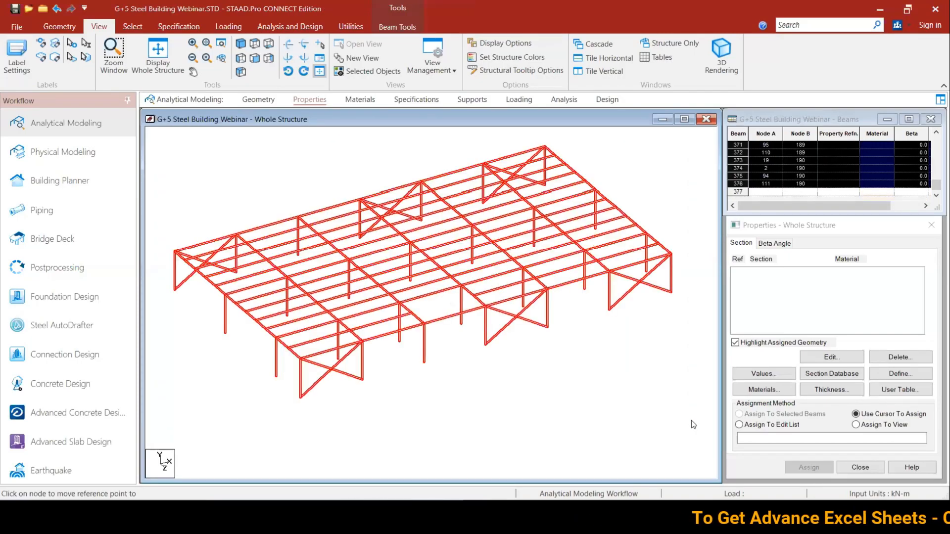
left_click(56, 28)
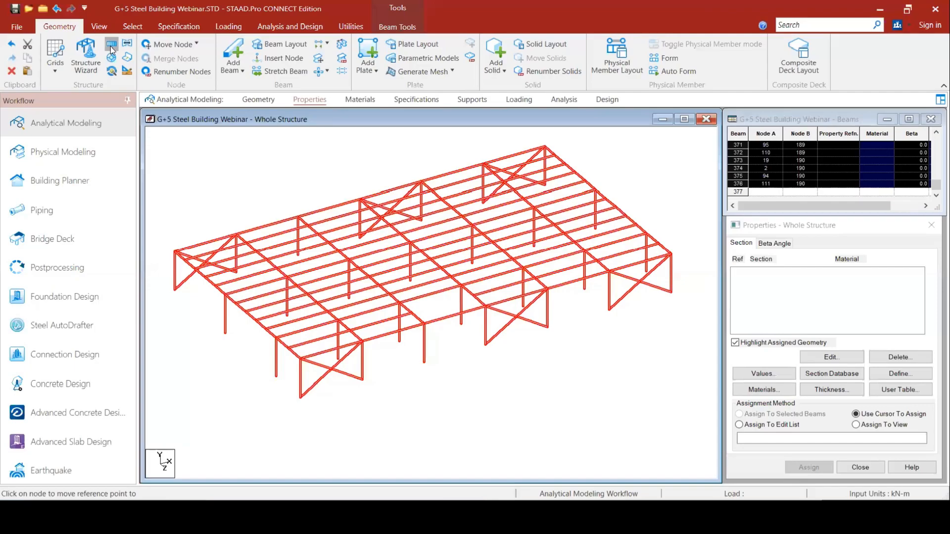
left_click(111, 46)
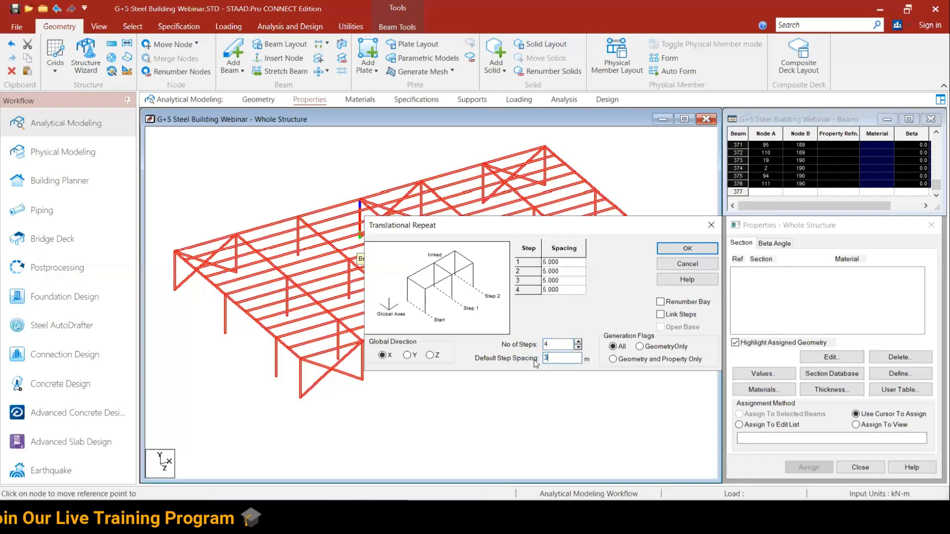
type("3.3")
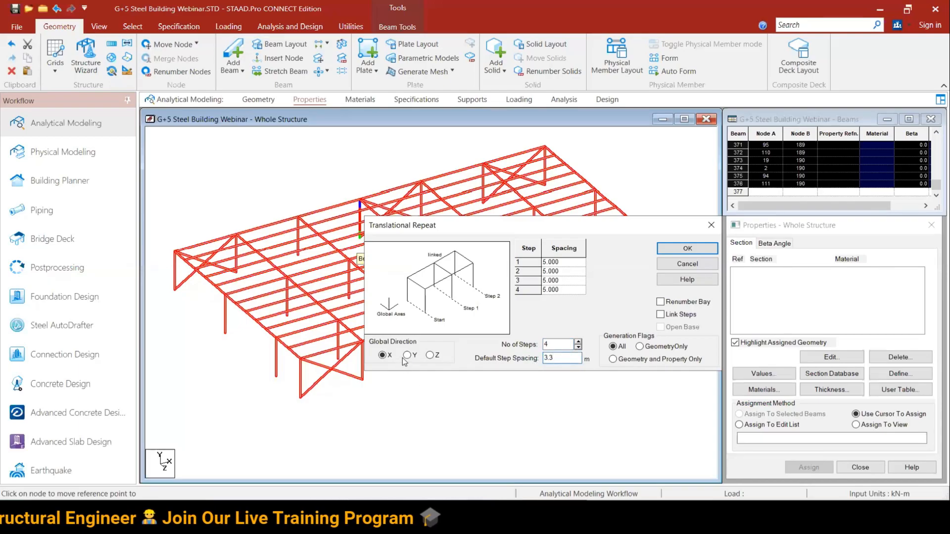
left_click(407, 356)
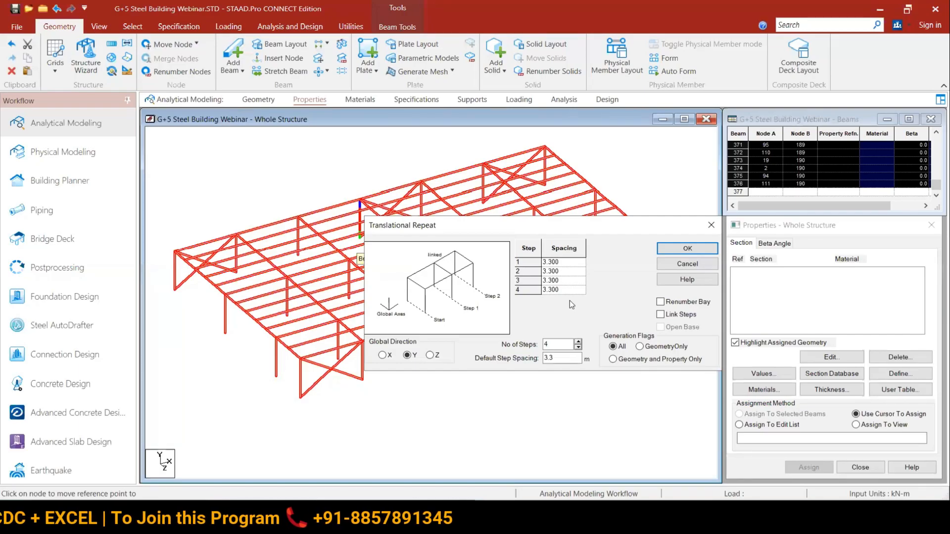
left_click(694, 246)
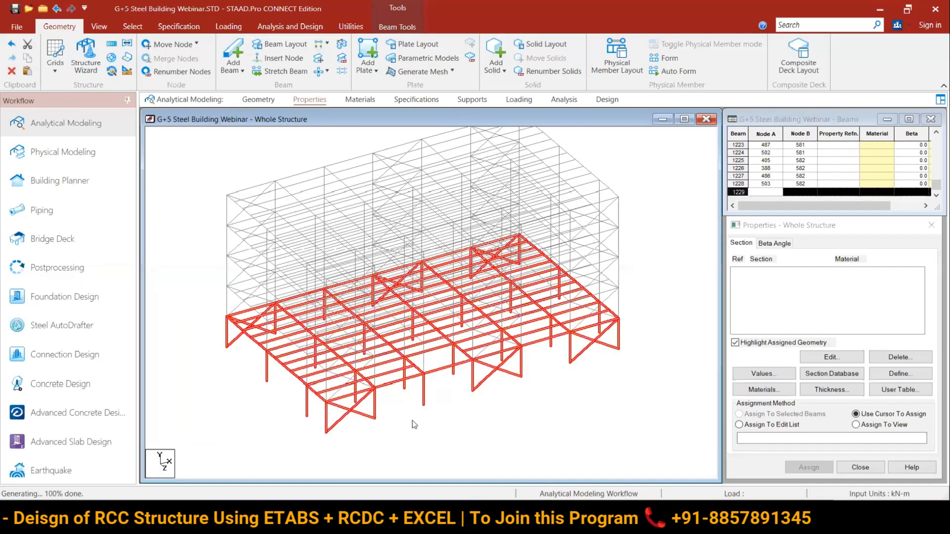
left_click(479, 414)
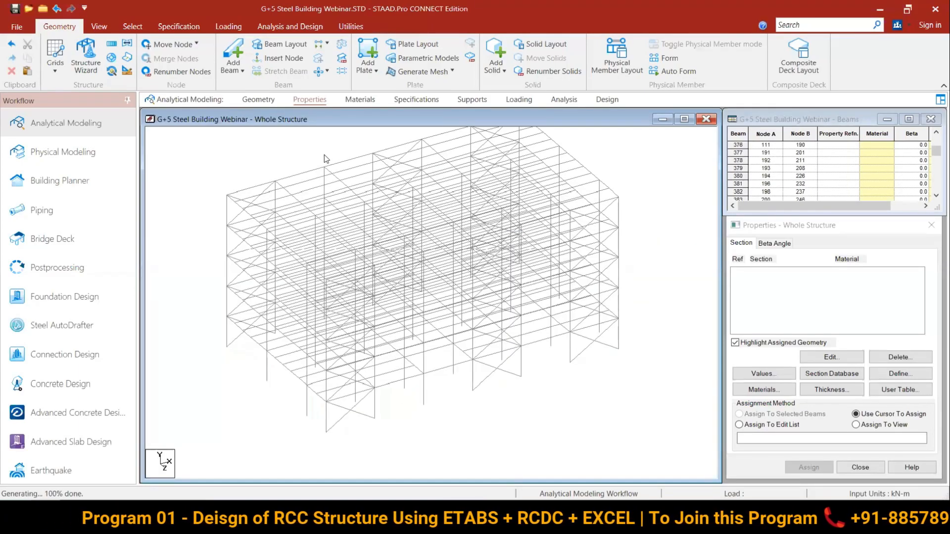
Step: Isolate the top-floor beams of the third and fourth column lines' stair bay strip in the active window and show them isometrically
middle_click_drag(567, 211, 522, 274)
scroll(389, 319, "down", 1)
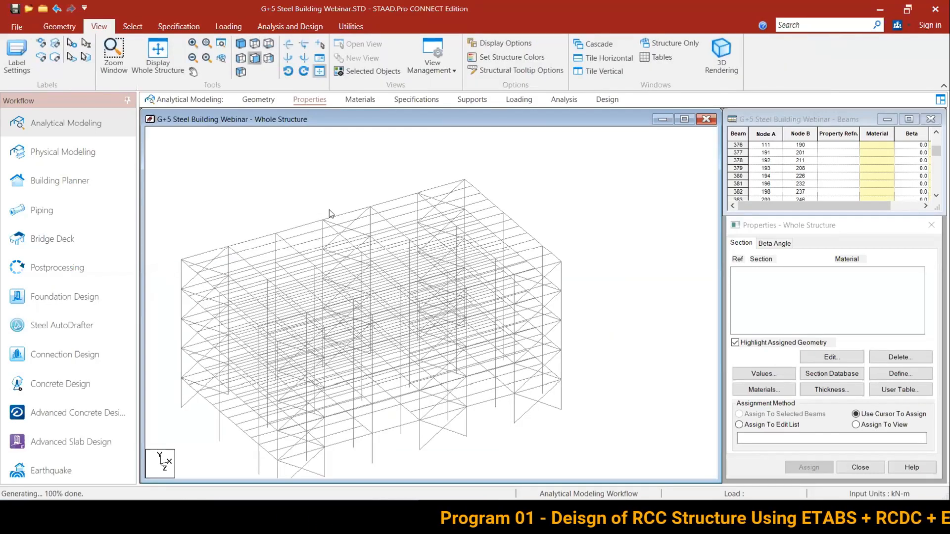
middle_click_drag(367, 257, 434, 239)
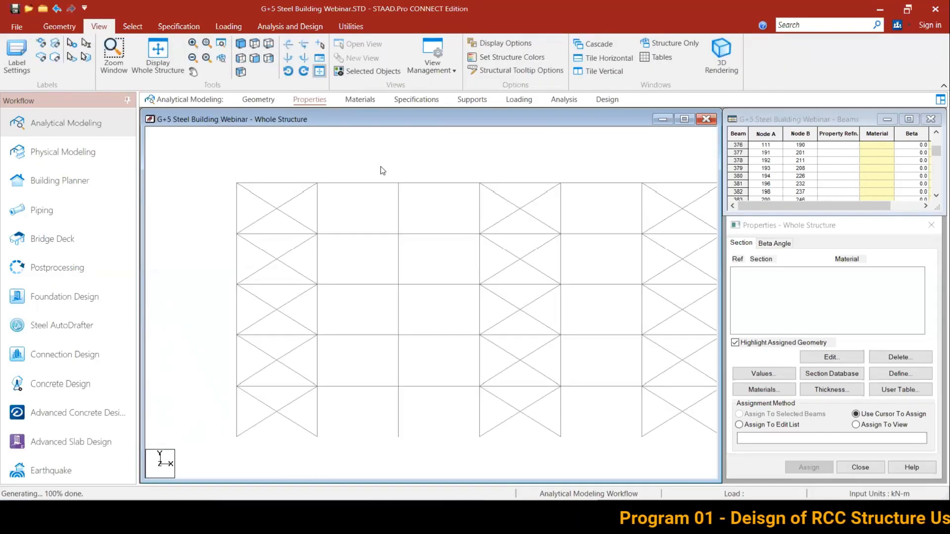
left_click_drag(490, 196, 490, 197)
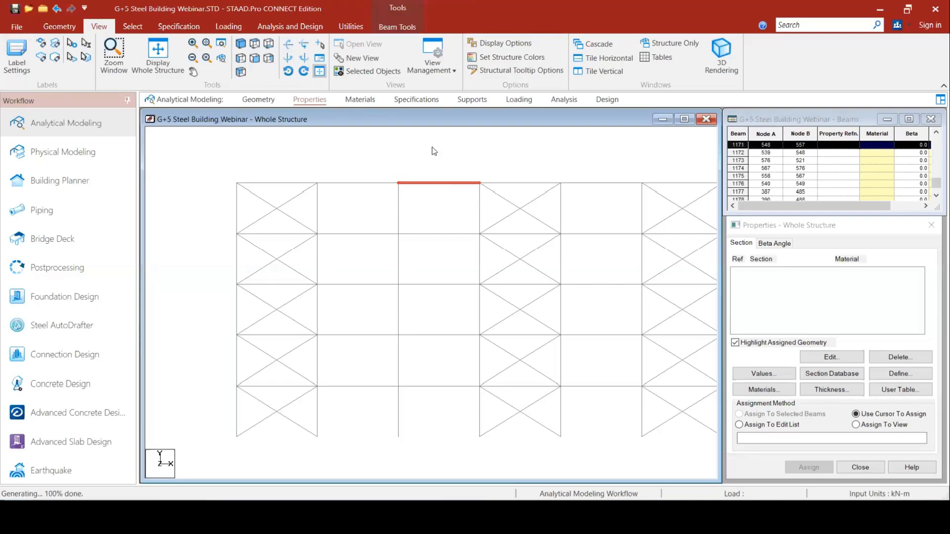
right_click(329, 145)
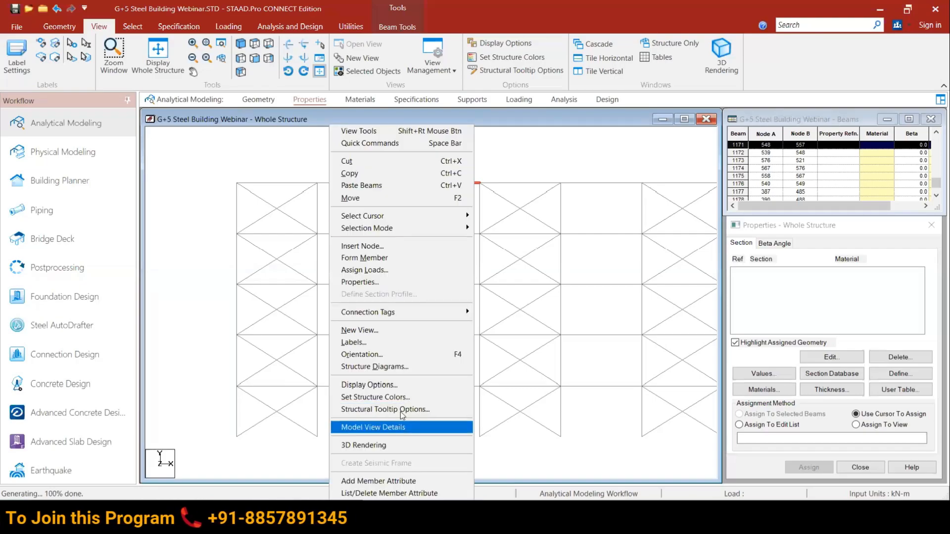
left_click(369, 335)
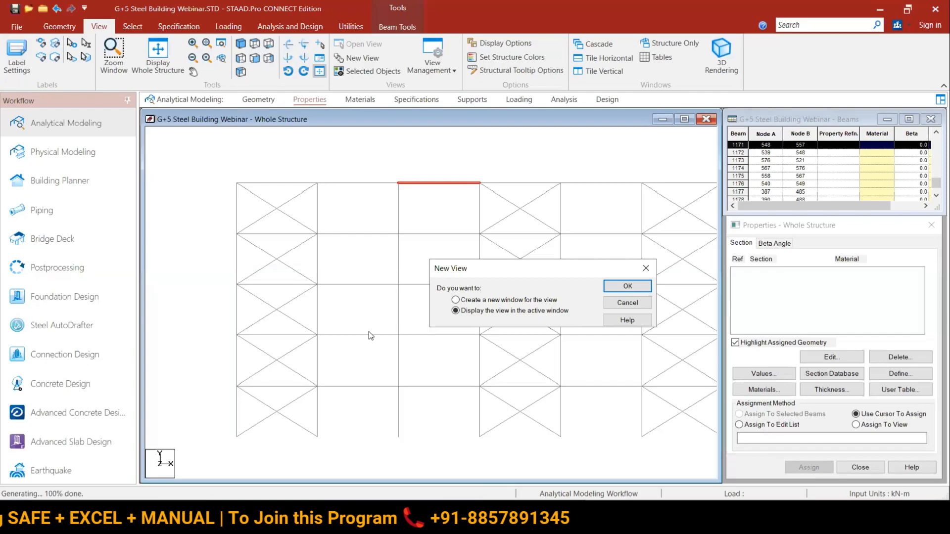
left_click(619, 290)
left_click(240, 72)
middle_click_drag(536, 343, 414, 224)
middle_click_drag(413, 263, 439, 305)
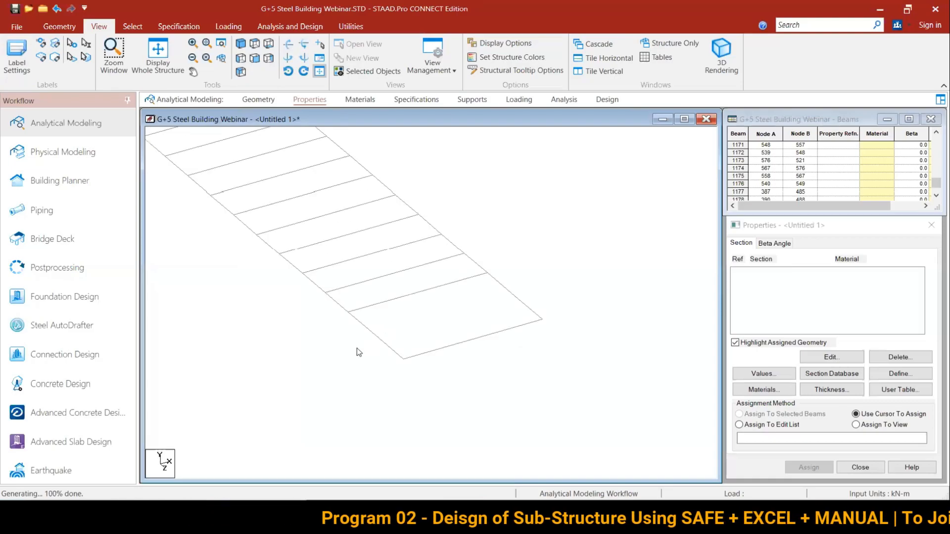
Step: Copy the four beams around the top-floor stair opening and paste them 2.4 m higher in Y
left_click(372, 319)
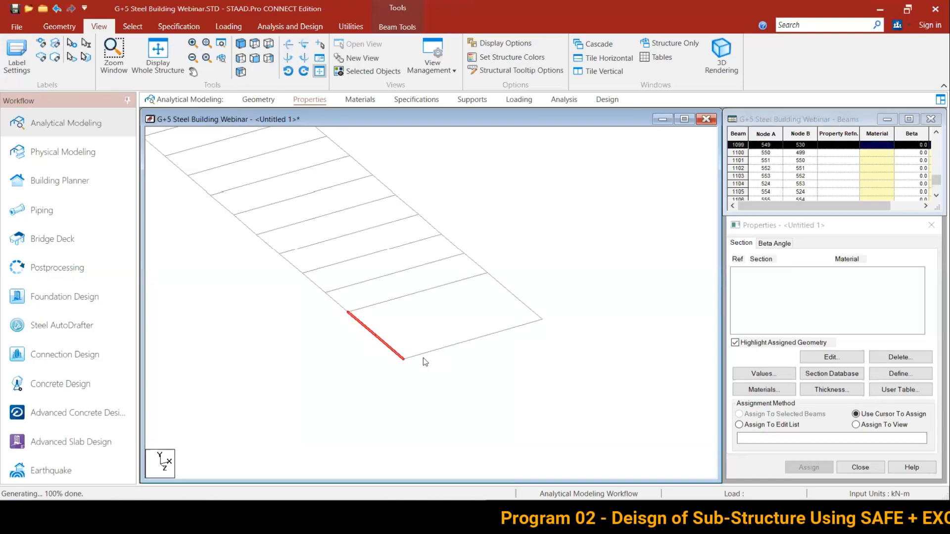
left_click(506, 289)
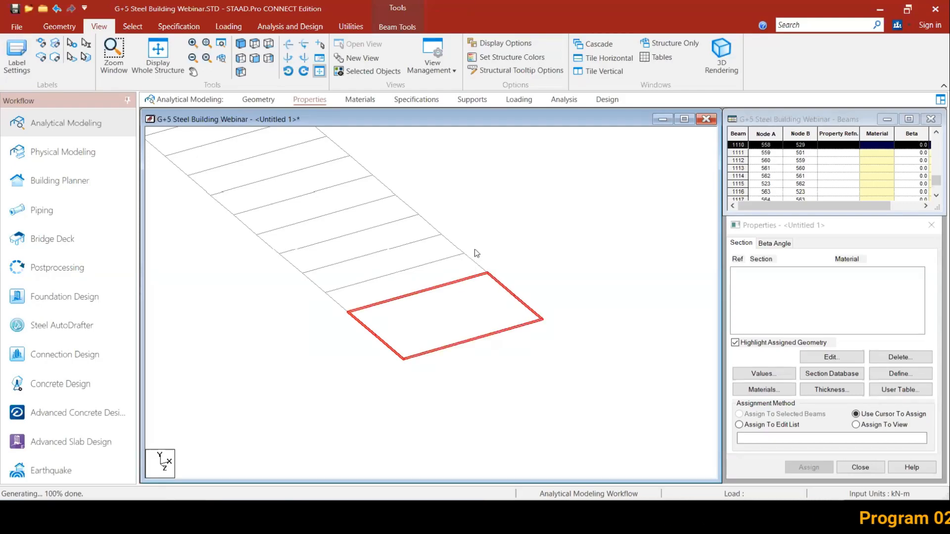
left_click(399, 25)
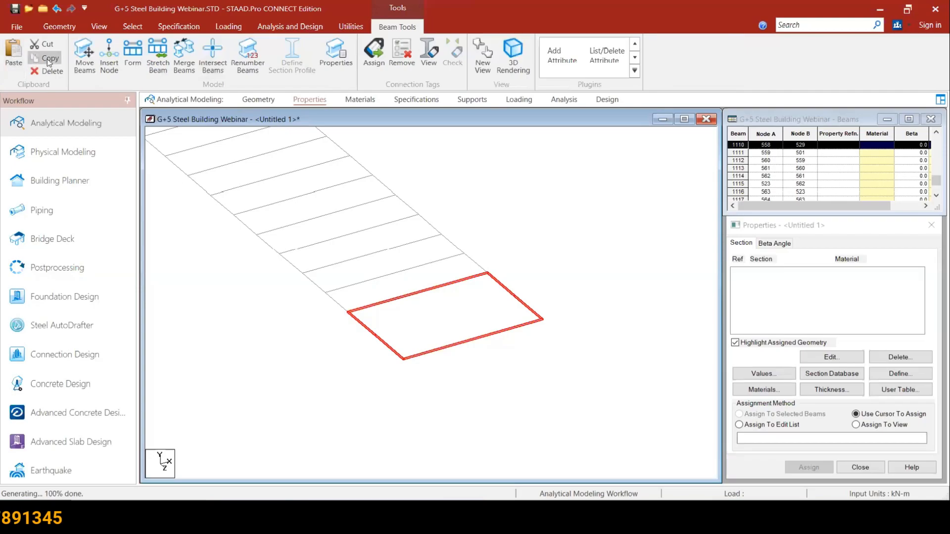
left_click(15, 54)
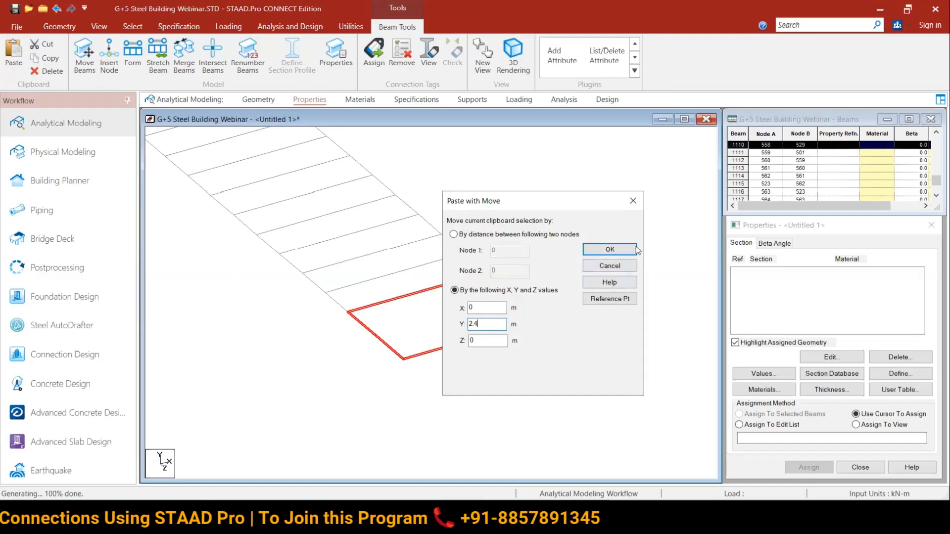
left_click(610, 249)
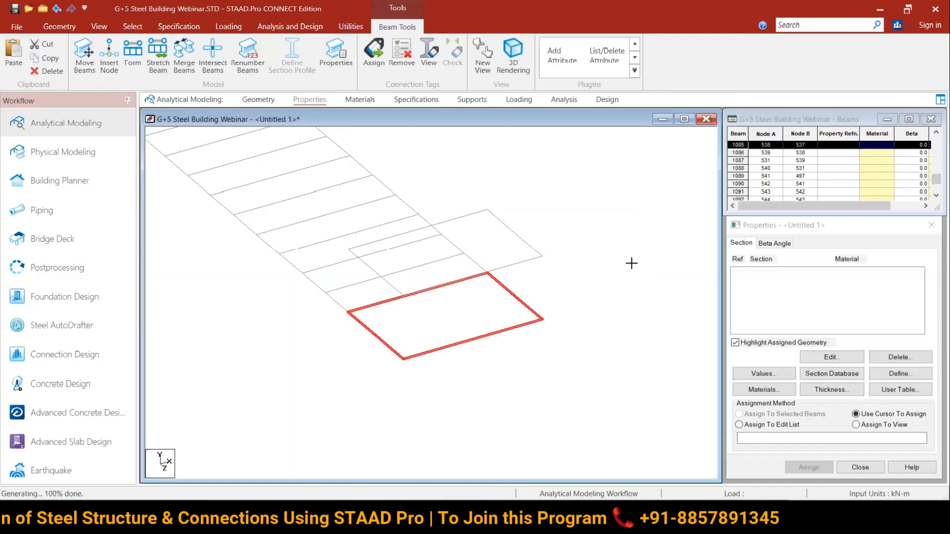
Step: Draw four vertical columns joining the corners of the top-floor stair opening to the raised beam frame above it
left_click(232, 162)
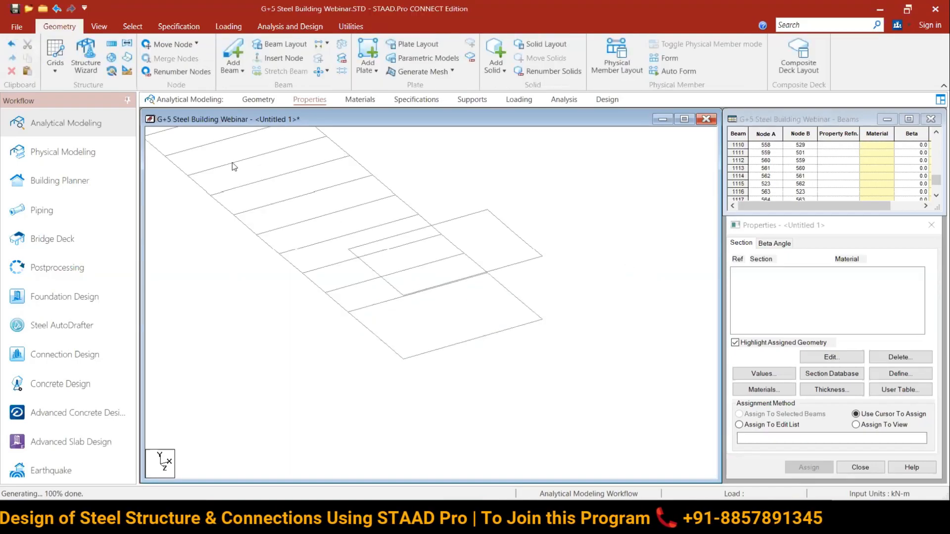
left_click(232, 53)
left_click_drag(348, 311, 348, 249)
left_click_drag(403, 359, 403, 295)
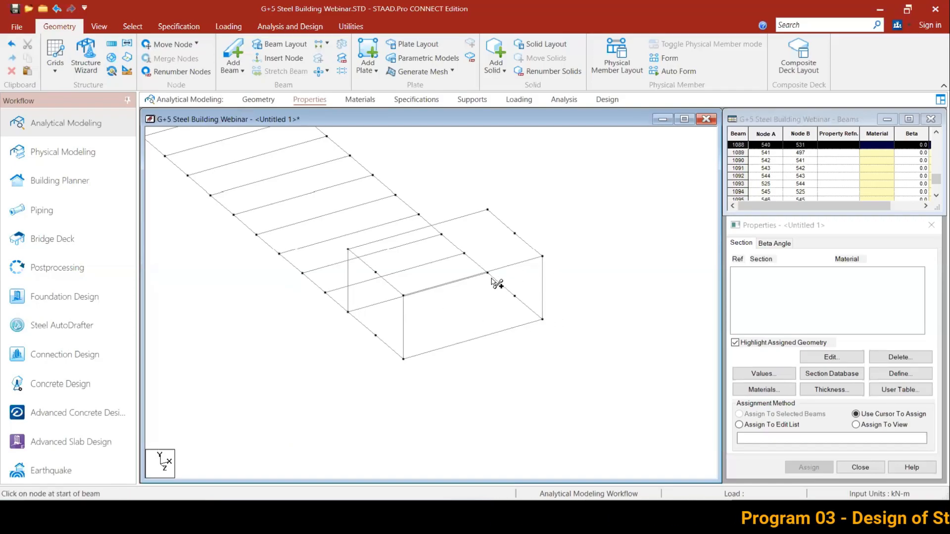
left_click_drag(485, 212, 485, 213)
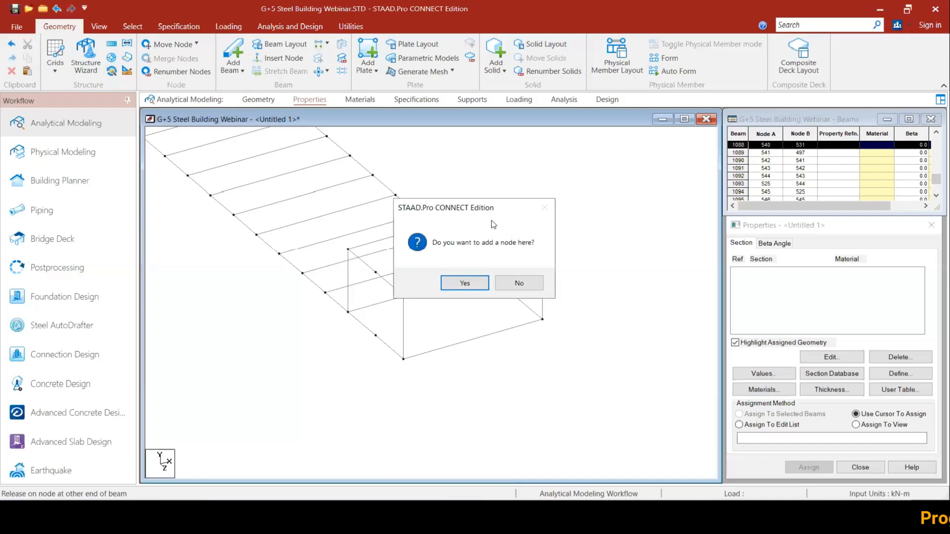
left_click(519, 283)
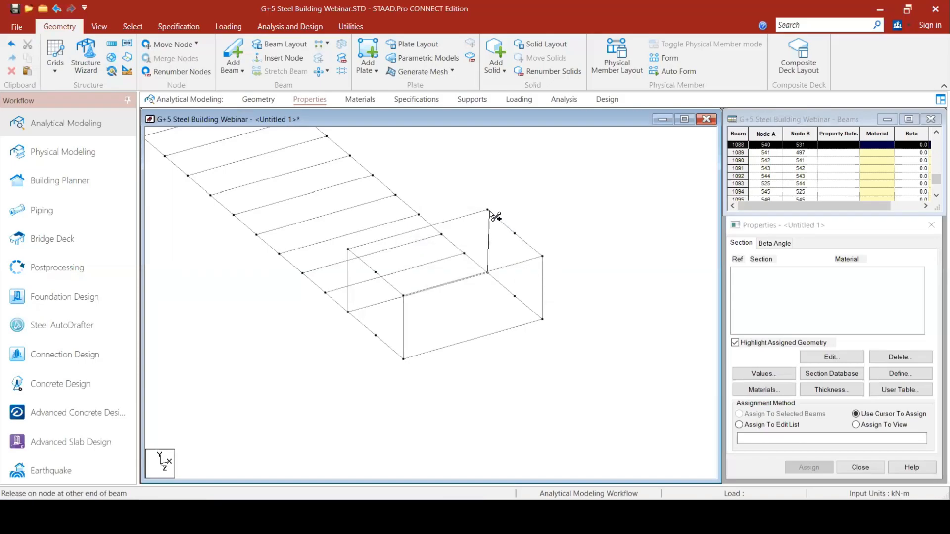
Step: Add a secondary beam between the midside nodes of the raised stair frame's two opposite Z-direction beams
left_click(380, 273)
left_click(523, 283)
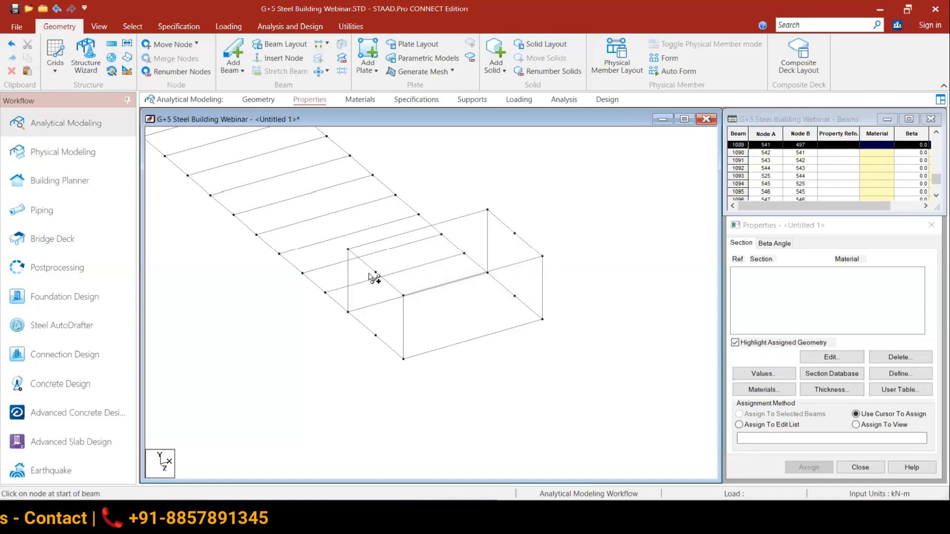
left_click(375, 272)
left_click(514, 233)
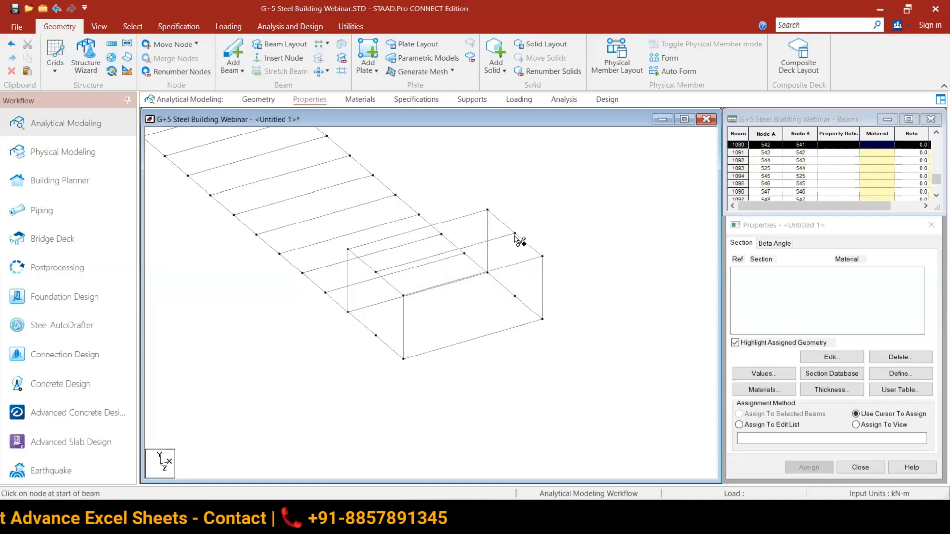
key("Escape")
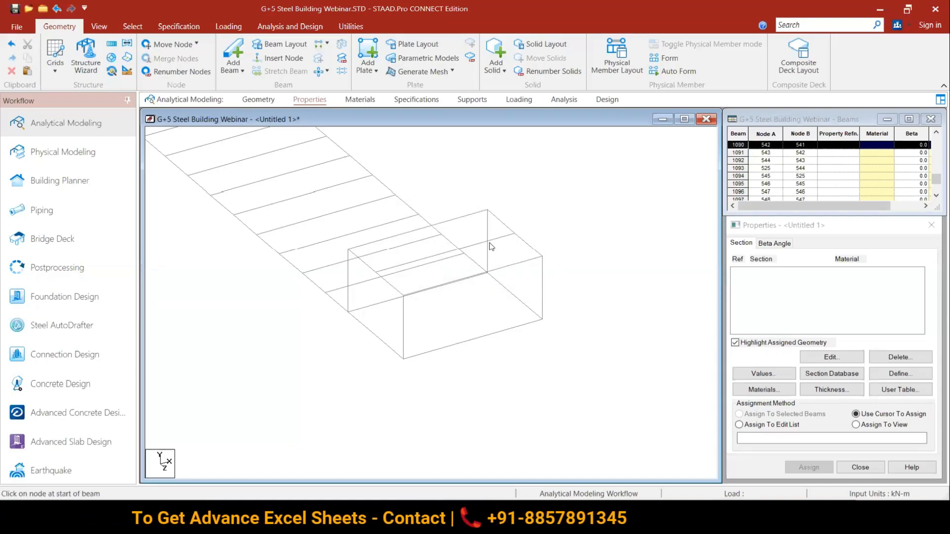
Step: Display the whole structure again in the model window
middle_click_drag(254, 262, 333, 314)
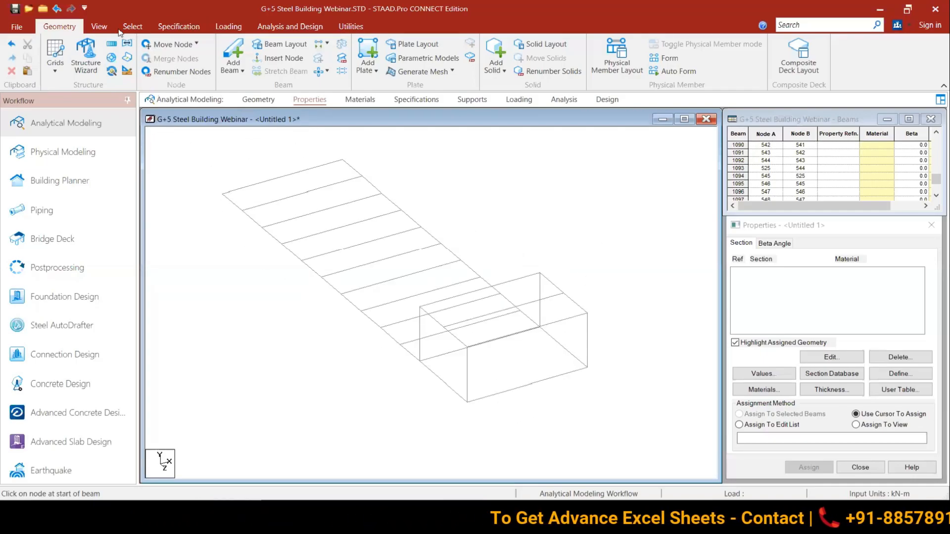
left_click(98, 27)
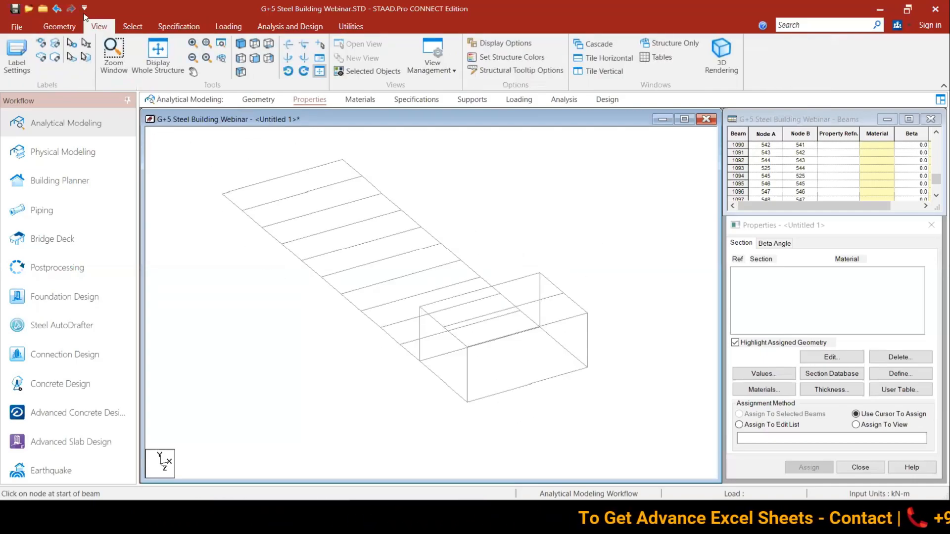
left_click(155, 51)
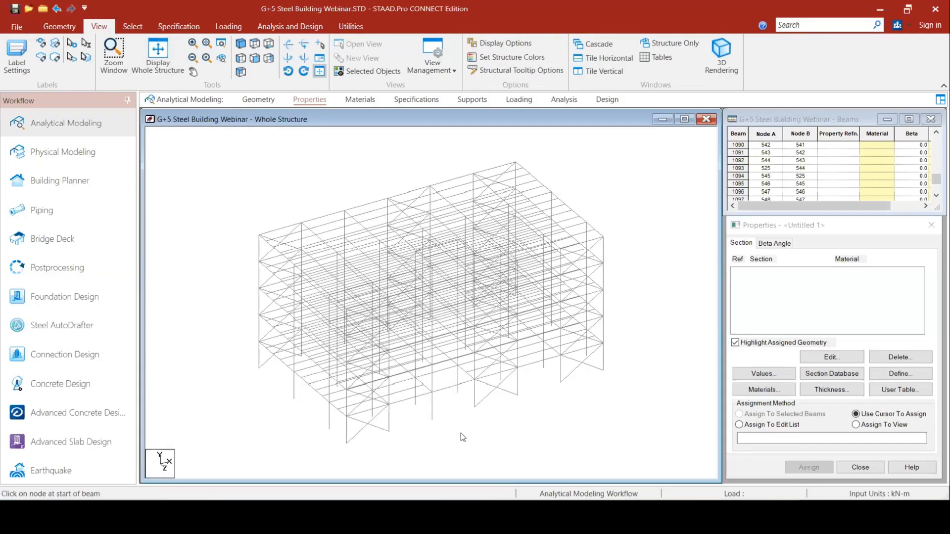
Step: Switch to AutoCAD and examine the building elevation's storey levels, bracing bays and height dimensions down to the base
key("alt+Tab")
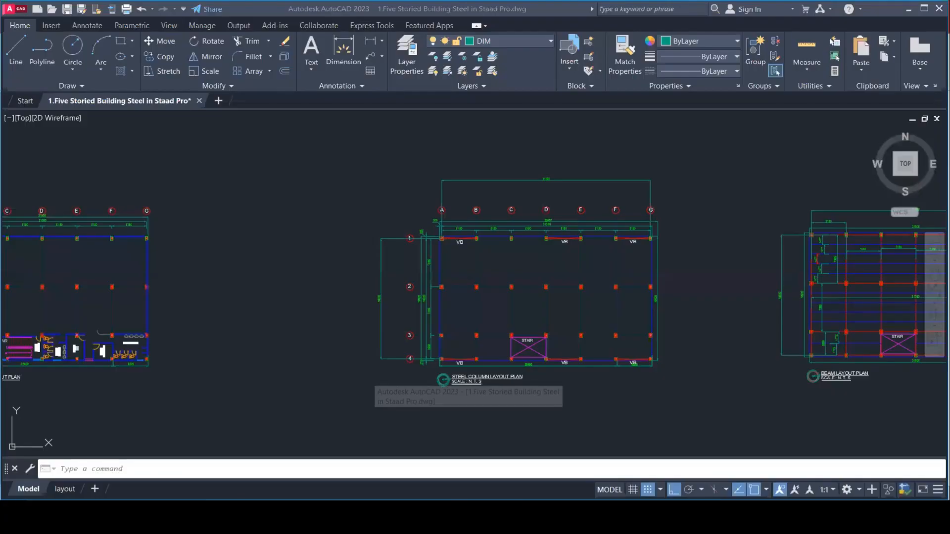
scroll(389, 264, "down", 2)
mouse_move(713, 277)
middle_mouse_down()
mouse_move(503, 361)
mouse_move(563, 334)
middle_mouse_up()
middle_click_drag(498, 153, 505, 238)
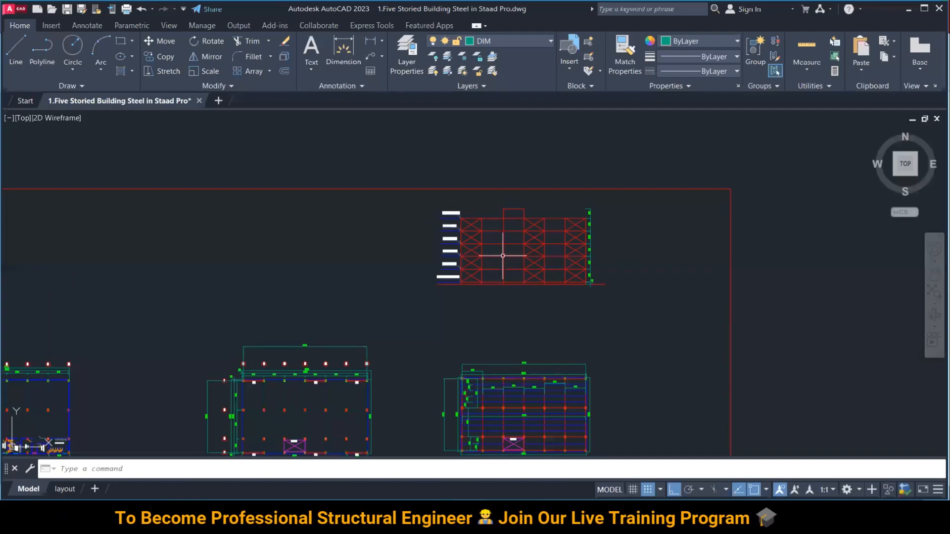
scroll(503, 245, "up", 1)
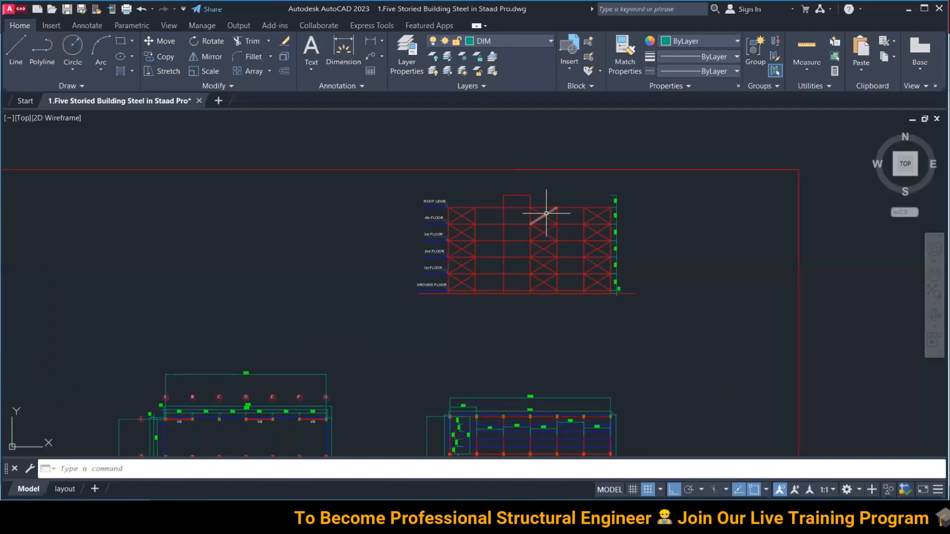
scroll(609, 309, "up", 1)
scroll(610, 309, "up", 5)
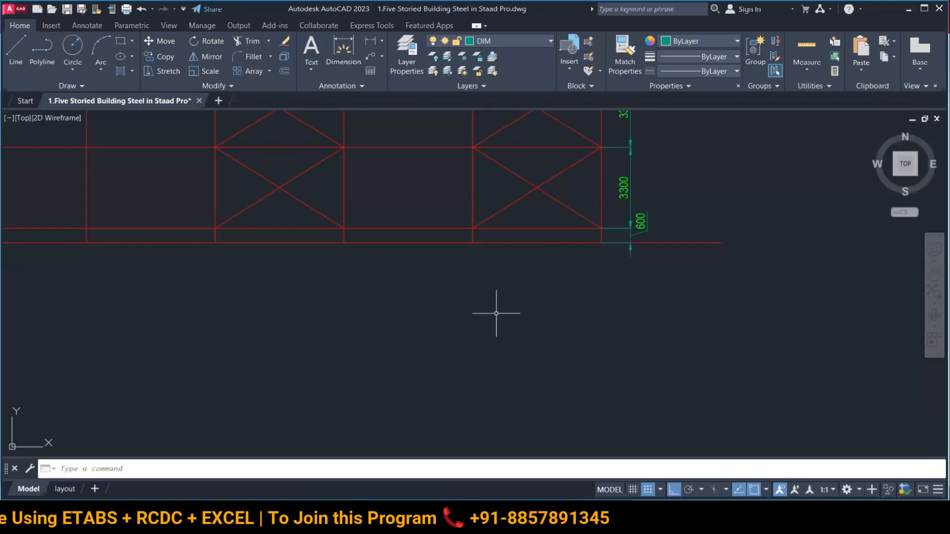
scroll(545, 309, "down", 3)
scroll(599, 272, "down", 3)
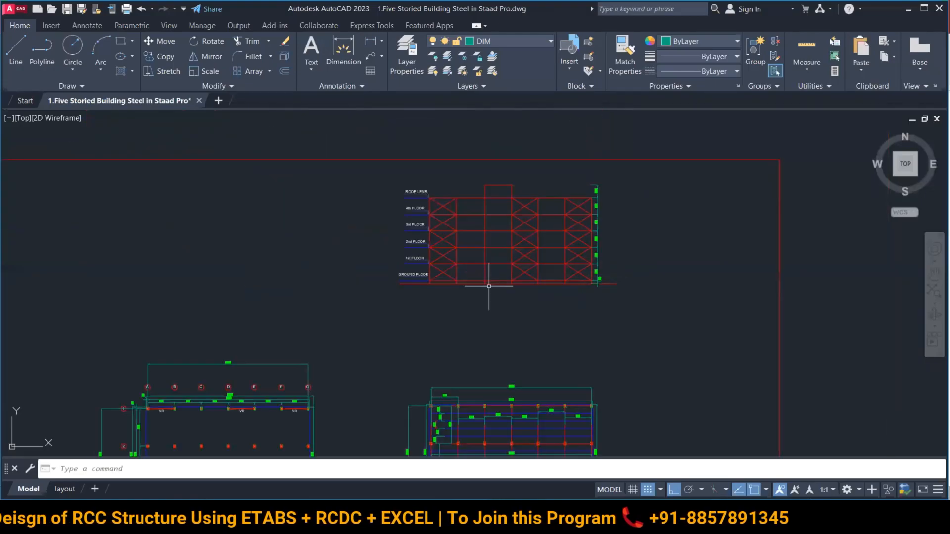
middle_click_drag(492, 295, 496, 300)
mouse_move(461, 346)
middle_mouse_down()
mouse_move(510, 256)
mouse_move(494, 282)
mouse_move(538, 292)
middle_mouse_up()
scroll(509, 259, "down", 1)
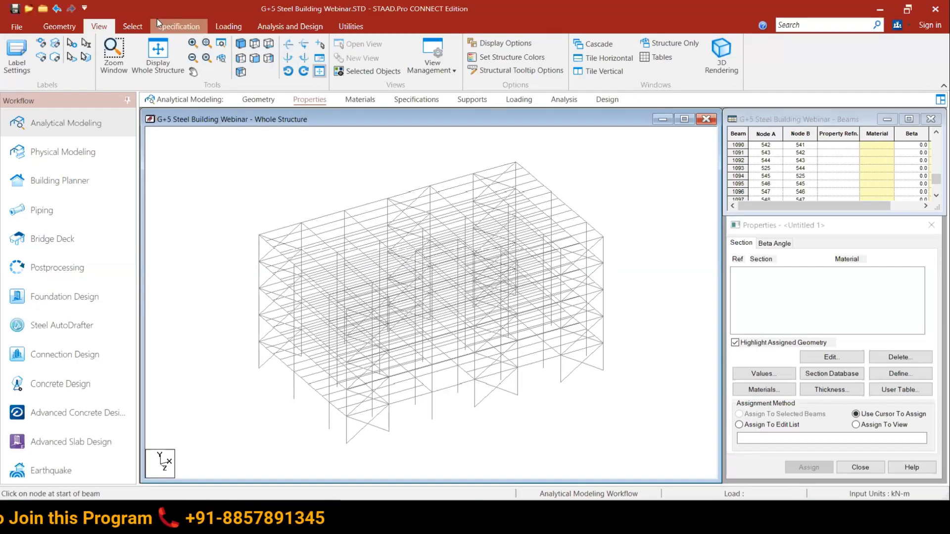
Step: Switch back to STAAD.Pro and create a group named column with the type Beam
left_click(358, 23)
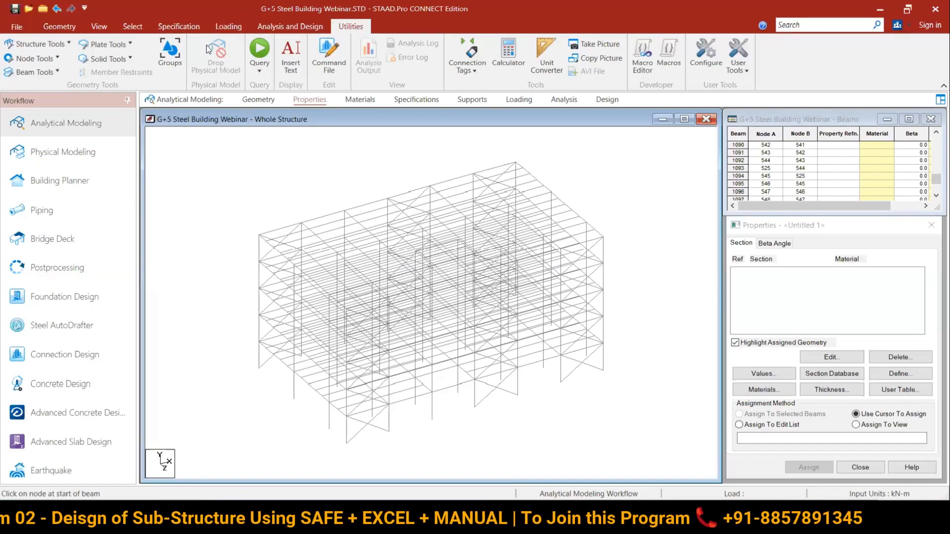
left_click(170, 52)
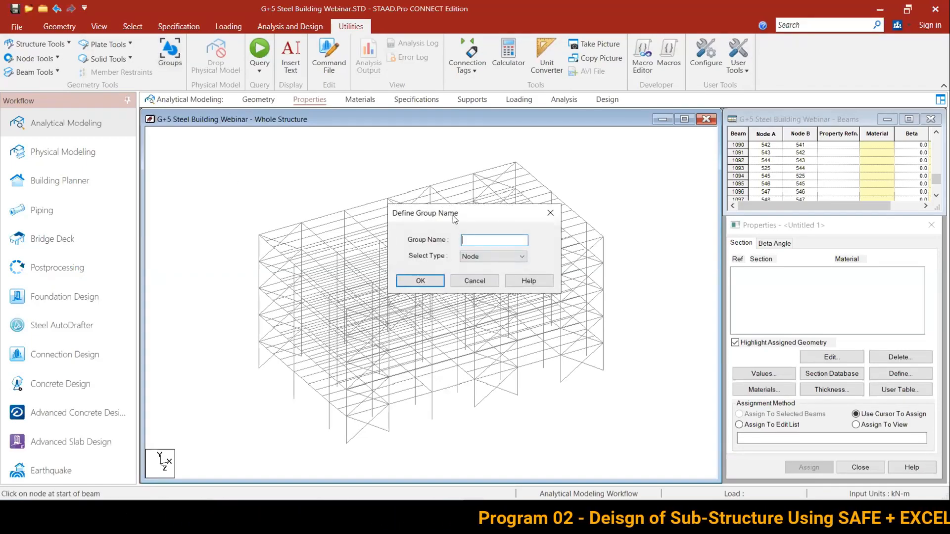
left_click_drag(453, 215, 302, 146)
type("column")
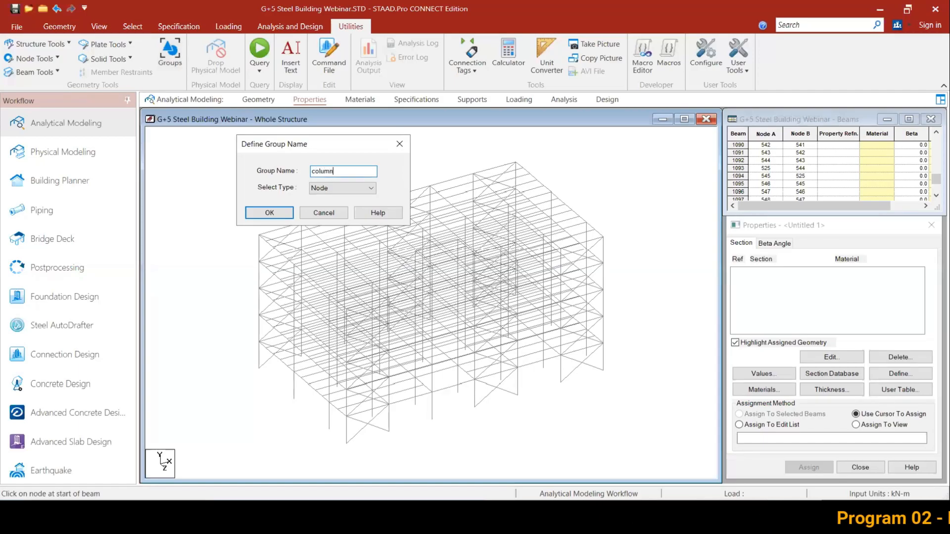
left_click(363, 184)
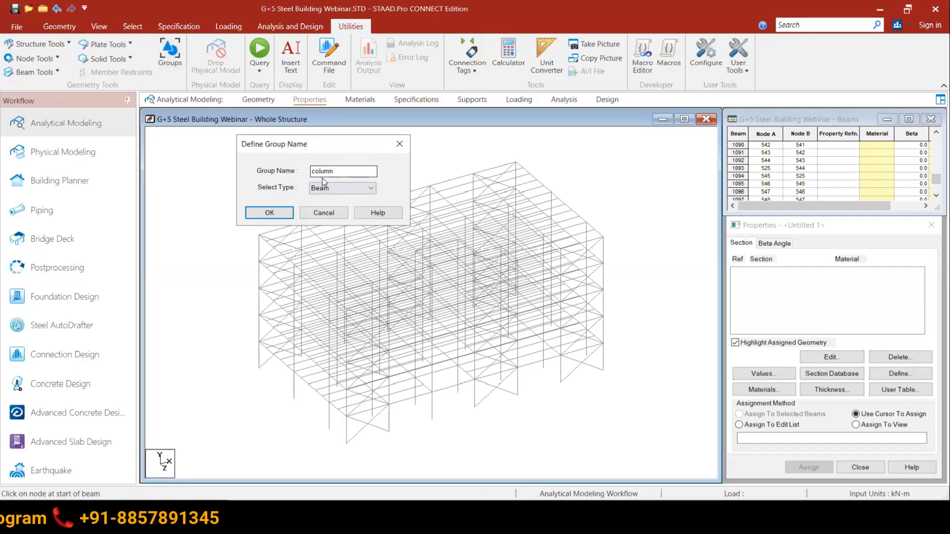
left_click(270, 213)
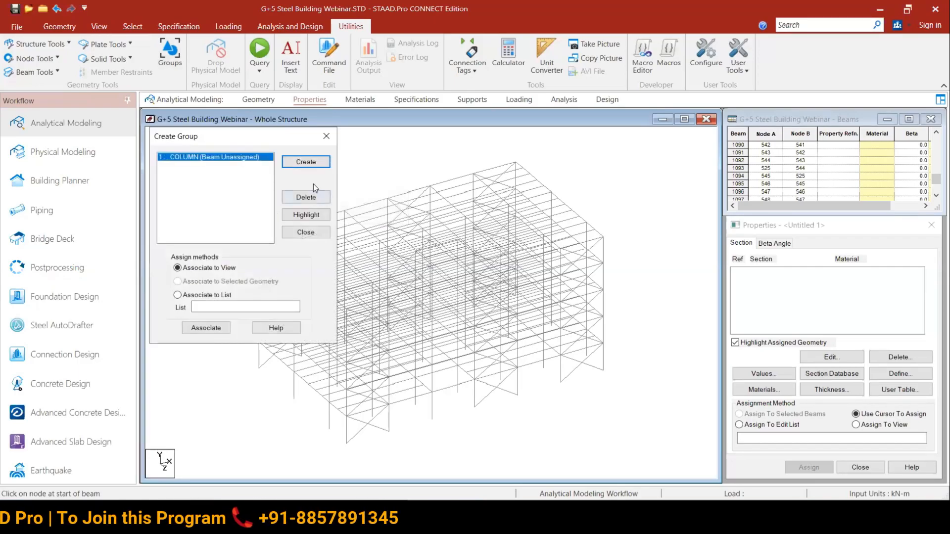
Step: Create a group named PX_beam with the type Beam
left_click(308, 162)
type("PX")
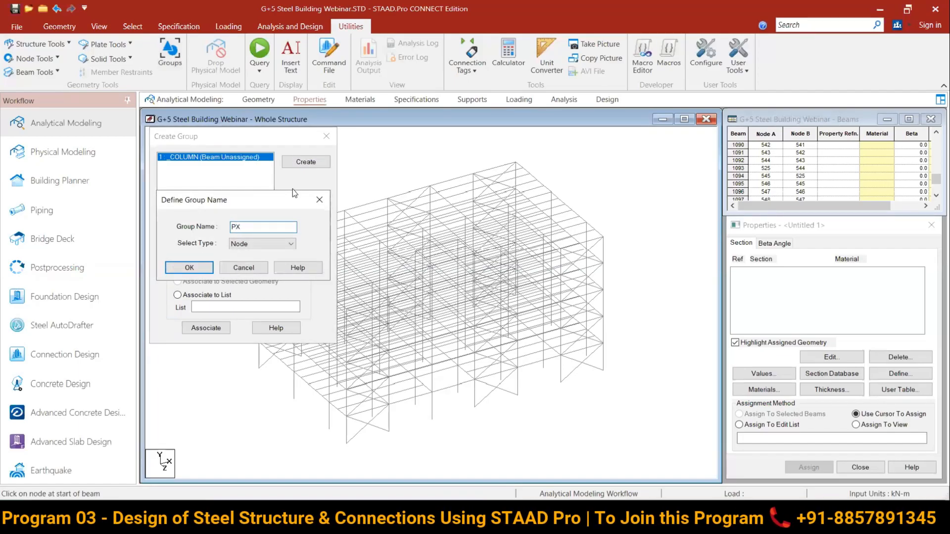
type("_beam")
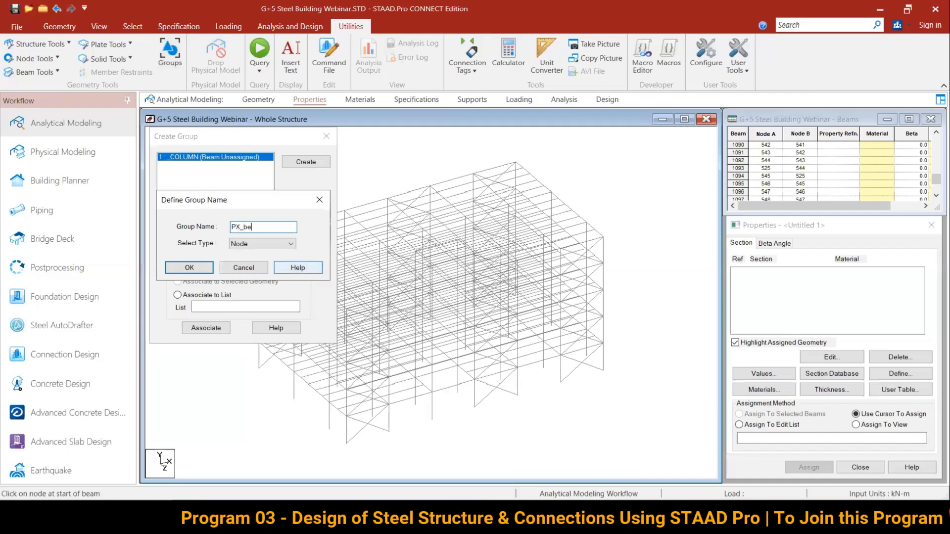
left_click(259, 244)
left_click(233, 256)
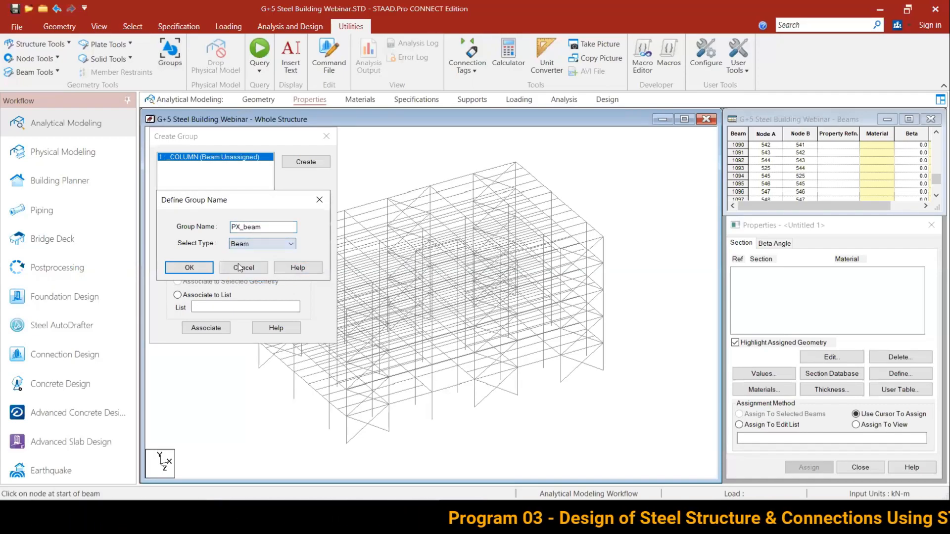
left_click(188, 268)
Step: Create a group named PZ_beam with the type Beam
left_click(301, 165)
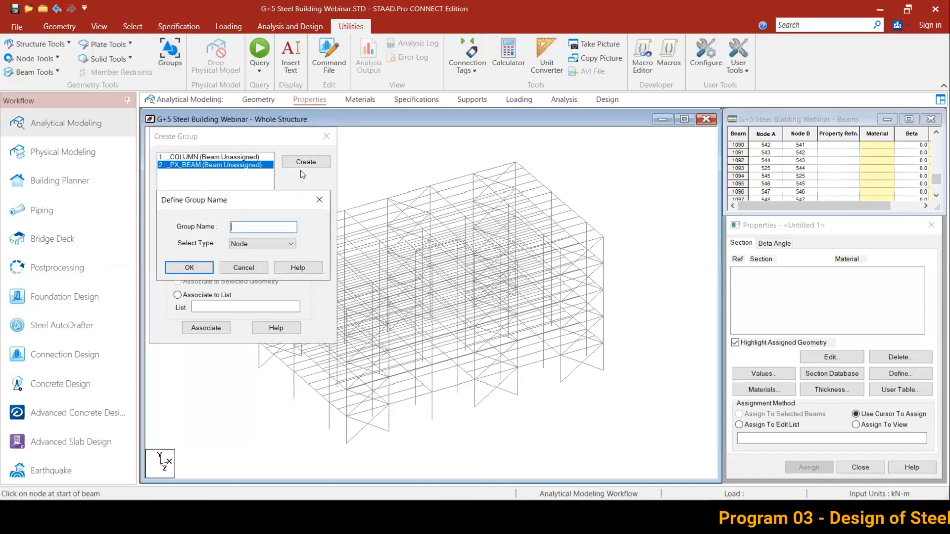
type("PZ")
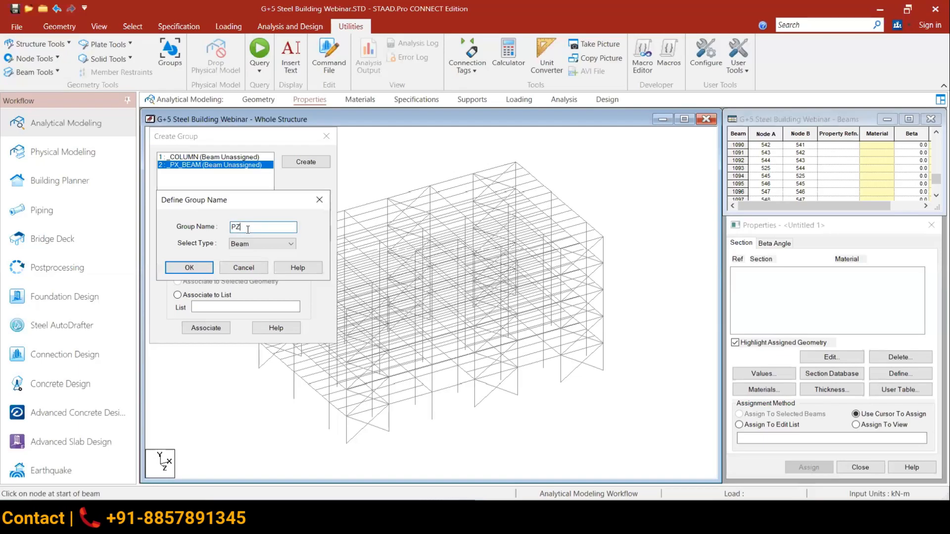
type("am")
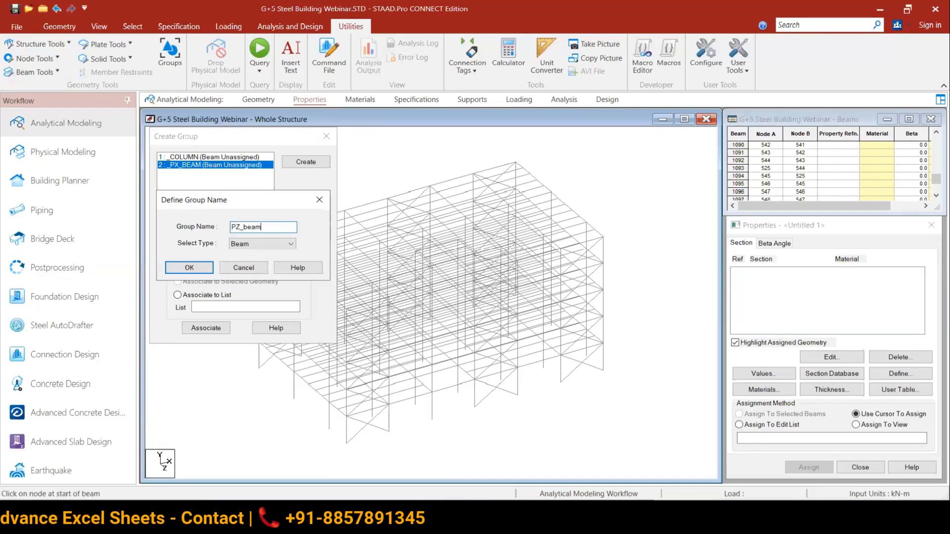
left_click(187, 267)
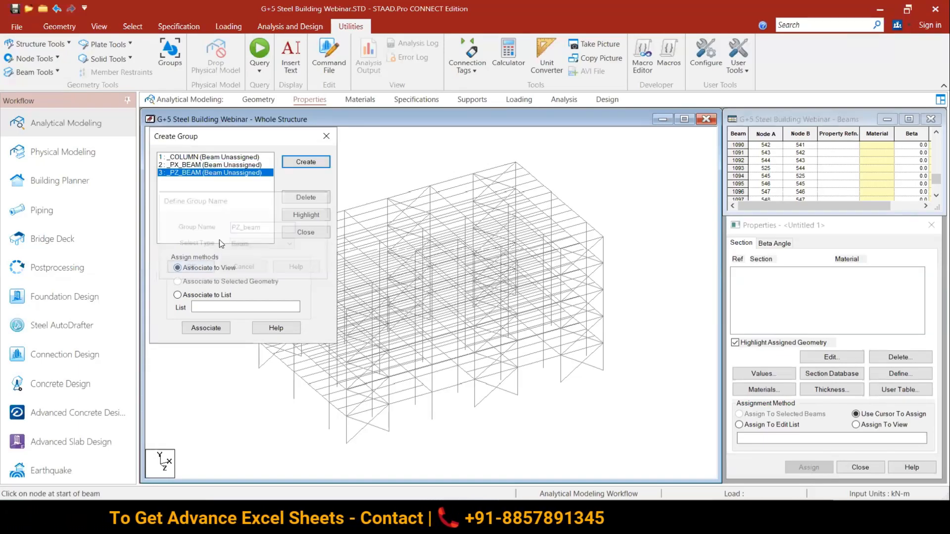
Step: Create a group named S_beam with the type Beam
left_click(298, 161)
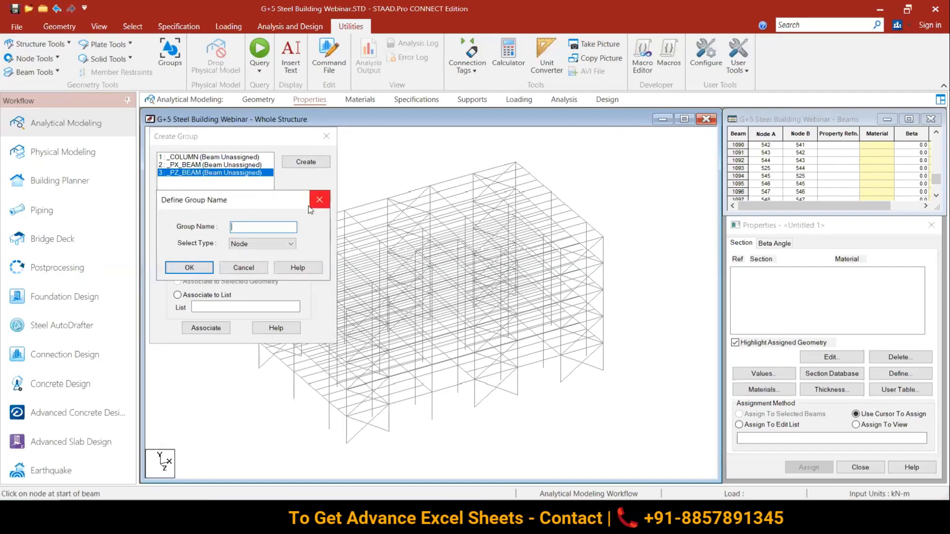
type("S_beam")
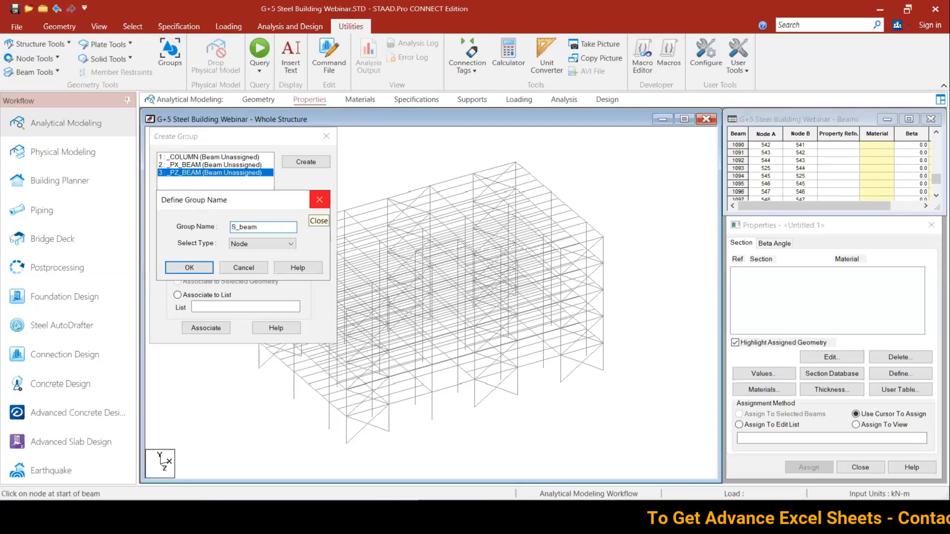
left_click(237, 246)
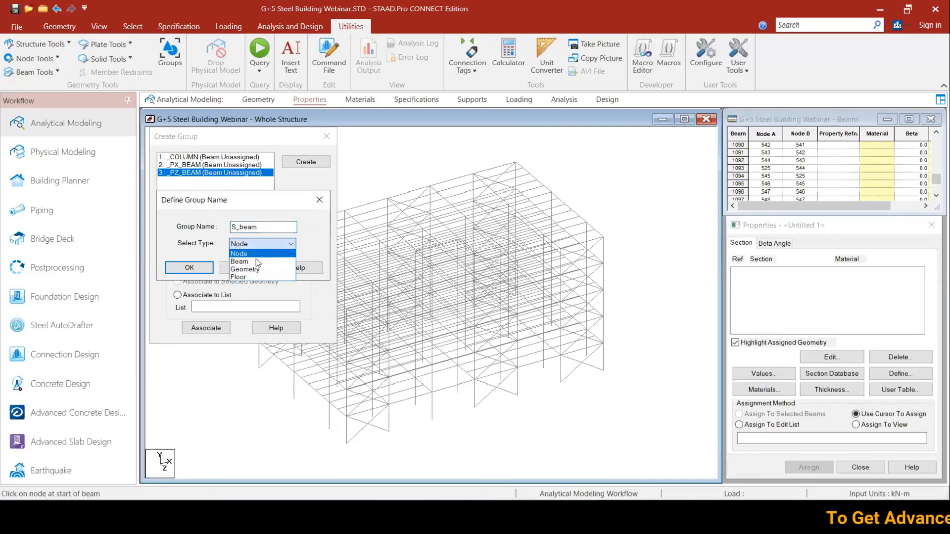
left_click(189, 268)
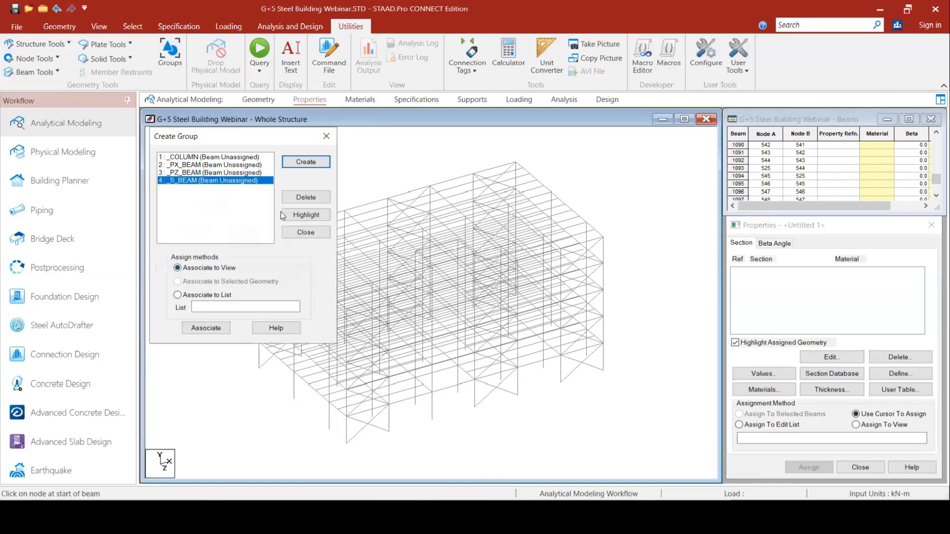
Step: Create a group named bracing with the type Beam and close the group dialog
left_click(313, 163)
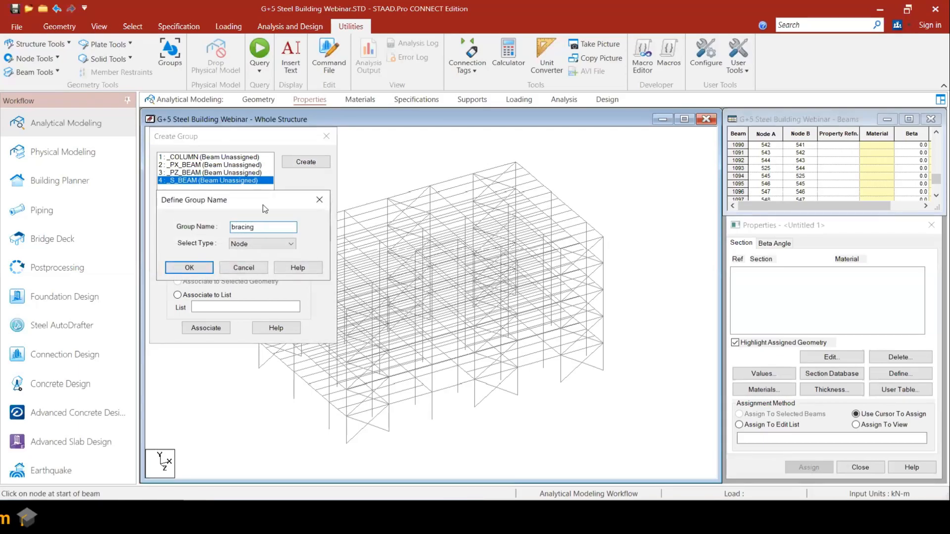
left_click(260, 241)
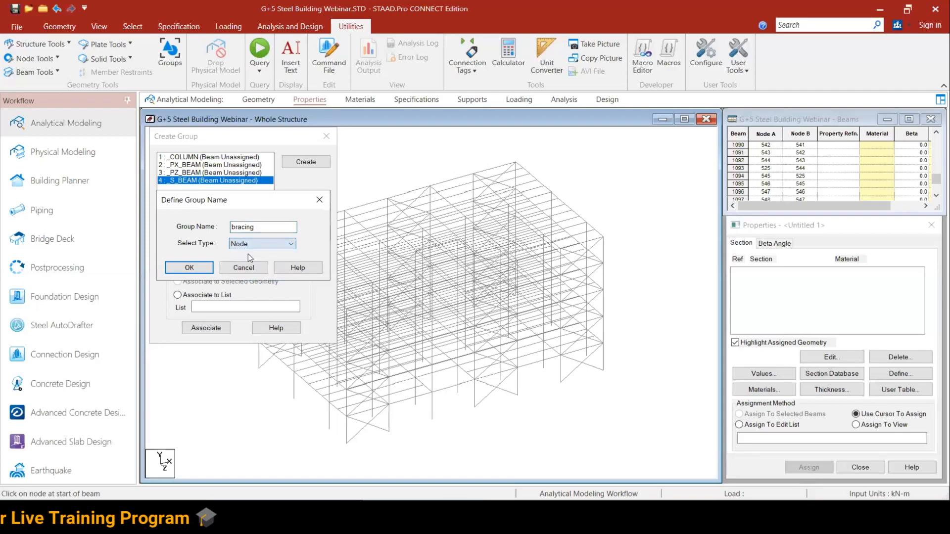
left_click(238, 261)
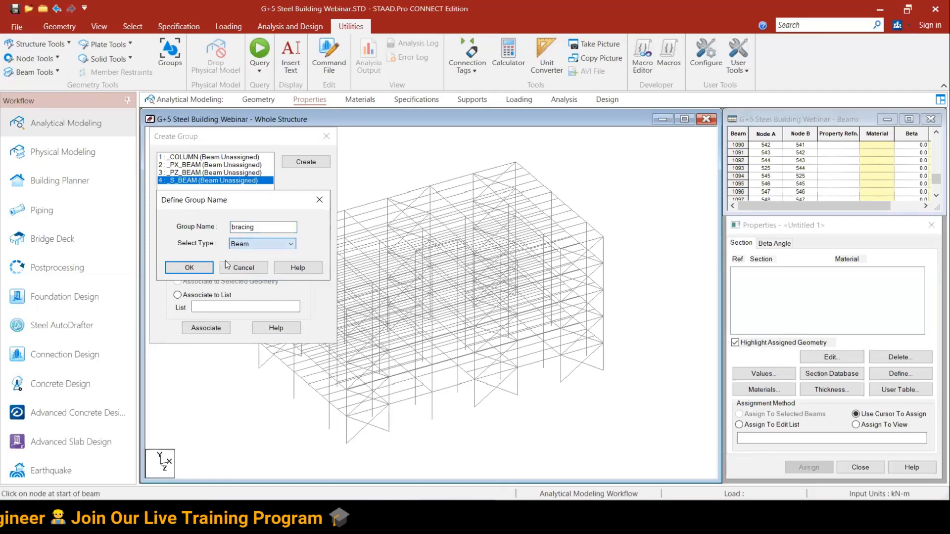
left_click(197, 268)
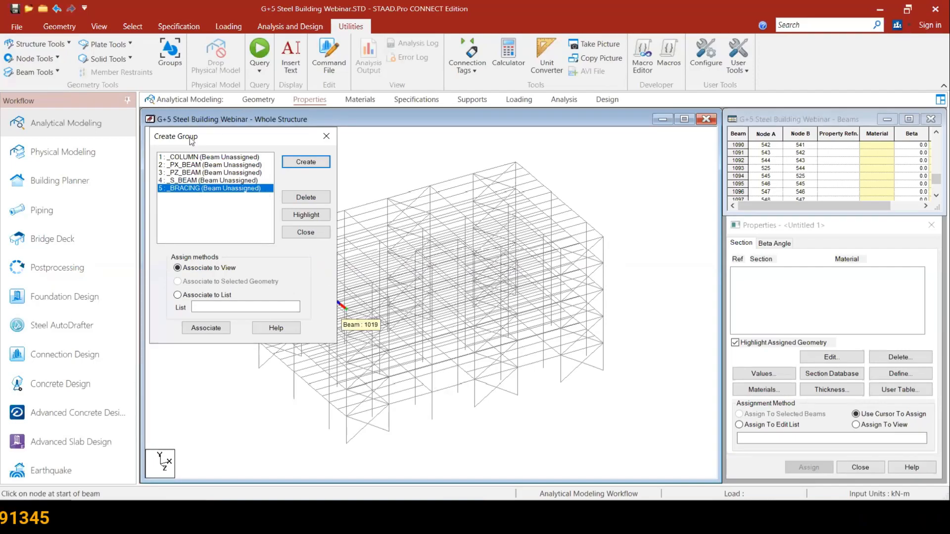
left_click(325, 139)
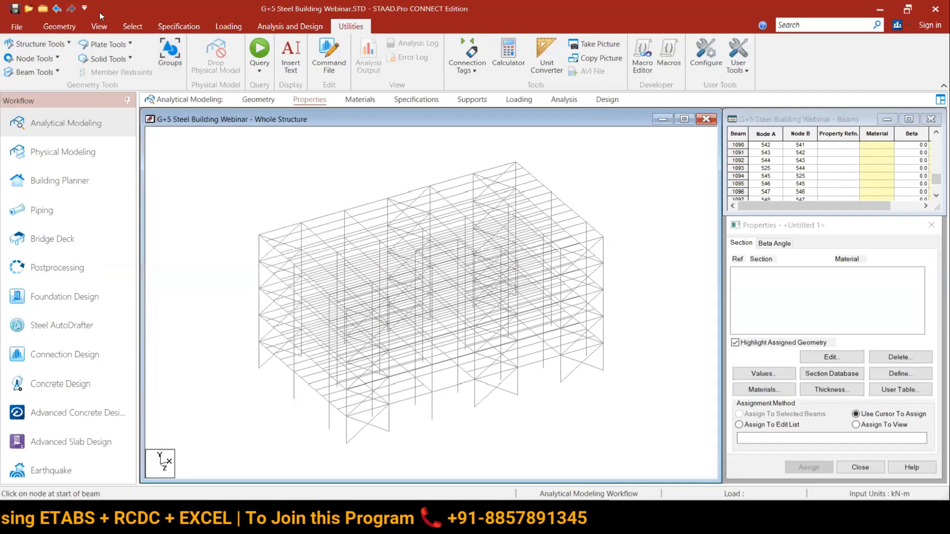
Step: Isolate the lowest storey's columns, bracing and floor beams in a new view and show it isometrically
left_click(102, 26)
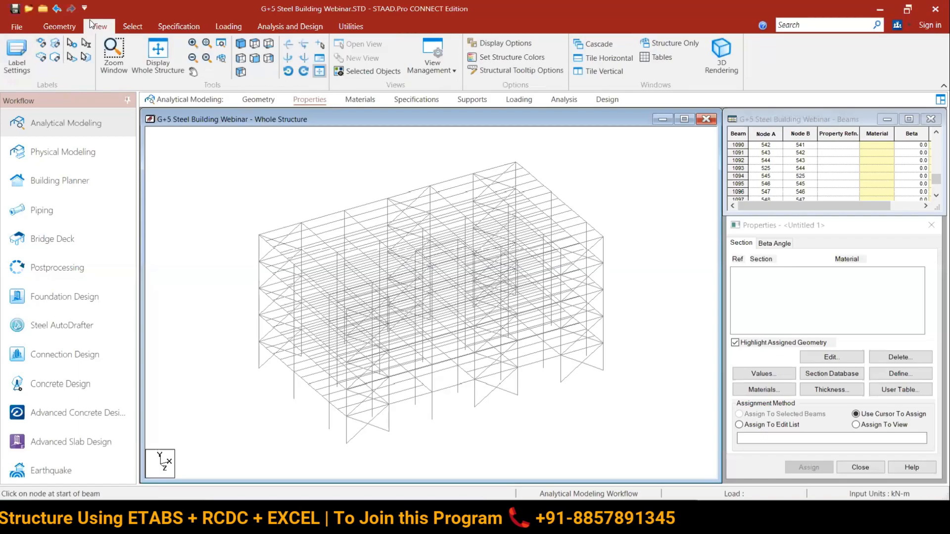
left_click(255, 59)
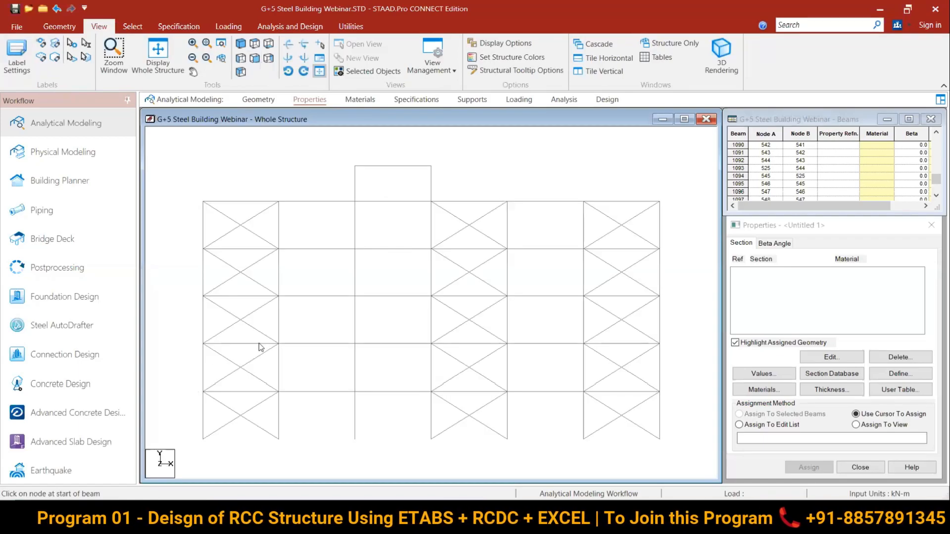
scroll(259, 343, "down", 2)
middle_click_drag(303, 360, 300, 289)
left_click_drag(217, 297, 660, 378)
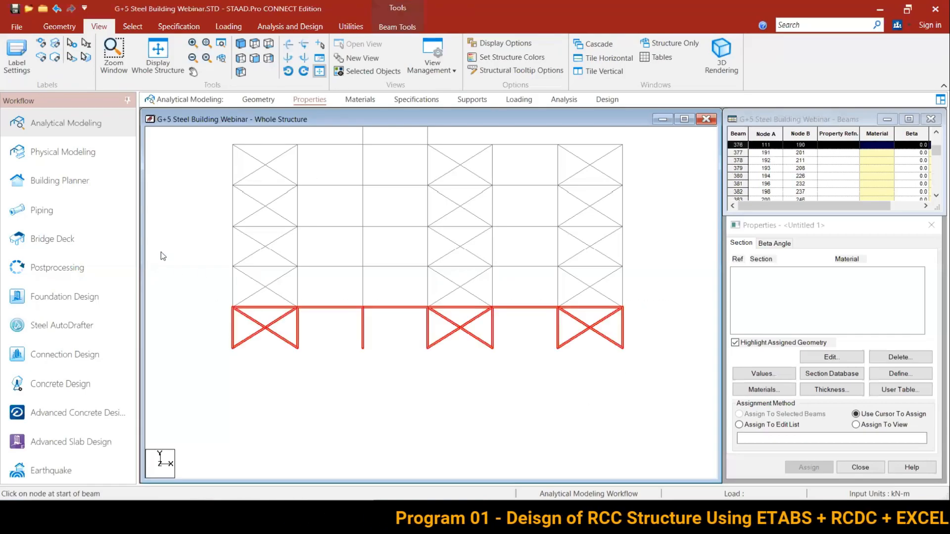
right_click(178, 246)
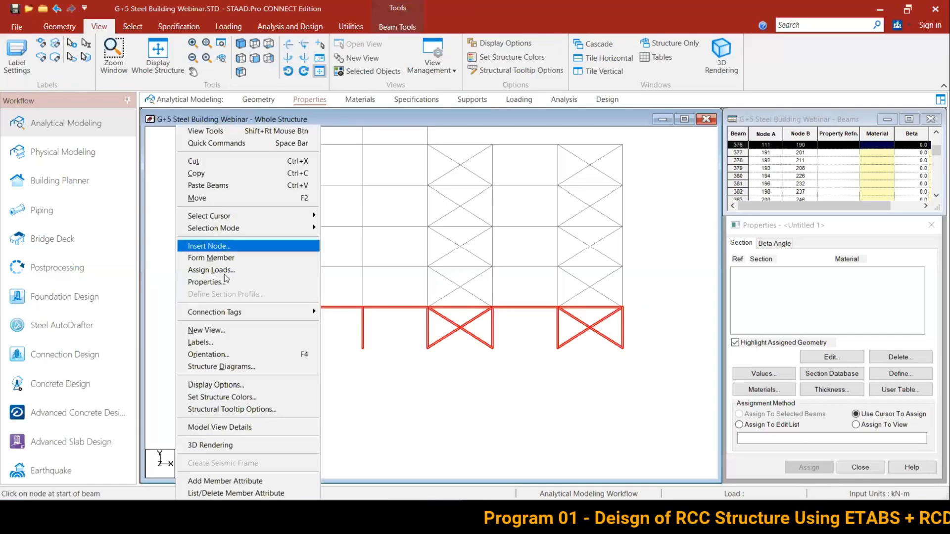
left_click(218, 328)
left_click(605, 290)
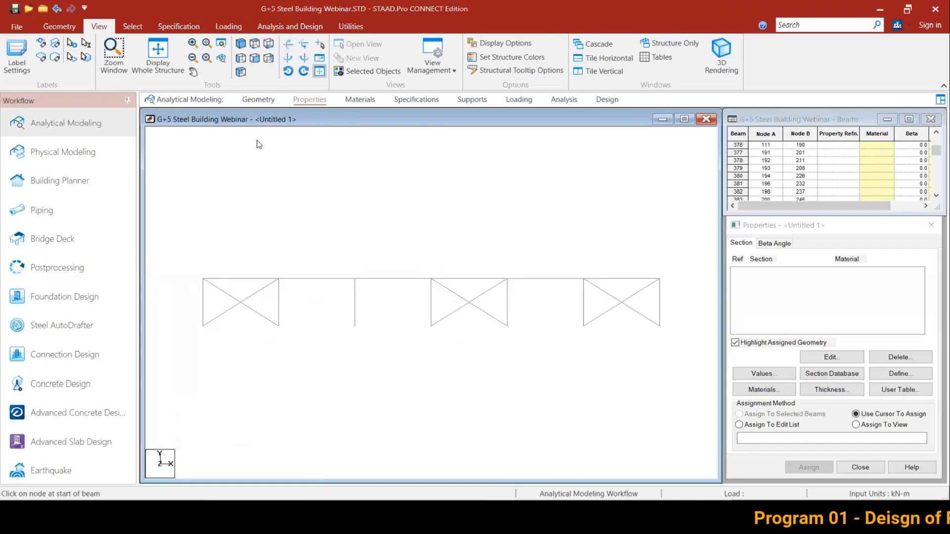
left_click(241, 43)
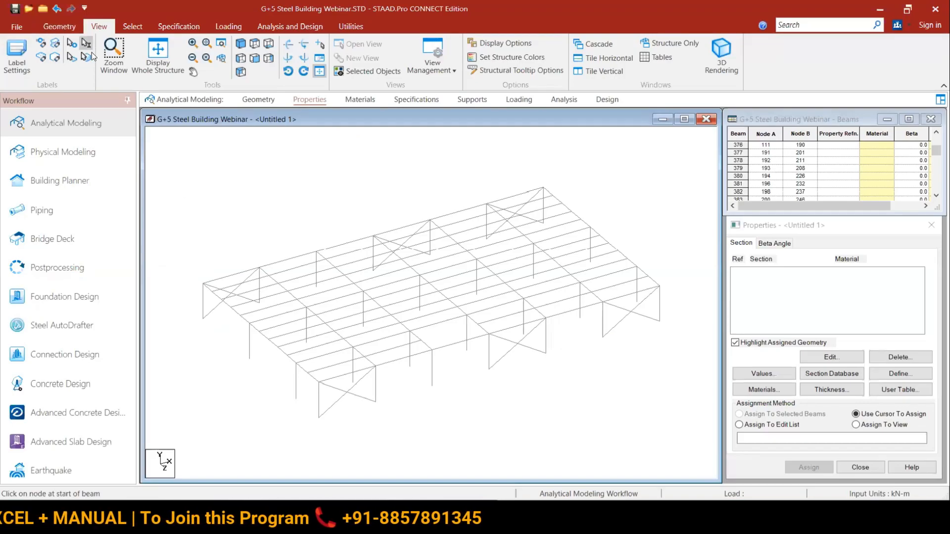
Step: Add three four-noded plates between the column grid nodes, filling the outermost X-direction bay of the first floor
left_click(64, 22)
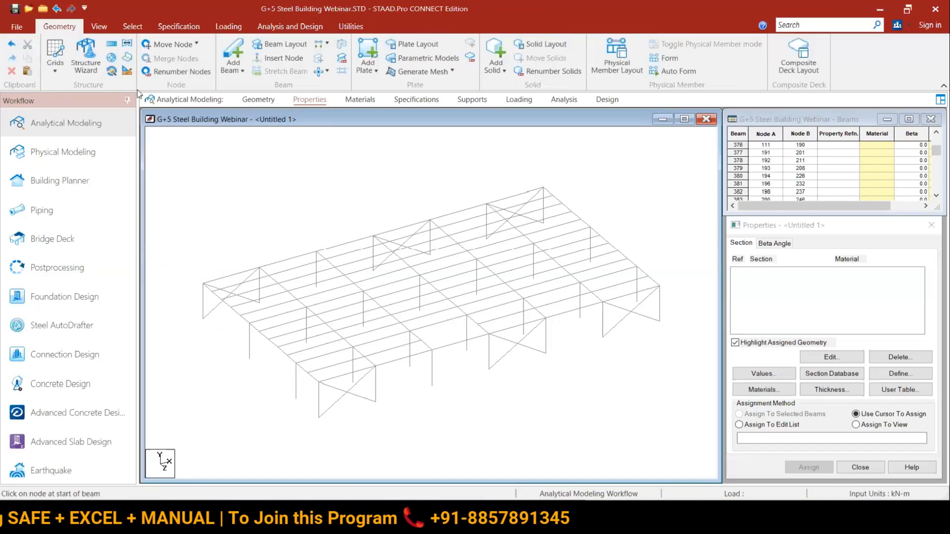
left_click(364, 49)
left_click(203, 284)
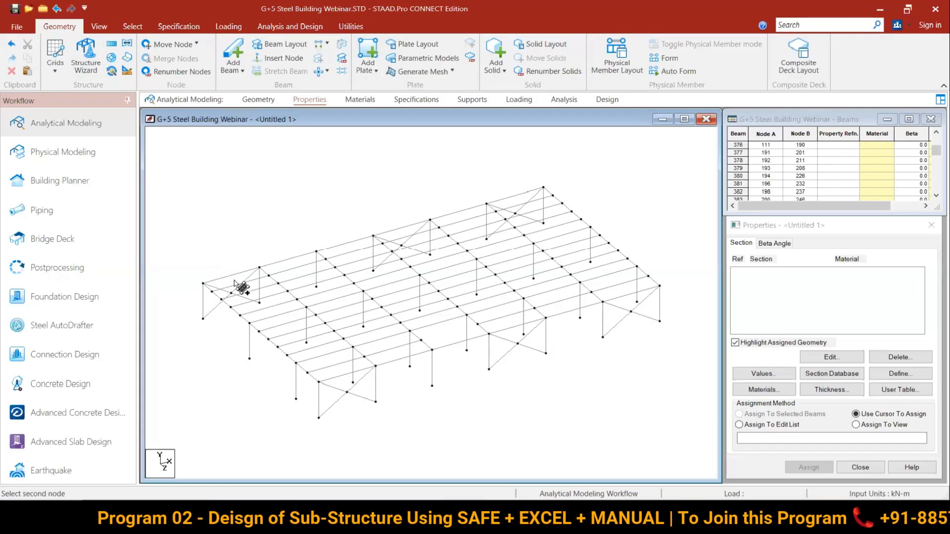
left_click(259, 267)
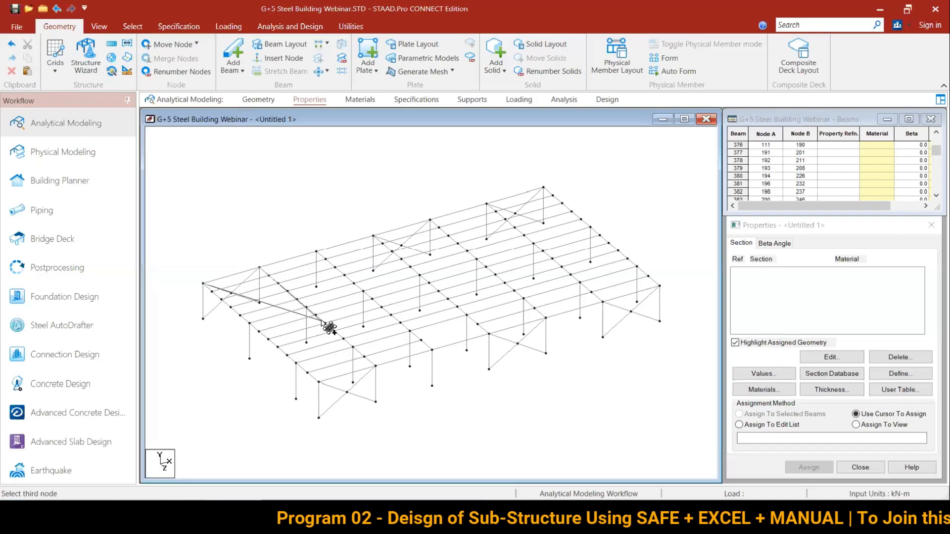
left_click(306, 307)
left_click(250, 325)
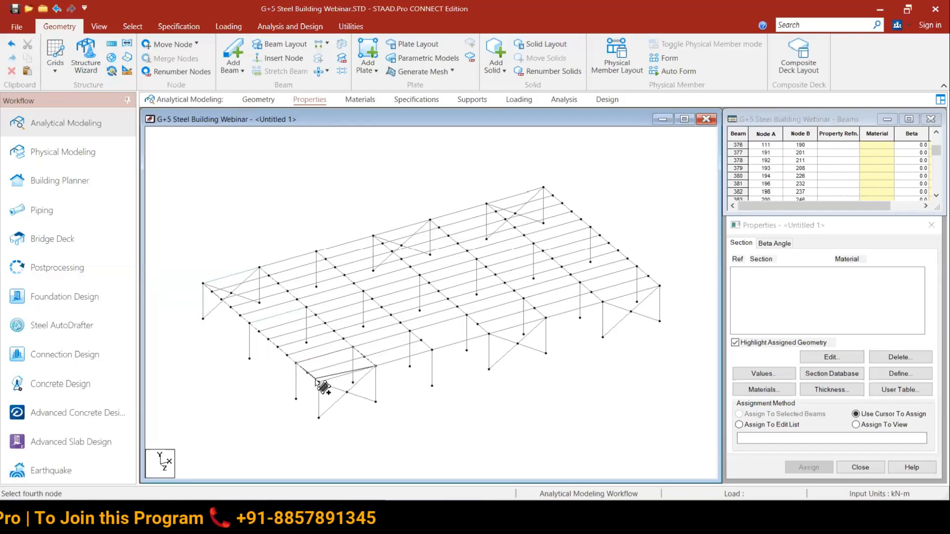
key("Escape")
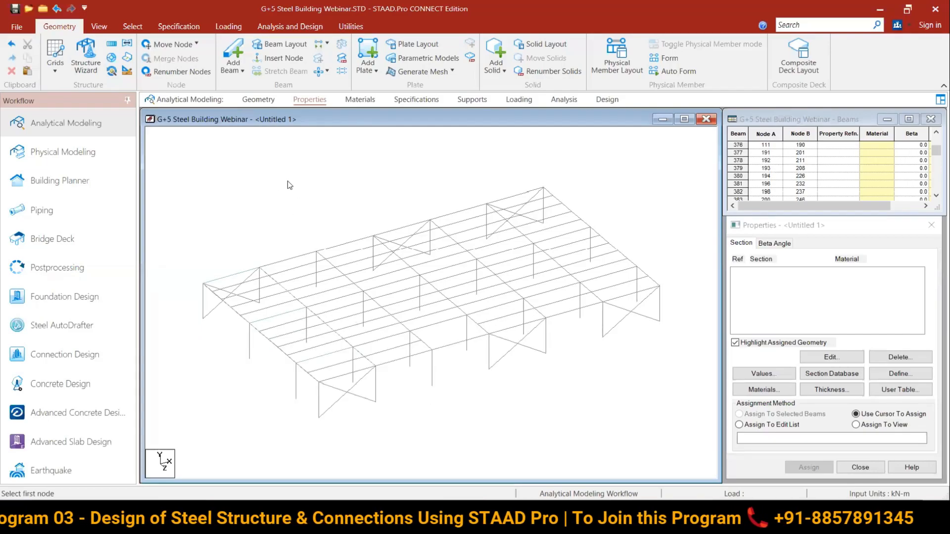
left_click(260, 289)
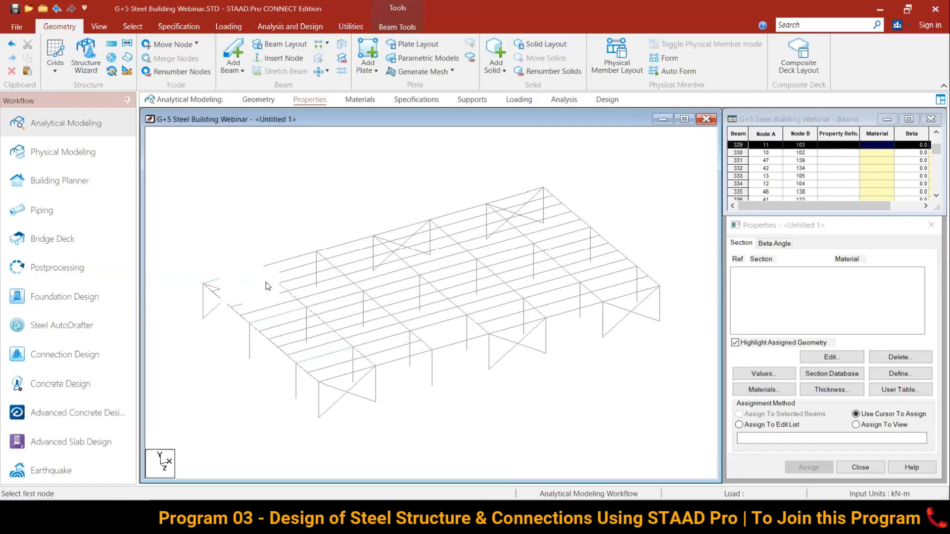
left_click(254, 227)
left_click(275, 299)
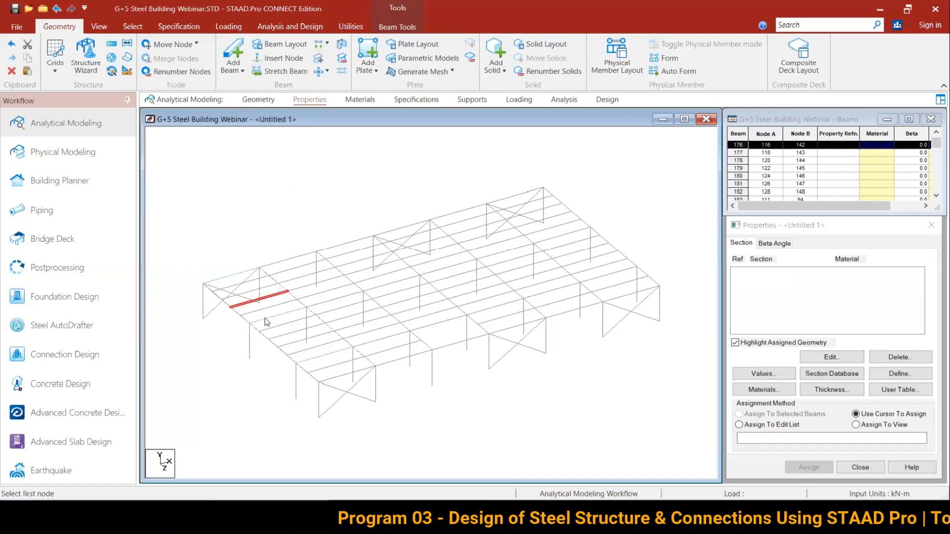
left_click(282, 246)
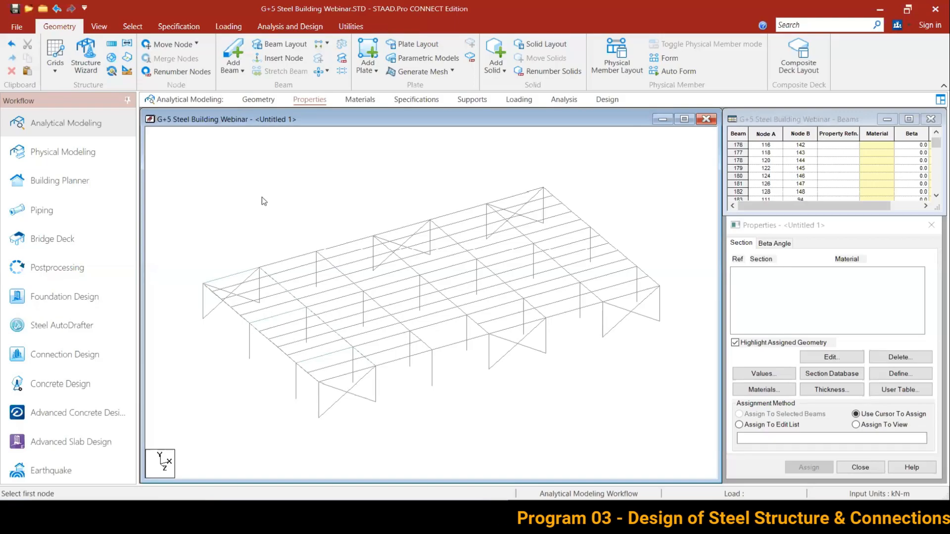
Step: Copy the three new floor plates and start pasting them with their outer back corner node as the reference point
left_click(131, 27)
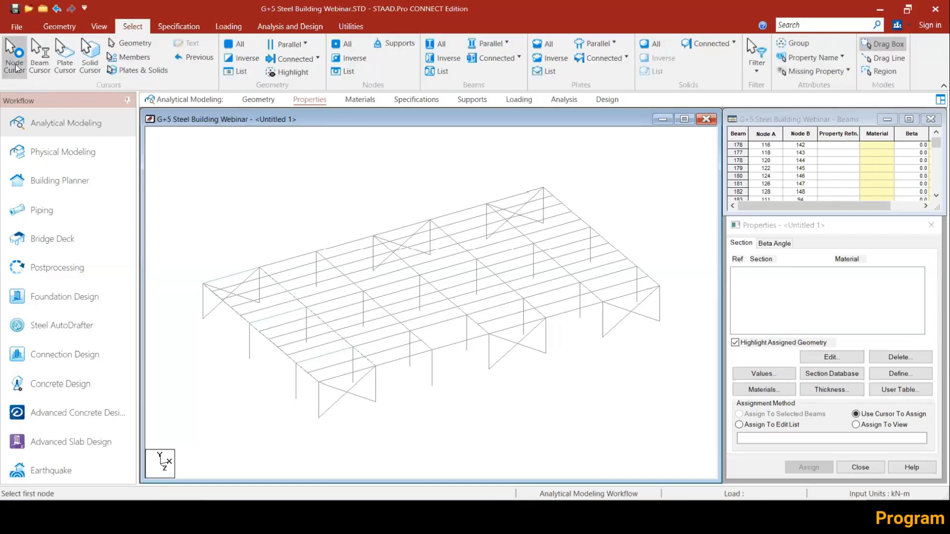
left_click(63, 67)
left_click(258, 300)
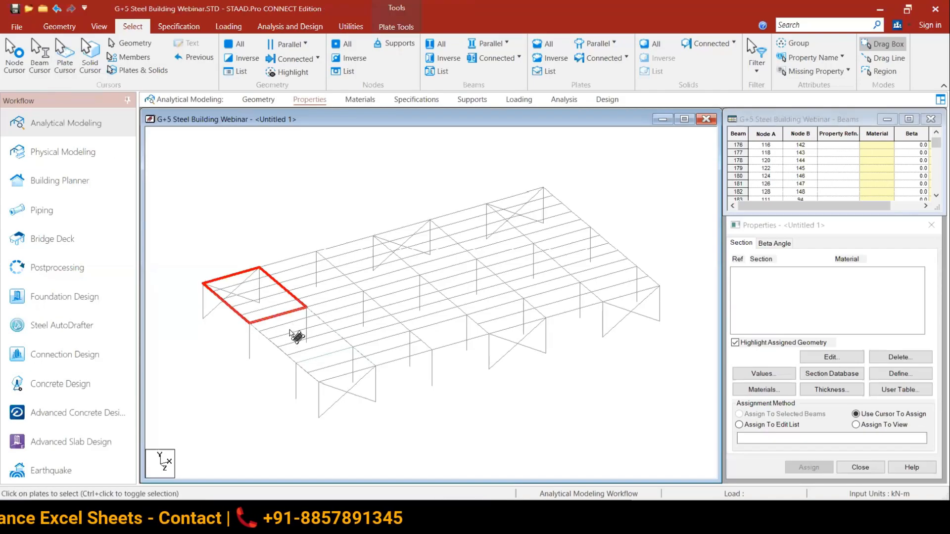
left_click(299, 335, "ctrl")
left_click(335, 370, "ctrl")
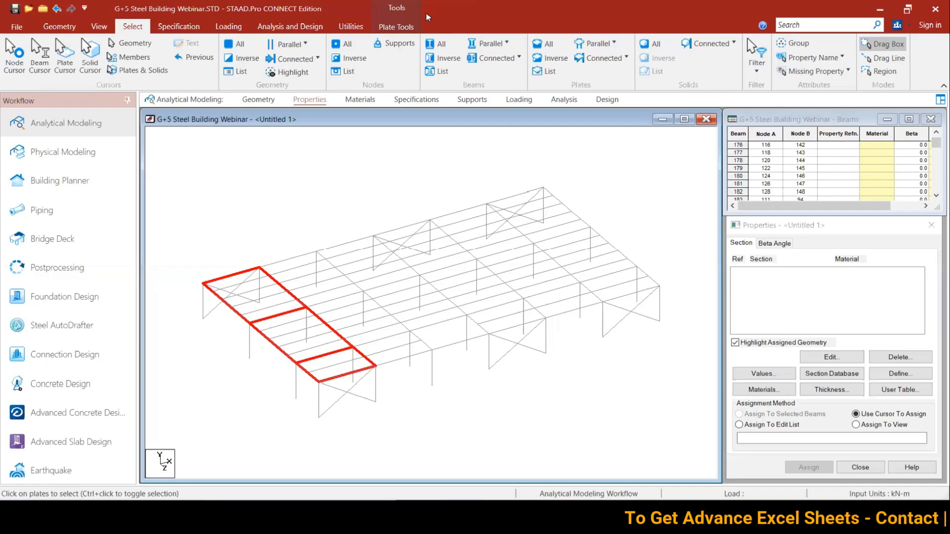
left_click(406, 27)
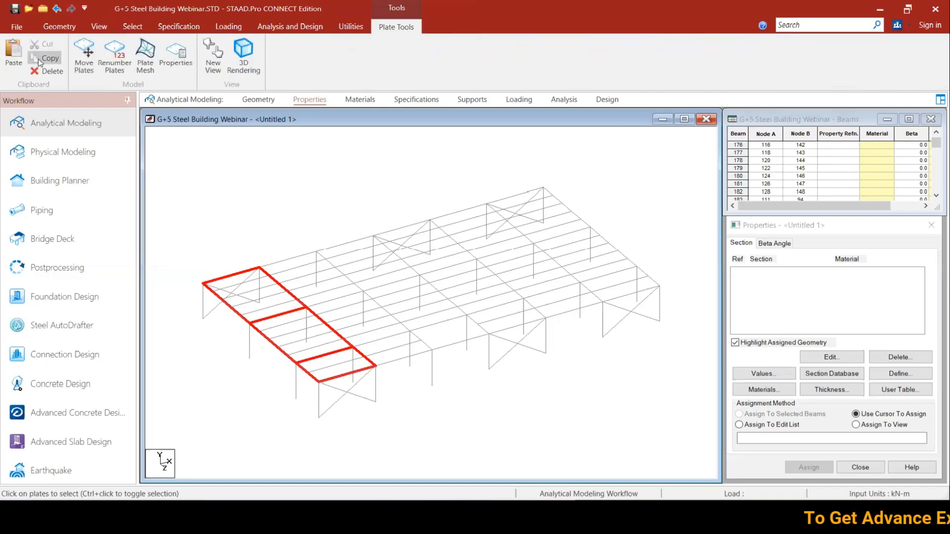
left_click(15, 55)
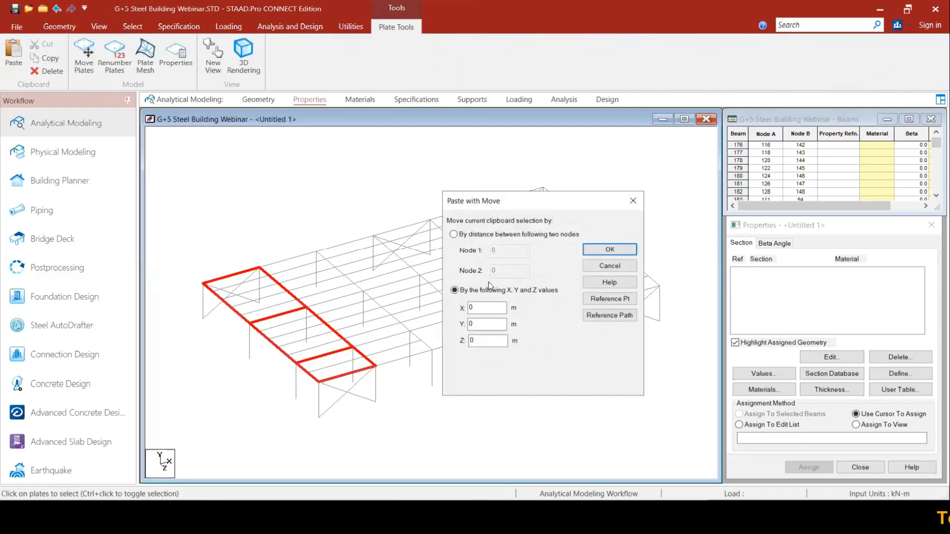
left_click(604, 299)
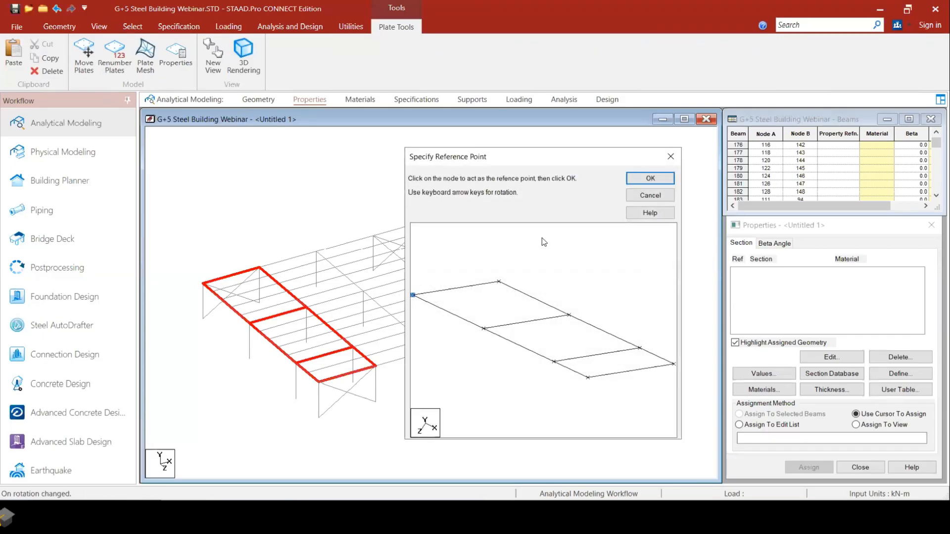
left_click(649, 178)
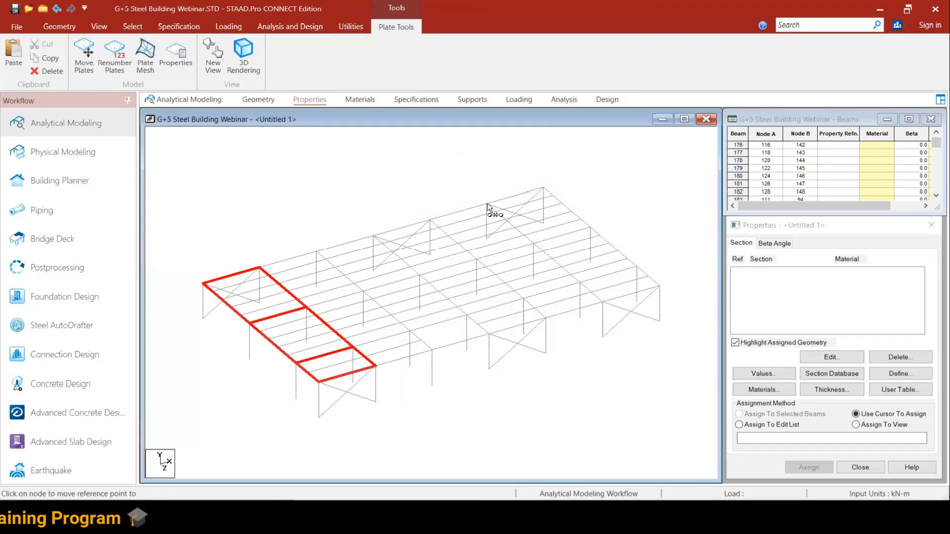
Step: Paste the plates at the next five column nodes along the floor's back edge to cover the remaining bays
left_click(260, 269)
key("Return")
left_click(318, 252)
key("Return")
left_click(376, 236)
key("Return")
left_click(430, 219)
key("Return")
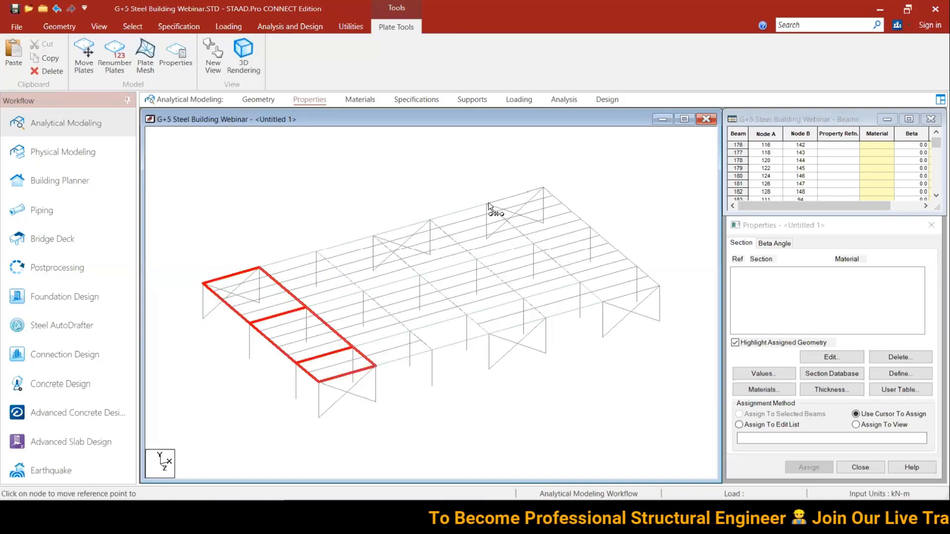
left_click(489, 204)
key("Return")
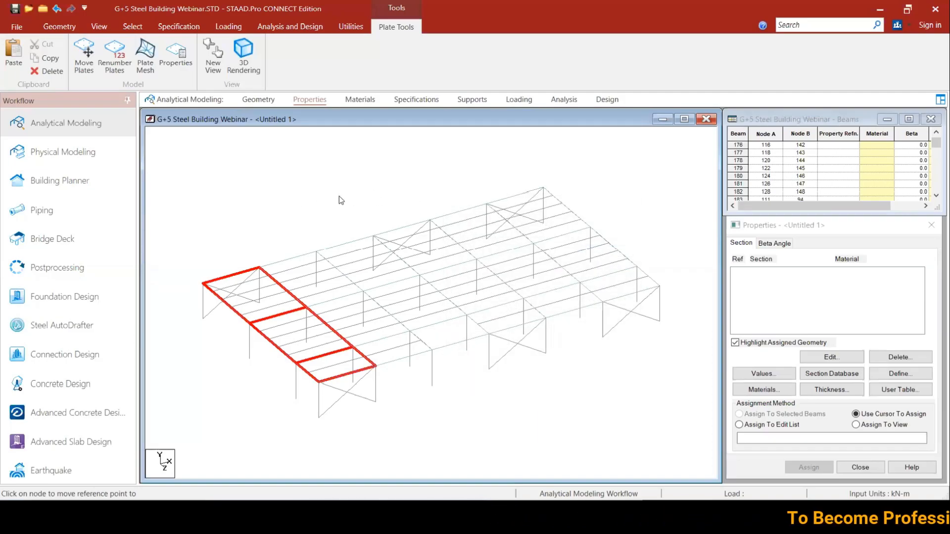
key("Escape")
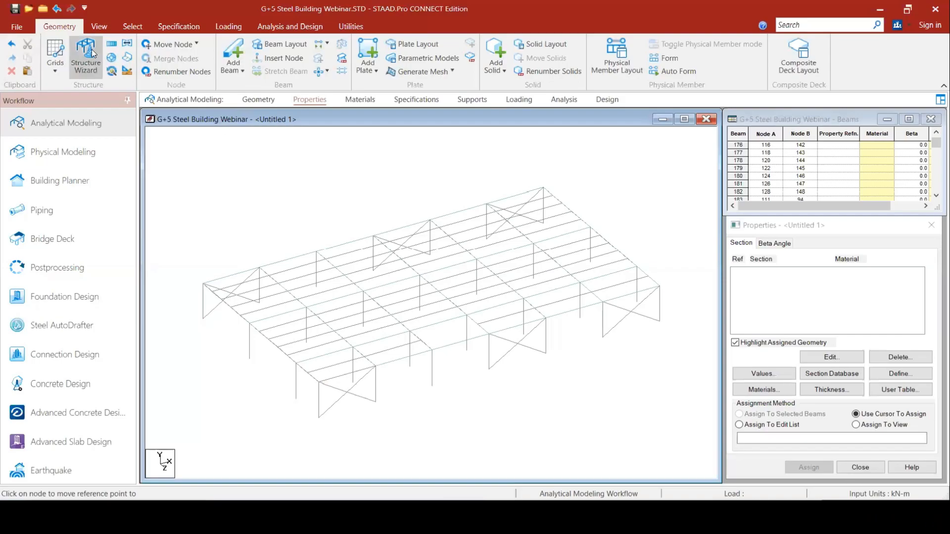
Step: Delete the small plate in the recessed middle bay at the floor's front edge
left_click(133, 26)
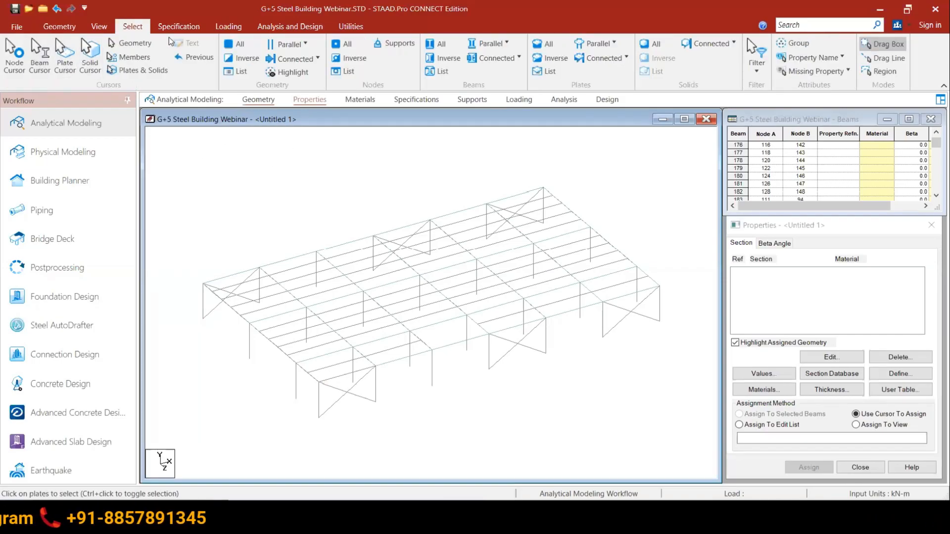
left_click(453, 341)
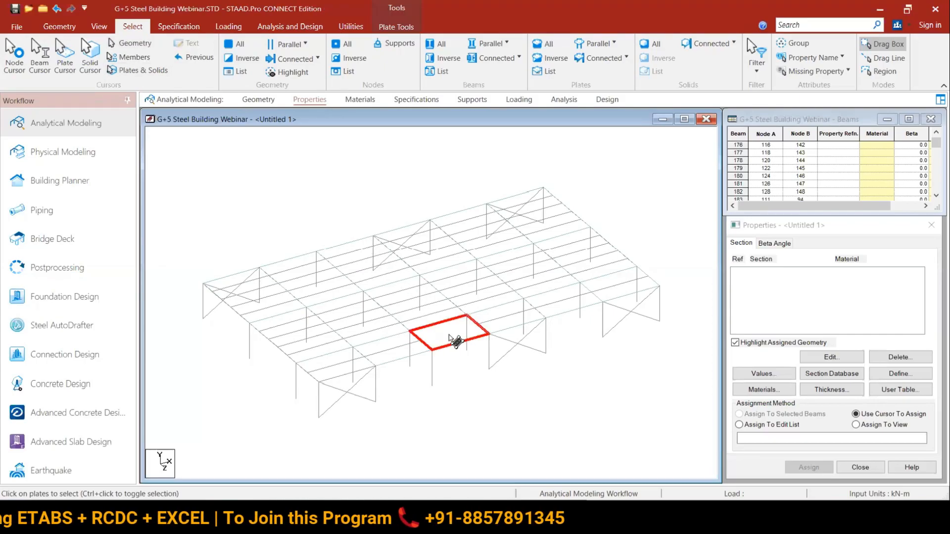
key("Delete")
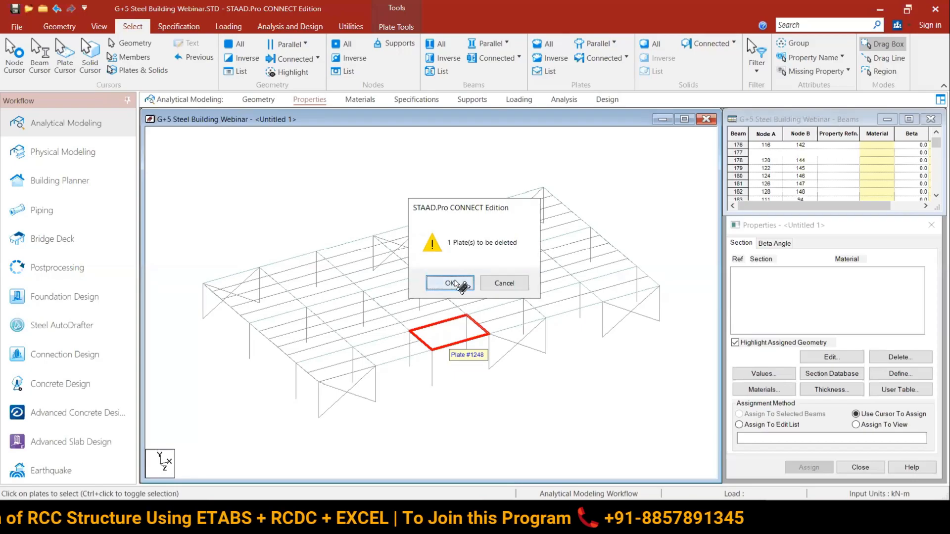
left_click(449, 283)
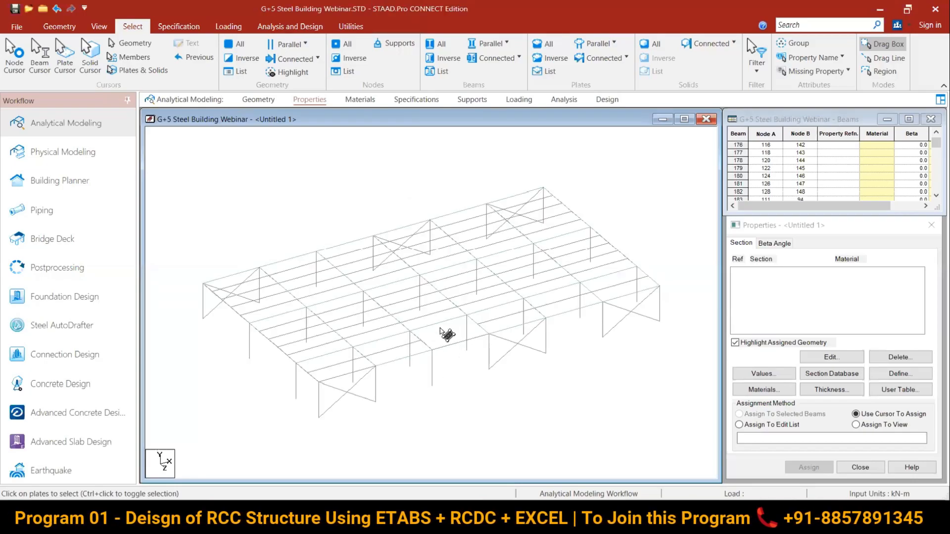
Step: Select all the first-floor plates and display the whole structure
left_click_drag(185, 146, 692, 410)
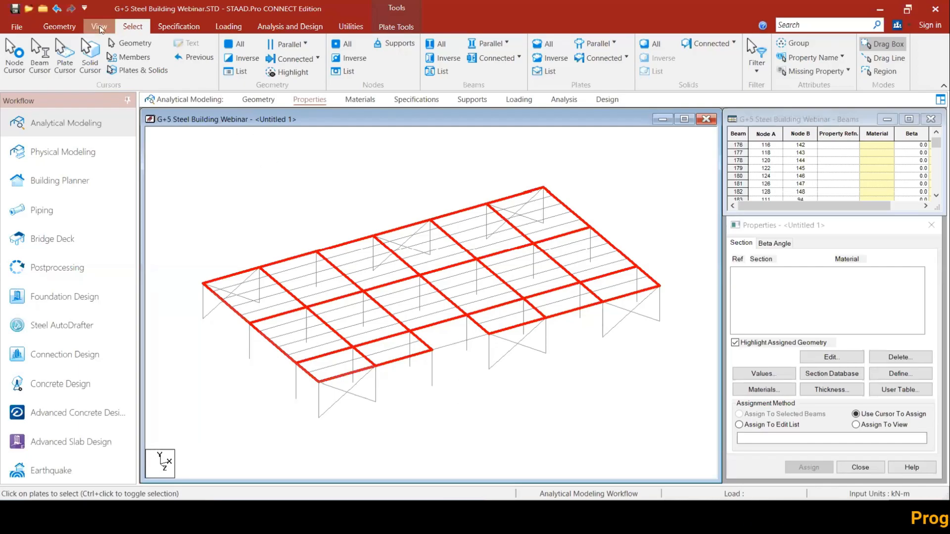
left_click(100, 29)
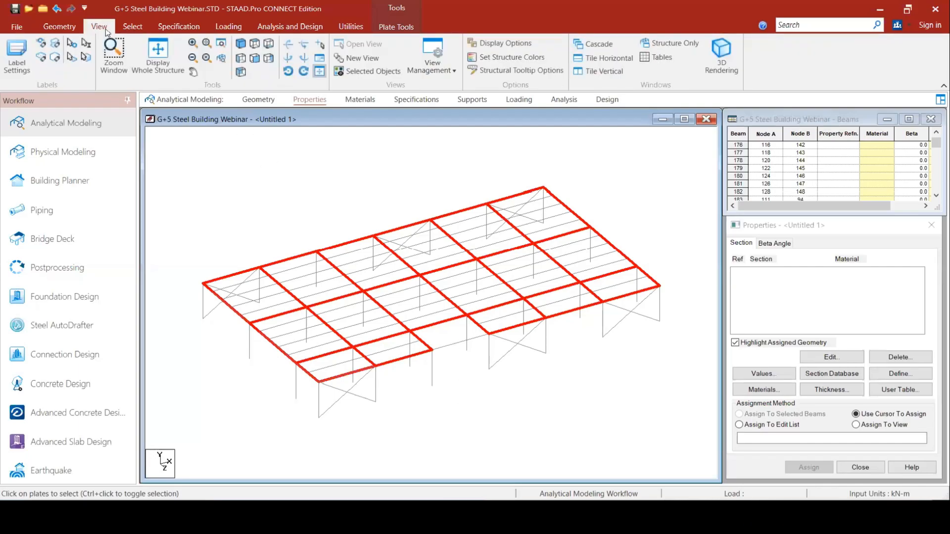
left_click(159, 61)
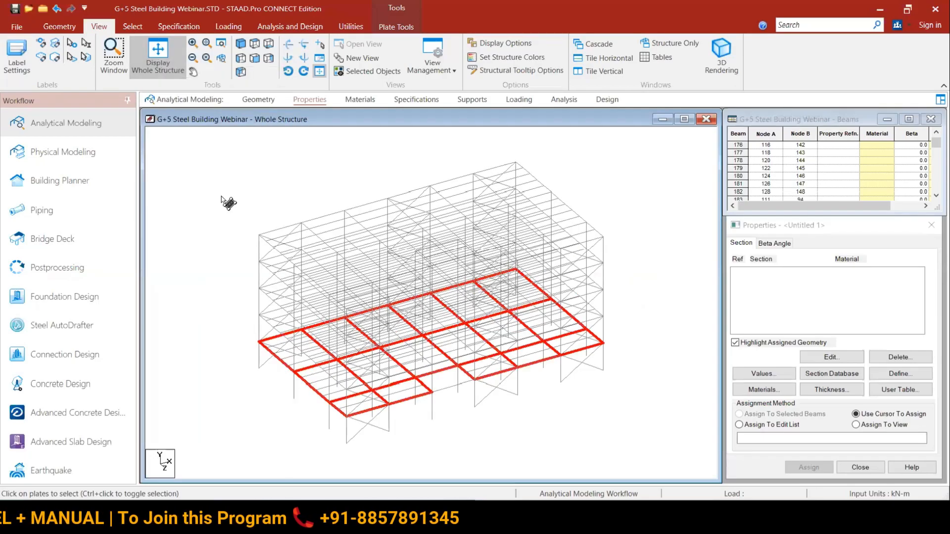
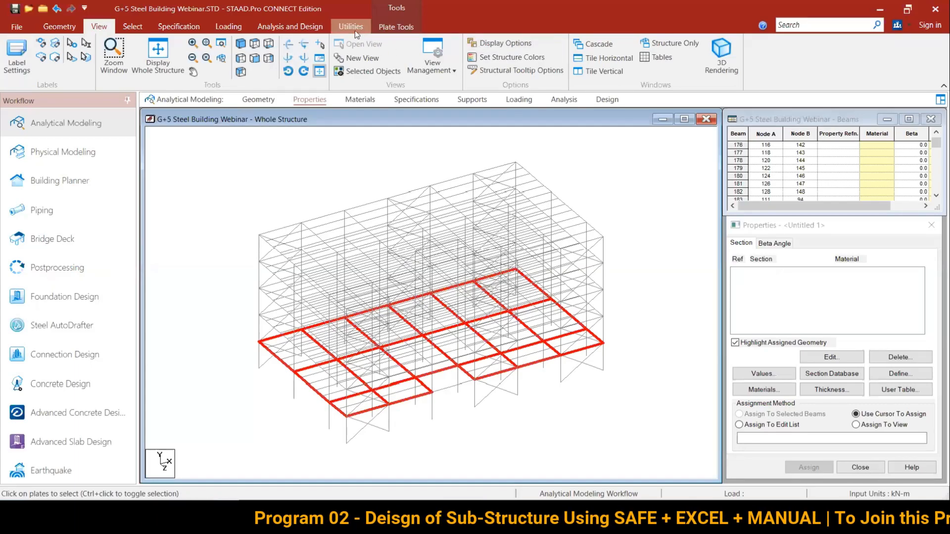
left_click(405, 28)
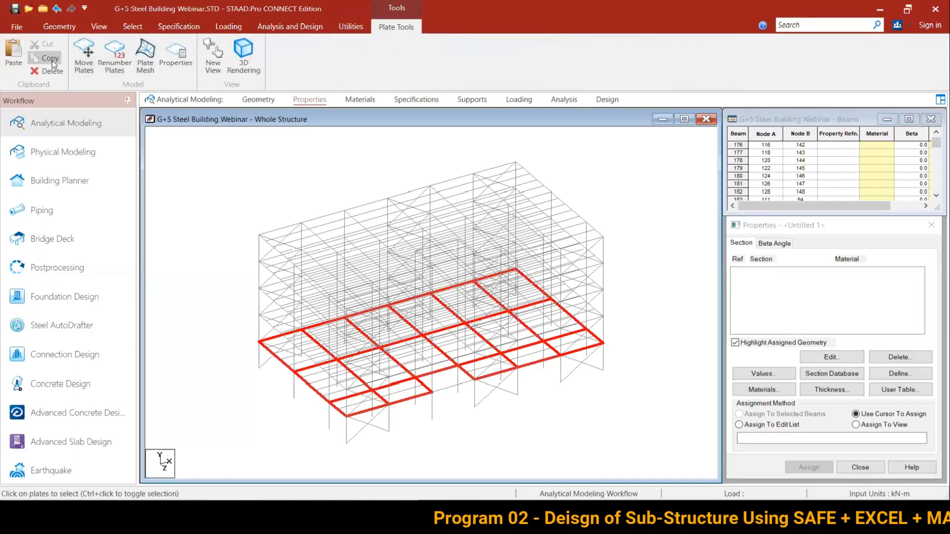
left_click(14, 52)
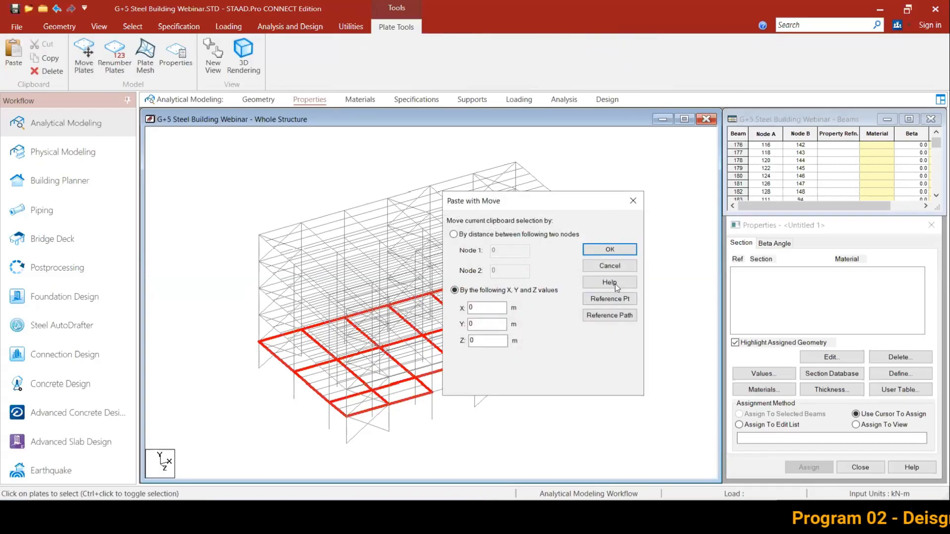
left_click(632, 200)
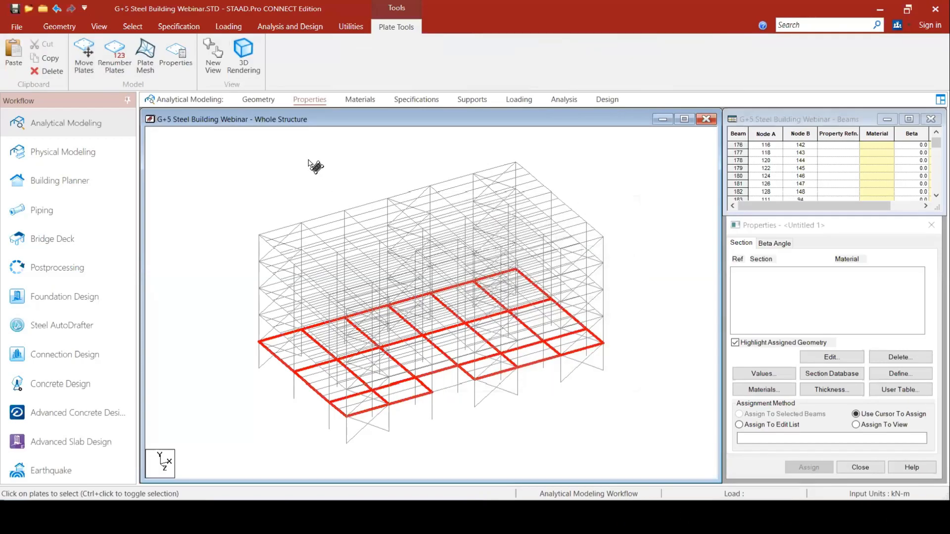
Step: Repeat the selected floor plates upward with Translational Repeat in global Y, using 4 steps at 3.3 m spacing
left_click(69, 30)
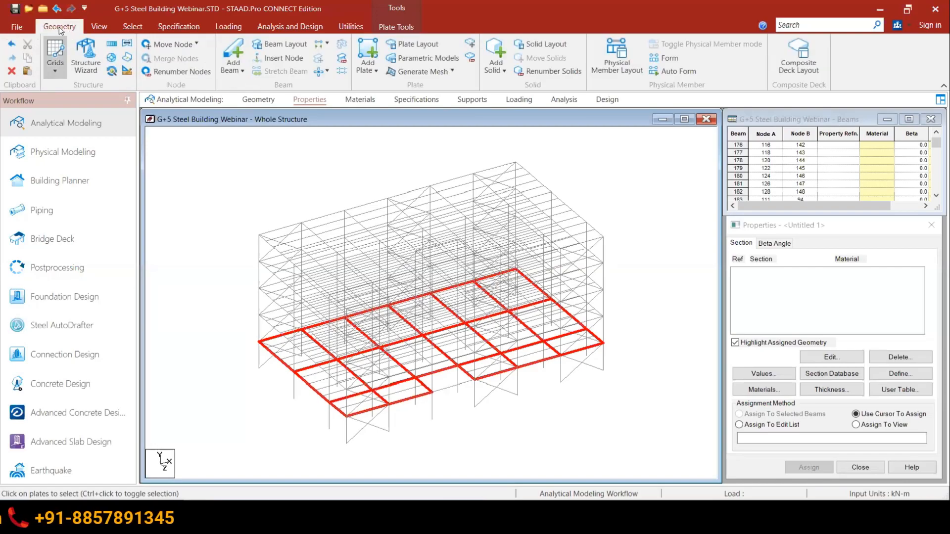
left_click(112, 46)
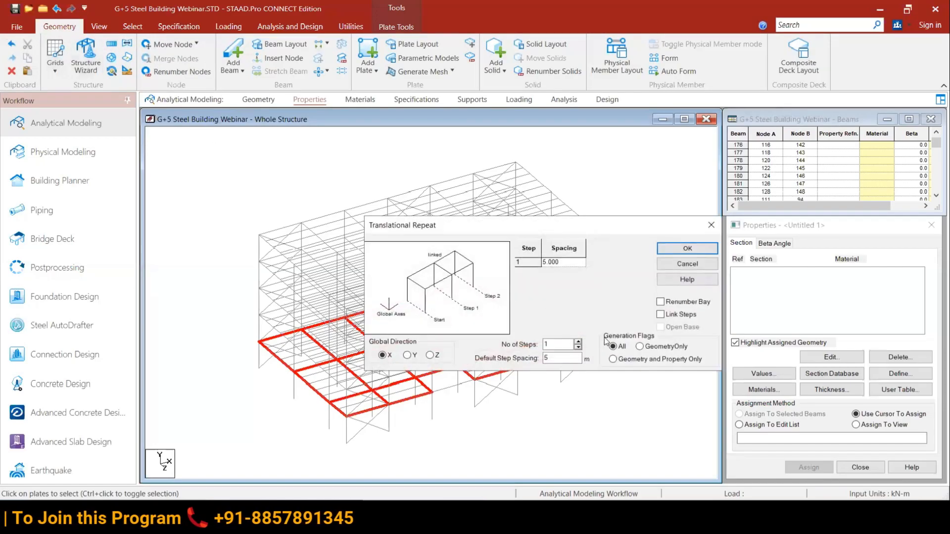
left_click(406, 355)
left_click_drag(551, 344, 527, 359)
type("4")
type("3")
type(".3")
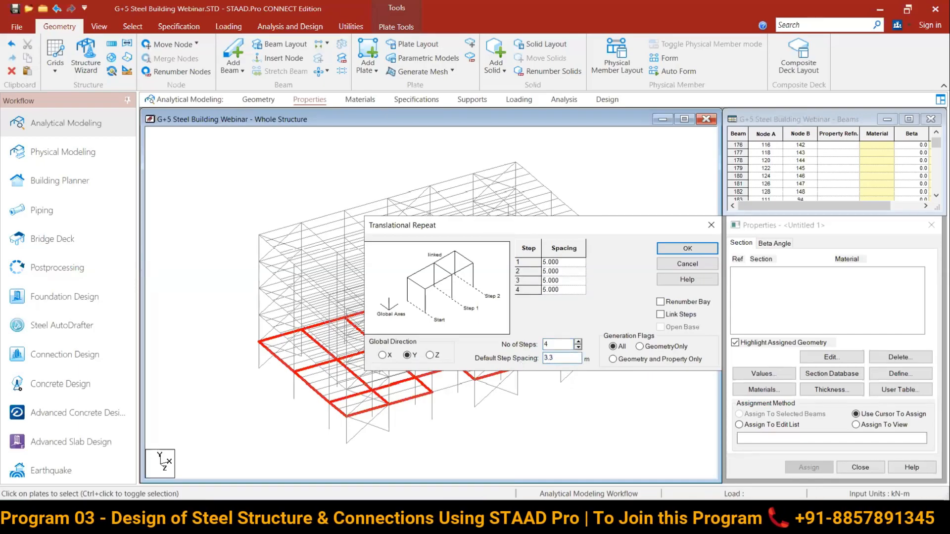
left_click(685, 251)
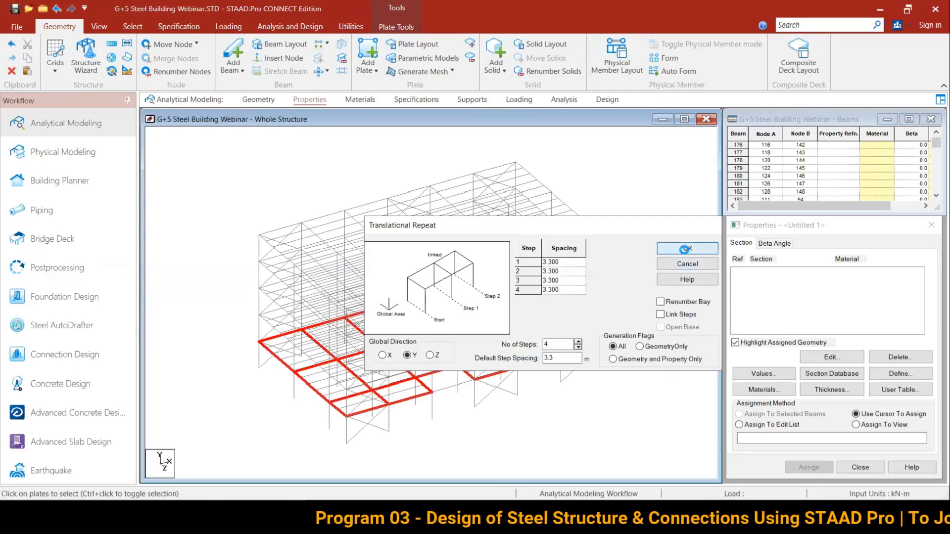
left_click(686, 252)
Step: Select the plates across the whole building and inspect their layout on every storey, leaving nothing selected
left_click_drag(208, 146, 663, 425)
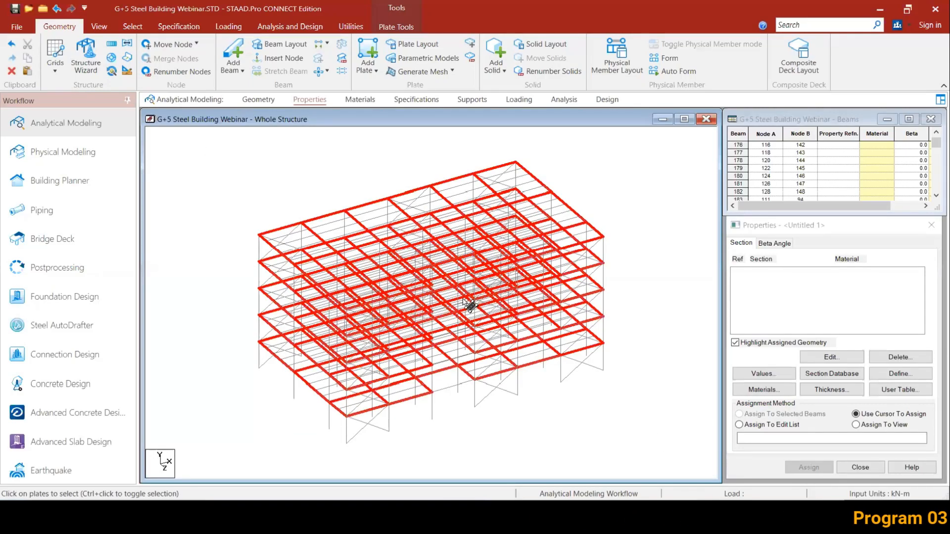
scroll(534, 237, "up", 5)
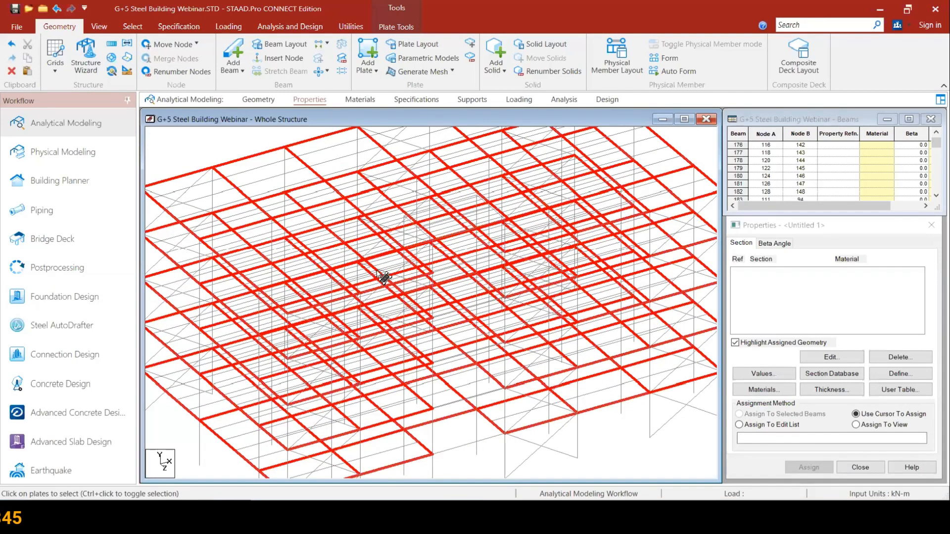
scroll(366, 260, "down", 2)
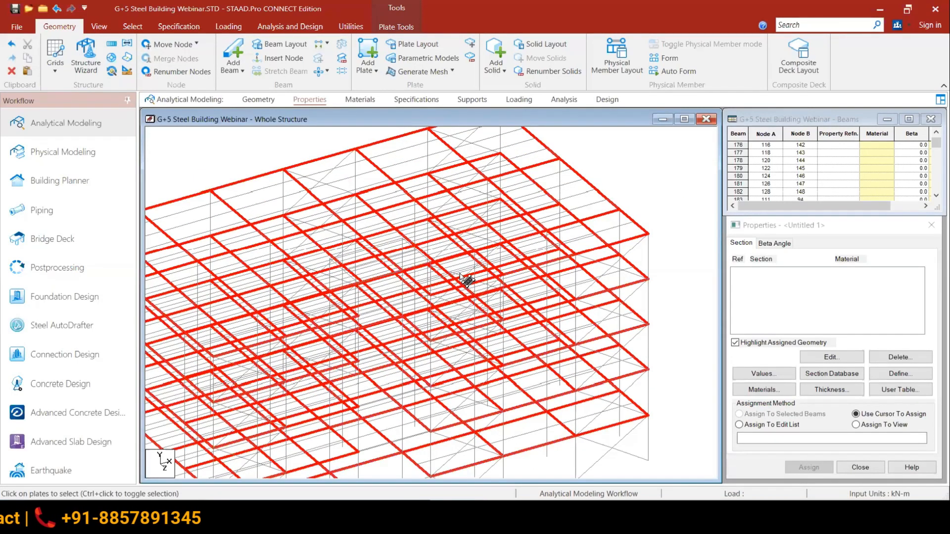
scroll(465, 279, "down", 3)
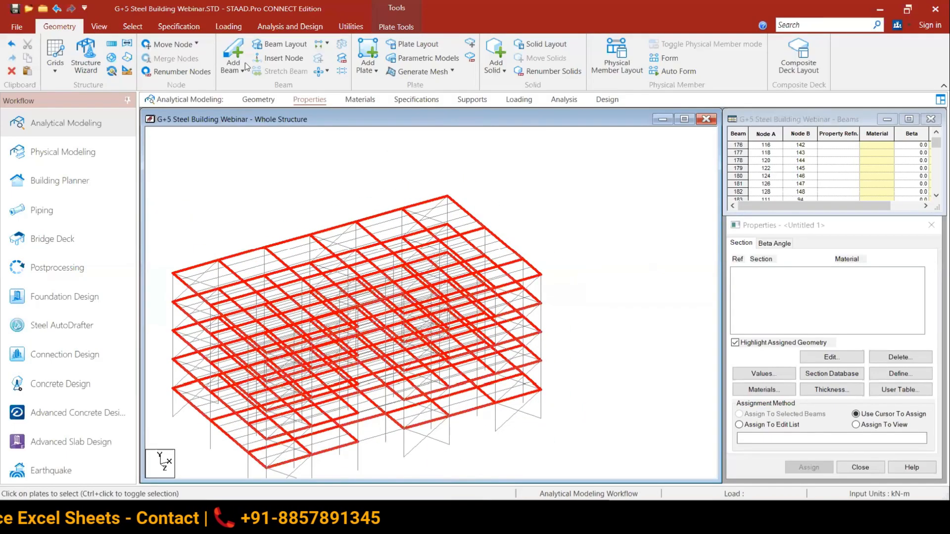
key("Escape")
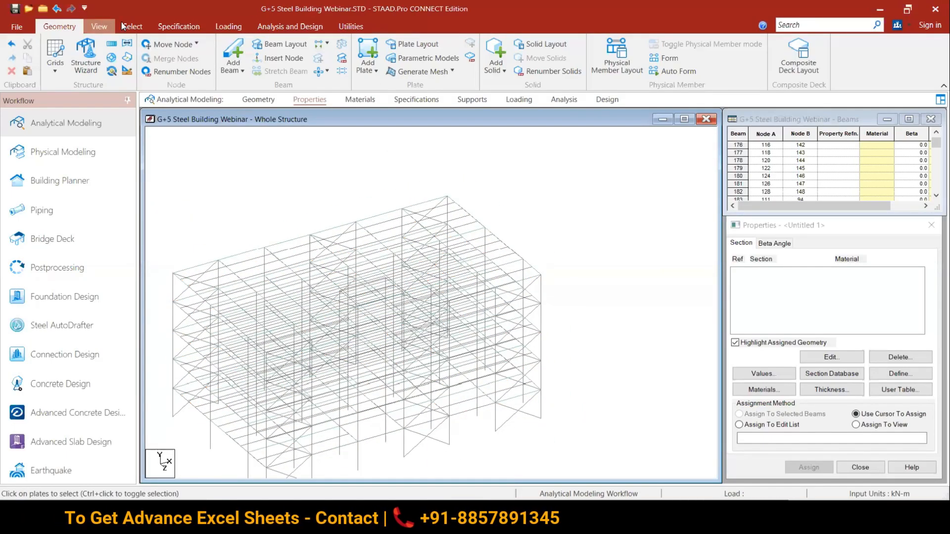
Step: Select the small frame projecting above the roof in the front view and display only its members in the active window
left_click(102, 22)
left_click(240, 43)
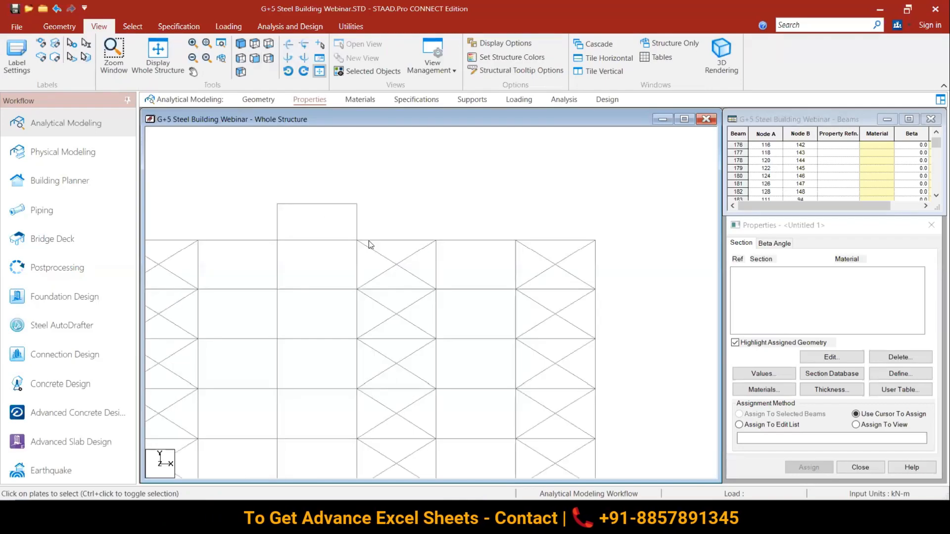
left_click_drag(262, 202, 383, 230)
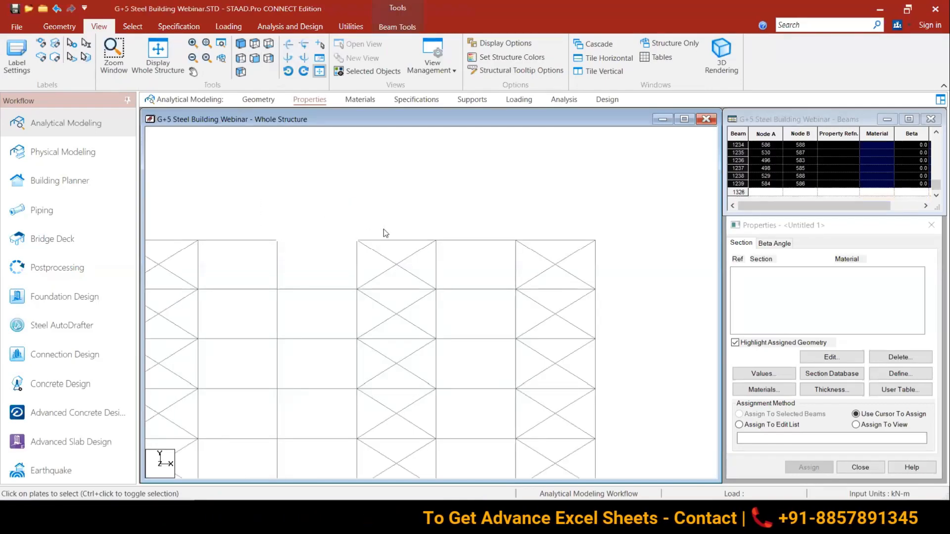
right_click(417, 198)
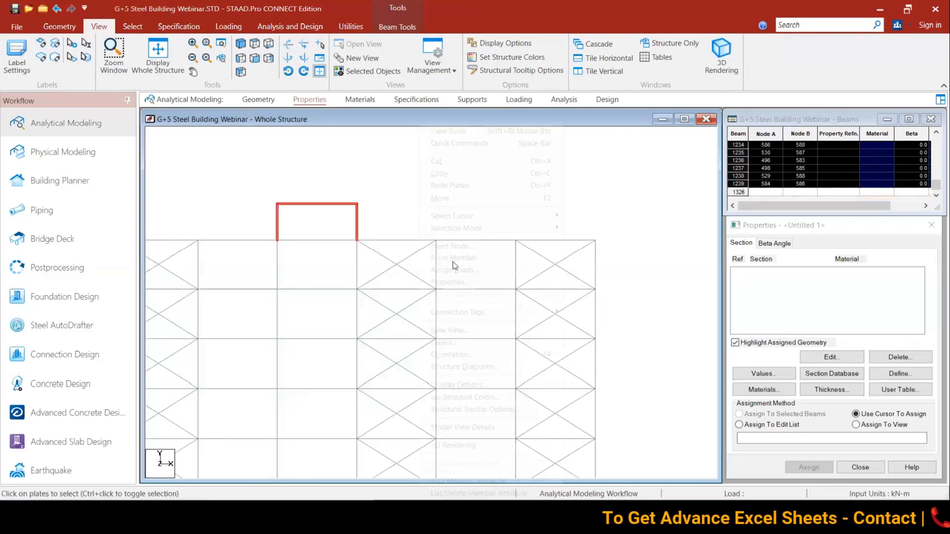
left_click(450, 330)
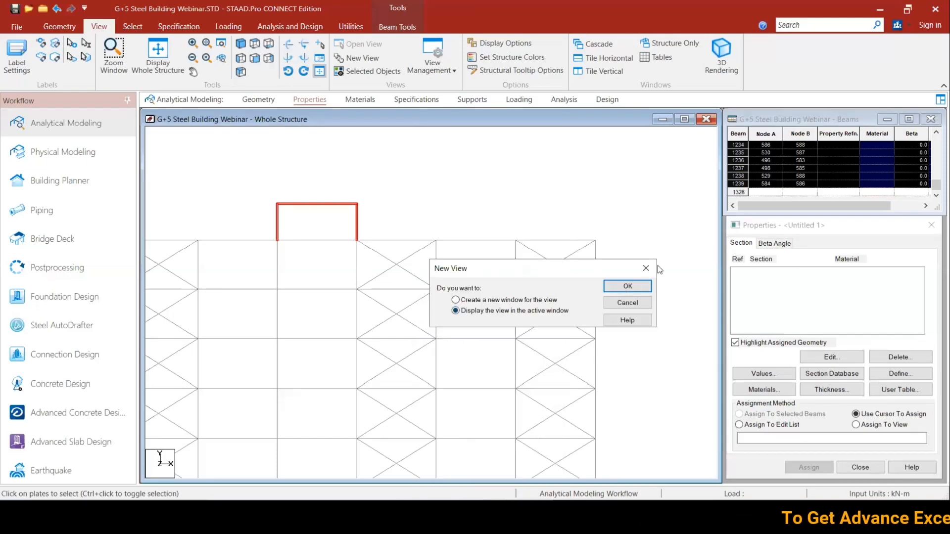
left_click(627, 287)
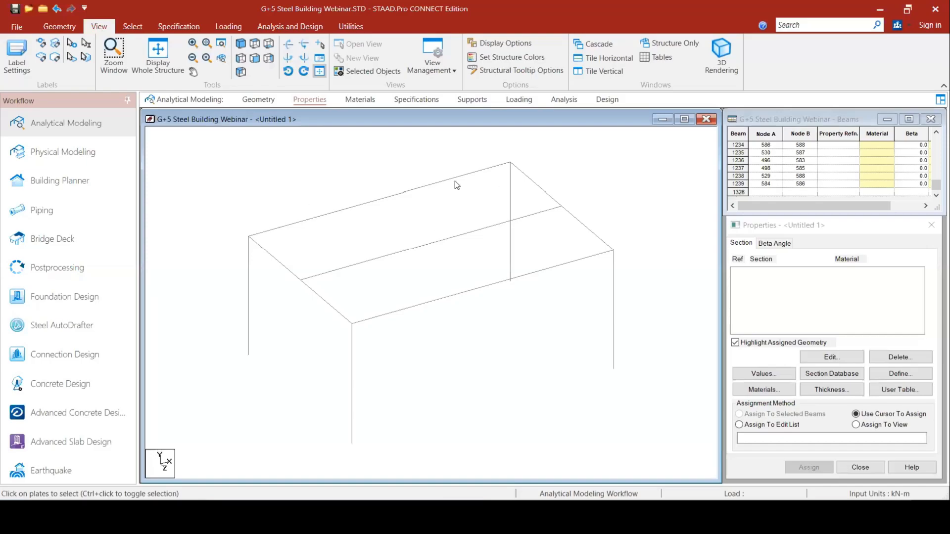
Step: Add a four-noded plate between the top corner nodes of the small roof frame and display the whole structure
left_click(57, 30)
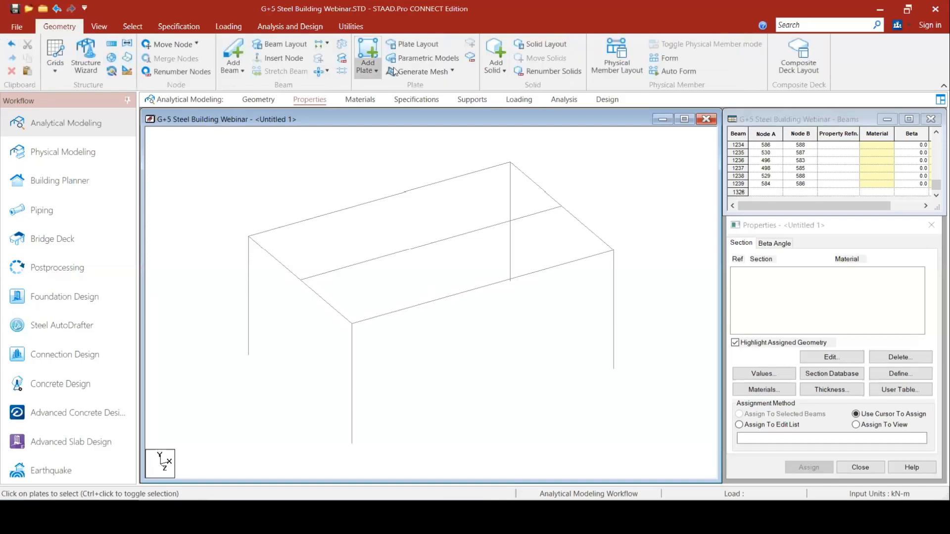
left_click(248, 237)
left_click(521, 172)
left_click(614, 251)
left_click(353, 324)
key("Escape")
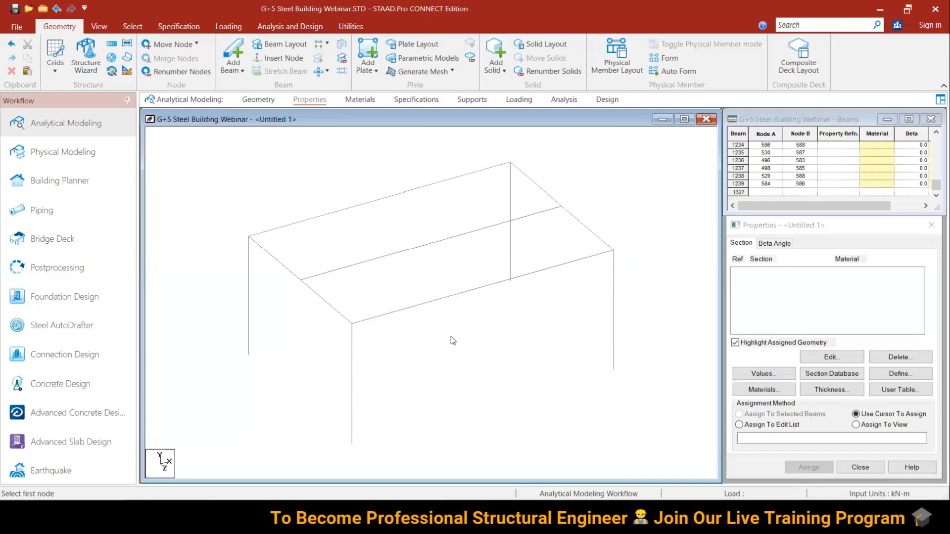
left_click(99, 27)
left_click(158, 49)
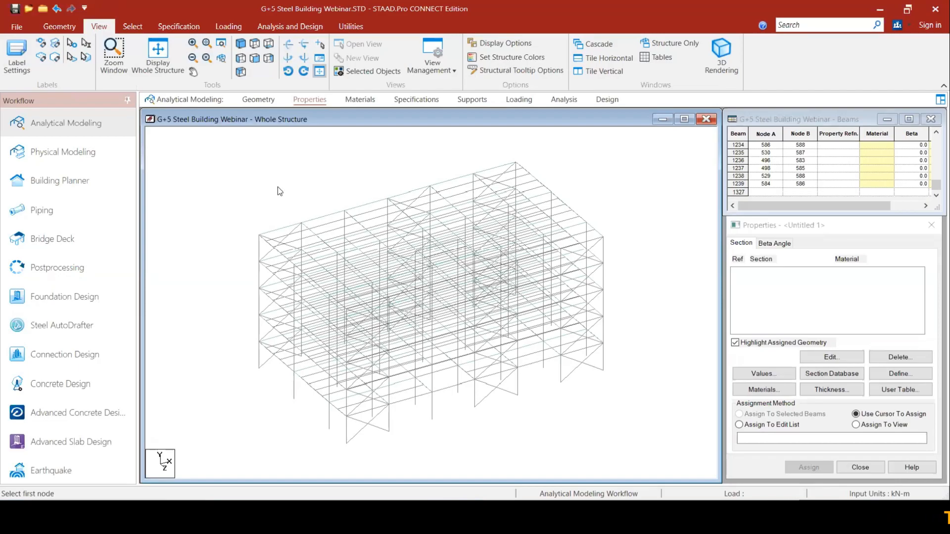
Step: Create a group named slab with the type Plate
left_click(354, 26)
left_click(169, 48)
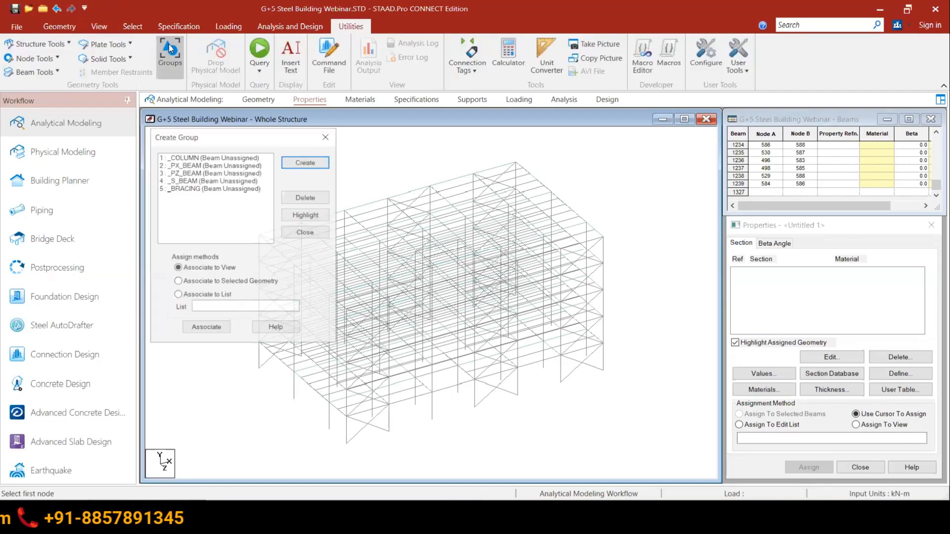
left_click(306, 161)
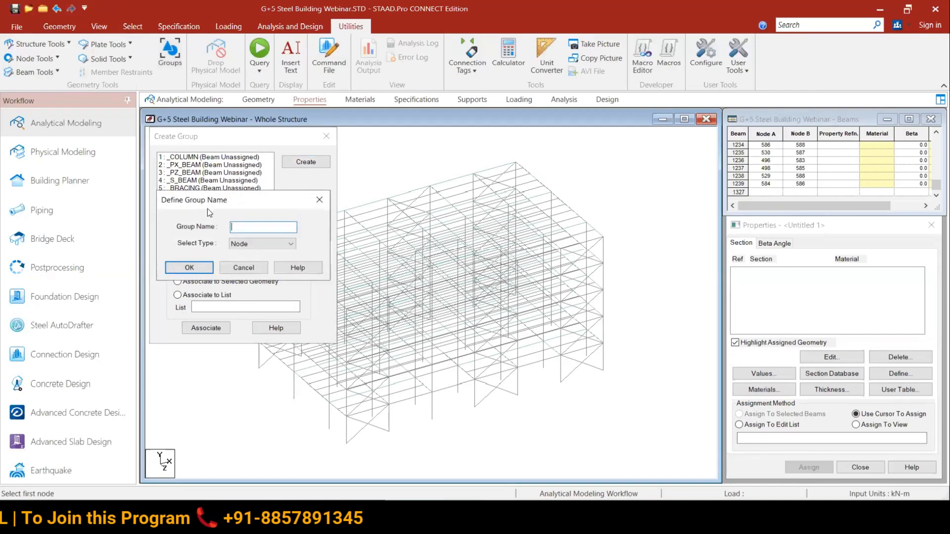
type("slab")
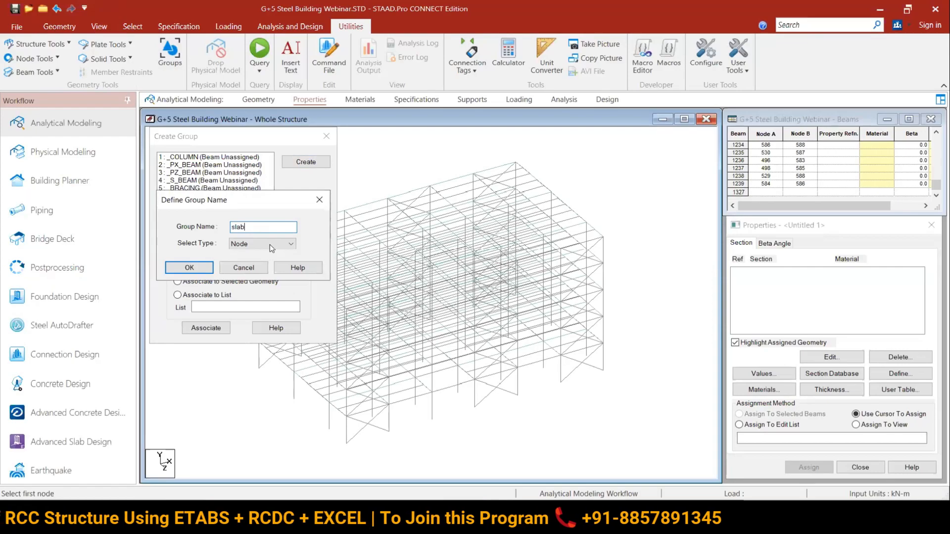
left_click(257, 244)
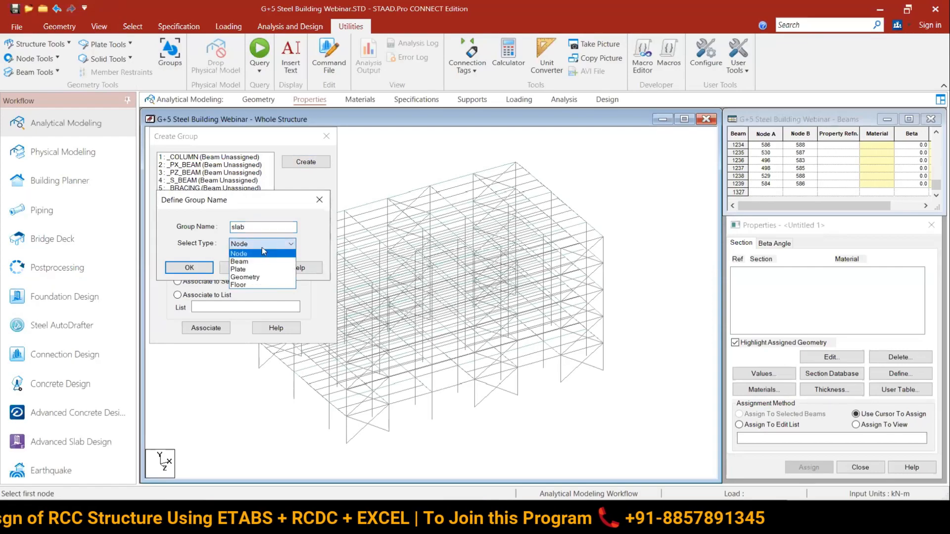
left_click(249, 270)
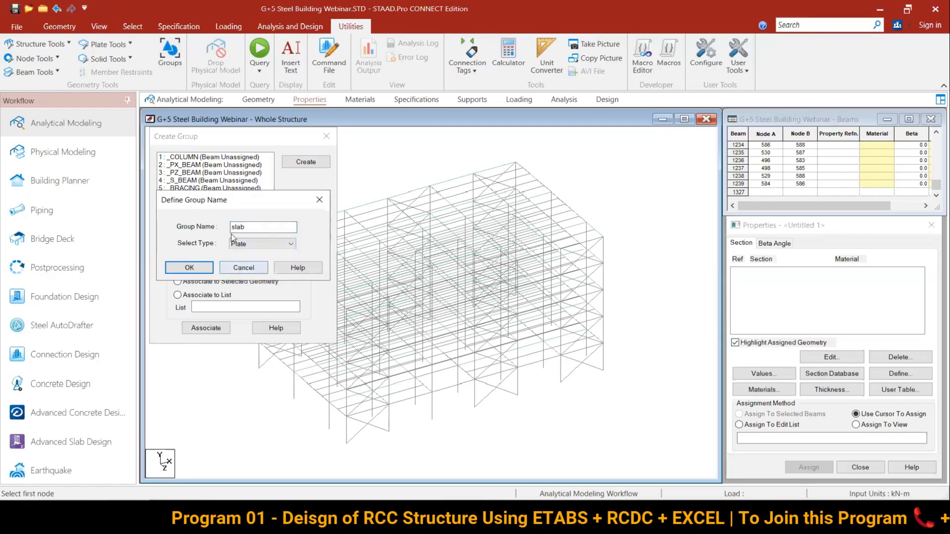
left_click(198, 269)
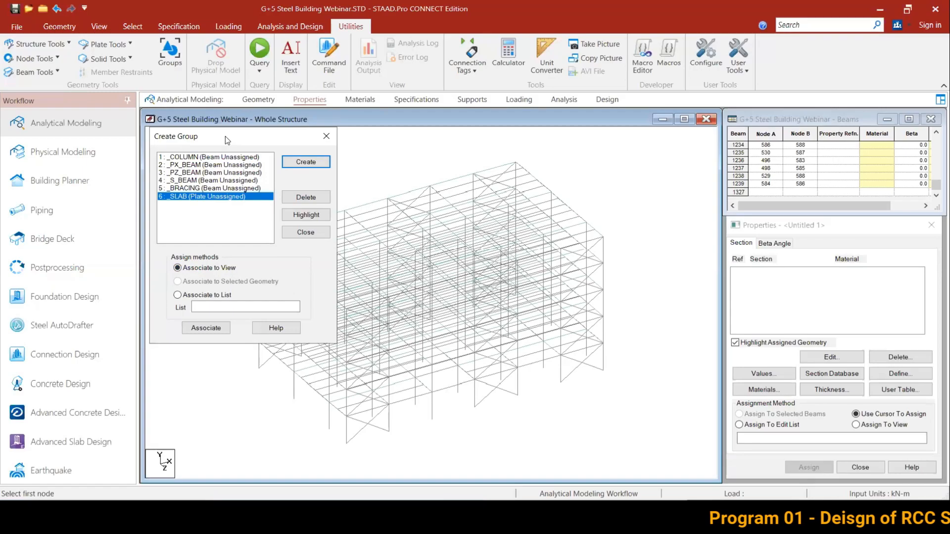
Step: Select all beams parallel to Y and associate them with the COLUMN group as selected geometry
left_click_drag(225, 136, 127, 101)
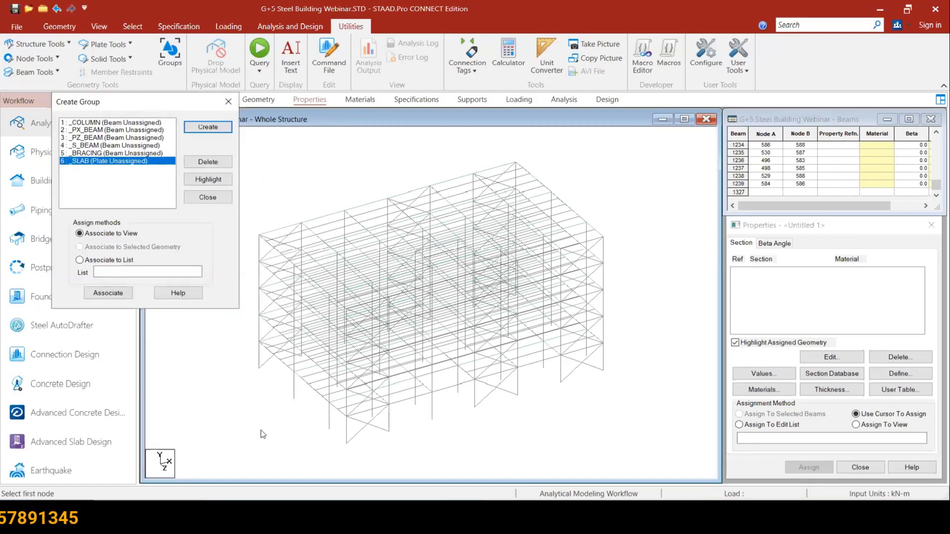
middle_click_drag(260, 437, 328, 429)
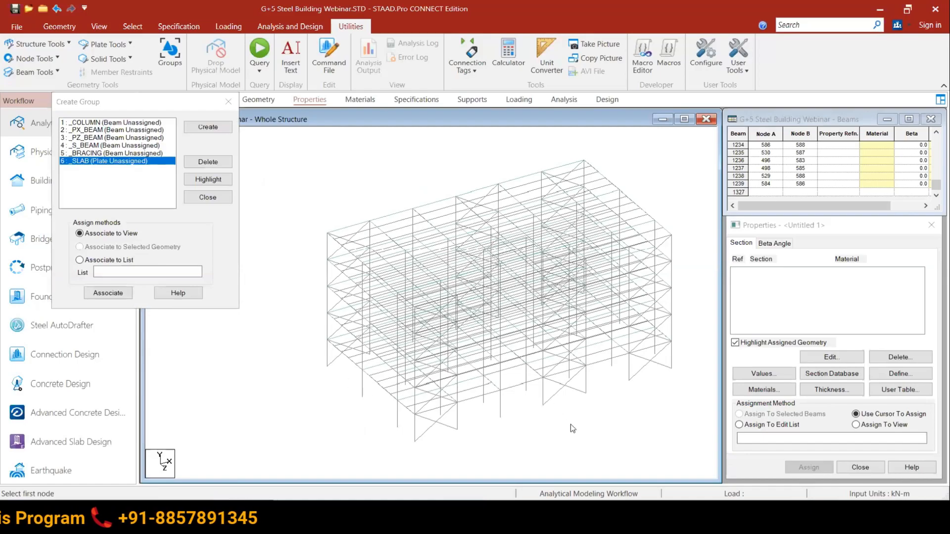
middle_click_drag(571, 429, 551, 406)
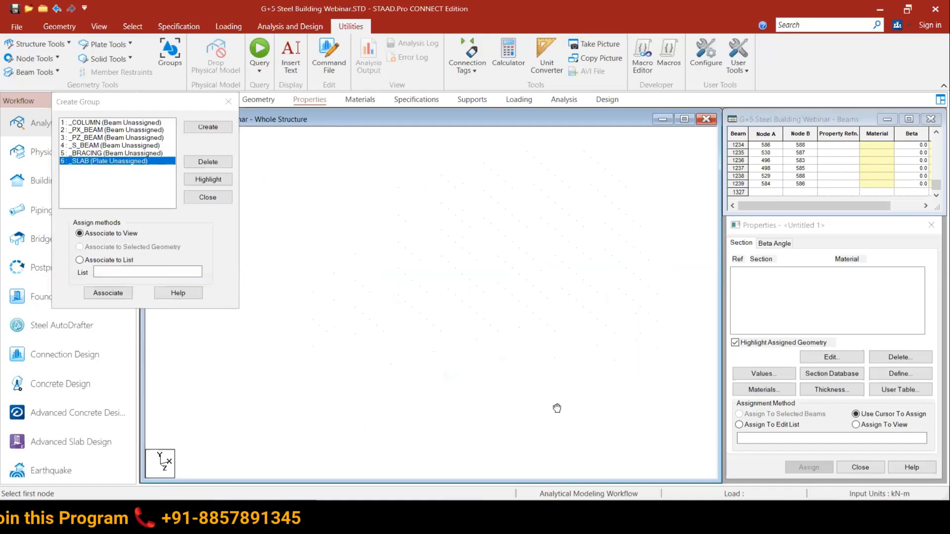
left_click(132, 27)
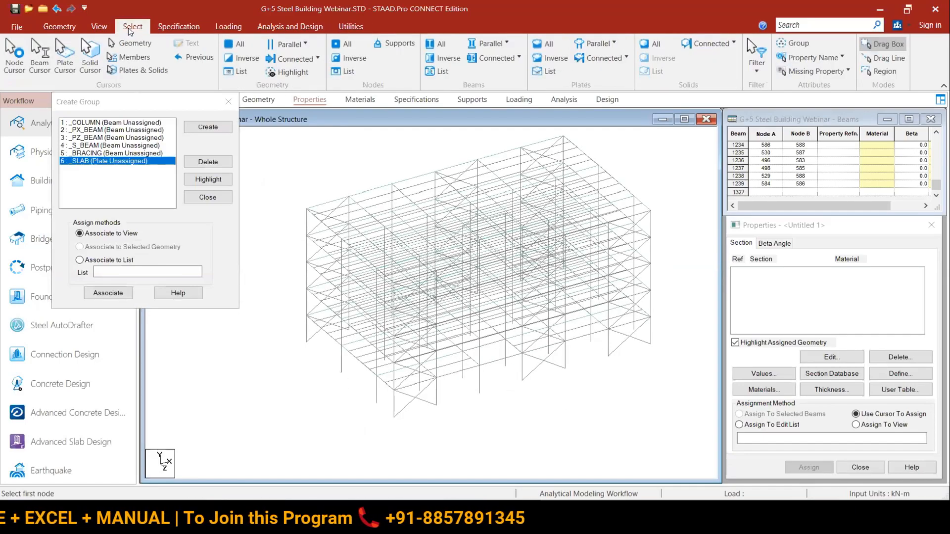
left_click(105, 124)
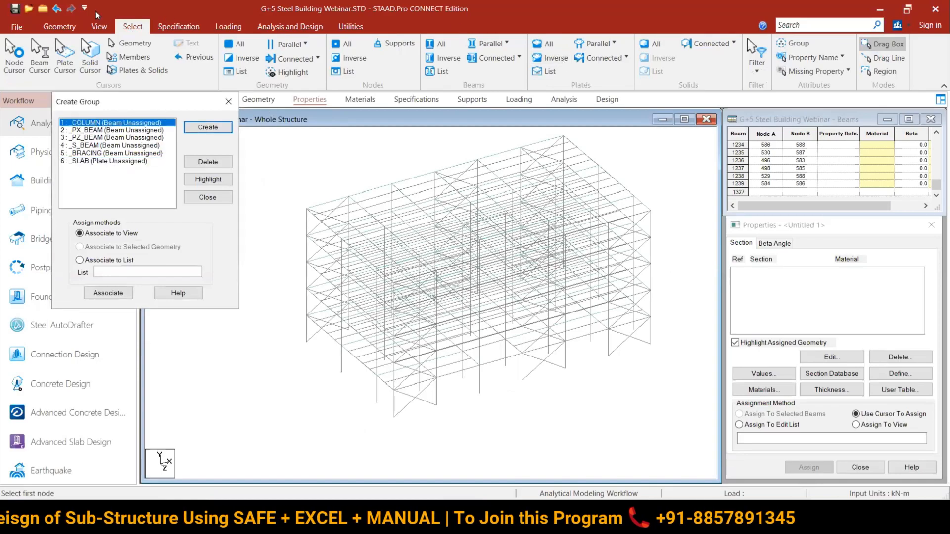
left_click(491, 43)
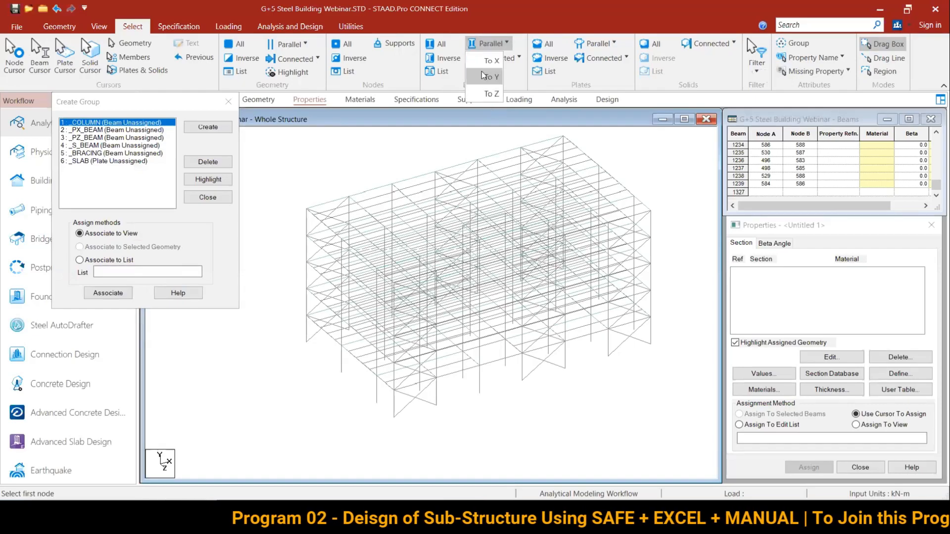
left_click(482, 73)
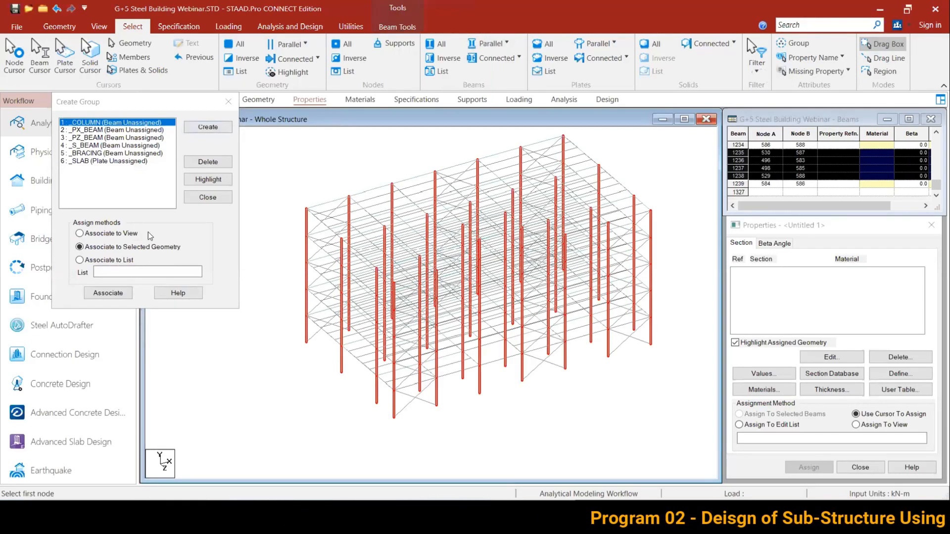
left_click(109, 293)
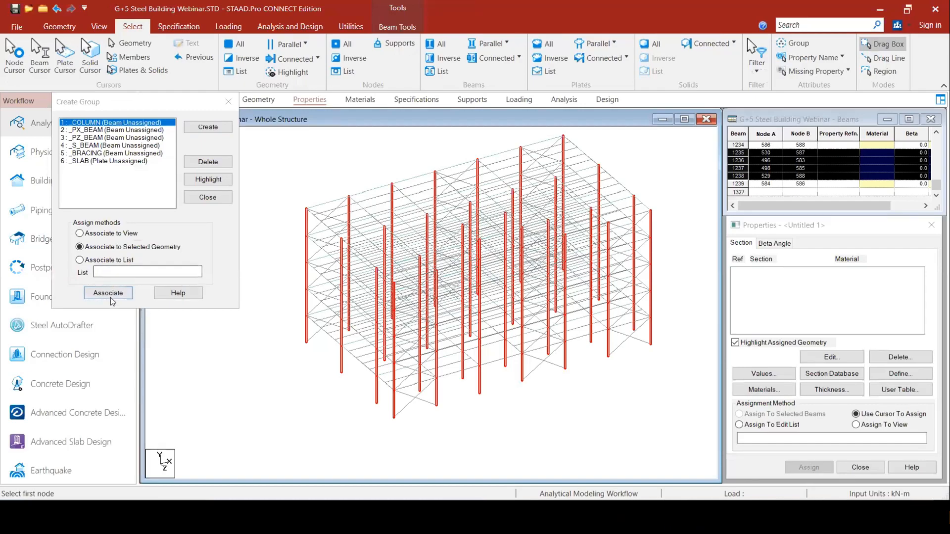
left_click(109, 295)
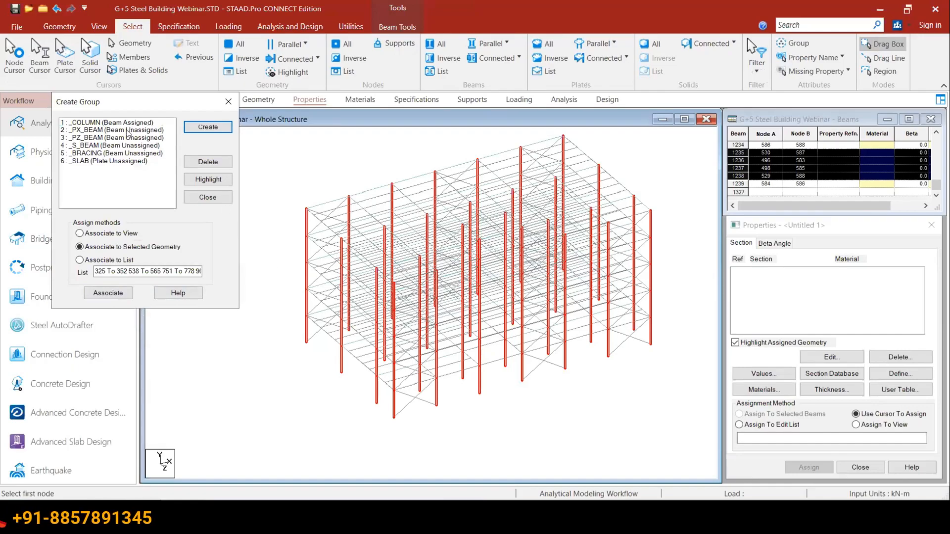
Step: Clear the column selection, choose the PX_BEAM group, and isolate all beams parallel to X in a view of their own
left_click(353, 163)
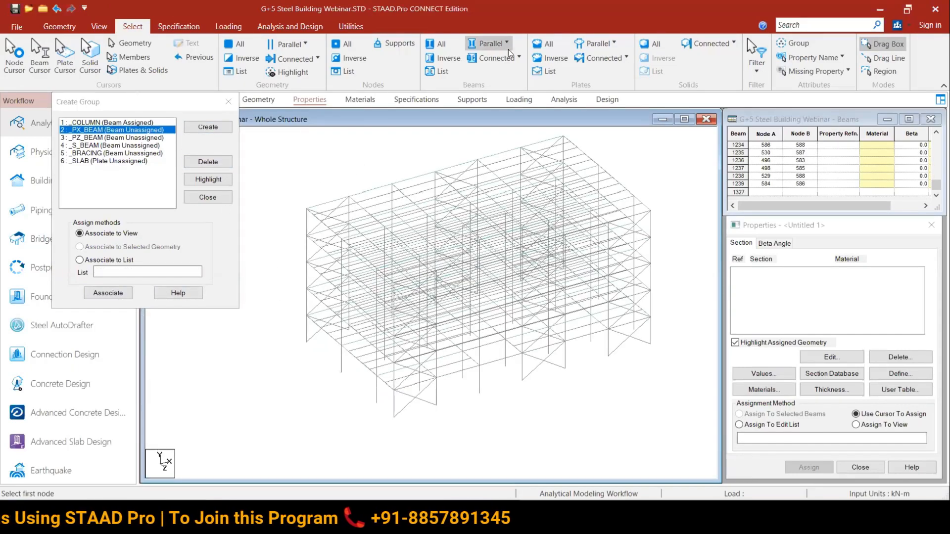
left_click(500, 40)
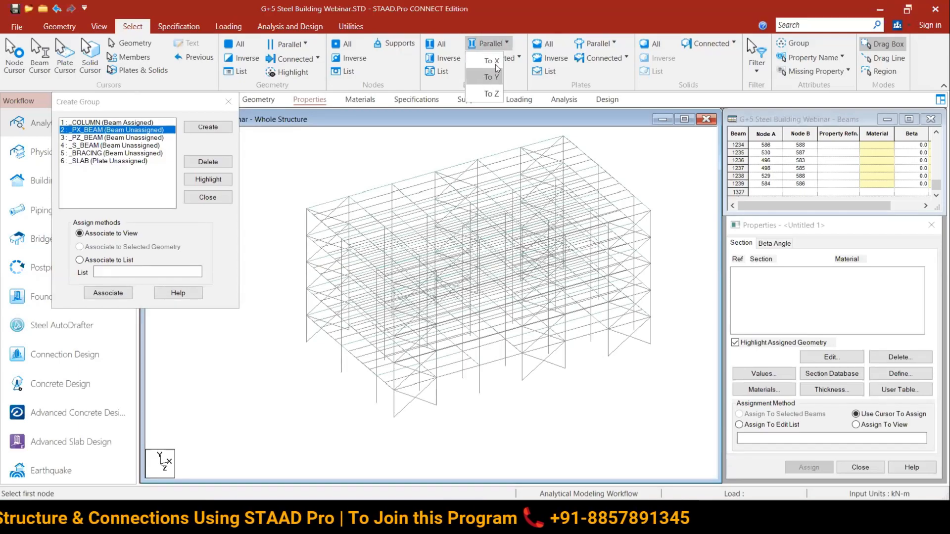
left_click(495, 63)
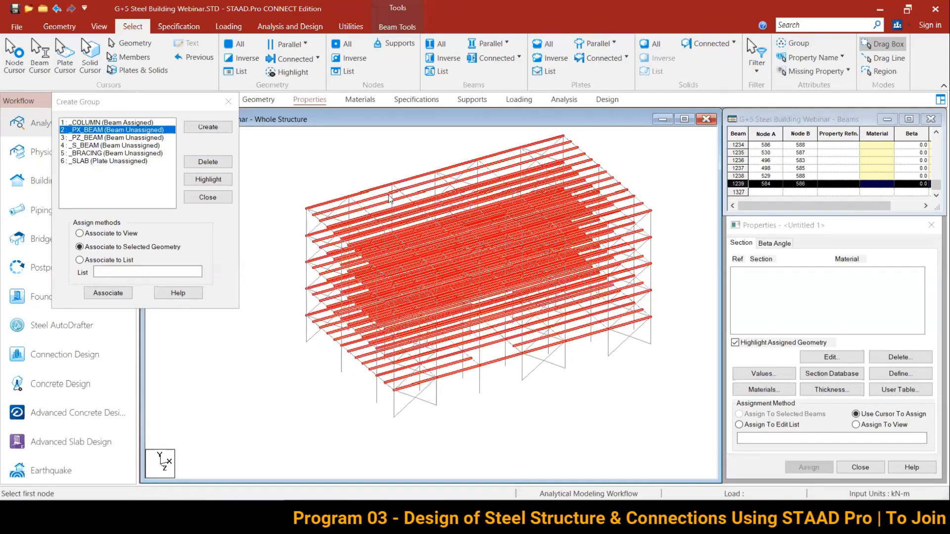
right_click(350, 162)
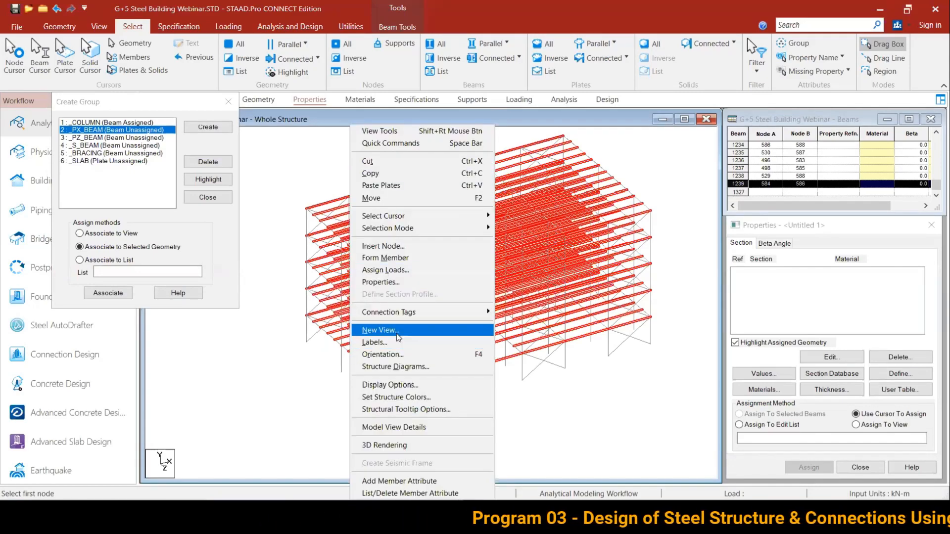
left_click(444, 330)
left_click(624, 284)
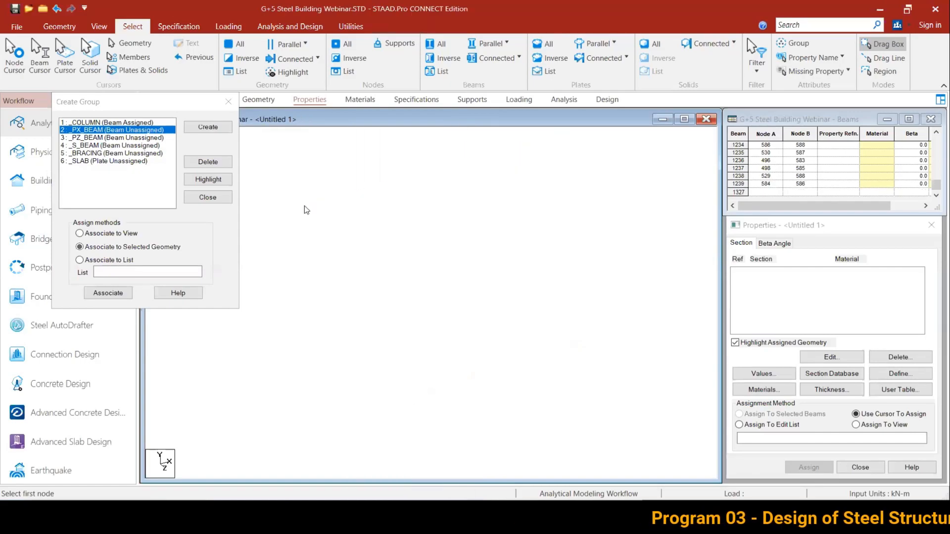
Step: Select the four main beam lines on the column grids in plan view and associate them with the PX_BEAM group
left_click(100, 28)
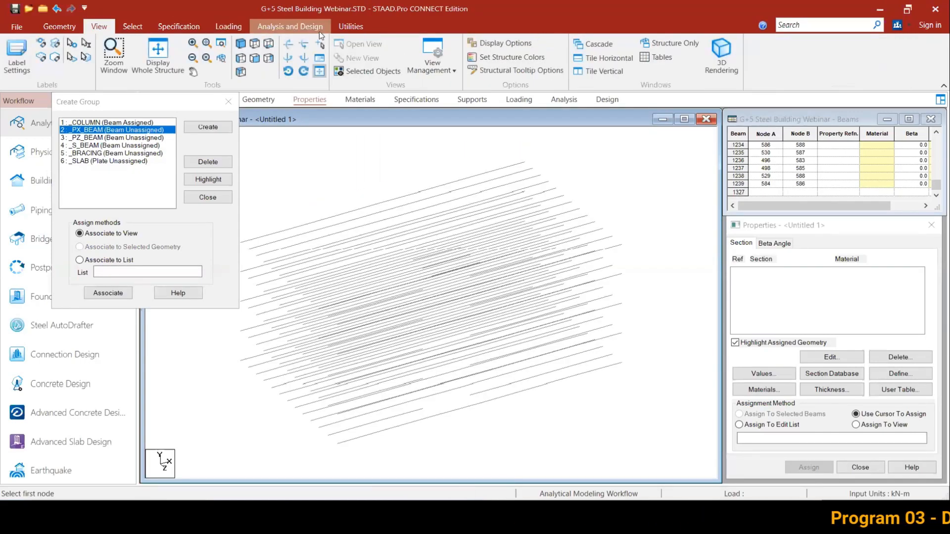
left_click(254, 44)
middle_click_drag(365, 341, 400, 304)
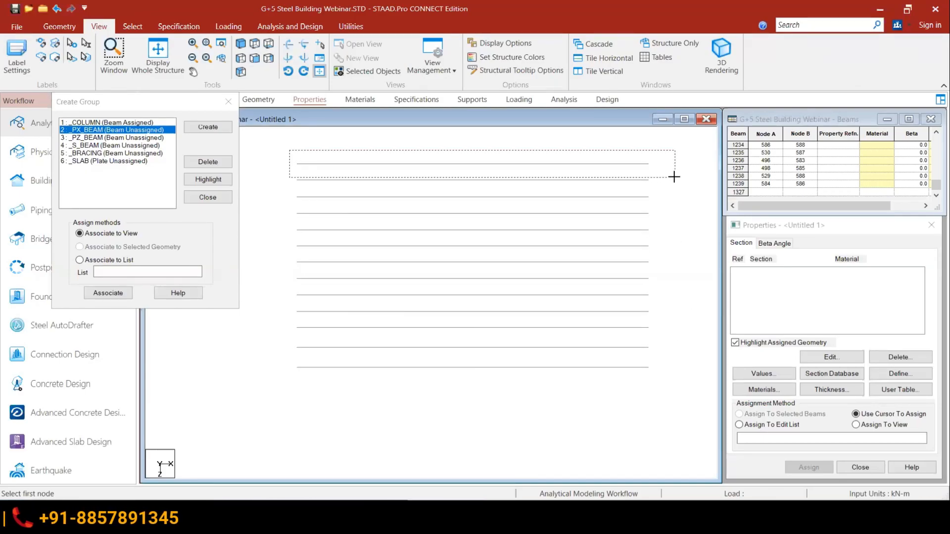
left_click(643, 164)
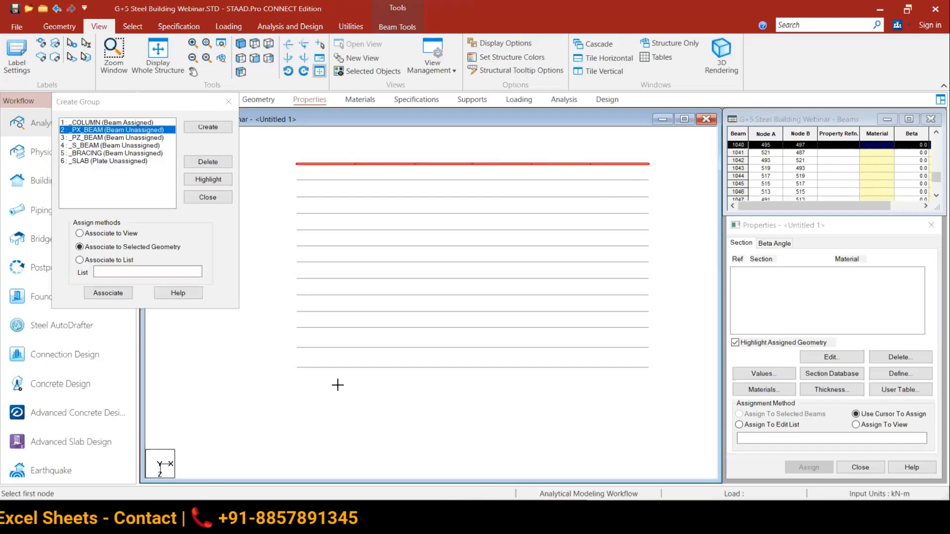
left_click(643, 367, "ctrl")
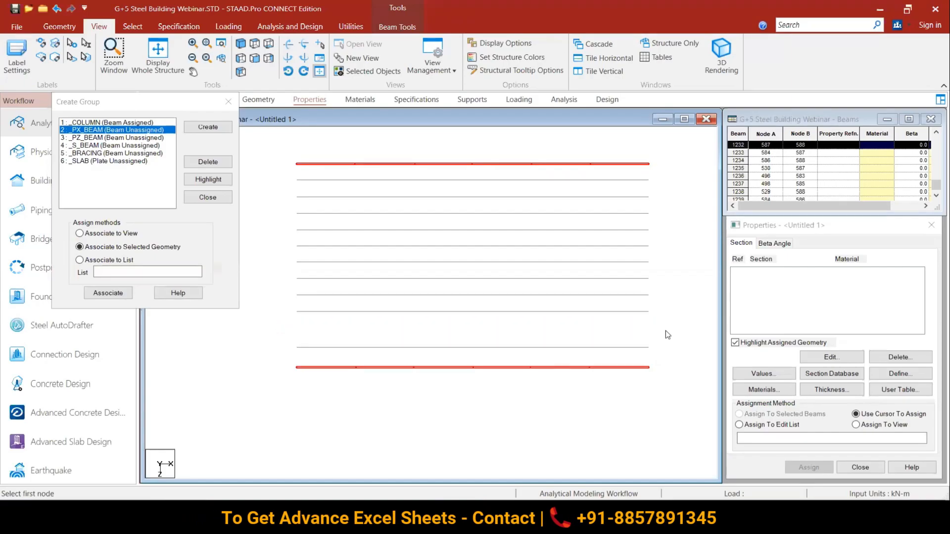
left_click_drag(283, 242, 661, 249, "ctrl")
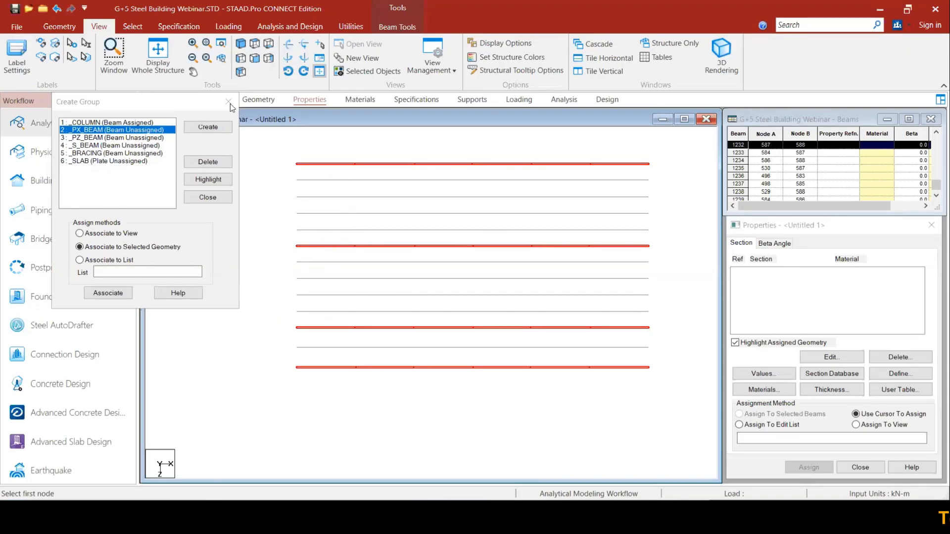
left_click(240, 45)
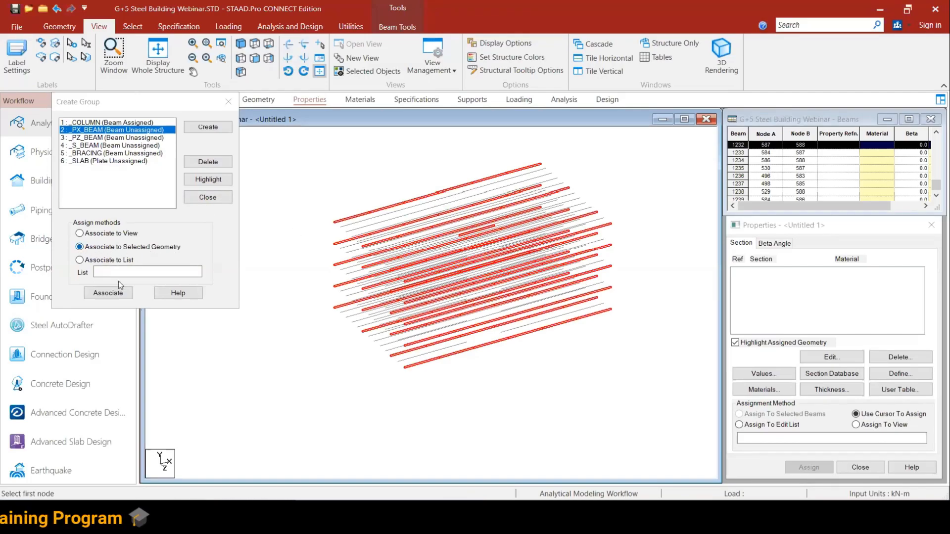
left_click(112, 291)
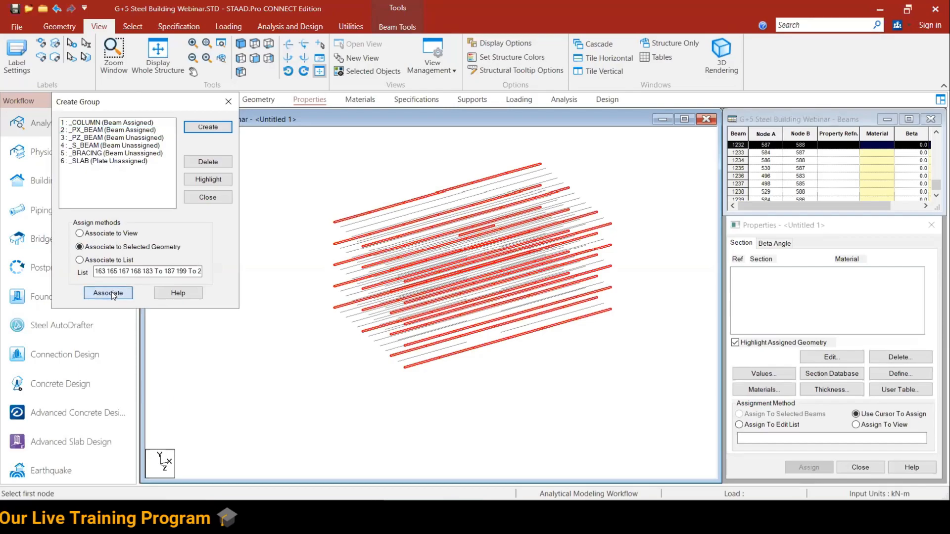
Step: Select the nine intermediate beam lines between the main beams in plan view and associate them with the S_BEAM group
left_click(130, 138)
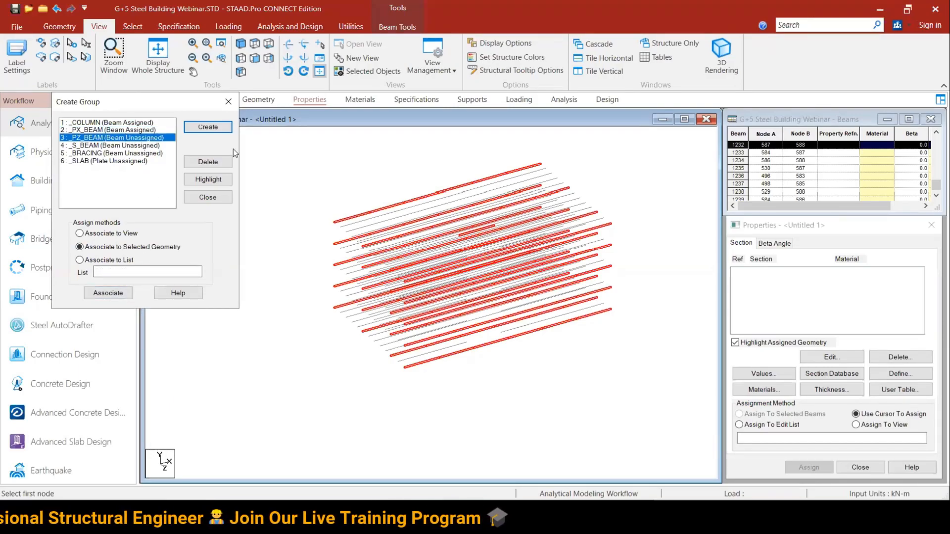
left_click(376, 181)
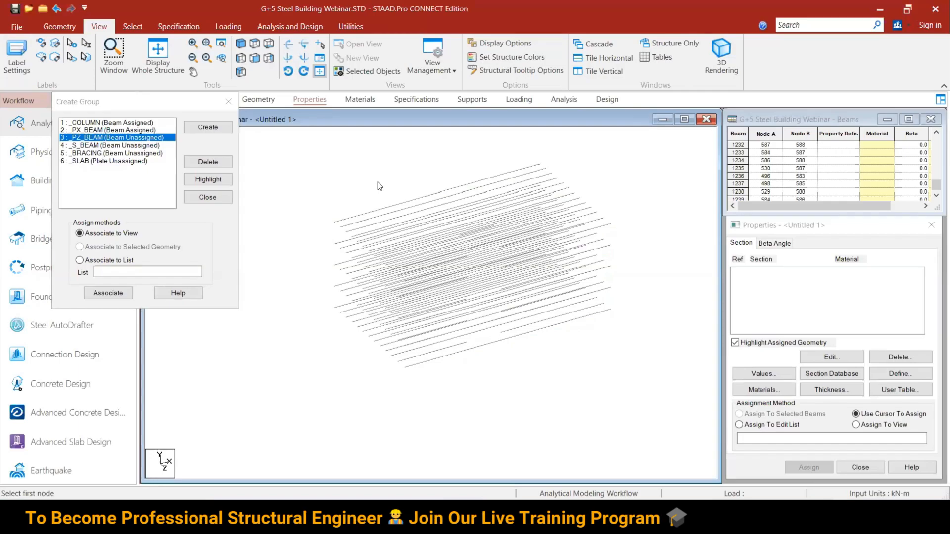
left_click(113, 146)
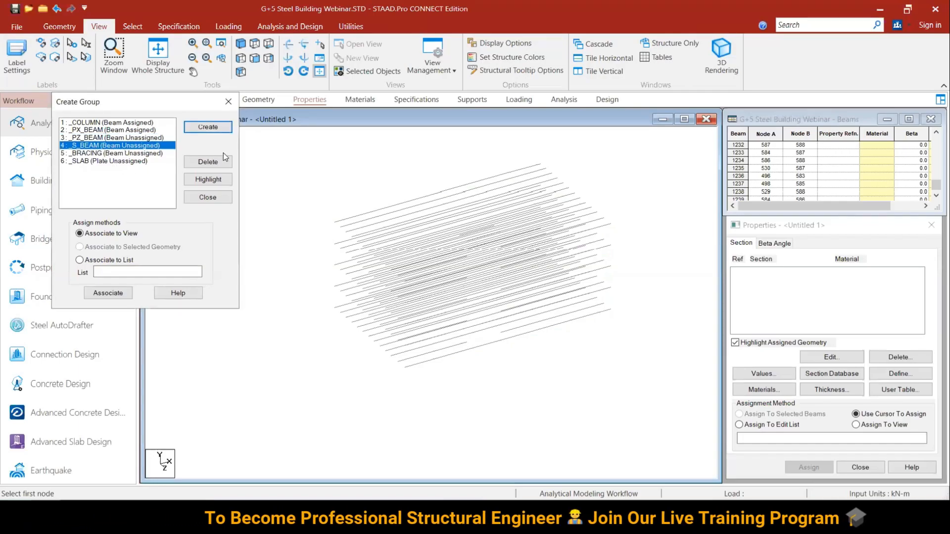
left_click(254, 45)
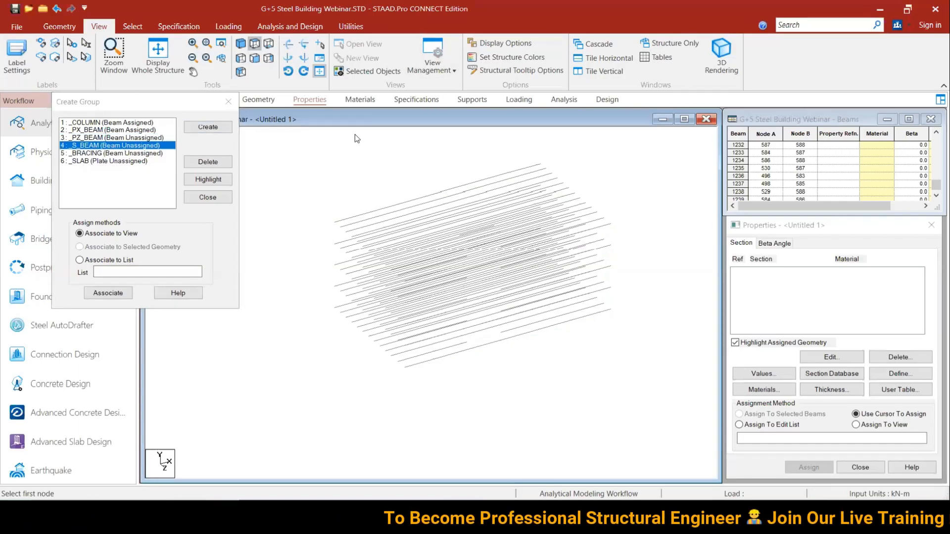
left_click_drag(276, 176, 660, 240)
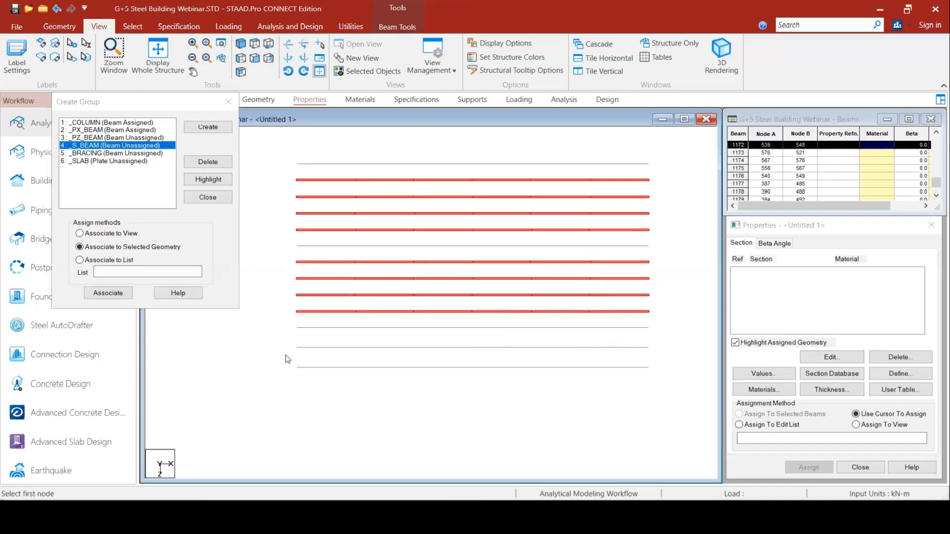
left_click_drag(682, 353, 681, 352)
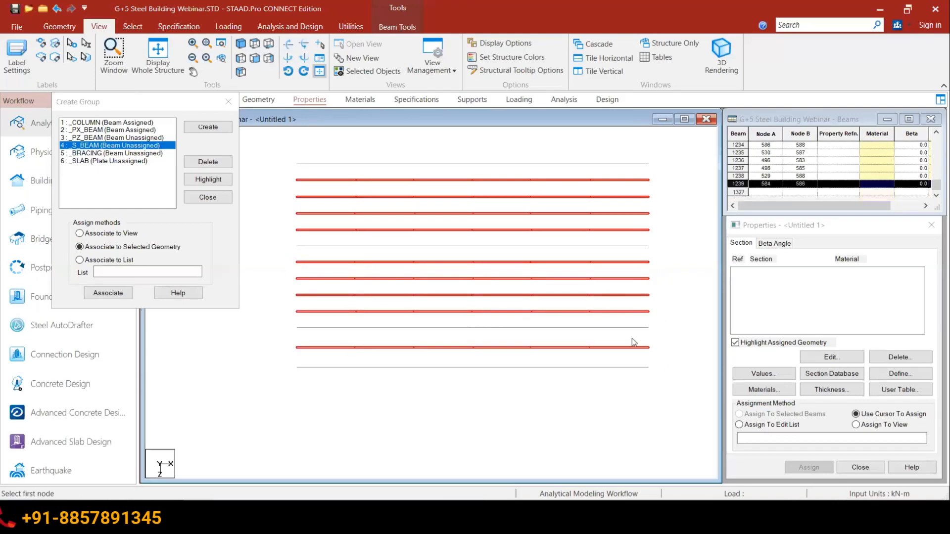
left_click(254, 44)
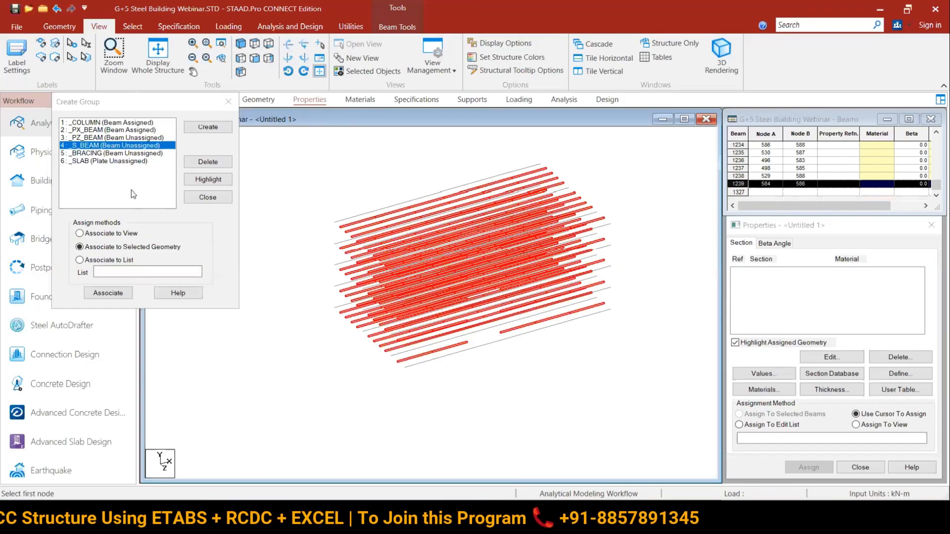
left_click(103, 289)
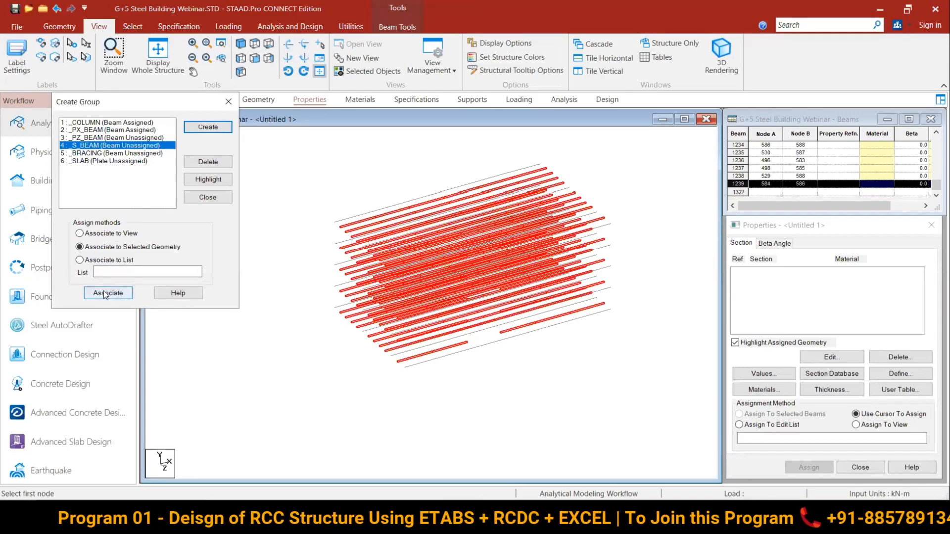
left_click(417, 143)
Step: Display the whole structure, select all beams parallel to Z, and associate them with the PZ_BEAM group
left_click(171, 50)
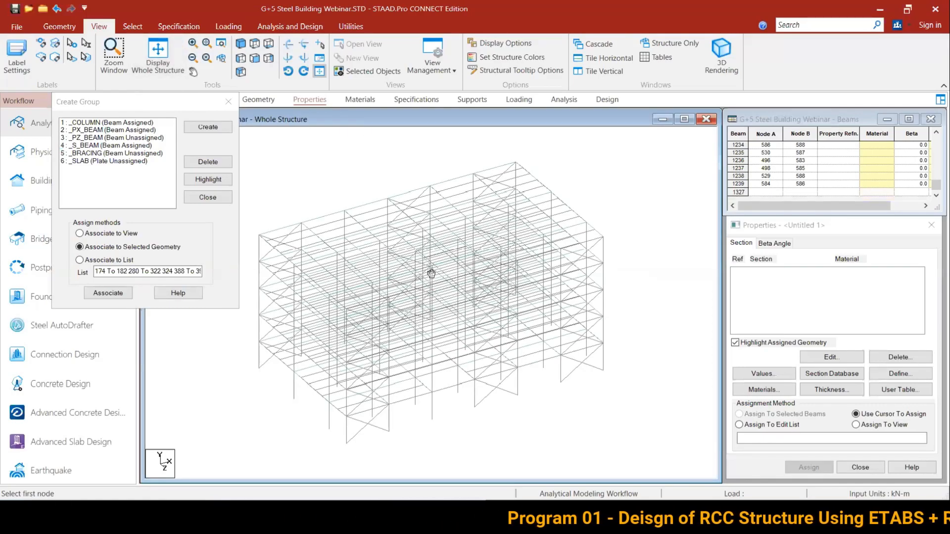
middle_click_drag(432, 274, 462, 276)
left_click(133, 26)
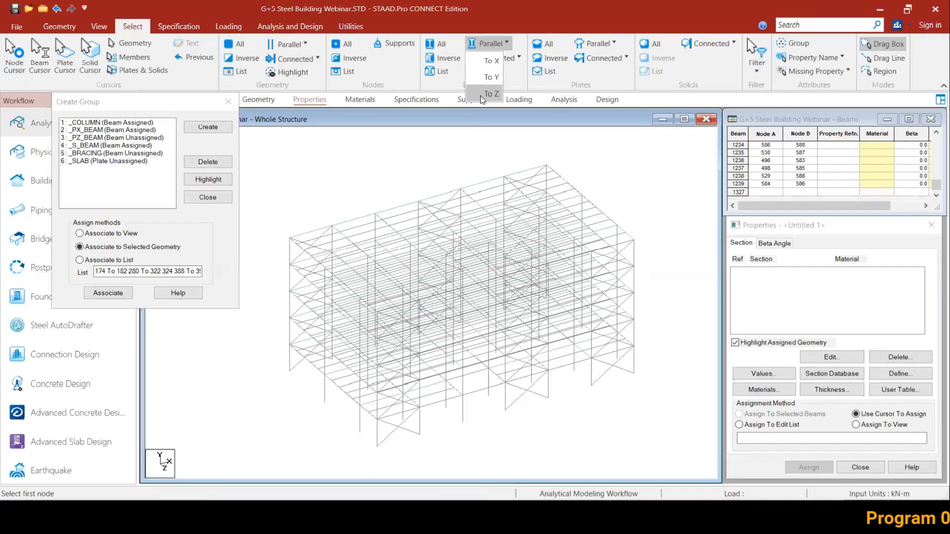
left_click(484, 95)
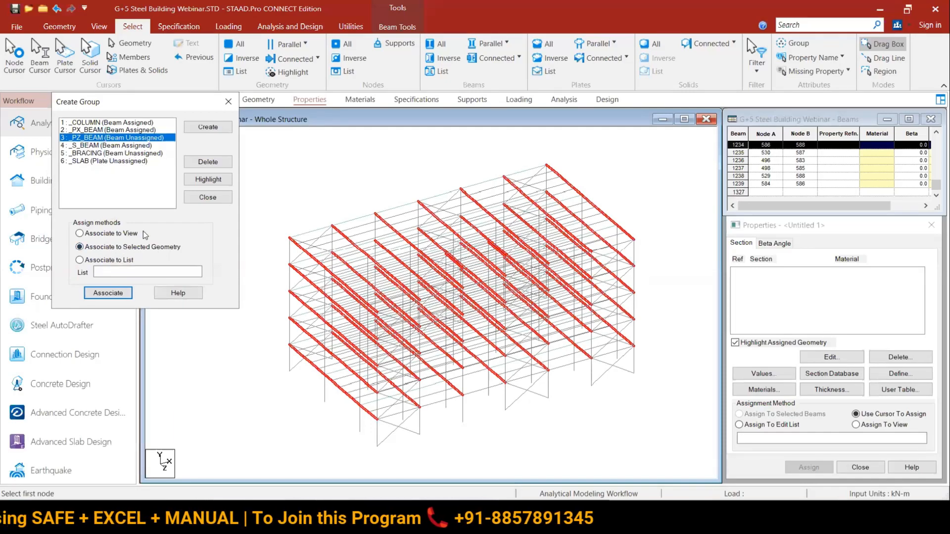
left_click(108, 293)
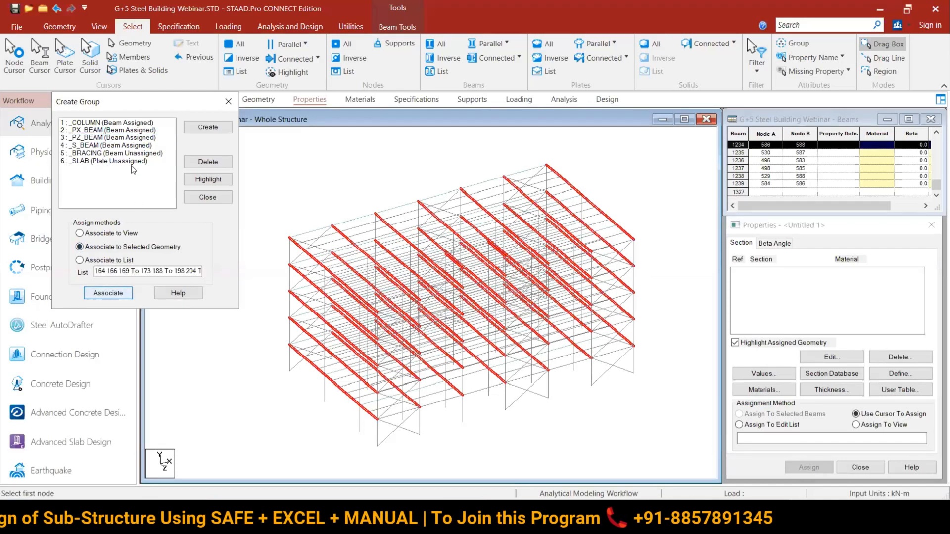
Step: Select the diagonal braces by inverting a selection of all beams parallel to X, Y and Z, and associate them with the BRACING group
left_click(114, 153)
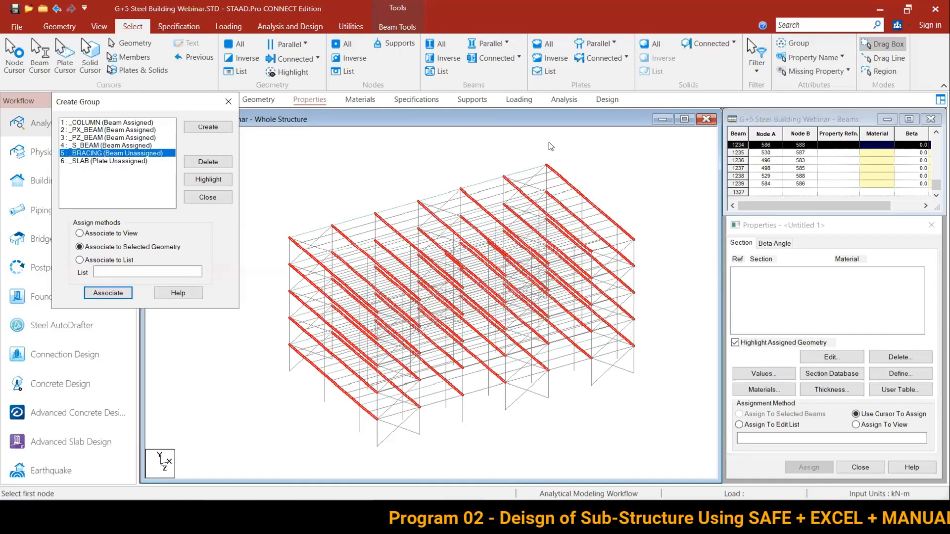
left_click(492, 61)
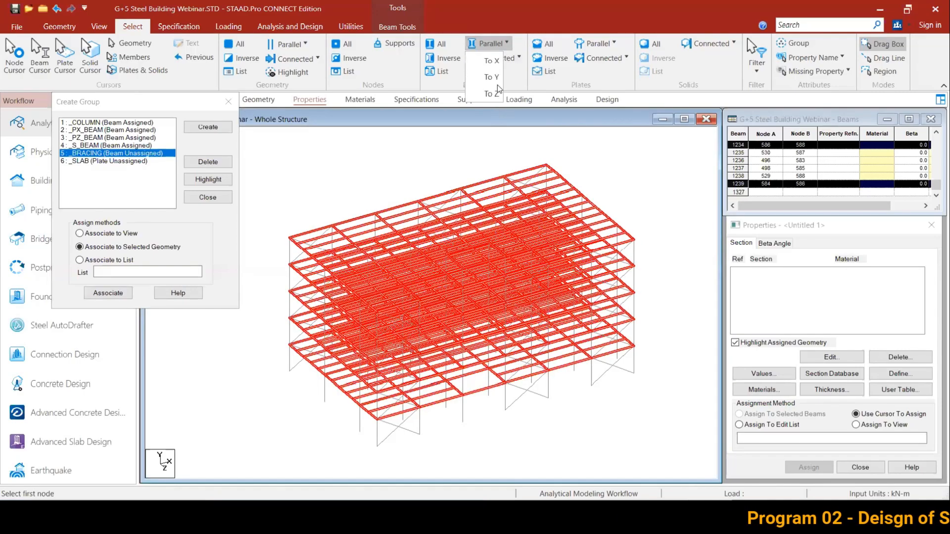
left_click(489, 93)
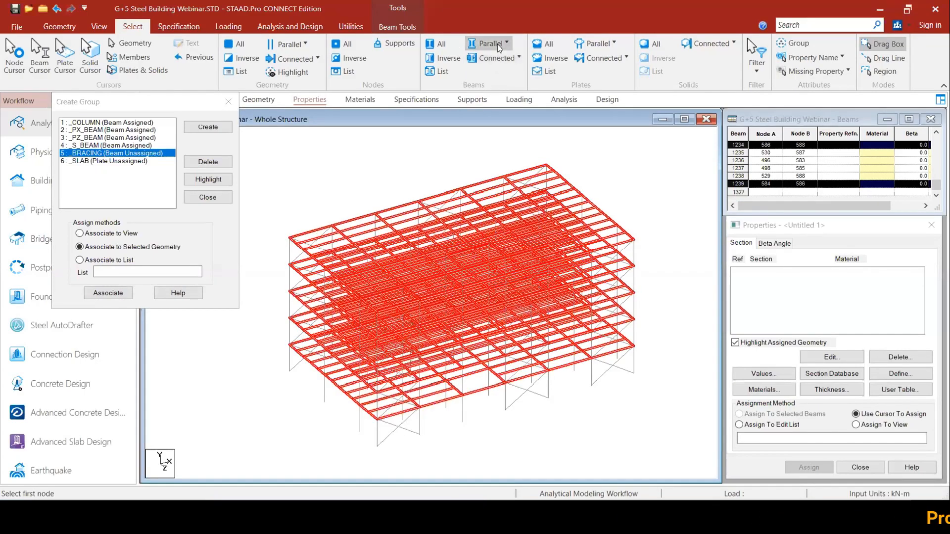
left_click(488, 78)
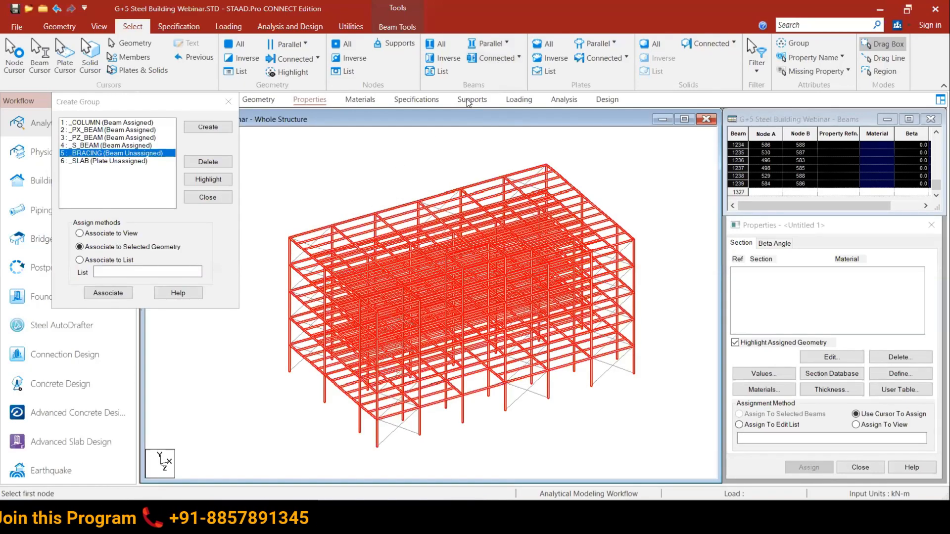
left_click(444, 58)
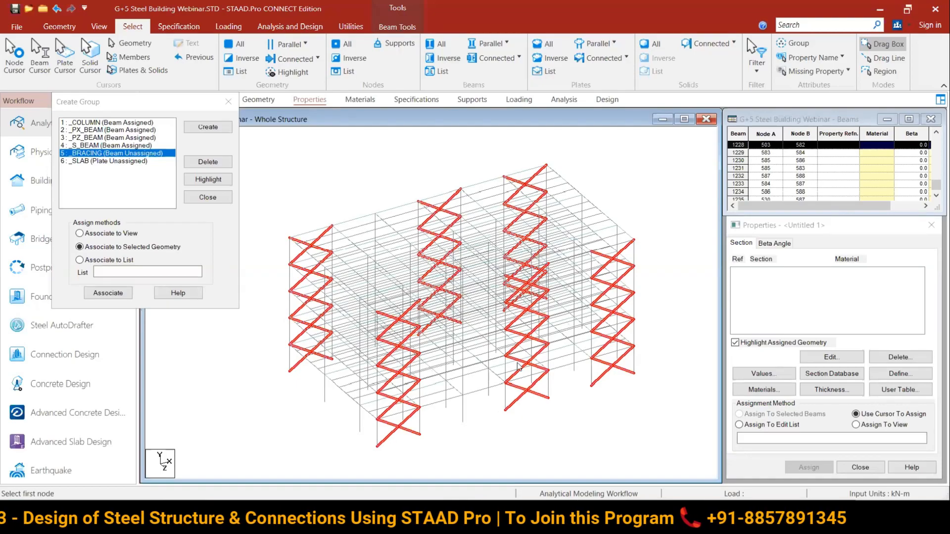
left_click(113, 294)
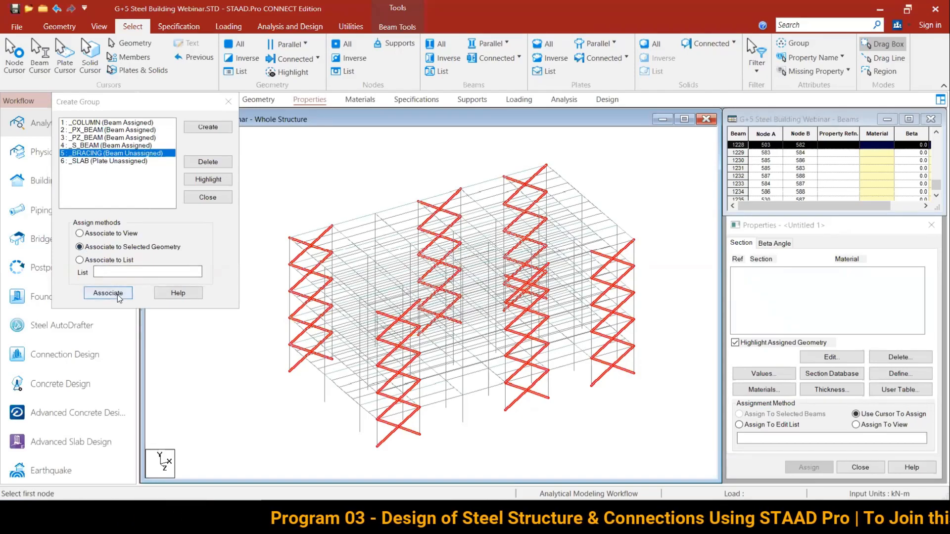
left_click(325, 193)
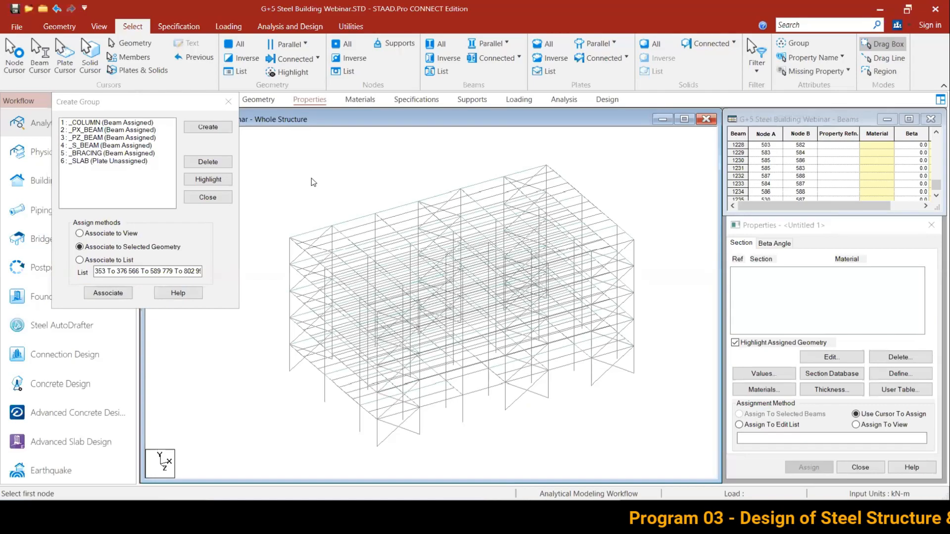
Step: Select all plates and associate them with the SLAB group
left_click(86, 161)
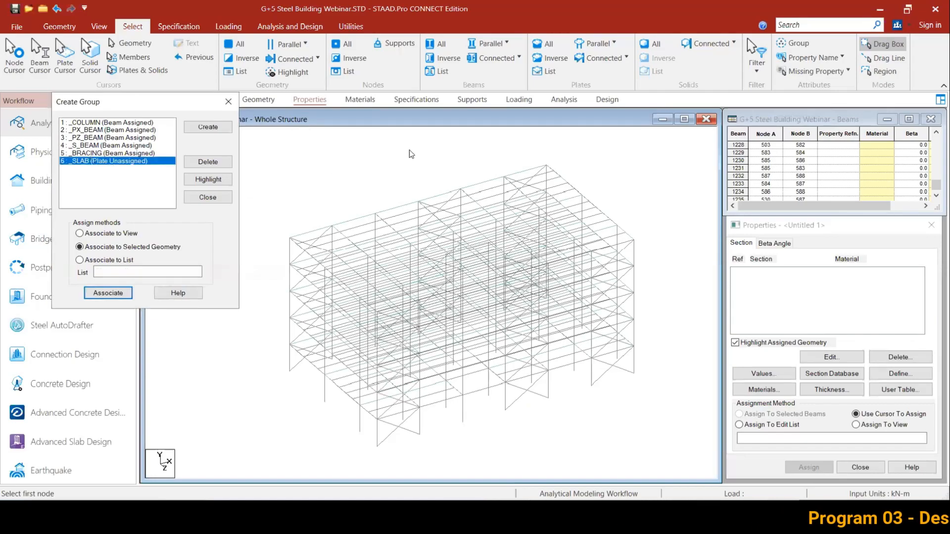
left_click(546, 44)
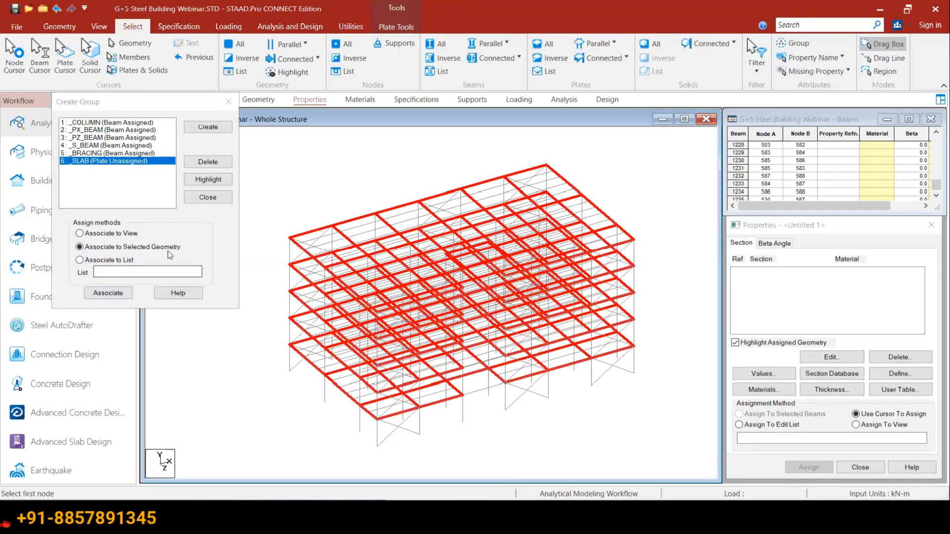
left_click(109, 293)
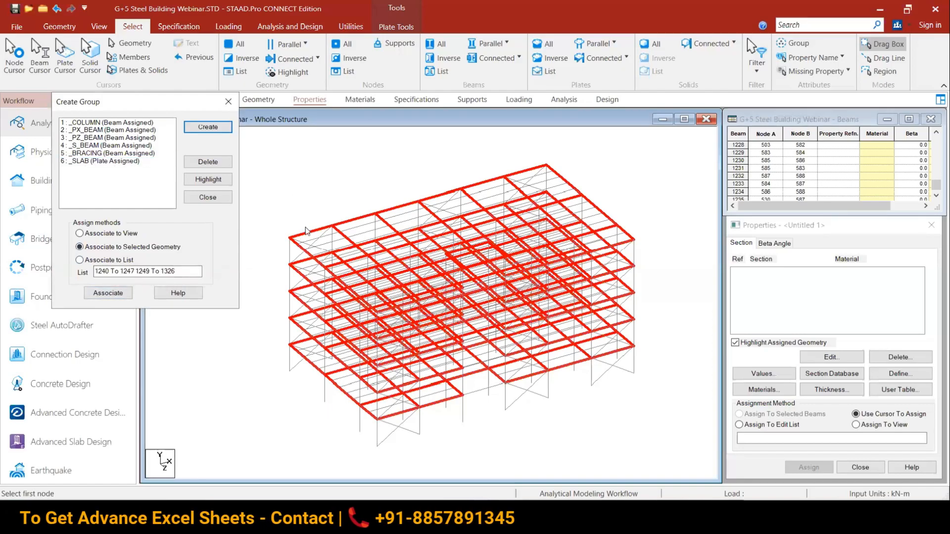
Step: Highlight the column, beam, bracing and slab groups one after another to check their assigned members and plates
left_click(102, 123)
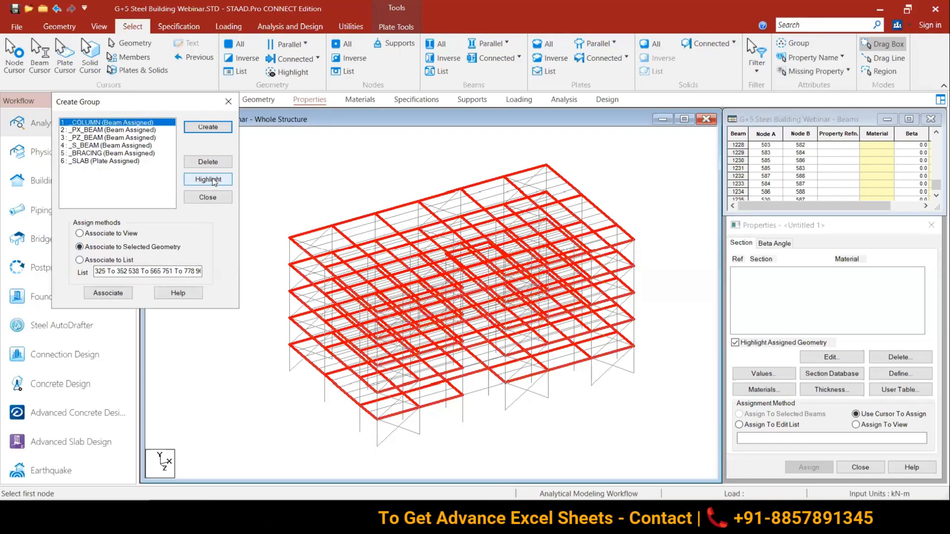
left_click(213, 181)
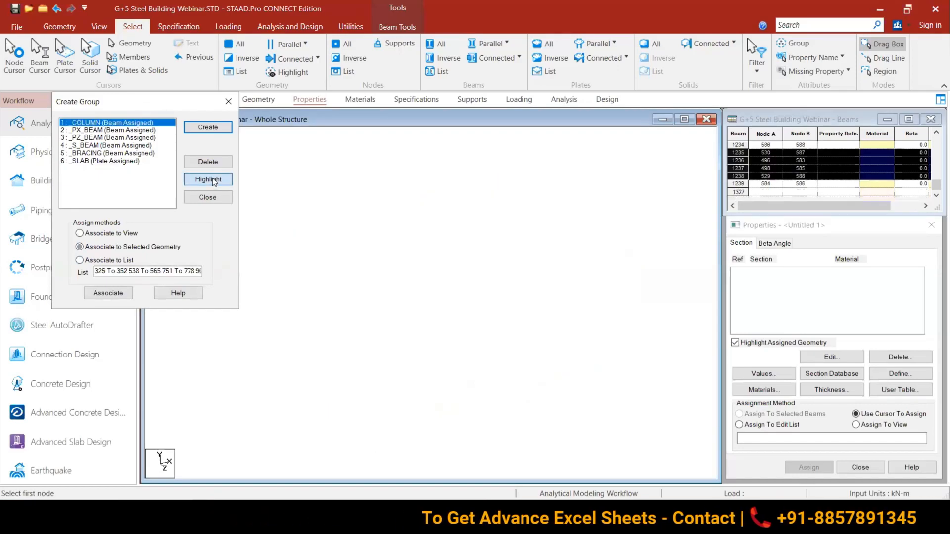
left_click(90, 130)
left_click(201, 181)
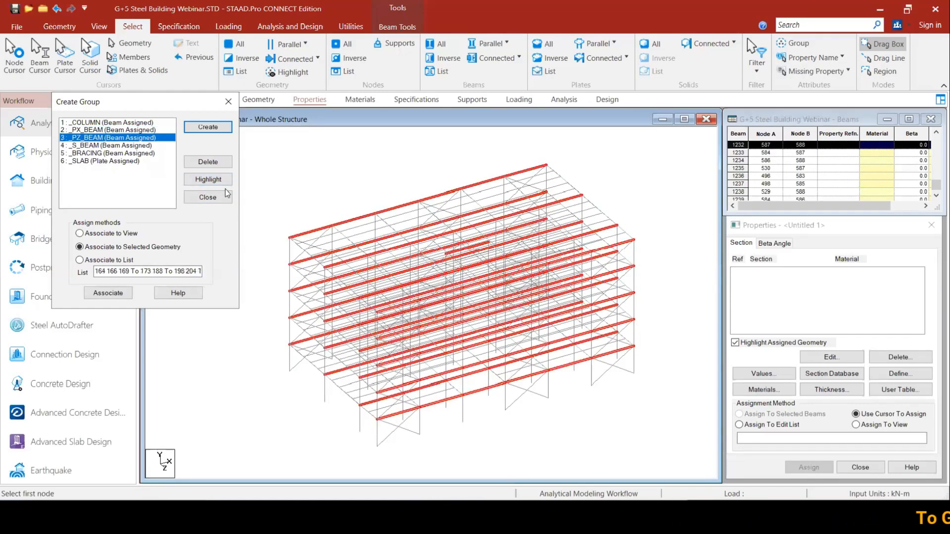
left_click(203, 181)
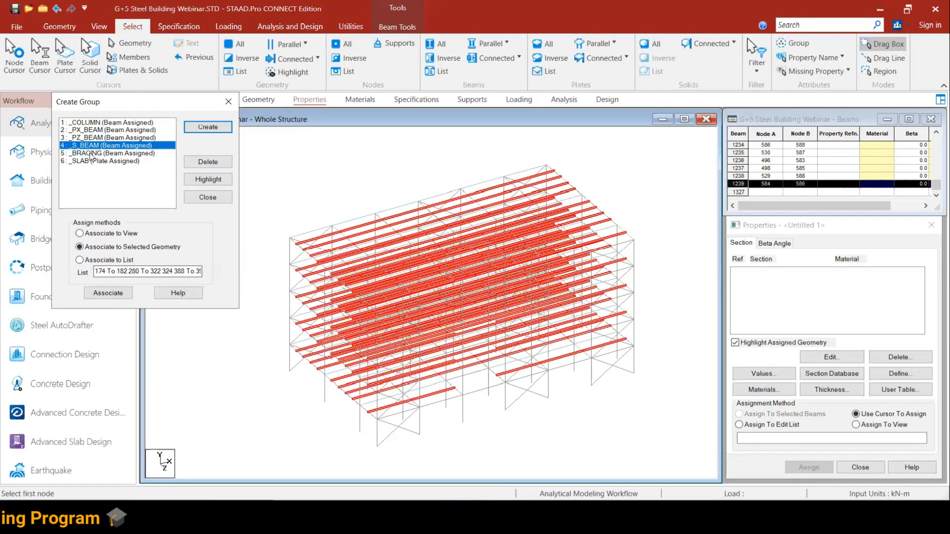
left_click(148, 153)
left_click(199, 181)
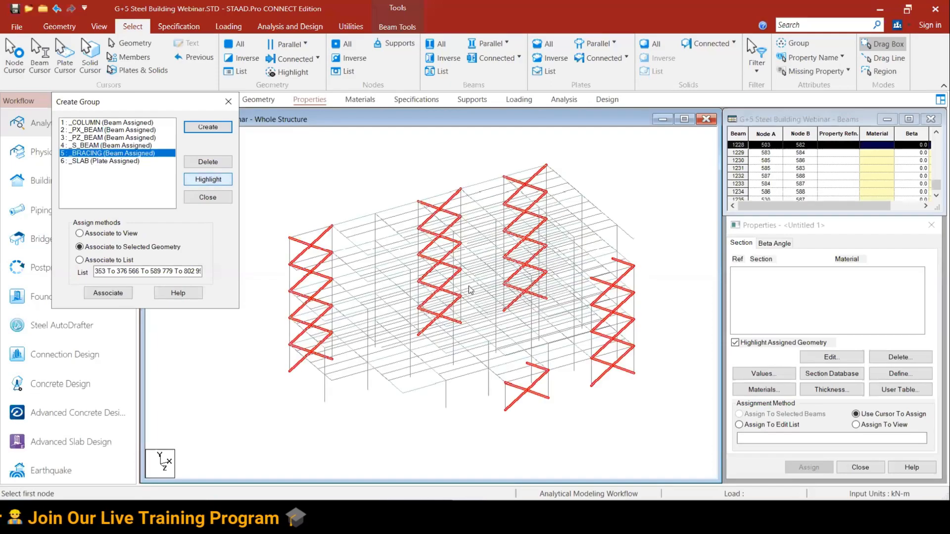
left_click(109, 163)
left_click(208, 179)
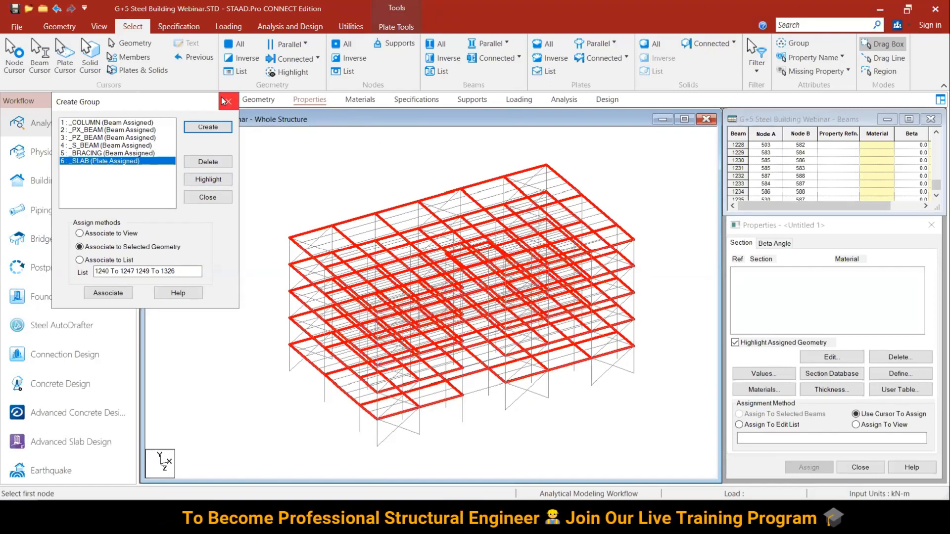
Step: Finish the group definitions and bring up the section properties of the whole structure
left_click_drag(183, 109, 150, 142)
left_click(309, 99)
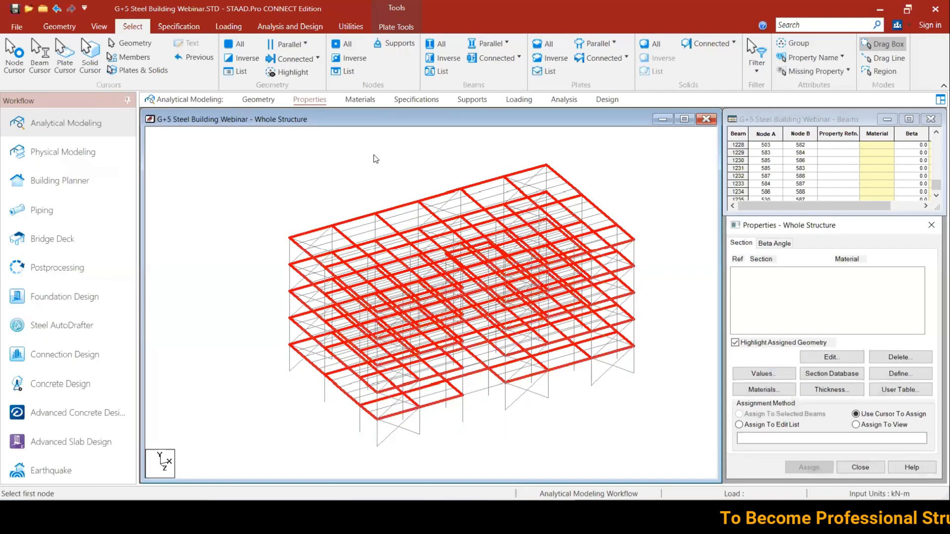
left_click(254, 99)
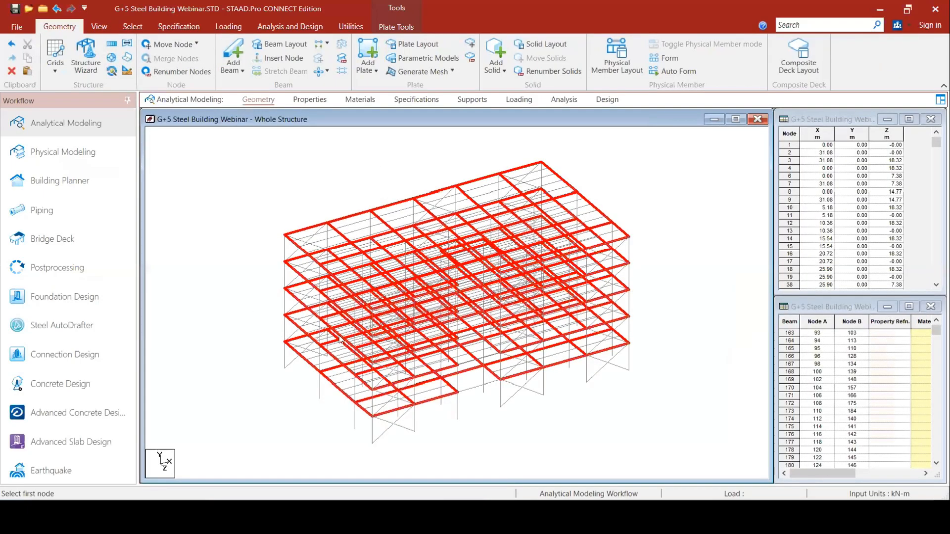
left_click(310, 100)
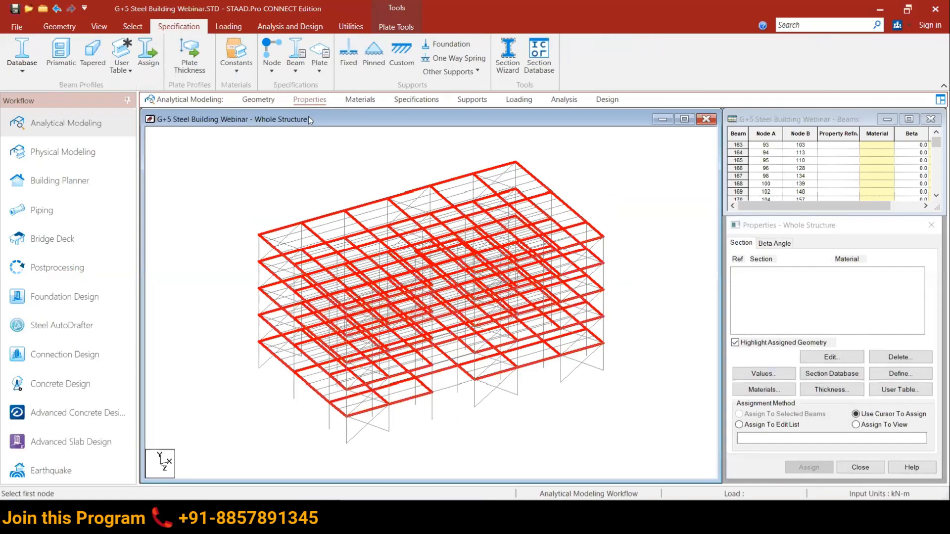
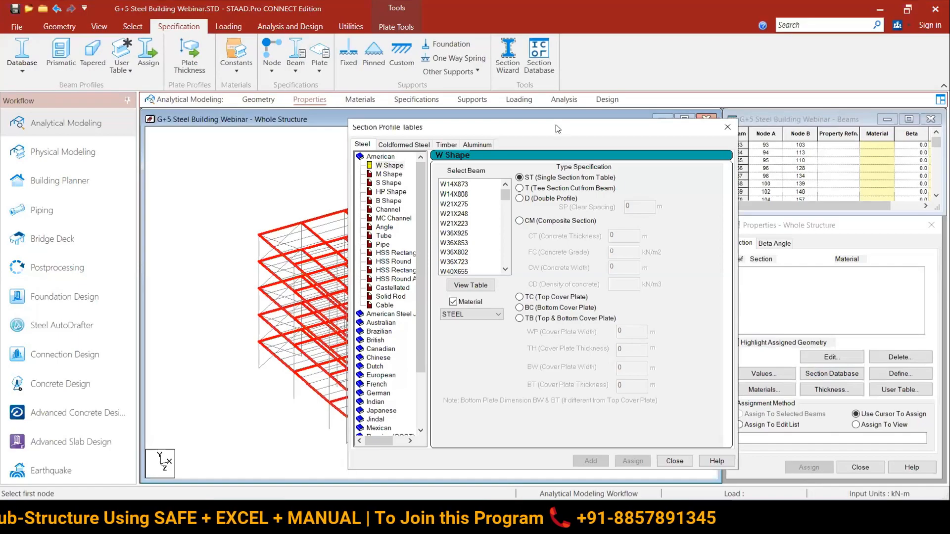
Step: Add the ISMB600 steel section from the Indian S Shape profile table as a single section
left_click_drag(561, 127, 535, 79)
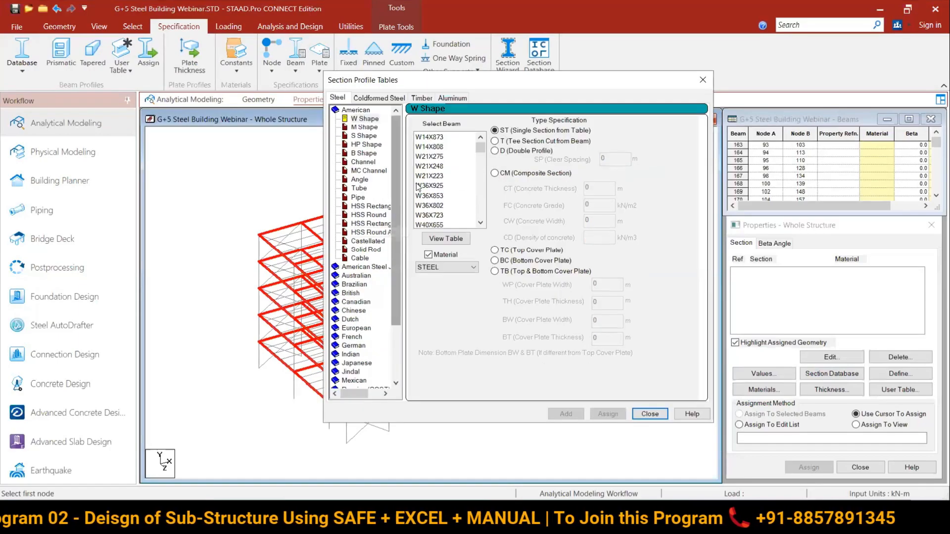
double_click(348, 110)
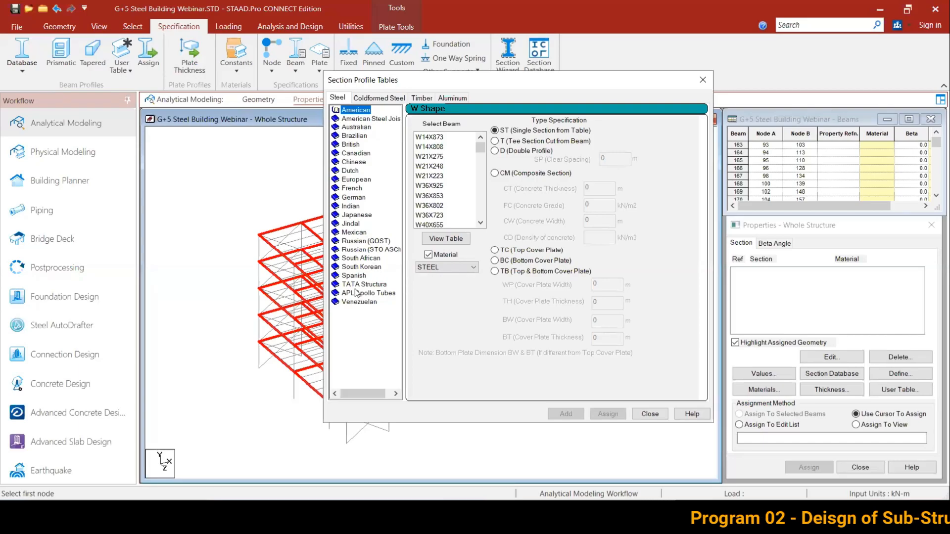
double_click(348, 207)
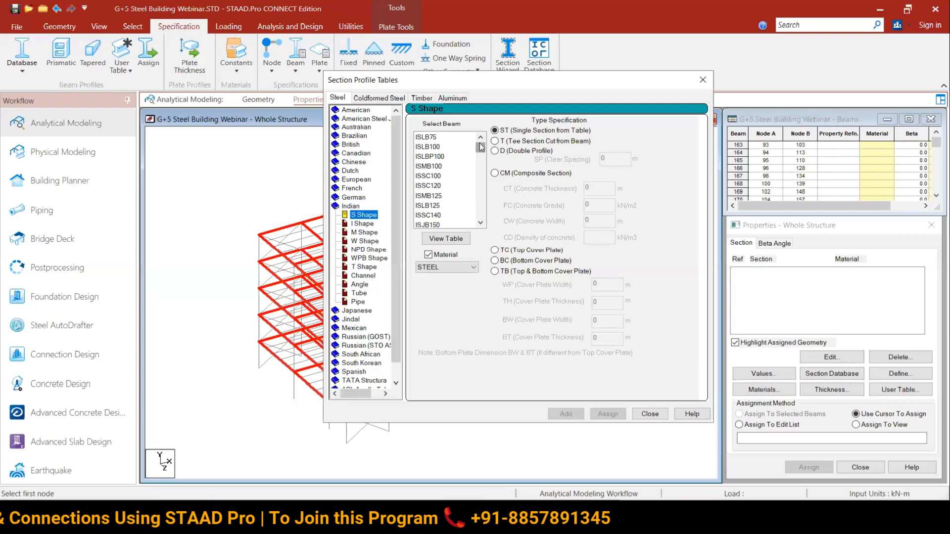
left_click_drag(479, 147, 482, 217)
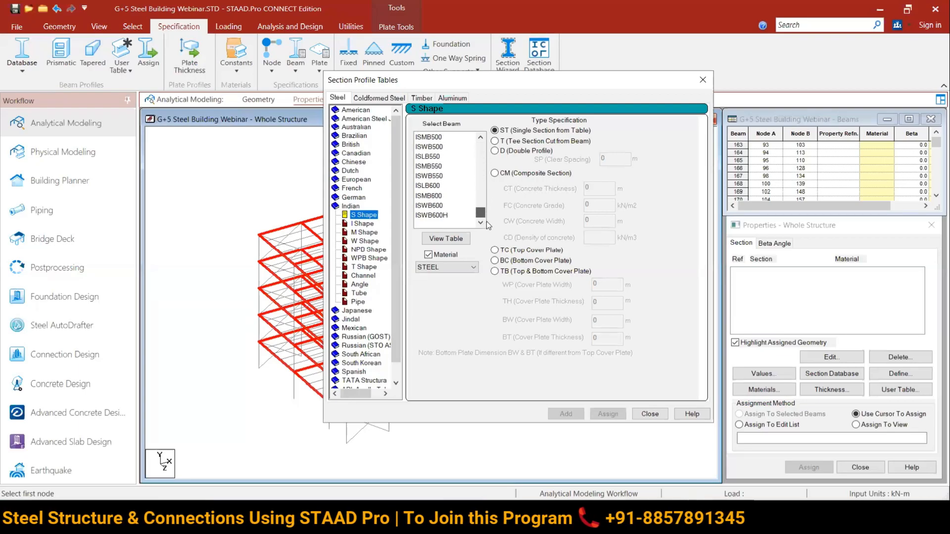
left_click(440, 196)
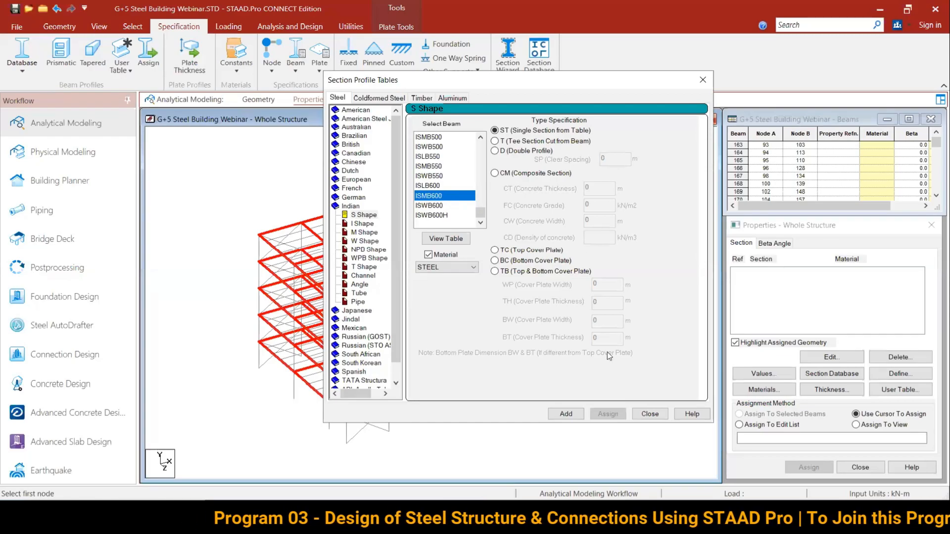
left_click(566, 413)
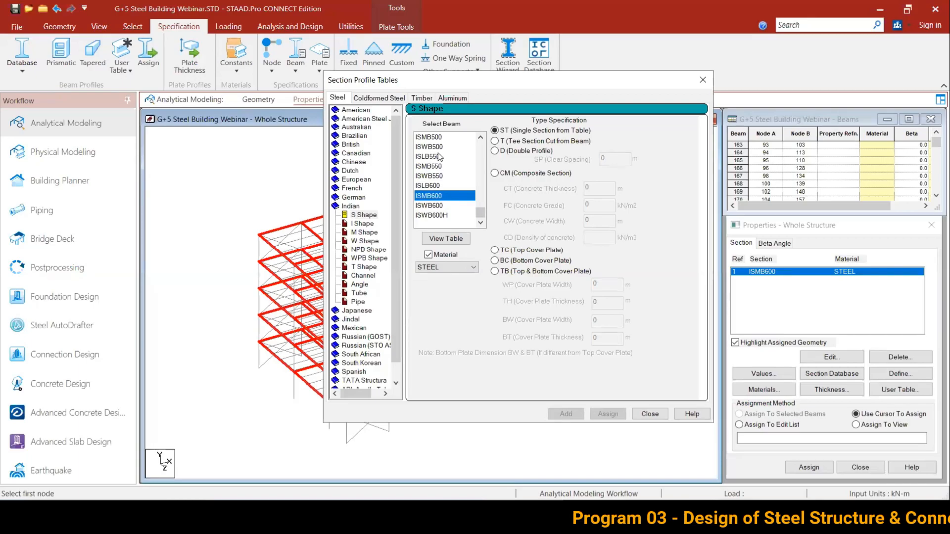
Step: Add the ISMB500, ISMB400 and ISMB250 steel sections from the Indian S Shape table
scroll(482, 163, "up", 3)
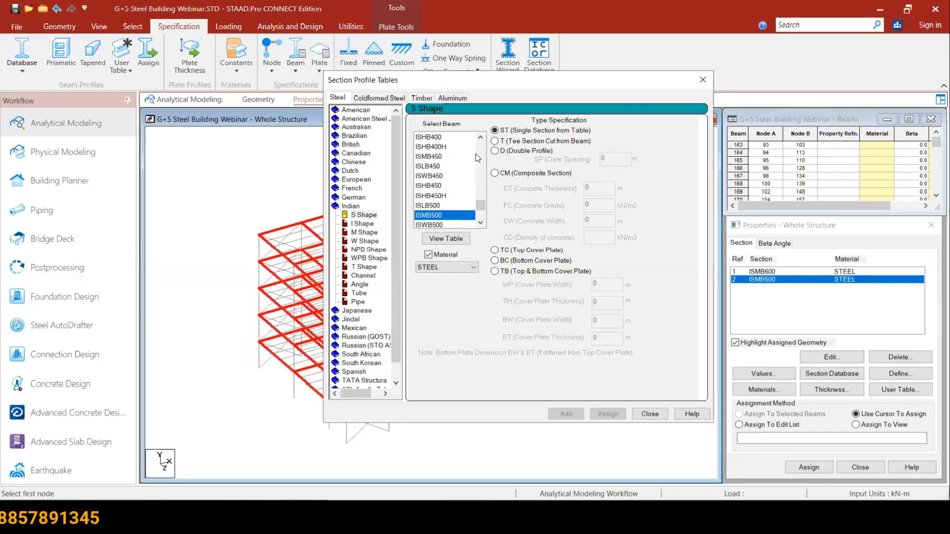
scroll(445, 178, "up", 3)
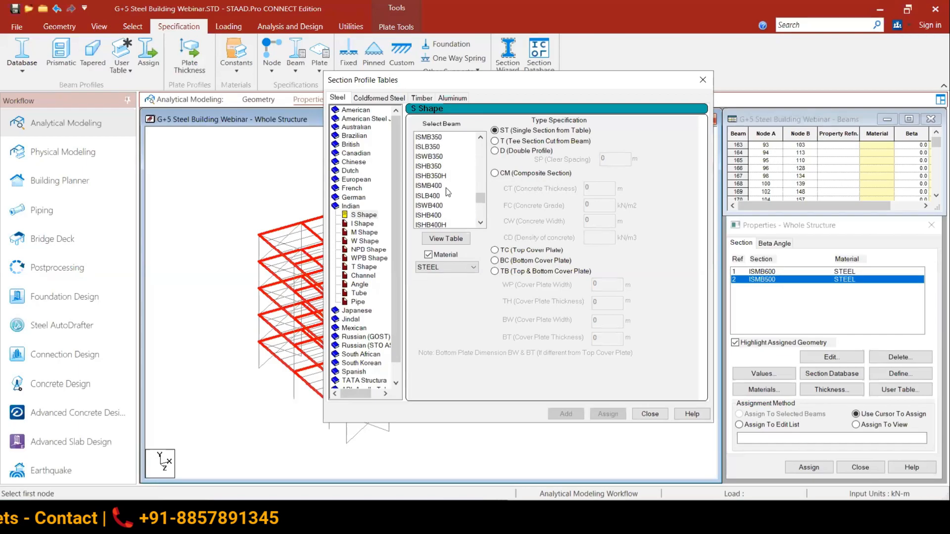
left_click(430, 185)
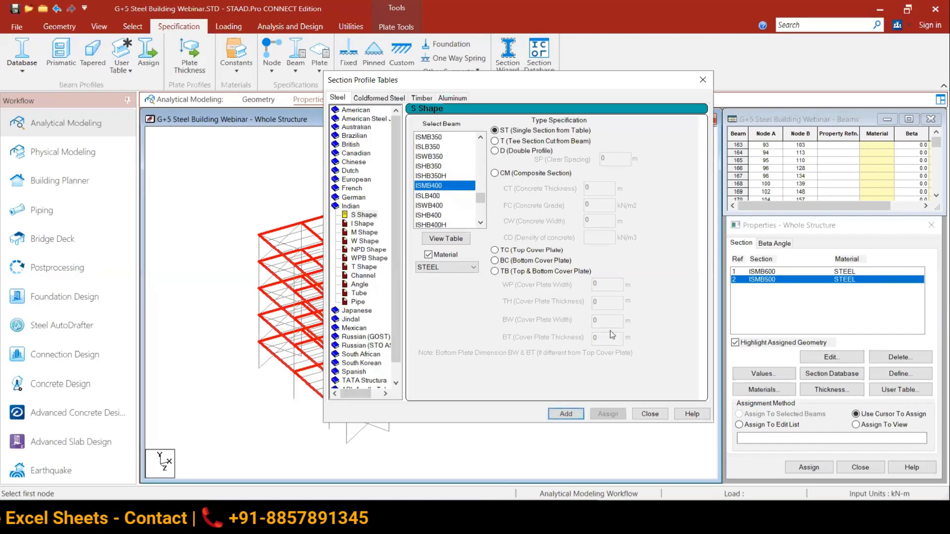
left_click(561, 415)
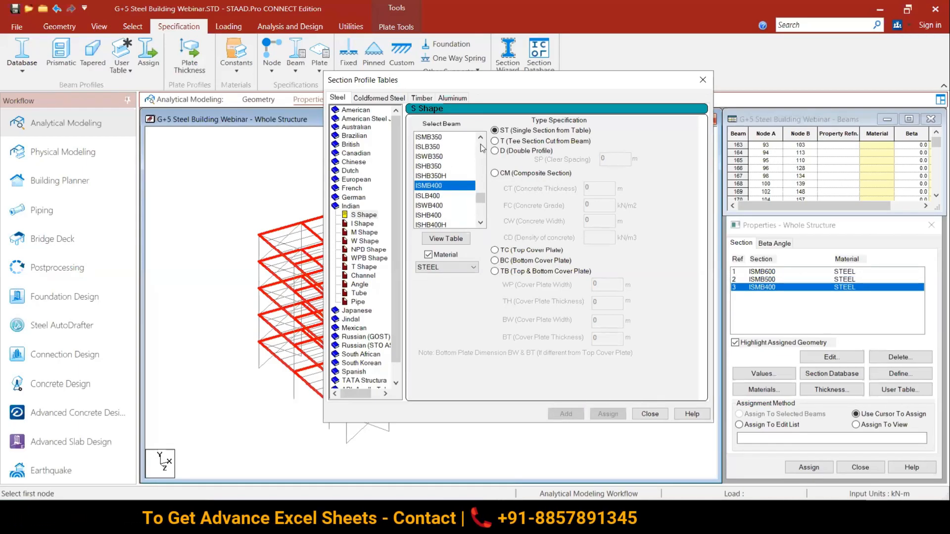
scroll(482, 147, "up", 2)
scroll(482, 149, "up", 3)
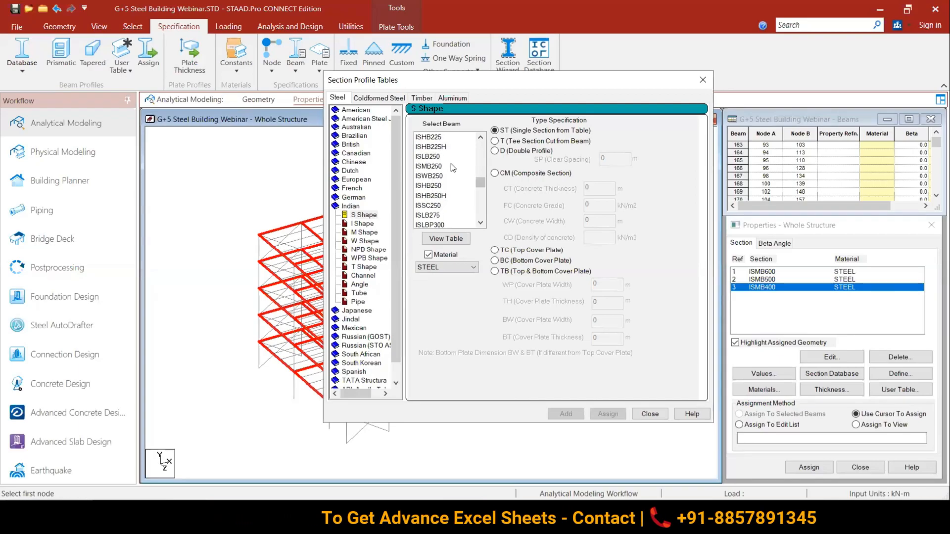
left_click(438, 167)
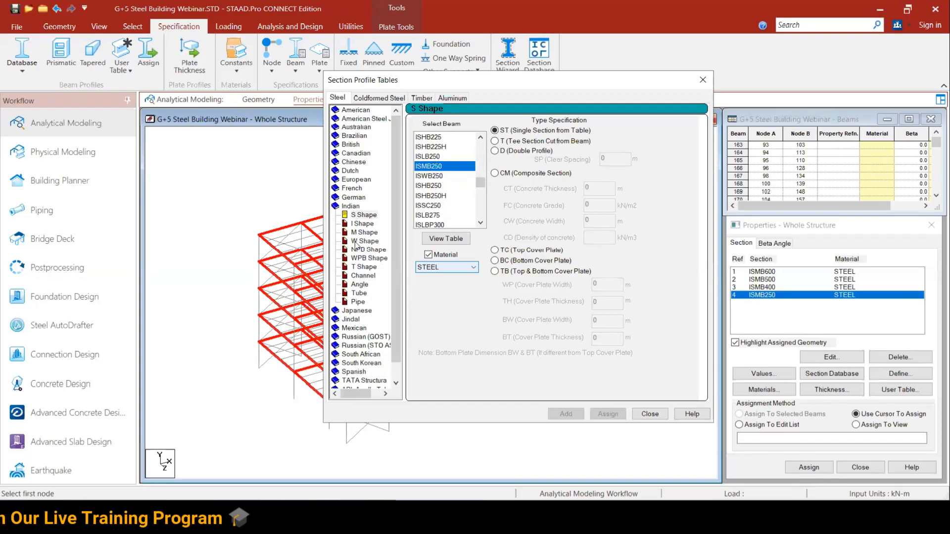
Step: Add the single ISMC250 steel section from the Indian Channel table and close the section profile tables
left_click(363, 276)
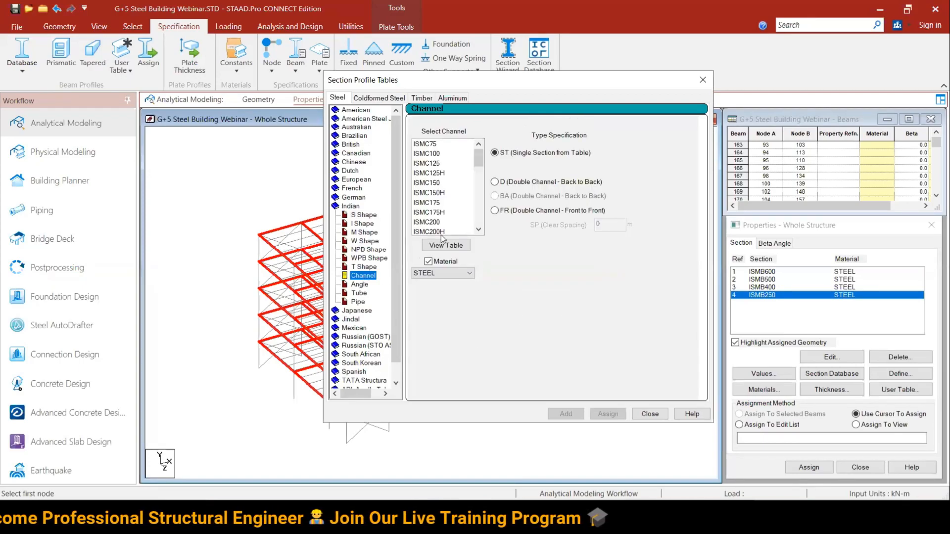
left_click(481, 210)
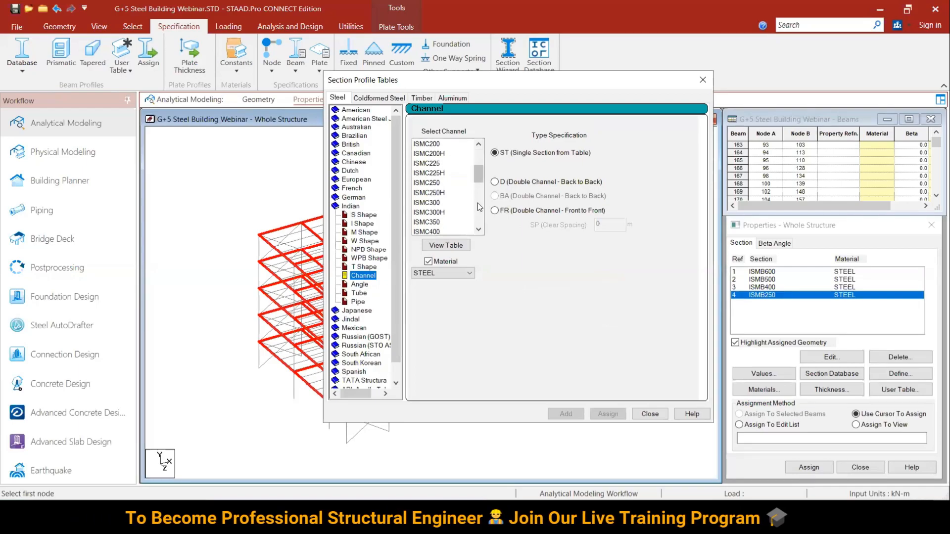
left_click(418, 183)
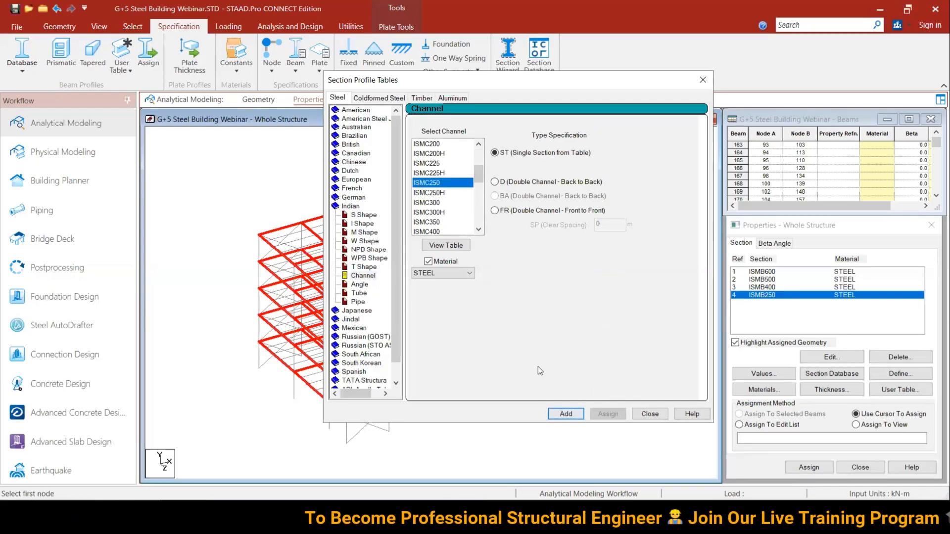
left_click(569, 415)
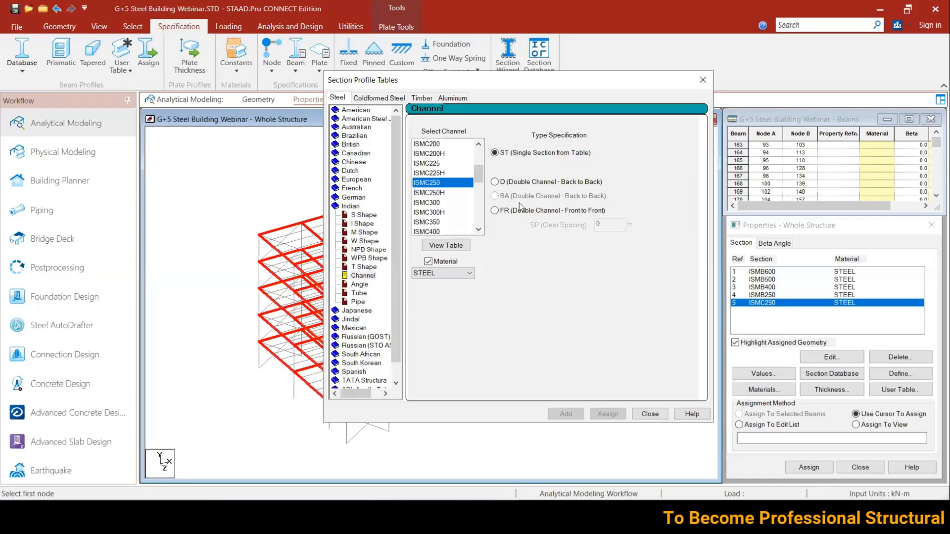
left_click(649, 414)
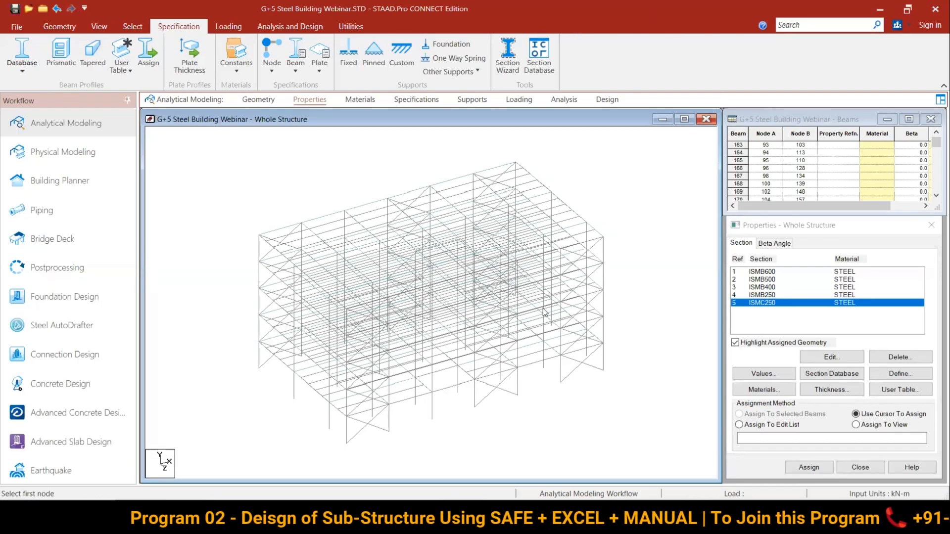
Step: Add a concrete plate thickness property of 0.1 m at all four nodes
left_click(735, 342)
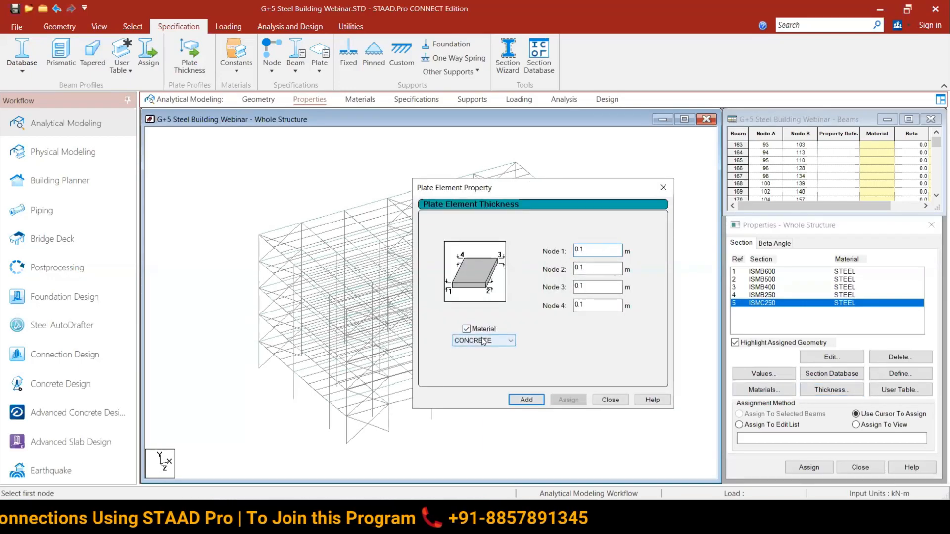
left_click(523, 400)
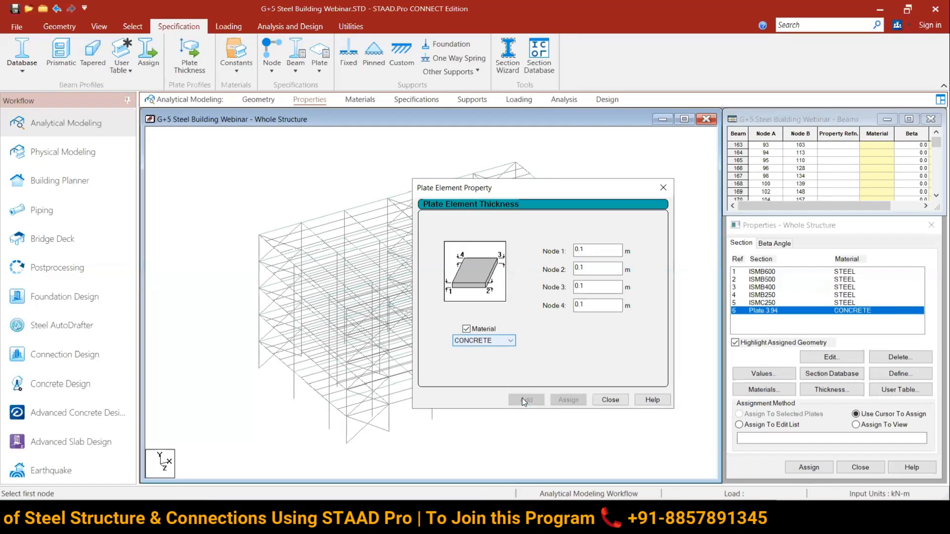
Step: Finish the plate thickness definition and bring up the list of existing groups for selection
left_click(613, 399)
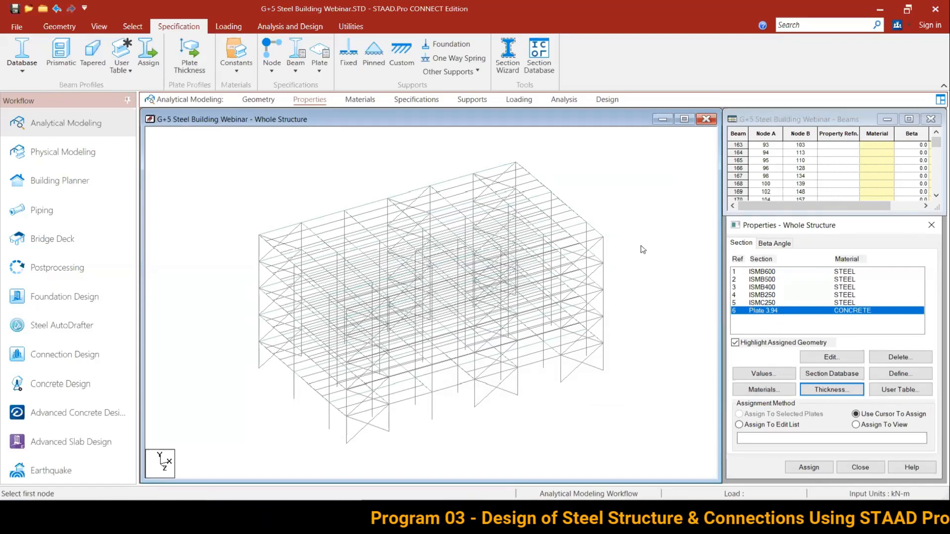
left_click(657, 269)
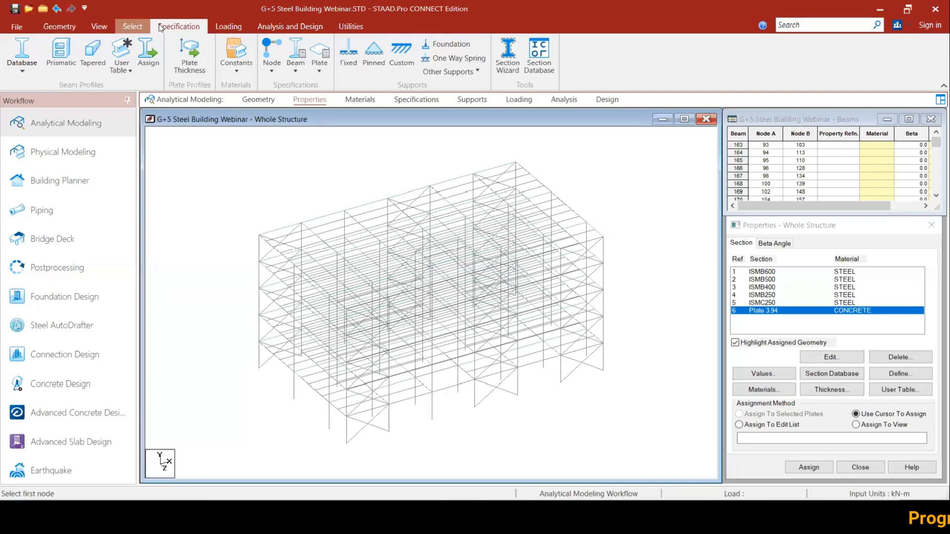
left_click(133, 26)
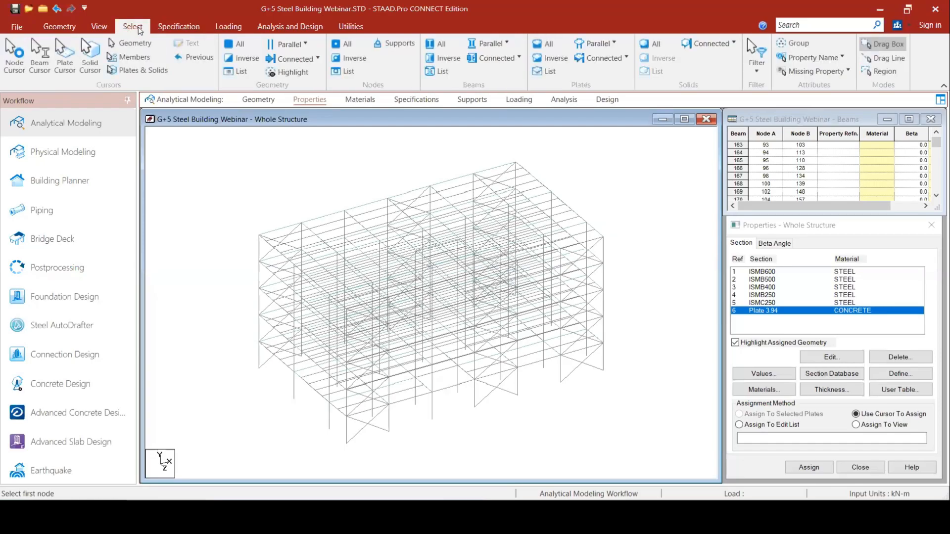
left_click(795, 44)
left_click_drag(195, 138, 123, 144)
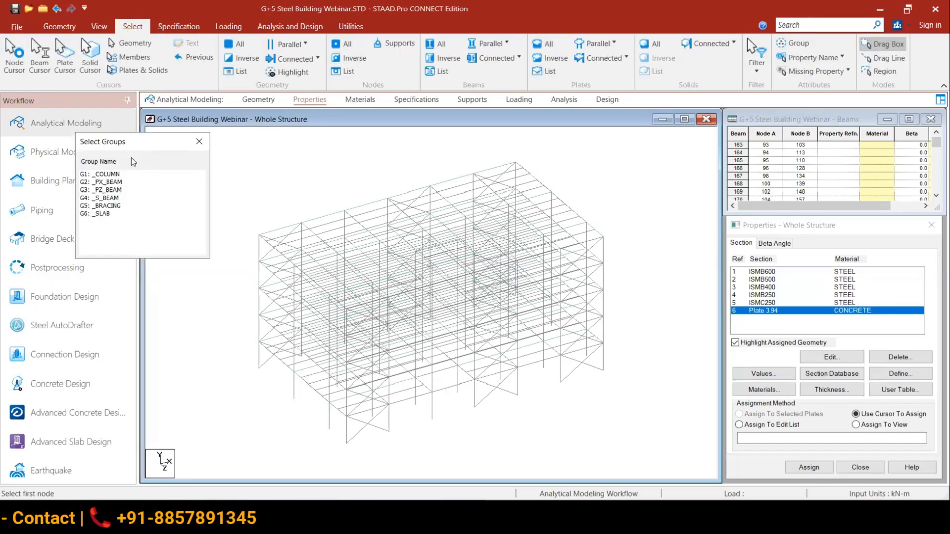
Step: Assign the ISMB600 steel section to all members of the _COLUMN group using the selected-beams method
left_click(106, 173)
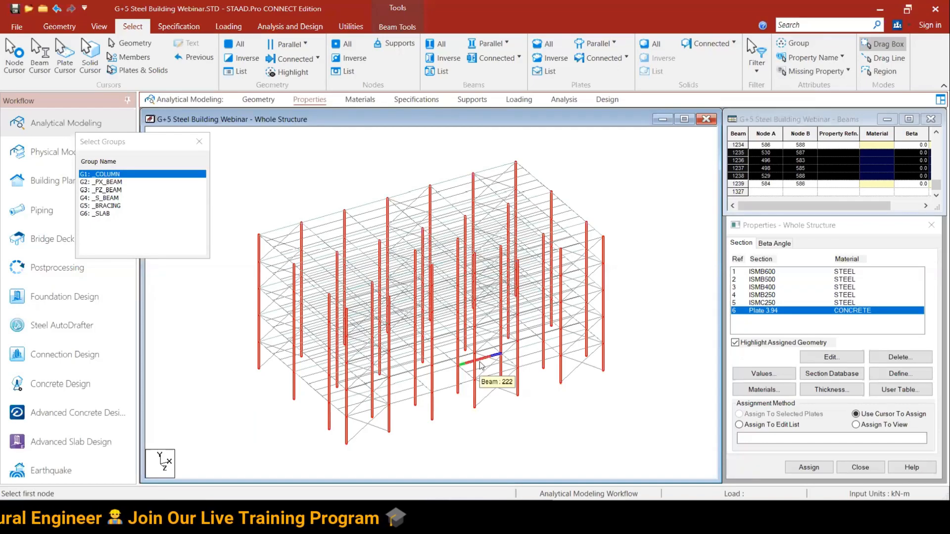
left_click(642, 212)
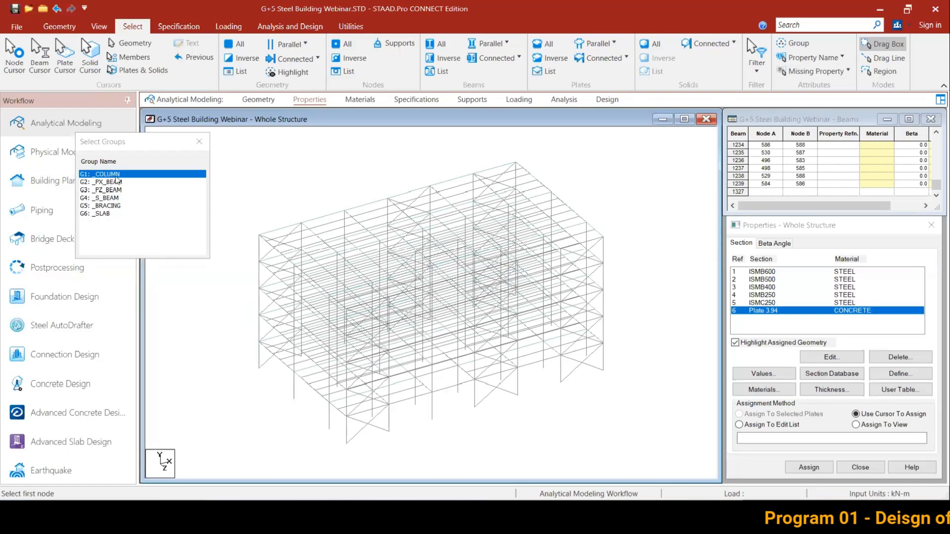
left_click(770, 271)
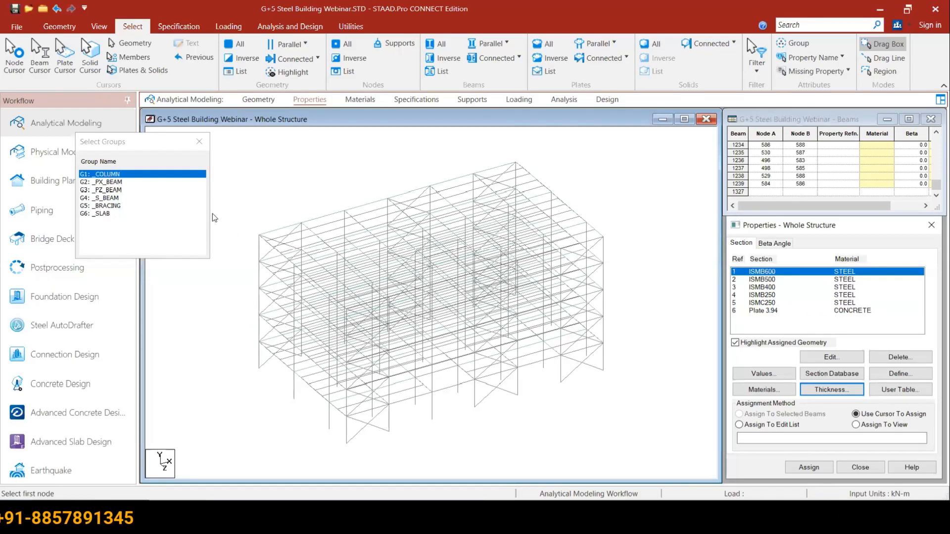
left_click(117, 176)
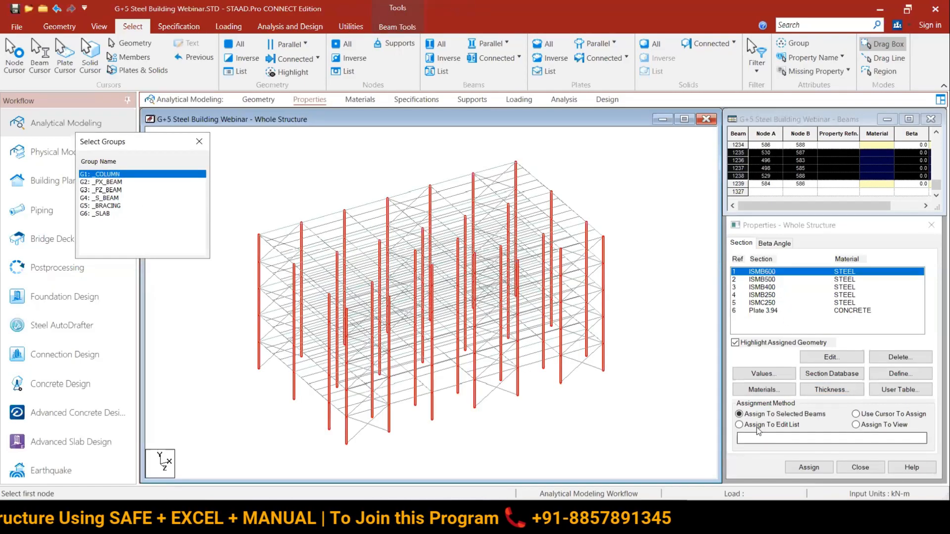
left_click(821, 466)
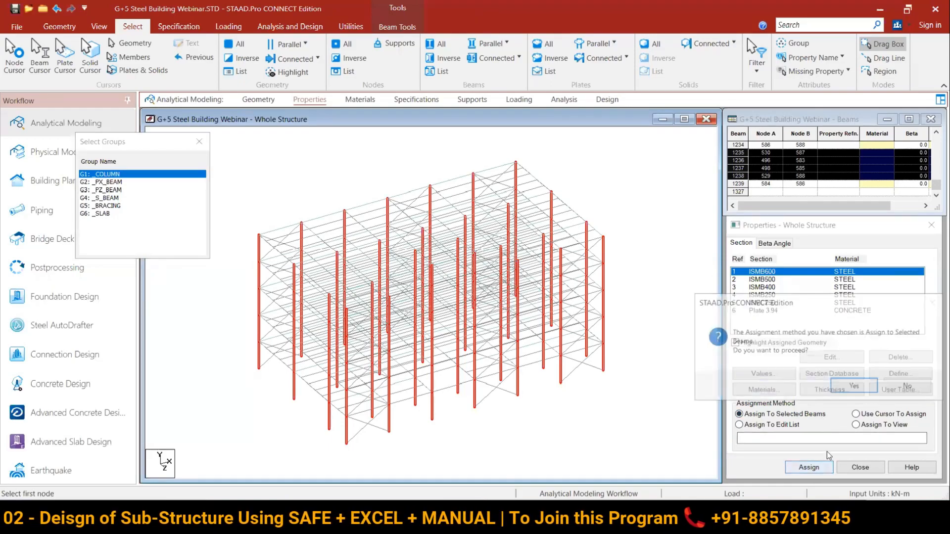
left_click(850, 387)
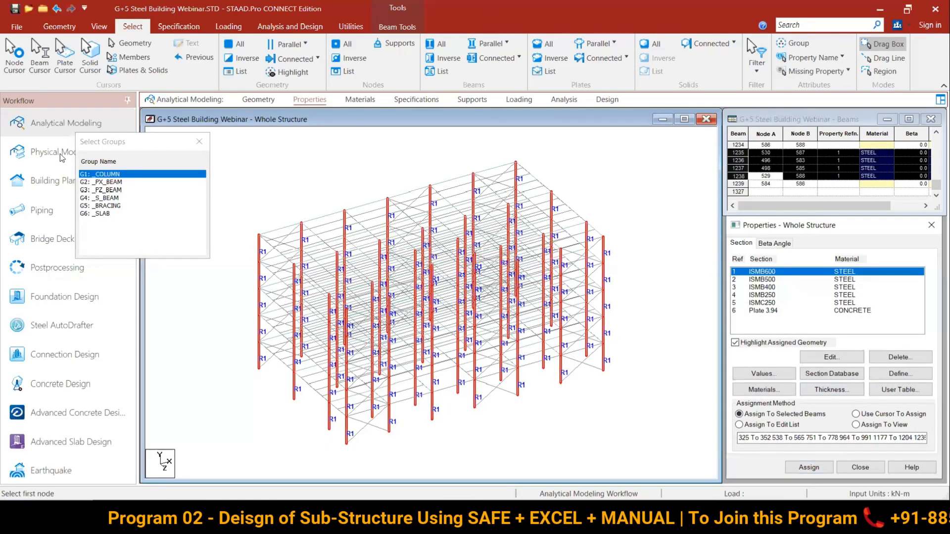
Step: Assign the ISMB500 steel section to only the members of the _PX_BEAM group
left_click(127, 182)
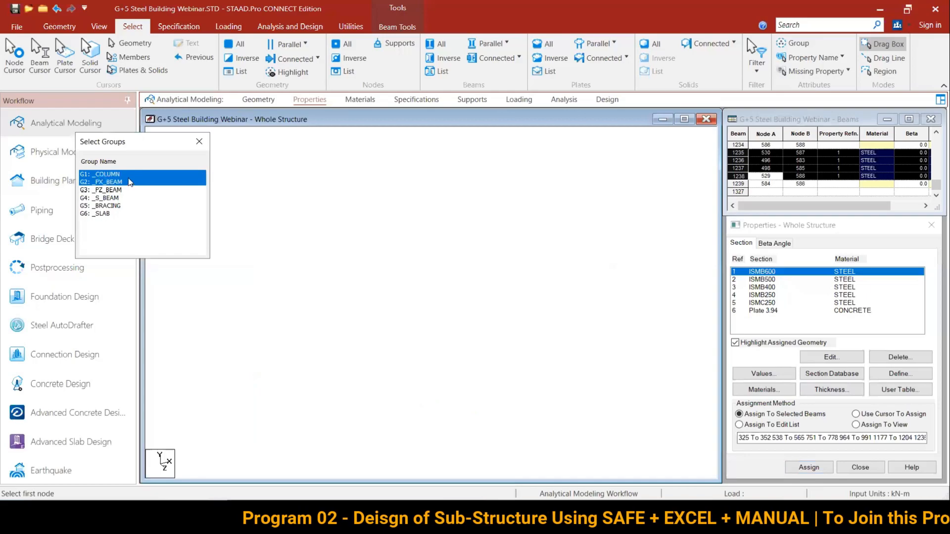
left_click(107, 182)
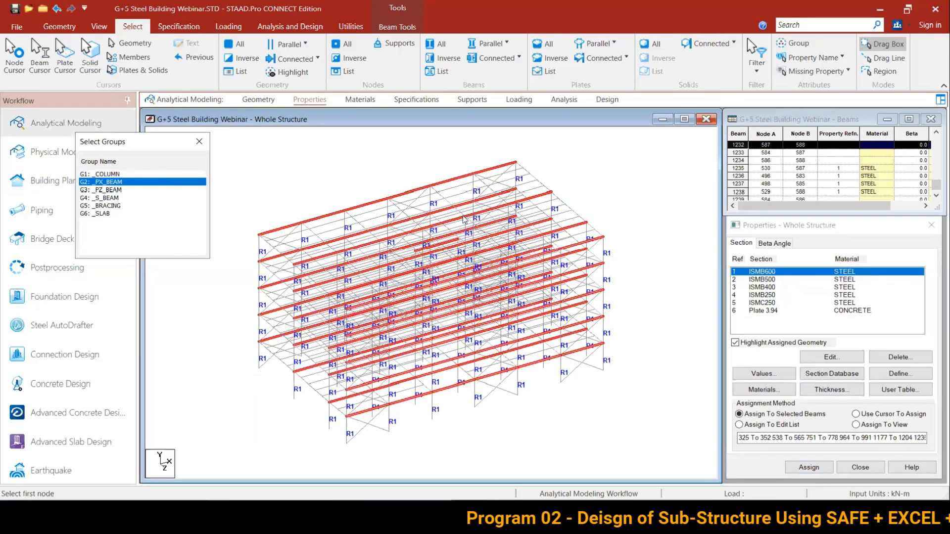
left_click(770, 280)
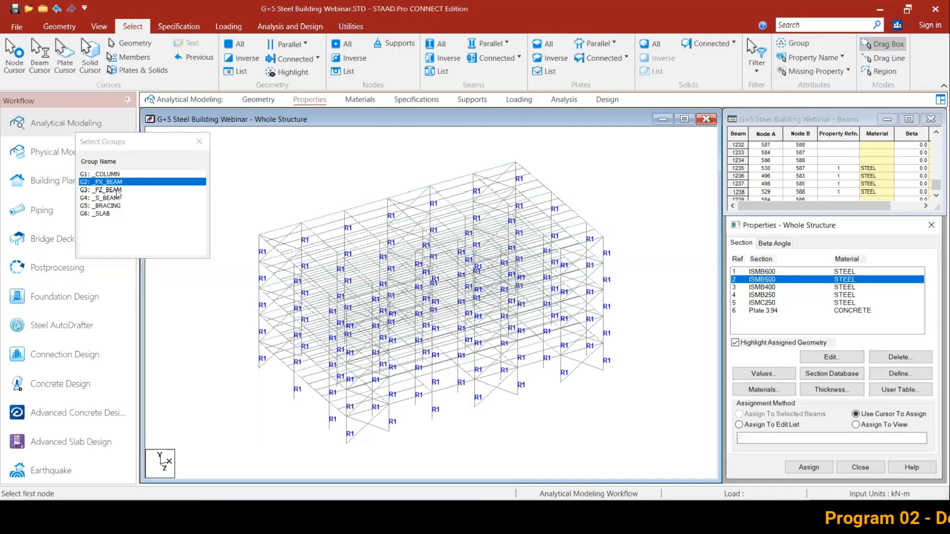
left_click(102, 190)
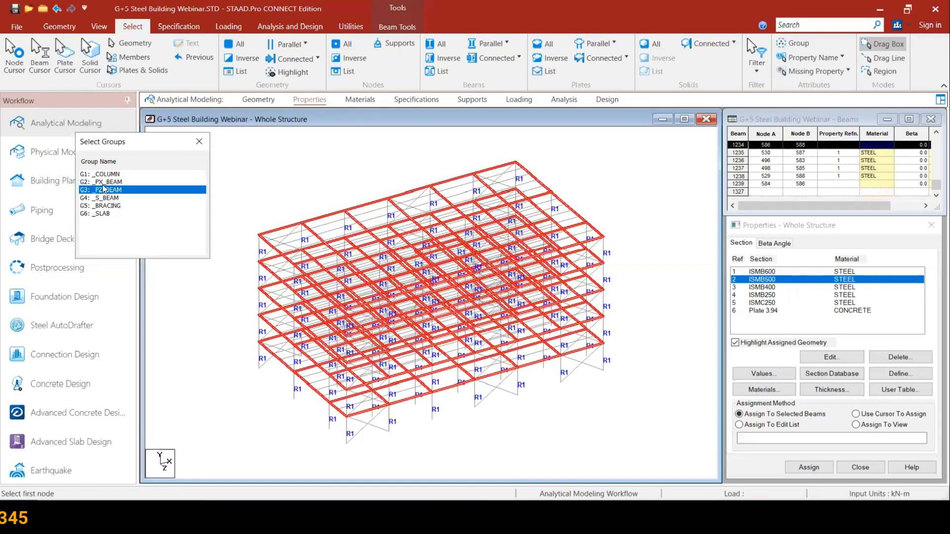
left_click(103, 182)
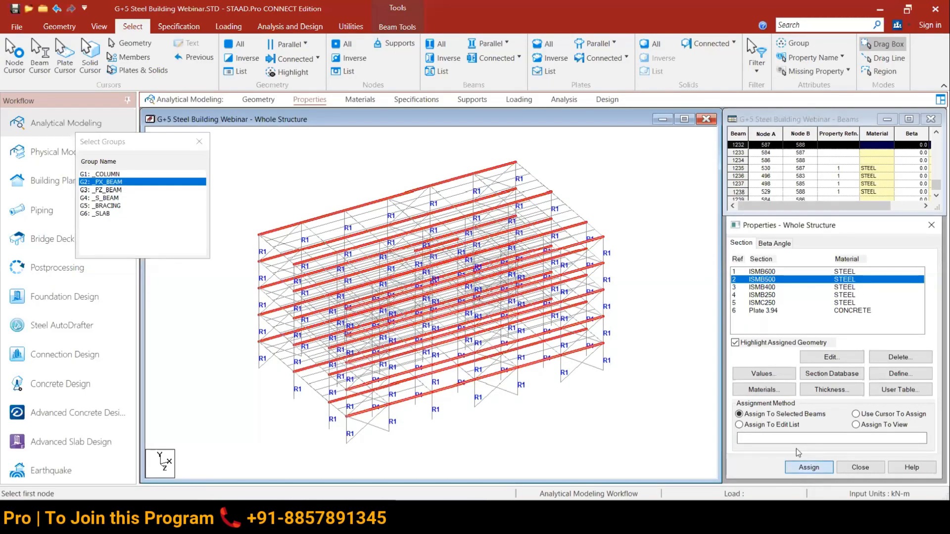
left_click(808, 467)
left_click(849, 390)
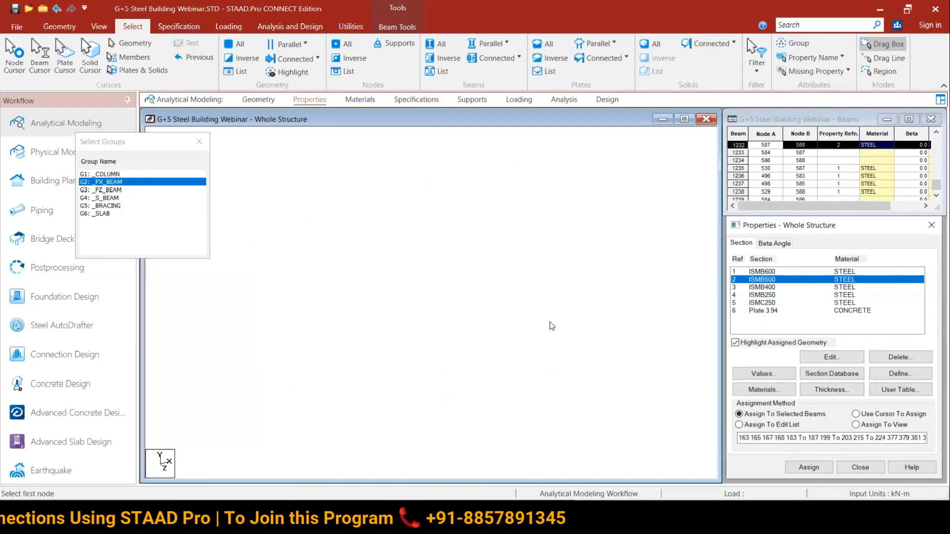
Step: Assign the ISMB400 steel section to the members of the _PZ_BEAM group
left_click(771, 285)
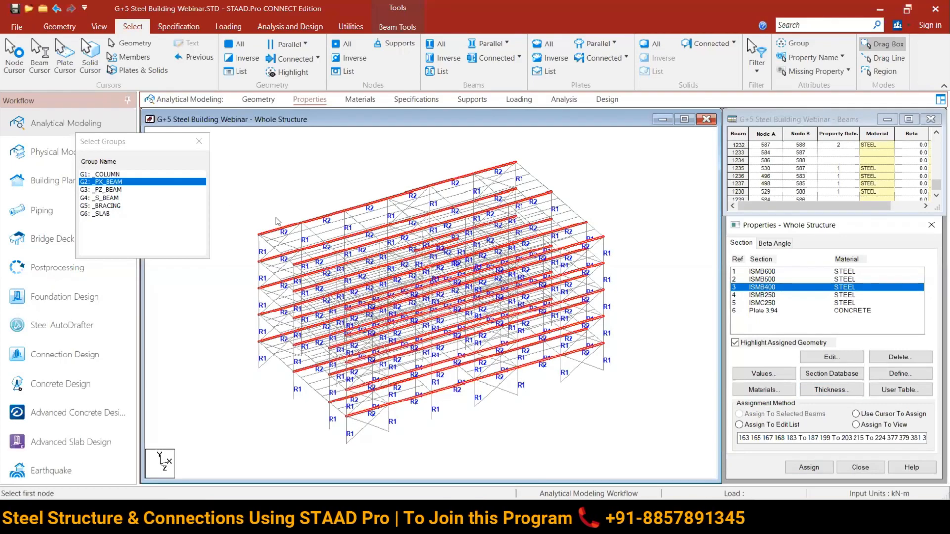
left_click(117, 190)
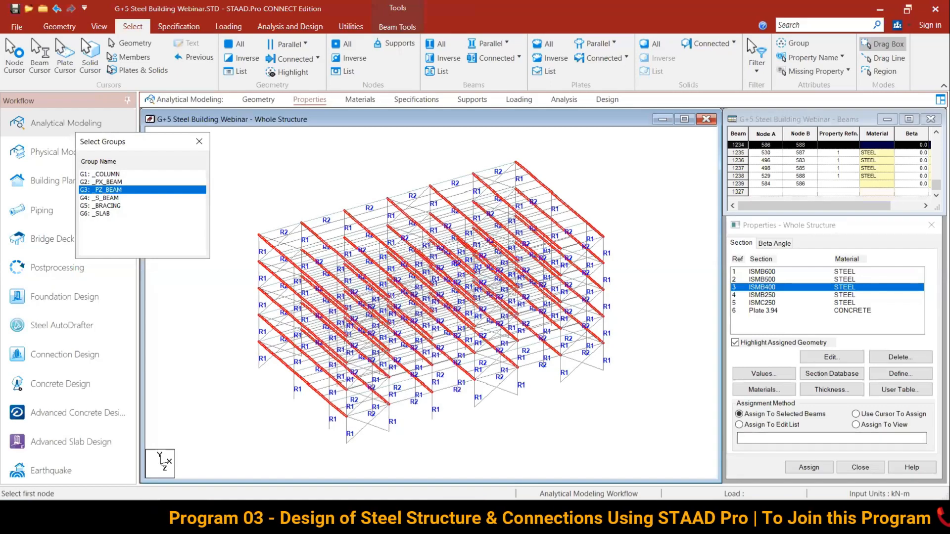
left_click(850, 385)
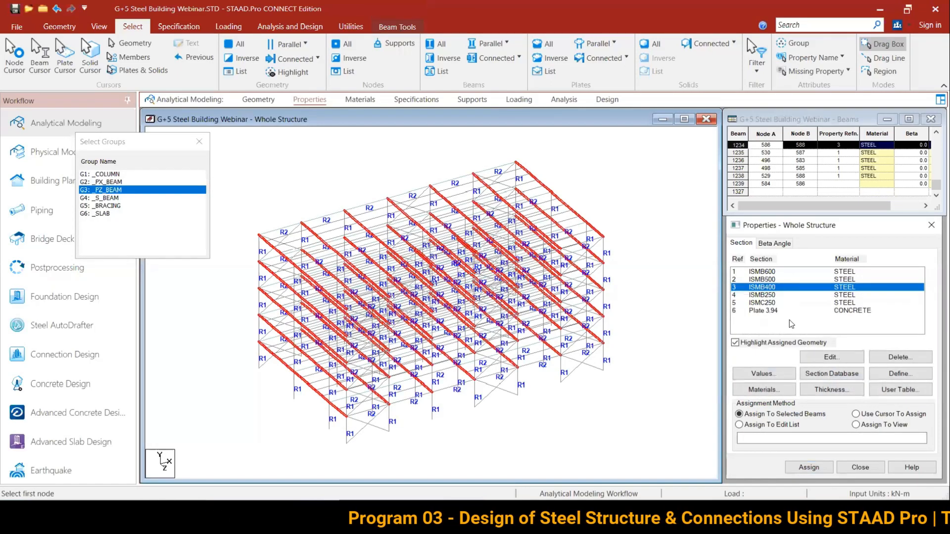
Step: Assign the ISMB250 steel section to the secondary beams in the _S_BEAM group
left_click(759, 295)
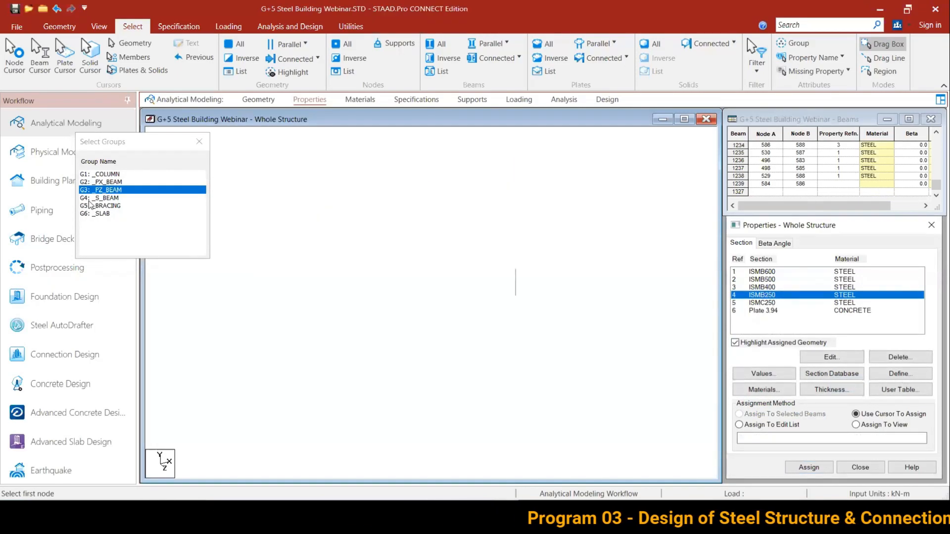
left_click(101, 198)
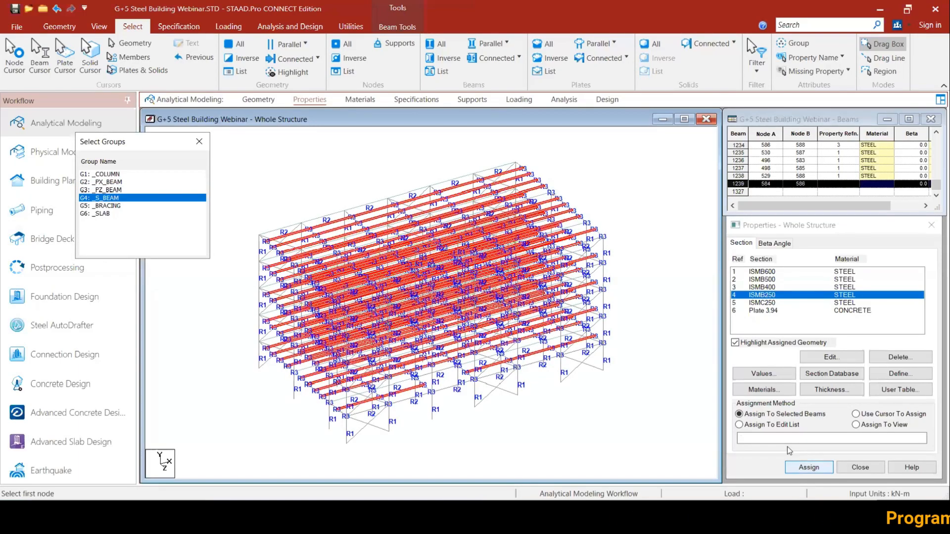
left_click(805, 467)
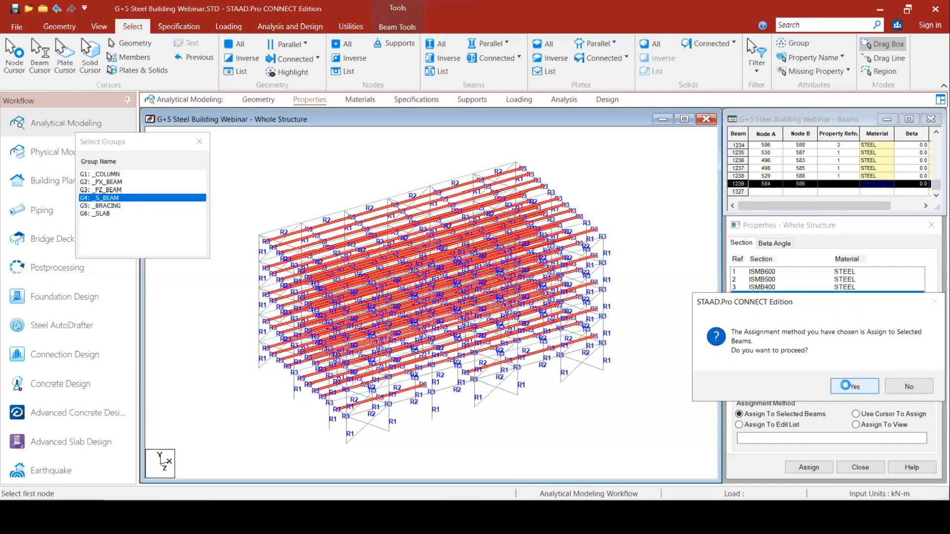
key("Return")
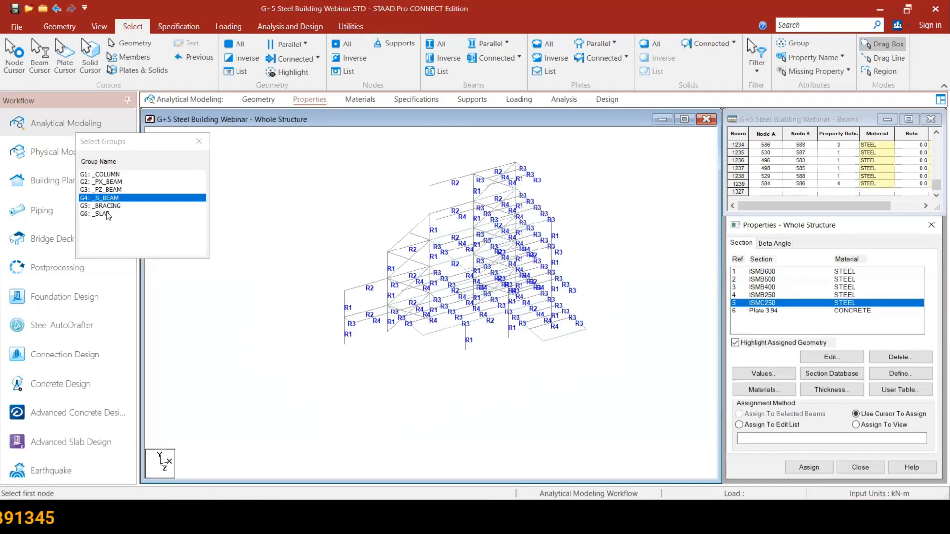
Step: Assign the ISMC250 steel section to only the members of the _BRACING group
left_click(107, 206, "ctrl")
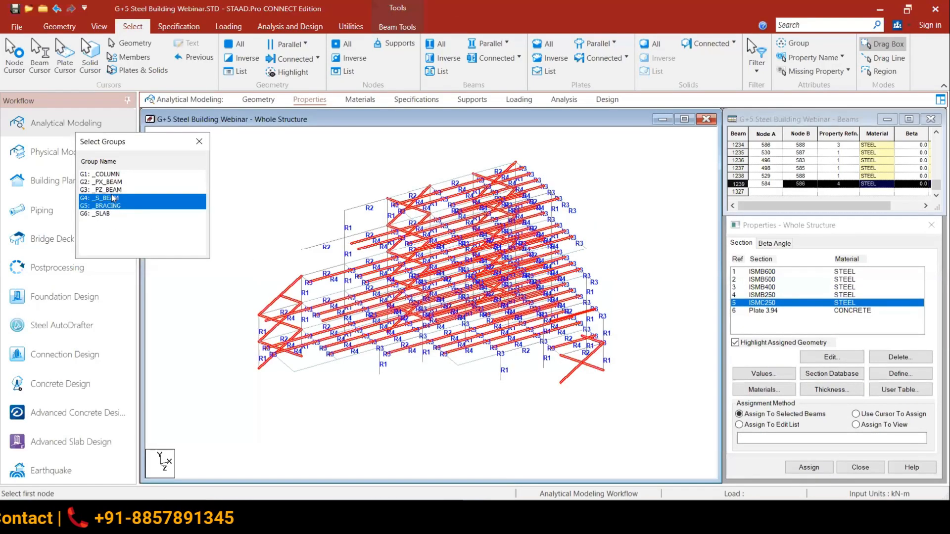
left_click(150, 198, "ctrl")
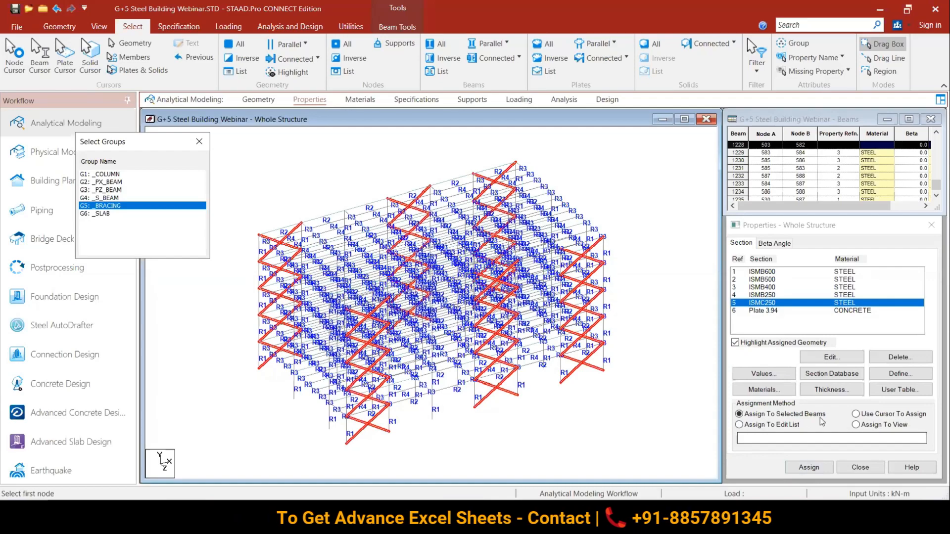
left_click(809, 467)
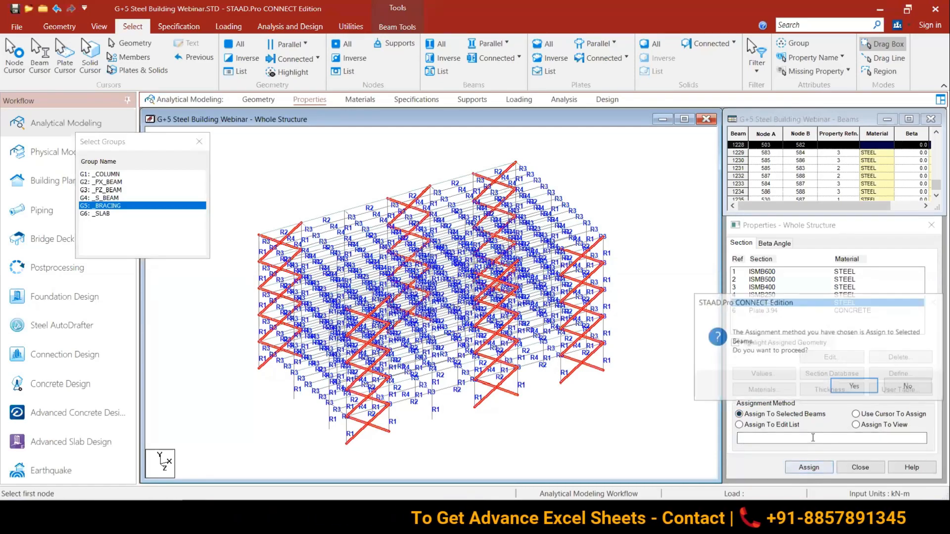
left_click(846, 386)
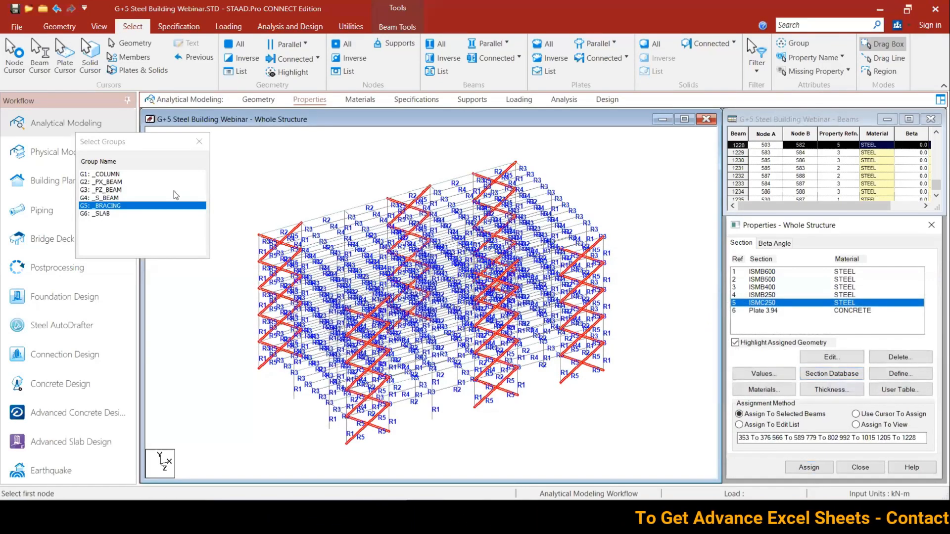
Step: Assign the 0.1 m concrete plate thickness to the plates of the _SLAB group using the selected-plates method
left_click(91, 213, "ctrl")
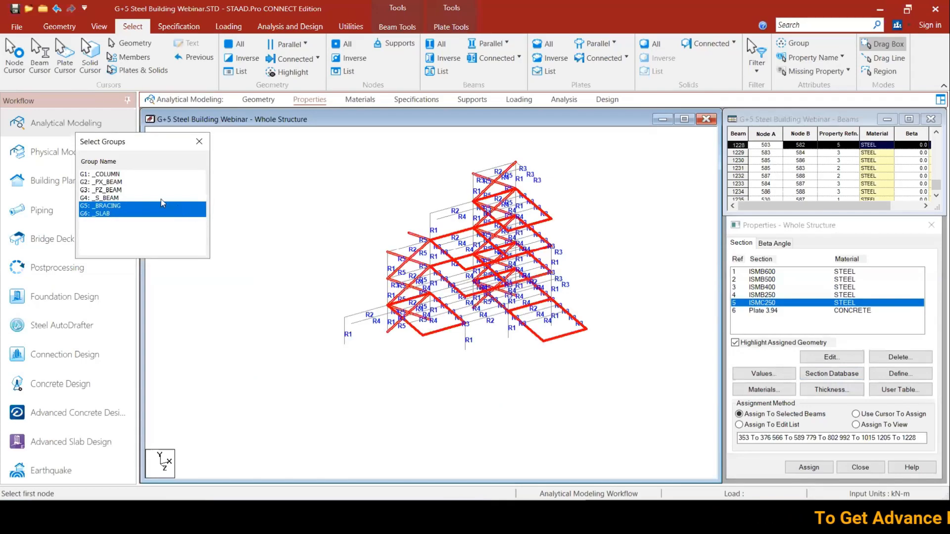
left_click(763, 310)
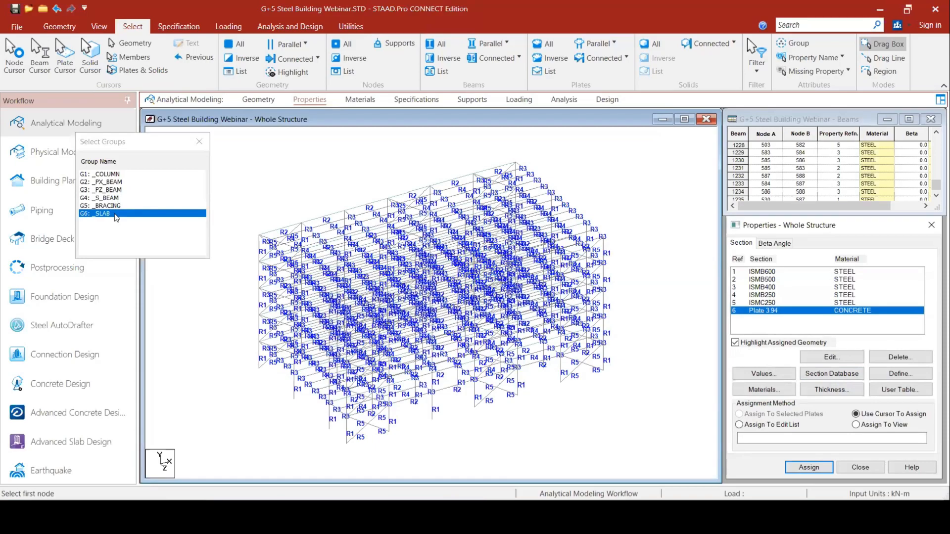
left_click(116, 216)
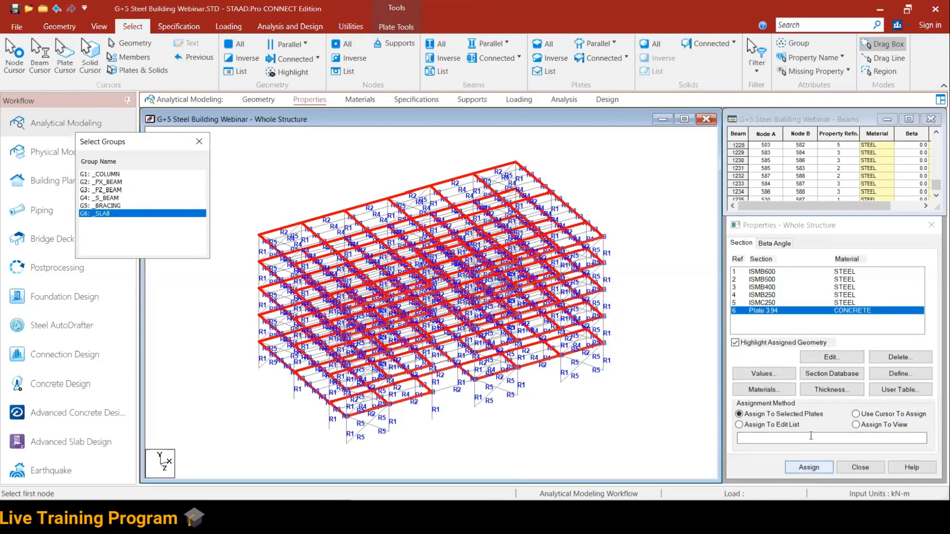
left_click(809, 468)
left_click(797, 382)
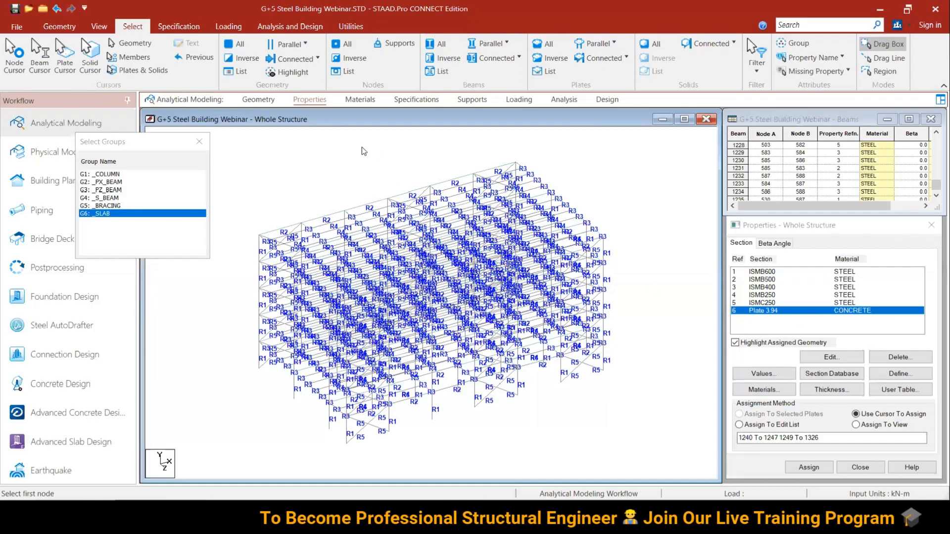
Step: Inspect the assigned beam, column, bracing and slab sections in a 3D rendering of the building, and close the rendering
left_click(100, 27)
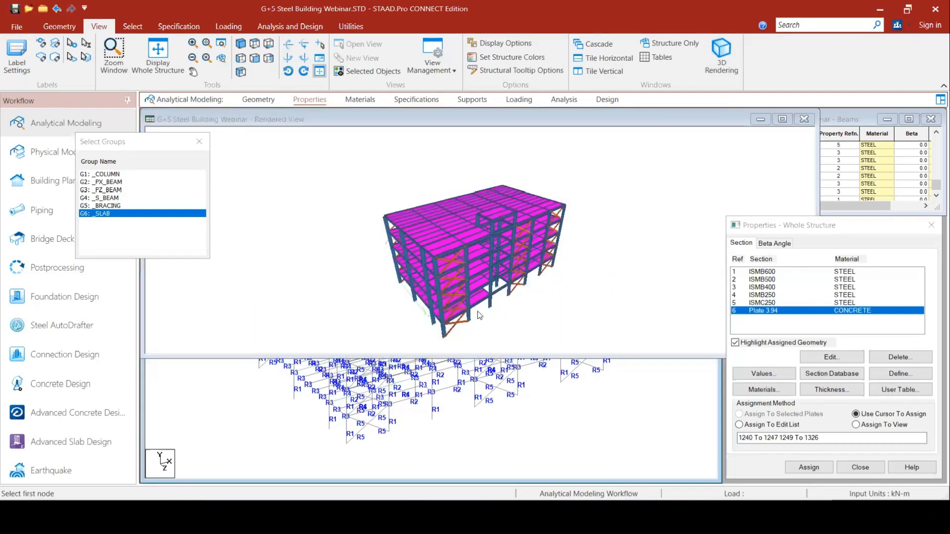
mouse_move(477, 311)
left_mouse_down()
mouse_move(469, 305)
mouse_move(479, 292)
mouse_move(492, 294)
mouse_move(480, 262)
mouse_move(443, 242)
mouse_move(396, 266)
mouse_move(403, 275)
left_mouse_up()
scroll(401, 270, "up", 5)
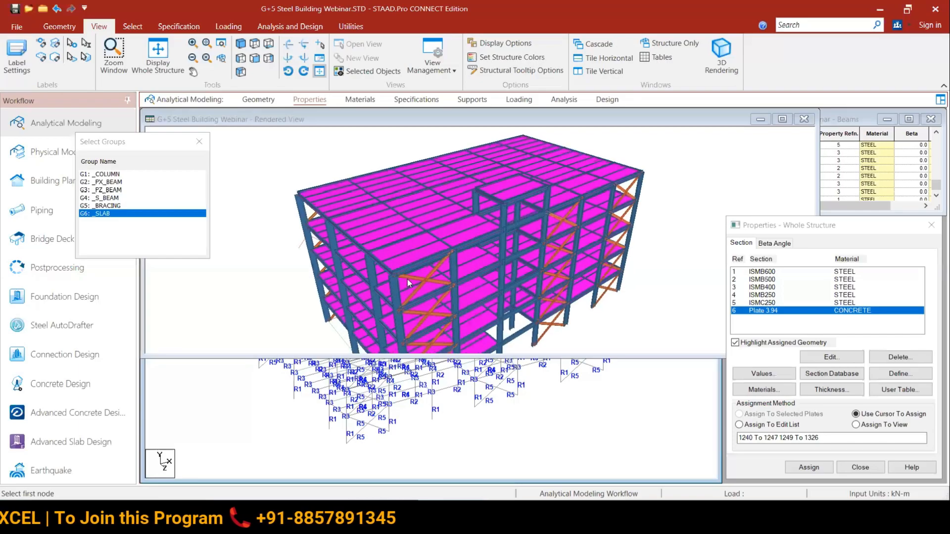
left_click_drag(352, 245, 349, 213)
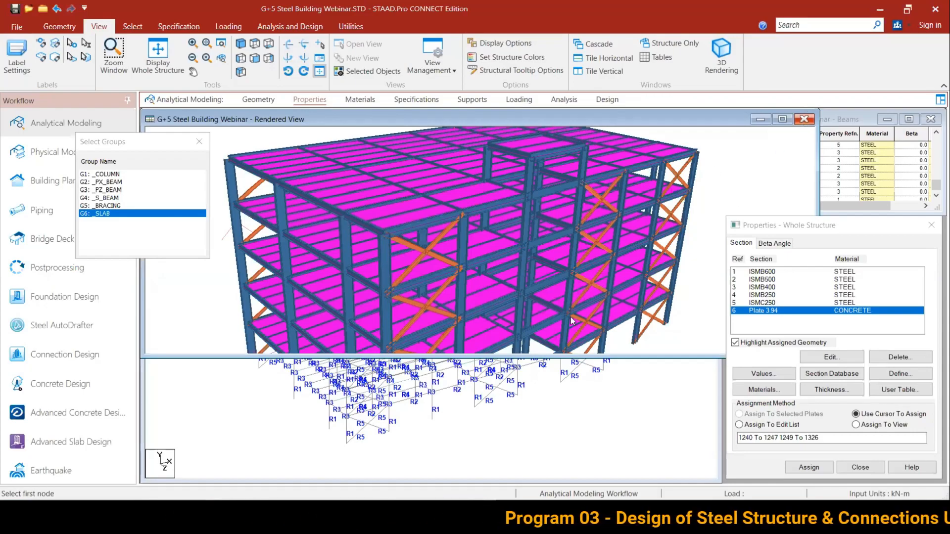
left_click(804, 119)
Step: Select the ISMB600 column members and create a beta angle of 90 degrees
left_click(760, 272)
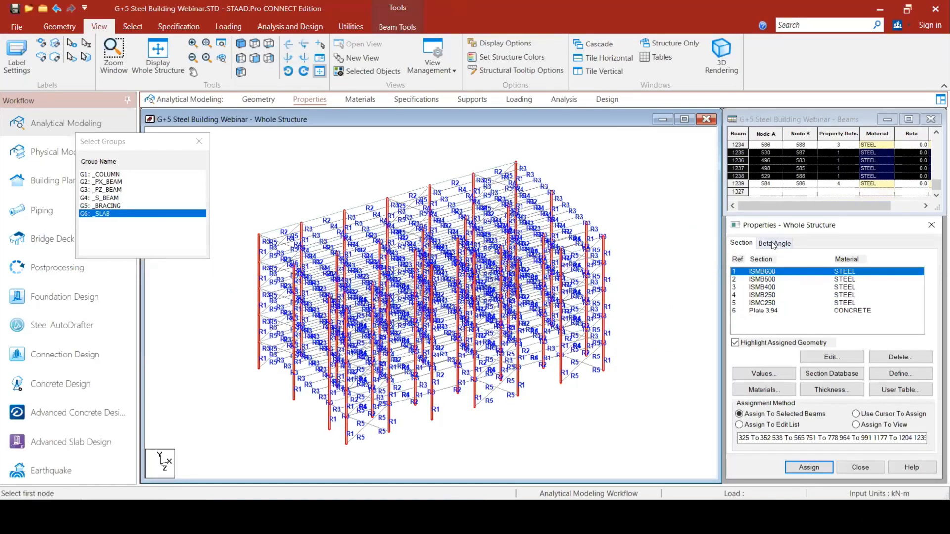
left_click(774, 244)
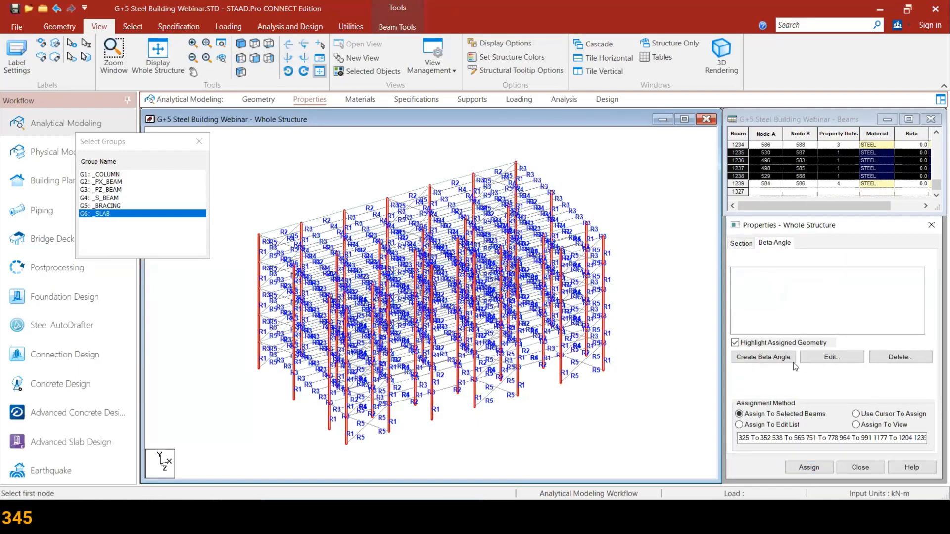
left_click(778, 358)
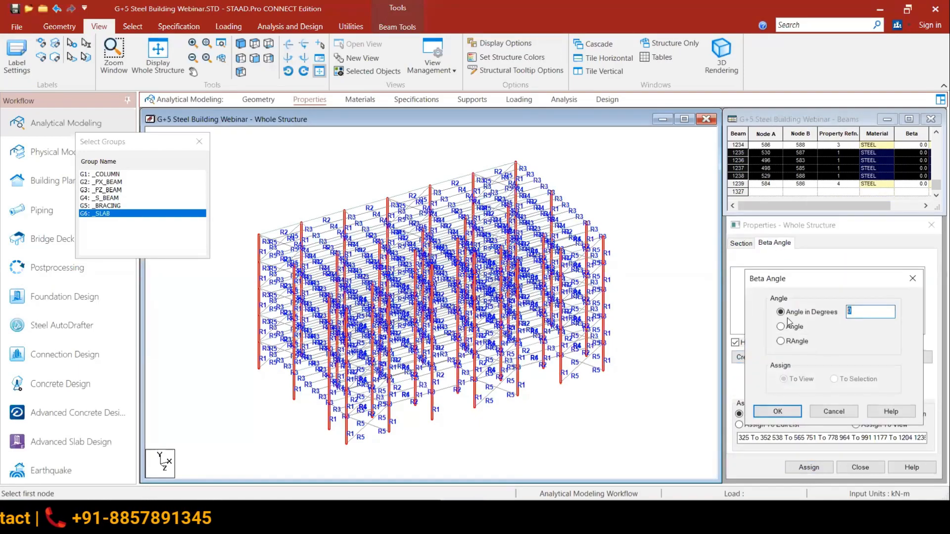
left_click(788, 413)
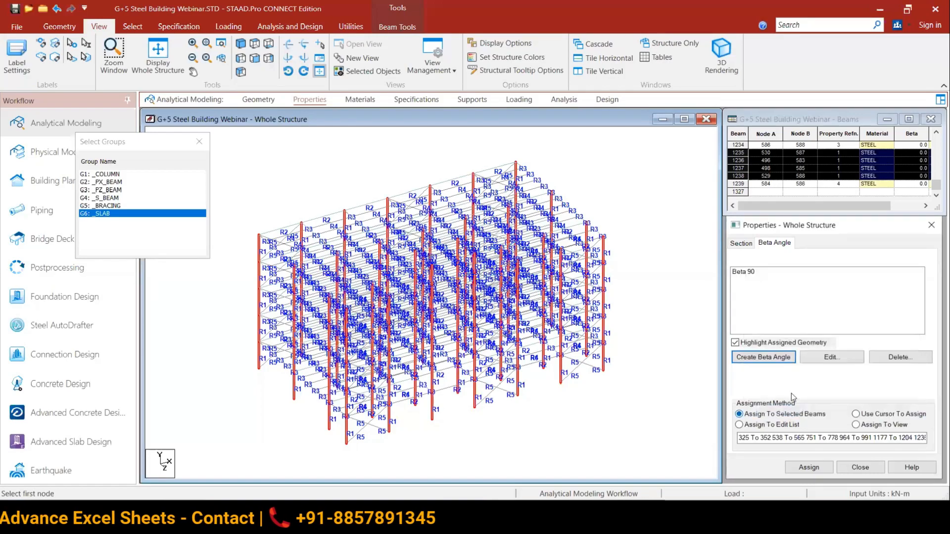
Step: Assign the 90-degree beta angle to the selected columns and clear the selection
left_click(735, 342)
left_click(740, 272)
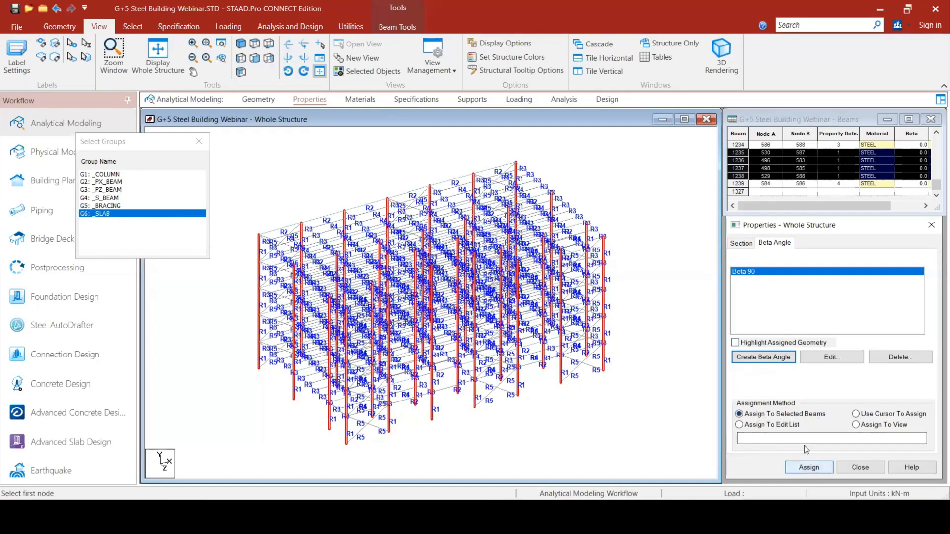
left_click(809, 467)
left_click(871, 382)
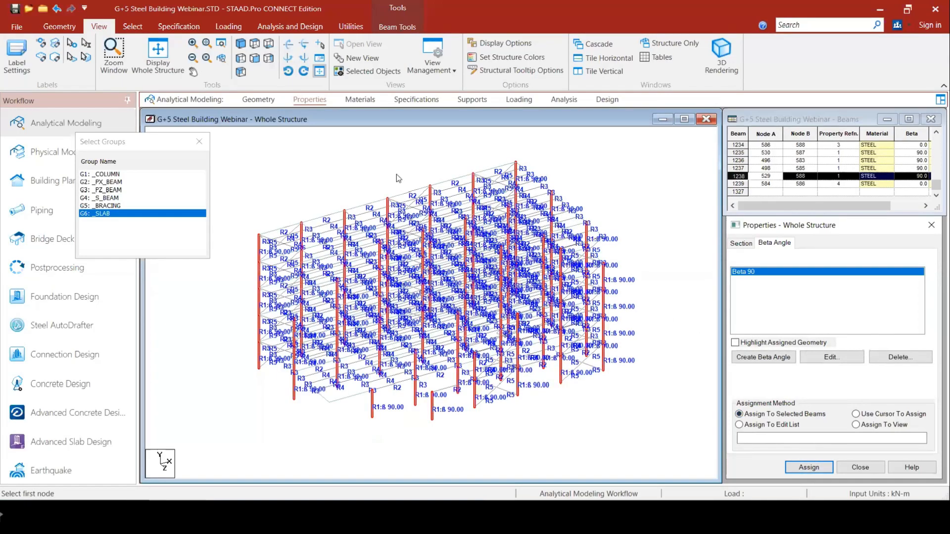
left_click(630, 174)
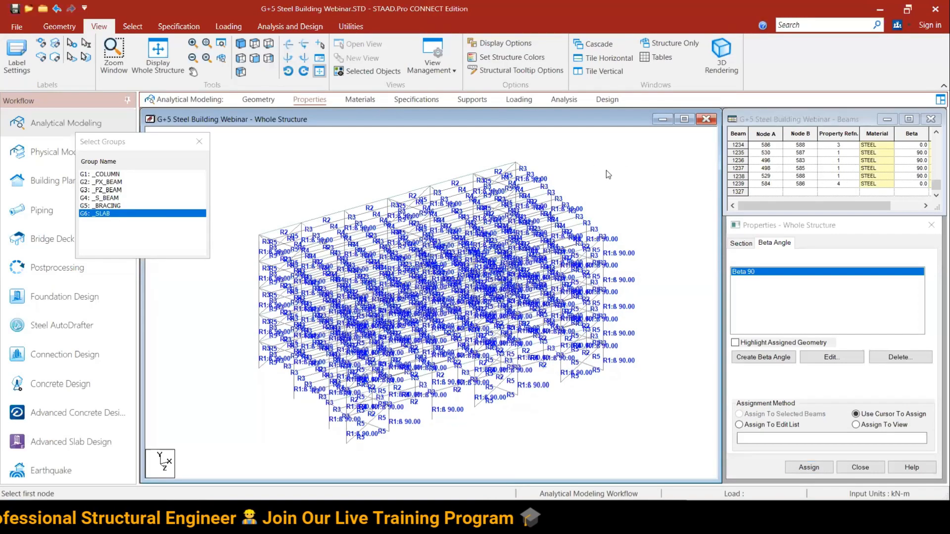
Step: Inspect the rotated column orientation in a 3D rendering of the building, and close the rendering
left_click(743, 243)
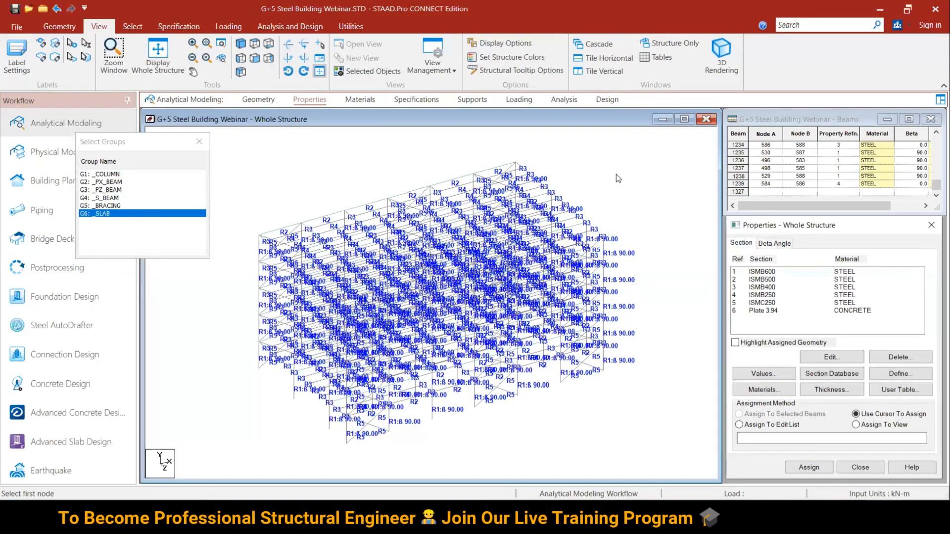
left_click(711, 52)
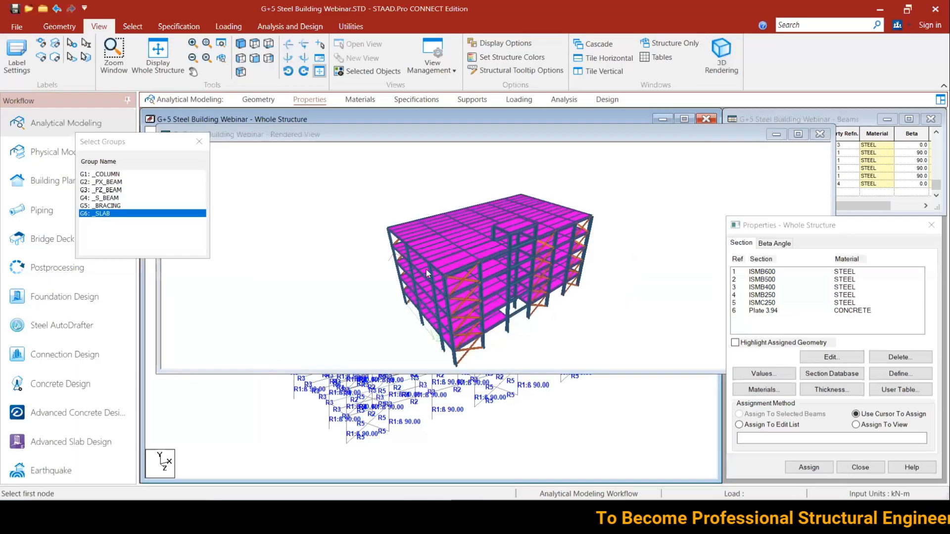
left_click_drag(426, 269, 389, 312)
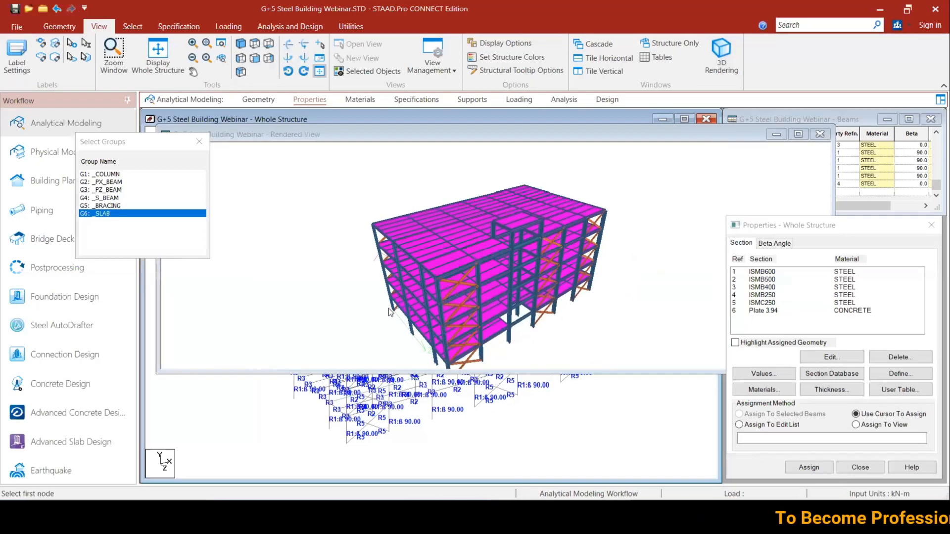
scroll(390, 312, "up", 5)
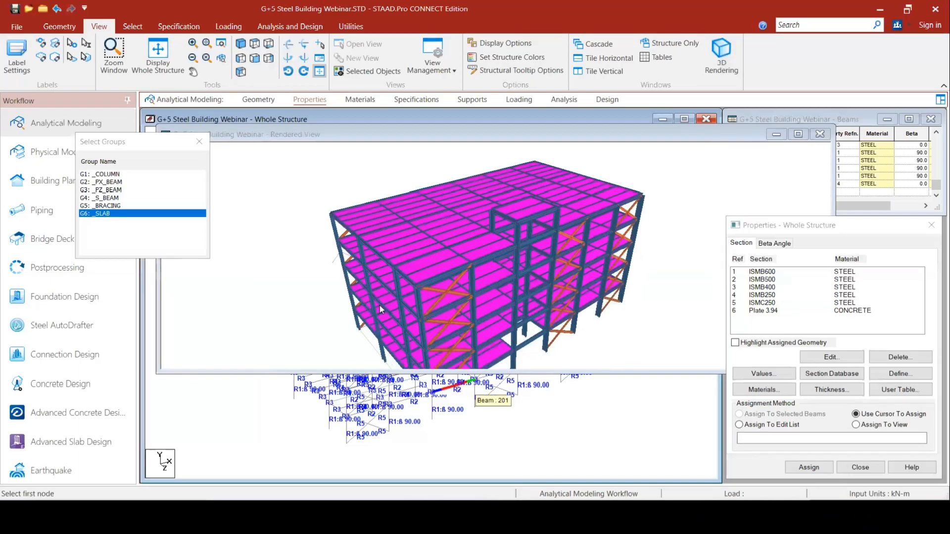
scroll(402, 285, "up", 4)
left_click_drag(366, 261, 404, 218)
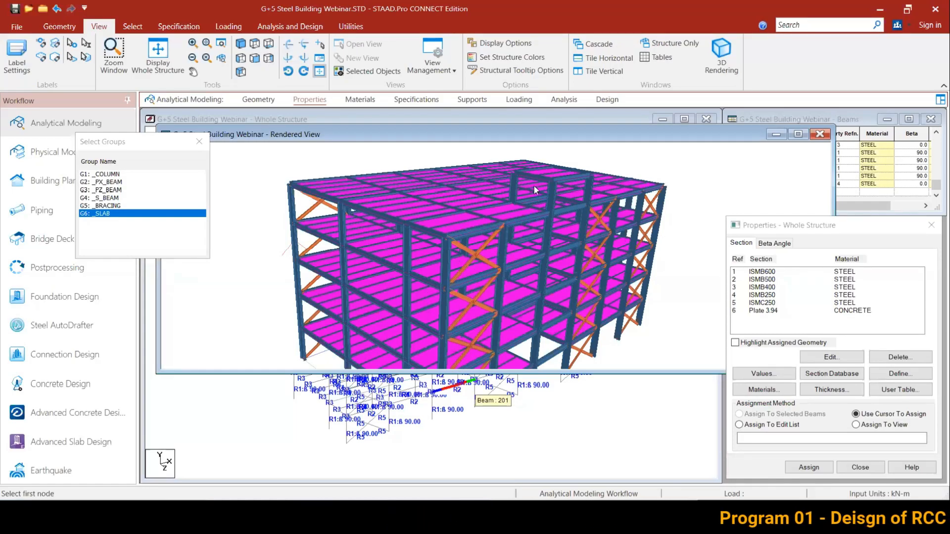
left_click(819, 135)
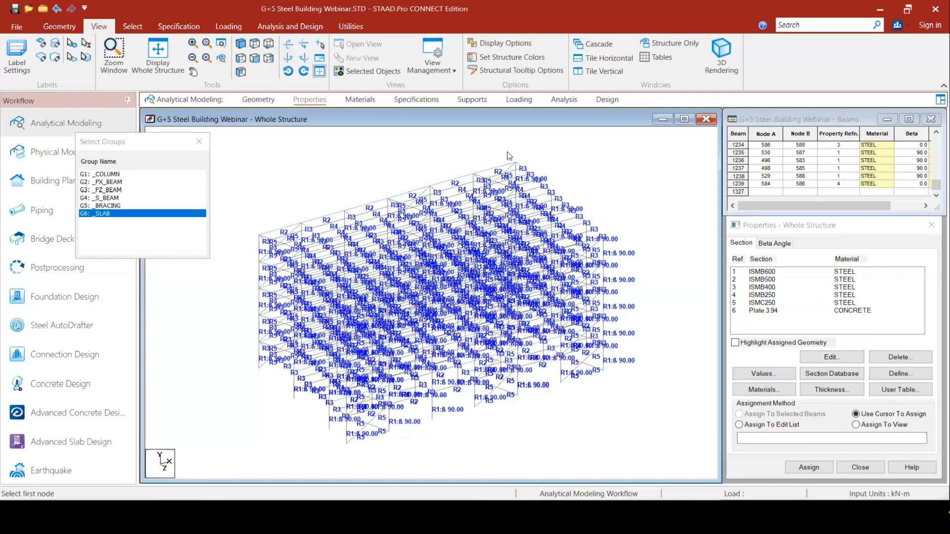
Step: Check which members and plates have the STEEL and CONCRETE materials, and return to the section properties
left_click(360, 100)
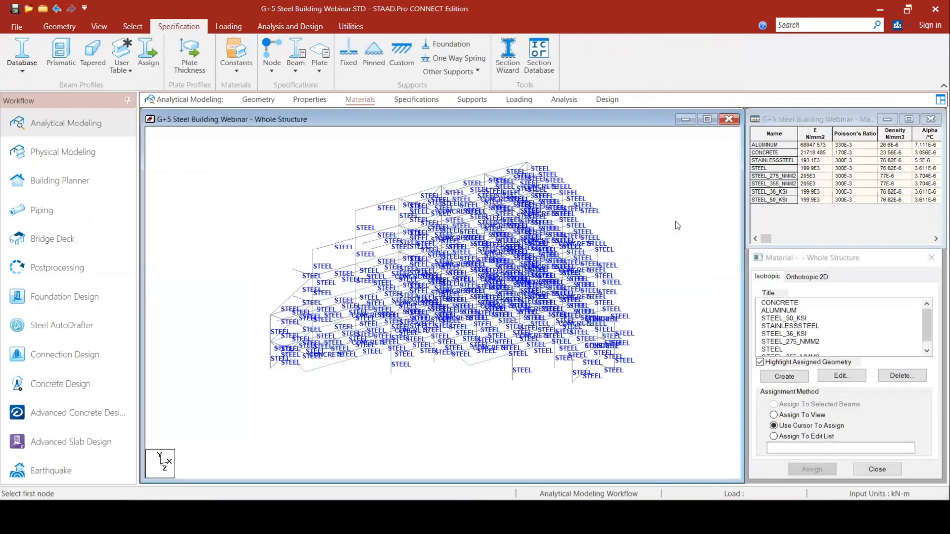
left_click(772, 349)
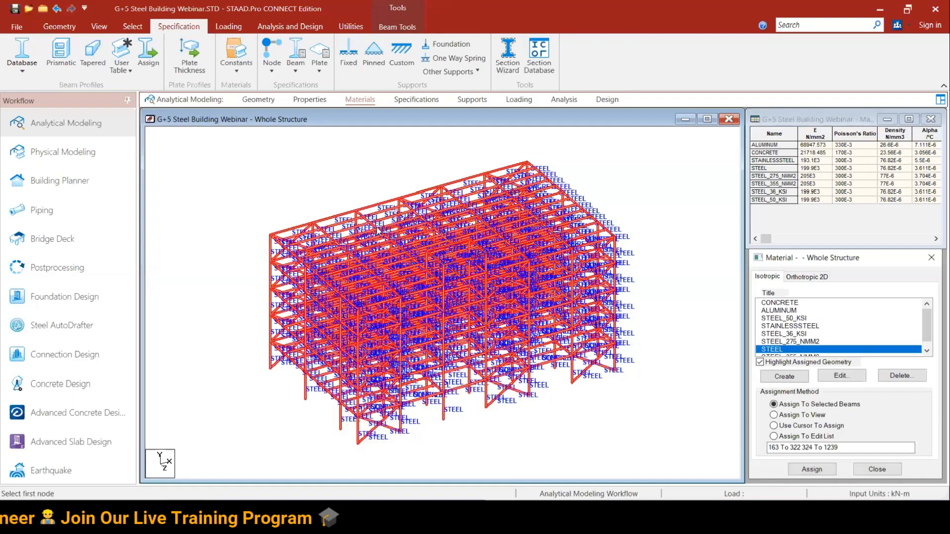
left_click(771, 302)
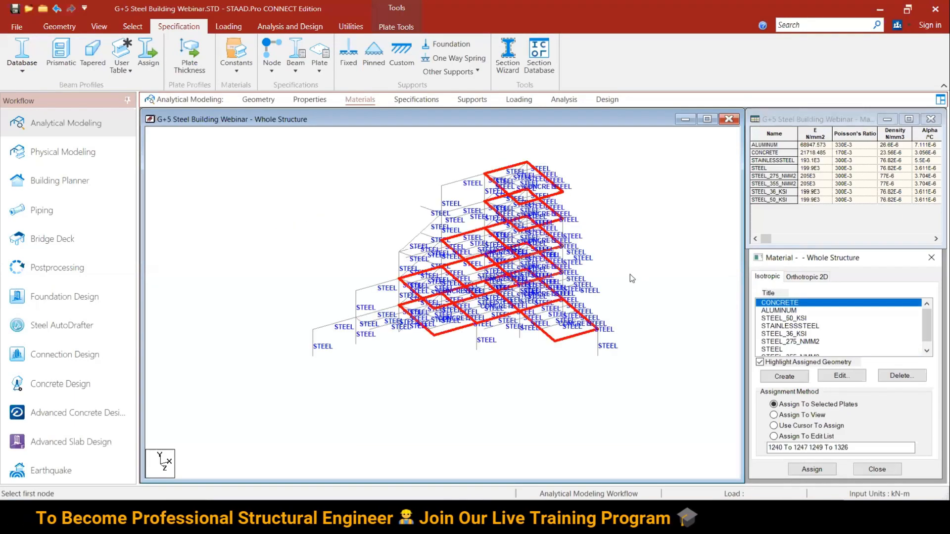
left_click(259, 99)
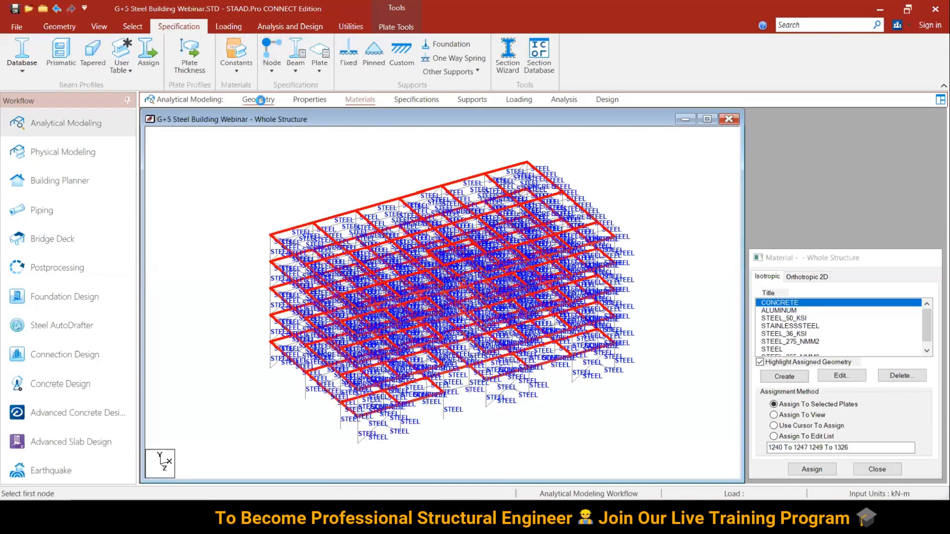
left_click(302, 100)
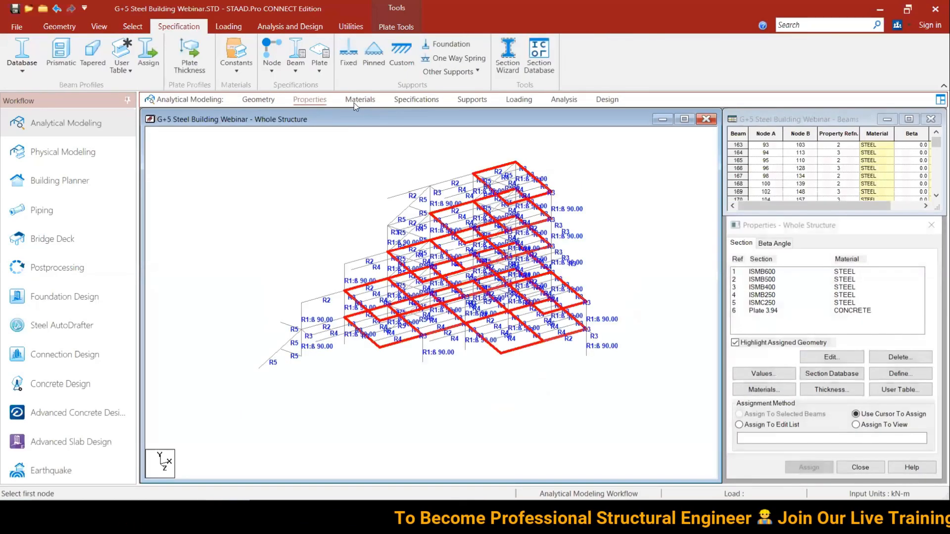
Step: Add a beam release specification at the member start that frees MX, MY and MZ
left_click(421, 100)
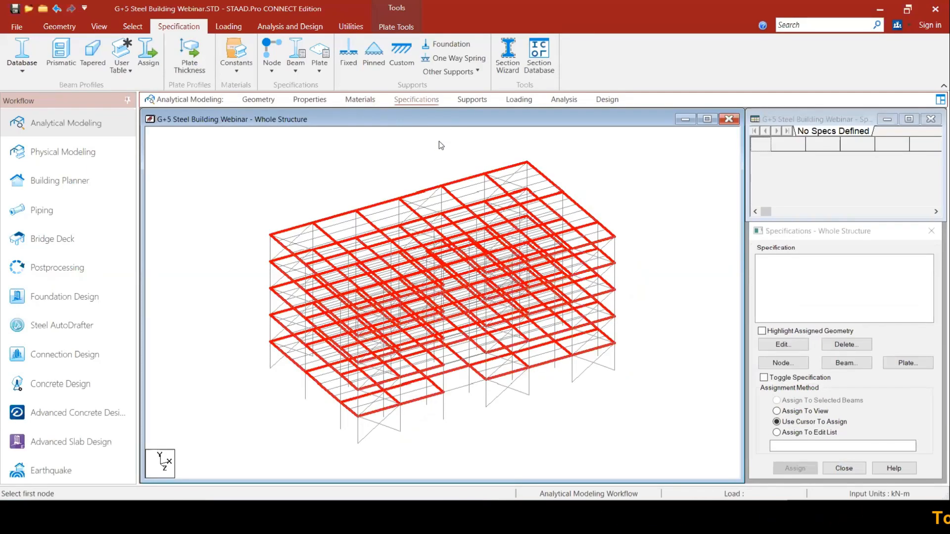
left_click(849, 366)
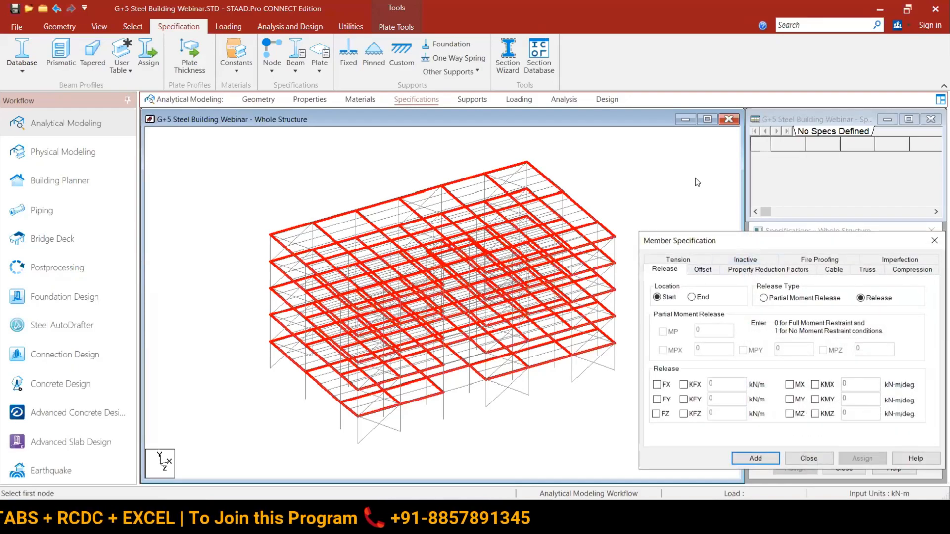
left_click_drag(751, 245, 740, 149)
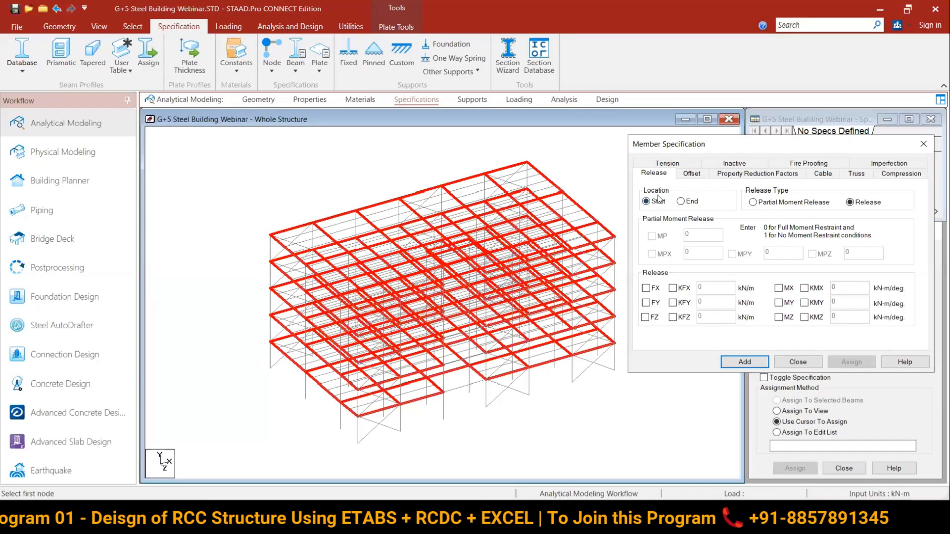
left_click(779, 288)
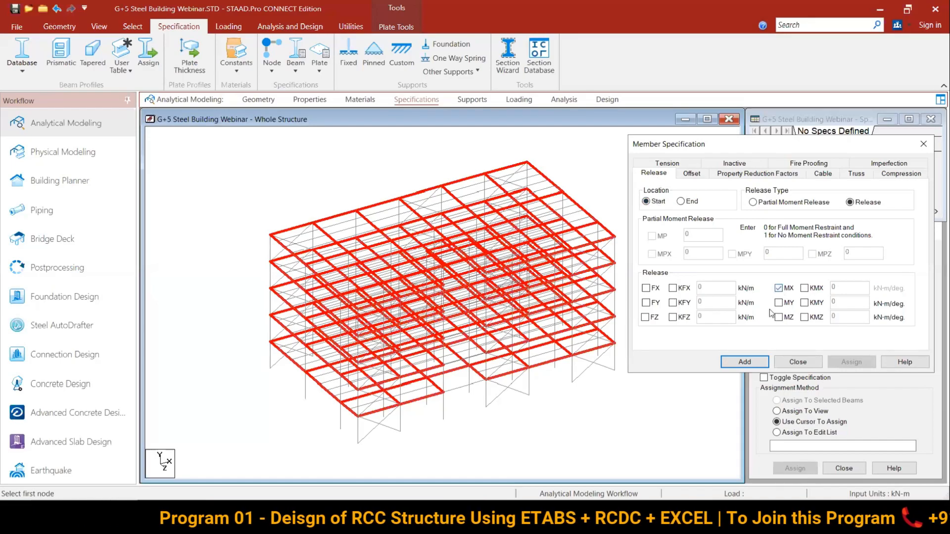
left_click(779, 317)
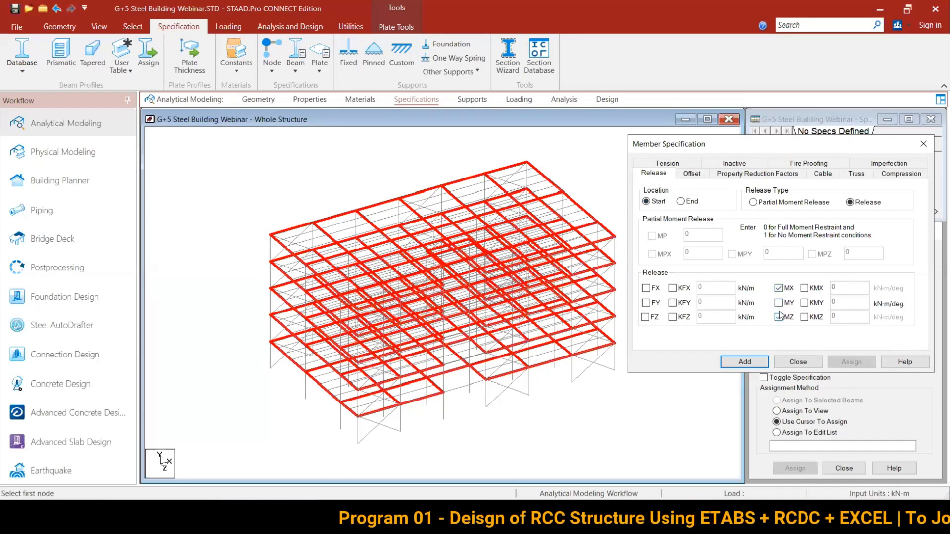
left_click(779, 303)
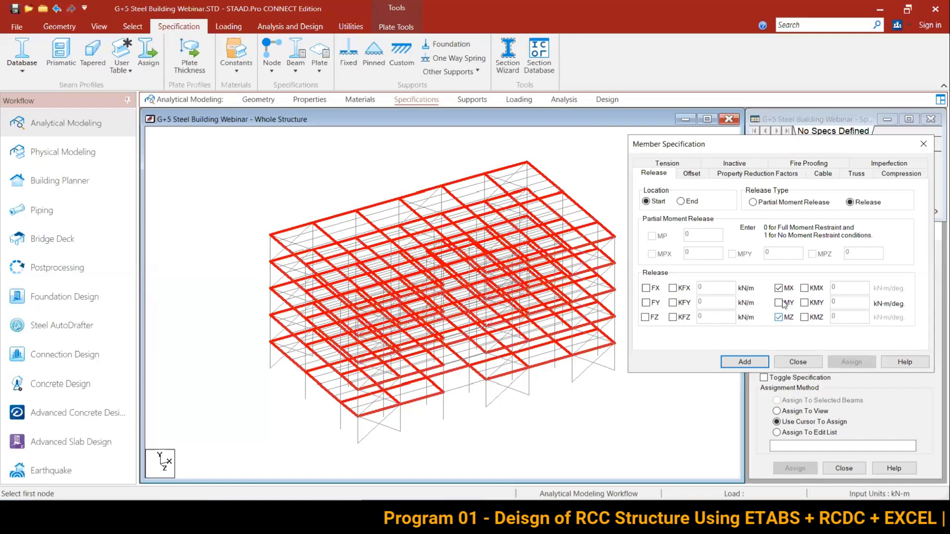
left_click(745, 363)
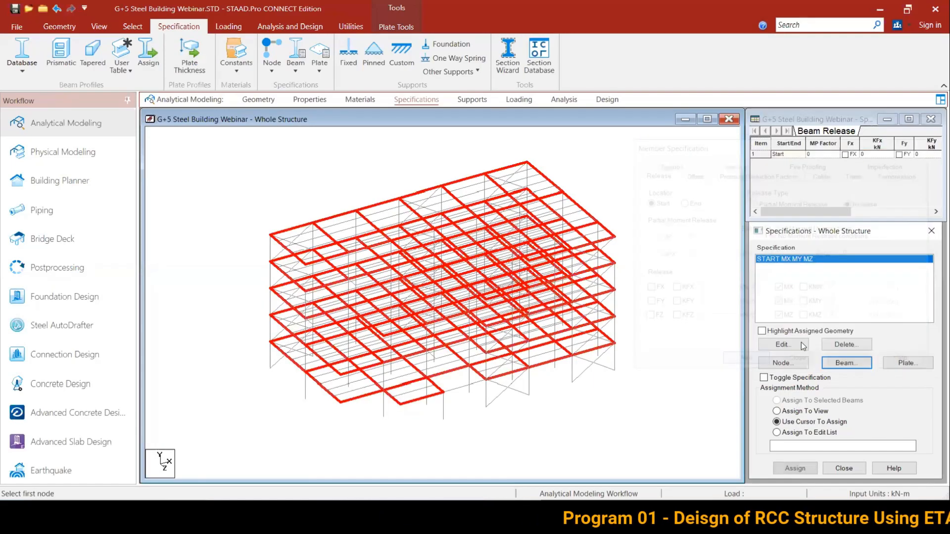
Step: Add a second start release and an end release for beams, each freeing MX, MY and MZ
left_click(844, 364)
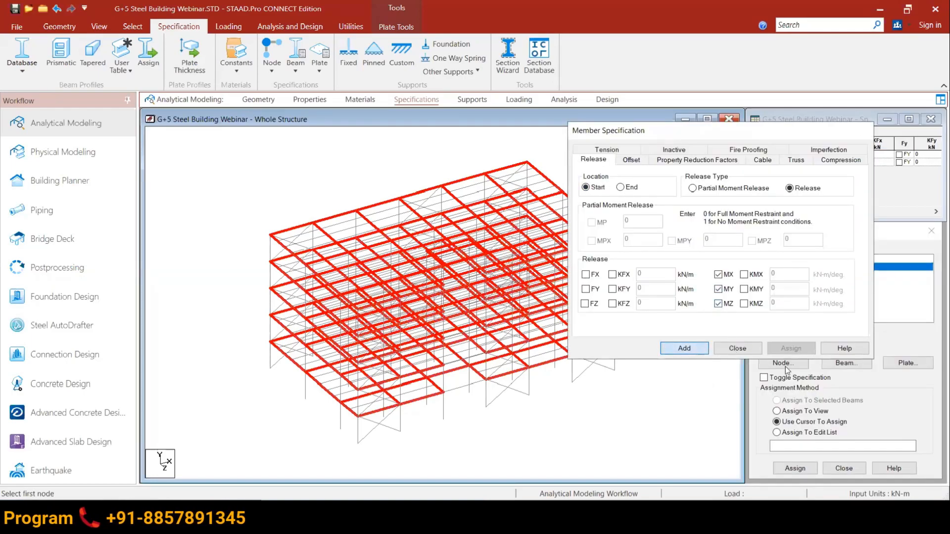
left_click(827, 364)
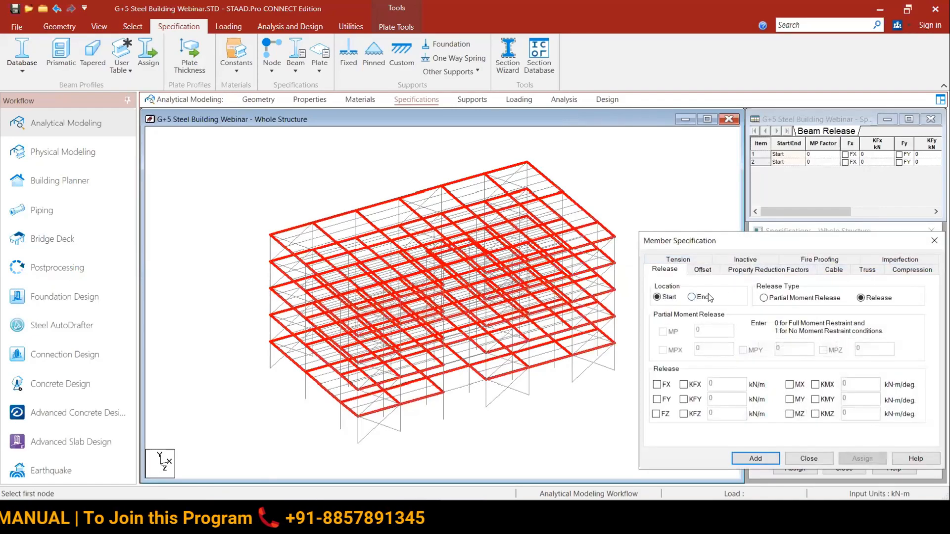
left_click(708, 298)
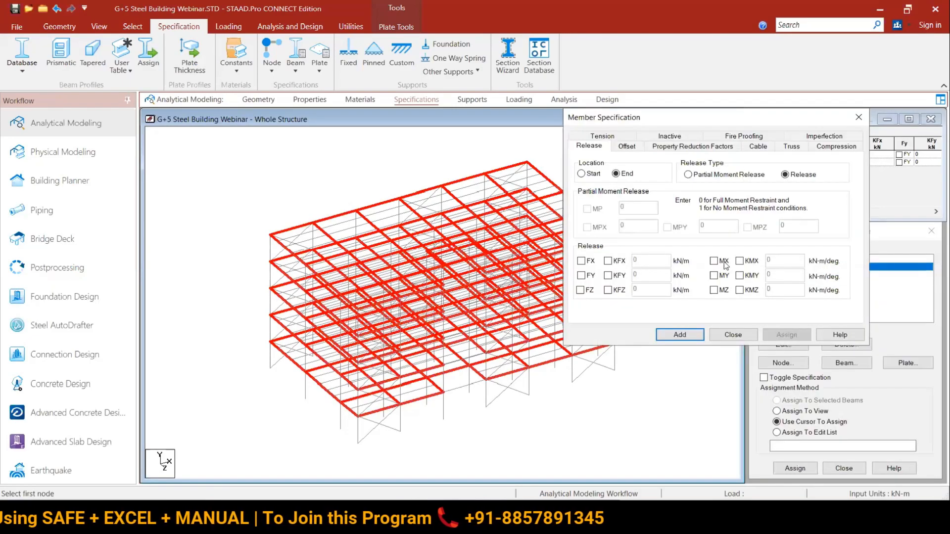
left_click(723, 261)
left_click(713, 276)
left_click(713, 290)
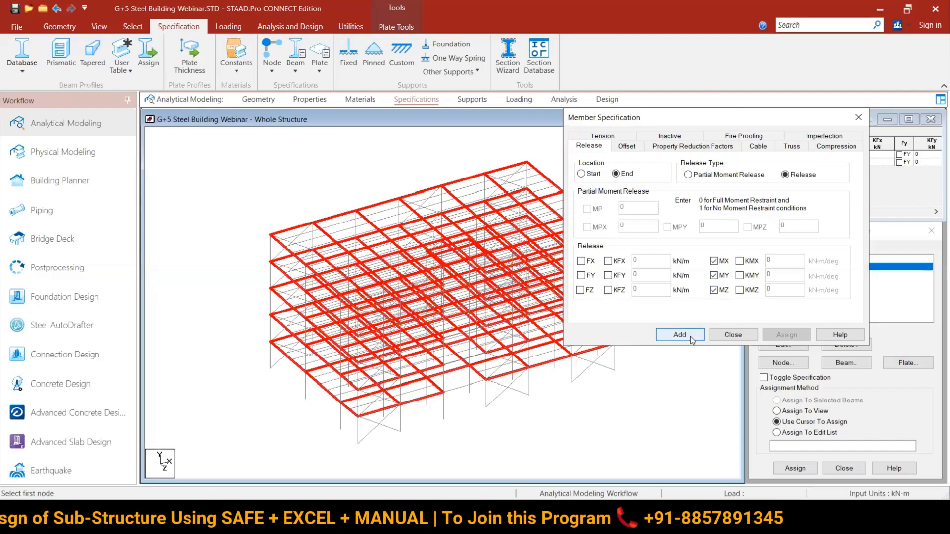
left_click(690, 337)
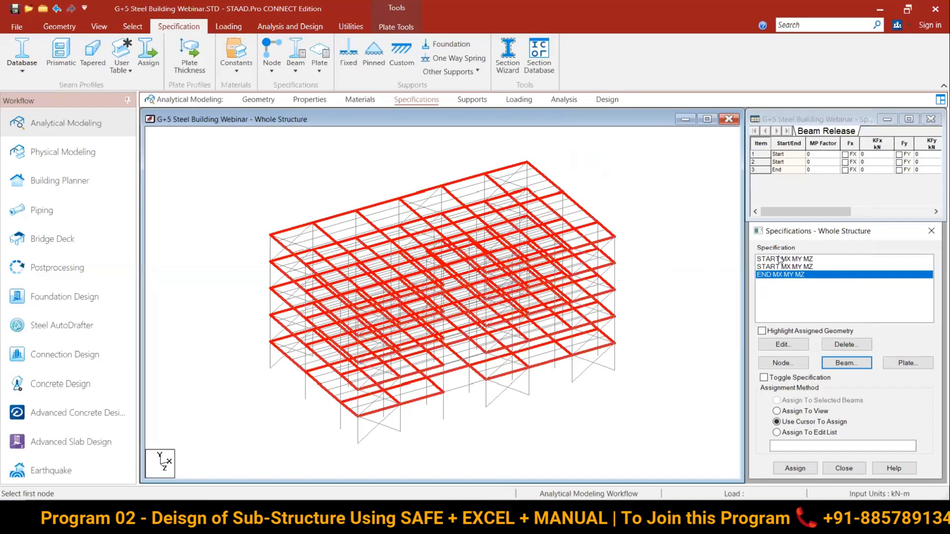
Step: Assign the first START MX MY MZ release to the selected members of the _BRACING group
left_click(789, 260)
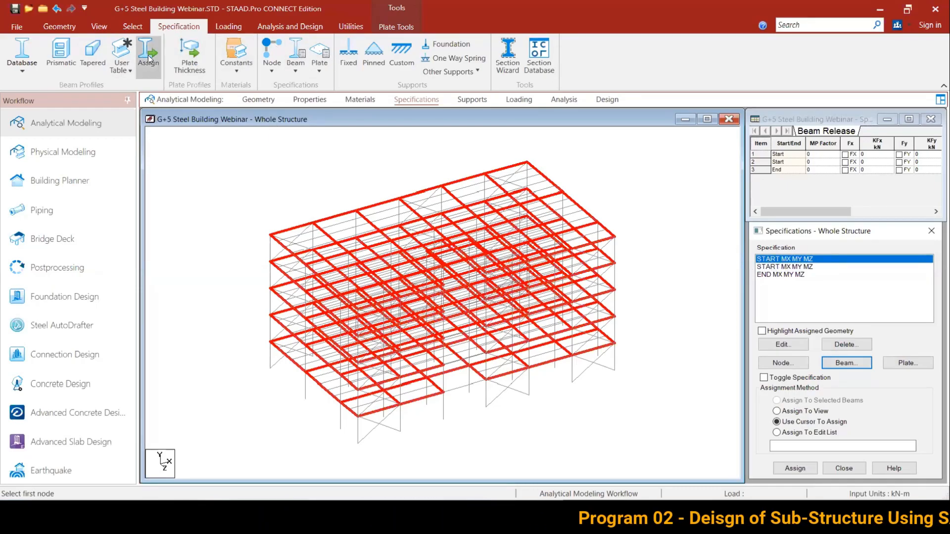
left_click(131, 26)
left_click(788, 43)
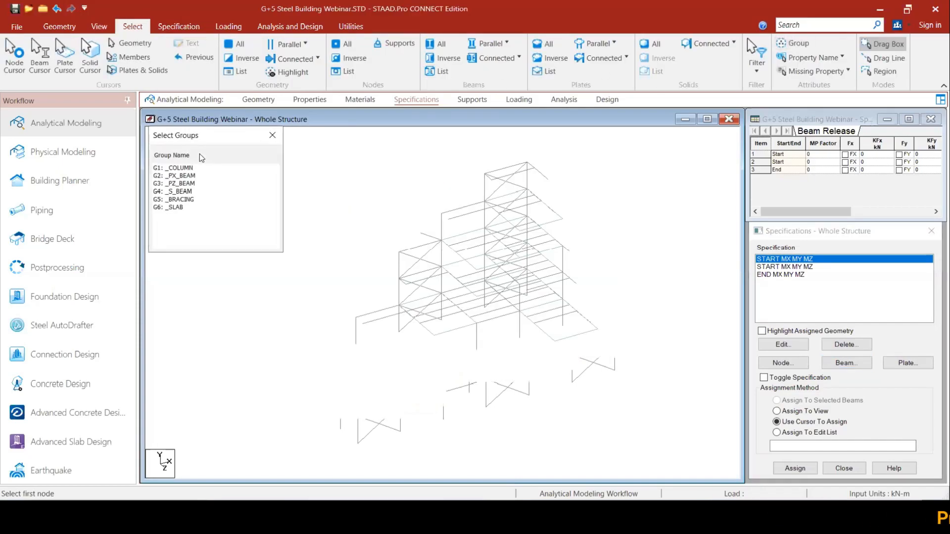
left_click_drag(194, 135, 95, 153)
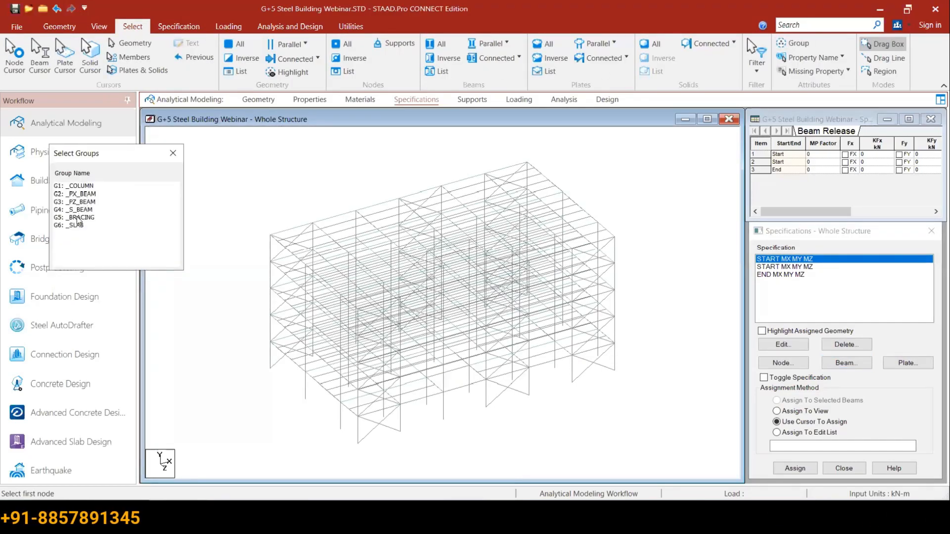
left_click(78, 217)
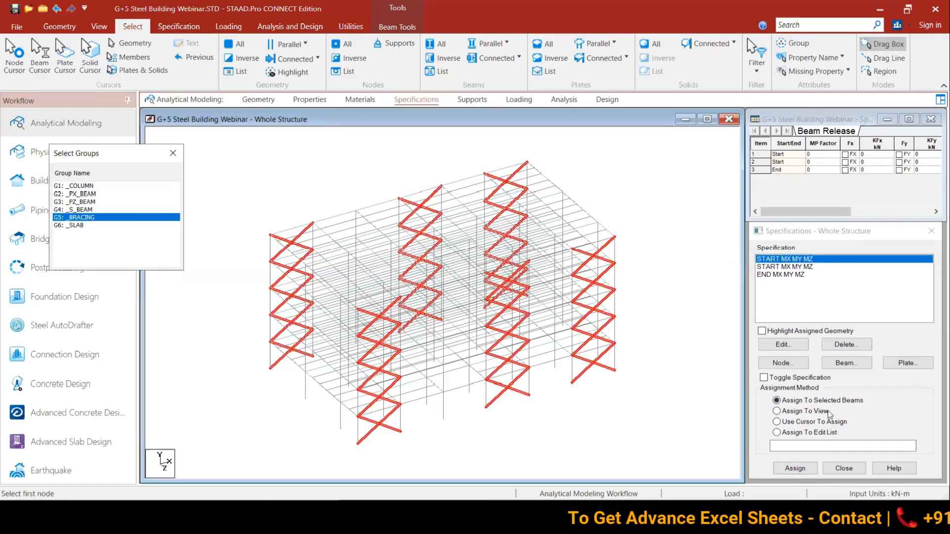
left_click(795, 468)
left_click(854, 388)
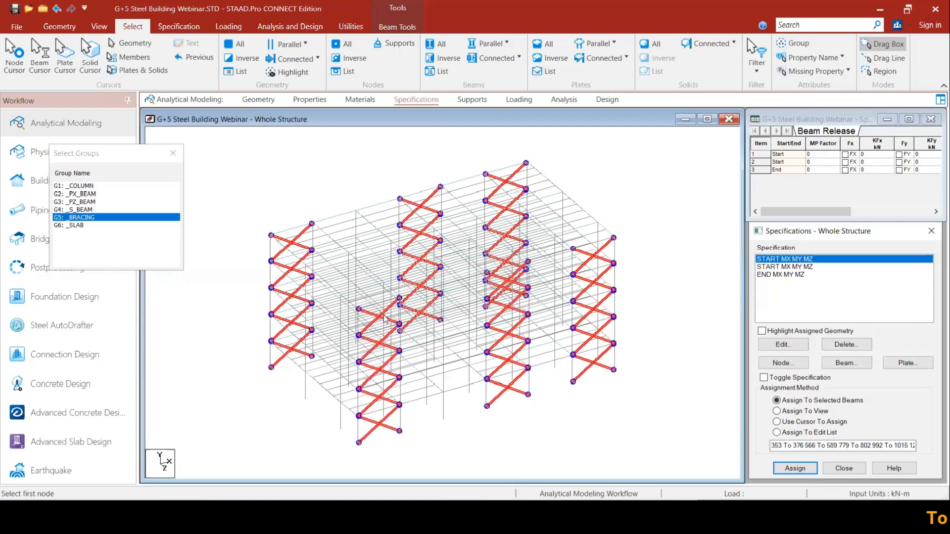
Step: Assign the second START MX MY MZ release to all members of the _S_BEAM group
left_click(439, 428)
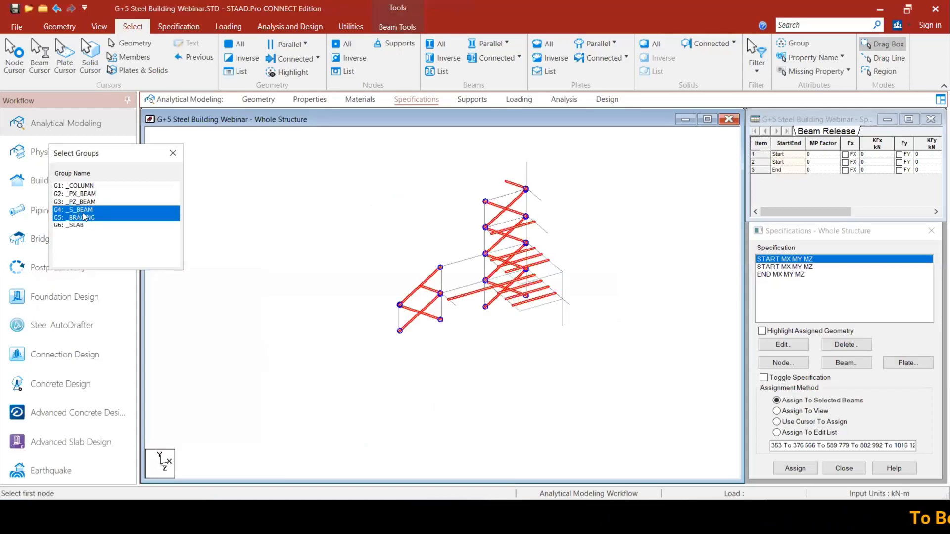
left_click(68, 218, "ctrl")
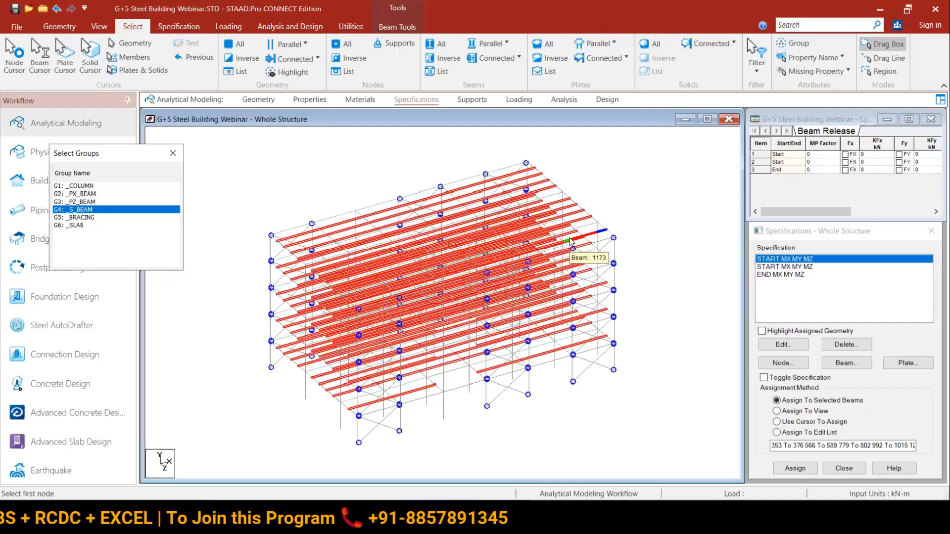
left_click(773, 270)
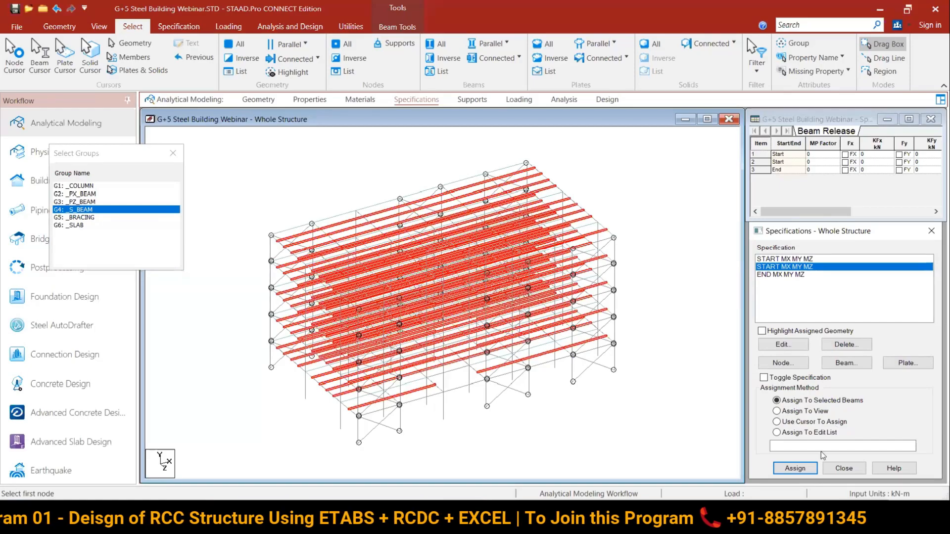
left_click(795, 468)
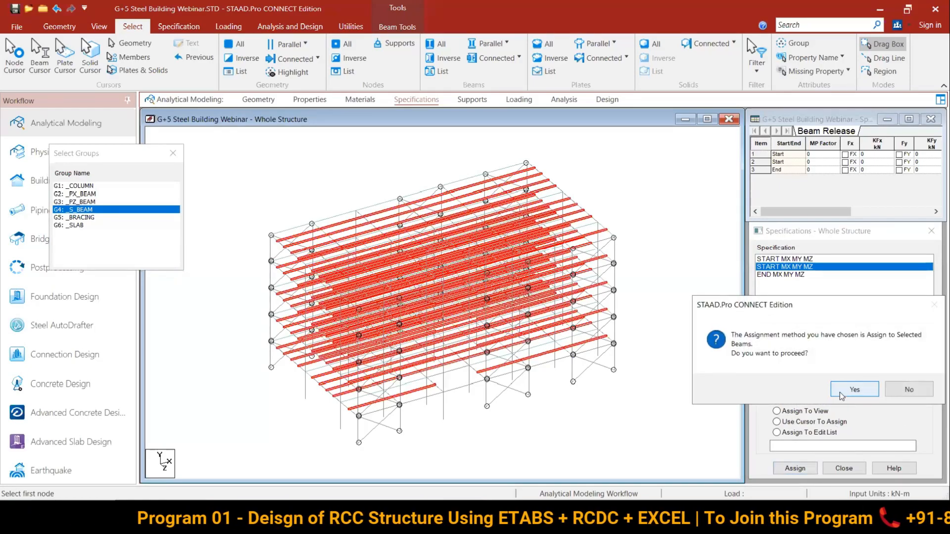
left_click(843, 390)
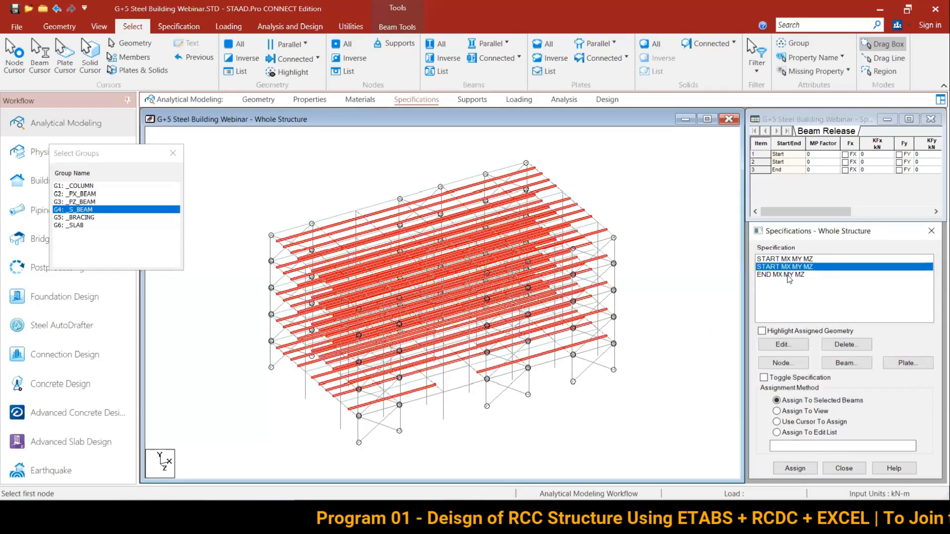
Step: Assign the END MX MY MZ release to the same _S_BEAM members and close the group selection
left_click(786, 274)
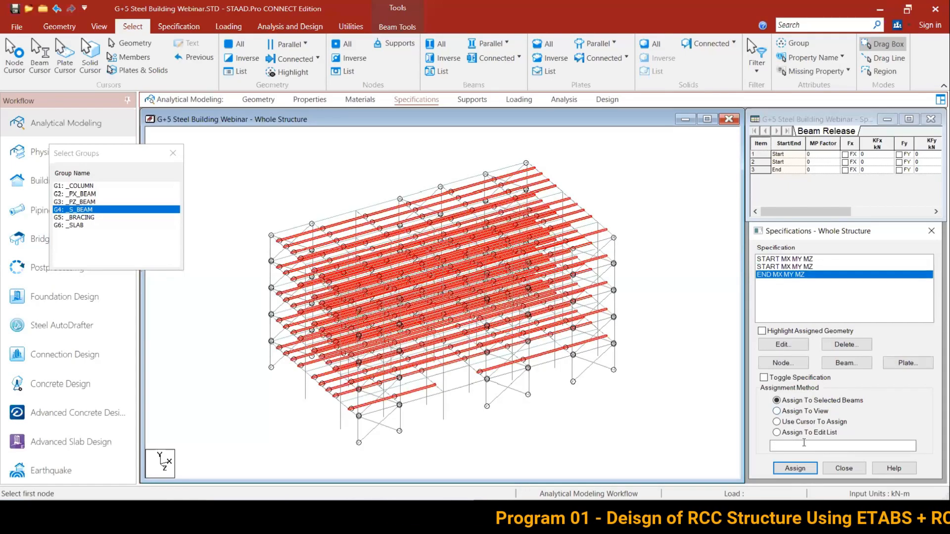
left_click(795, 468)
left_click(844, 389)
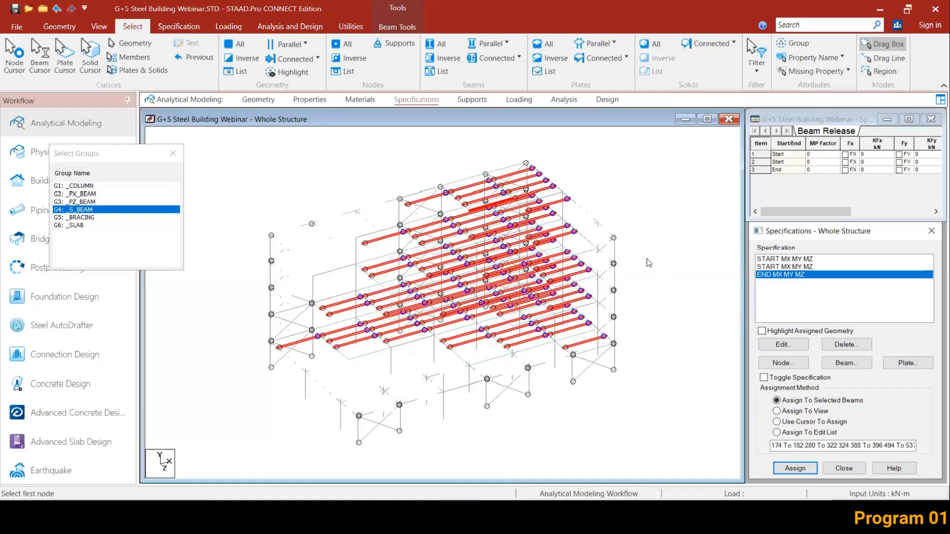
left_click(231, 177)
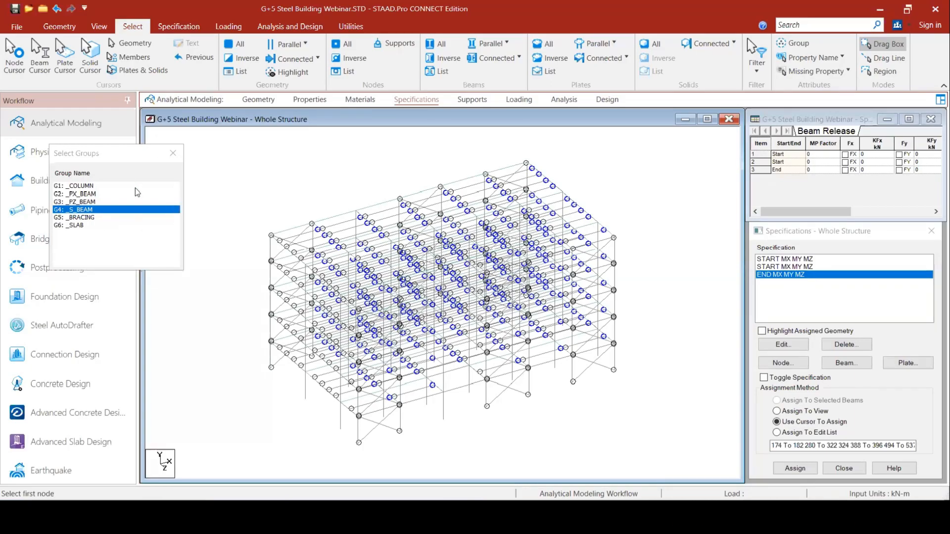
left_click(174, 154)
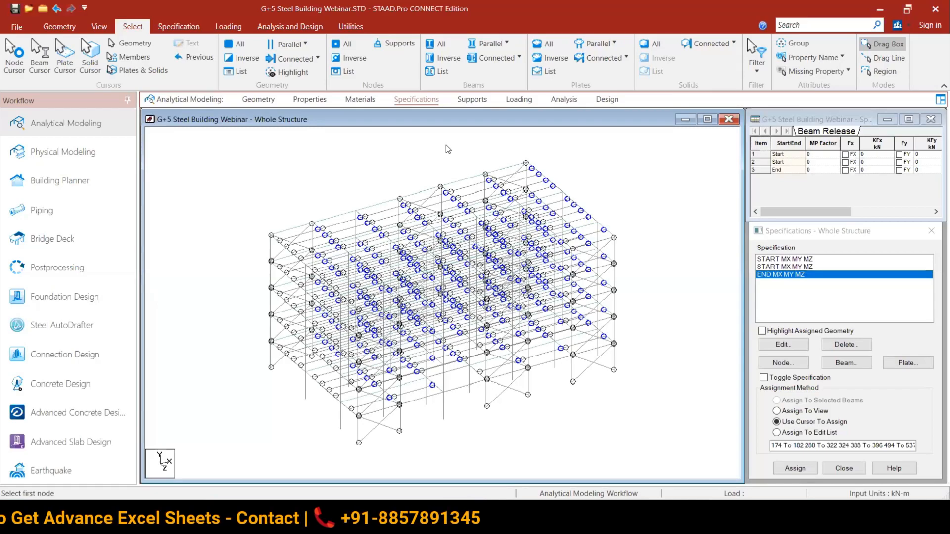
Step: Create a pinned support definition for the structure
left_click(471, 99)
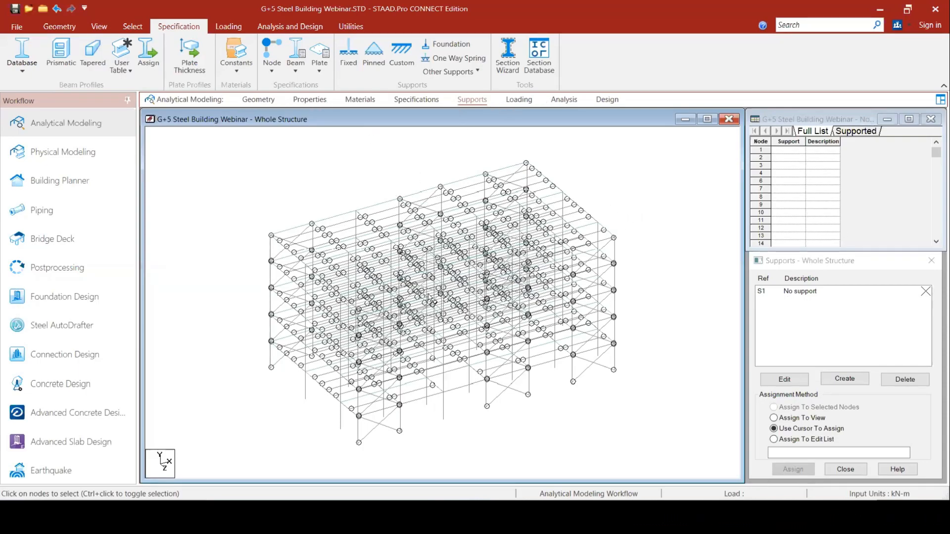
mouse_move(648, 431)
middle_mouse_down()
mouse_move(645, 404)
mouse_move(646, 414)
middle_mouse_up()
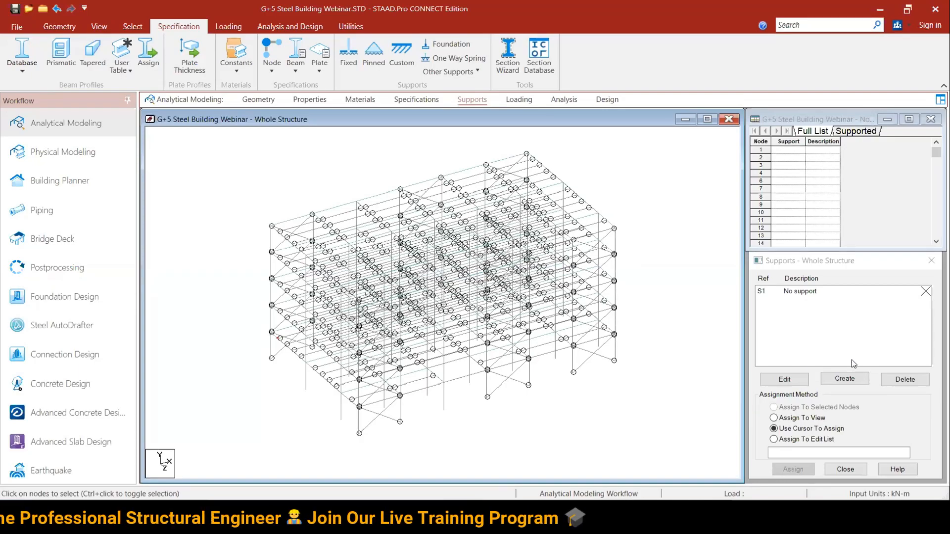
left_click(802, 325)
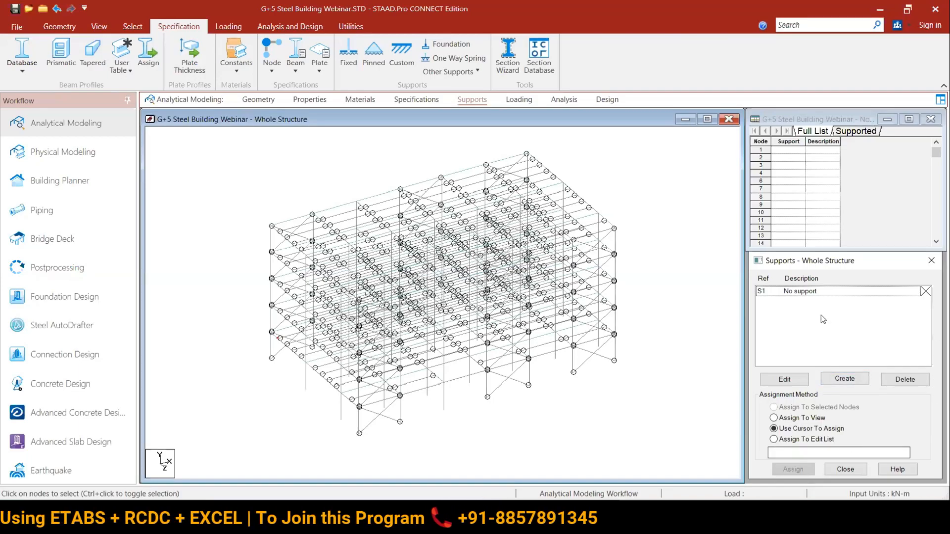
left_click(849, 384)
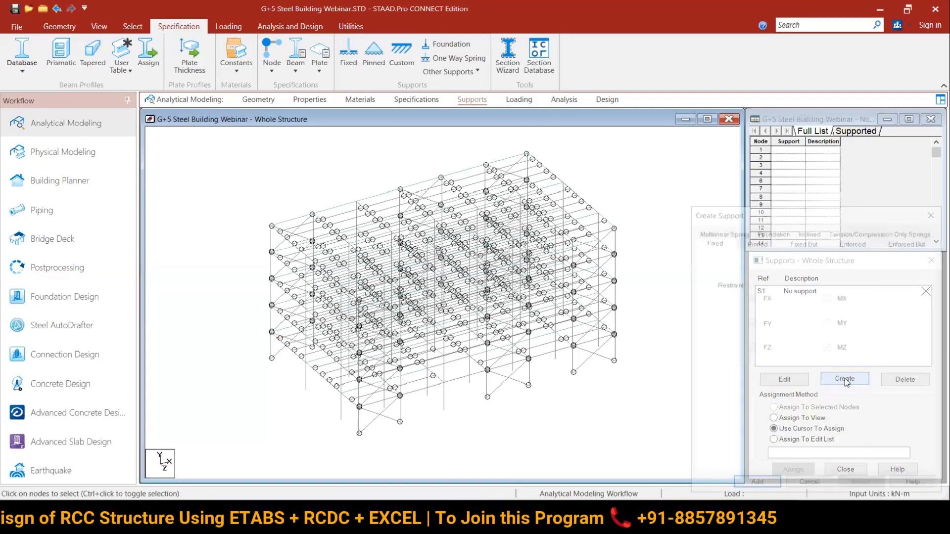
left_click(754, 241)
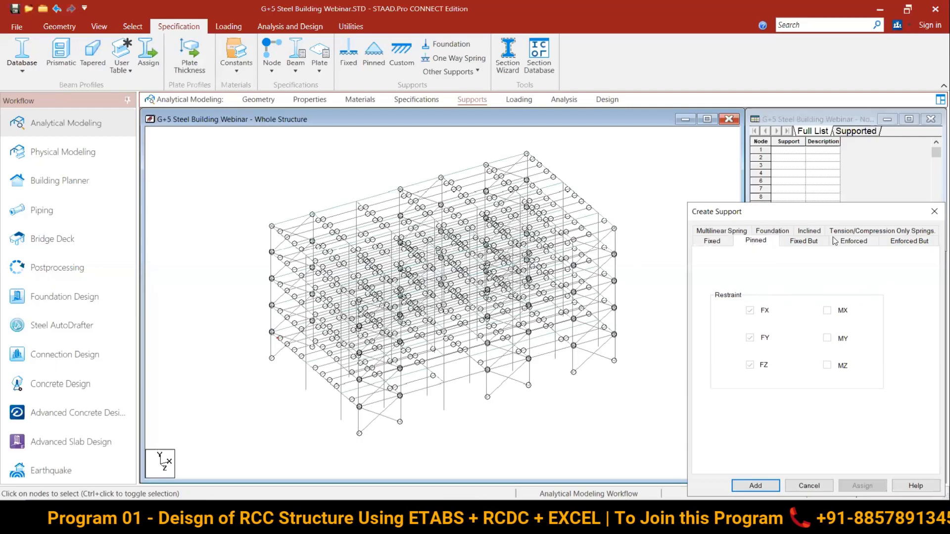
left_click_drag(811, 217, 797, 104)
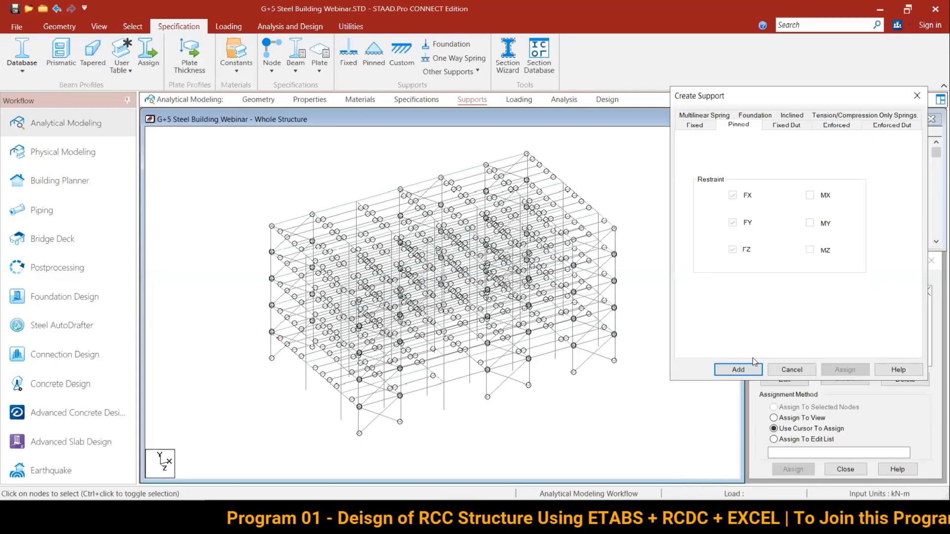
left_click(740, 366)
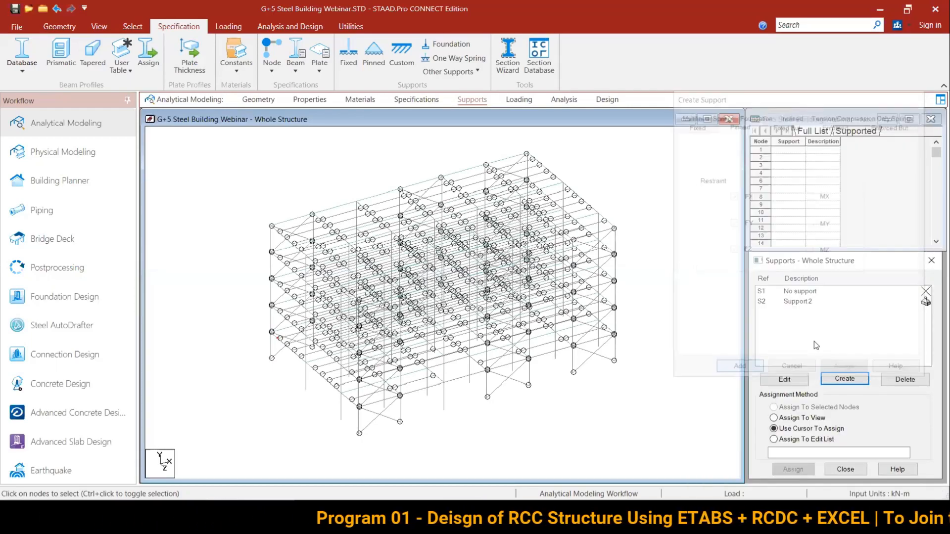
Step: Assign the pinned support to all column base nodes of the building
left_click(791, 301)
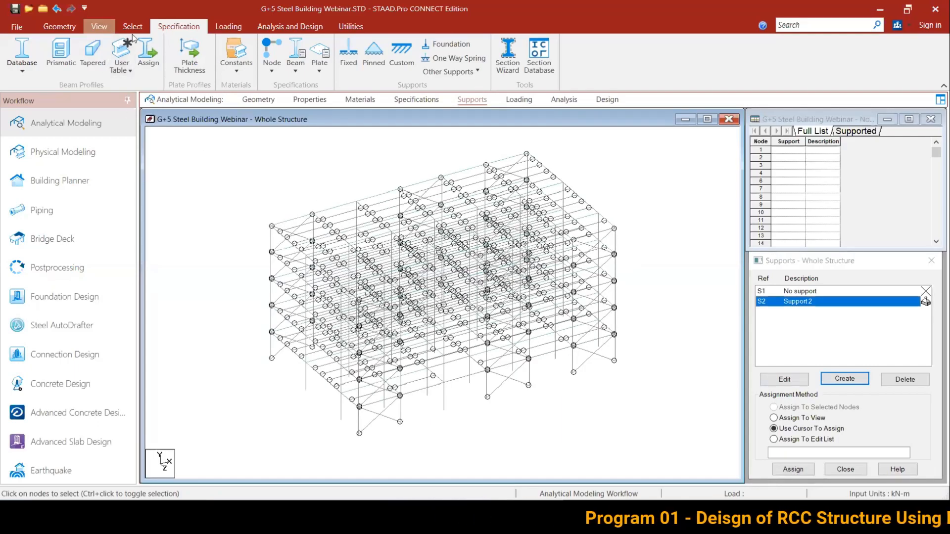
left_click(112, 28)
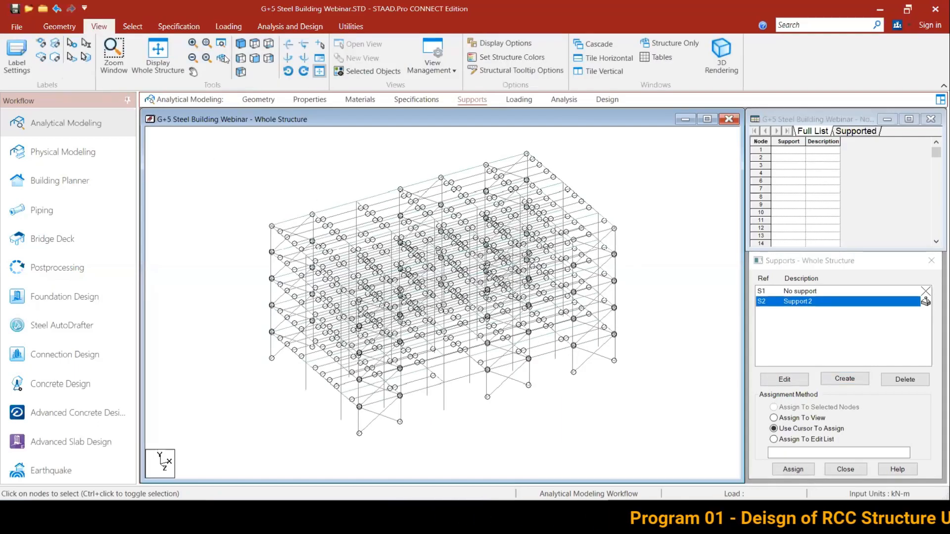
left_click(254, 58)
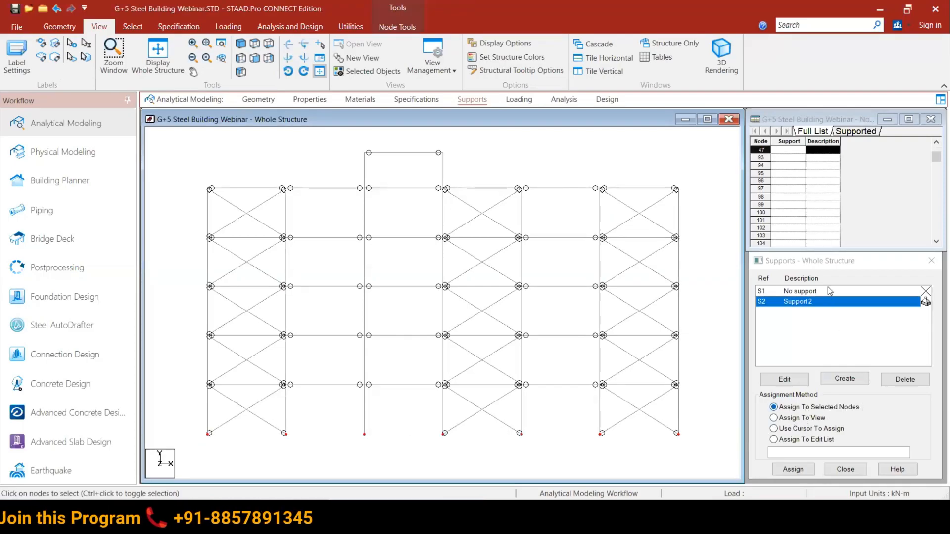
left_click(814, 450)
left_click(793, 469)
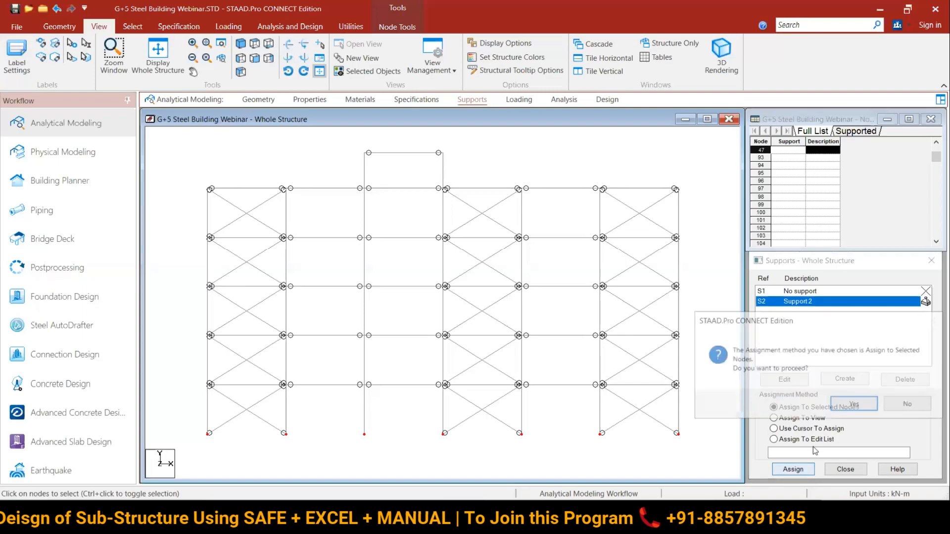
left_click(847, 403)
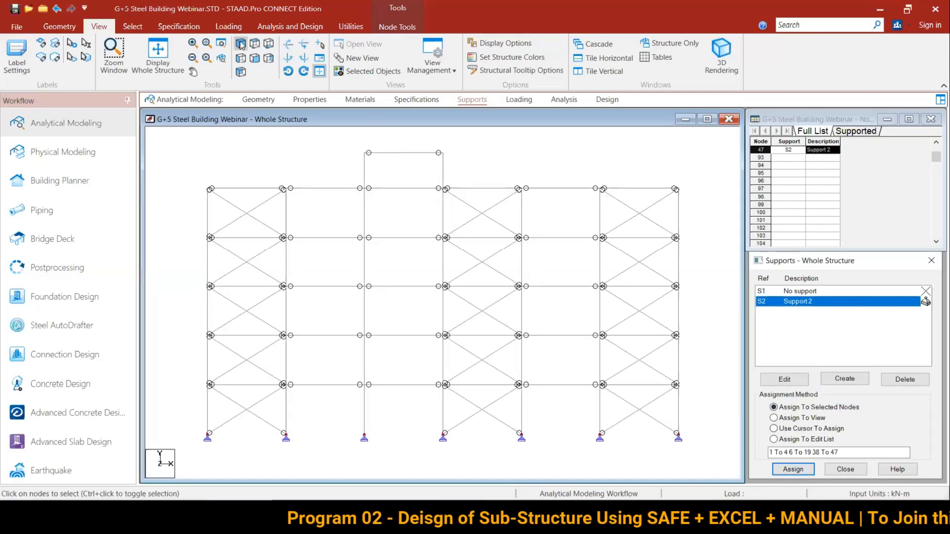
left_click(241, 71)
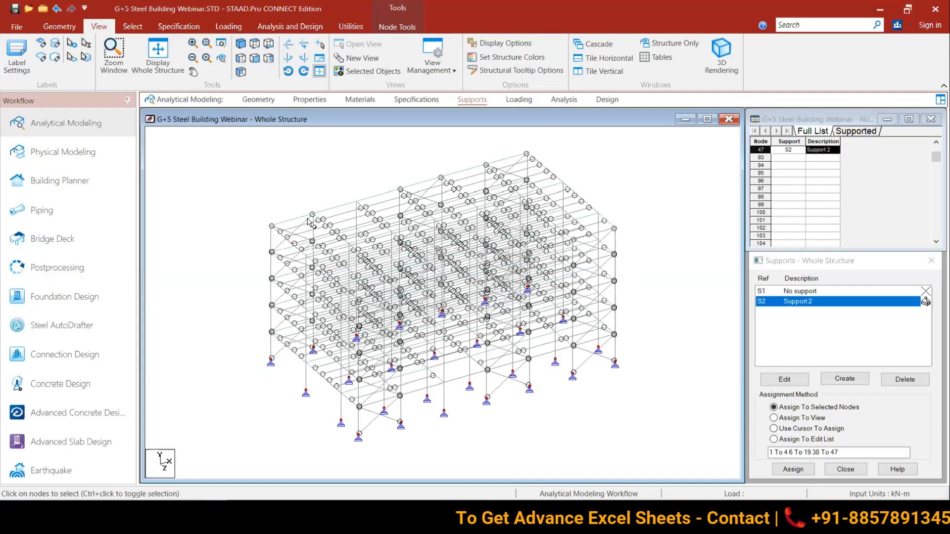
left_click(278, 221)
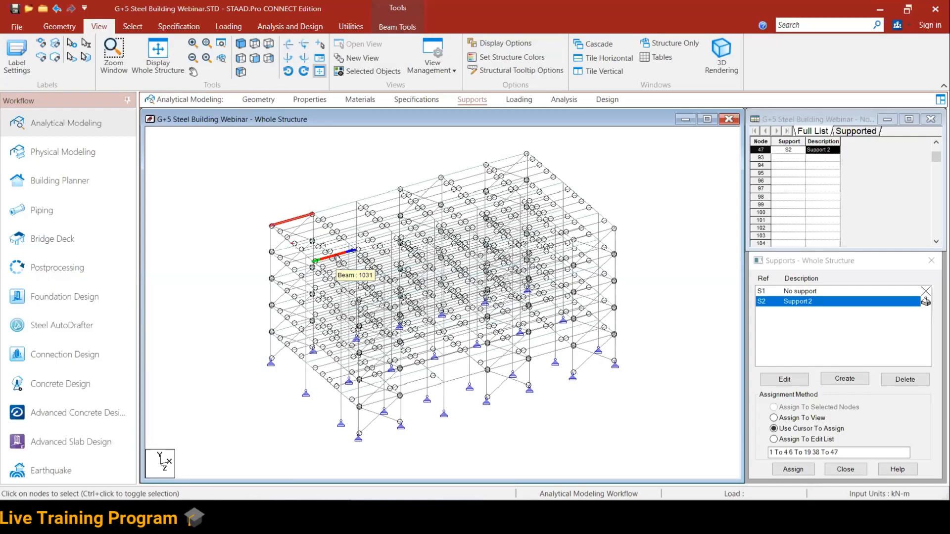
left_click(293, 176)
left_click(312, 220)
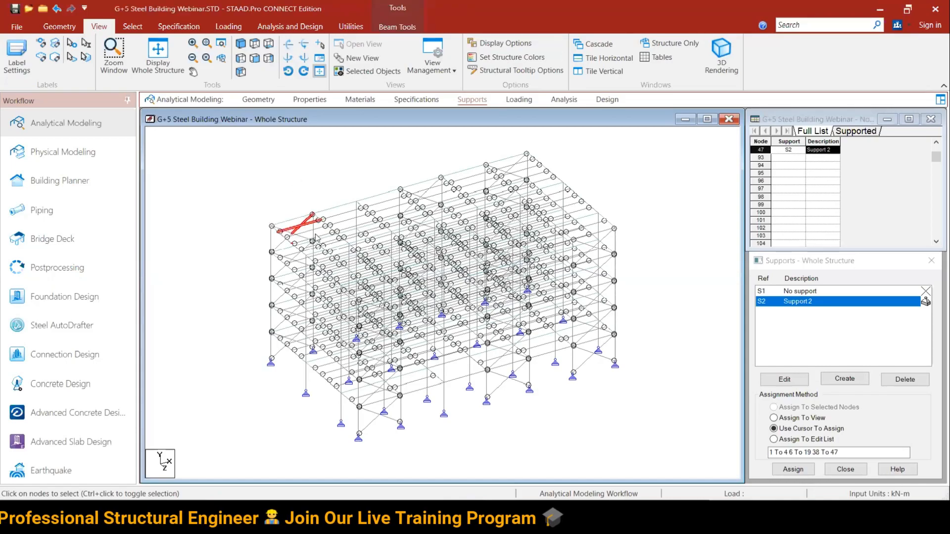
left_click(324, 232)
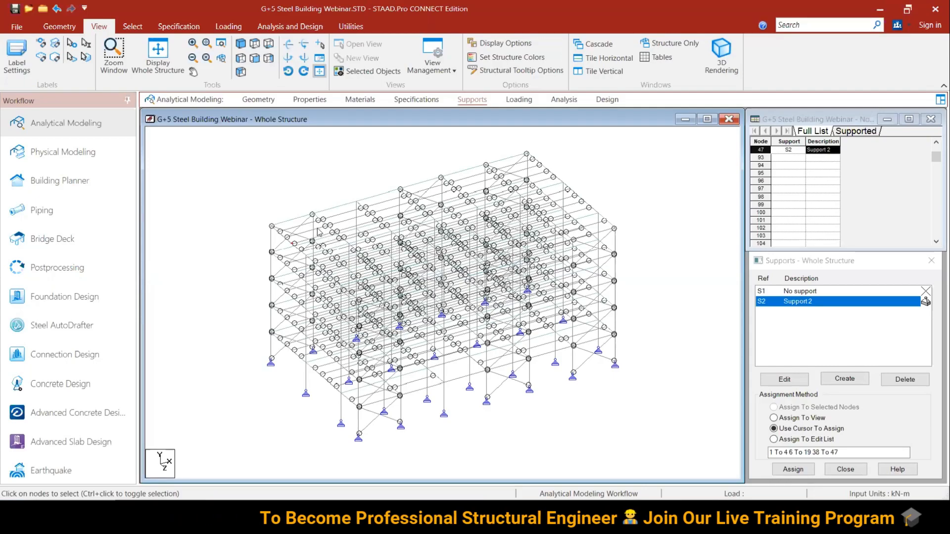
left_click(346, 205)
left_click(361, 179)
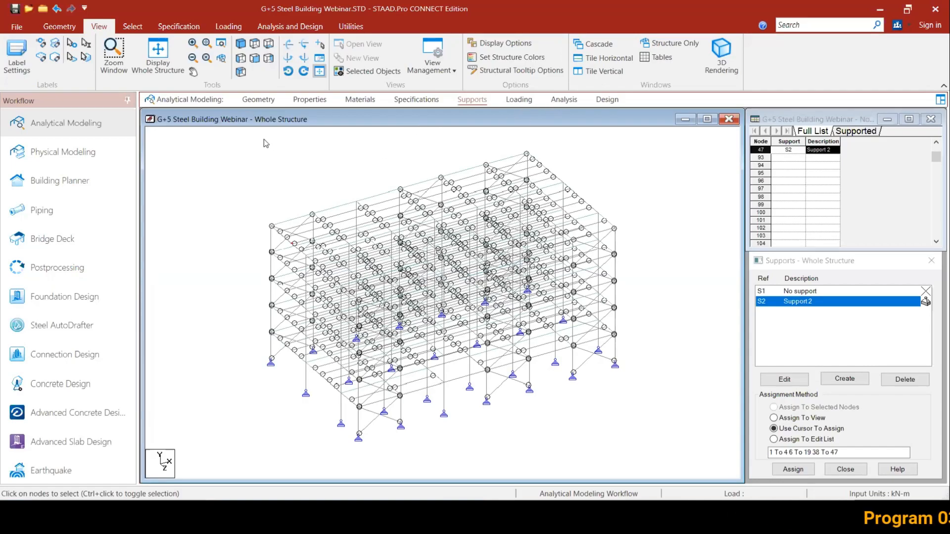
Step: Go to the loading definitions and load cases of the model
middle_click_drag(473, 389, 488, 371)
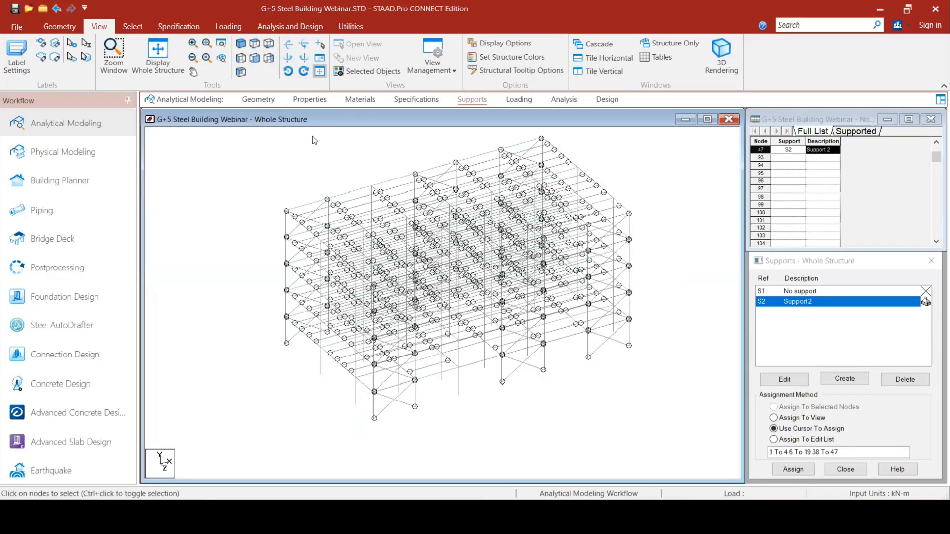
left_click(304, 100)
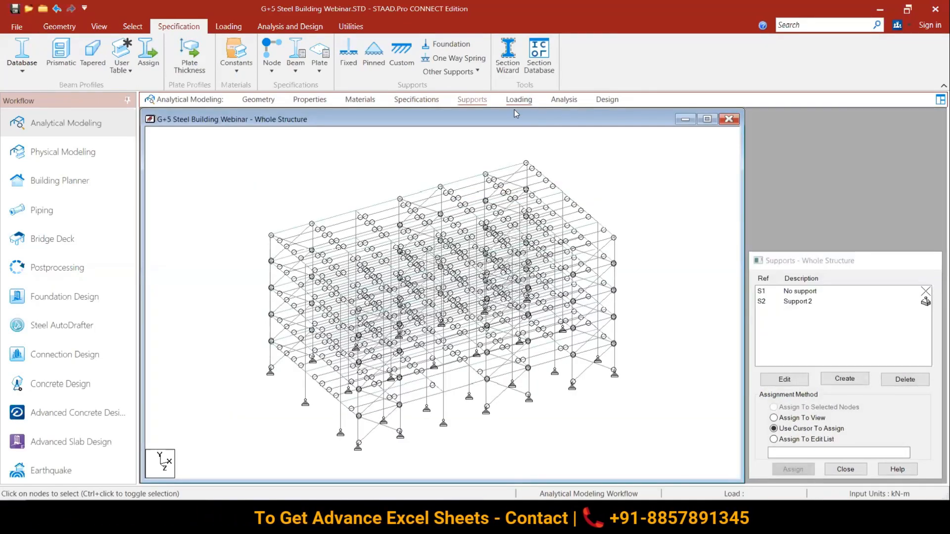
left_click(518, 101)
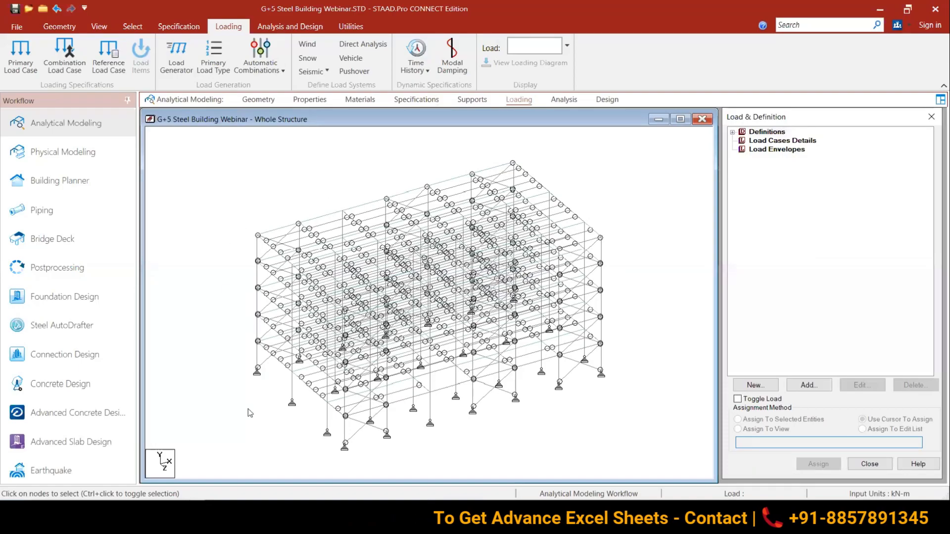
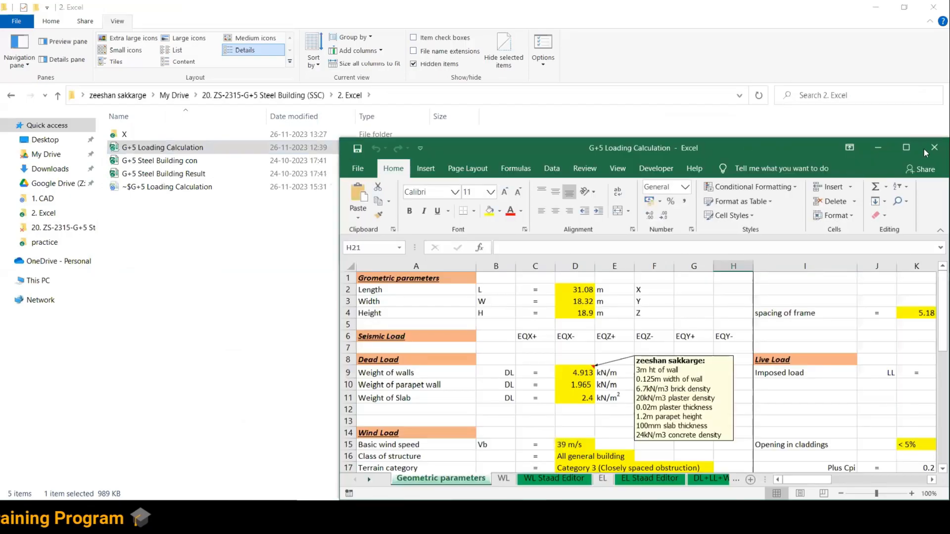
Step: Switch to the G+5 Loading Calculation workbook in Excel, maximize it and review the geometric parameters and seismic load directions
left_click(912, 149)
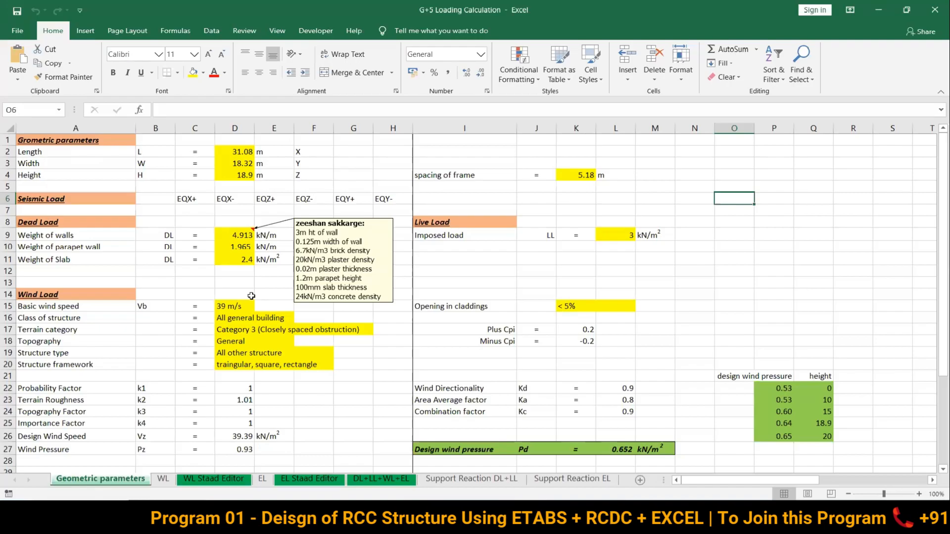
left_click(240, 152)
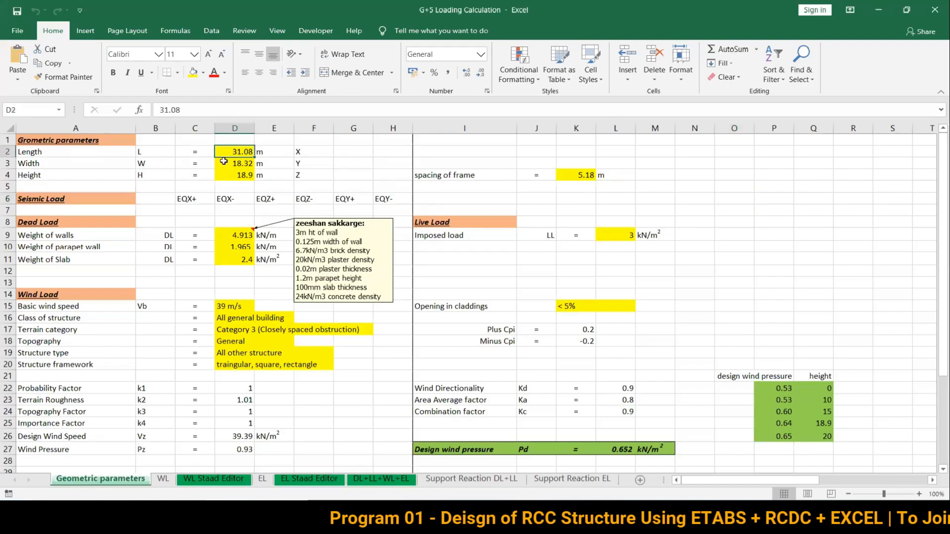
left_click(234, 164)
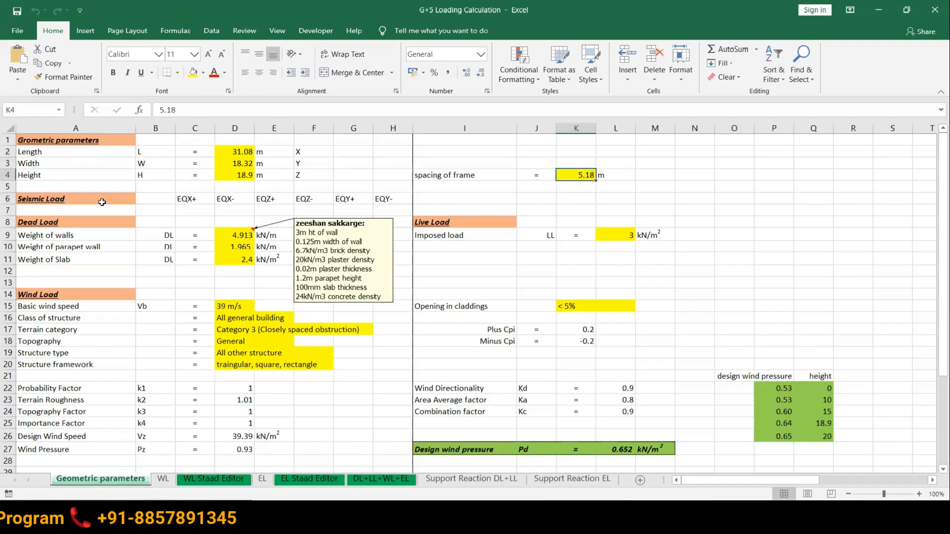
left_click(194, 198)
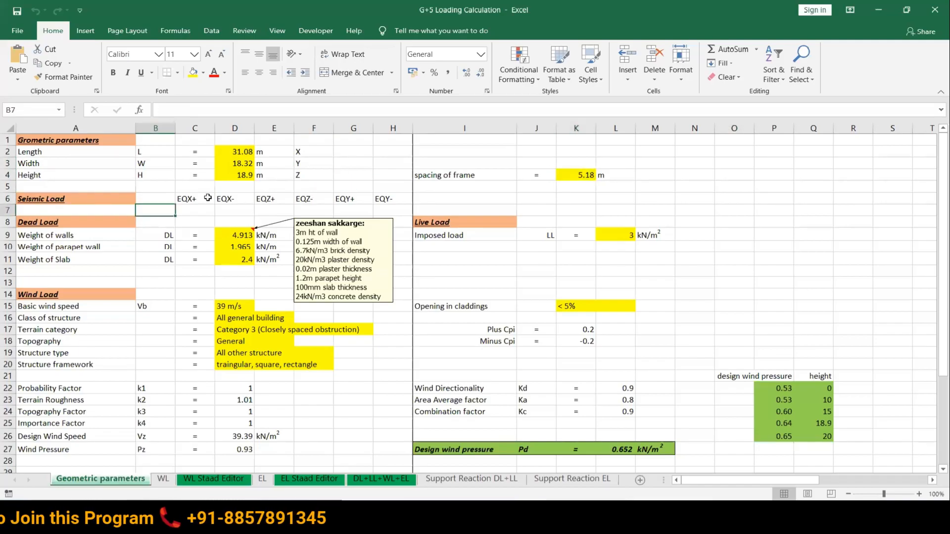
left_click(385, 199)
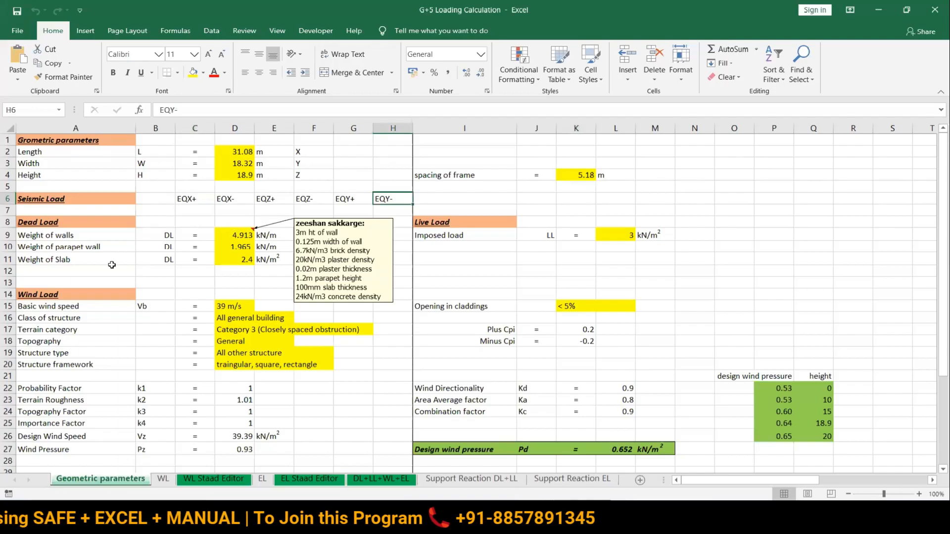
Step: Inspect the dead load cells for walls, parapet wall and slab, and the imposed live load cell
left_click(236, 235)
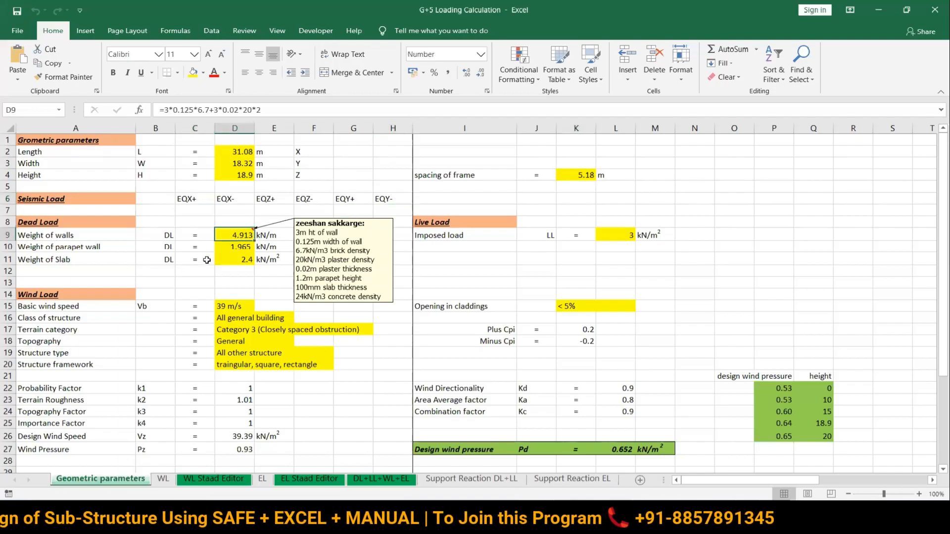
left_click(232, 247)
left_click(233, 261)
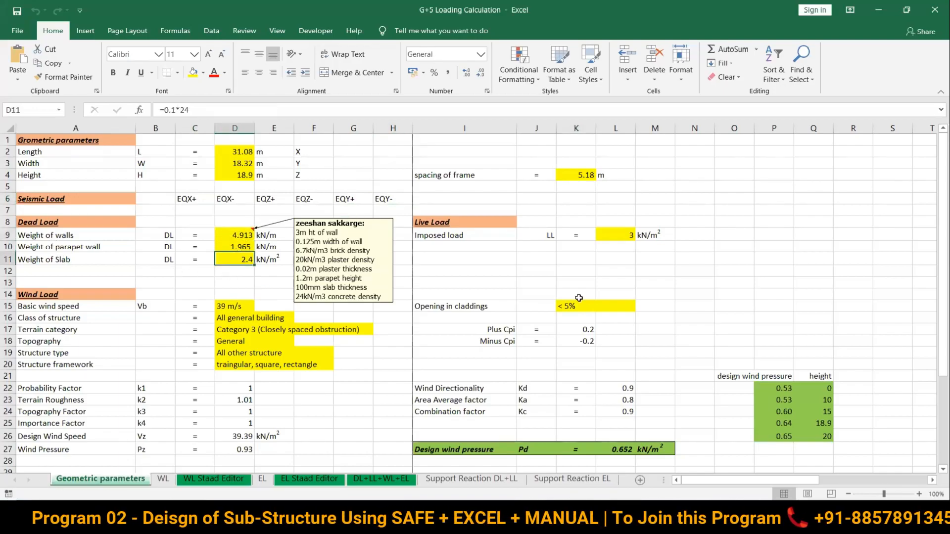
left_click(624, 235)
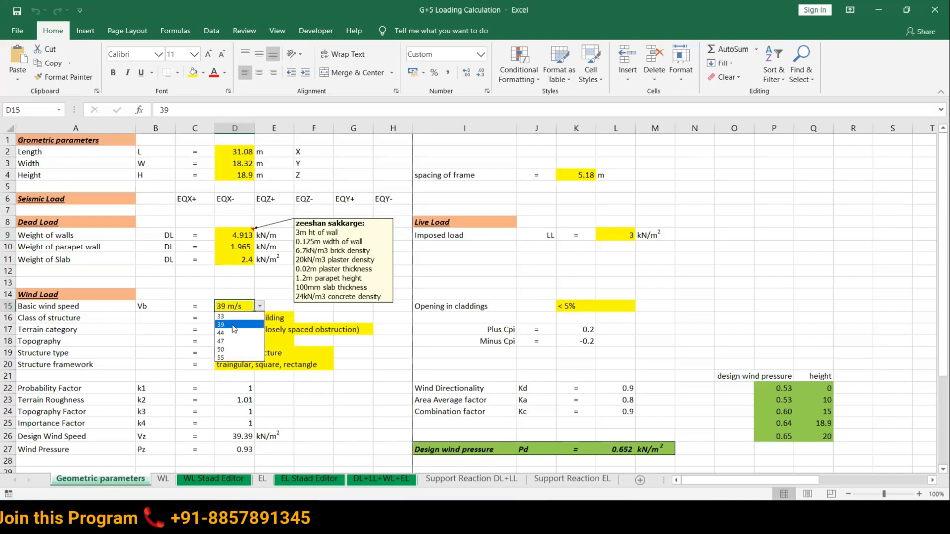
Step: Choose a basic wind speed of 39 m/s, try Temporary shed and Farm building as class of structure, and restore All general building
left_click(234, 327)
left_click(267, 290)
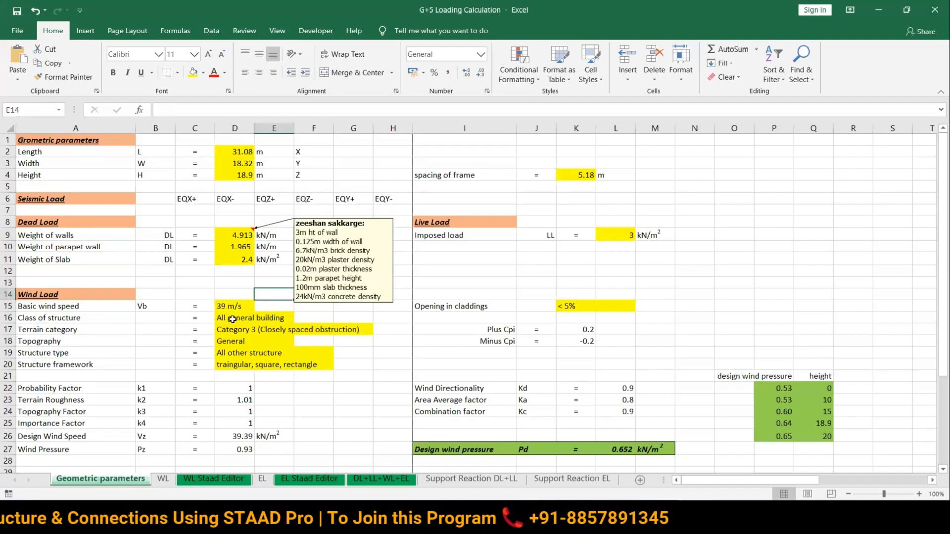
left_click(247, 317)
left_click(299, 319)
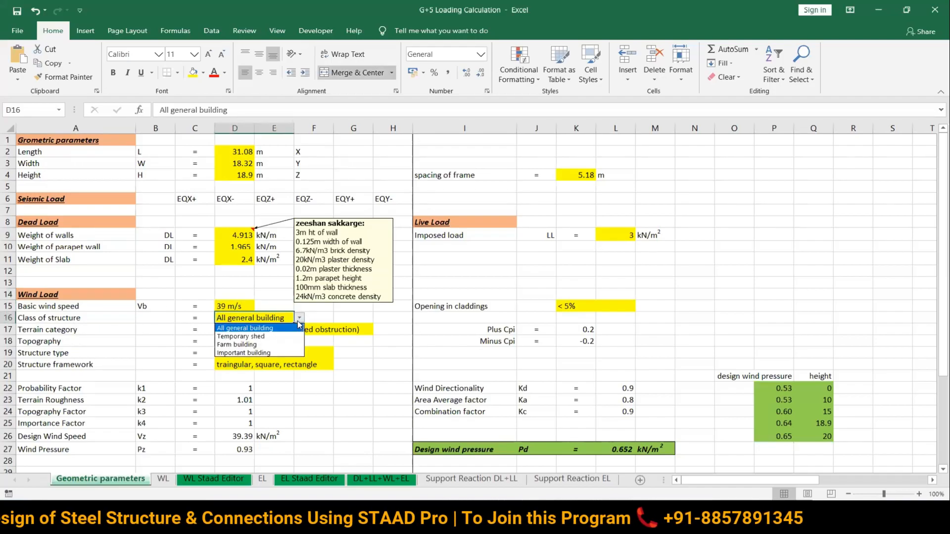
left_click(240, 336)
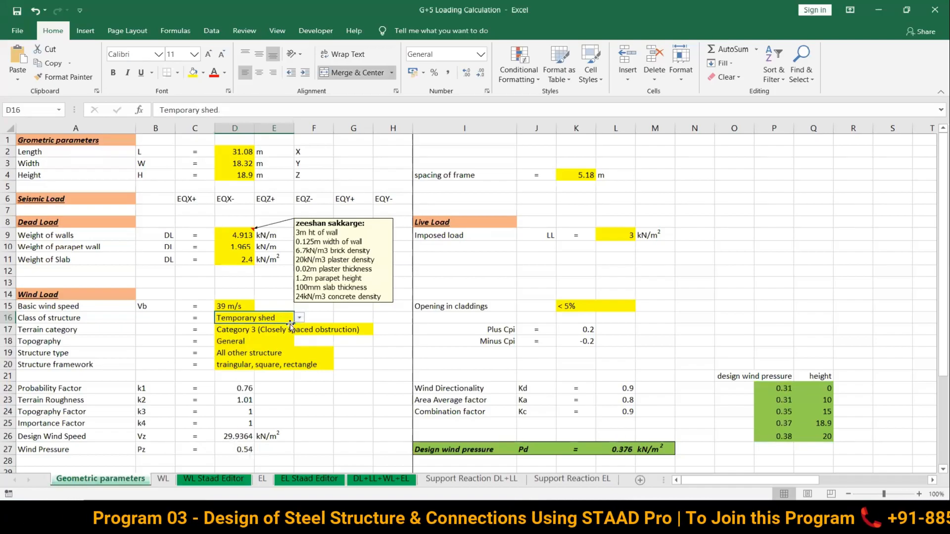
left_click(300, 318)
left_click(258, 345)
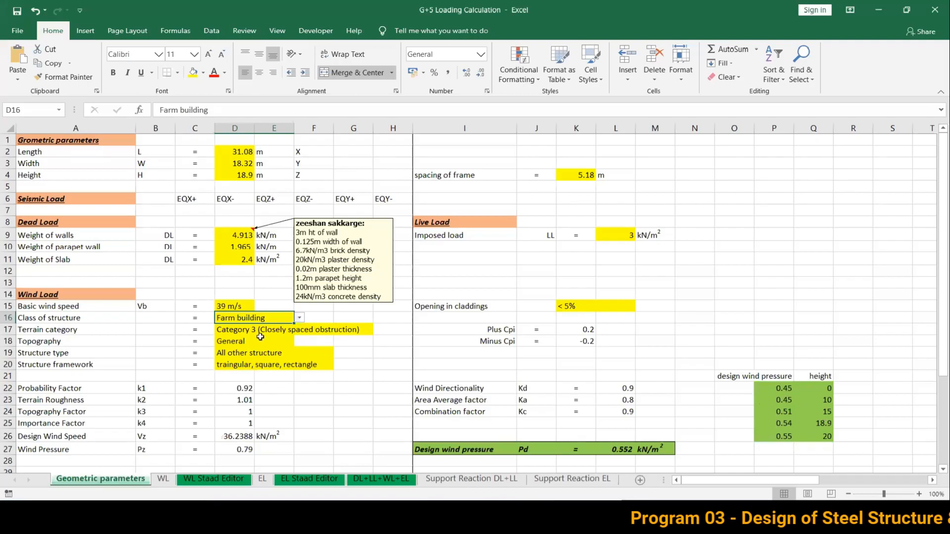
left_click(299, 317)
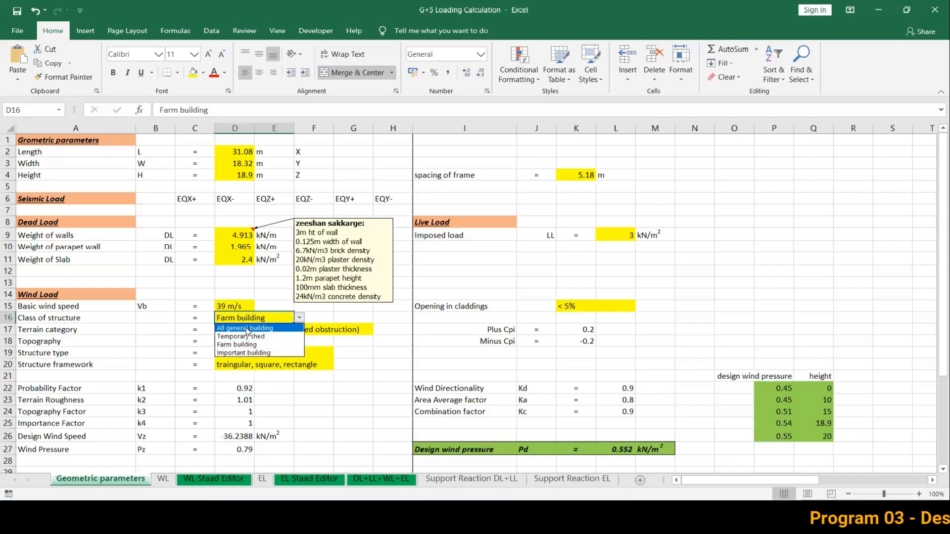
left_click(237, 328)
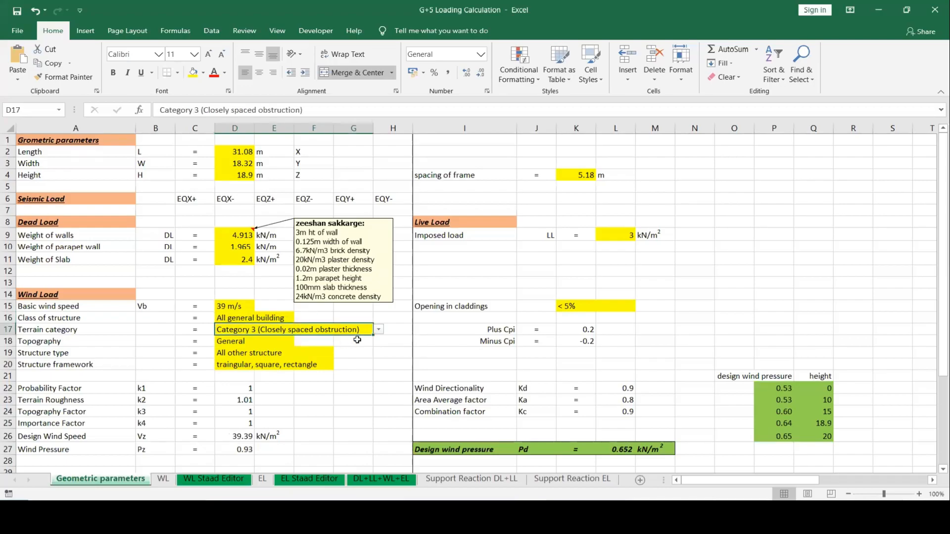
Step: Try Category 1 (No obstruction) as the terrain category, and restore Category 3 (Closely spaced obstruction)
left_click(379, 331)
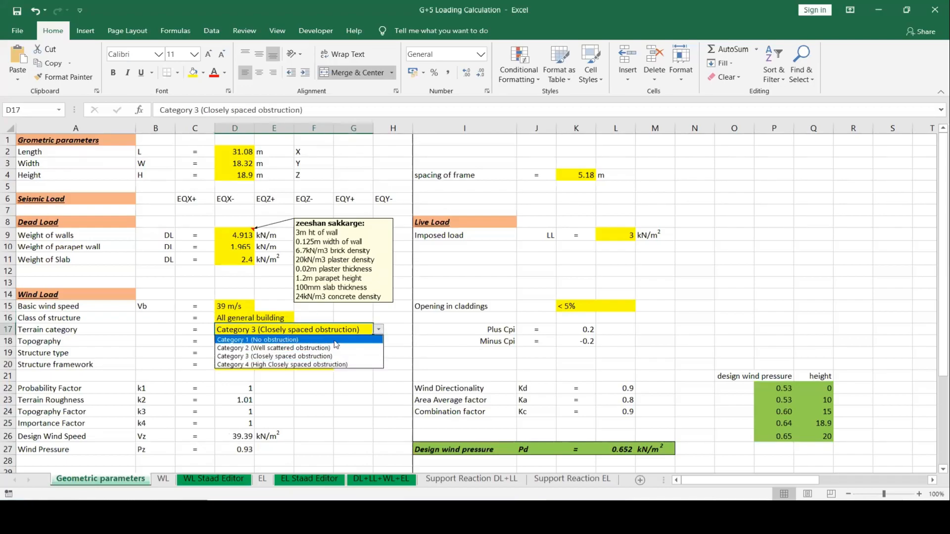
left_click(271, 341)
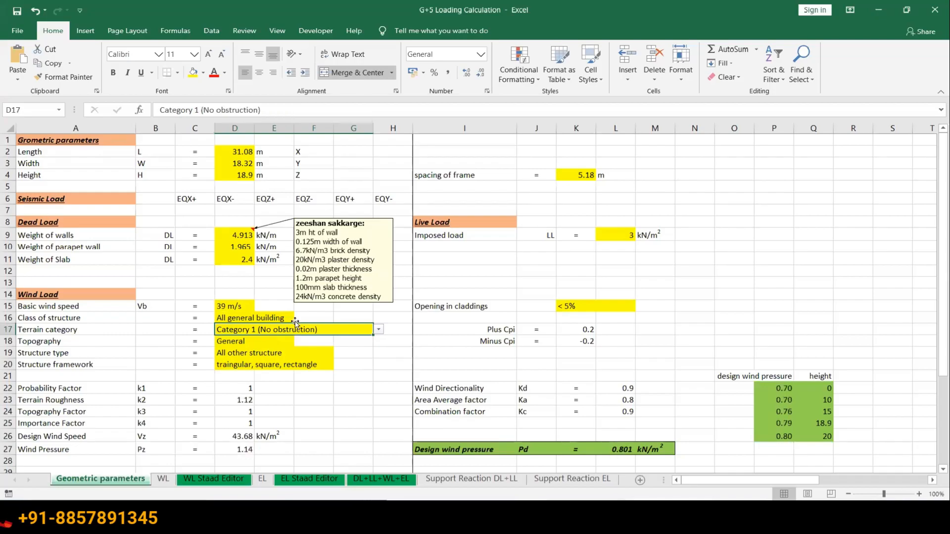
left_click(379, 331)
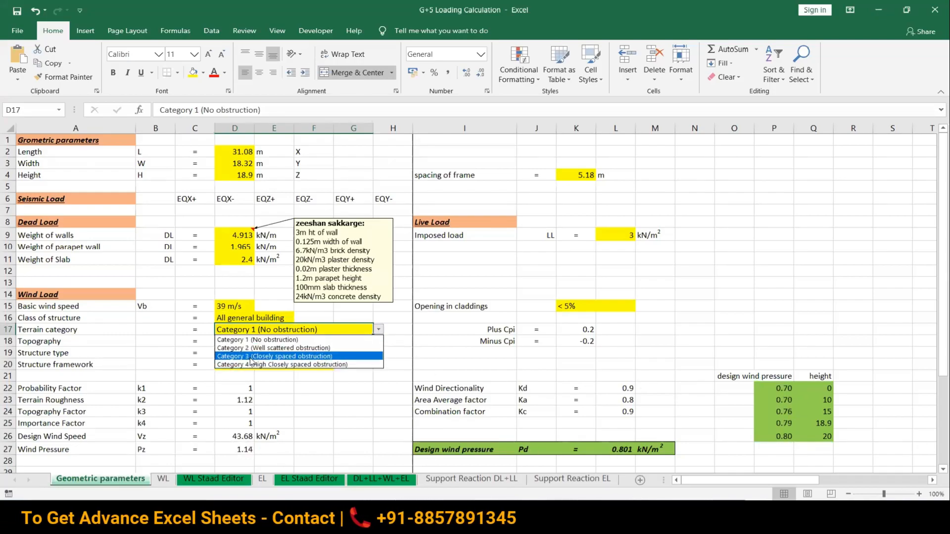
left_click(257, 349)
Step: Try Hill, Valley, Cliff as the wind load topography, and restore General
left_click(254, 341)
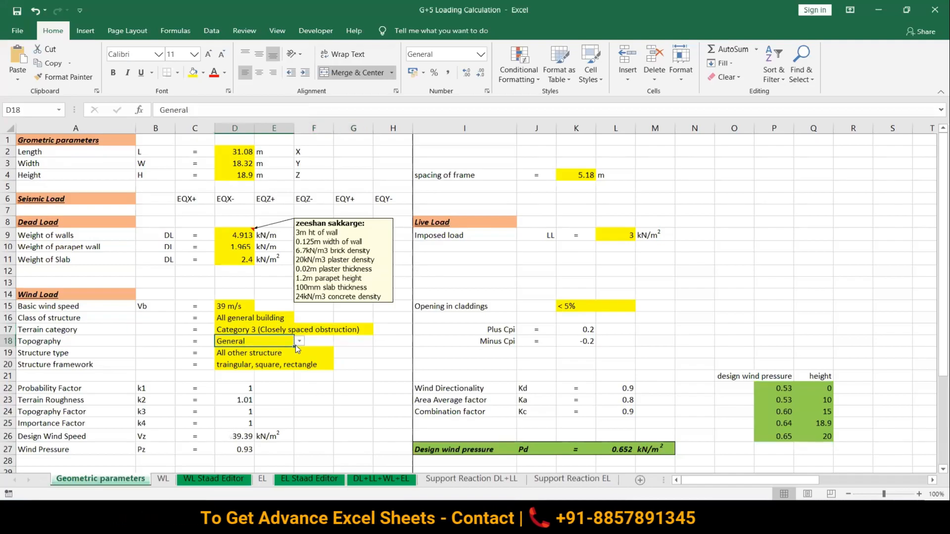
left_click(300, 341)
left_click(255, 360)
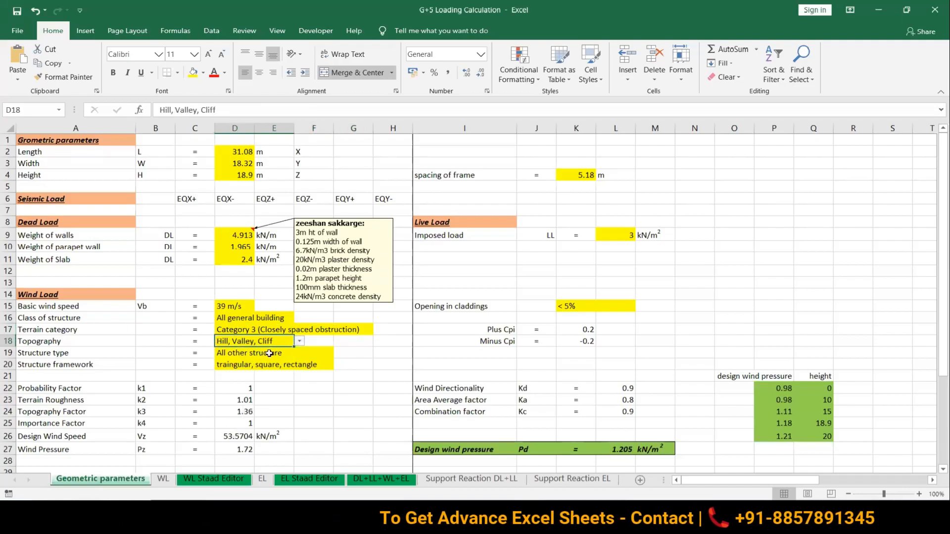
left_click(299, 341)
left_click(257, 352)
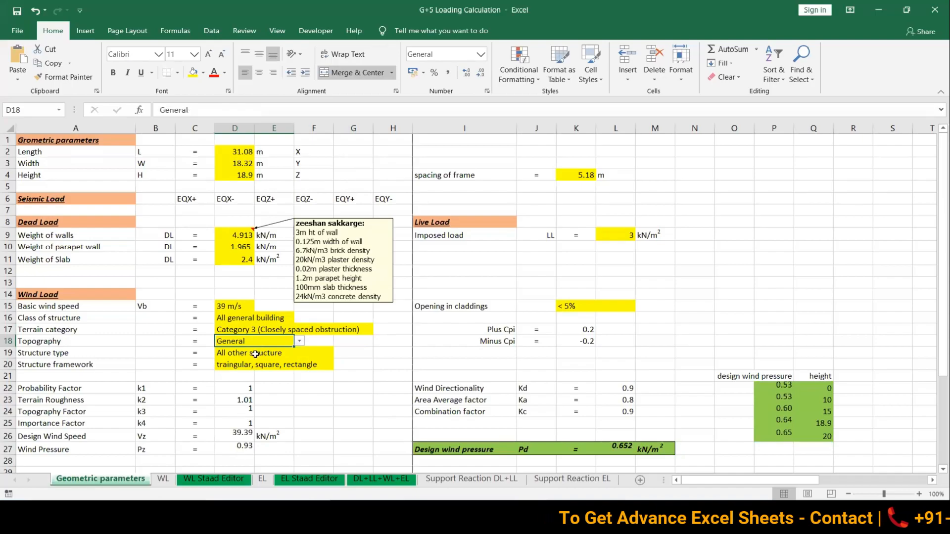
Step: Check the structure type, try circular as the structure framework, and restore traingular, square, rectangle
left_click(327, 354)
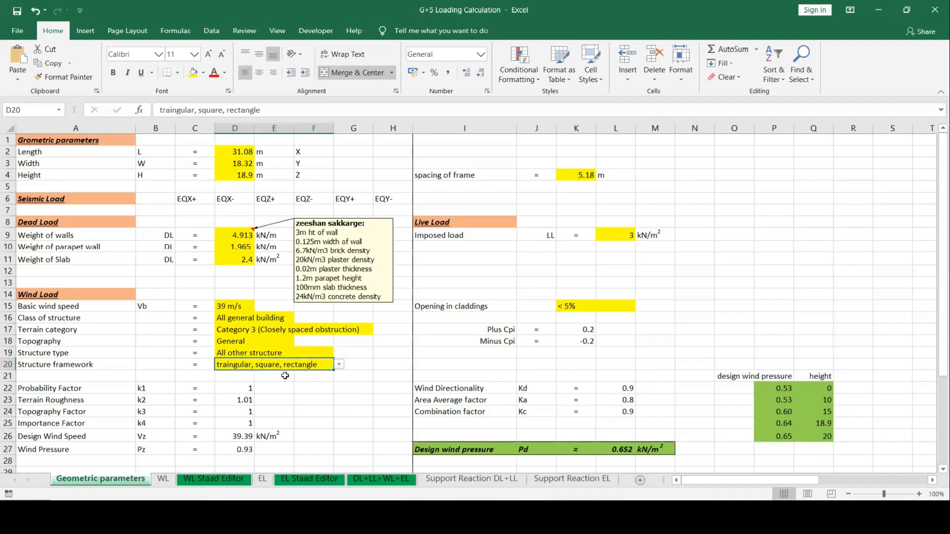
left_click(340, 365)
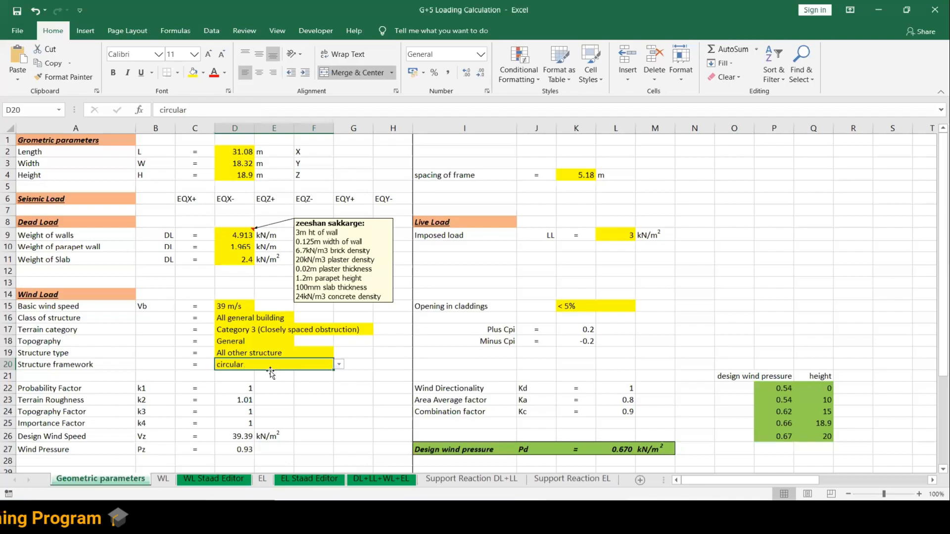
left_click(339, 365)
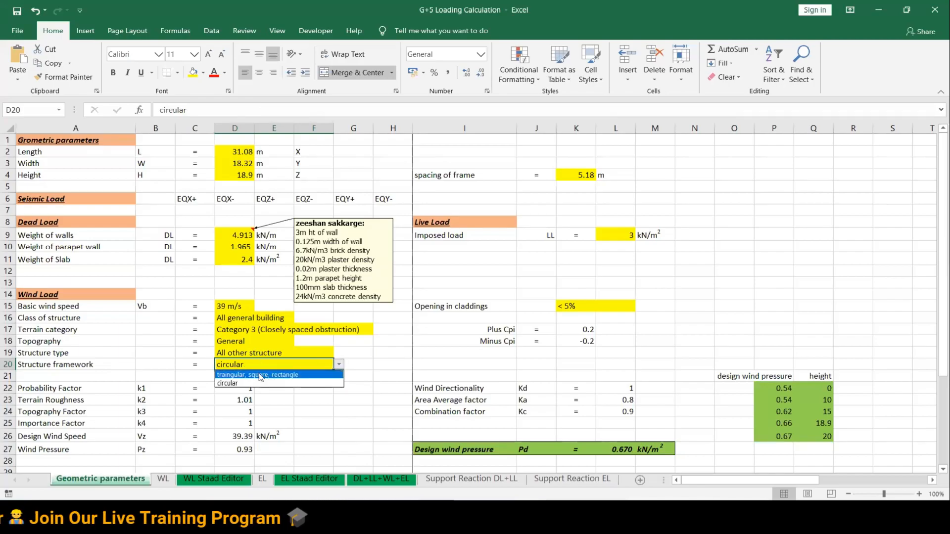
left_click(248, 375)
left_click(314, 412)
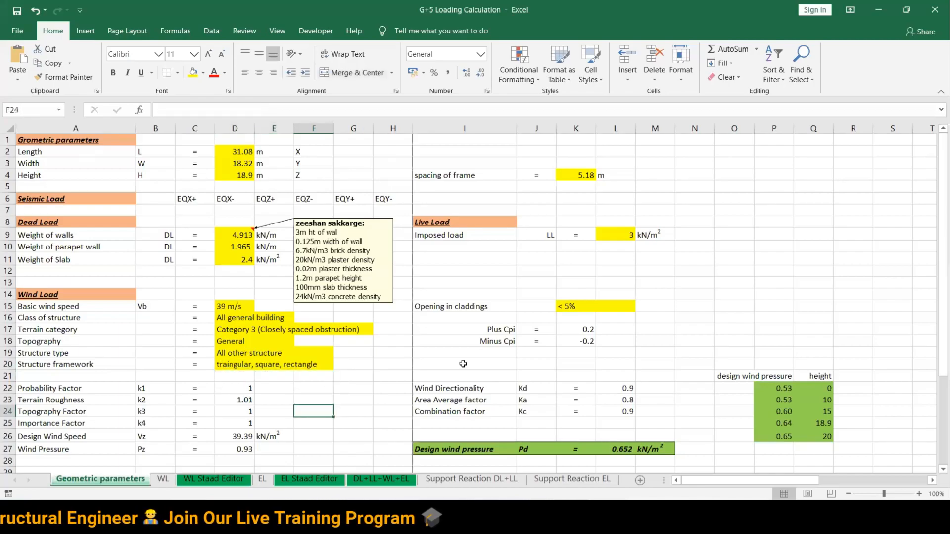
Step: Try 5% to 20% for the opening in claddings, and restore < 5%
left_click(569, 307)
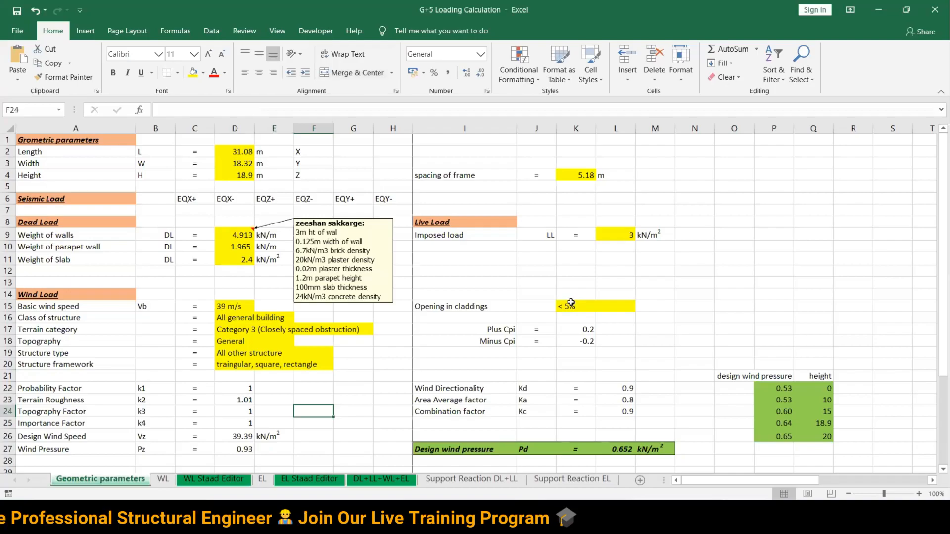
left_click(640, 306)
left_click(572, 325)
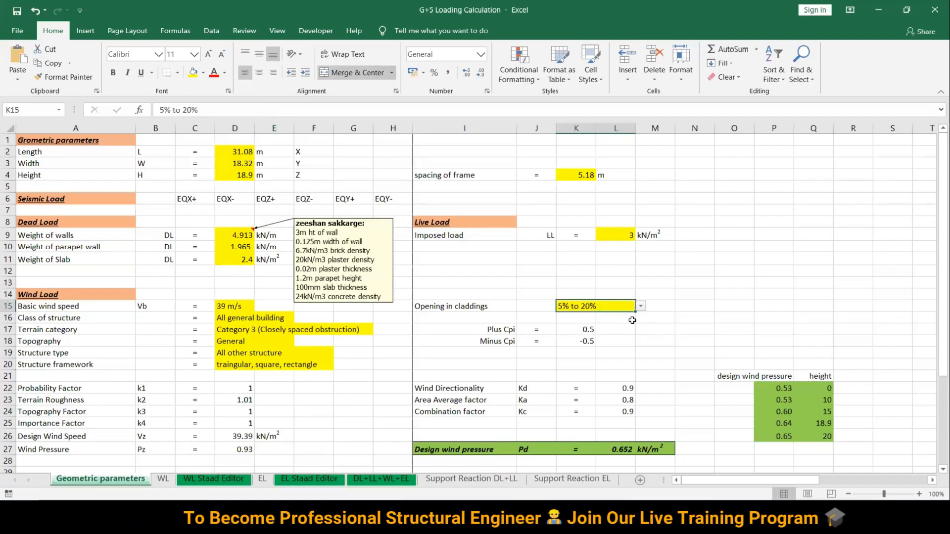
left_click(640, 307)
left_click(579, 316)
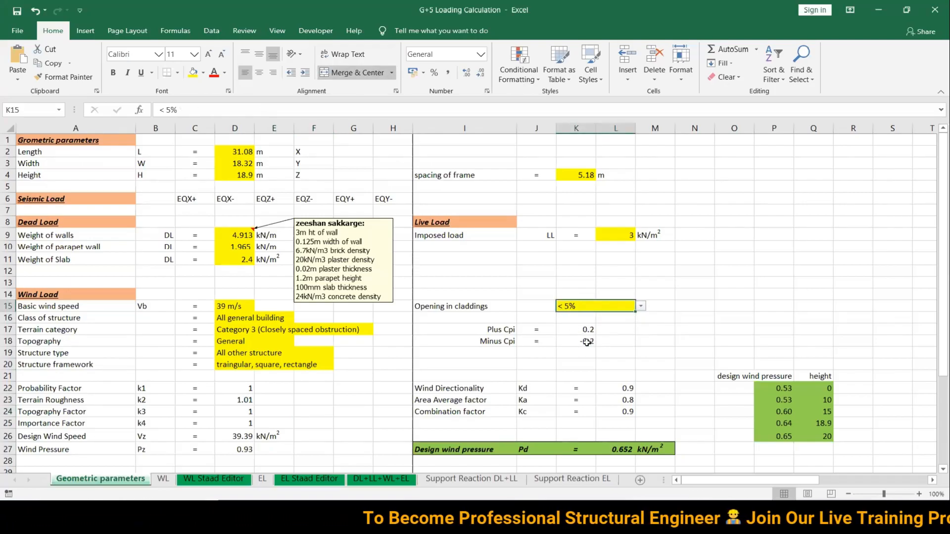
left_click(693, 306)
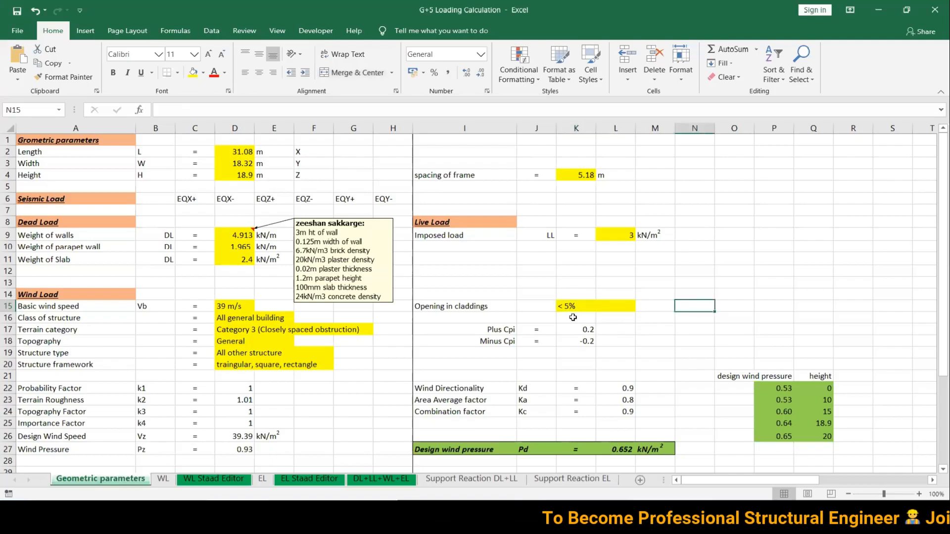
left_click(639, 341)
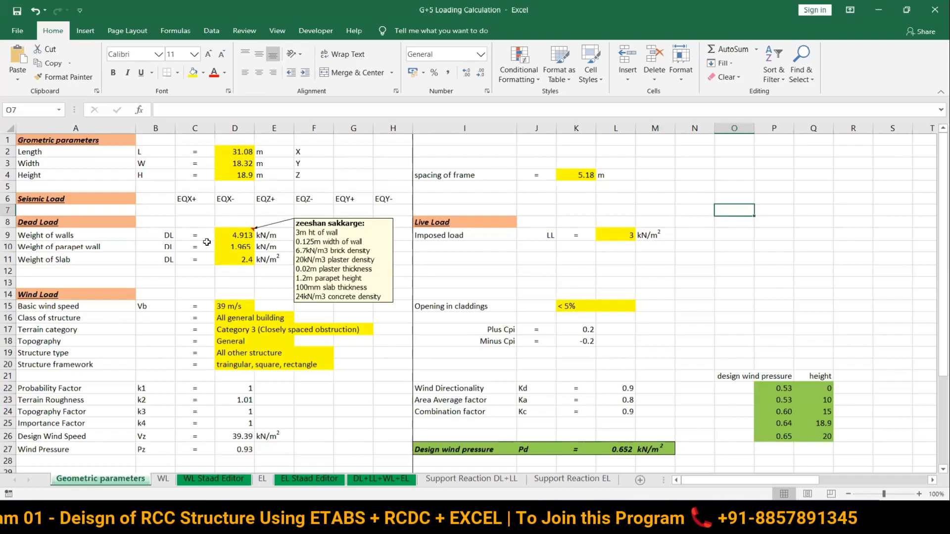
Step: Review the seismic load directions, comparing the horizontal EQX and EQZ cases with the vertical EQY+ and EQY- cases
left_click(201, 207)
left_click(684, 186)
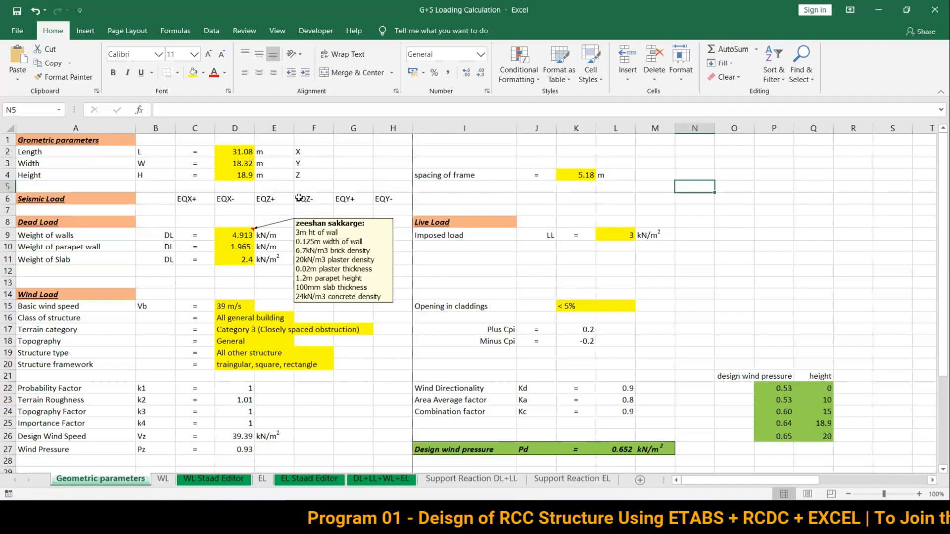
left_click_drag(307, 198, 188, 197)
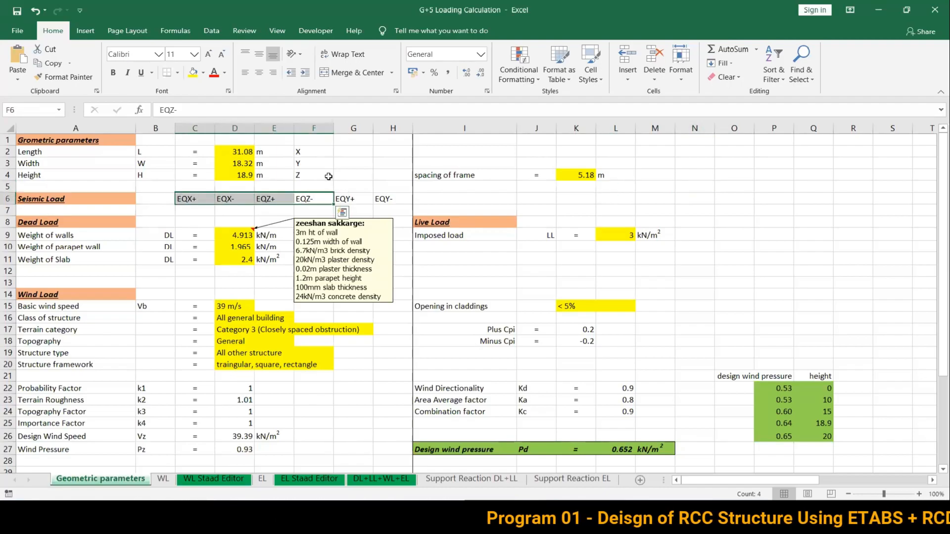
left_click(327, 176)
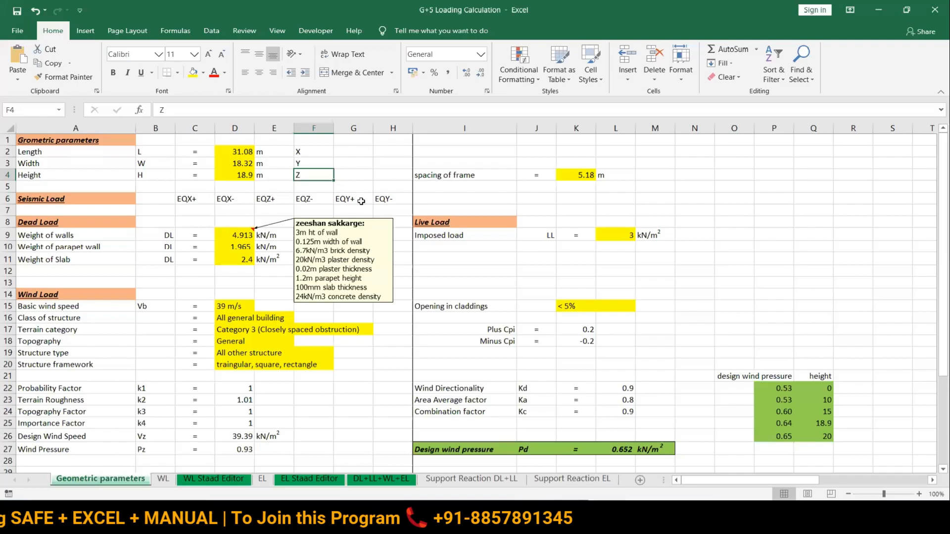
left_click_drag(186, 198, 306, 198)
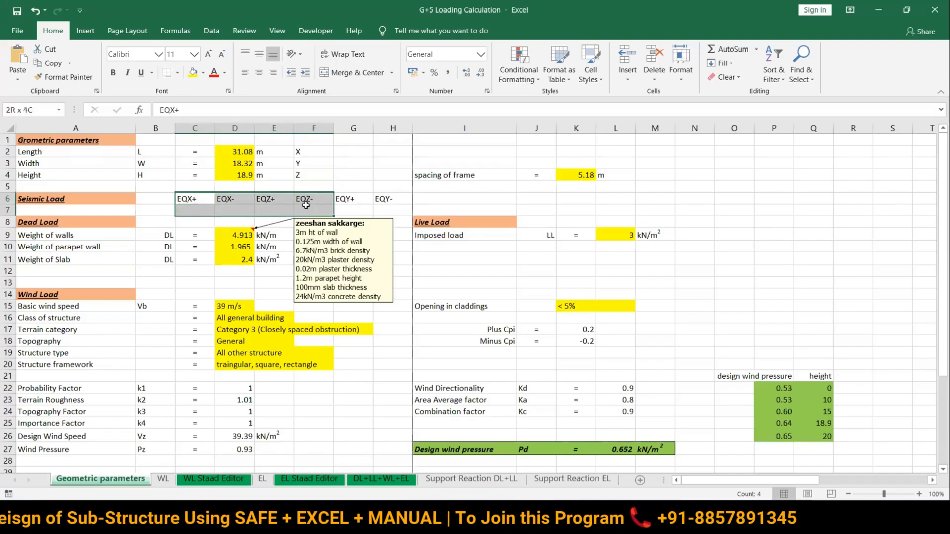
left_click(353, 174)
left_click(355, 198)
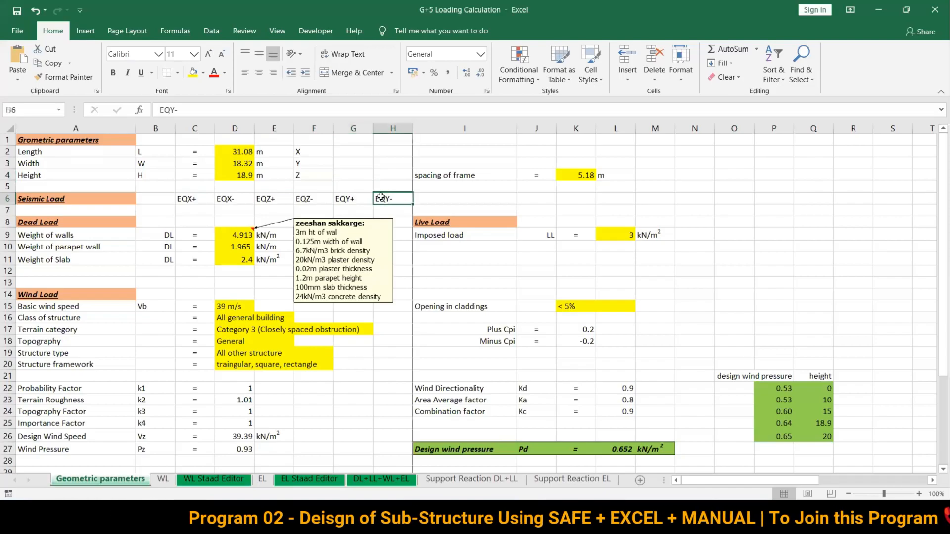
left_click(386, 199)
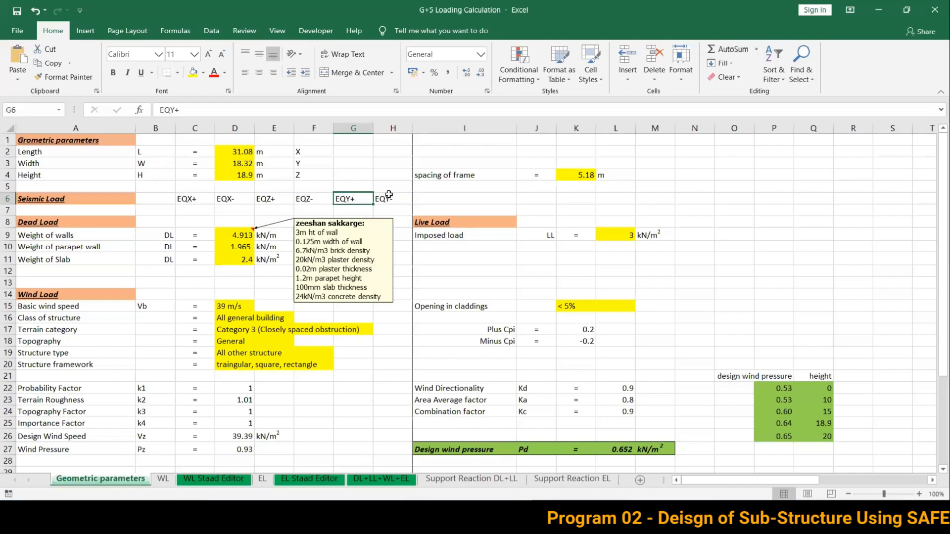
key("Up")
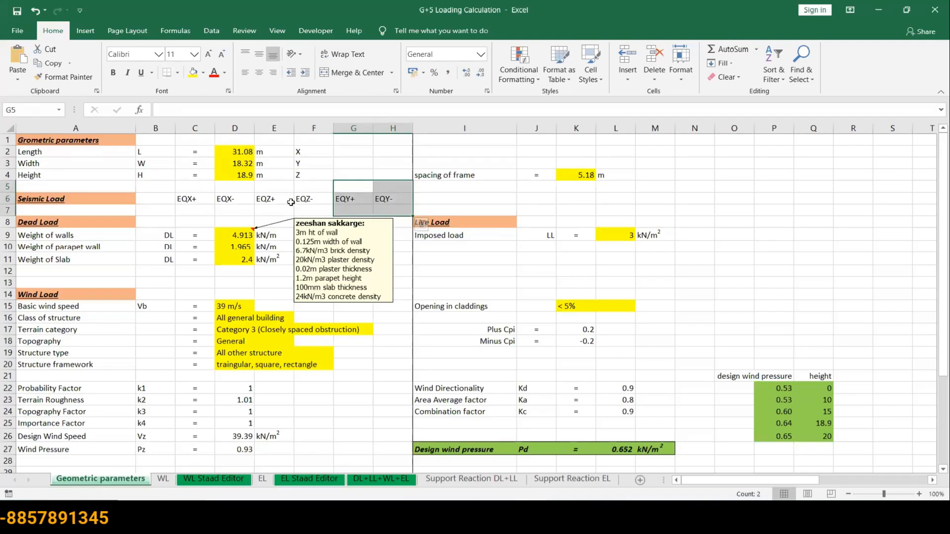
left_click_drag(311, 192, 182, 206)
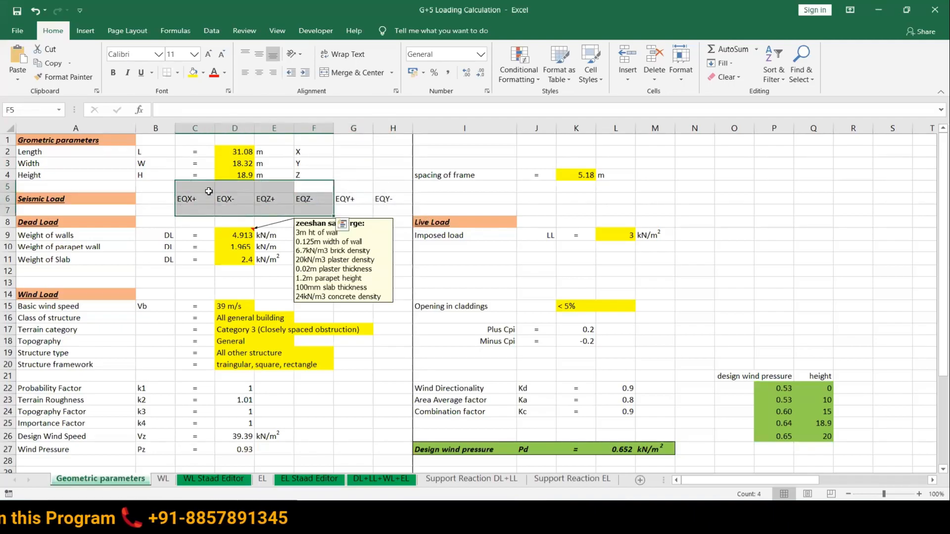
left_click(451, 203)
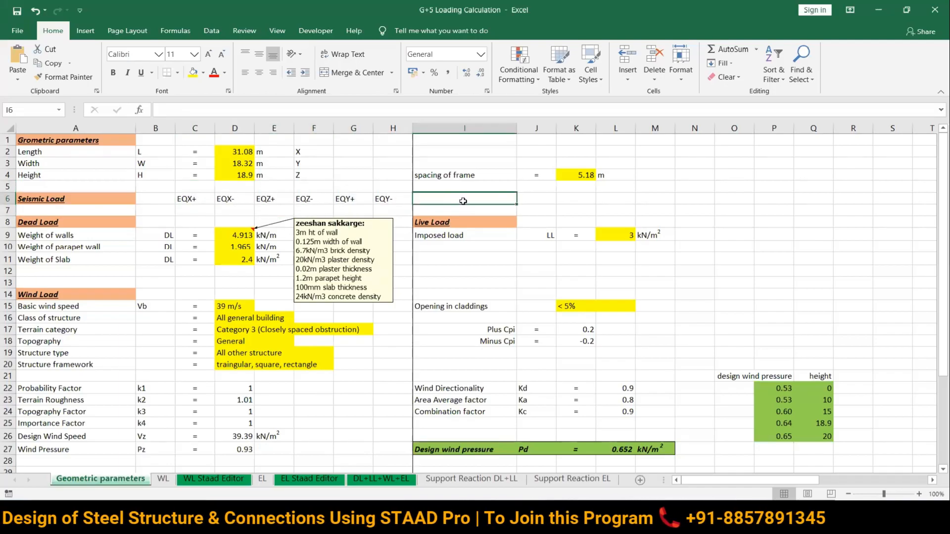
left_click(608, 197)
left_click(811, 199)
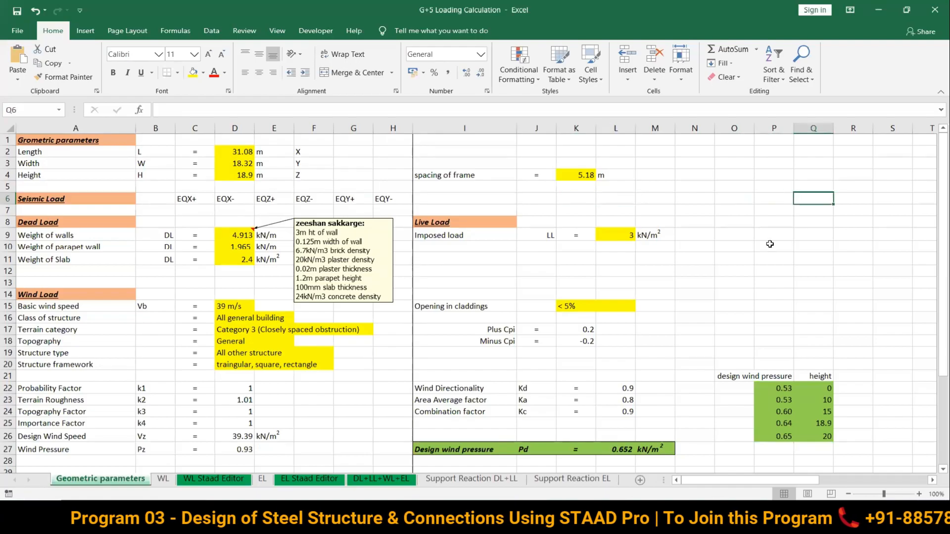
left_click(353, 411)
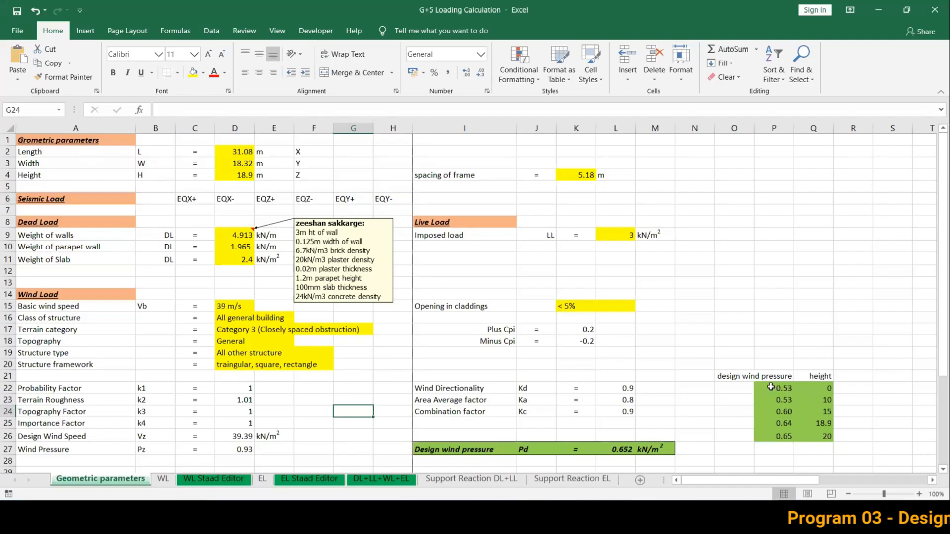
Step: Review the design wind pressures listed against building height on the Geometric parameters sheet
left_click_drag(787, 389, 834, 437)
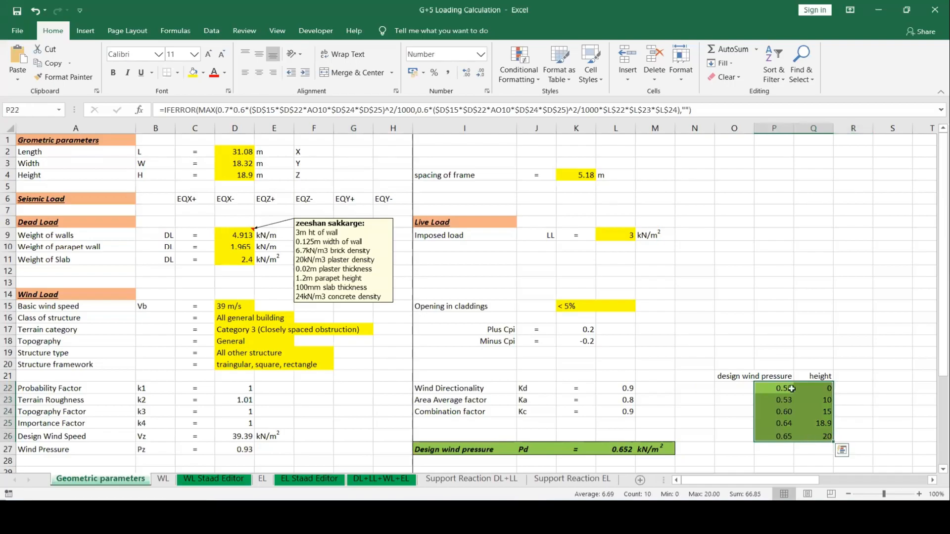
left_click(820, 407)
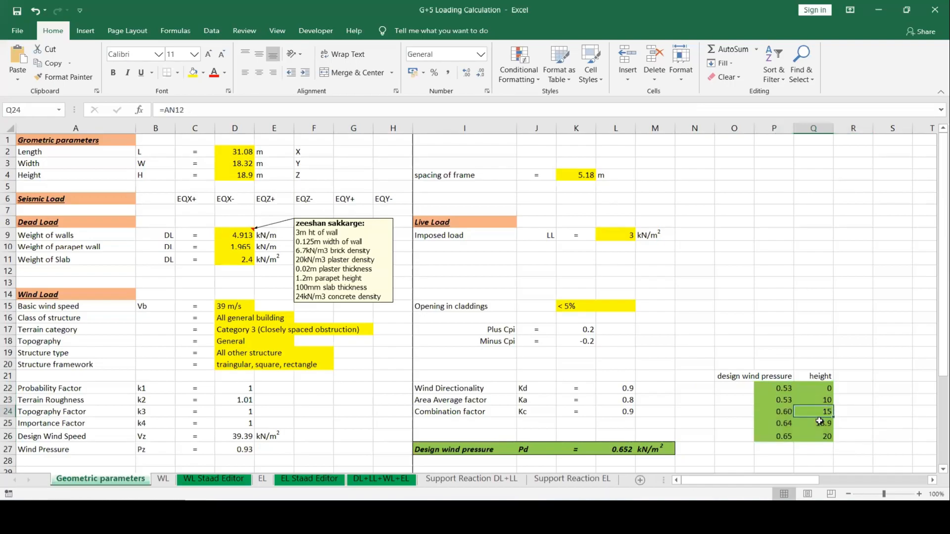
left_click(777, 385)
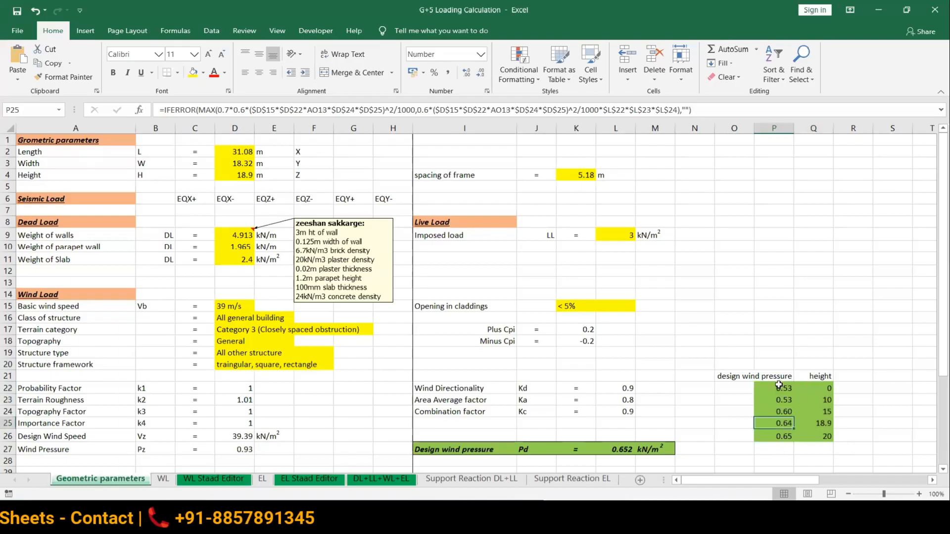
left_click(769, 293)
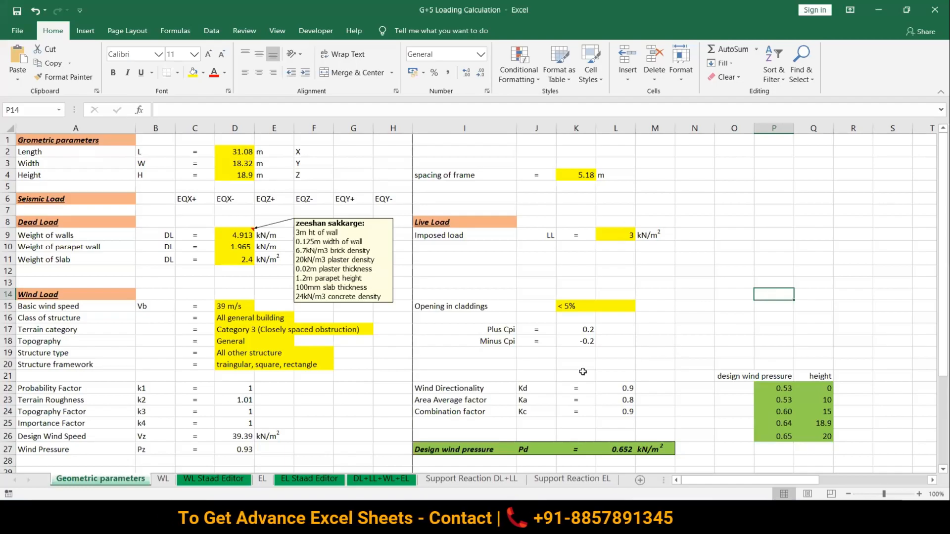
Step: Examine the Cpe coefficients on the WL sheet and their source table for walls of rectangular clad buildings
left_click(159, 480)
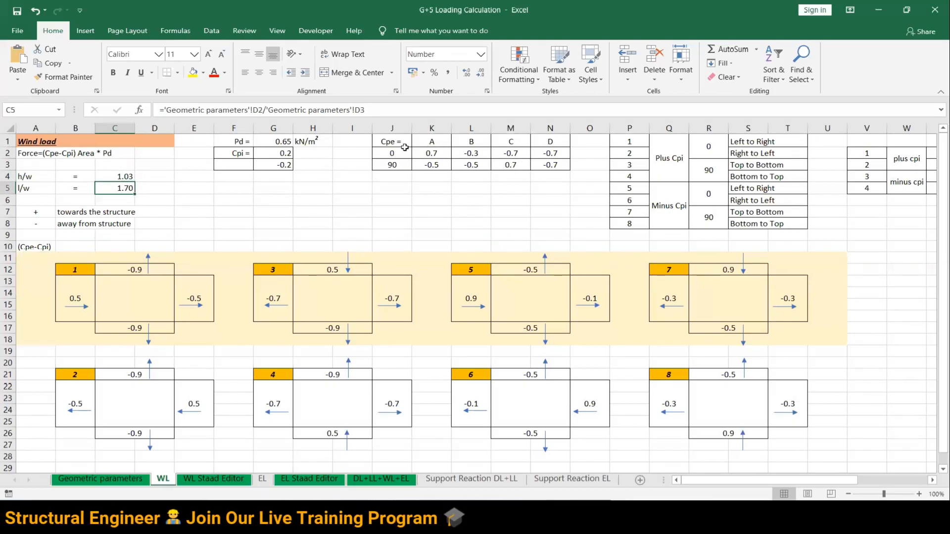
left_click_drag(392, 153, 562, 171)
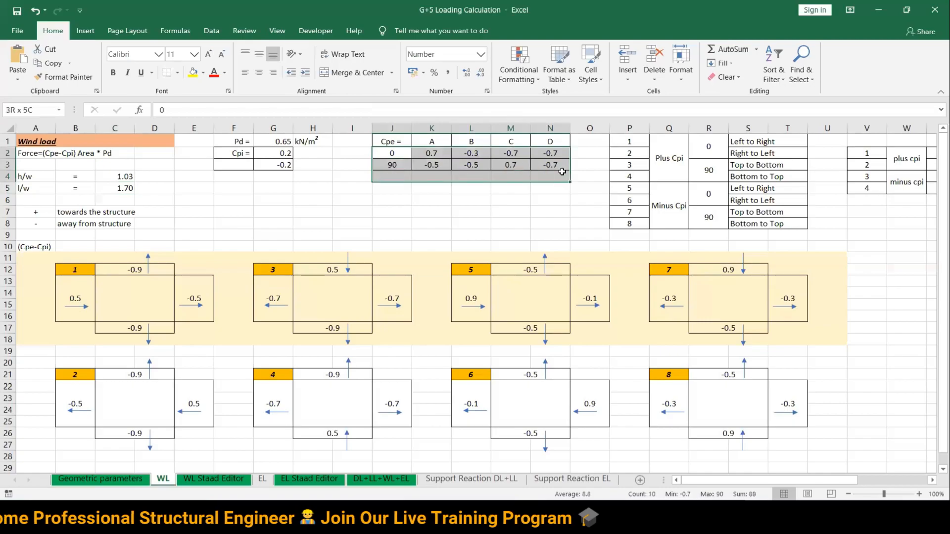
left_click(497, 226)
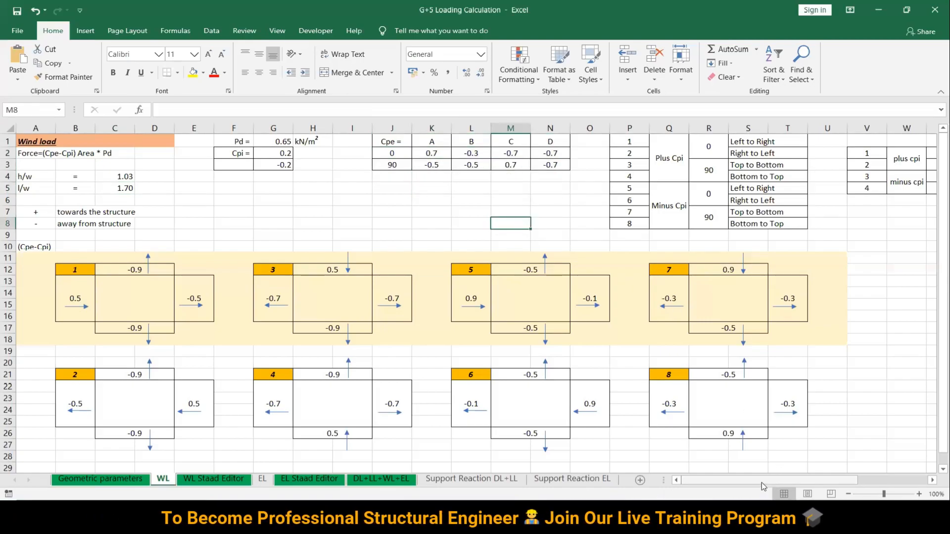
left_click_drag(786, 480, 933, 482)
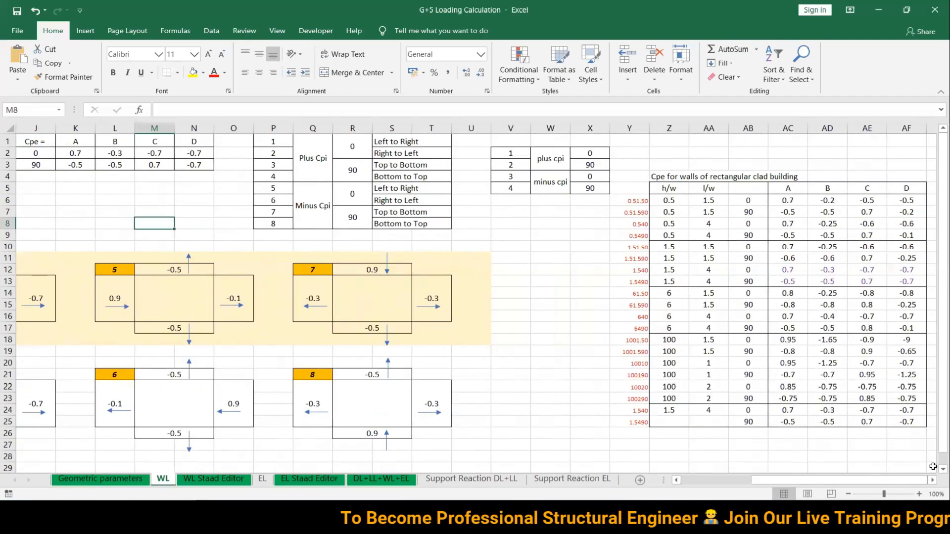
left_click(932, 480)
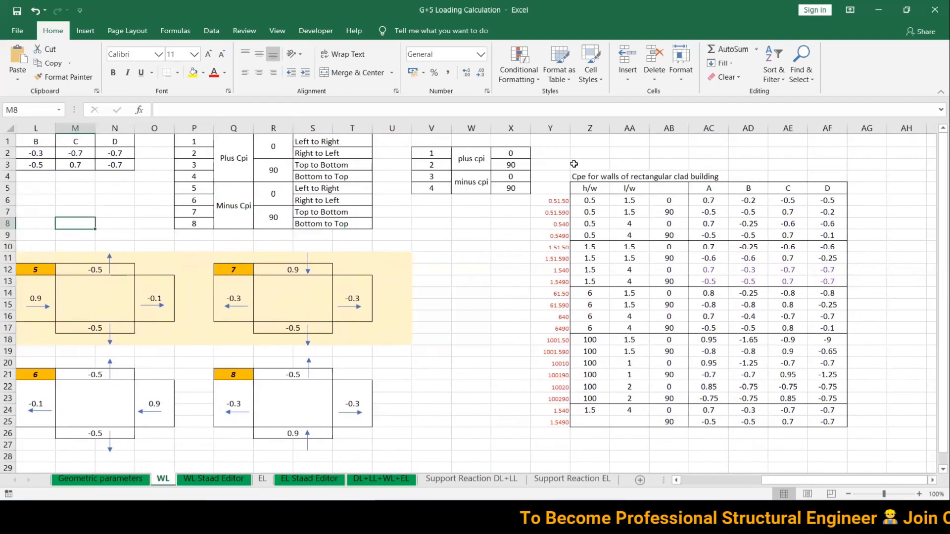
left_click_drag(550, 165, 630, 235)
left_click_drag(673, 340, 815, 427)
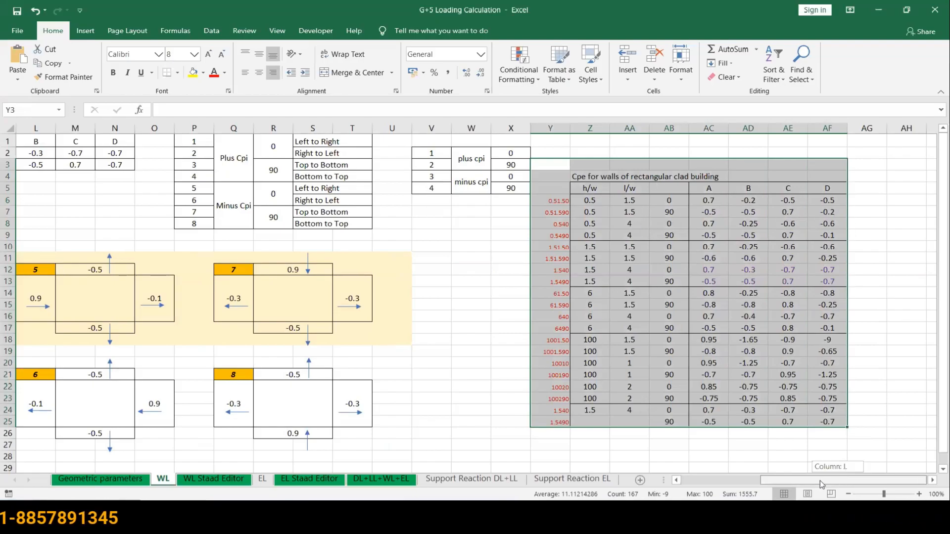
left_click_drag(820, 482, 737, 482)
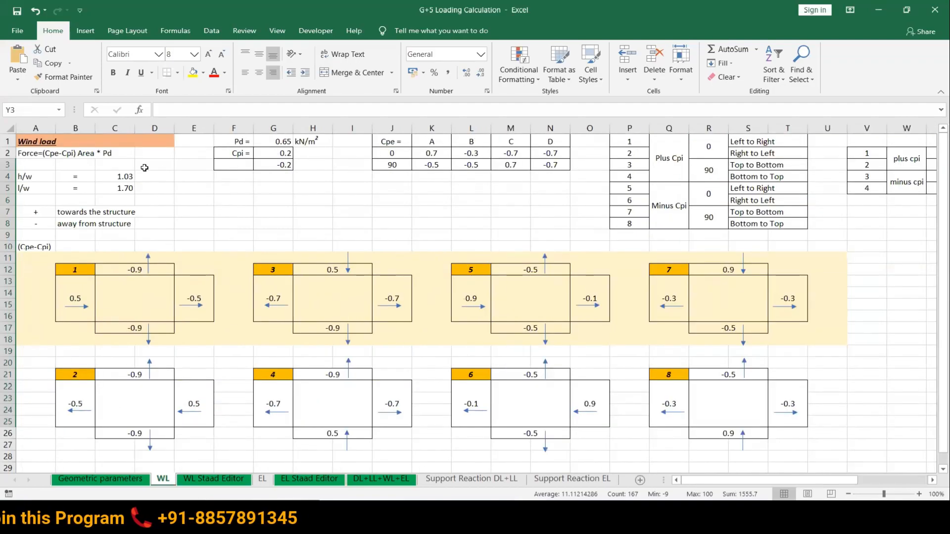
Step: Check the h/w and l/w ratio formulas on the WL sheet and the Cpe values for 0 and 90 degrees
left_click(122, 175)
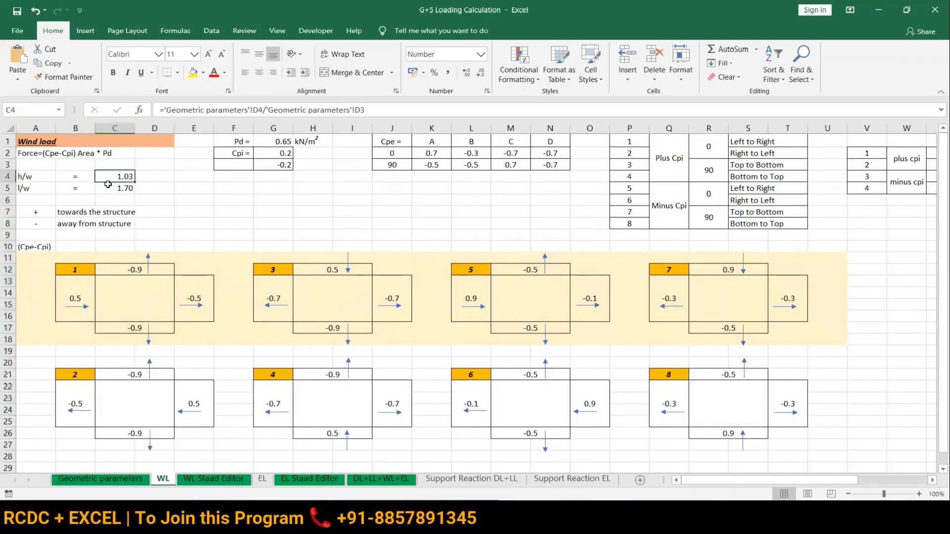
left_click(109, 186)
left_click_drag(430, 154, 553, 161)
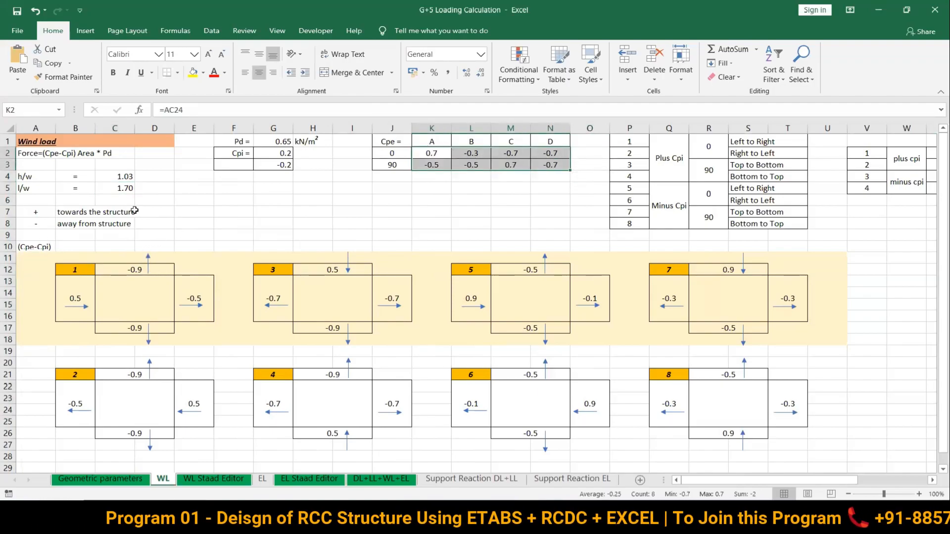
Step: Inspect the net (Cpe-Cpi) coefficients on the four faces of wind case 1
left_click(46, 246)
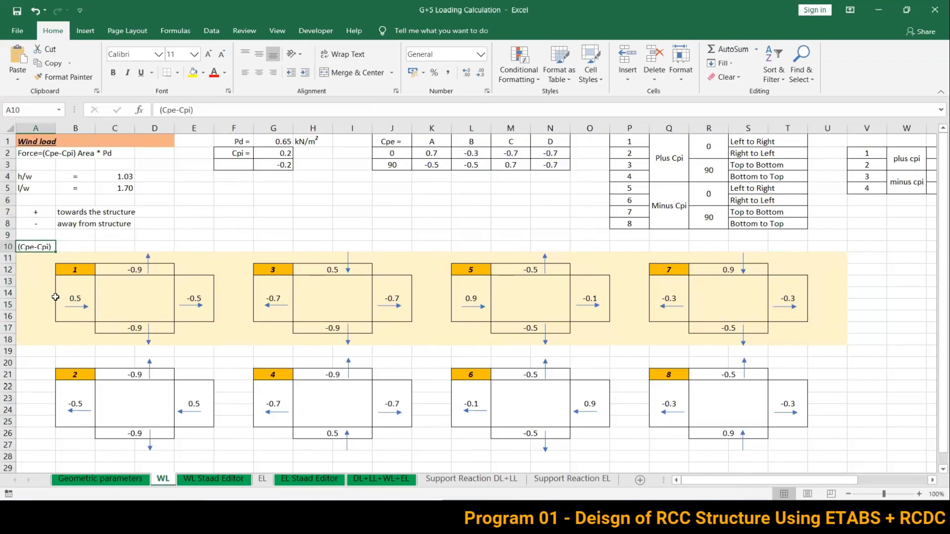
left_click(73, 303)
left_click(130, 269)
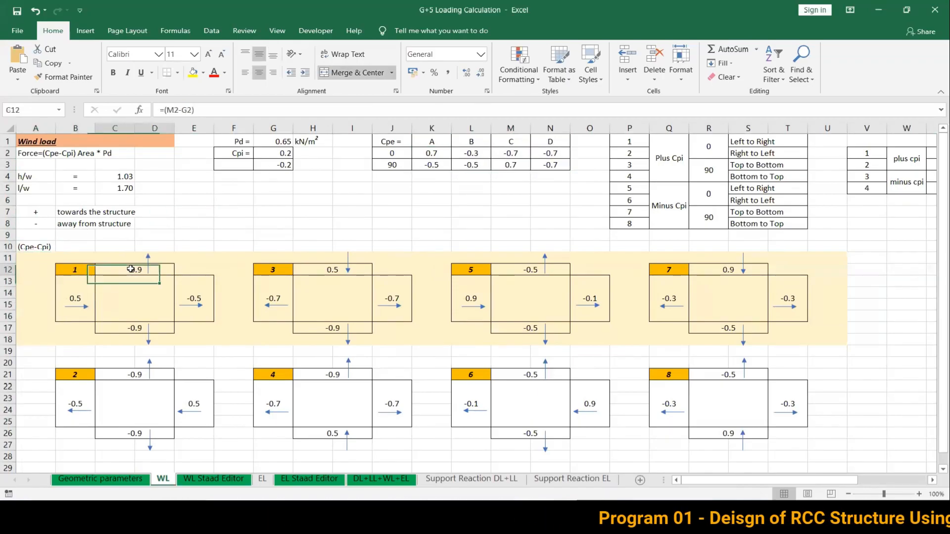
left_click(193, 288)
left_click(162, 328)
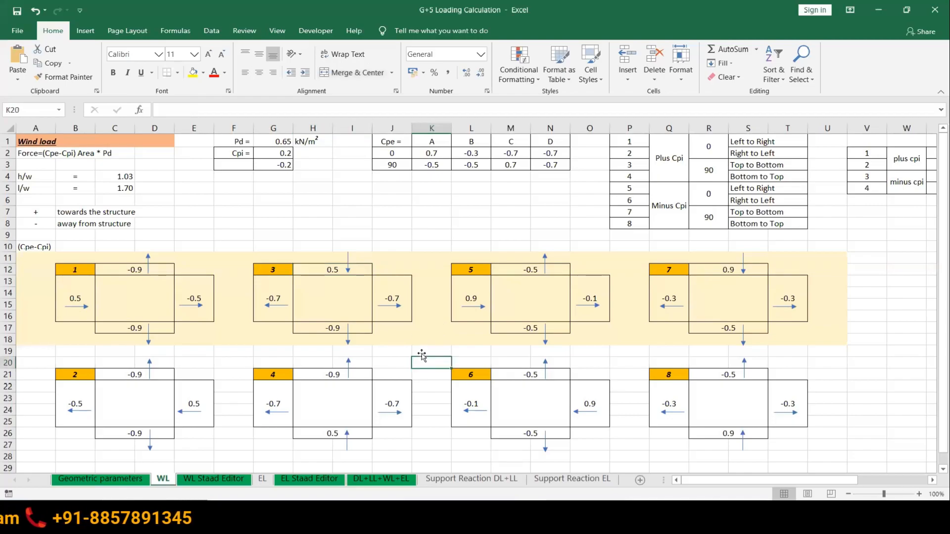
left_click(133, 269)
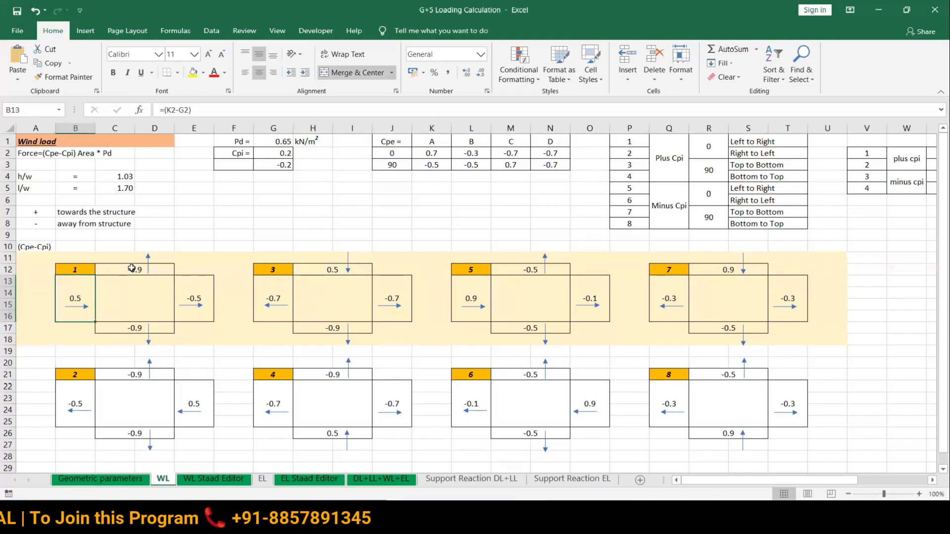
Step: Review the WL Staad Editor sheet's load commands for WL1 to WL8, comparing them with the WL sheet's wind diagrams
left_click(228, 479)
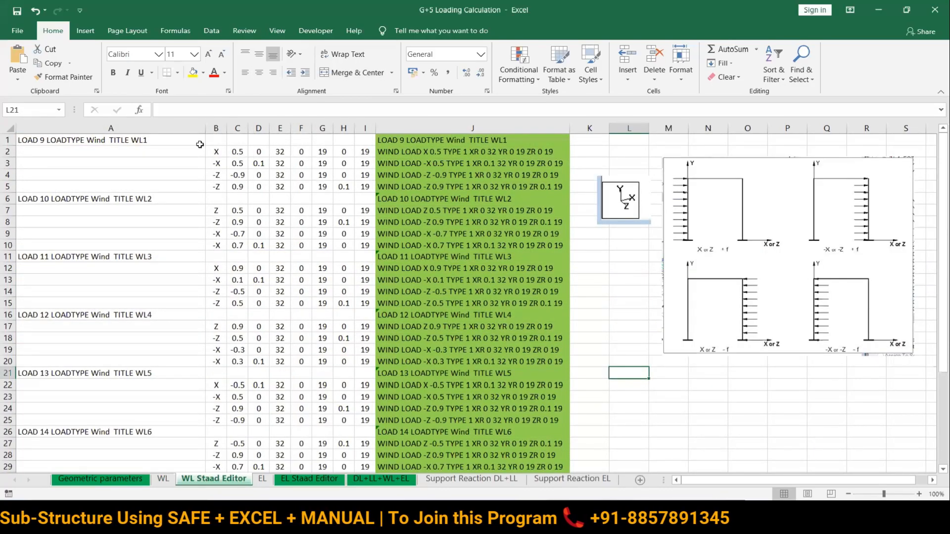
left_click(163, 478)
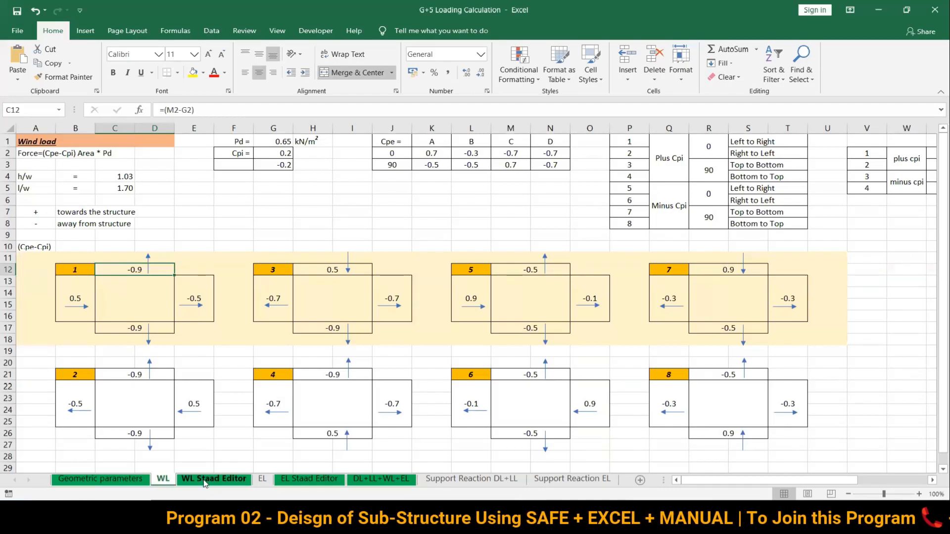
key("ctrl+Page_Down")
left_click_drag(221, 140, 407, 451)
scroll(544, 331, "up", 5)
left_click(641, 312)
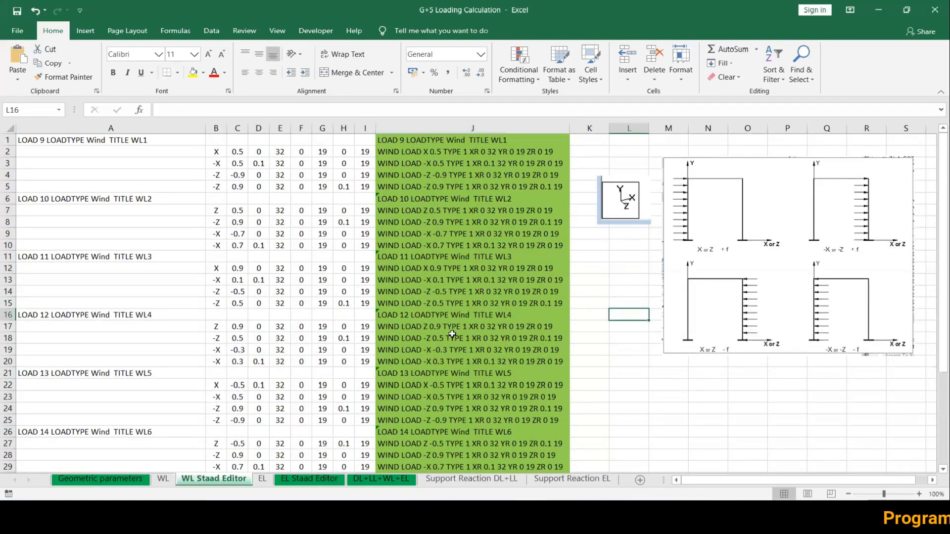
scroll(452, 334, "down", 5)
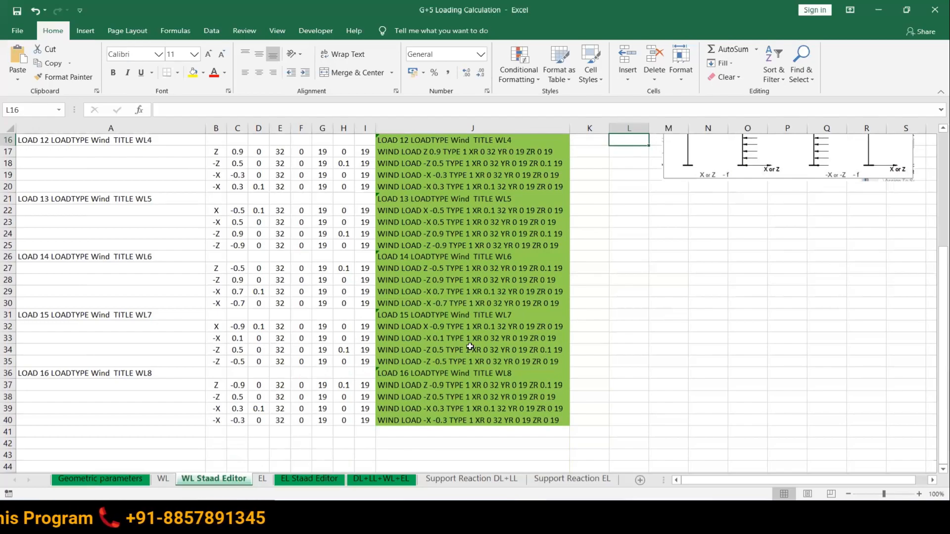
scroll(471, 352, "up", 5)
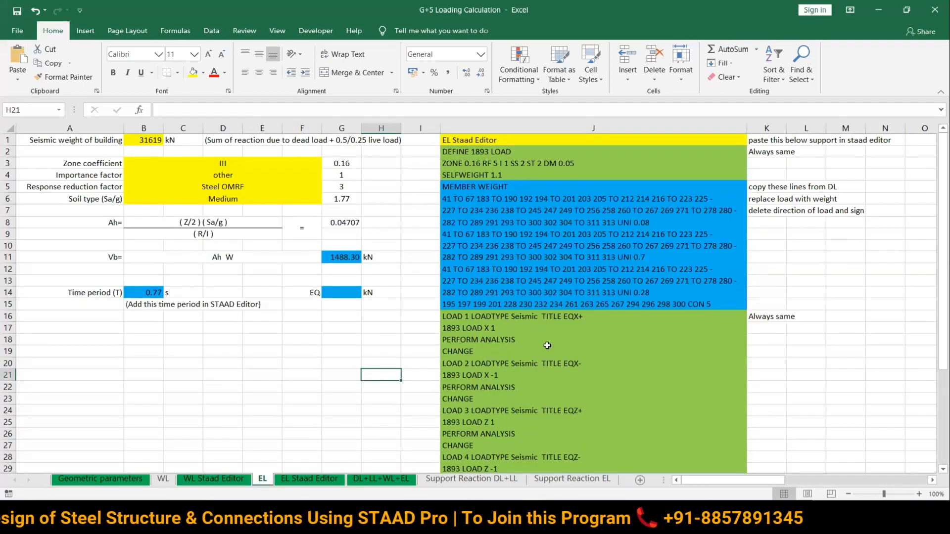
Step: Review the seismic calculation on the EL sheet and the 1893 load commands for EQX, EQZ and EQY on the EL Staad Editor sheet
scroll(545, 334, "down", 5)
scroll(545, 334, "up", 5)
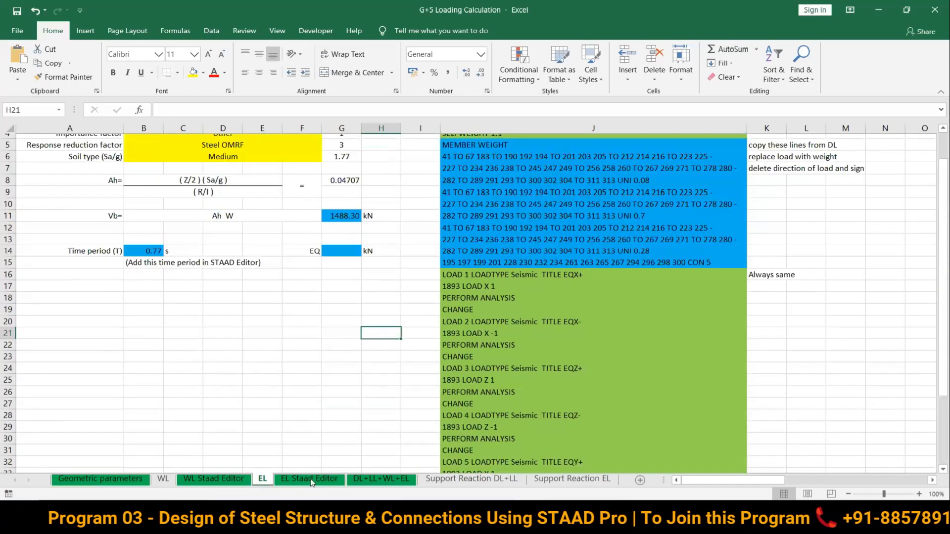
left_click(302, 478)
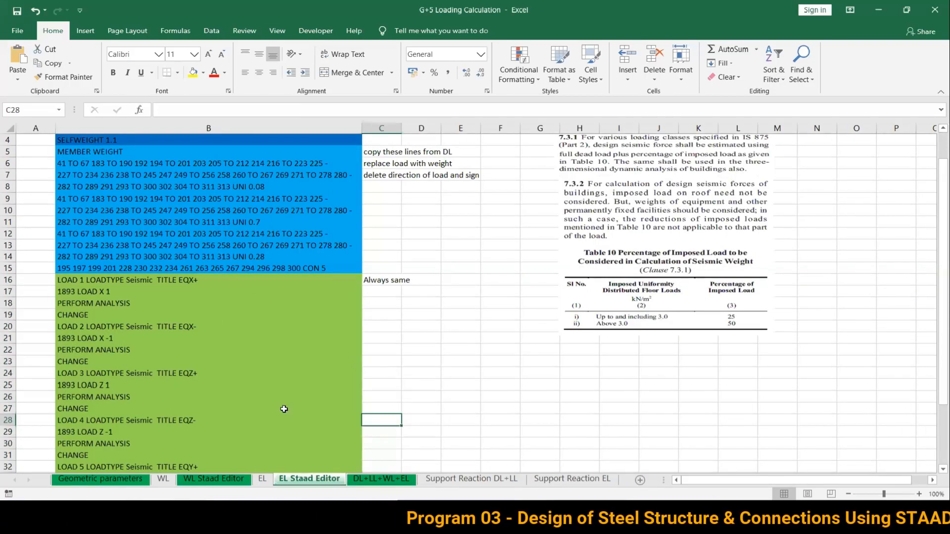
scroll(201, 309, "down", 5)
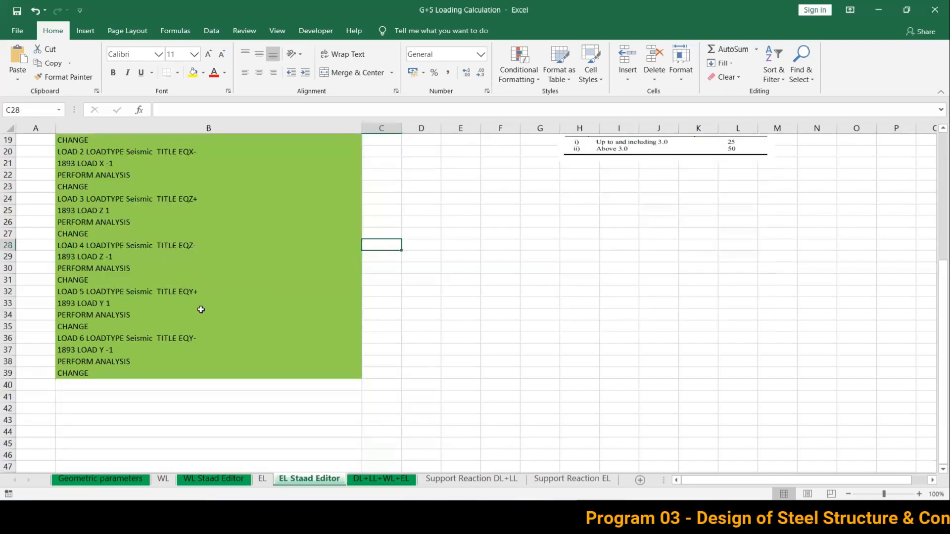
left_click(474, 339)
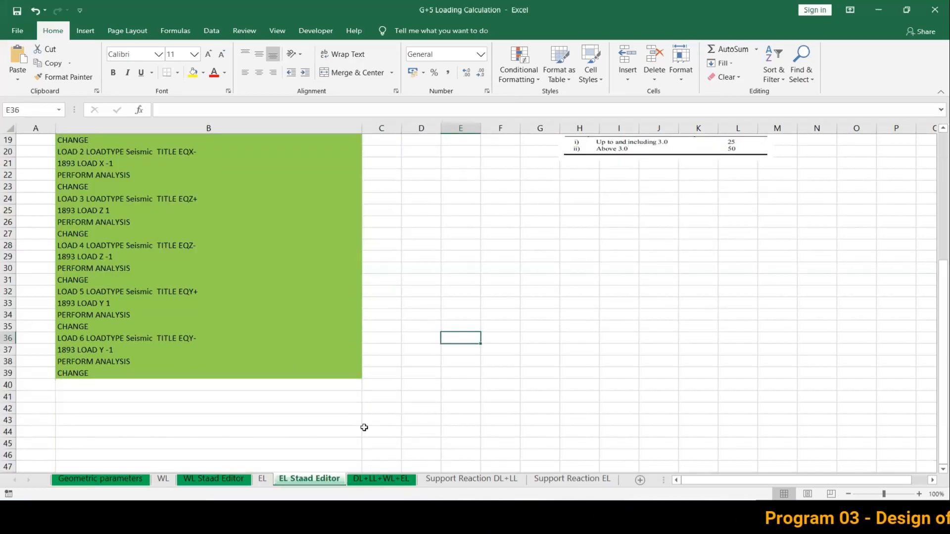
scroll(367, 342, "up", 6)
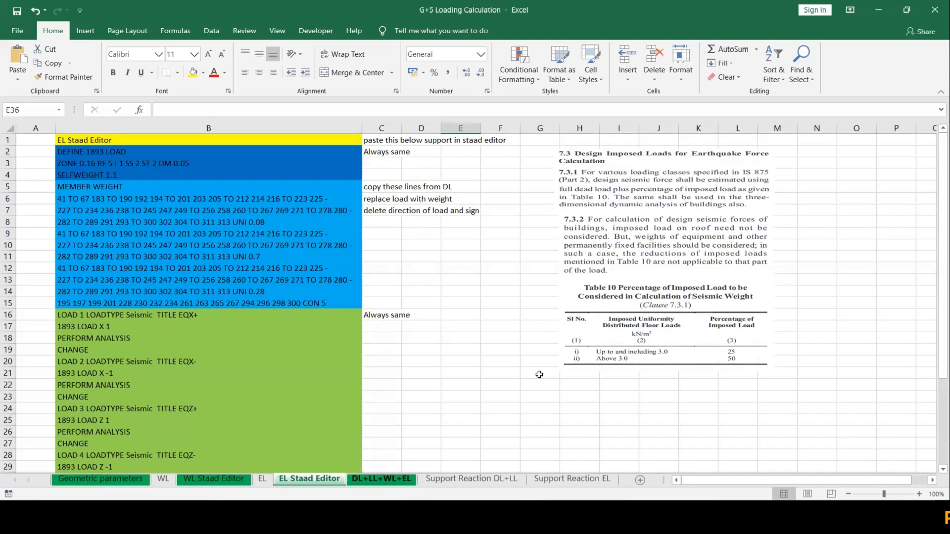
Step: Review the load combination commands and the strength and serviceability factors on the DL+LL+WL+EL sheet
key("ctrl+Page_Down")
scroll(780, 398, "down", 5)
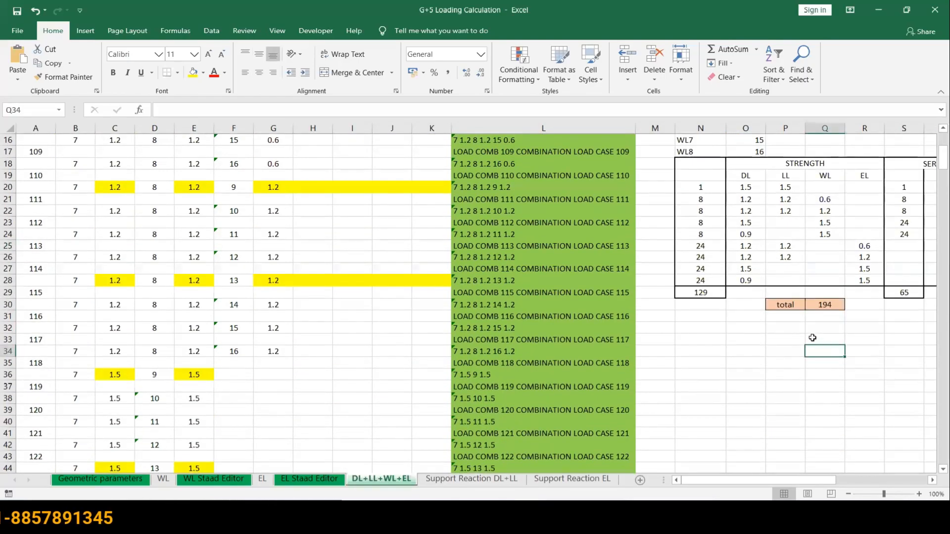
scroll(813, 305, "up", 5)
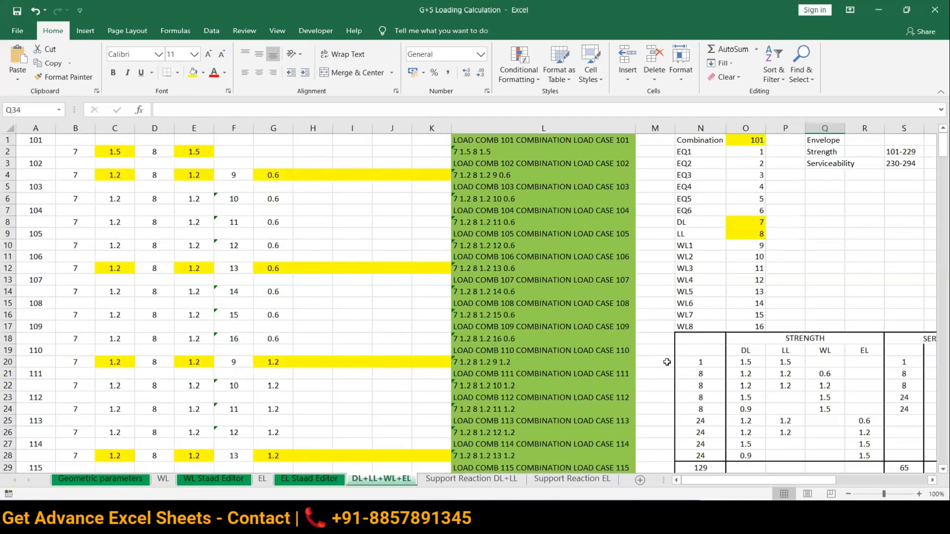
left_click(826, 302)
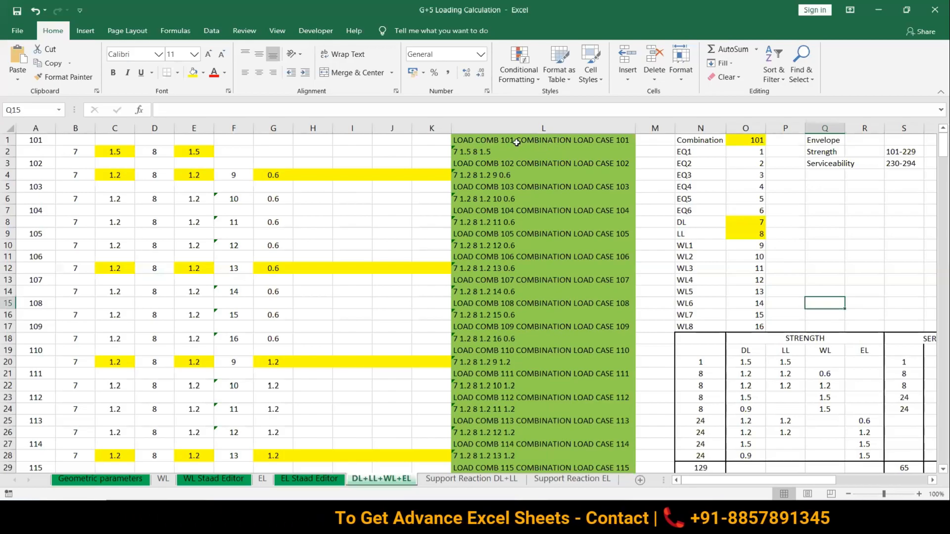
scroll(534, 243, "down", 20)
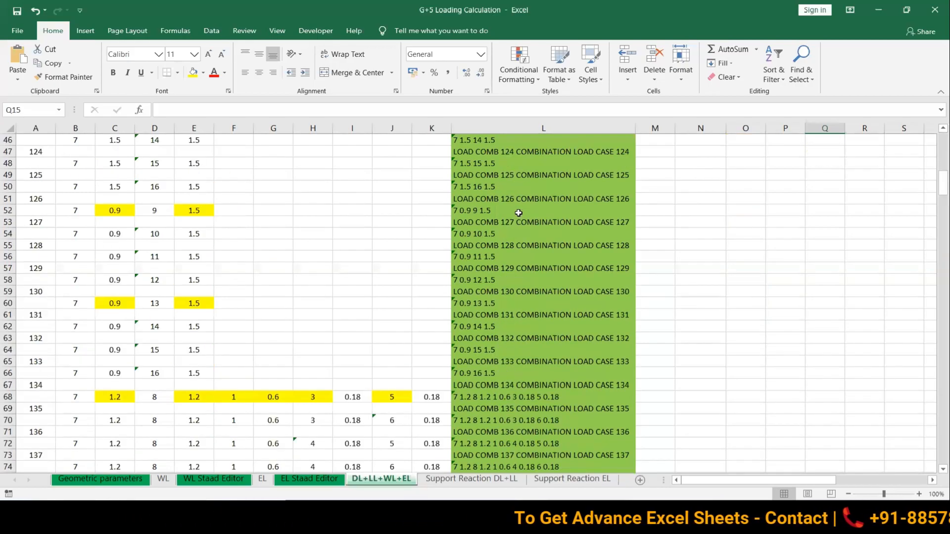
scroll(534, 244, "up", 5)
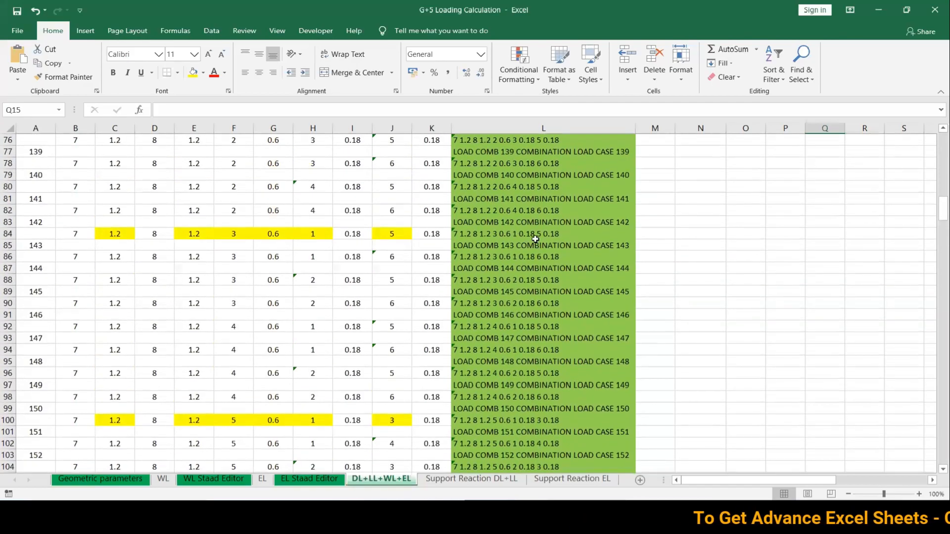
scroll(535, 240, "up", 20)
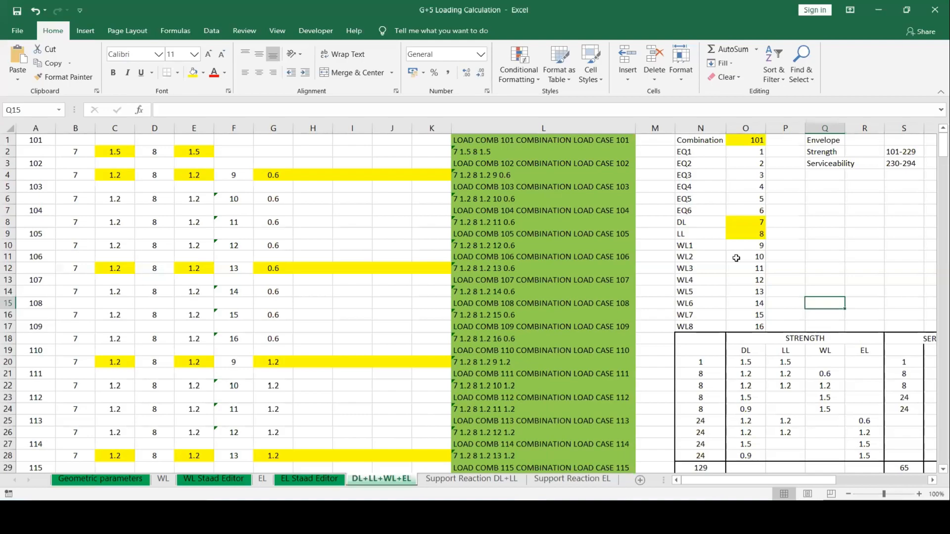
Step: Return to the Geometric parameters sheet and switch to the G+5 steel building model in STAAD.Pro
left_click(114, 482)
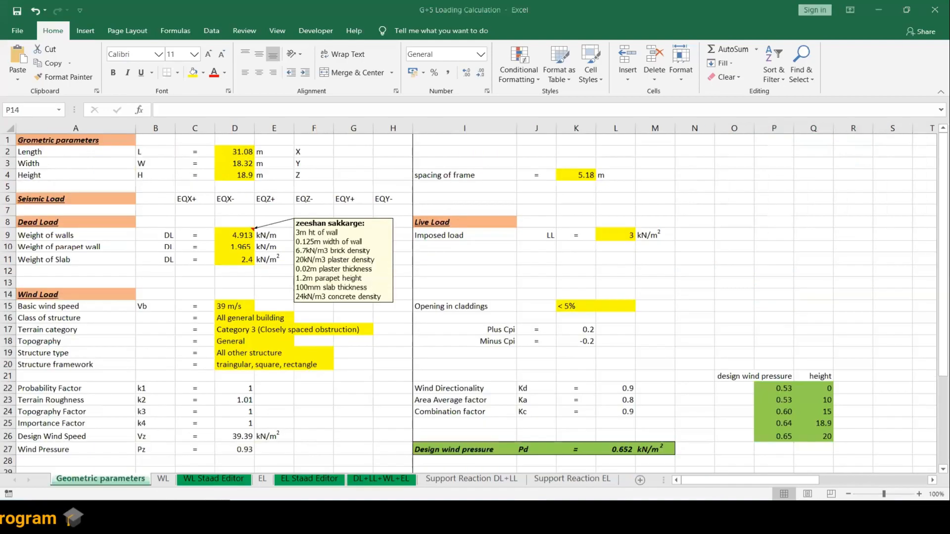
key("alt+Tab")
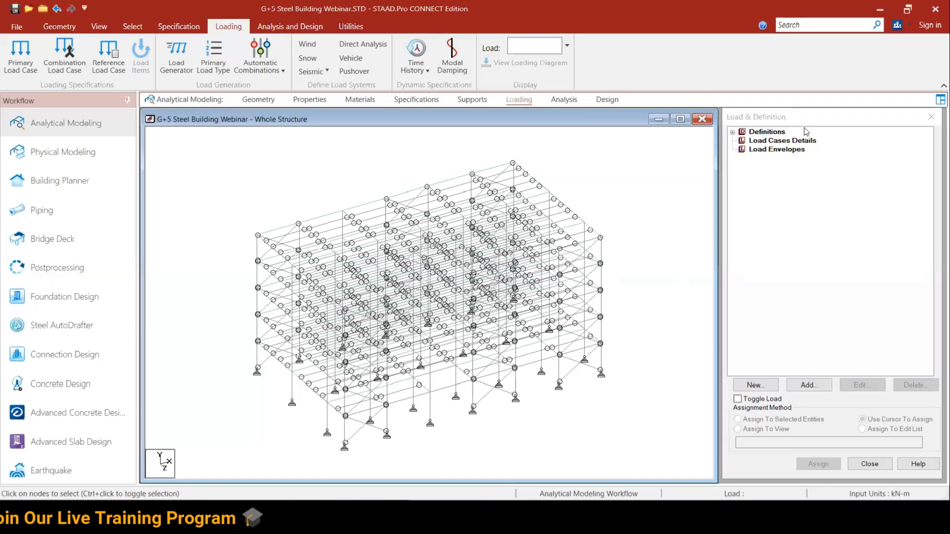
Step: Start a new seismic definition and set its code type to Indian IS 1893-2016
left_click(797, 141)
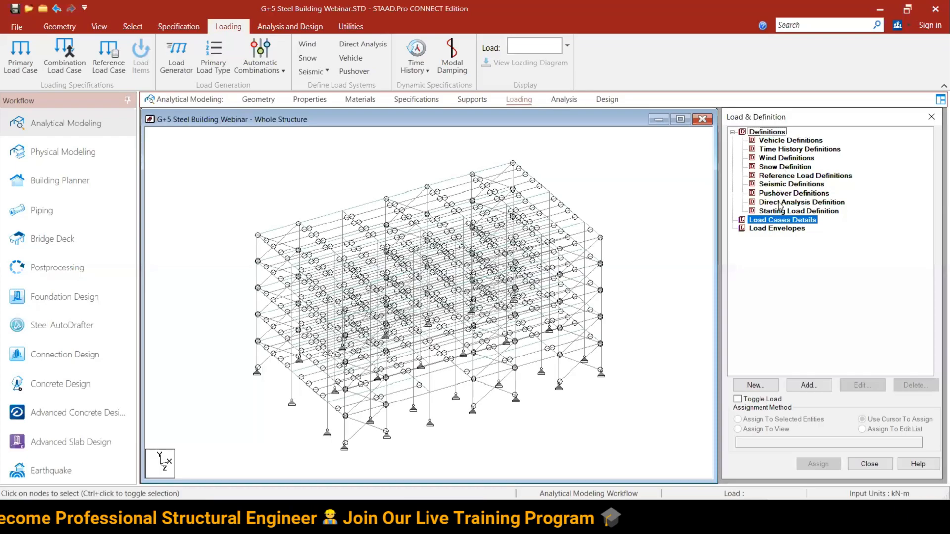
left_click(773, 184)
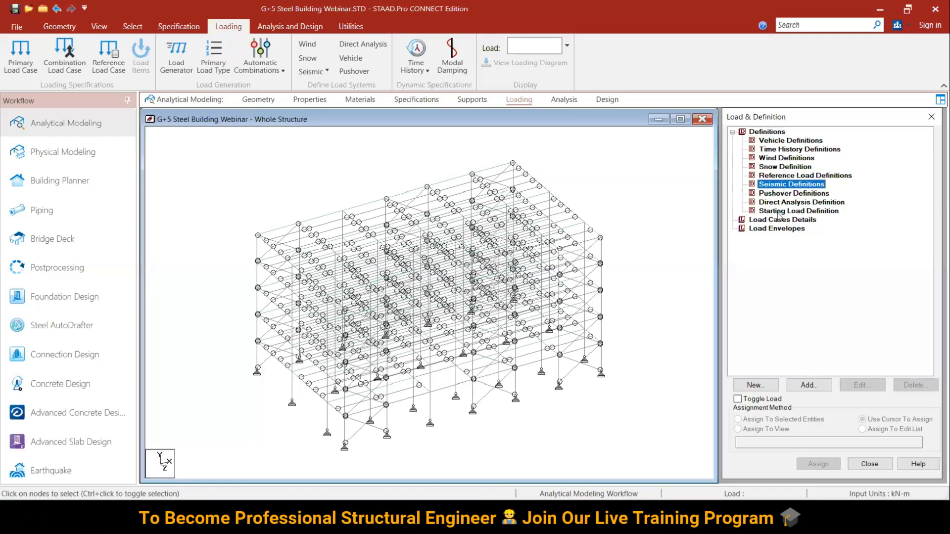
left_click(809, 385)
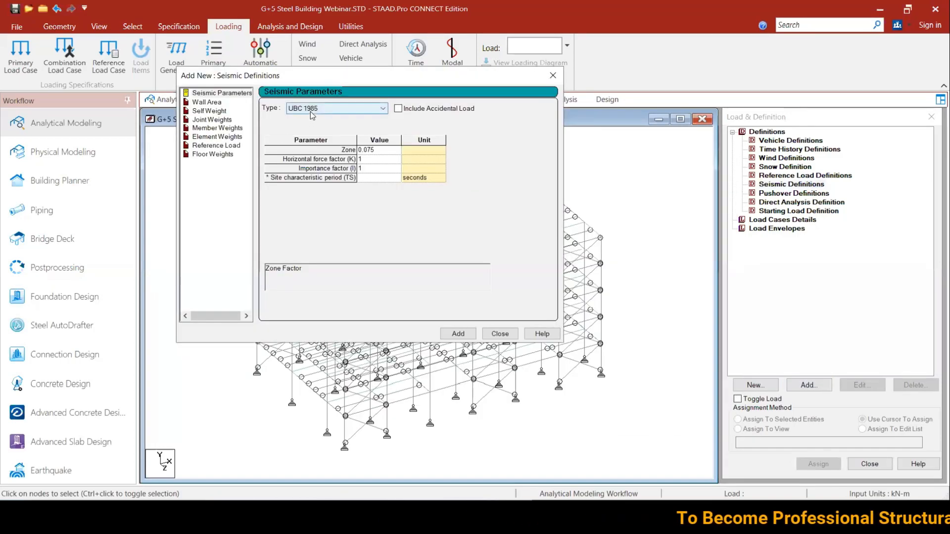
left_click(310, 110)
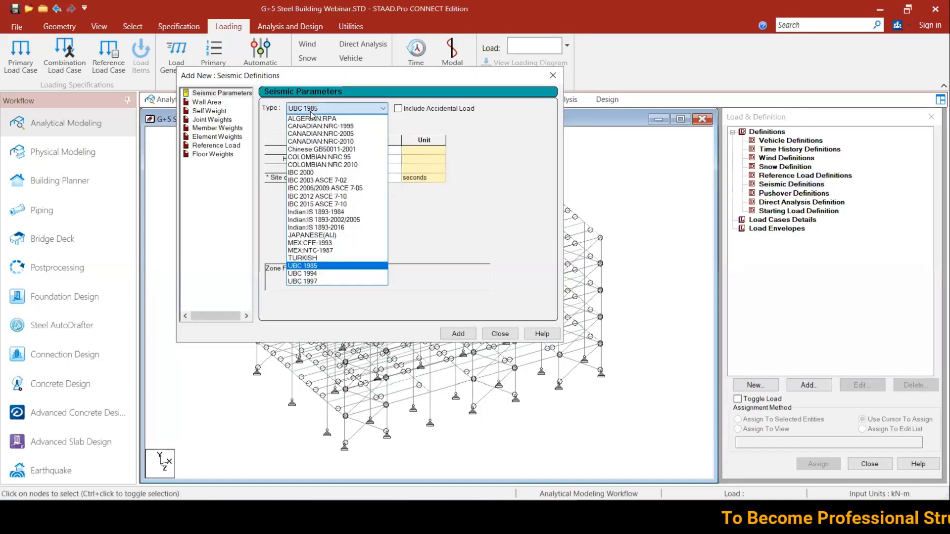
left_click(317, 228)
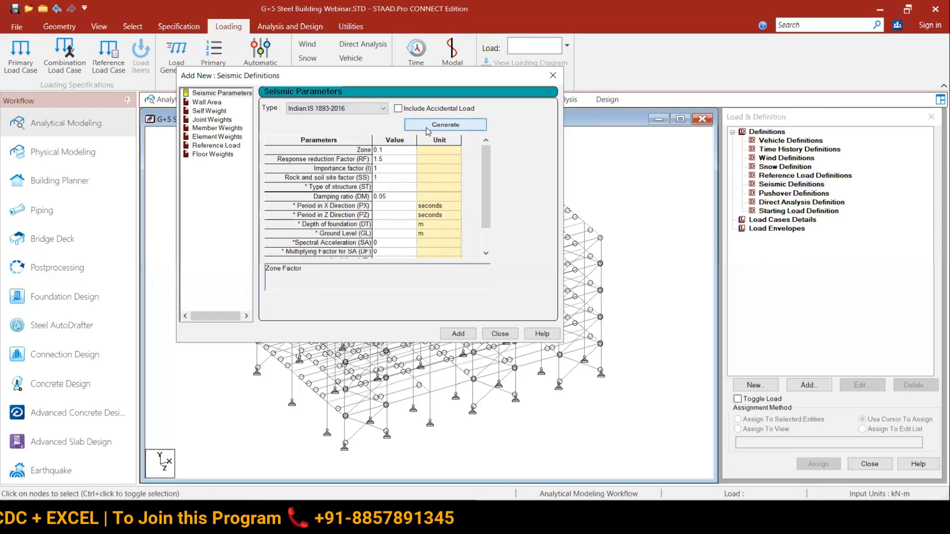
Step: Open the IS 1893 parameter generator and define the zone factor by zone instead of city, choosing zone III
left_click(426, 128)
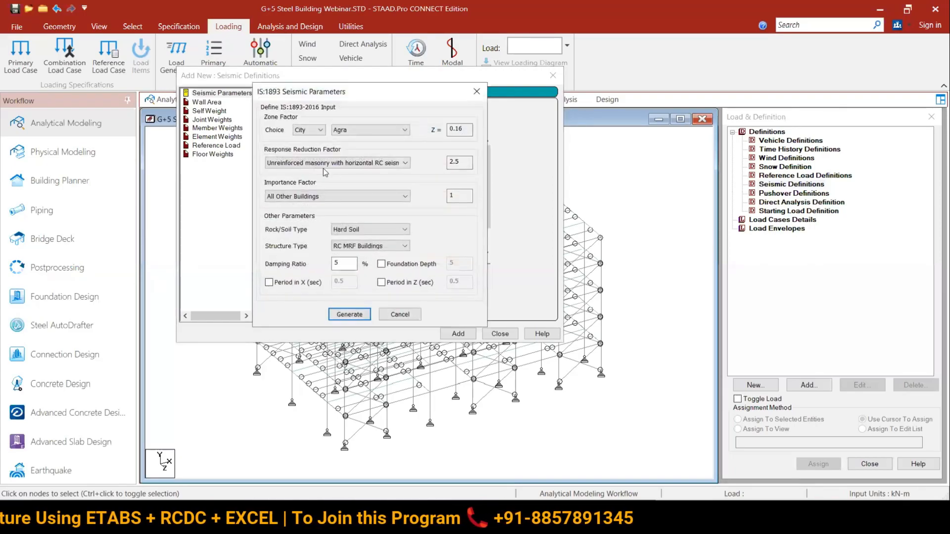
left_click(313, 131)
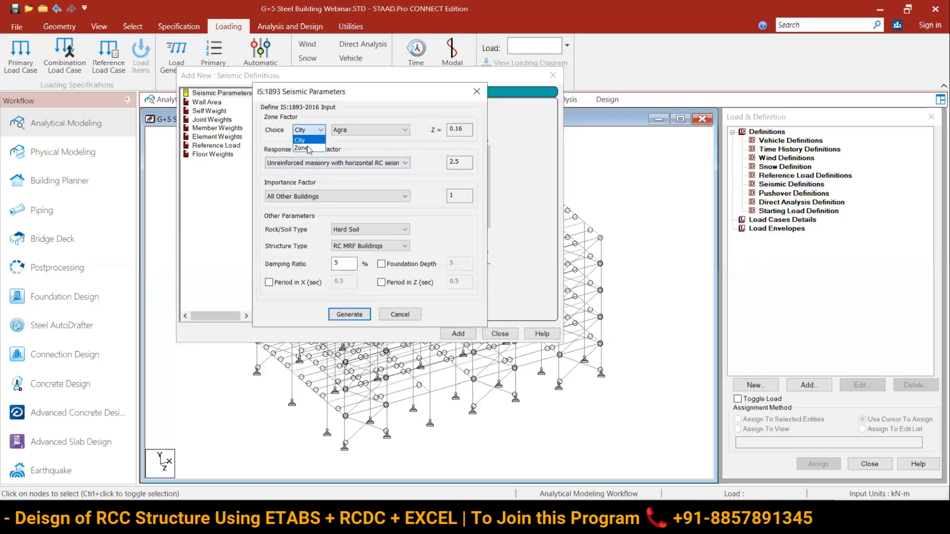
left_click(305, 145)
left_click(354, 131)
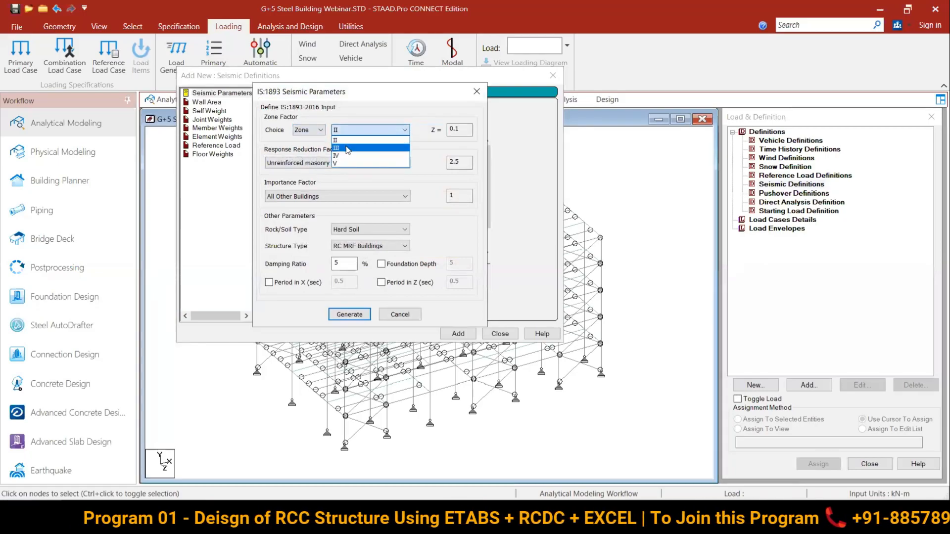
left_click(346, 145)
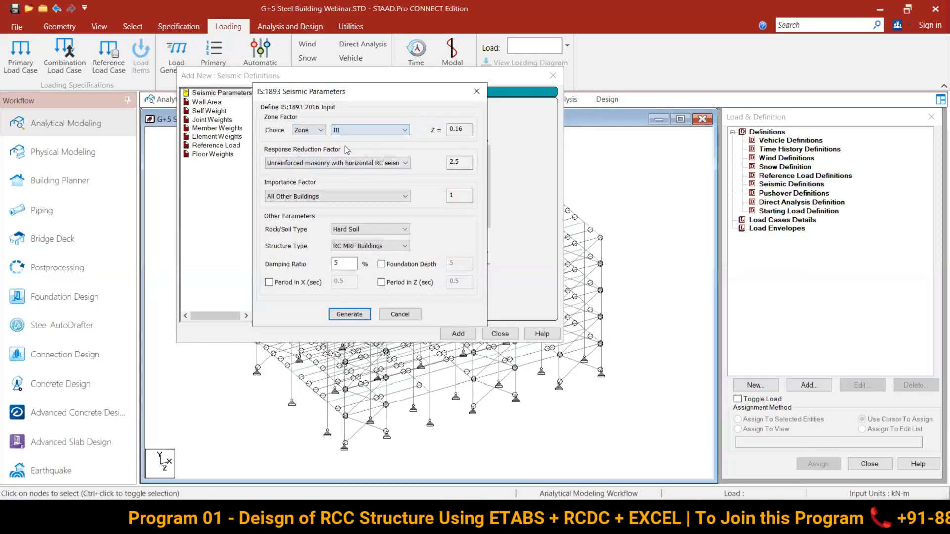
left_click(310, 129)
left_click(315, 133)
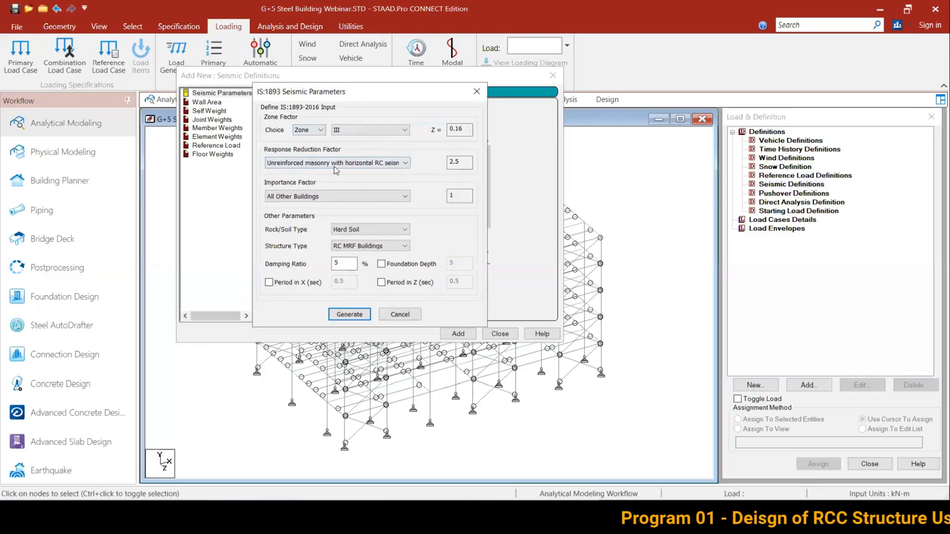
Step: Set the response reduction factor to steel buildings with Ordinary Moment Resisting Frame and keep the importance factor at All Other Buildings
left_click(297, 163)
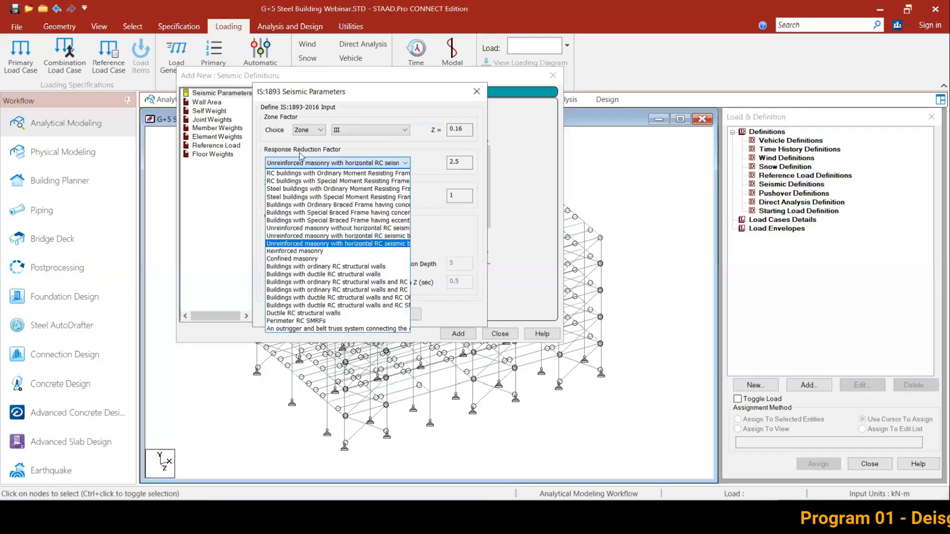
left_click(299, 189)
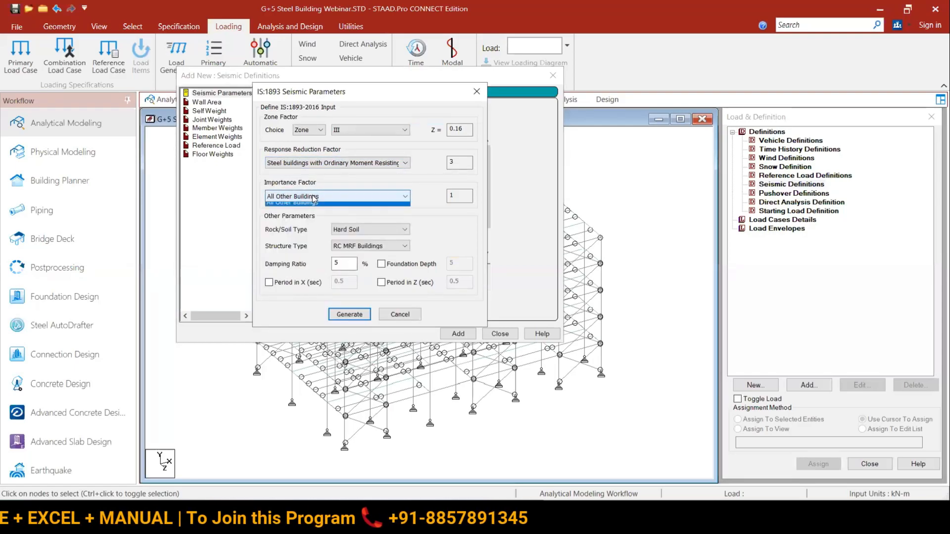
left_click(292, 197)
left_click(277, 205)
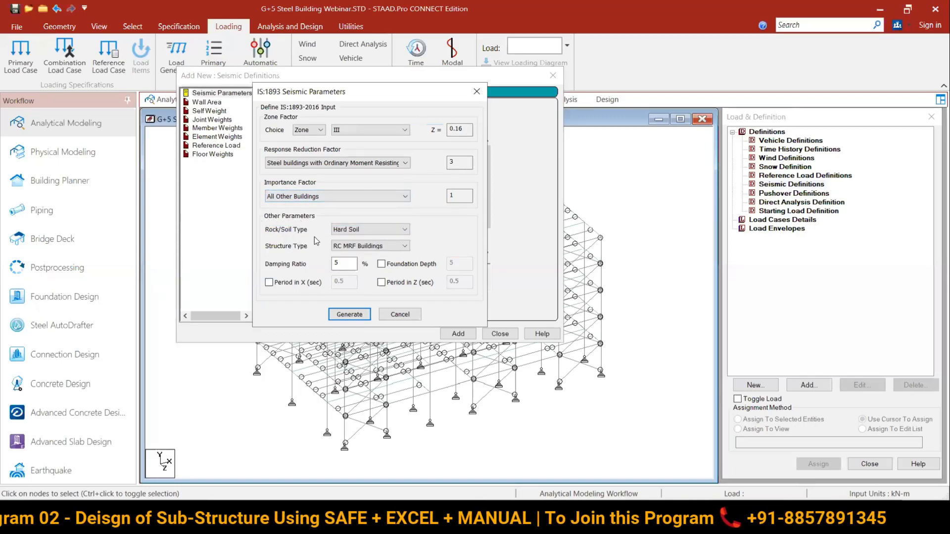
Step: Choose Medium Soil and Steel MRF Buildings, generate the parameters and add the seismic definition without any wall area or weights
left_click(368, 230)
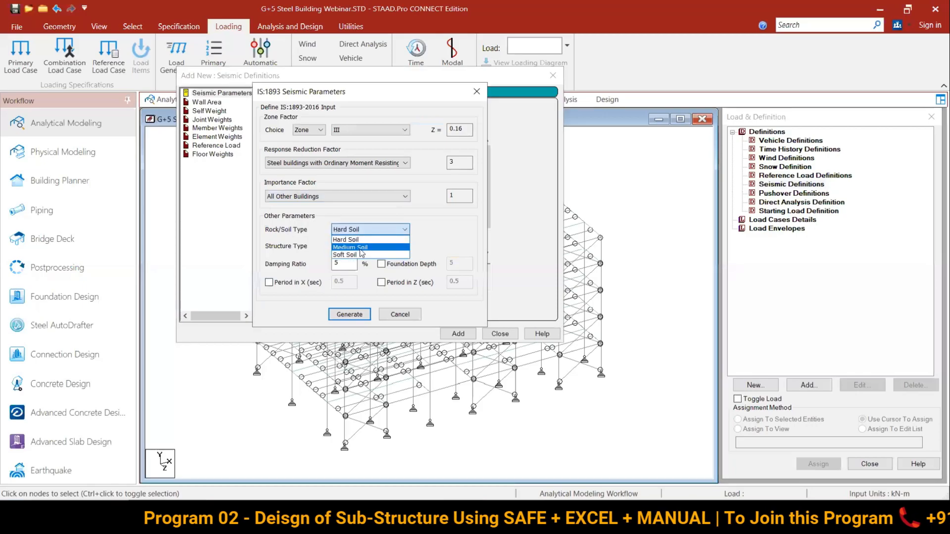
left_click(365, 247)
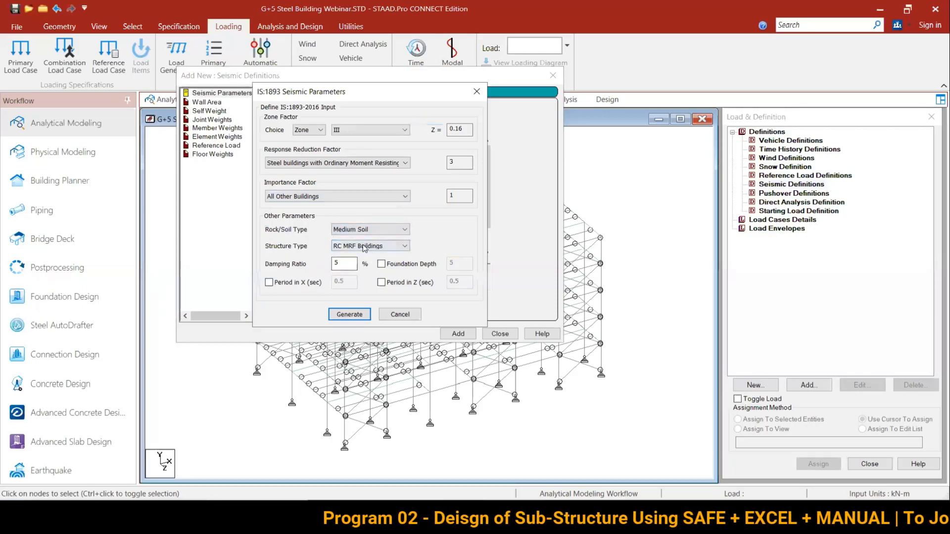
left_click(369, 246)
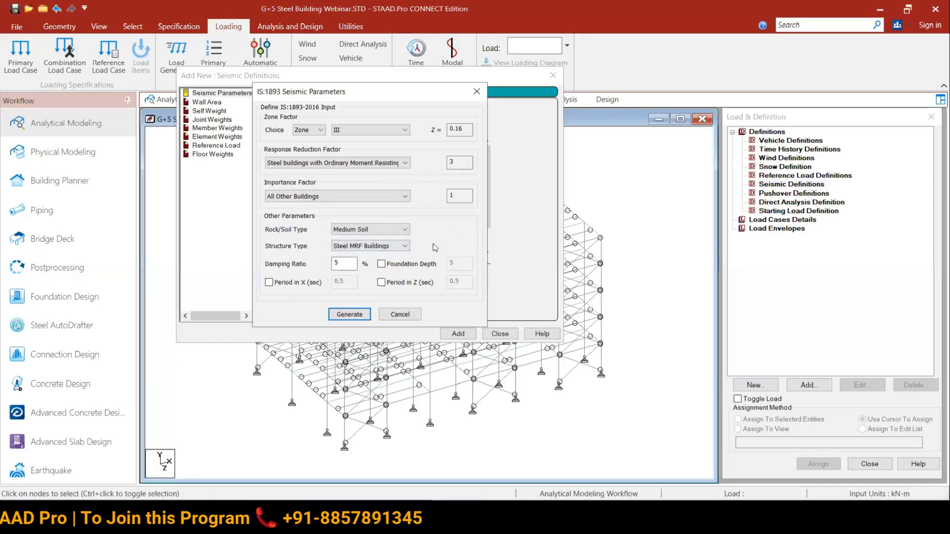
left_click(340, 316)
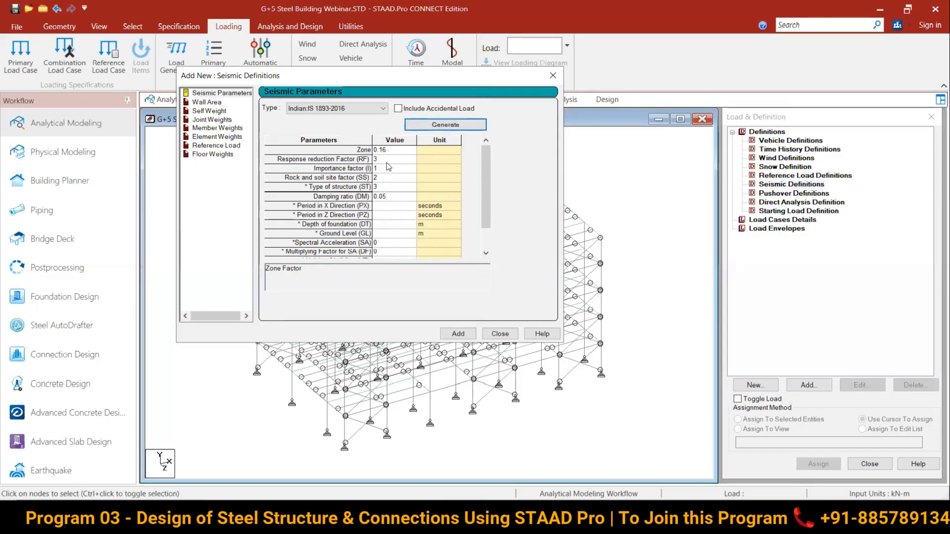
left_click(451, 334)
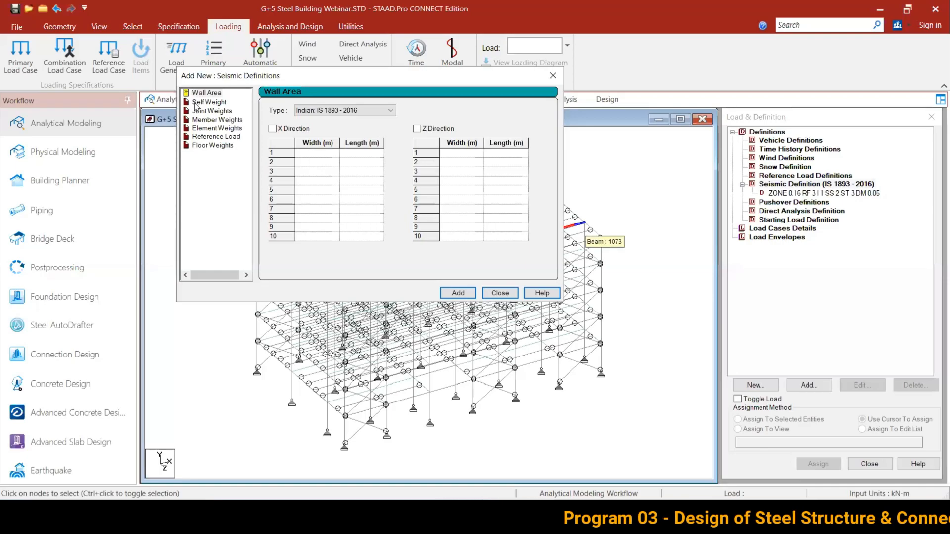
left_click(209, 111)
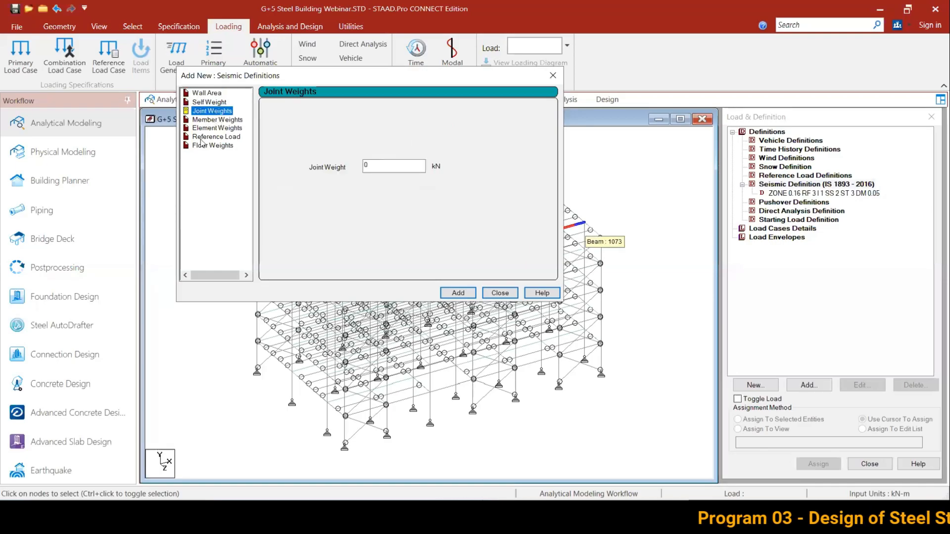
left_click(206, 93)
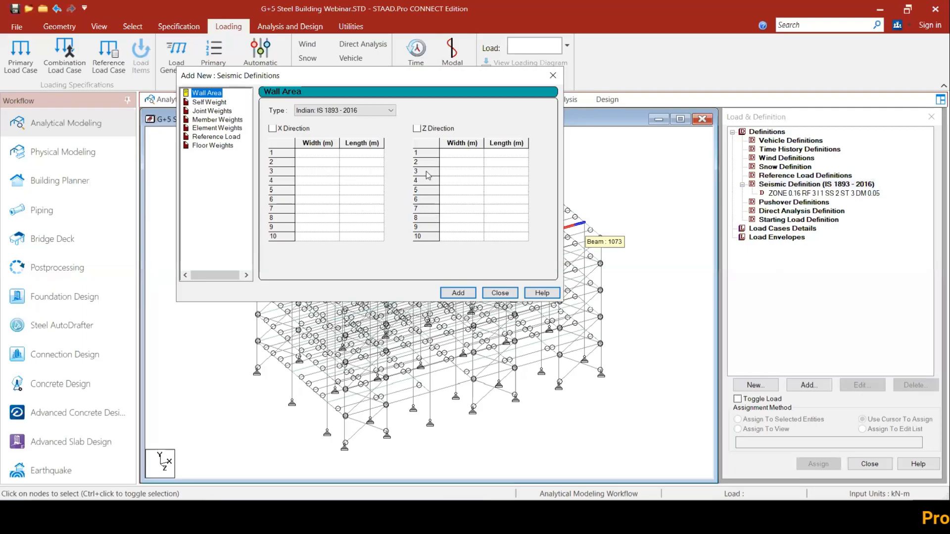
left_click(497, 293)
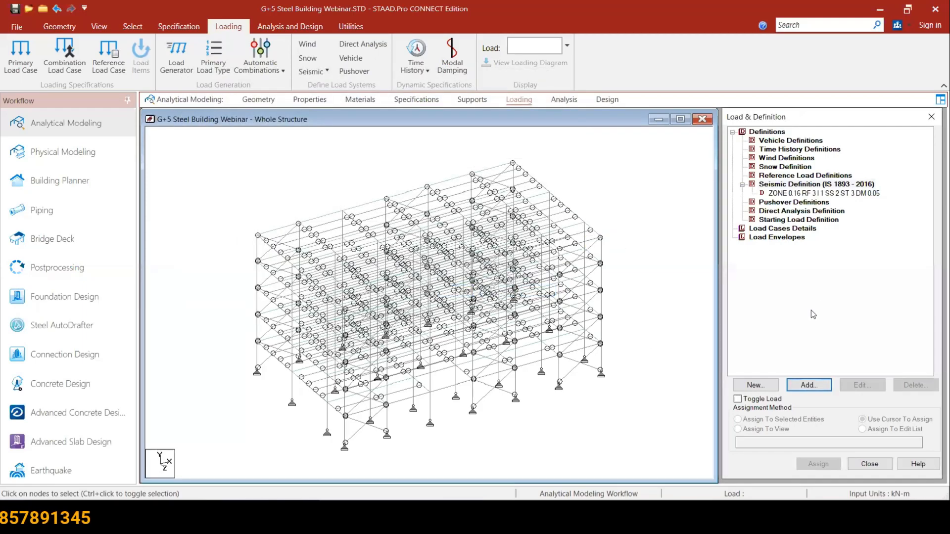
left_click(848, 184)
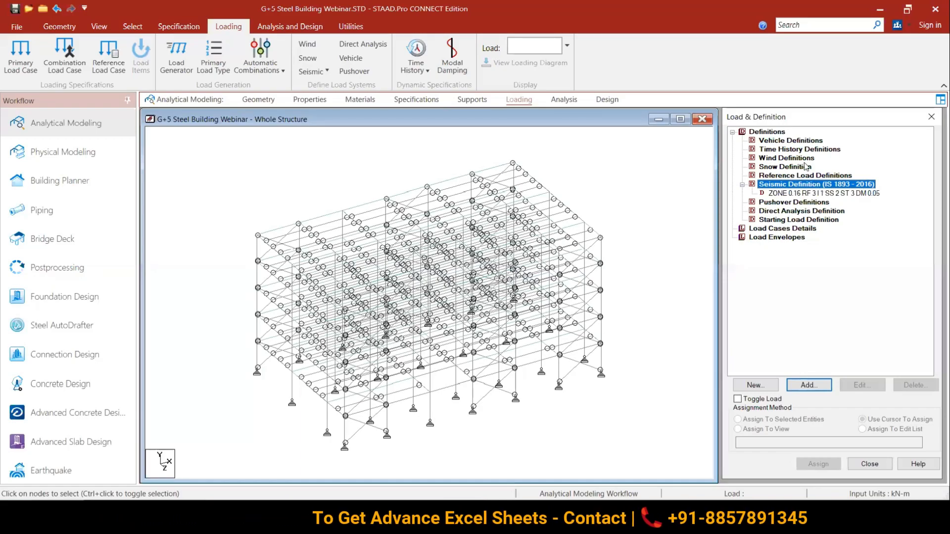
Step: Add wind definition type 1 with the comment "wind load"
left_click(775, 158)
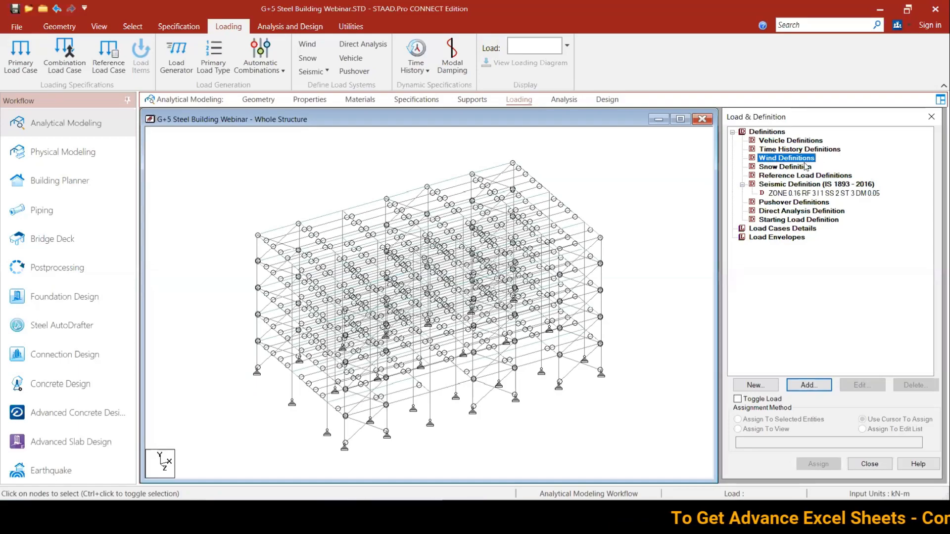
left_click(808, 384)
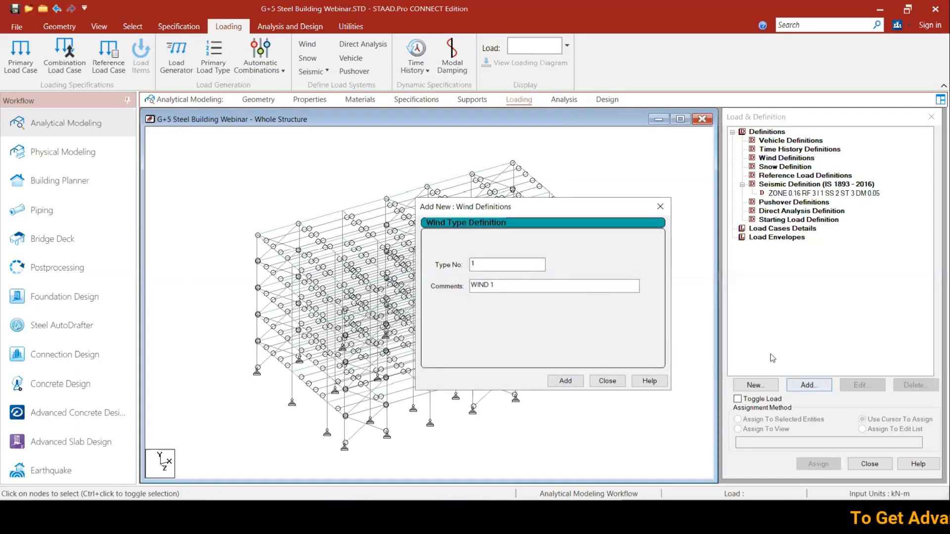
left_click_drag(521, 211, 400, 137)
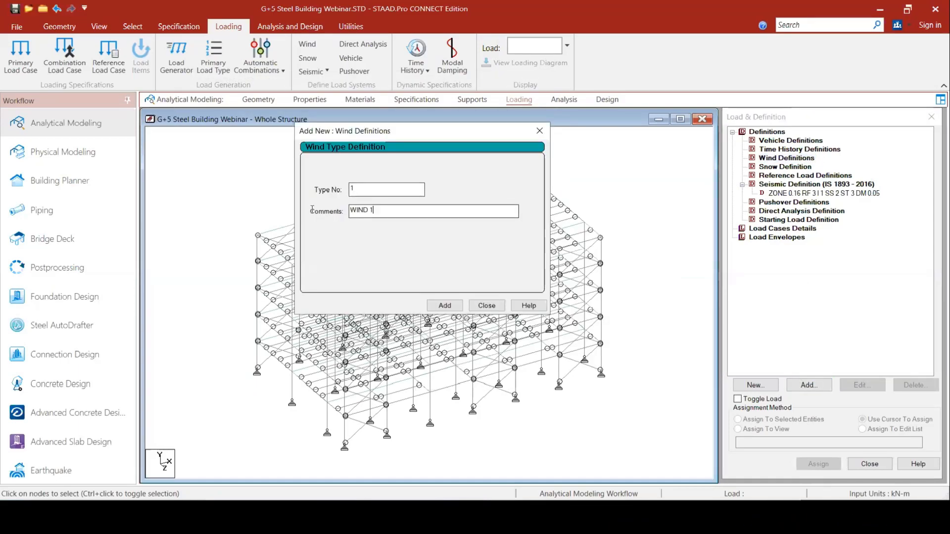
key("ctrl+a")
type("W")
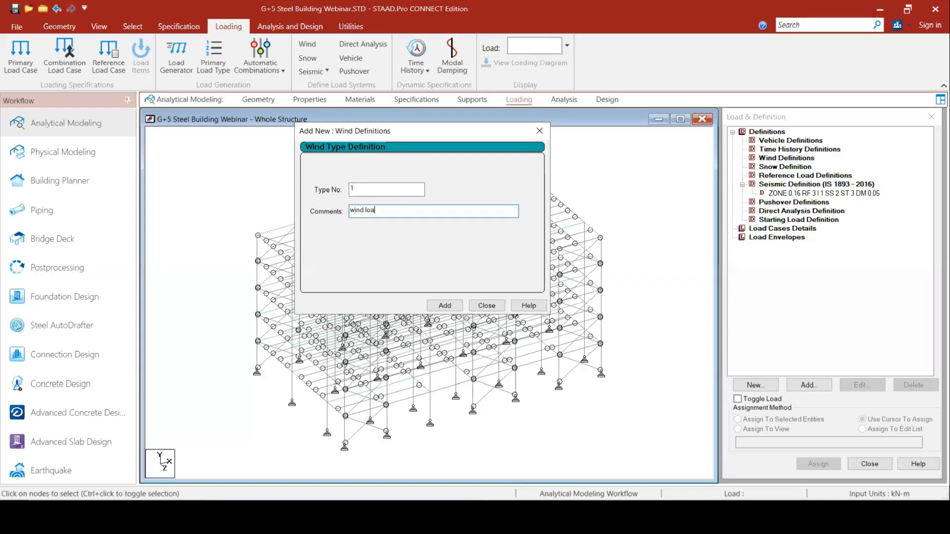
left_click(444, 306)
left_click(479, 305)
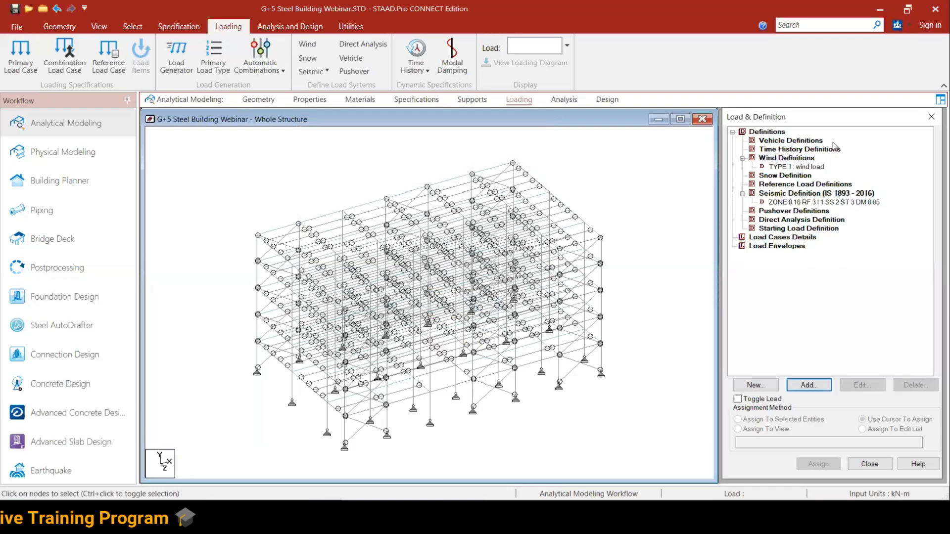
Step: Open the intensity table for wind type 1 and copy the design wind pressure and height values (P22:Q26) from the Excel Geometric parameters sheet
left_click(801, 168)
left_click(803, 385)
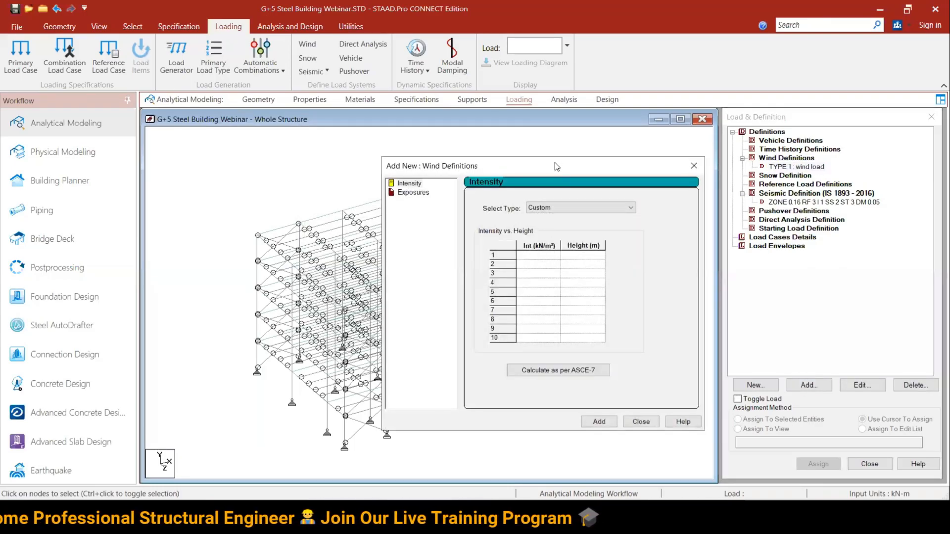
left_click_drag(554, 162, 372, 38)
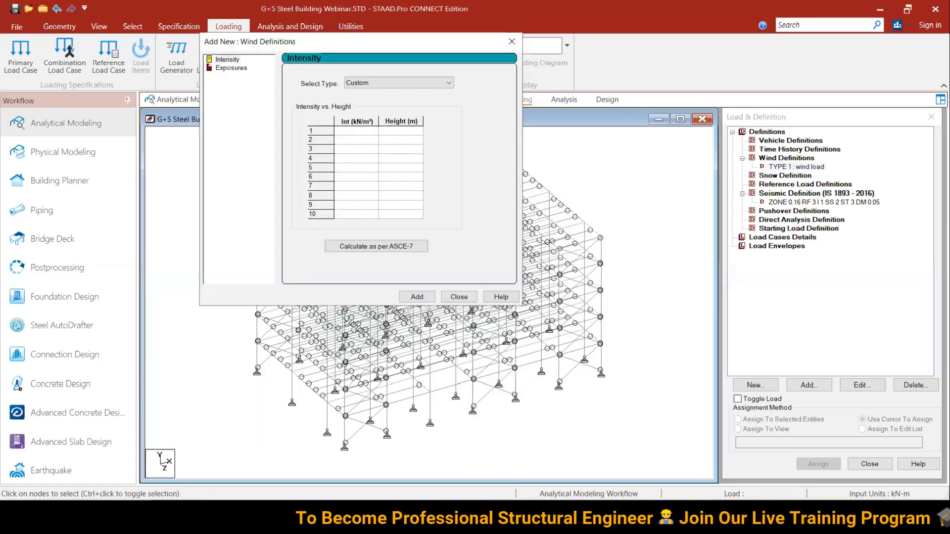
key("alt+Tab")
left_click_drag(785, 389, 817, 437)
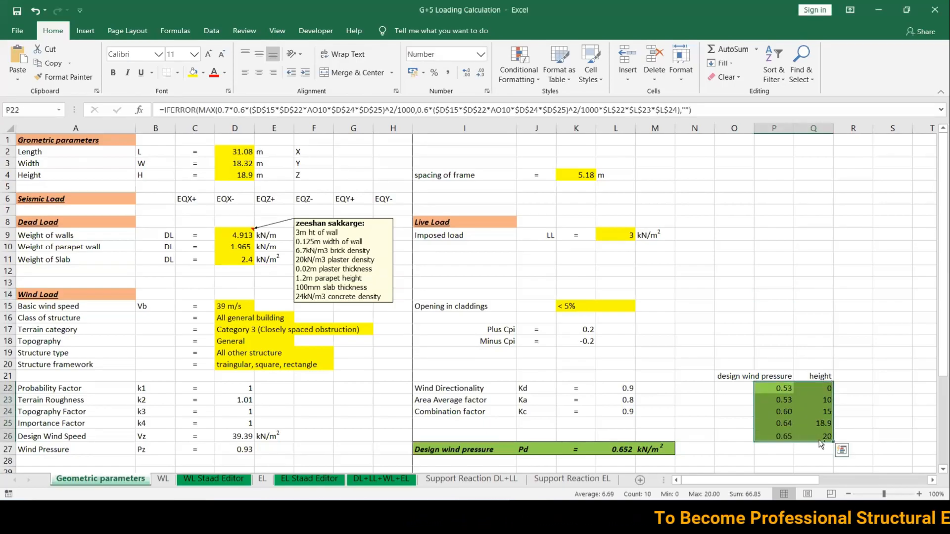
key("ctrl+c")
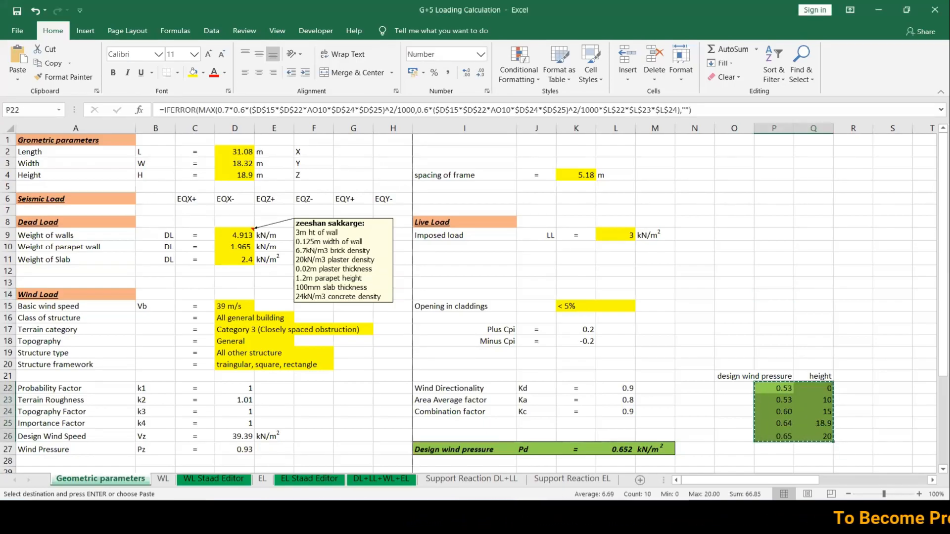
Step: Back in STAAD.Pro, add the custom wind intensities 0.53, 0.53, 0.60, 0.64 and 0.65 kN/m² at heights 0, 10, 15, 18.9 and 20 m
key("alt+Tab")
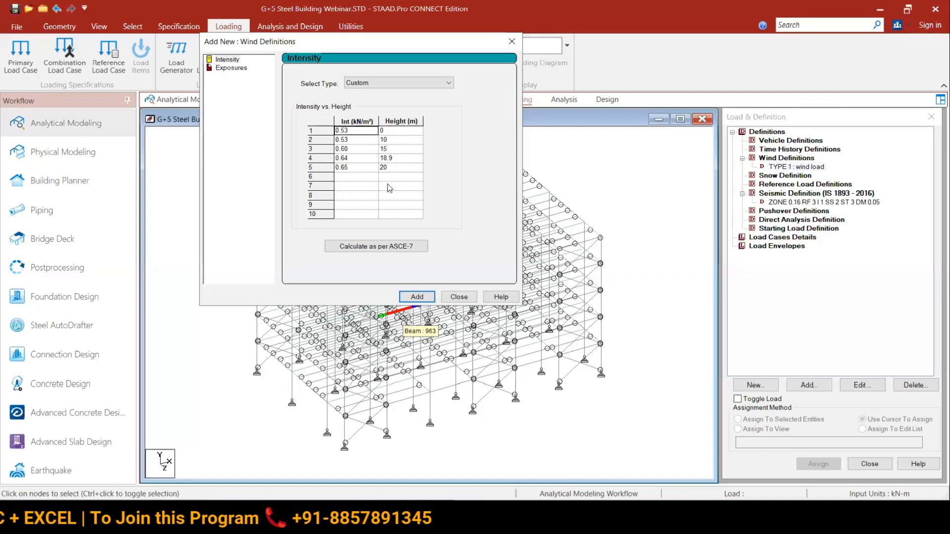
left_click(417, 296)
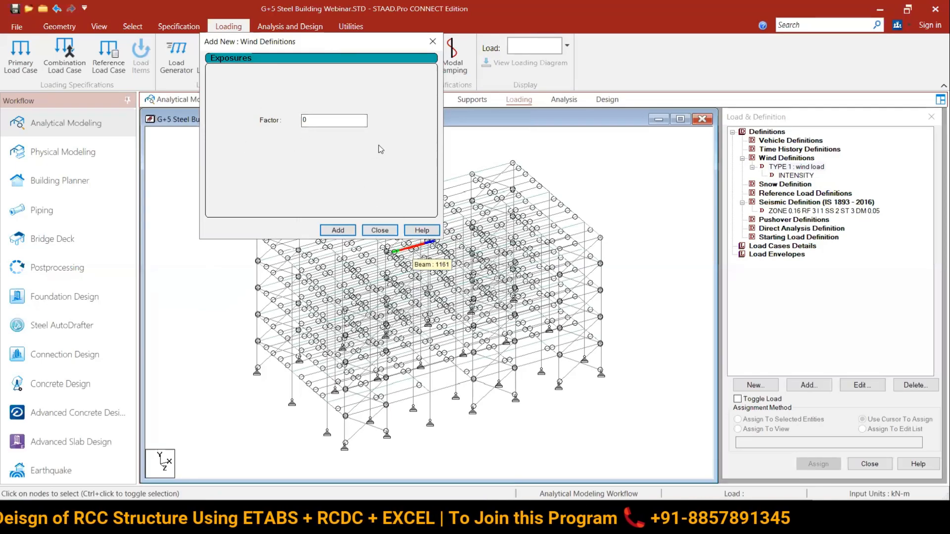
left_click(380, 230)
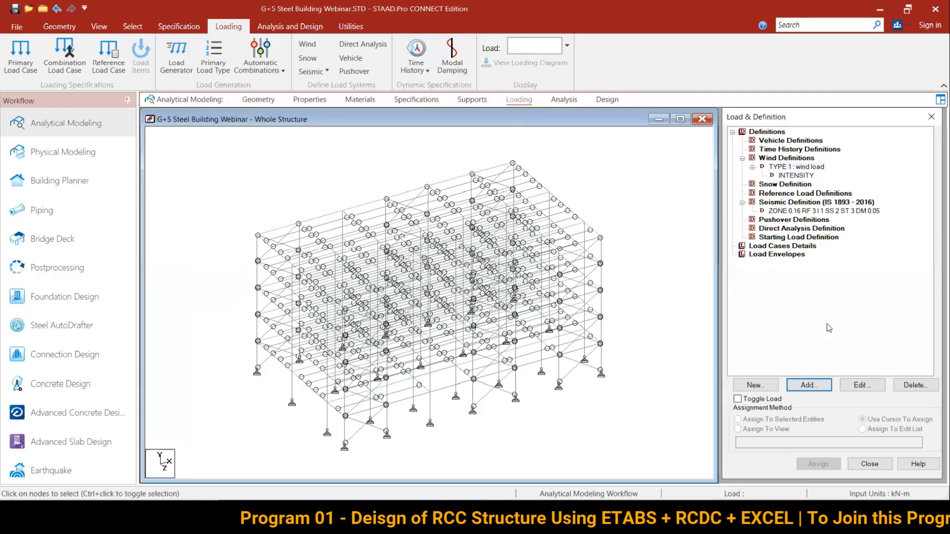
left_click(794, 167)
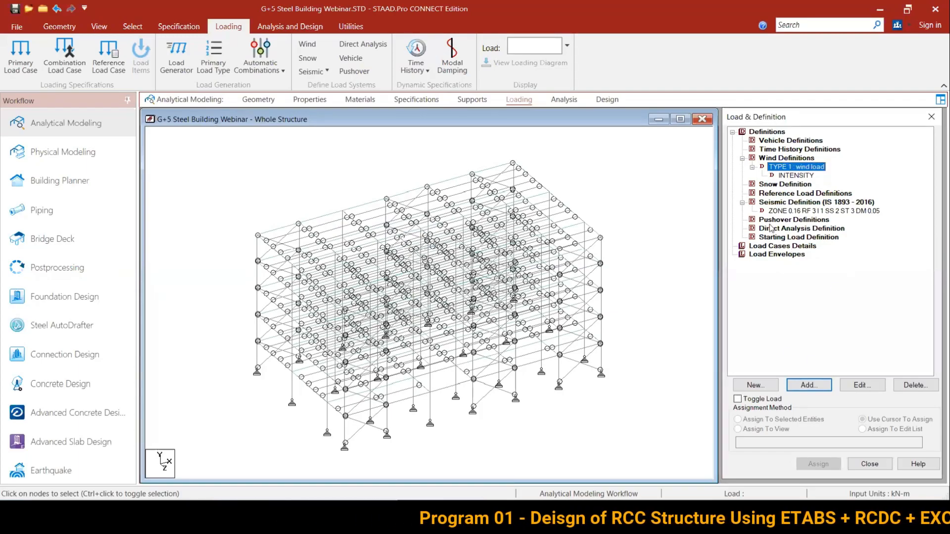
Step: Check the design wind pressures and heights in the Excel loading calculation and return to the wind definitions in STAAD.Pro
key("alt+Tab")
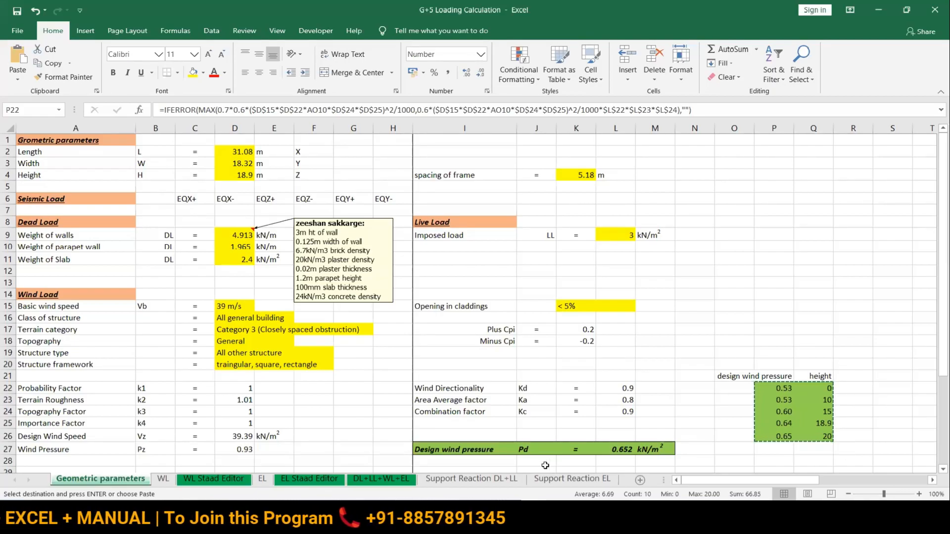
left_click(544, 515)
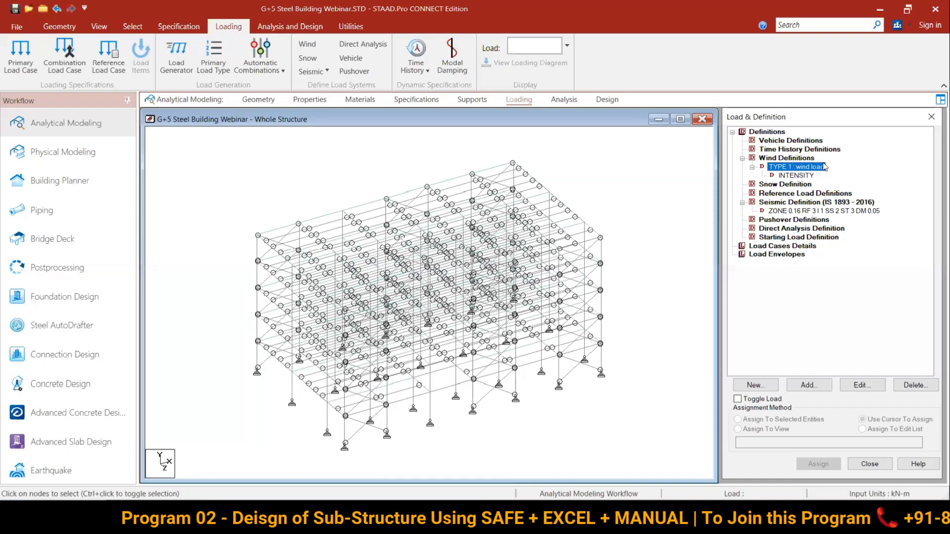
left_click(768, 158)
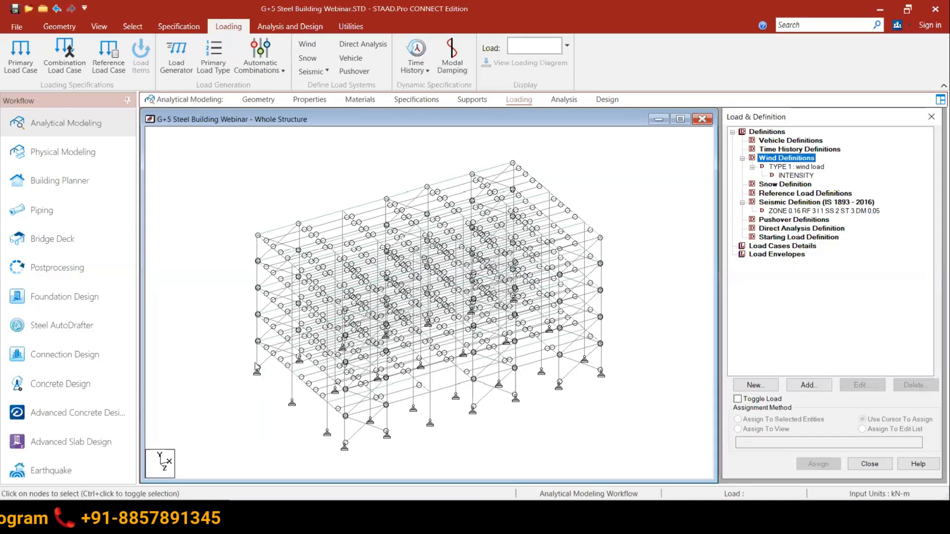
left_click(253, 154)
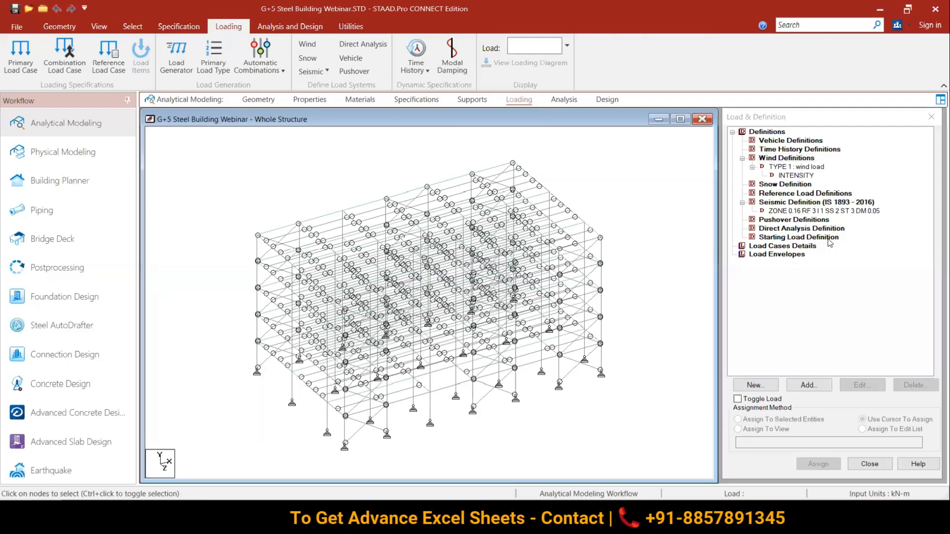
Step: Review the values of the IS 1893-2016 seismic definition and its parameter generator, leaving both without changes
left_click(838, 211)
double_click(839, 211)
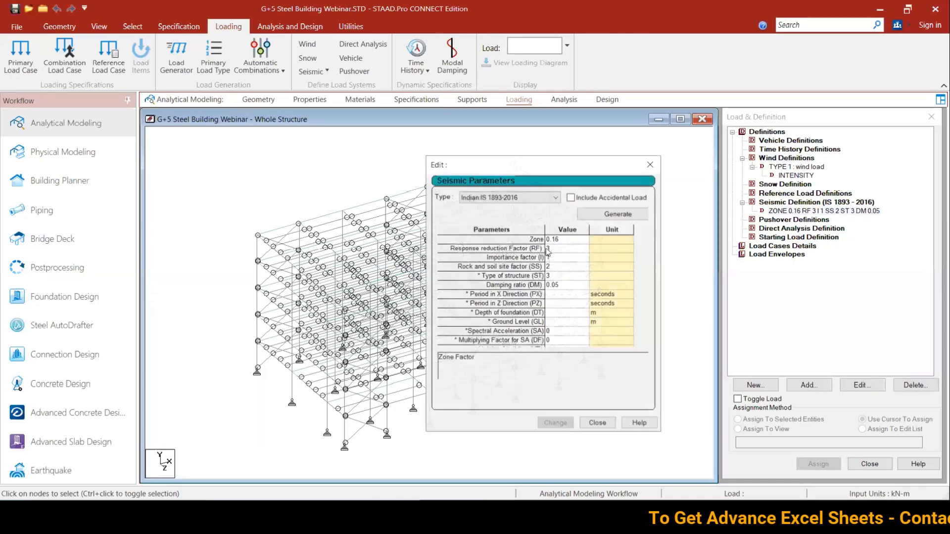
left_click(626, 214)
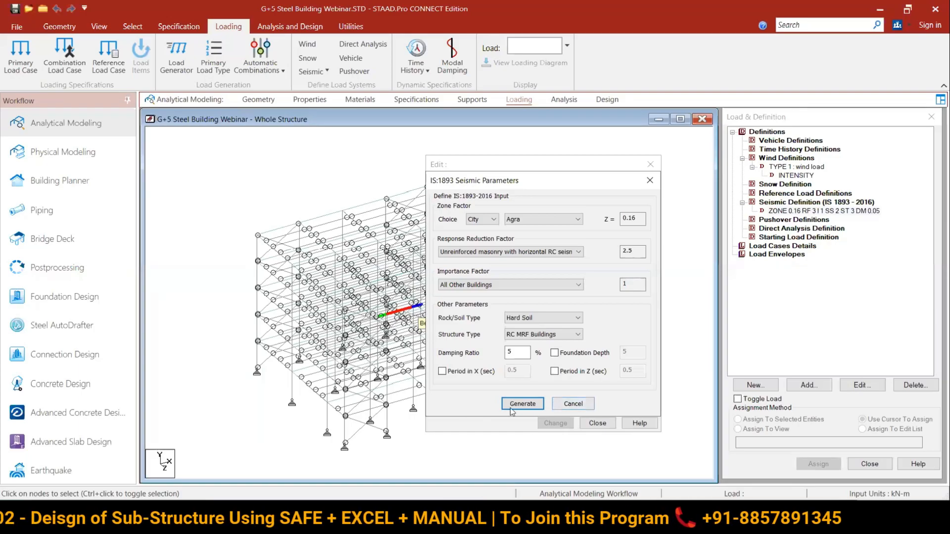
left_click(573, 403)
left_click(598, 423)
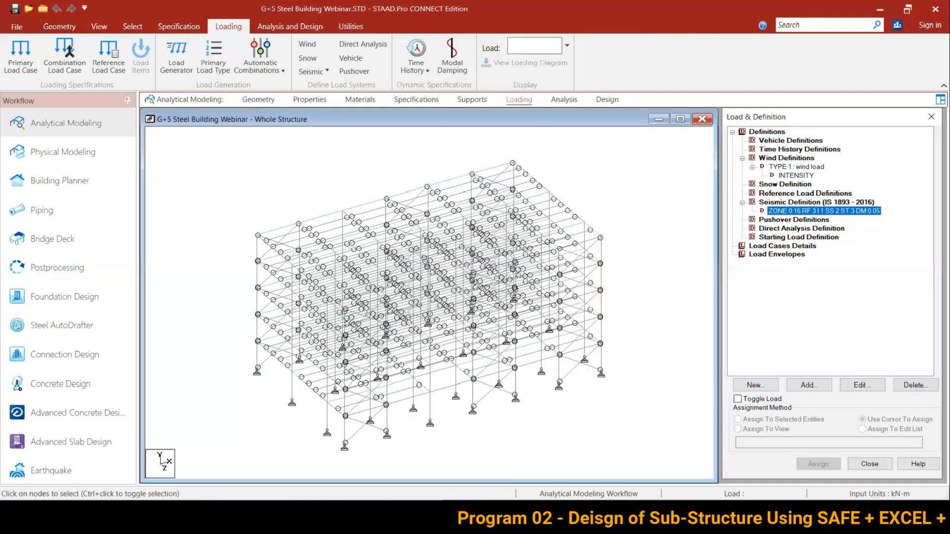
Step: Switch to the Excel loading calculation, review the terrain category in the wind load section and cancel the pending copy selection
left_click(406, 445)
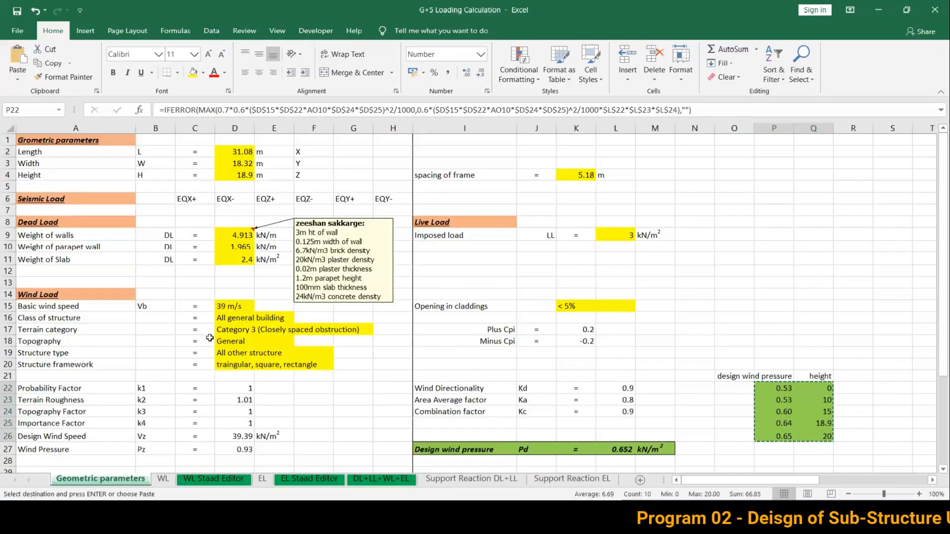
left_click(236, 327)
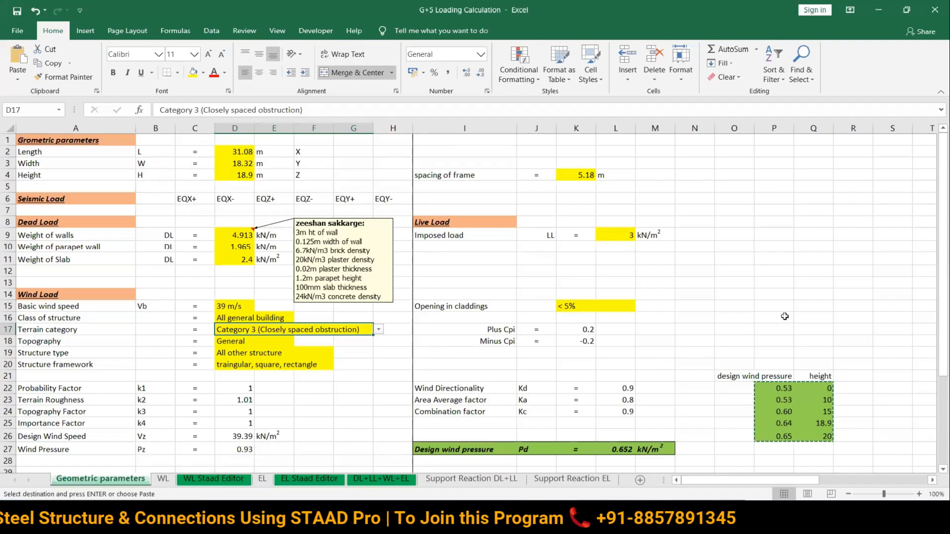
left_click(781, 281)
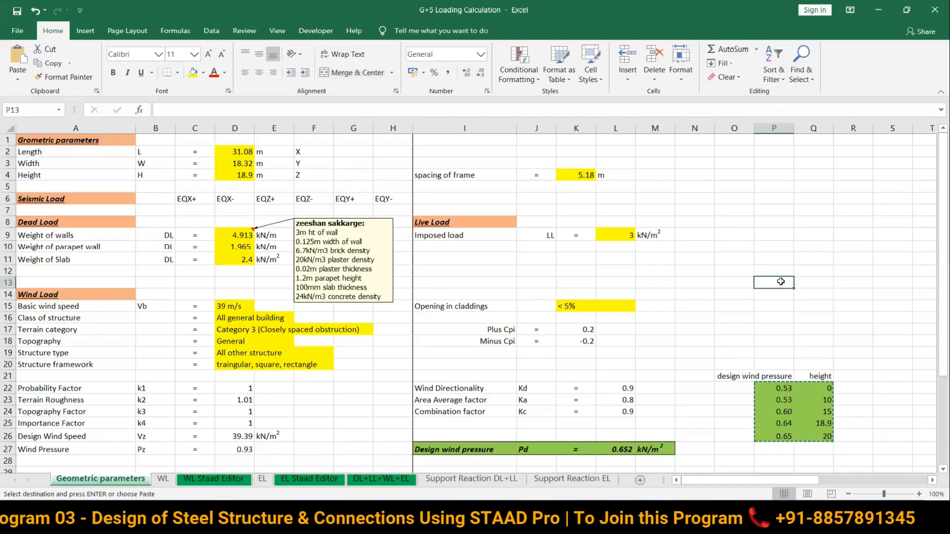
left_click(753, 257)
key("Escape")
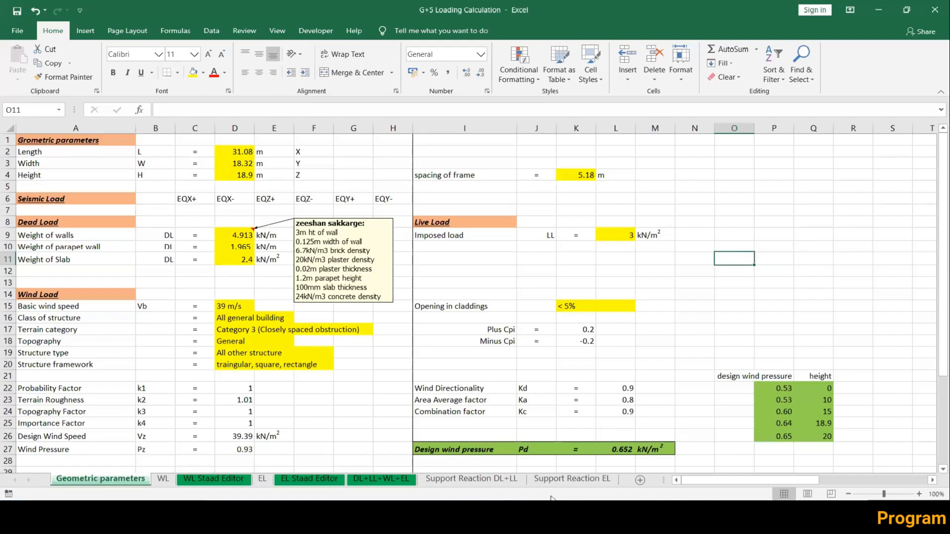
Step: Return to STAAD.Pro and examine the intensity and height values of wind type 1, closing the table without changes
key("alt+Tab")
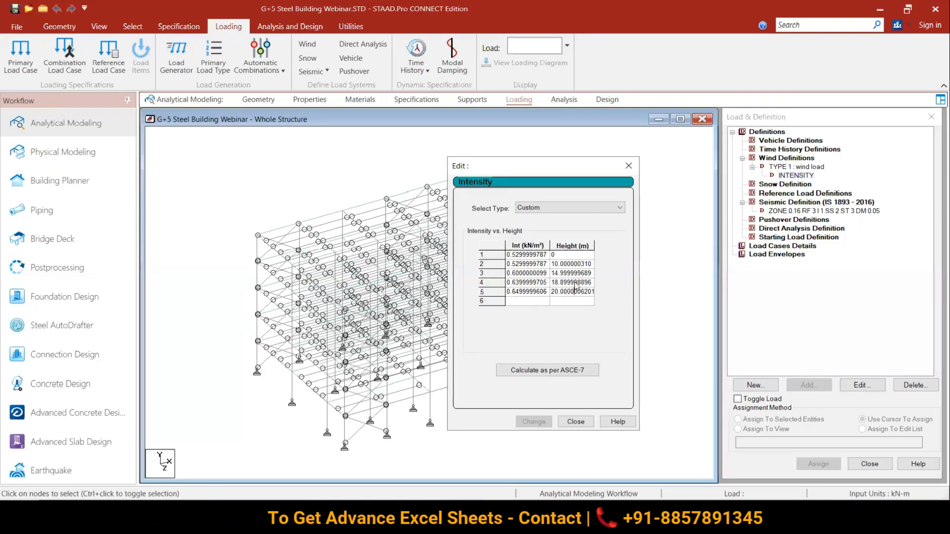
left_click(576, 255)
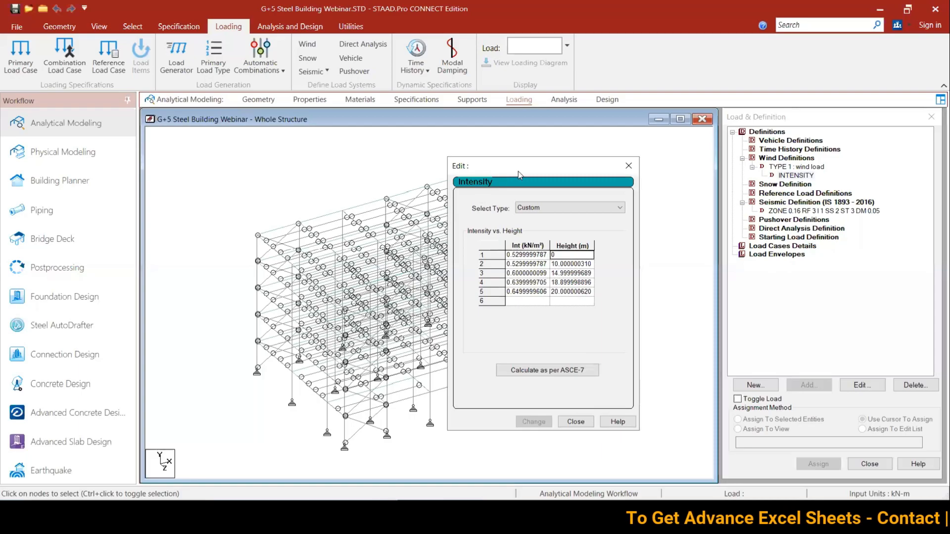
left_click_drag(533, 166, 404, 111)
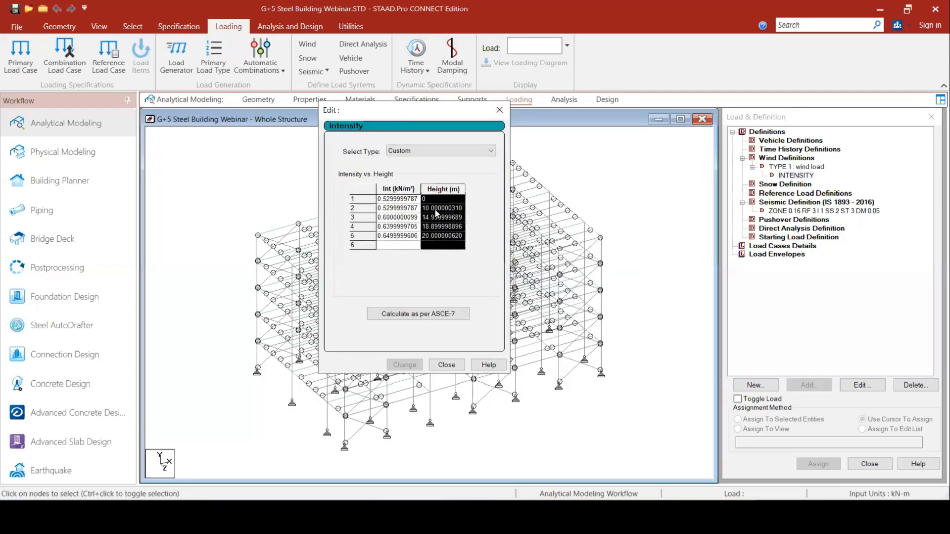
left_click(446, 198)
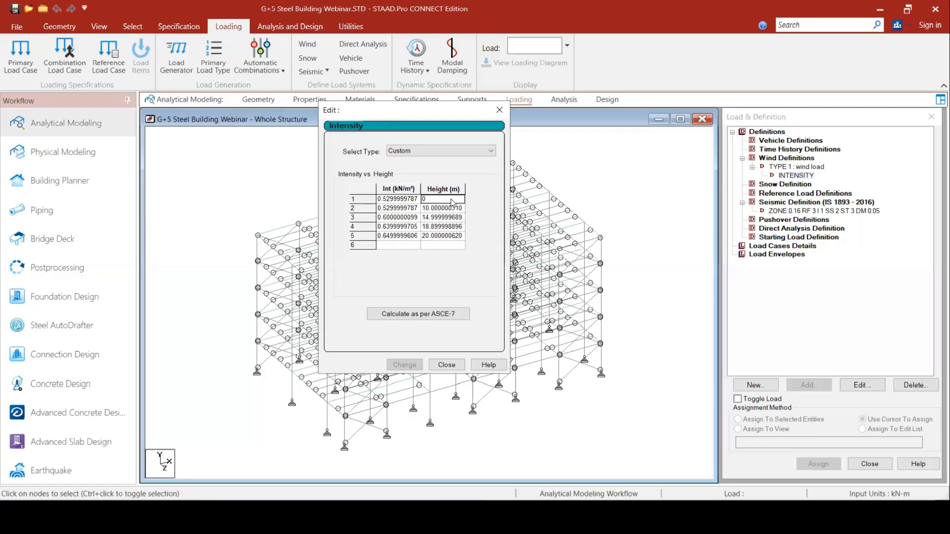
left_click(453, 366)
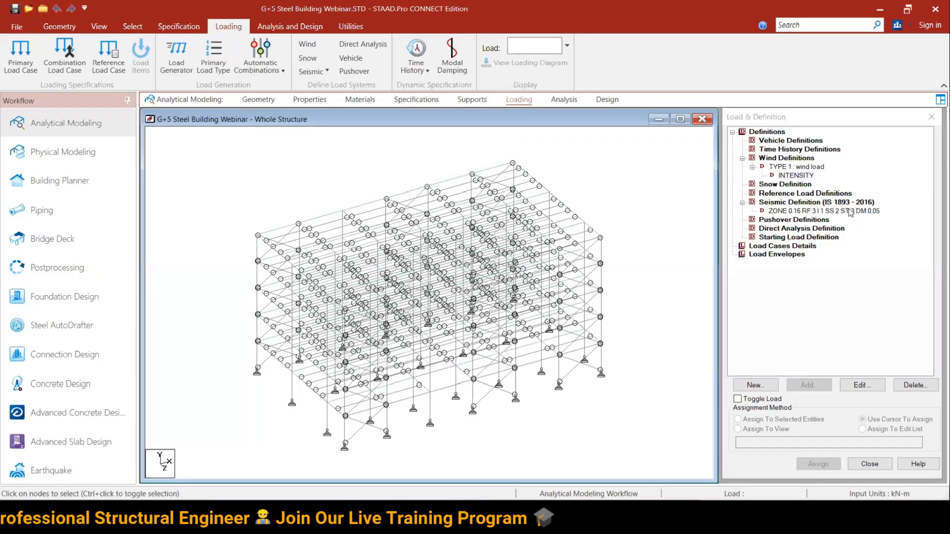
left_click(797, 246)
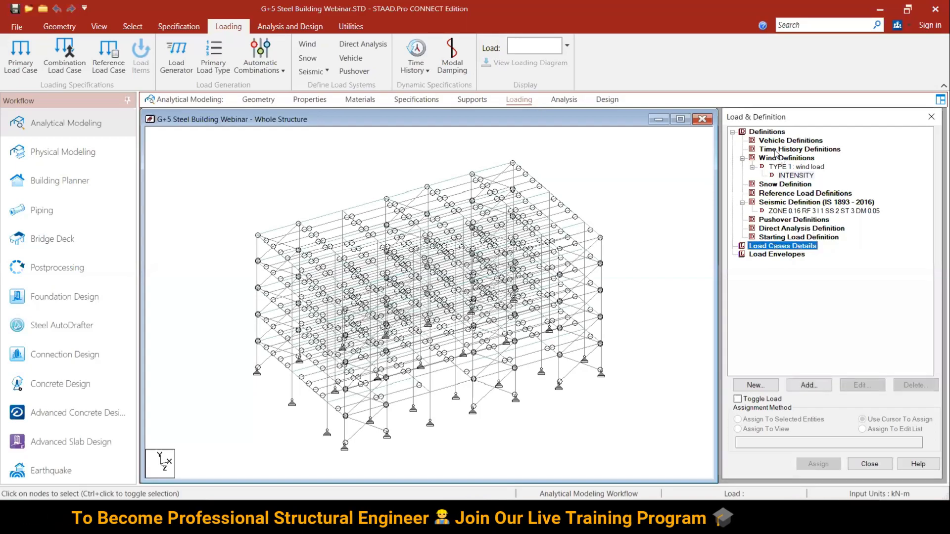
left_click(733, 132)
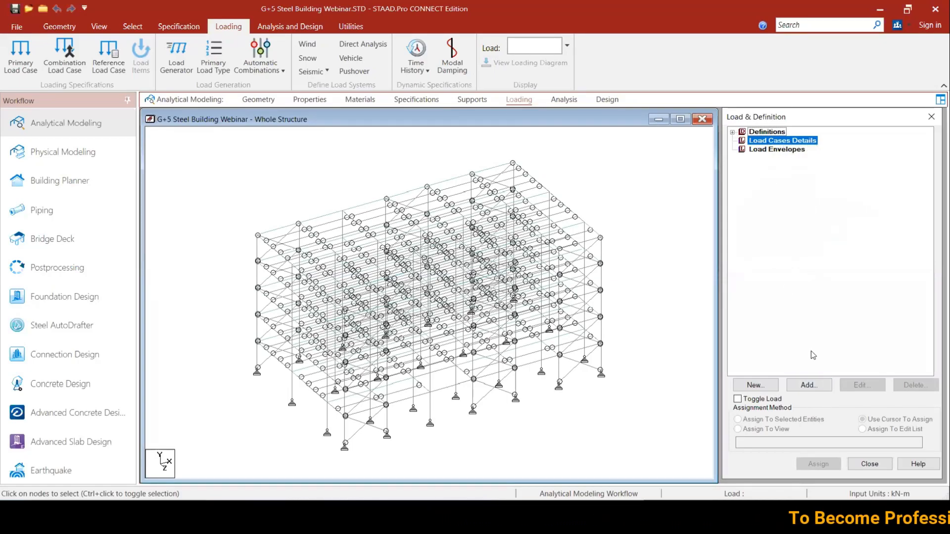
left_click(810, 384)
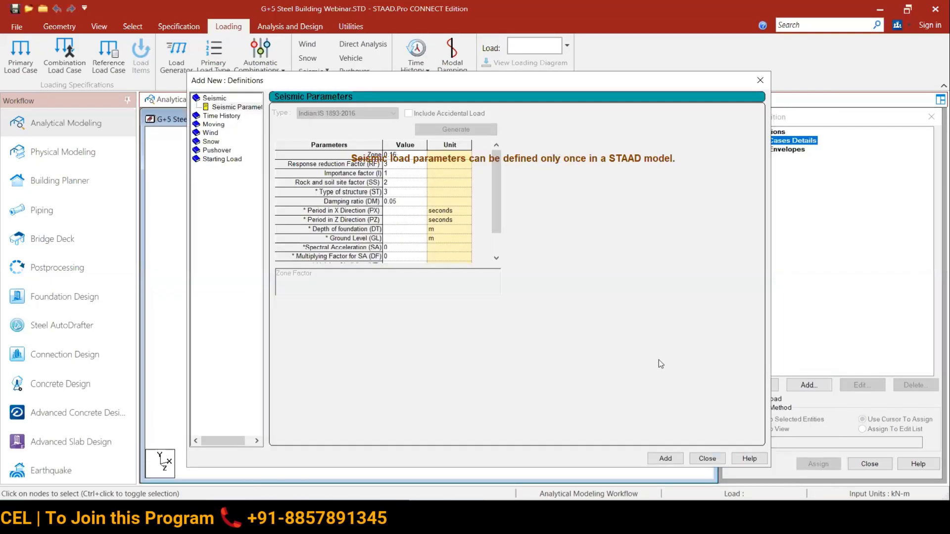
left_click(701, 459)
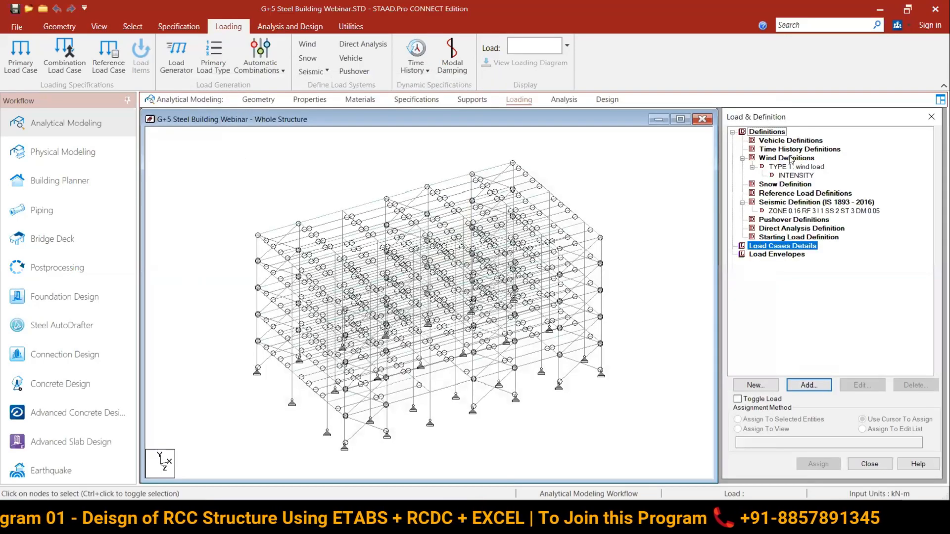
Step: Reopen the intensity of wind type 1 and look through the available intensity types, keeping Custom
left_click(801, 177)
double_click(801, 177)
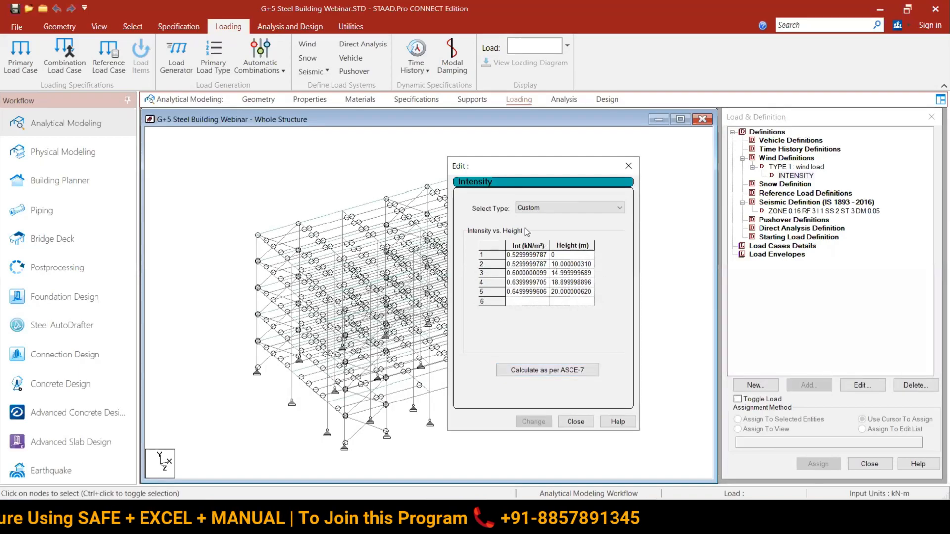
left_click(527, 210)
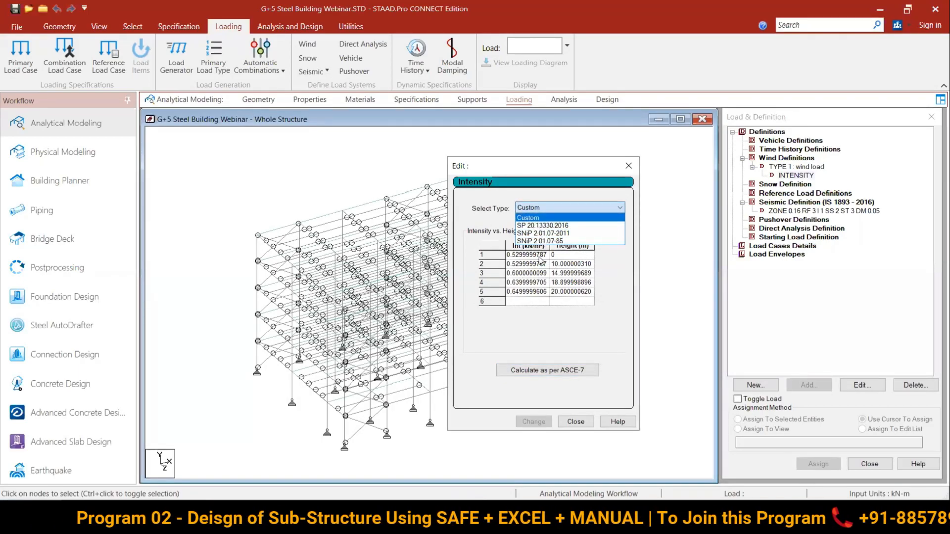
left_click(538, 205)
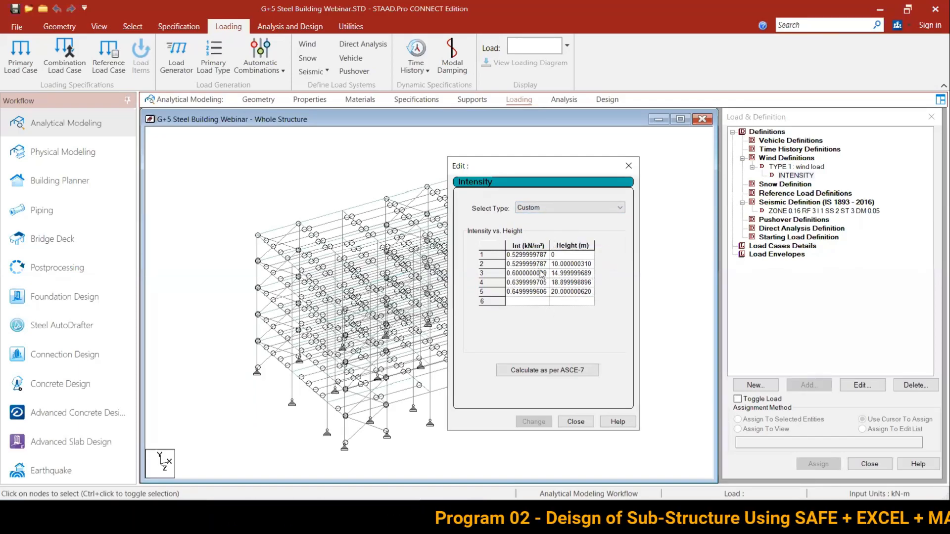
left_click(575, 423)
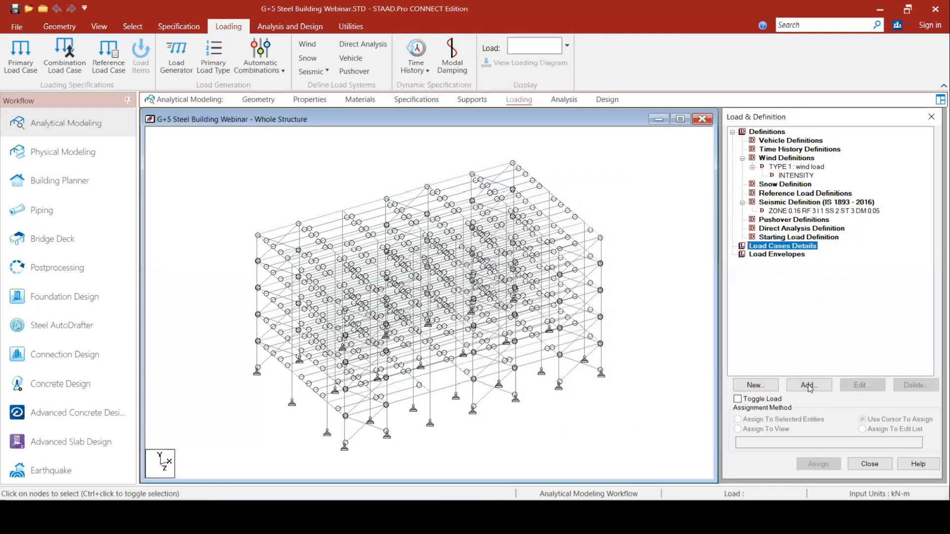
Step: Create primary load case 1 titled EQX+ with the Seismic loading type
left_click(808, 385)
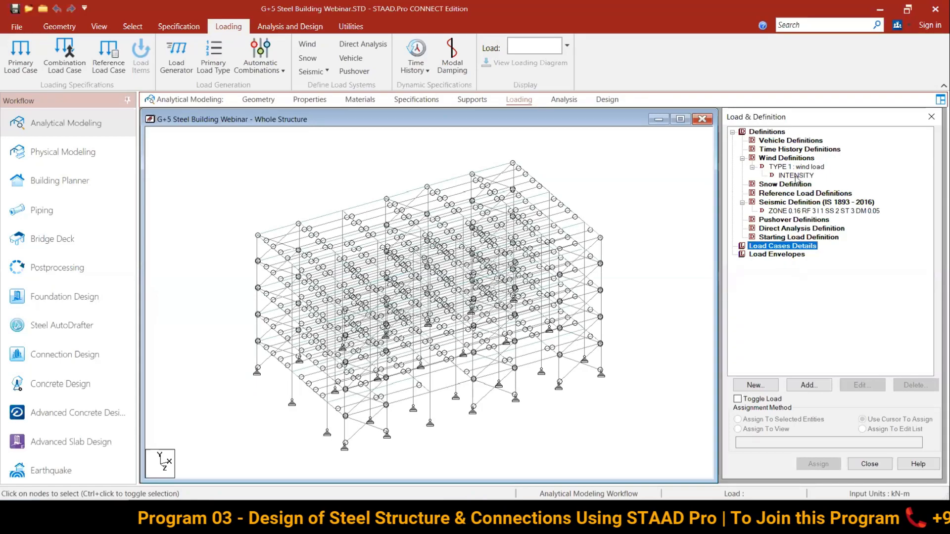
left_click(802, 390)
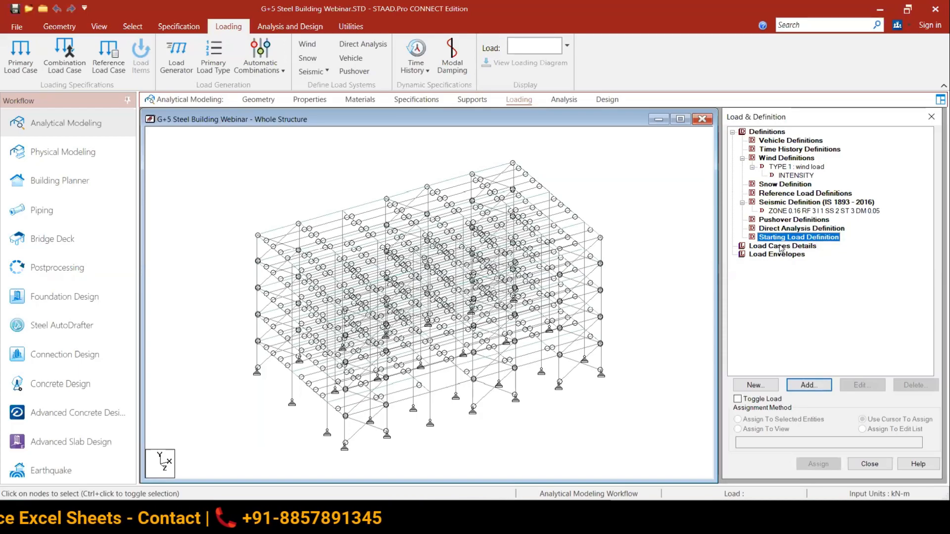
left_click(20, 56)
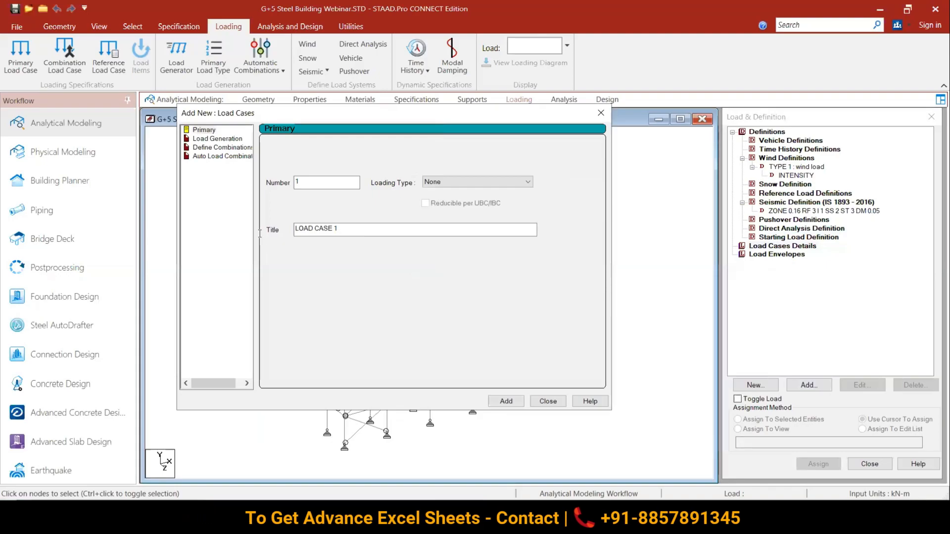
left_click_drag(338, 229, 294, 229)
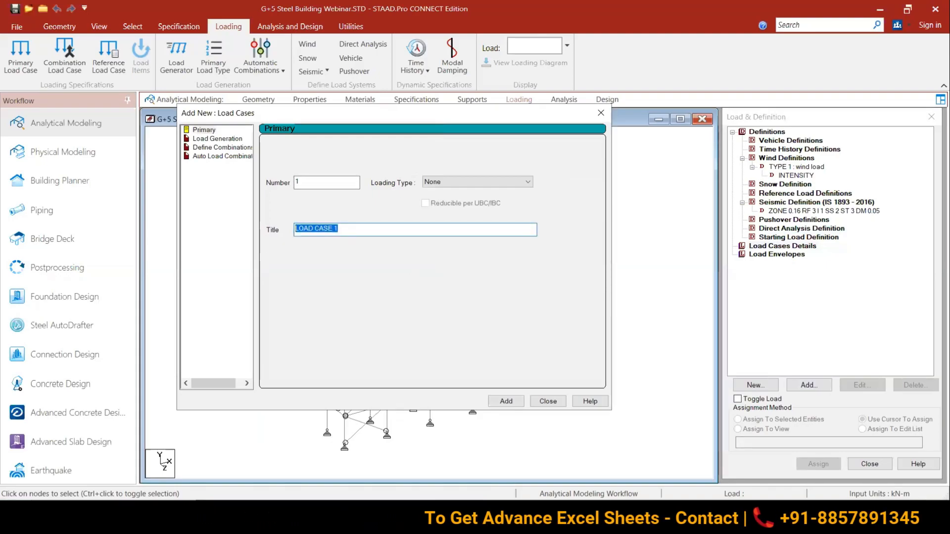
type("EQX+")
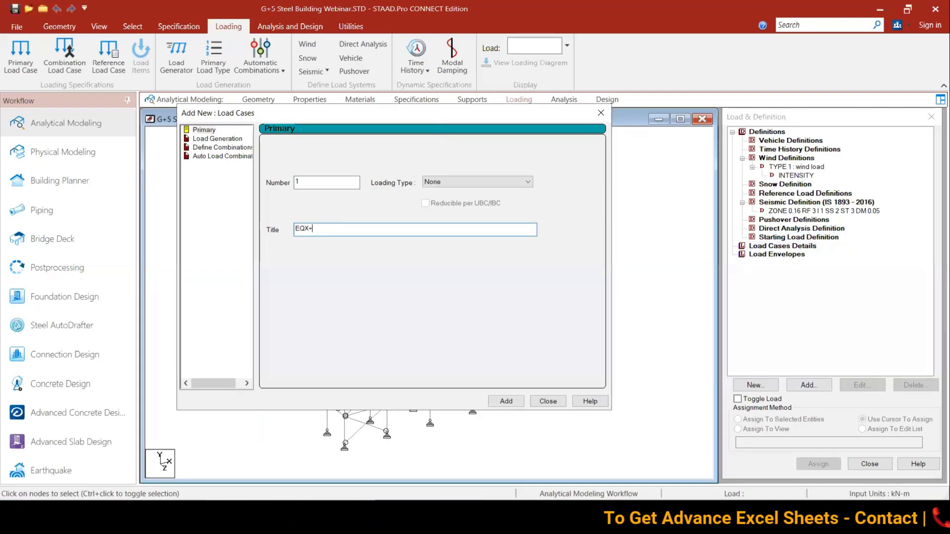
left_click(462, 182)
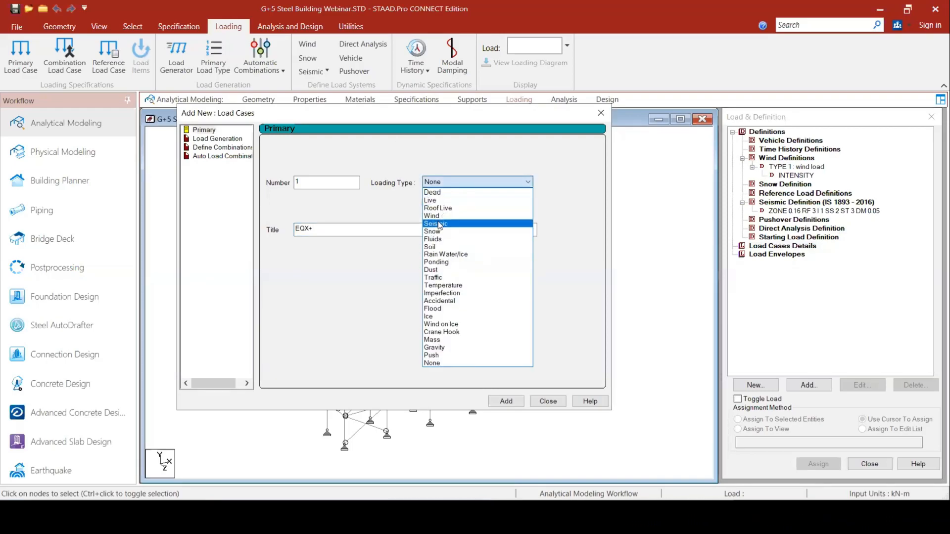
left_click(439, 224)
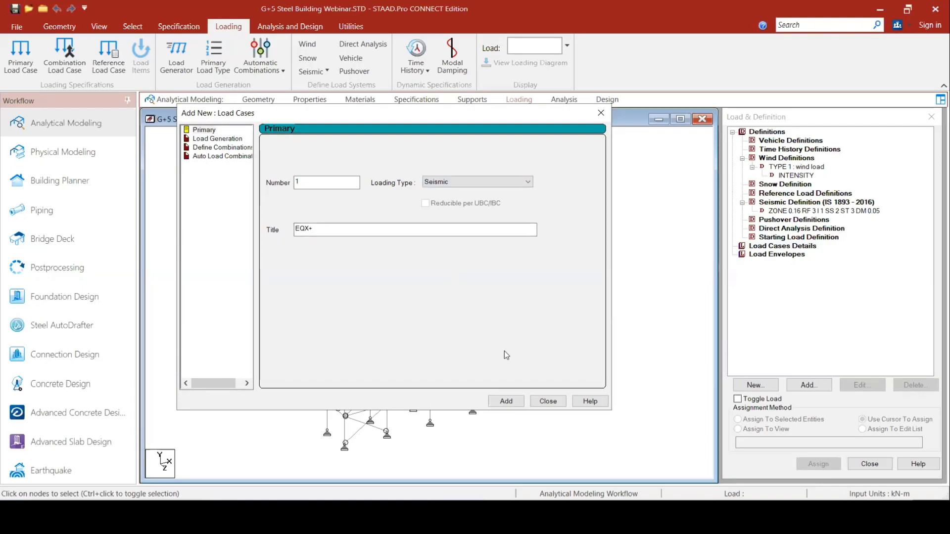
left_click(507, 401)
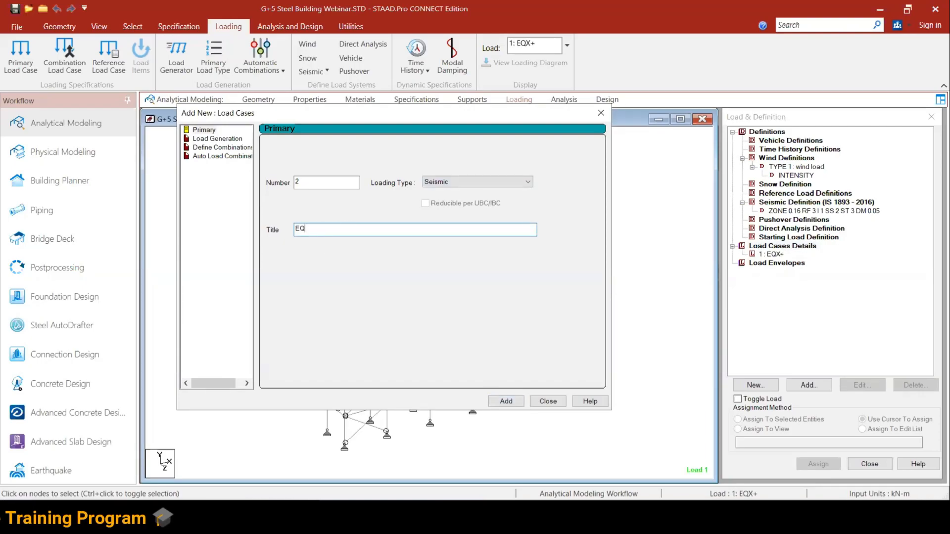
Step: Add seismic primary load cases 2, 3 and 4 titled EQX-, EQZ+ and EQZ-
left_click(505, 400)
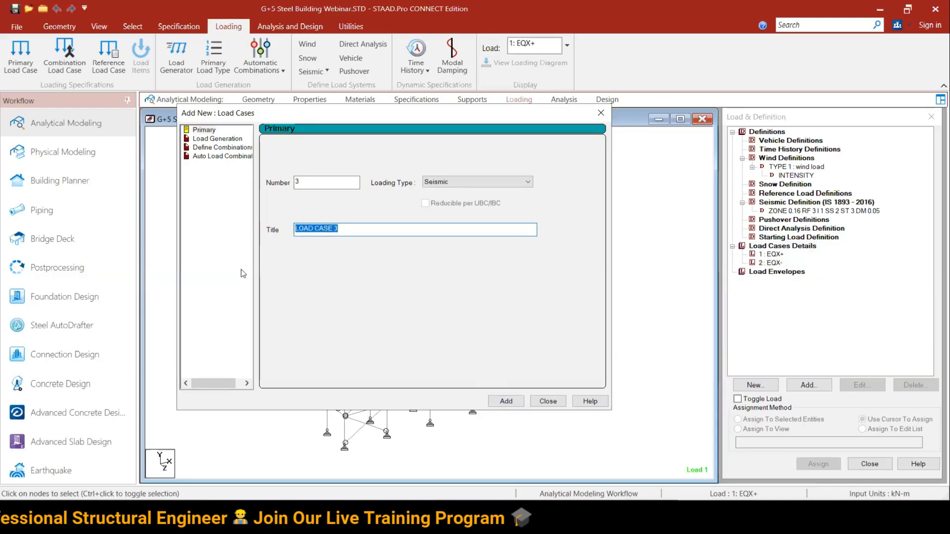
type("EQZ+")
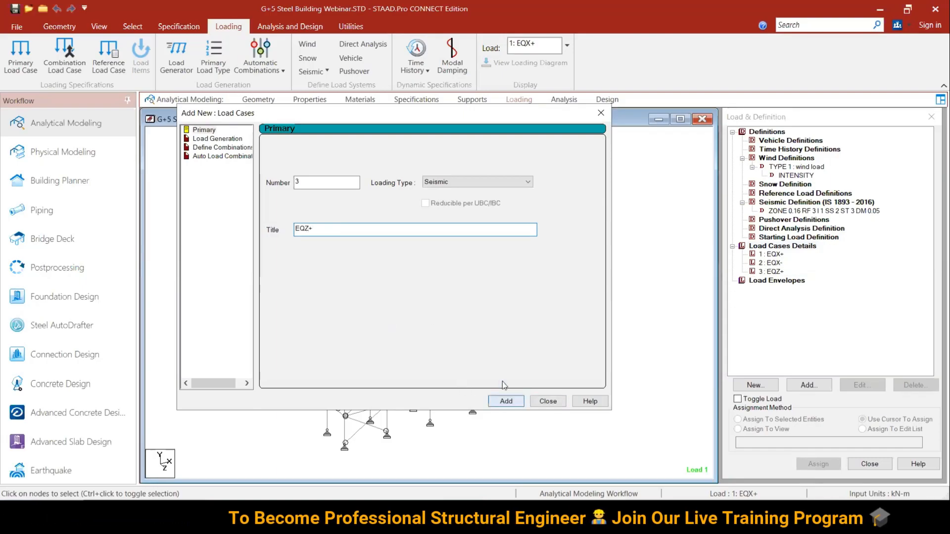
left_click(506, 401)
type("EQZ-")
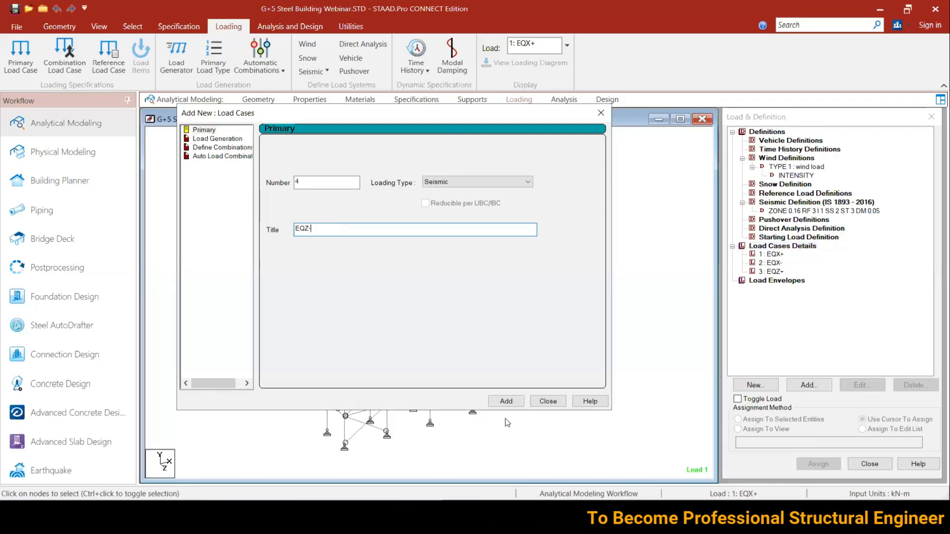
left_click(500, 402)
Step: Add seismic primary load cases 5 and 6 titled EQY+ and EQY-
left_click(356, 230)
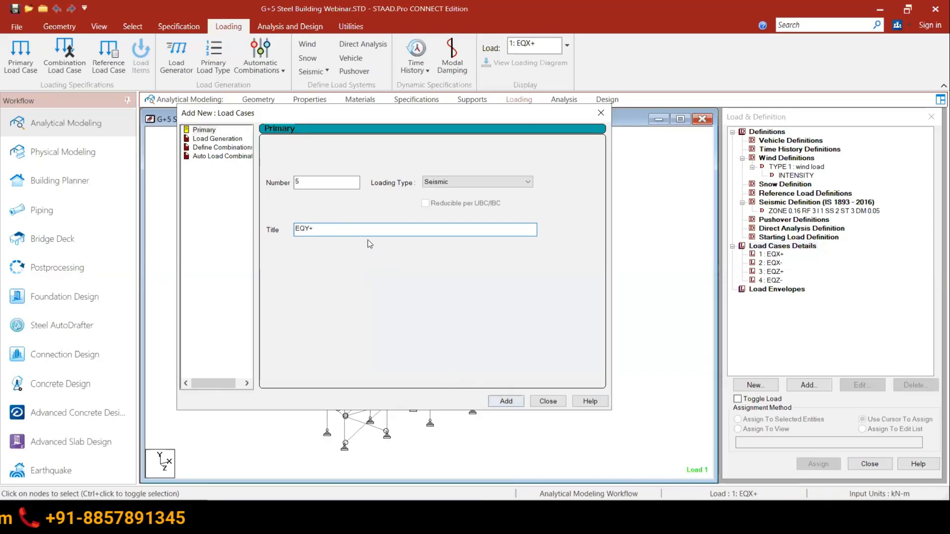
left_click_drag(320, 226, 213, 290)
type("EQ")
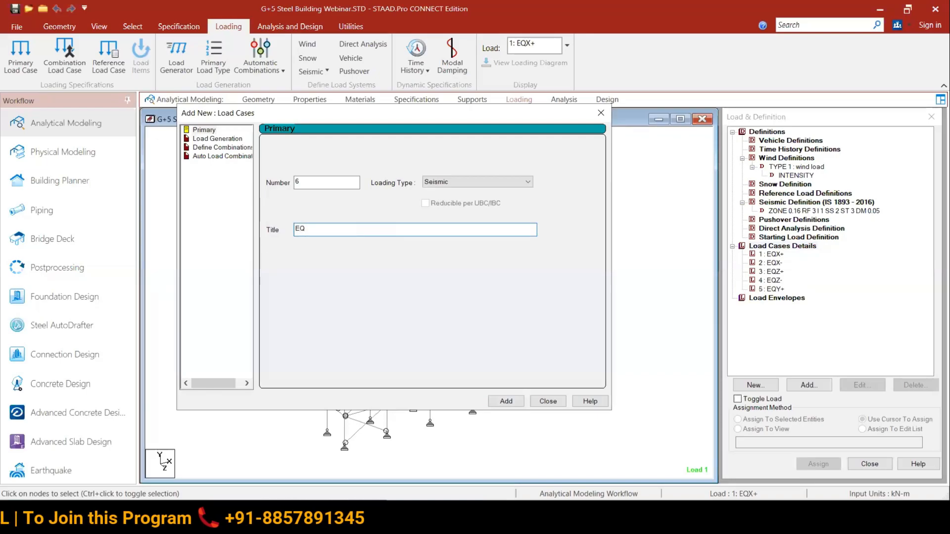
type("Y-")
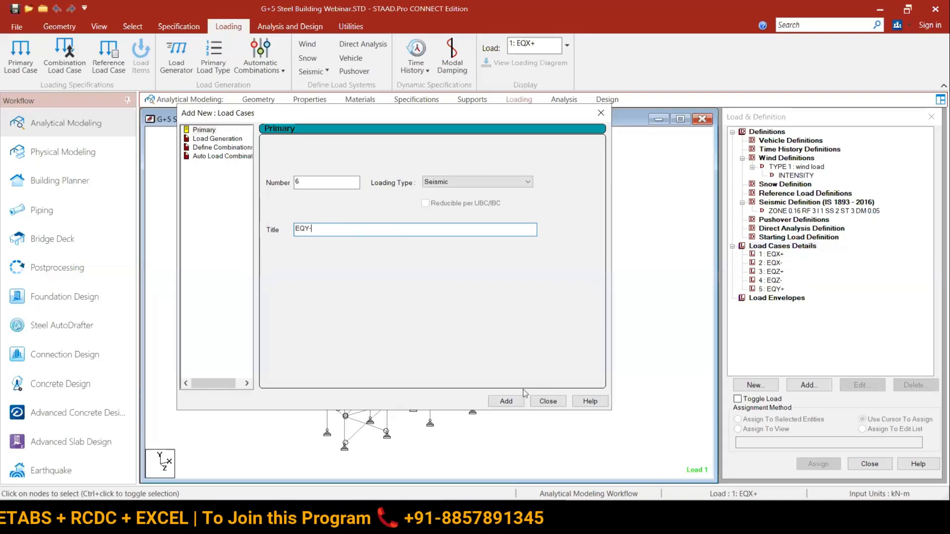
left_click(509, 404)
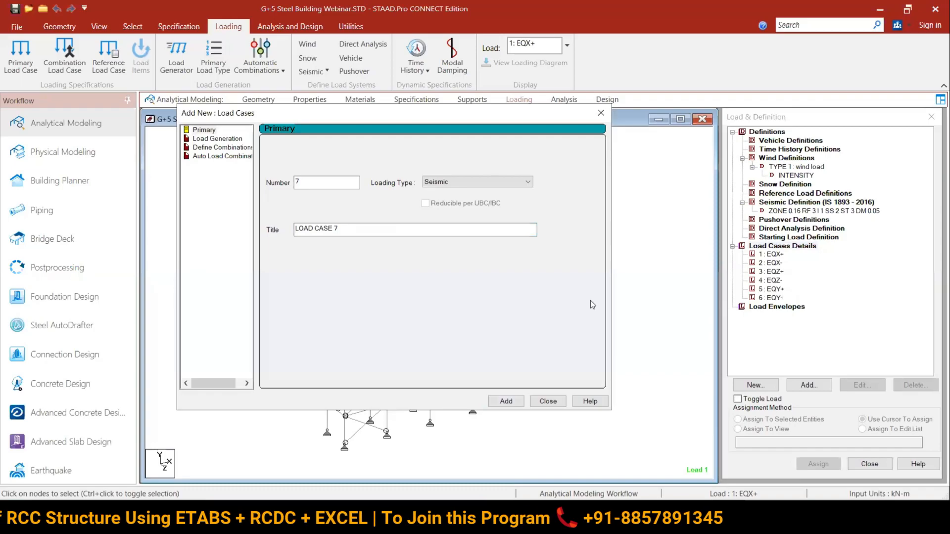
Step: Add primary load case 7 titled DL with the Dead loading type
left_click(473, 181)
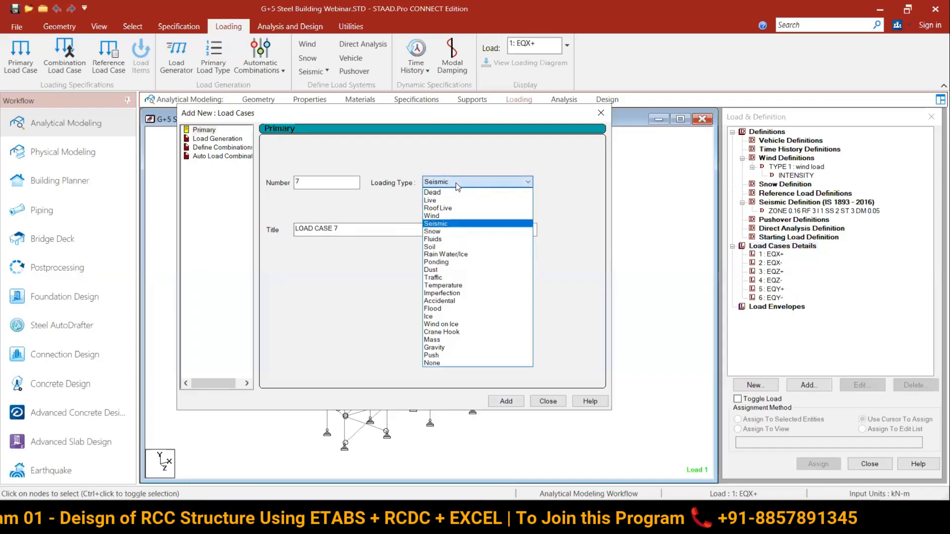
left_click(432, 192)
left_click_drag(347, 229, 294, 228)
type("DL")
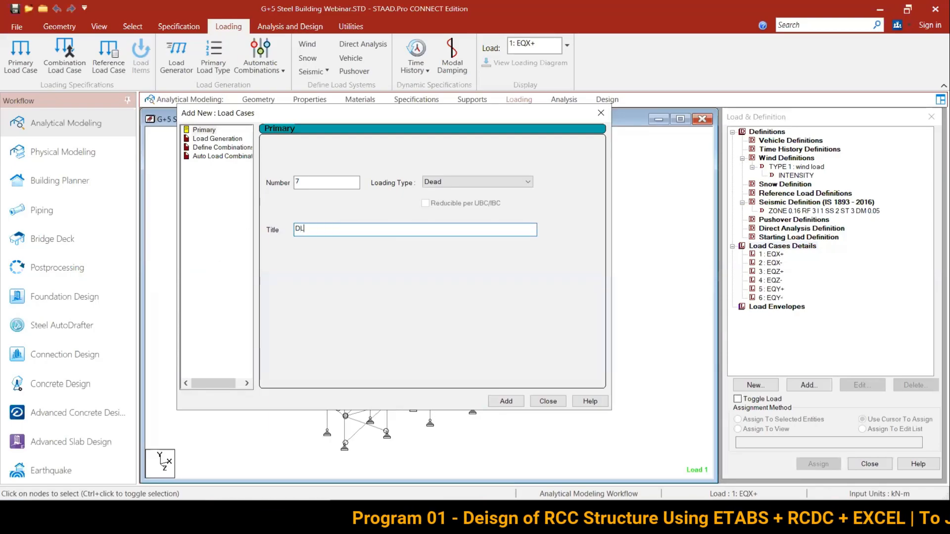
left_click(501, 402)
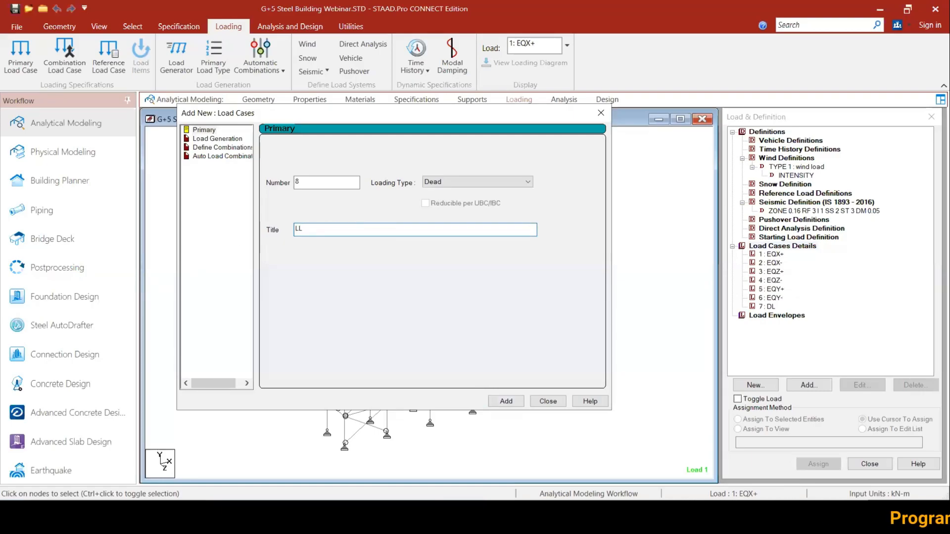
Step: Add primary load case 8 titled LL and load case 9 titled WL1 with the Wind loading type, and finish adding cases
left_click(485, 185)
left_click(455, 217)
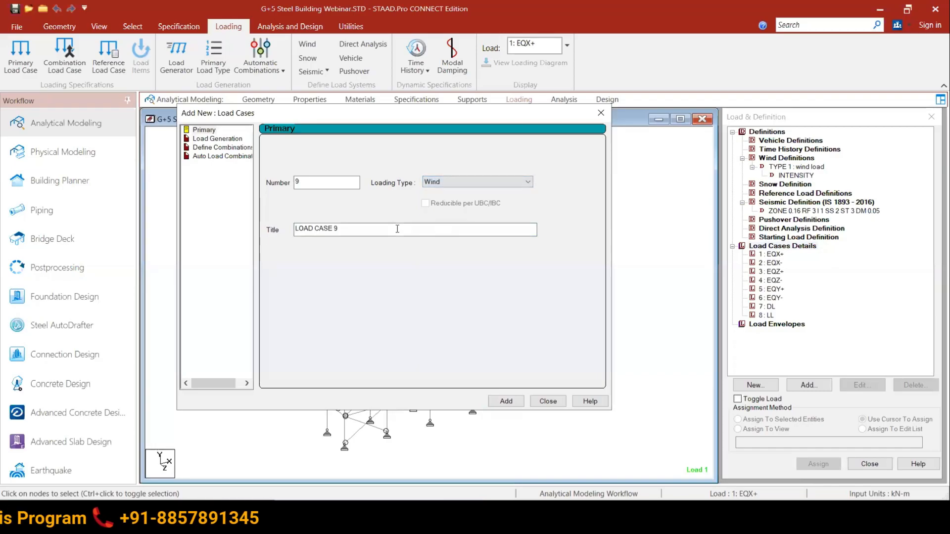
left_click_drag(394, 229, 295, 229)
type("WL1")
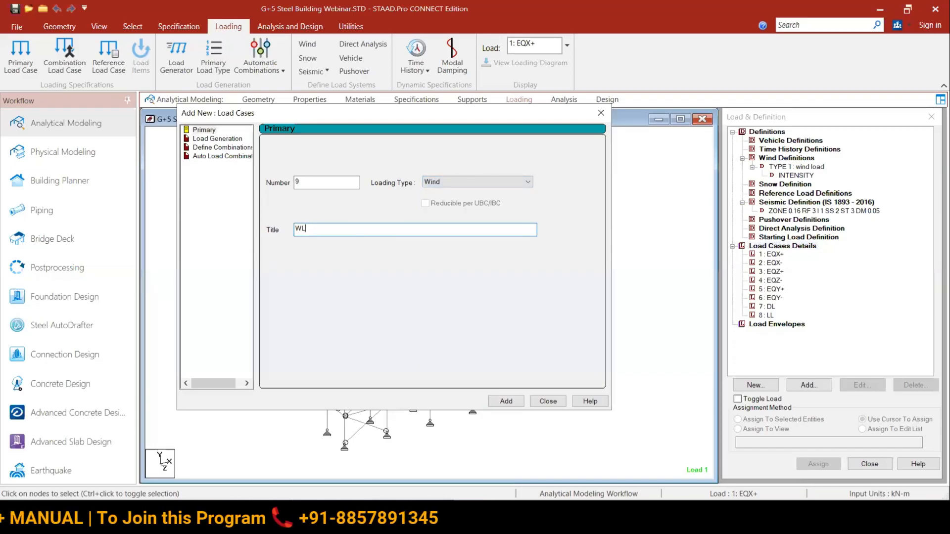
left_click(516, 402)
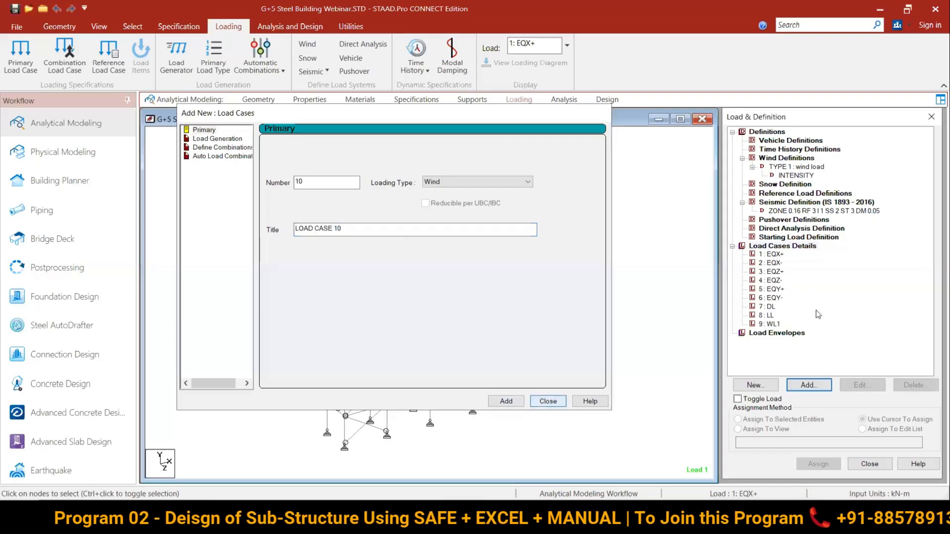
key("Escape")
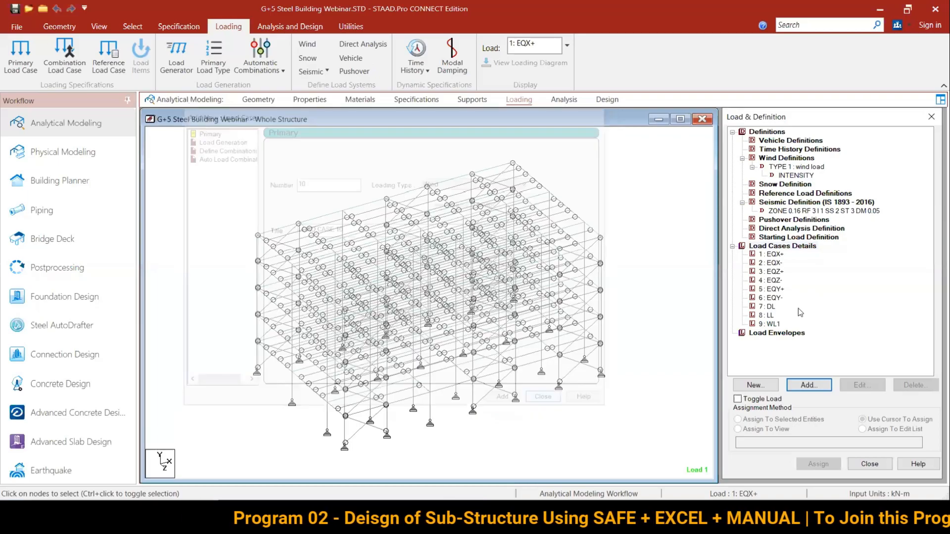
Step: Add a selfweight load in the Y direction with factor -1.1 to load case 7 (DL)
left_click(774, 289)
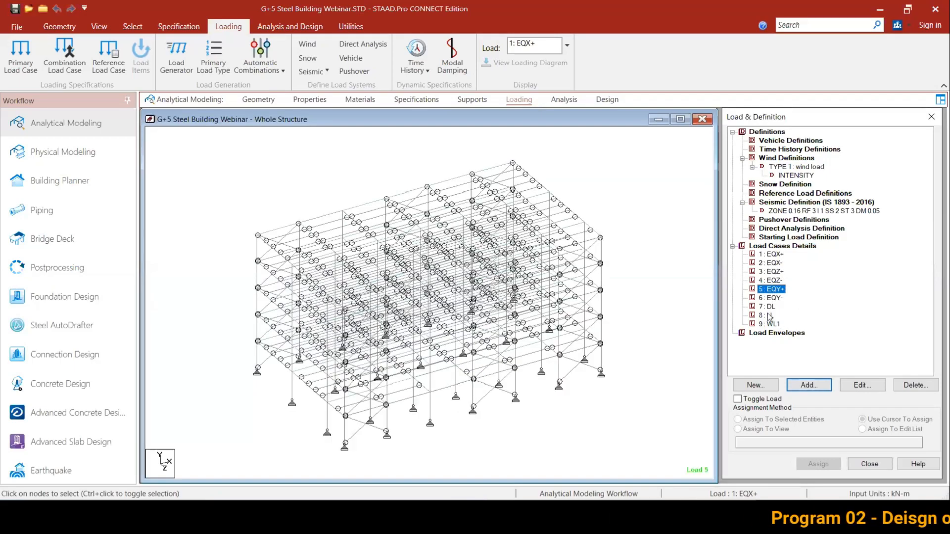
left_click(769, 298)
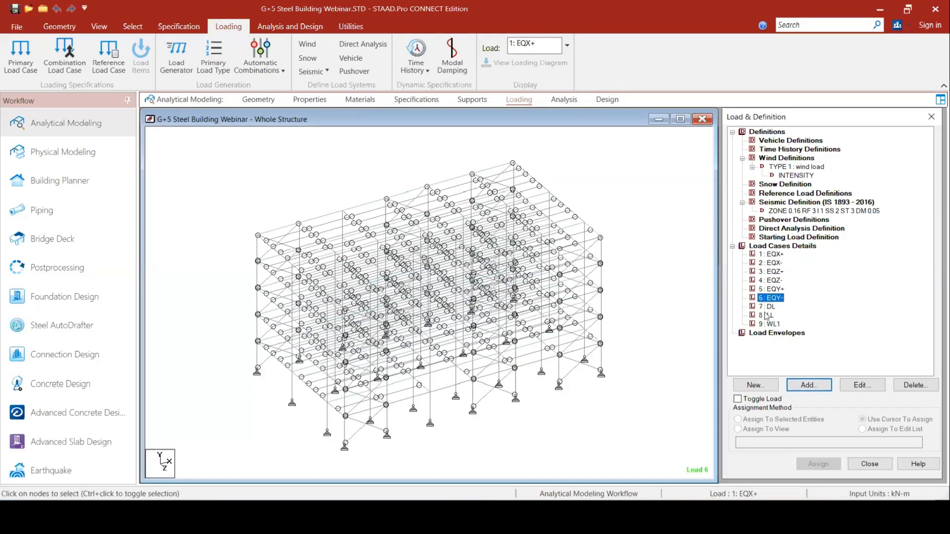
left_click(808, 385)
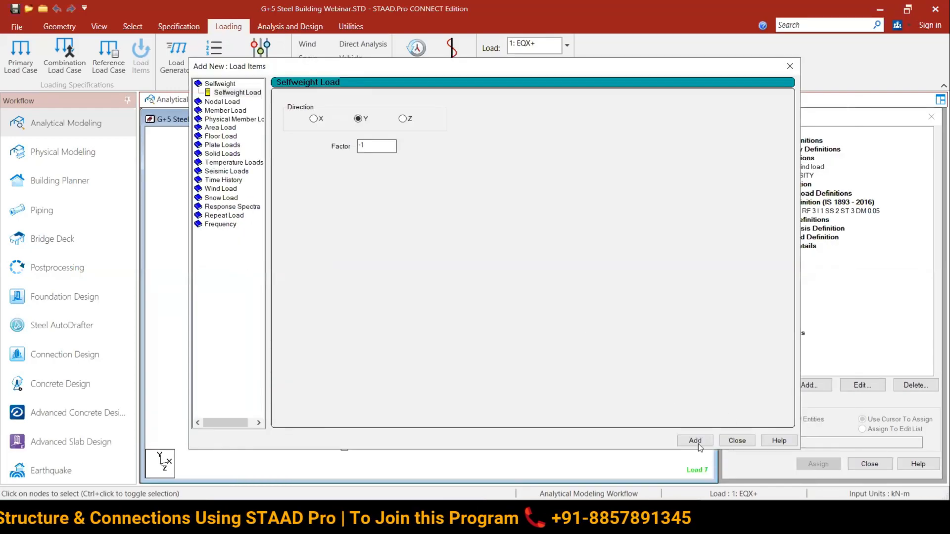
type(".1")
key("Return")
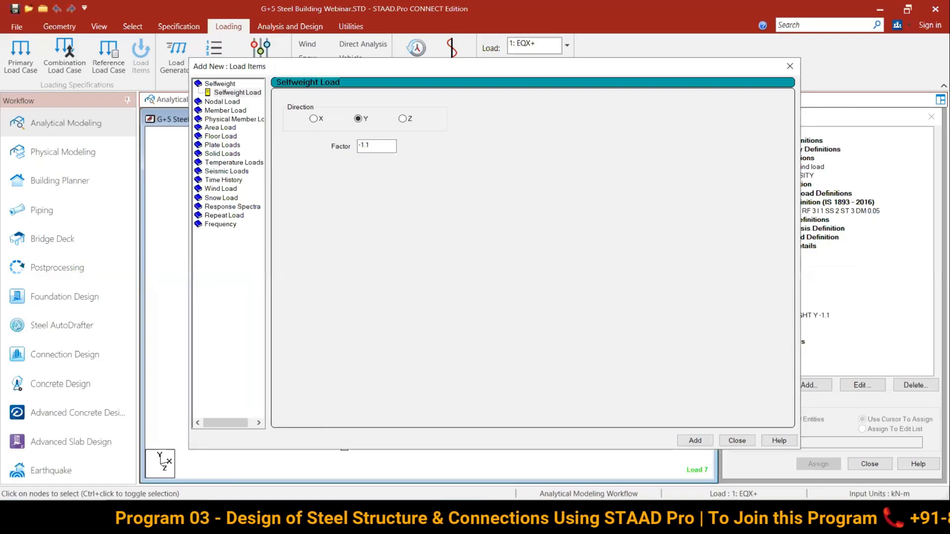
Step: Add uniform member forces of -4.913 kN/m and -1.965 kN/m in the GY direction to the DL load case
left_click(223, 110)
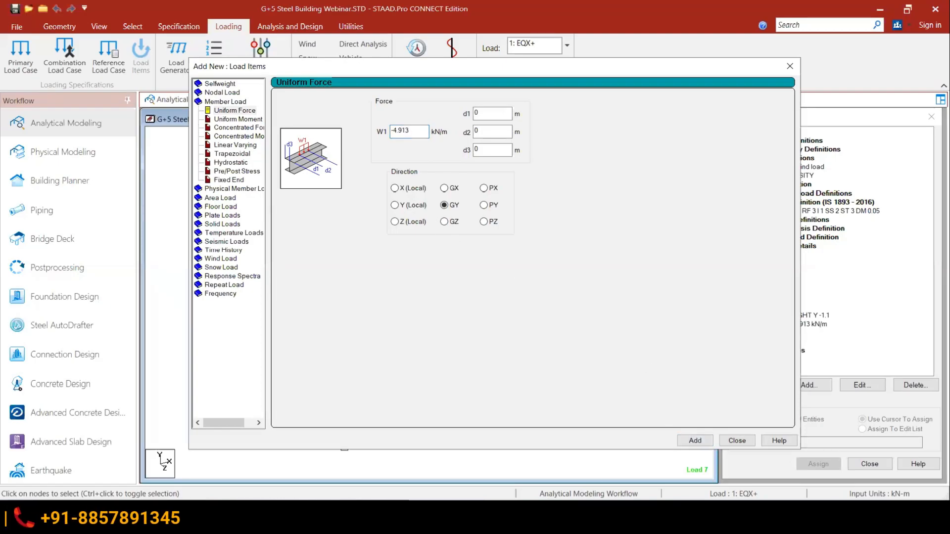
key("alt+Tab")
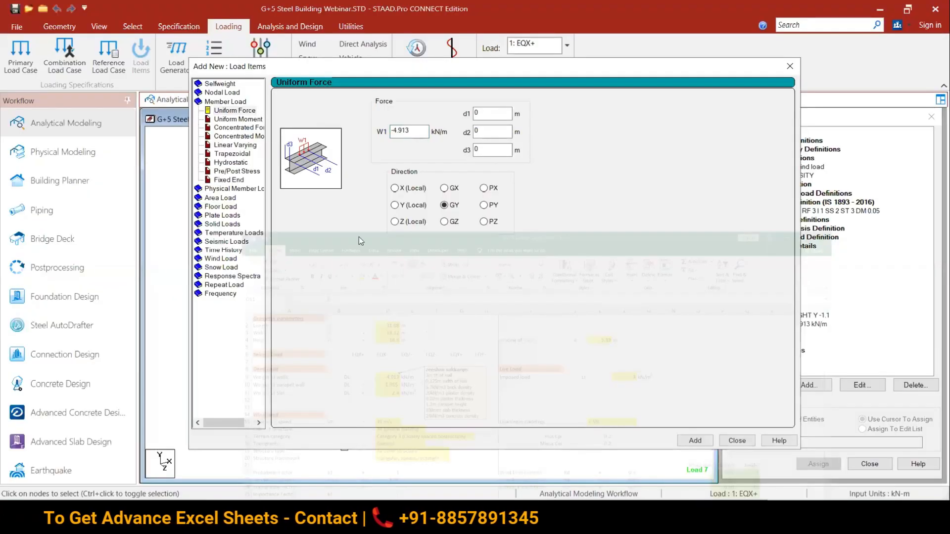
left_click_drag(415, 131, 375, 138)
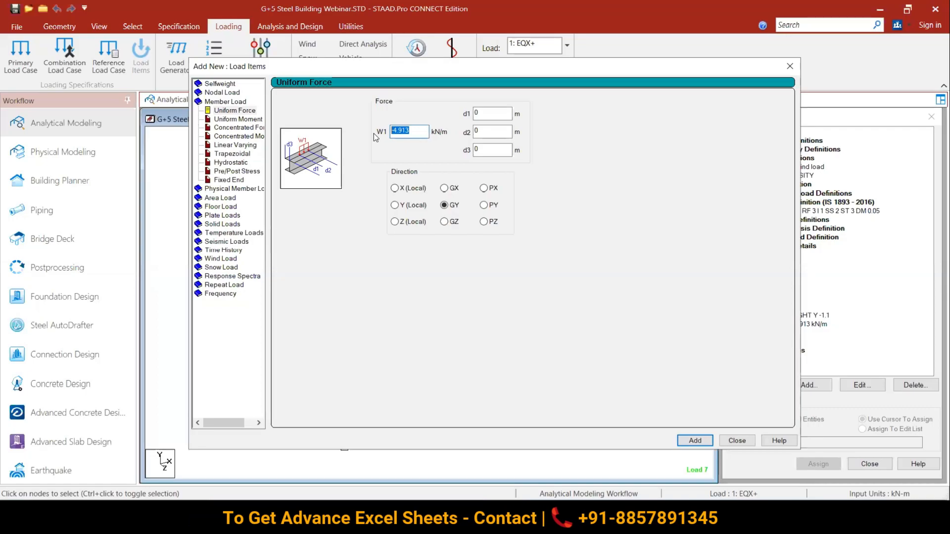
type("-1.965")
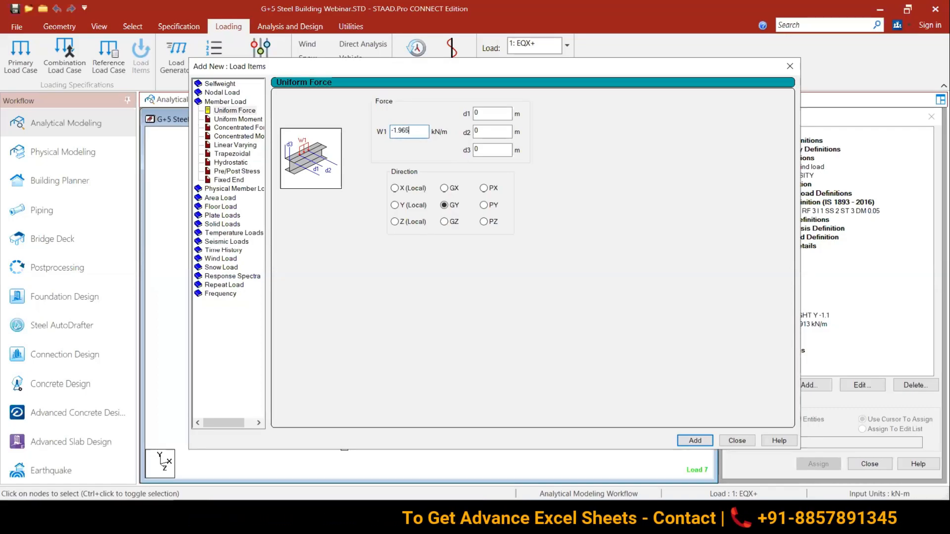
left_click(694, 440)
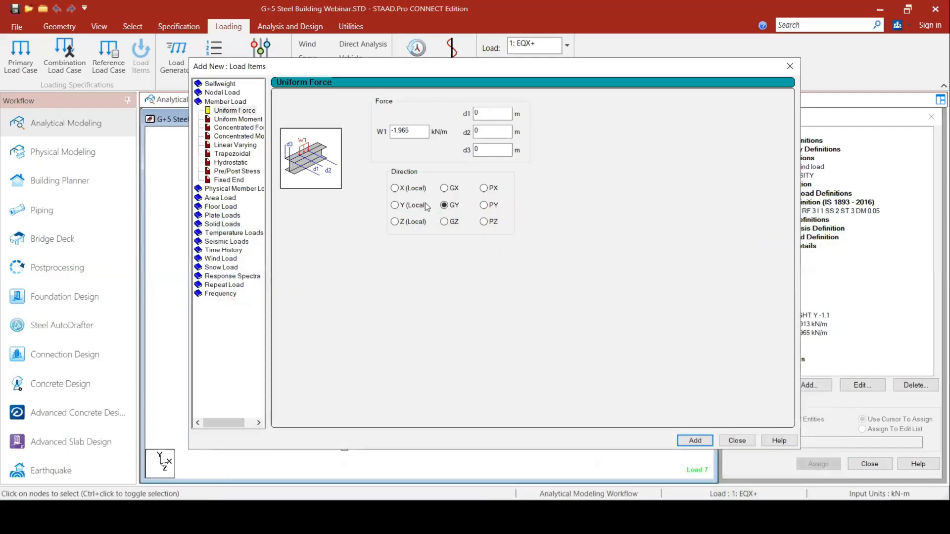
Step: Add a full-plate pressure of -2.4 kN/m2 in the GY direction to the DL load case and close the load items dialog
left_click(217, 215)
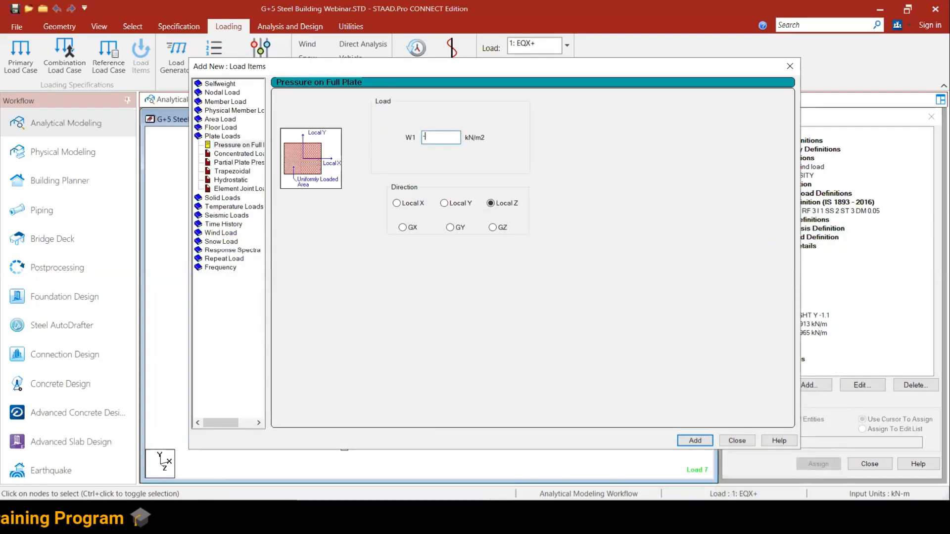
left_click(450, 228)
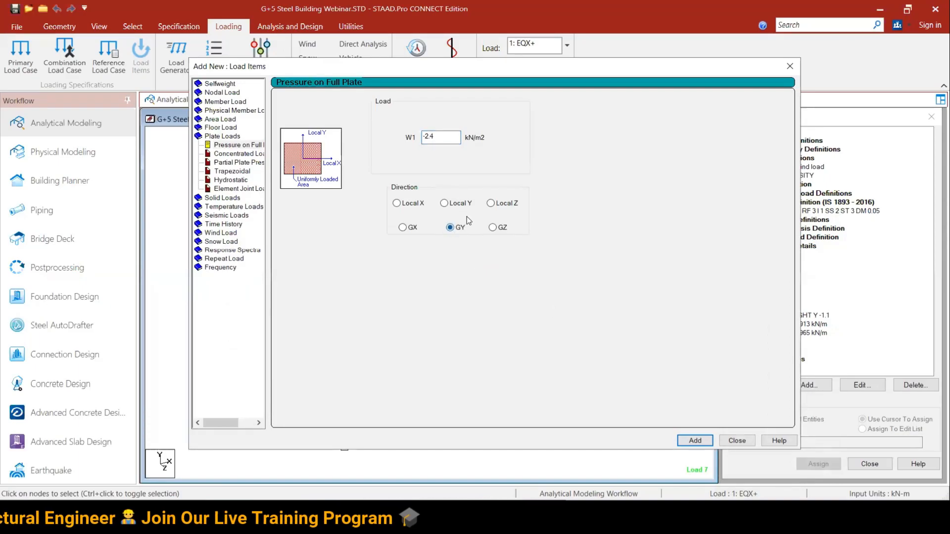
left_click(705, 438)
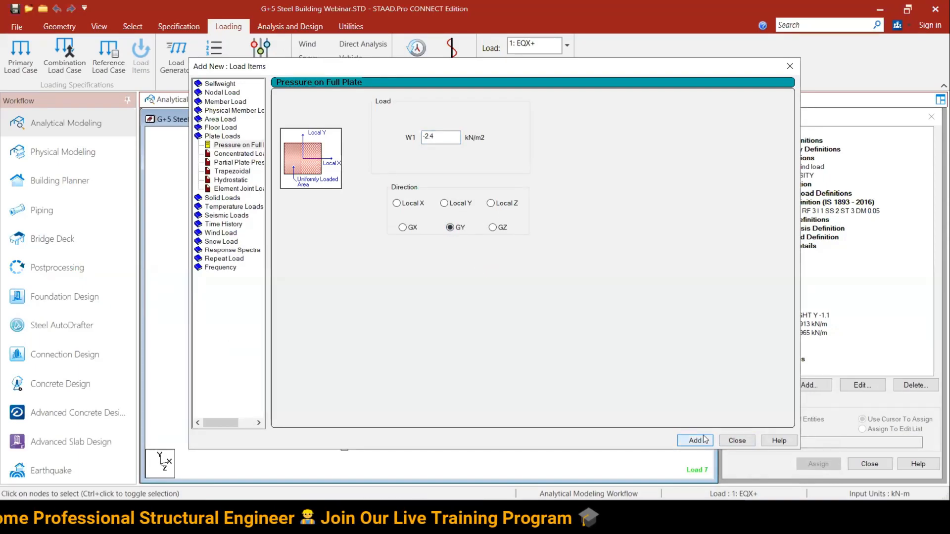
left_click(736, 440)
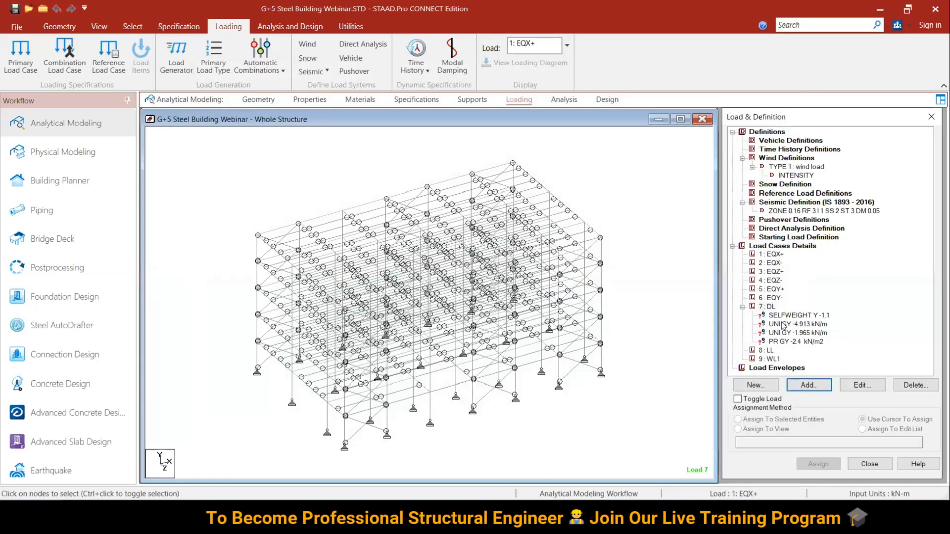
Step: Add a full-plate pressure of -3 kN/m2 in the GY direction to load case 8 (LL)
left_click(770, 351)
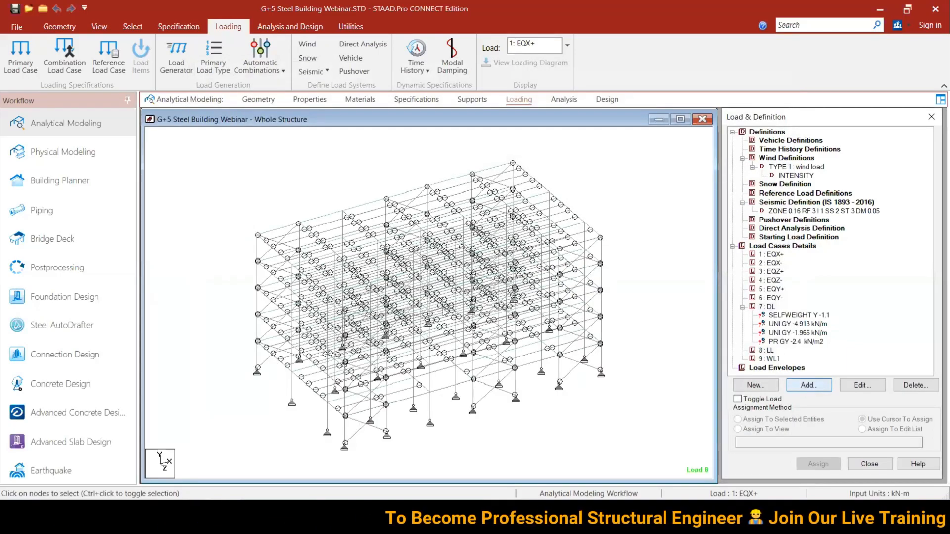
left_click(439, 180)
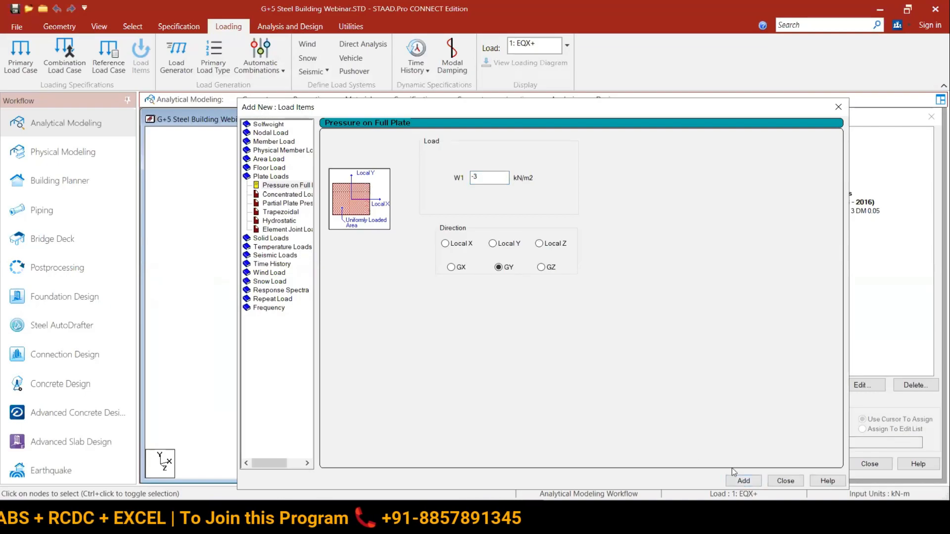
left_click(743, 480)
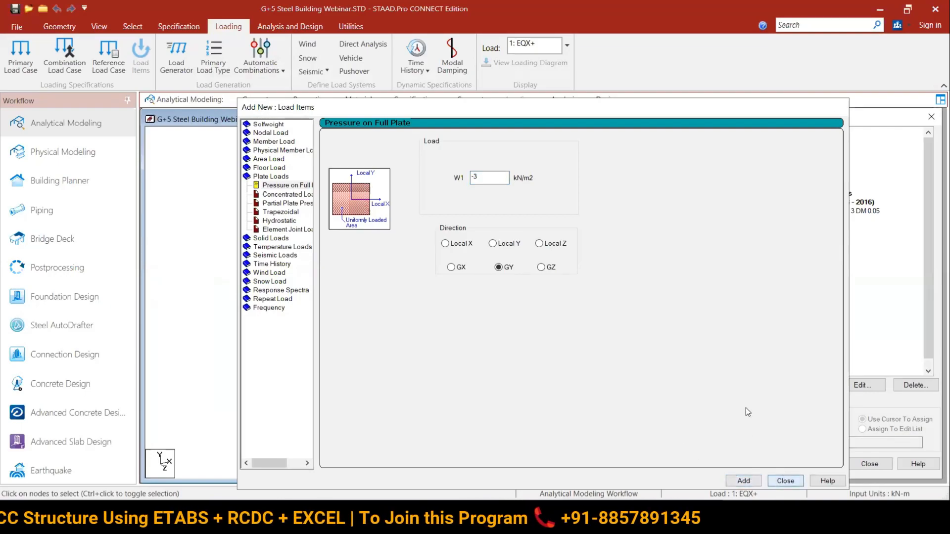
Step: Review the load items listed under the DL and LL load cases, including the selfweight and the live load plate pressure
left_click_drag(928, 301, 934, 333)
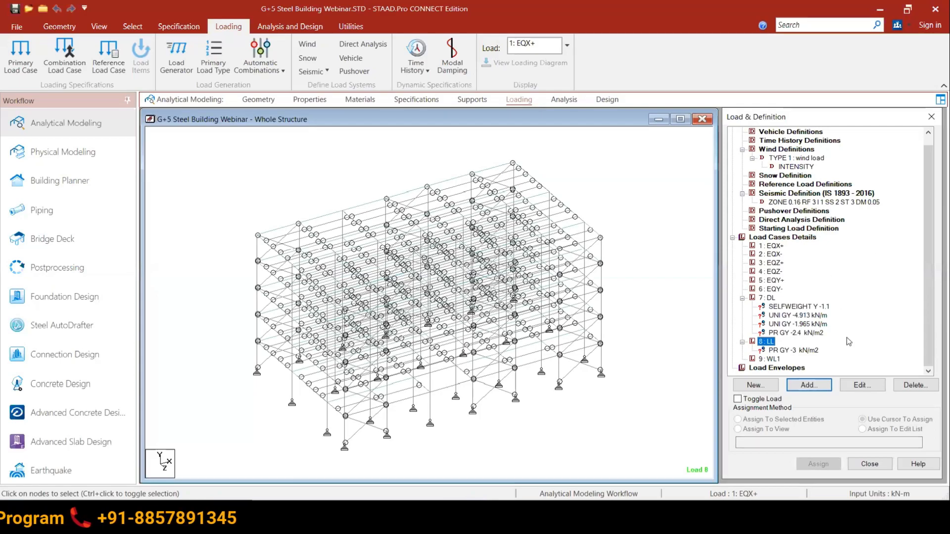
left_click(767, 298)
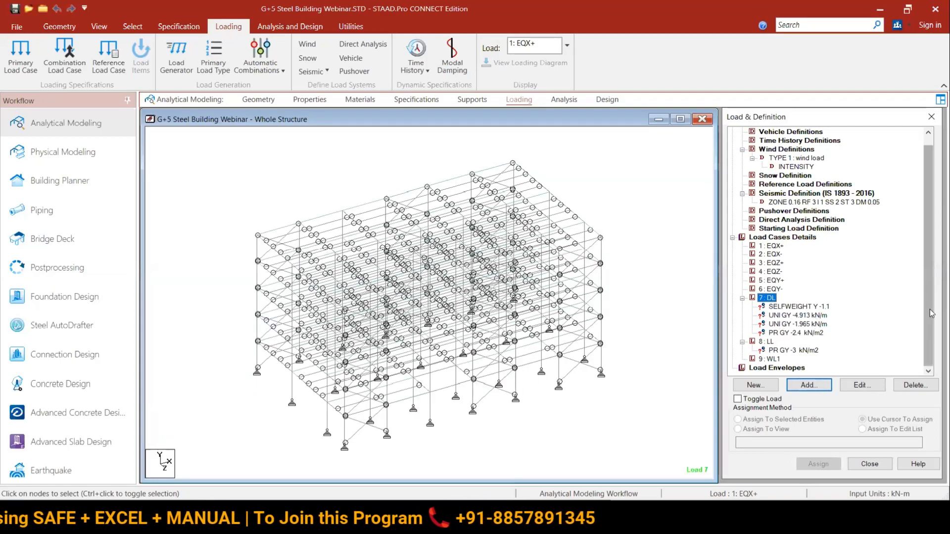
left_click(787, 350)
left_click(764, 307)
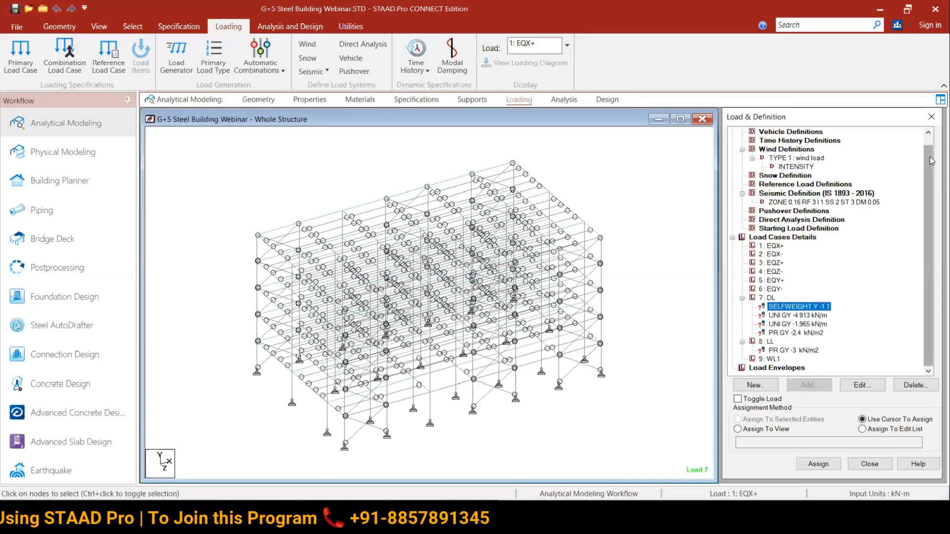
scroll(913, 212, "up", 2)
left_click_drag(912, 209, 646, 269)
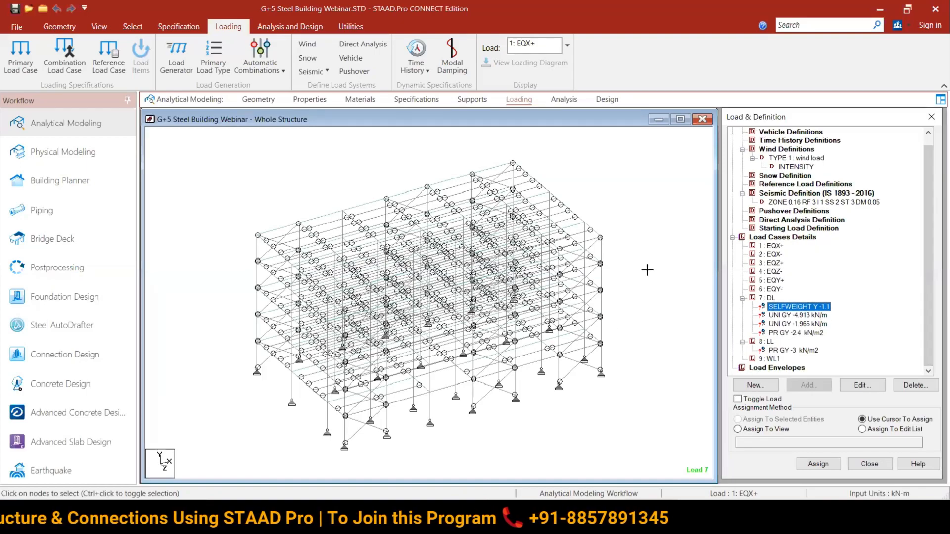
left_click(647, 270)
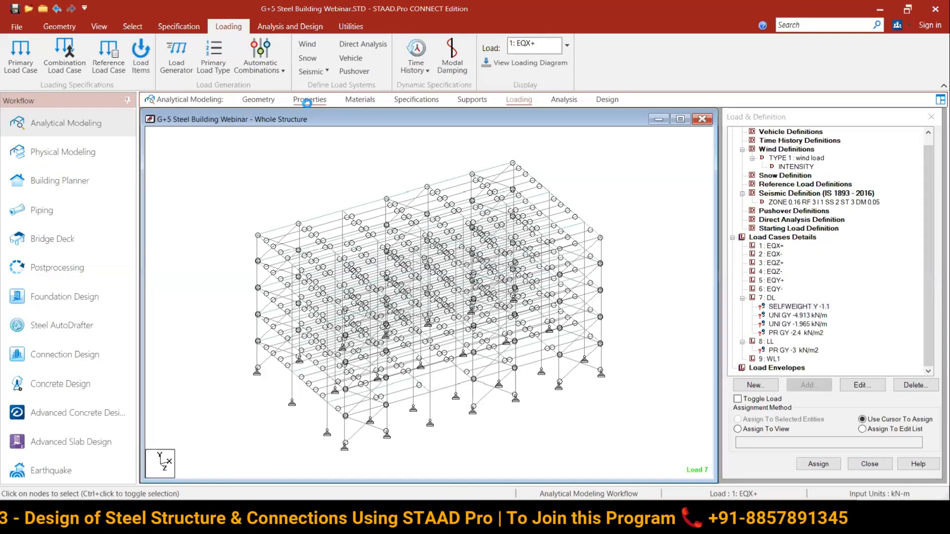
Step: Check the node thicknesses and material assigned to the concrete plate property of the slabs
left_click(307, 103)
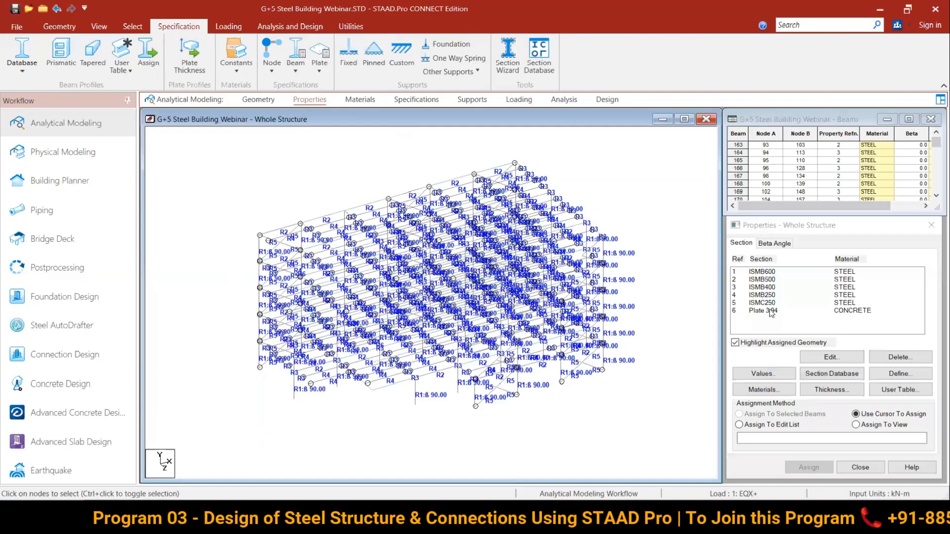
left_click(798, 311)
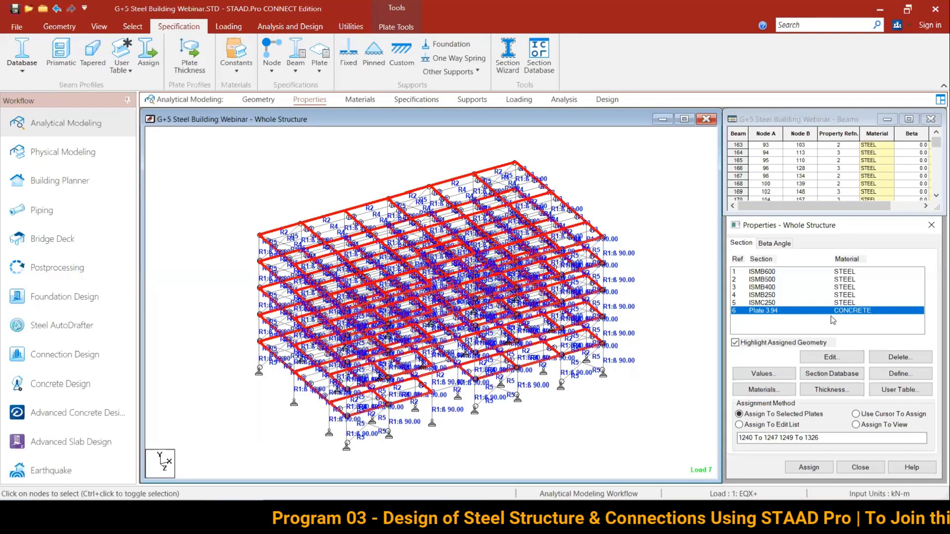
double_click(822, 312)
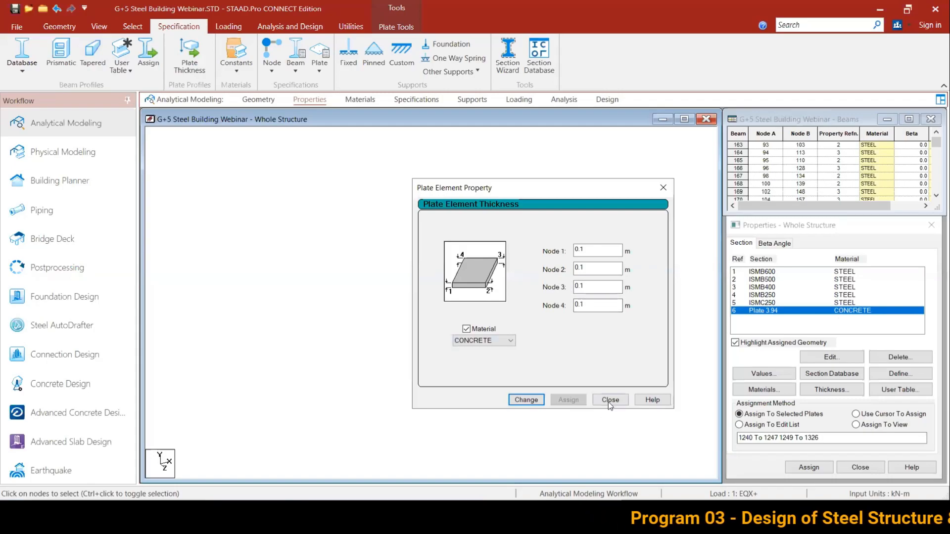
left_click(618, 400)
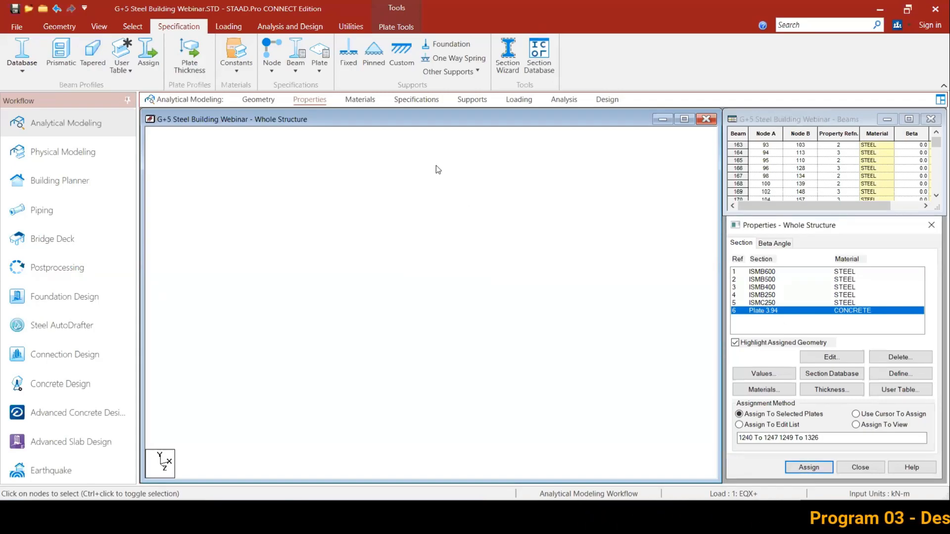
left_click(363, 102)
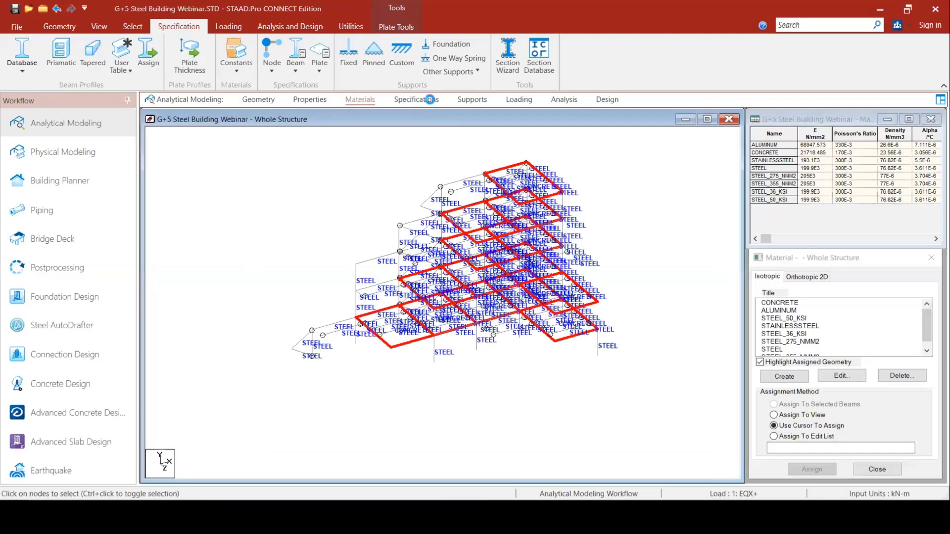
Step: Delete the -2.4 kN/m2 plate pressure load from the DL load case
left_click(519, 100)
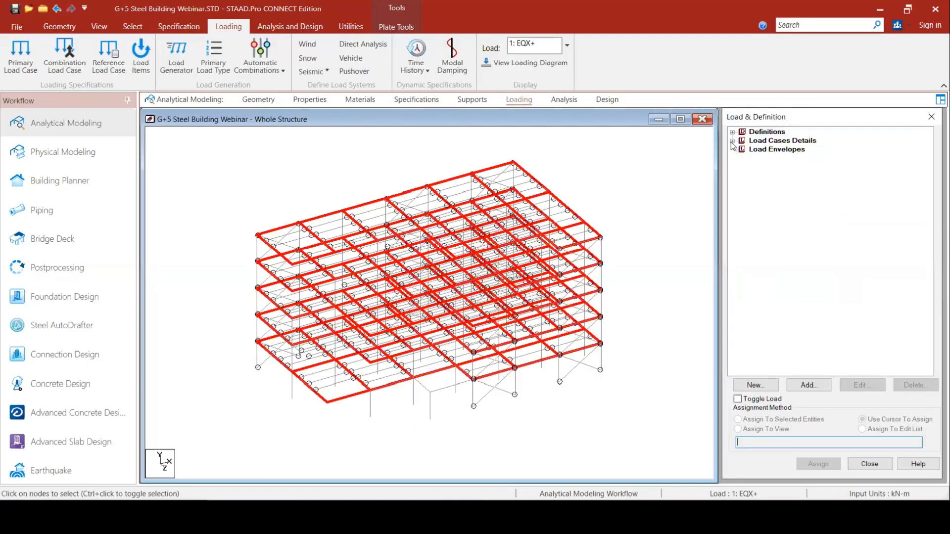
left_click(733, 141)
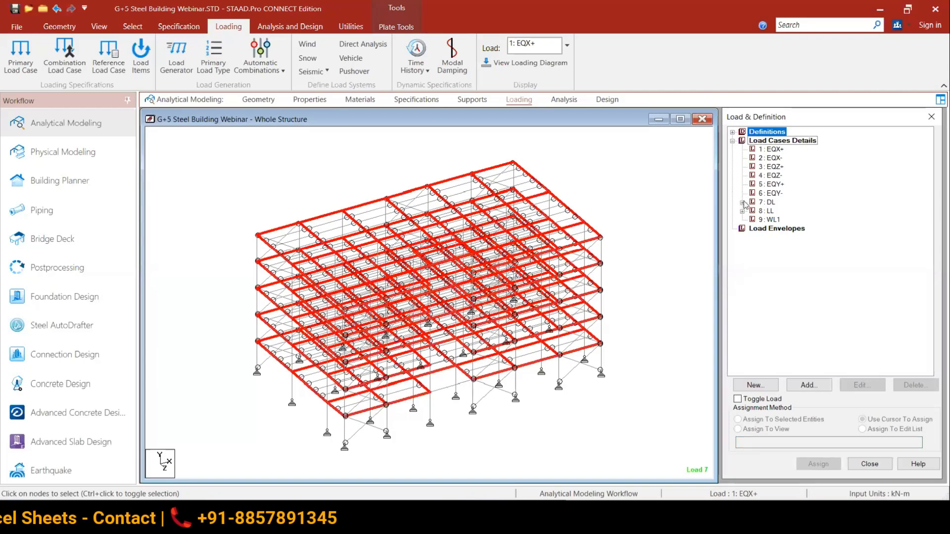
left_click(743, 202)
left_click(792, 238)
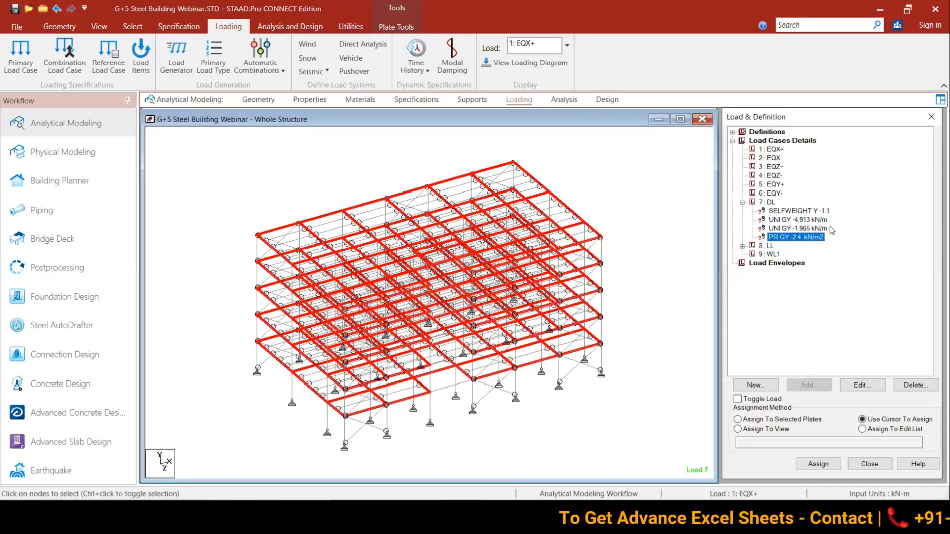
key("Delete")
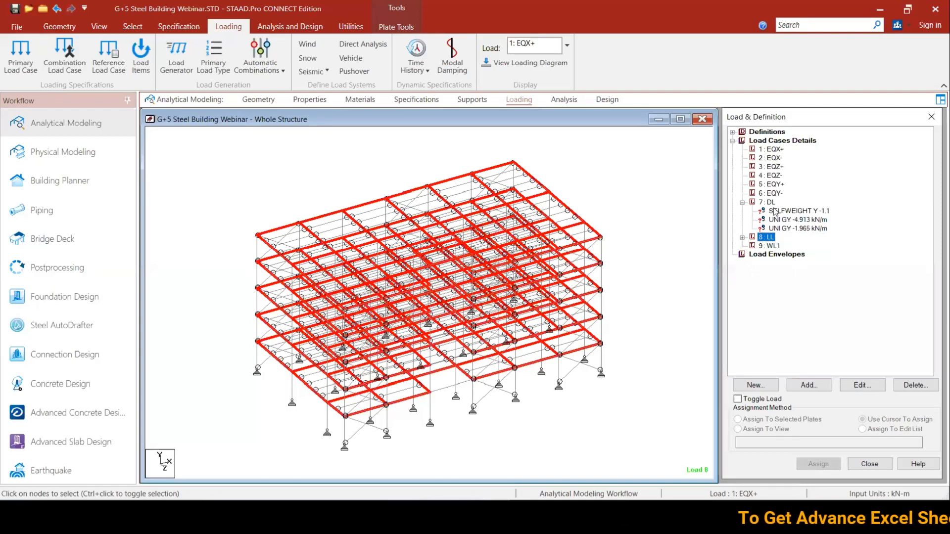
Step: Assign the DL load case's selfweight of -1.1 in Y to the entire structure with the Assign To View method
left_click(772, 211)
left_click(766, 202)
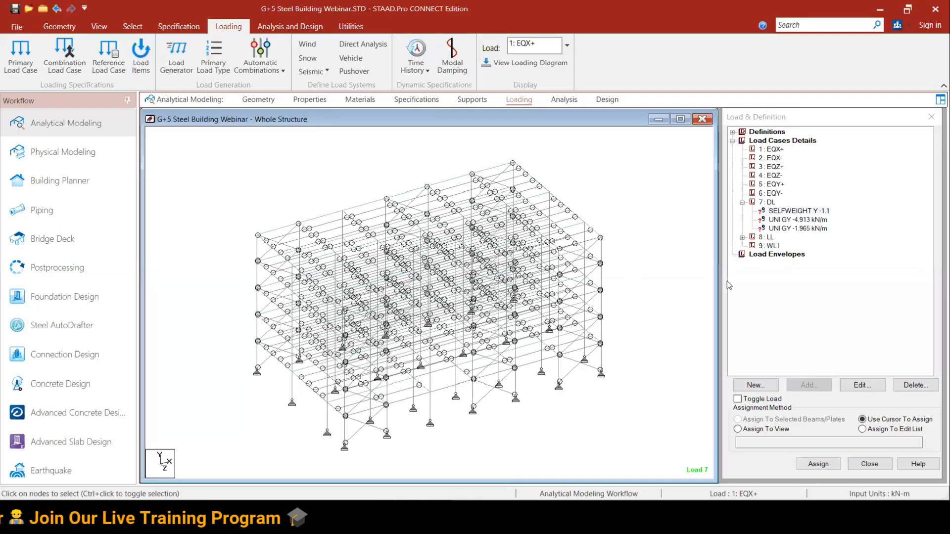
left_click(791, 219)
left_click(781, 211)
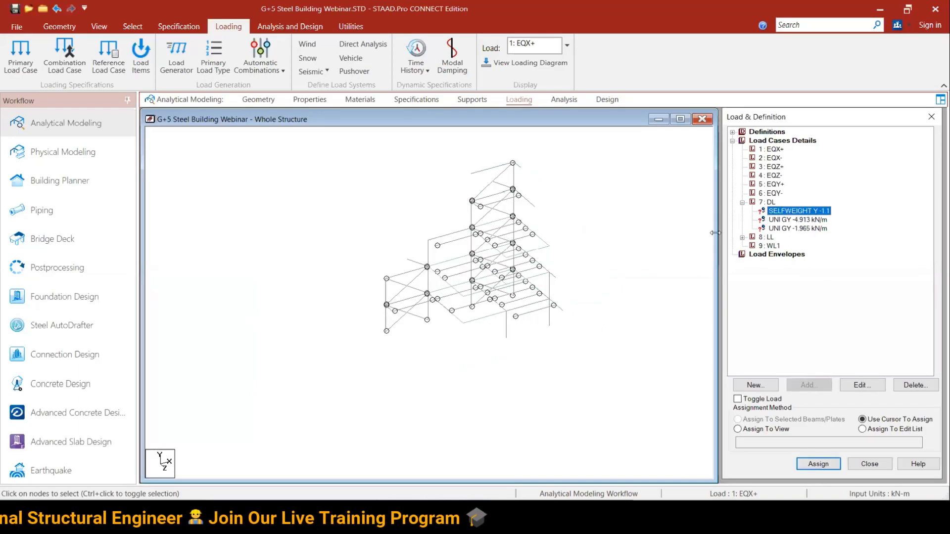
left_click(814, 211)
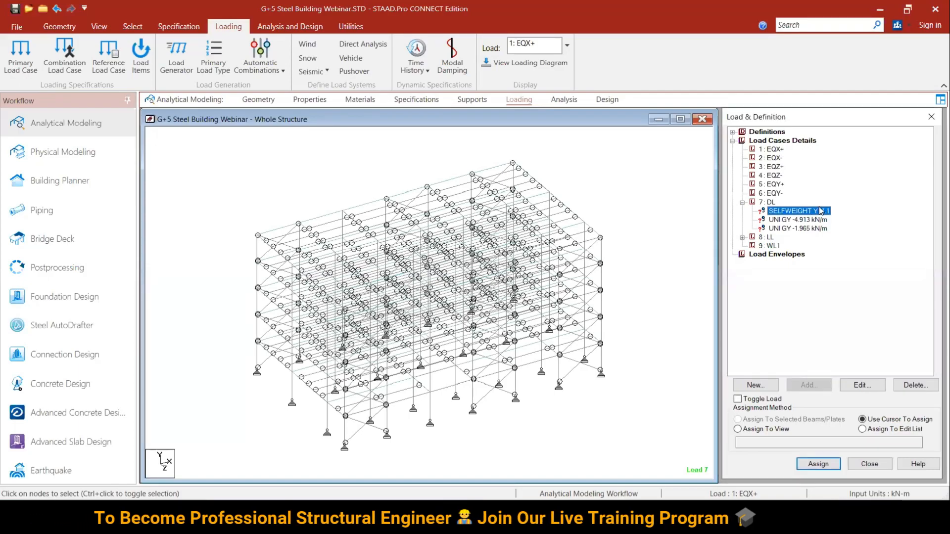
left_click(739, 429)
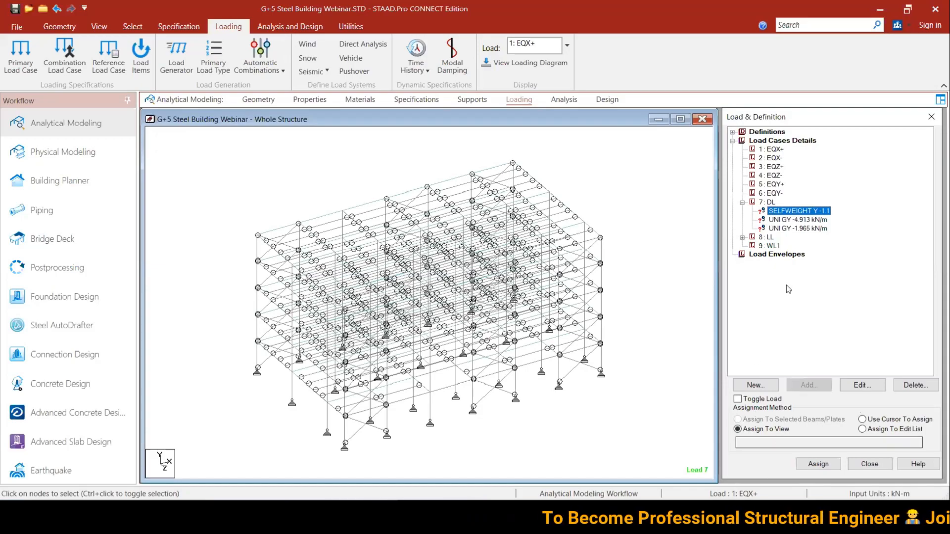
left_click(742, 237)
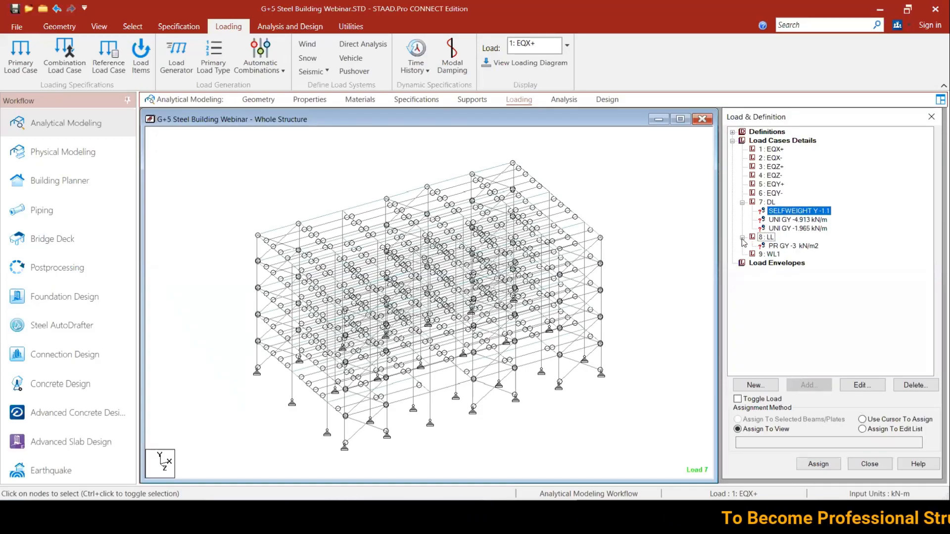
left_click(791, 212)
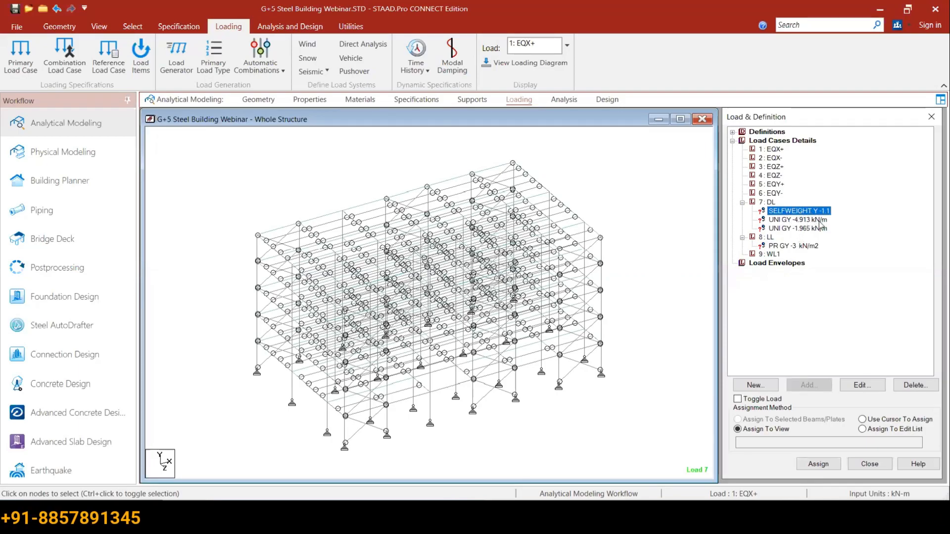
left_click(817, 464)
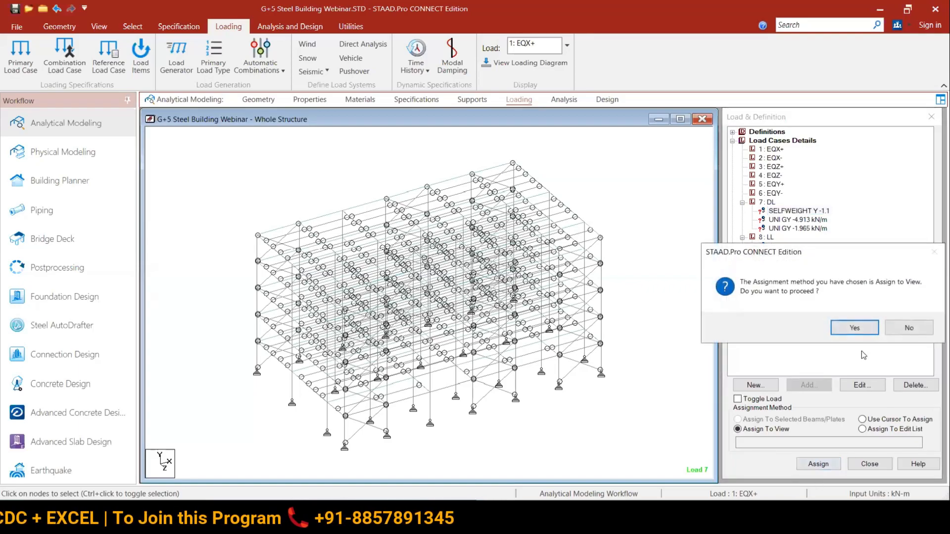
left_click(839, 327)
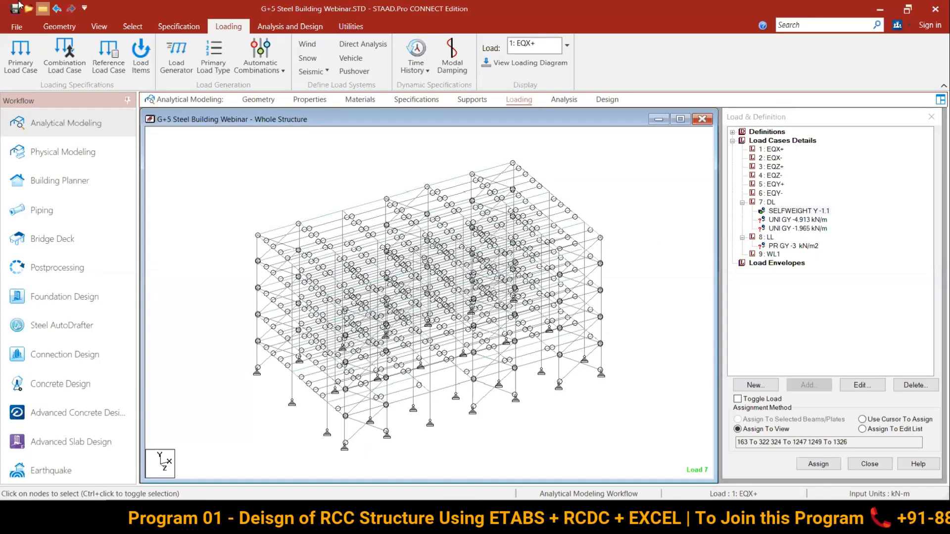
Step: Select the _PX_BEAM and _PZ_BEAM groups together and isolate their members in a new view
left_click(99, 27)
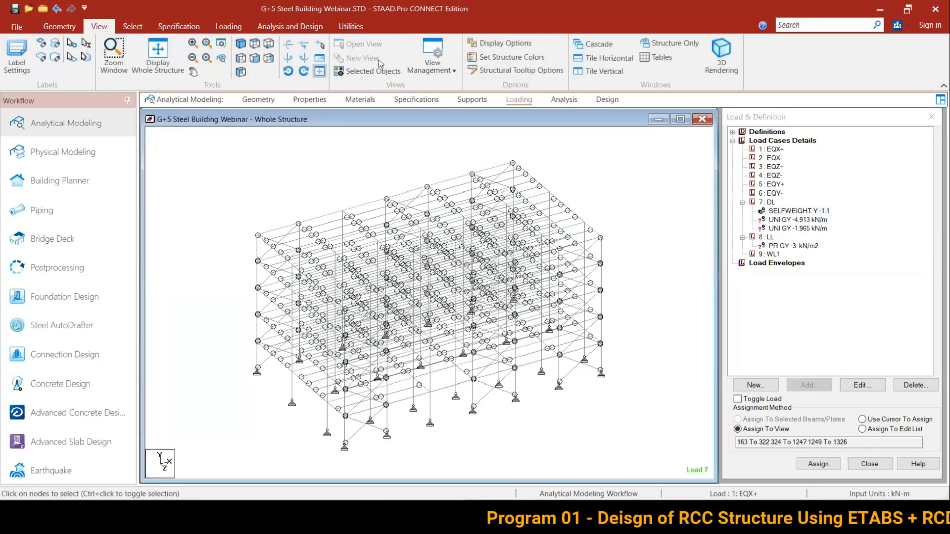
left_click(131, 30)
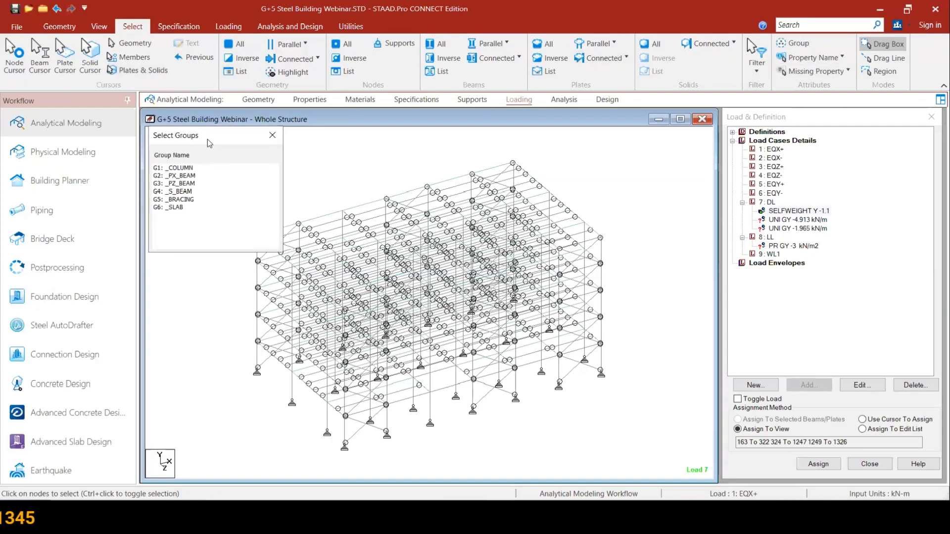
left_click_drag(203, 138, 100, 127)
left_click(85, 172)
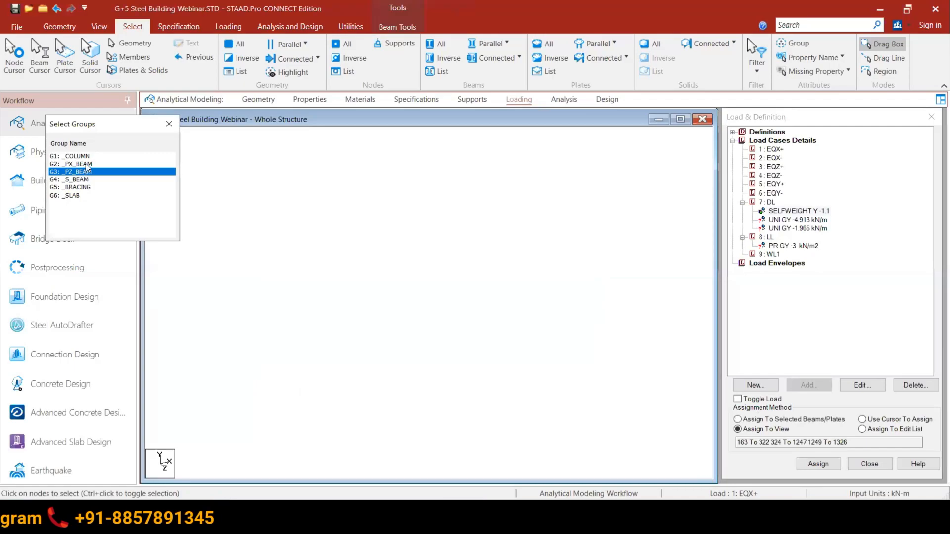
left_click(84, 163, "ctrl")
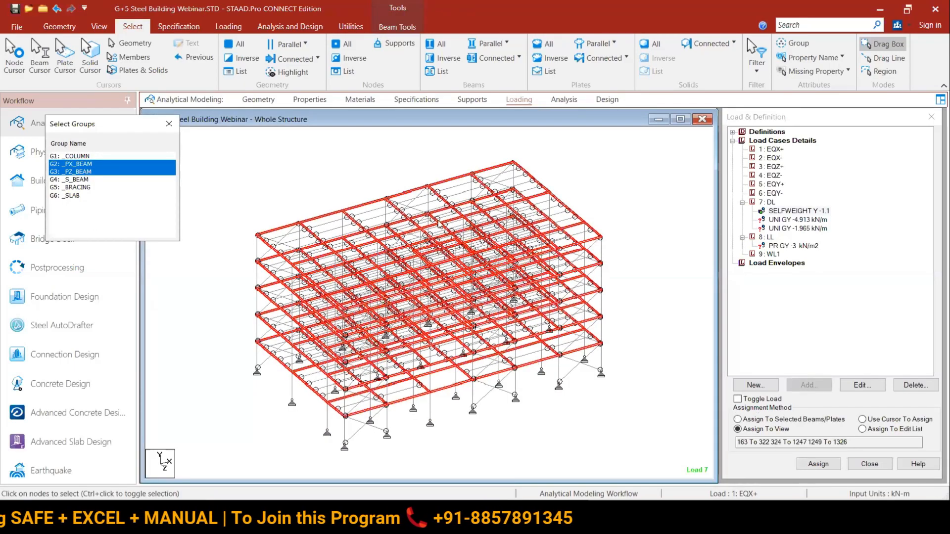
right_click(372, 192)
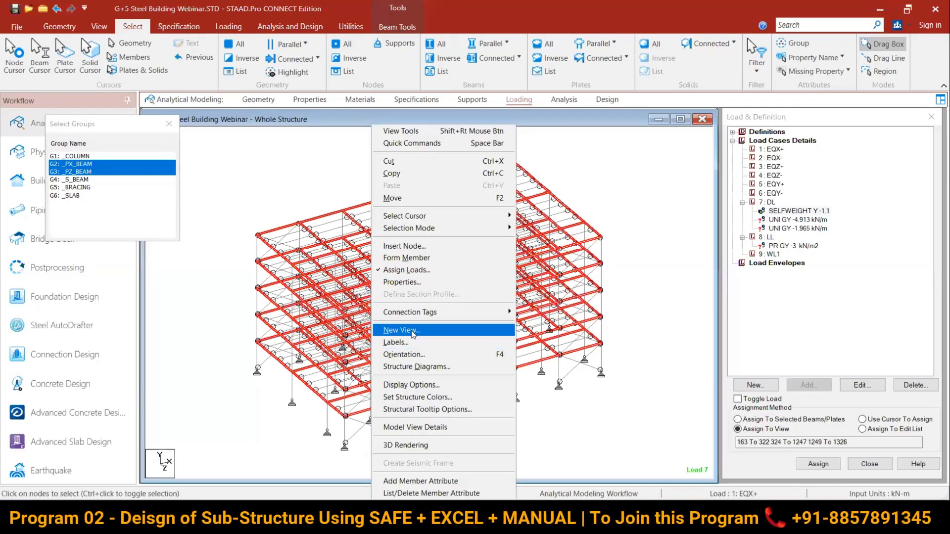
left_click(625, 287)
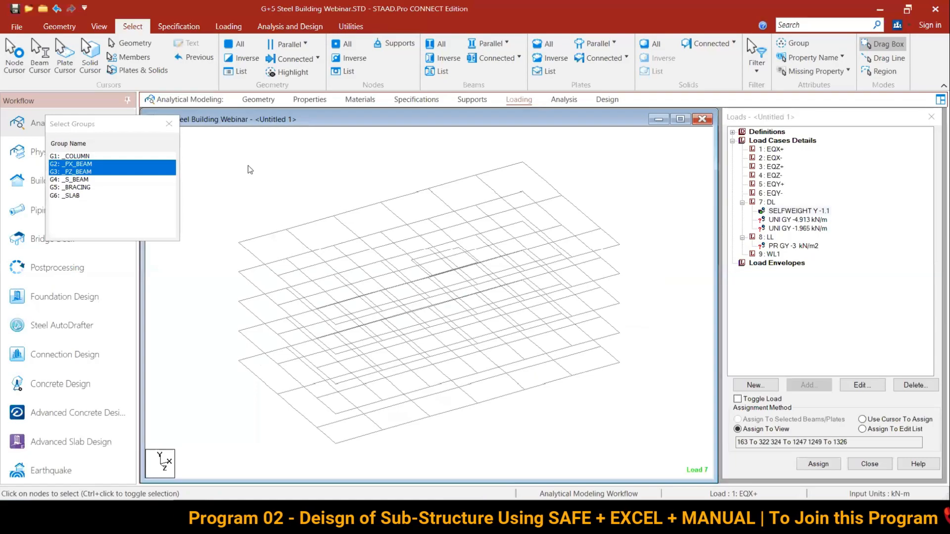
left_click(99, 26)
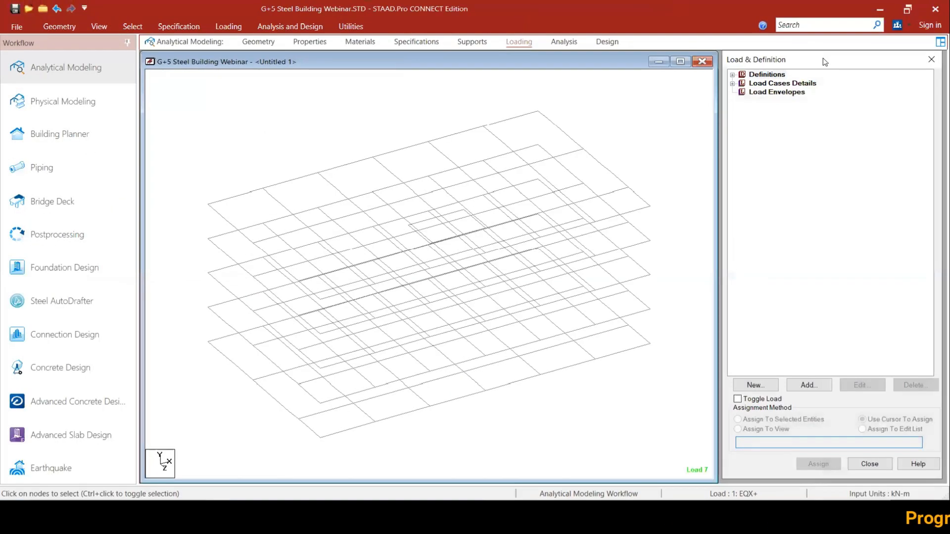
mouse_move(790, 62)
left_mouse_down()
mouse_move(818, 54)
mouse_move(798, 62)
left_mouse_up()
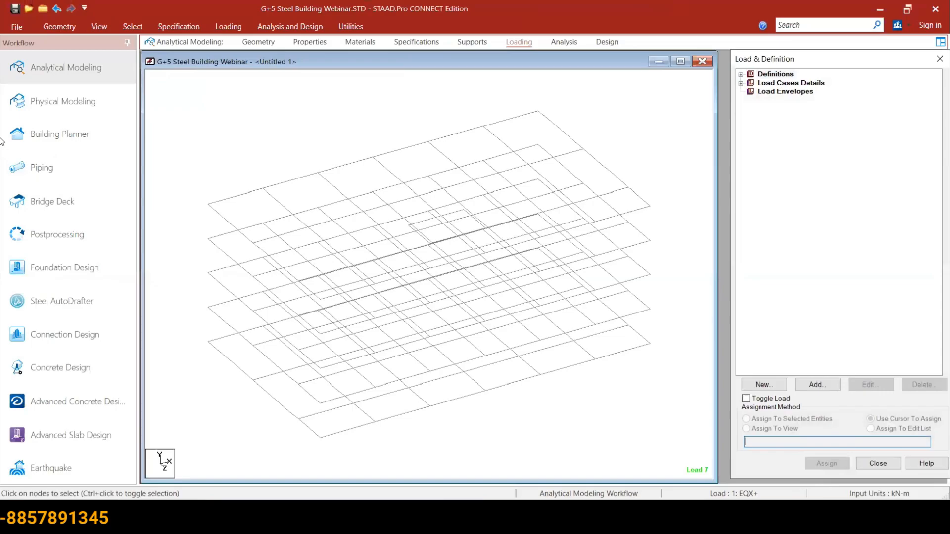
left_click(26, 29)
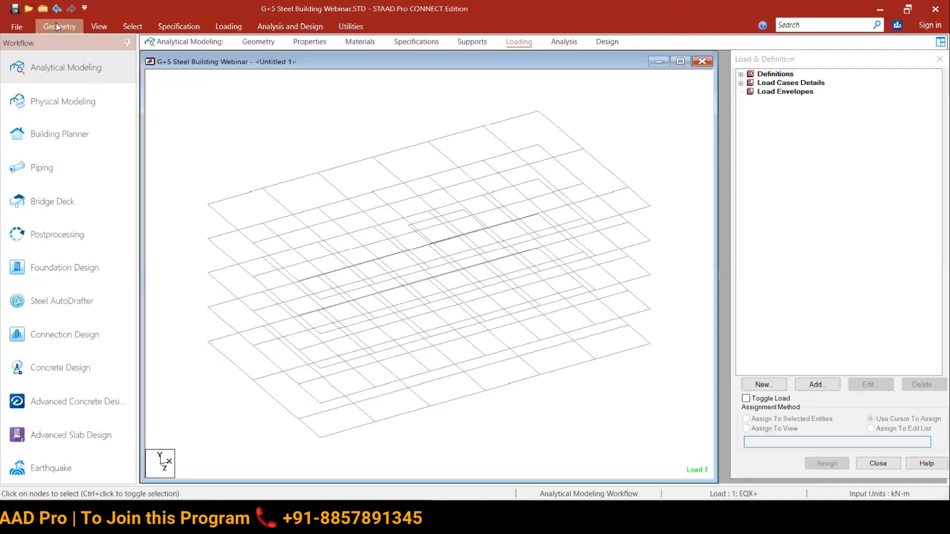
left_click(56, 23)
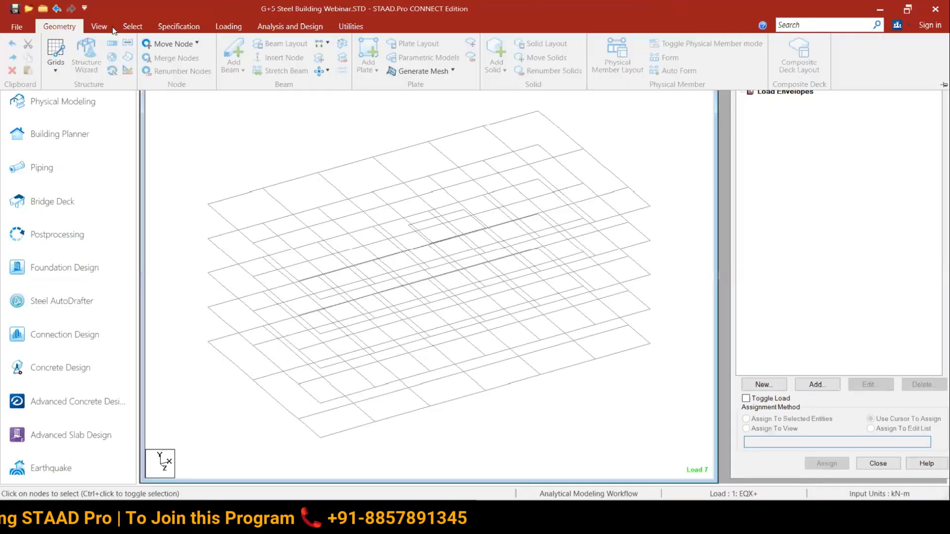
left_click(85, 8)
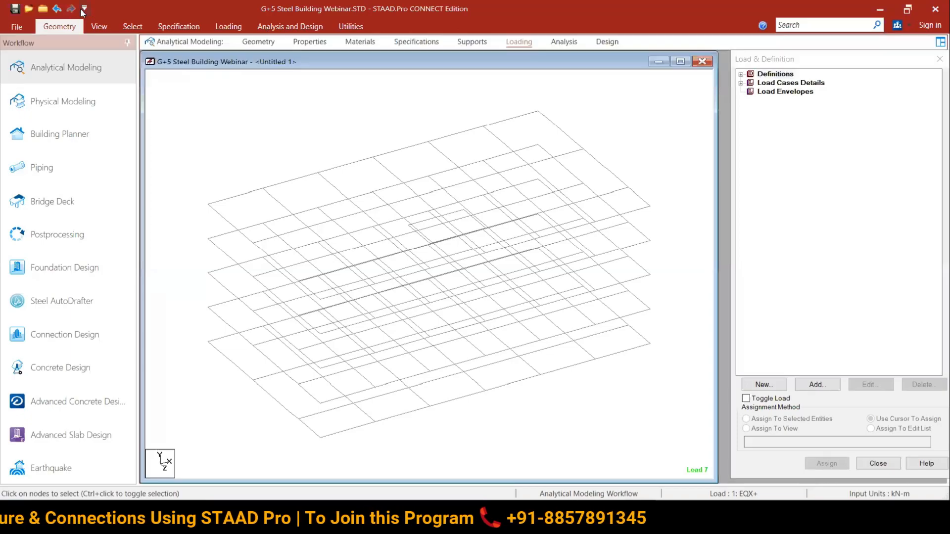
left_click(85, 8)
left_click(144, 5)
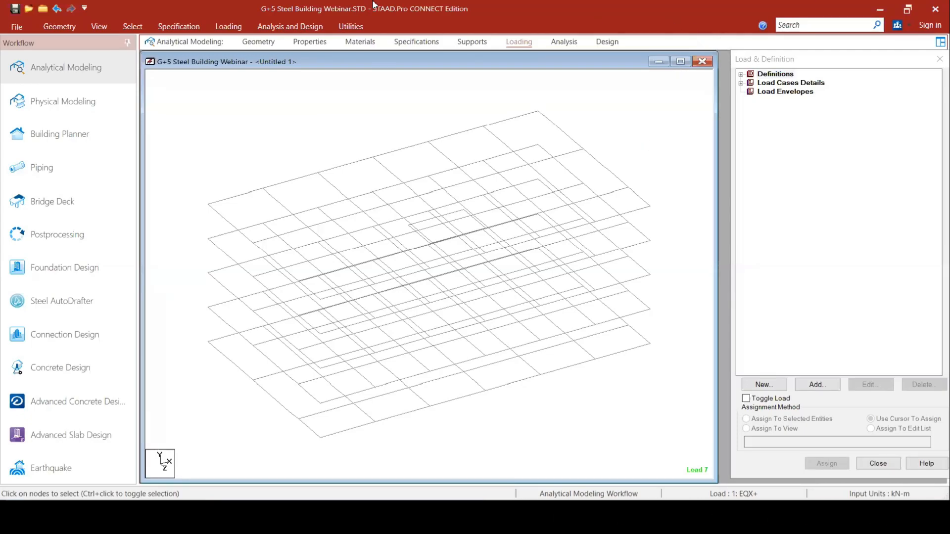
left_click(85, 9)
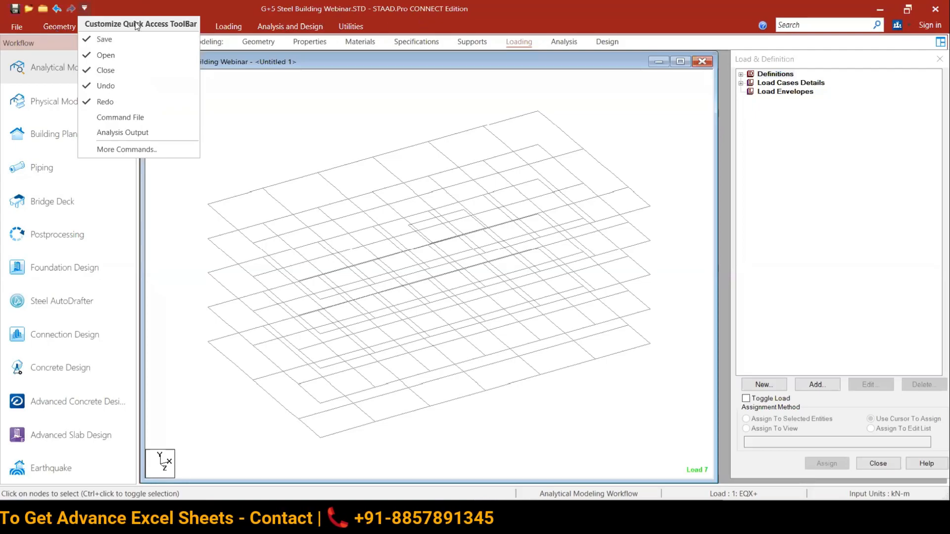
left_click(62, 18)
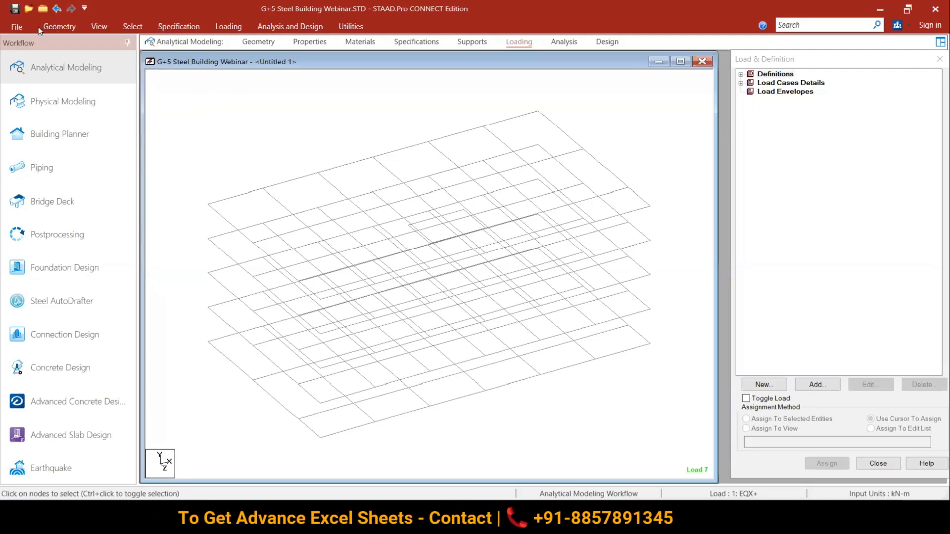
left_click(60, 24)
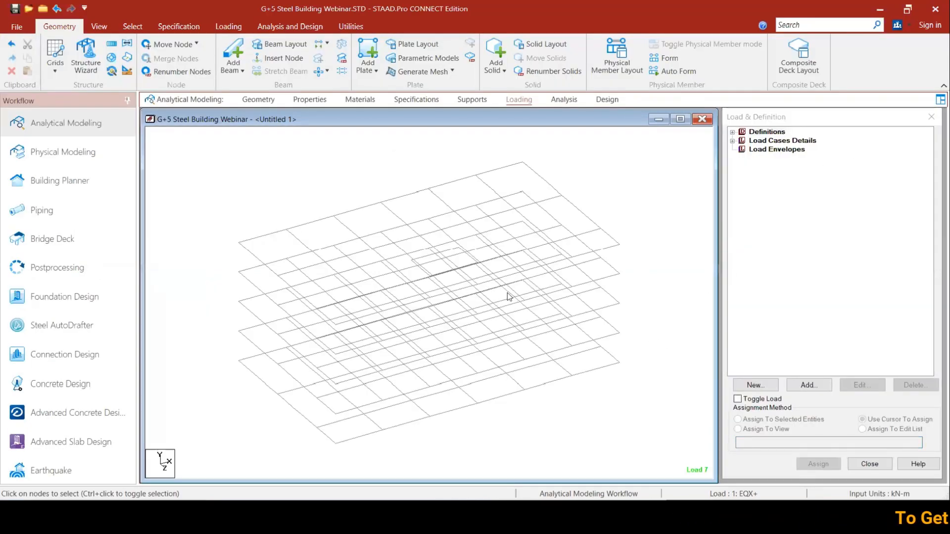
Step: Select the beams of the four lower floor levels in elevation, leaving the main roof level and the short level above it unselected
left_click(100, 27)
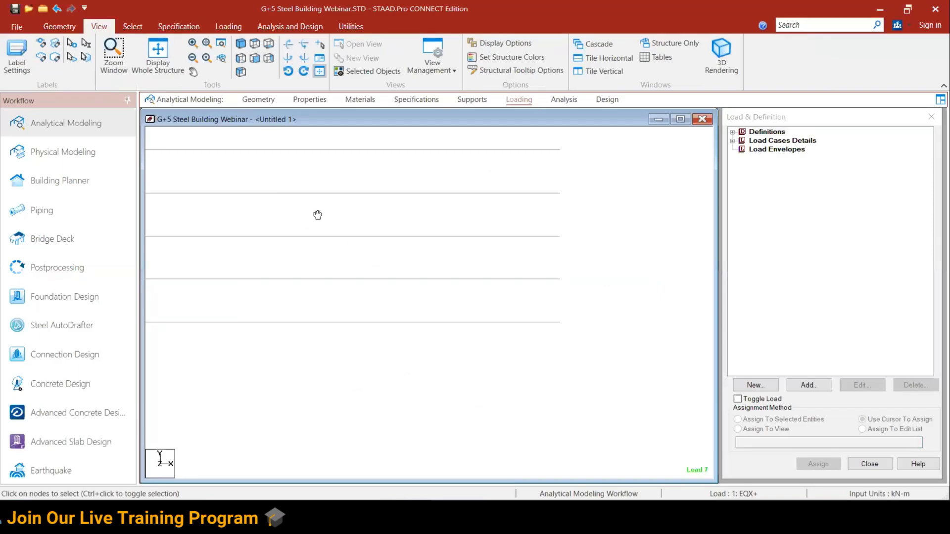
middle_click_drag(317, 215, 415, 259)
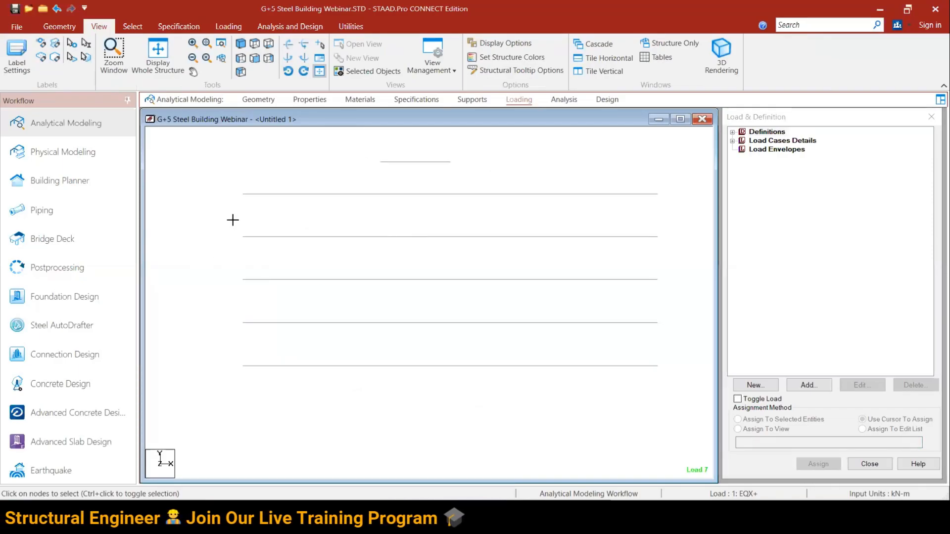
left_click_drag(232, 220, 660, 388)
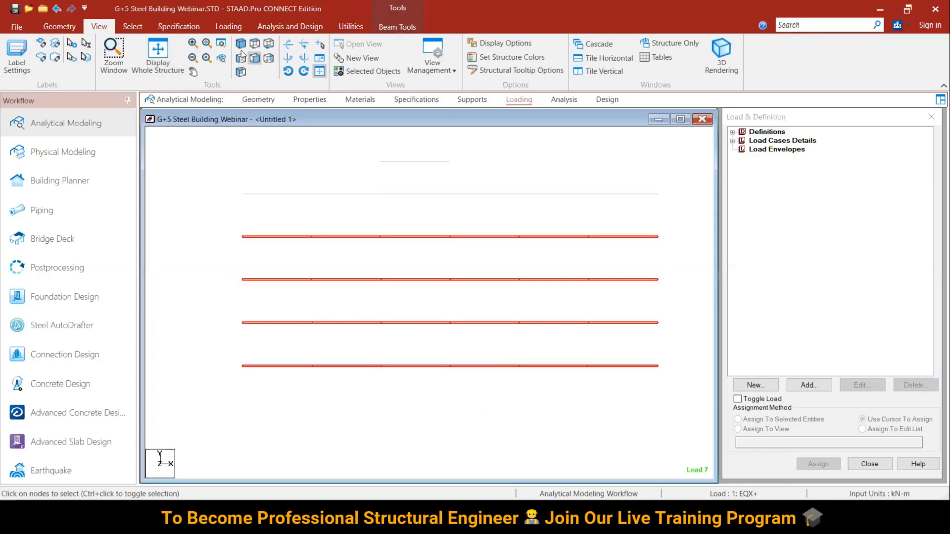
left_click(240, 71)
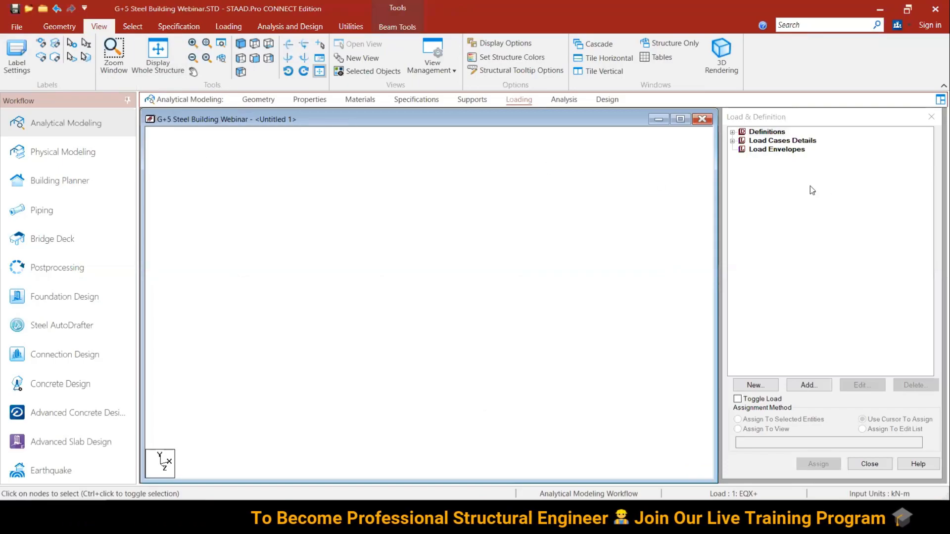
Step: Assign the DL load case's -4.913 kN/m uniform load in GY to the selected beams of the four lower floors
left_click(733, 142)
left_click(733, 142)
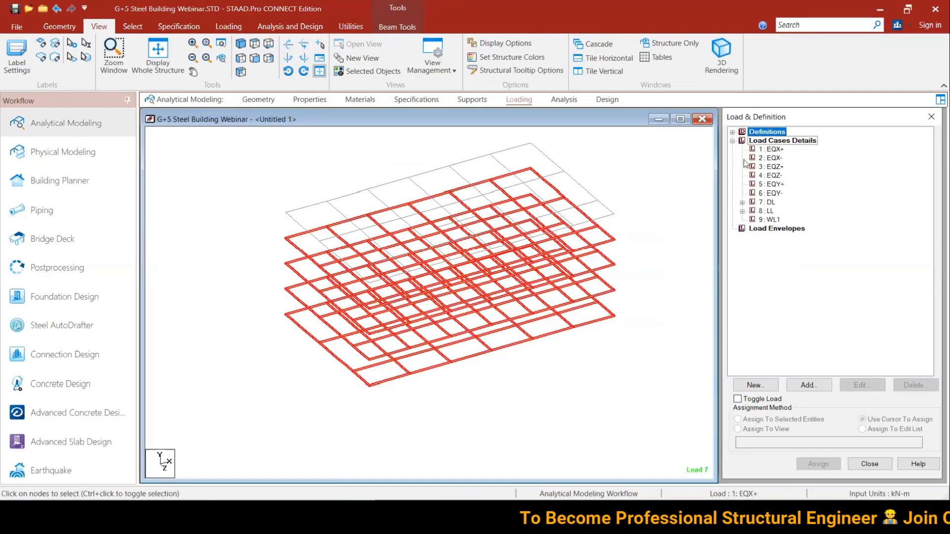
left_click(742, 202)
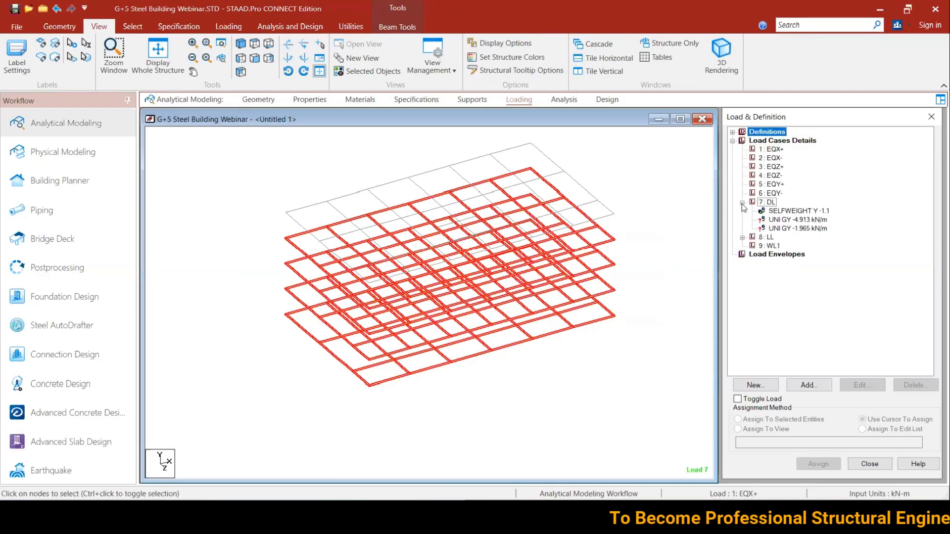
left_click(782, 220)
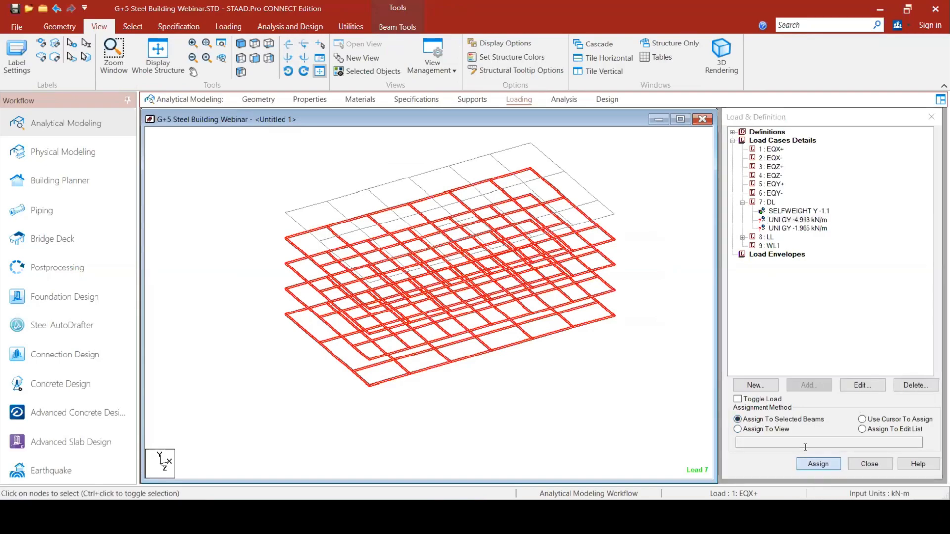
left_click(816, 464)
left_click(854, 333)
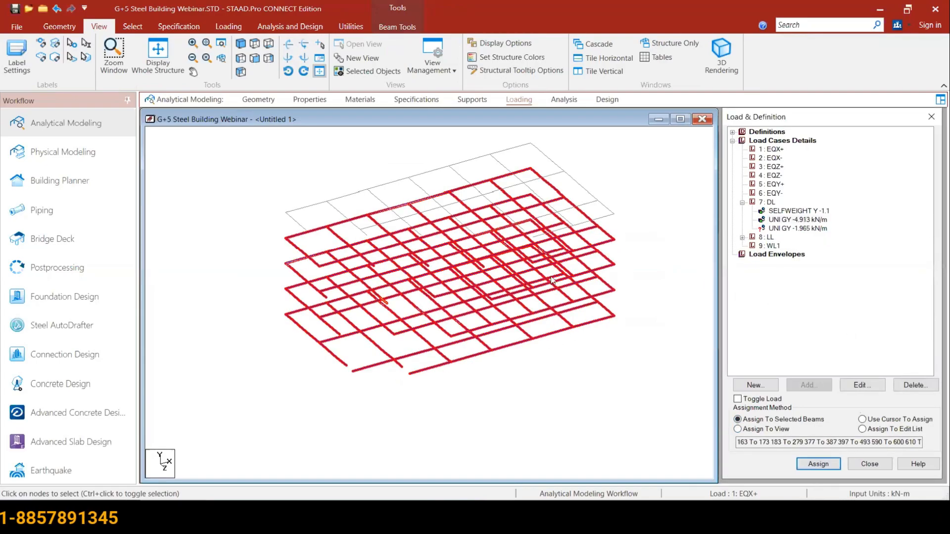
Step: Isolate the main roof-level beams in a new view within the active window and show them in plan
left_click(798, 229)
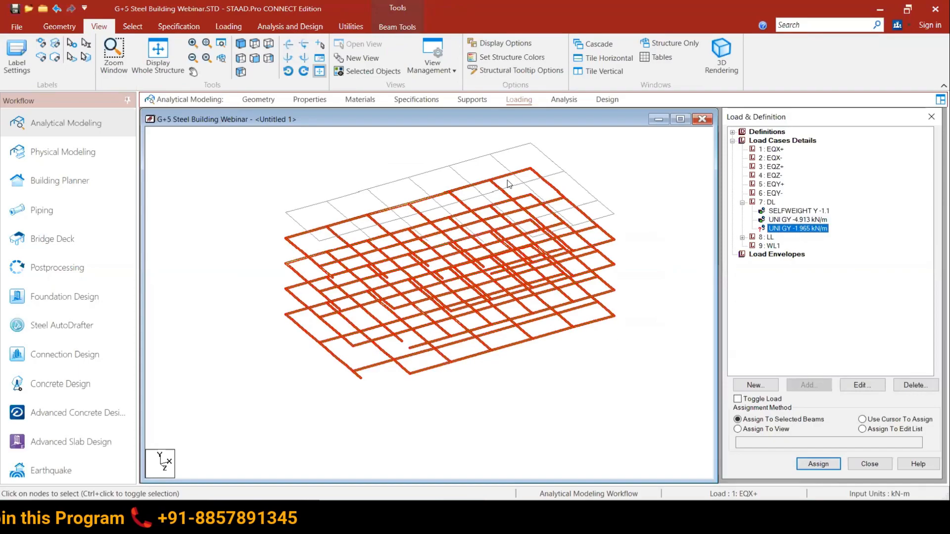
left_click(256, 58)
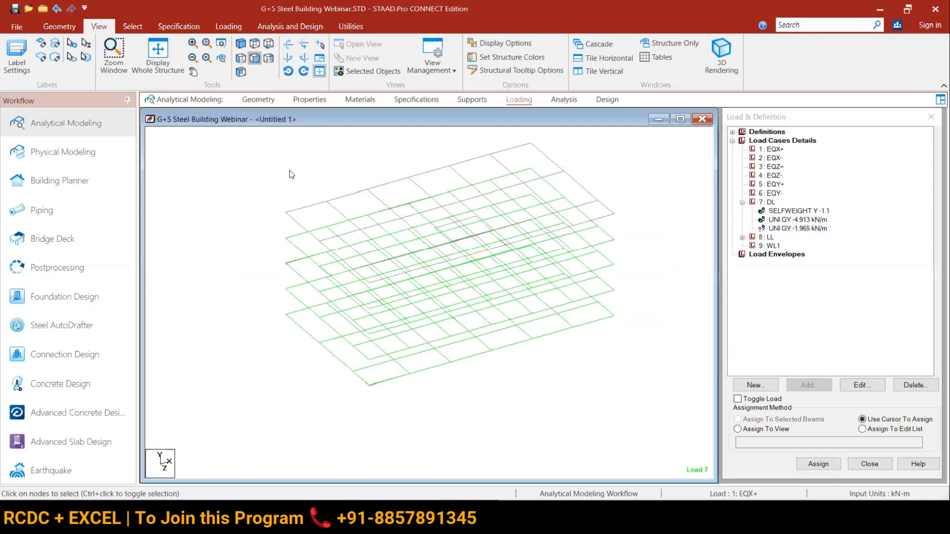
left_click_drag(575, 200, 686, 210)
right_click(295, 249)
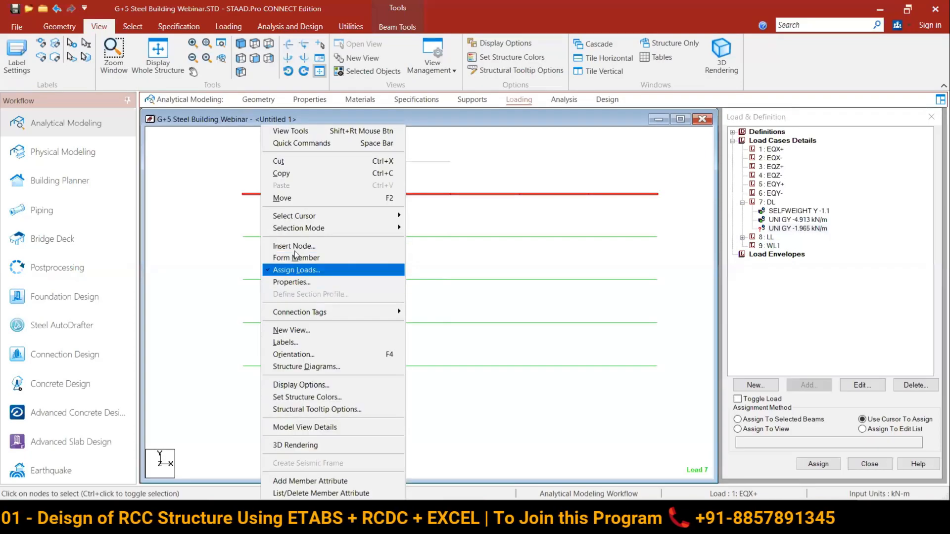
left_click(280, 330)
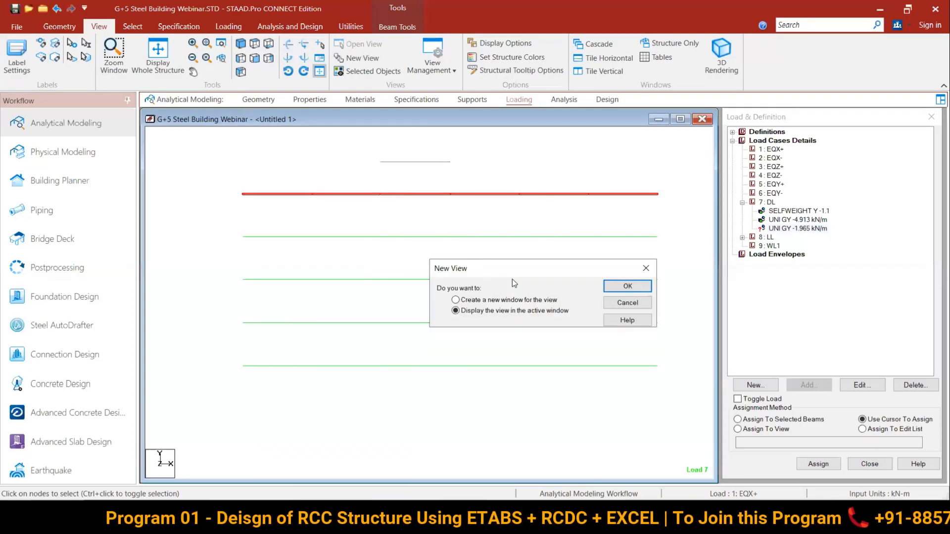
left_click(618, 284)
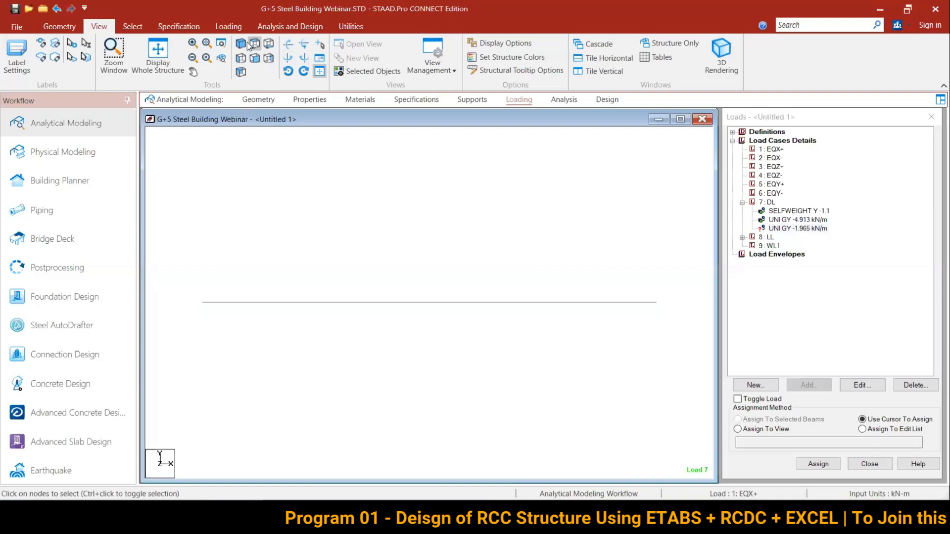
left_click(254, 58)
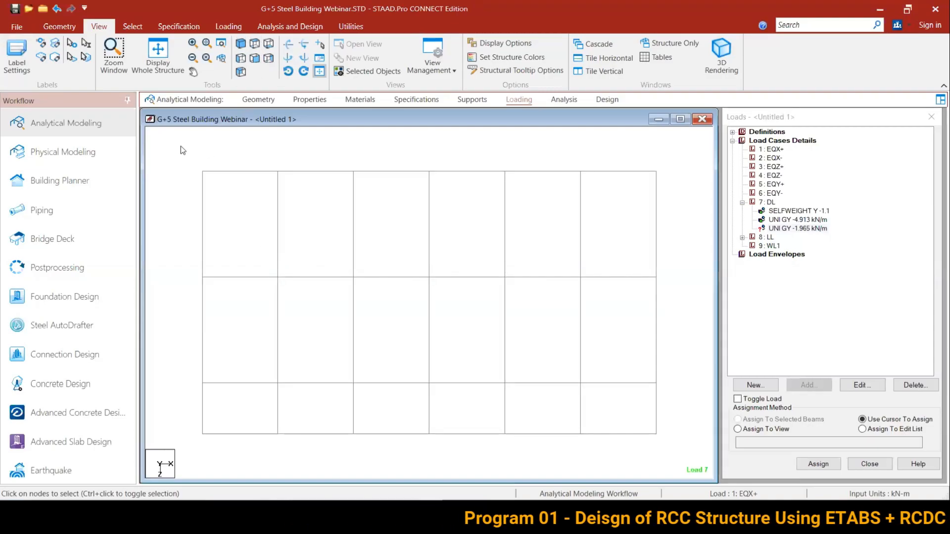
Step: Select the roof's perimeter beams on all four sides and assign them the DL load case's -1.965 kN/m uniform load in GY
left_click_drag(183, 157, 683, 182)
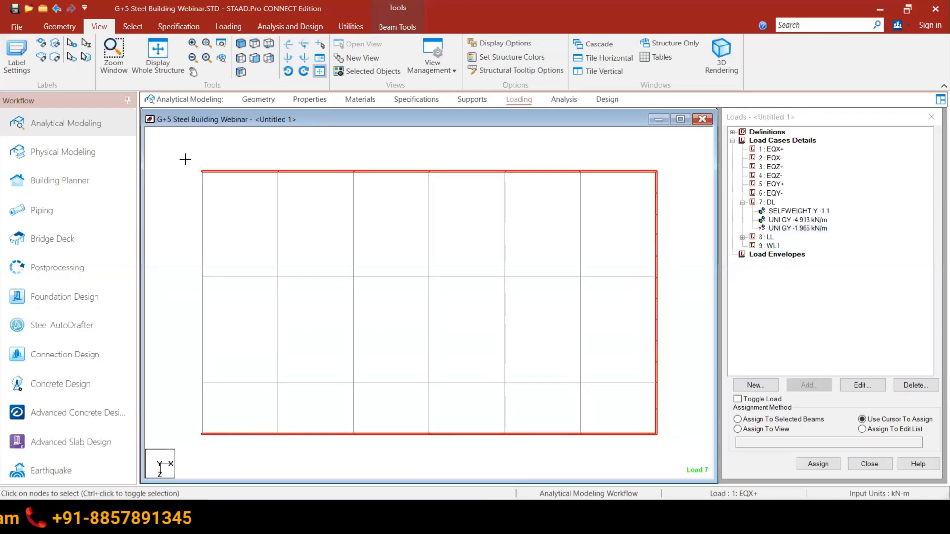
left_click_drag(215, 448, 216, 450, "ctrl")
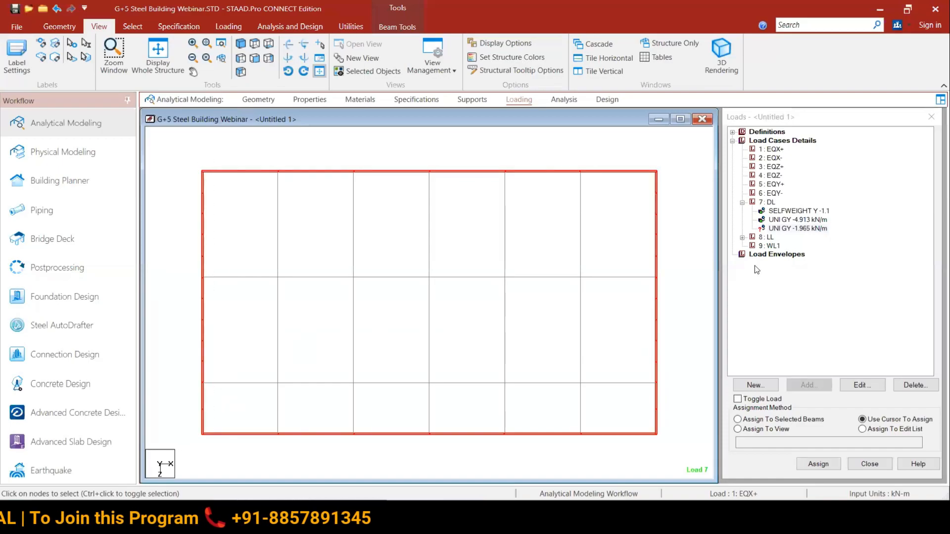
left_click(802, 229)
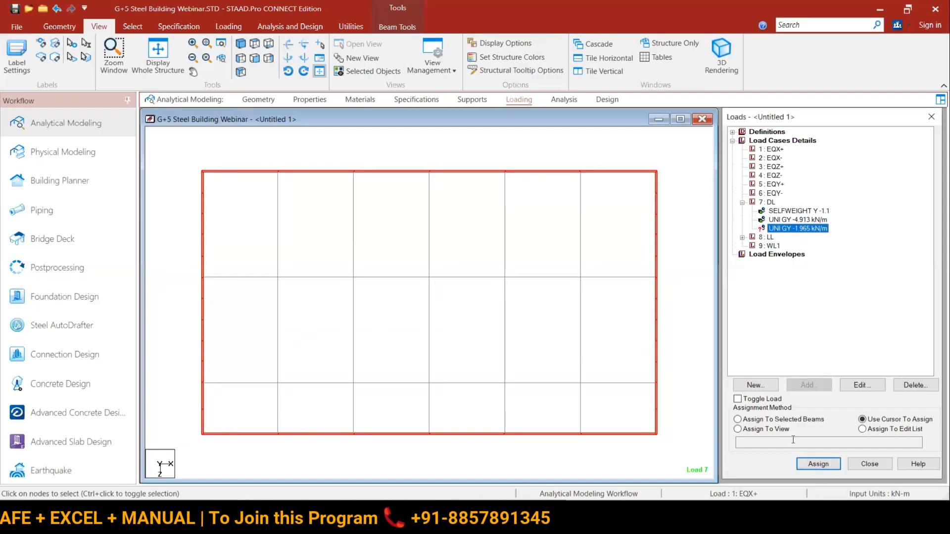
left_click(755, 421)
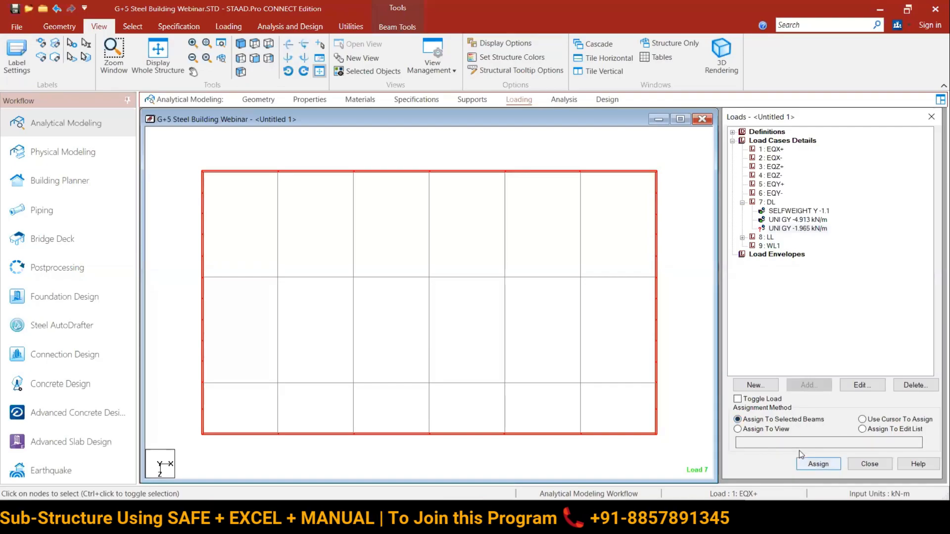
left_click(813, 464)
left_click(855, 333)
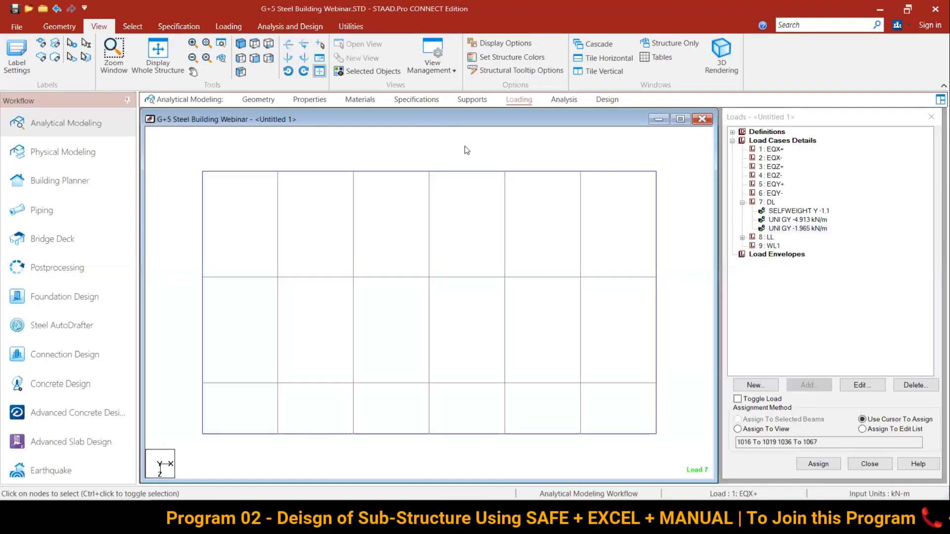
Step: Display the whole structure and assign the LL load case's -3 kN/m2 pressure load in GY to all plates
left_click(240, 45)
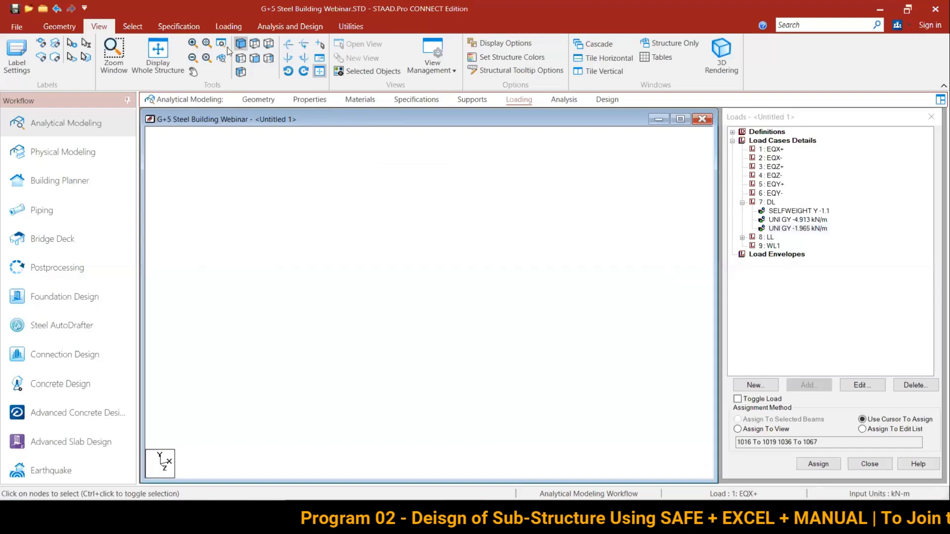
left_click(167, 49)
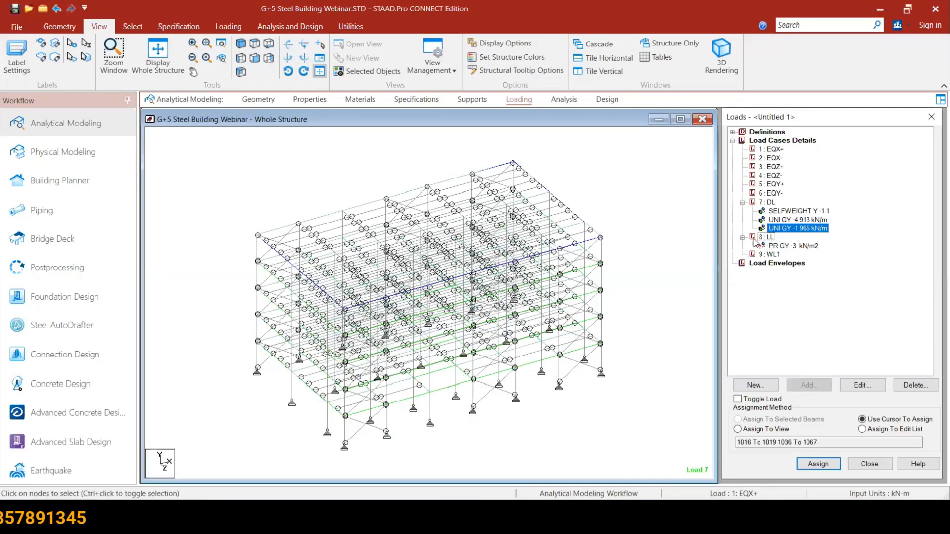
left_click(781, 246)
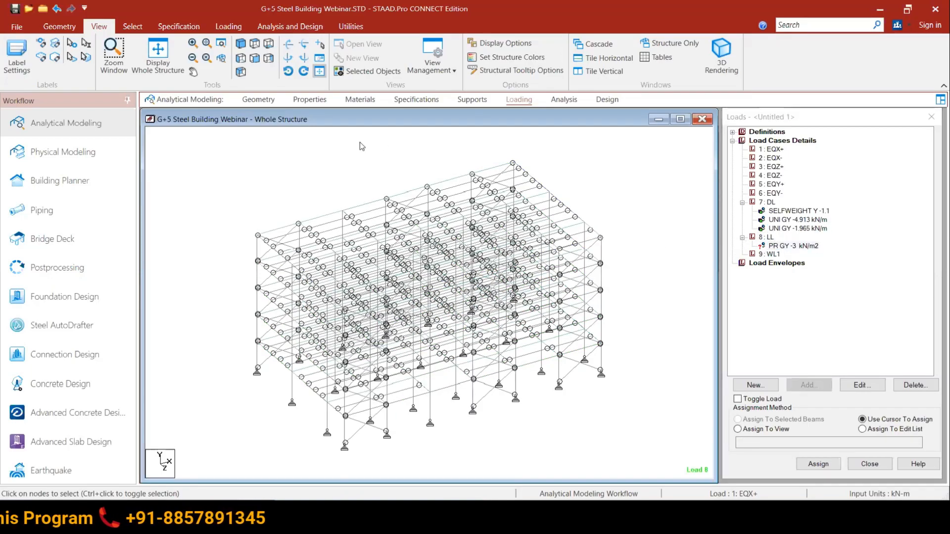
left_click(798, 246)
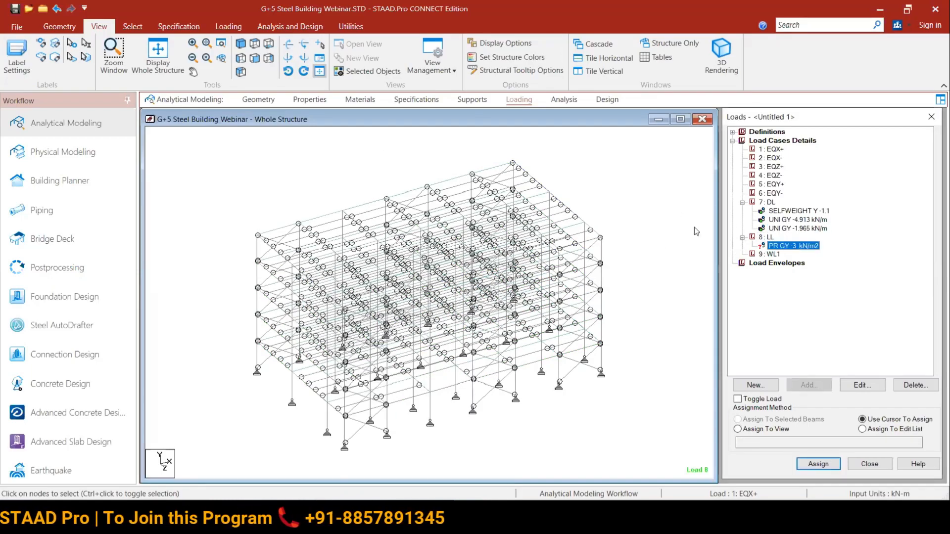
left_click(242, 143)
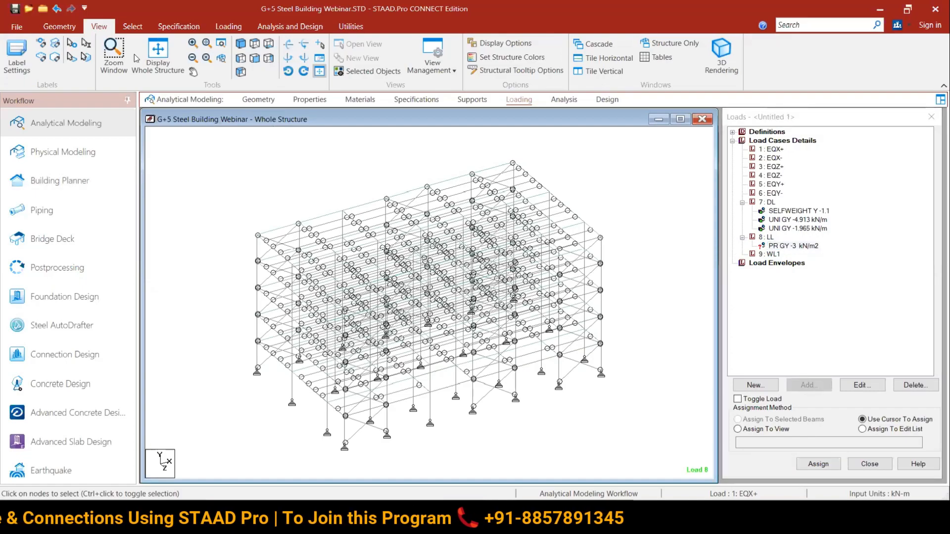
left_click(130, 27)
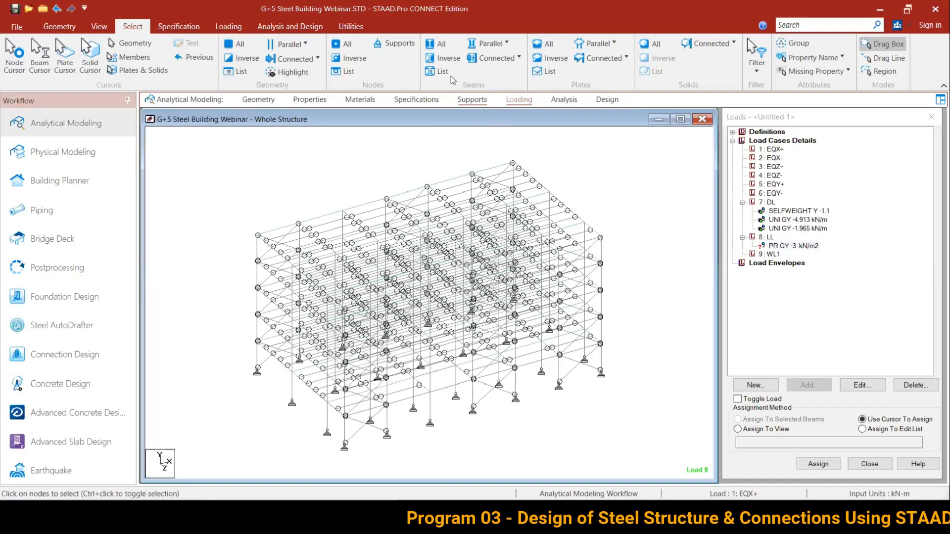
left_click(543, 49)
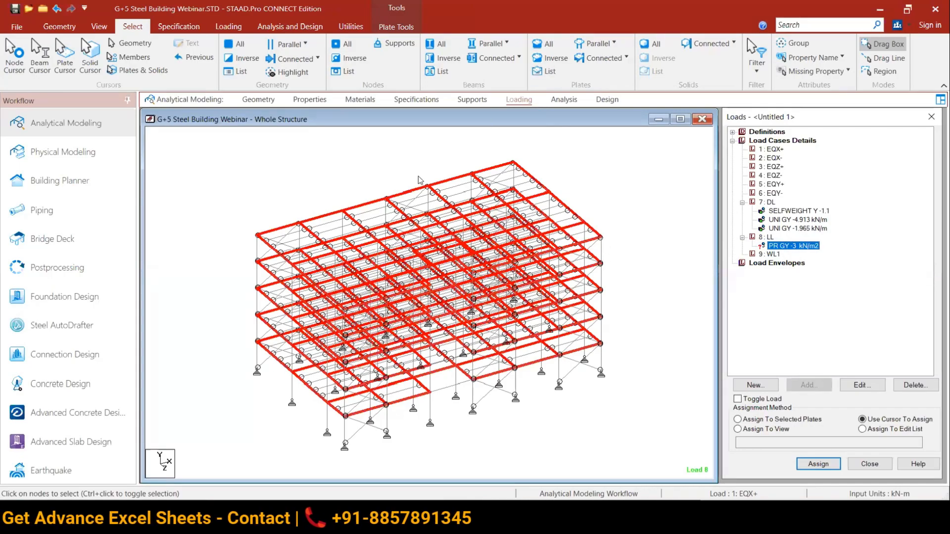
left_click(737, 419)
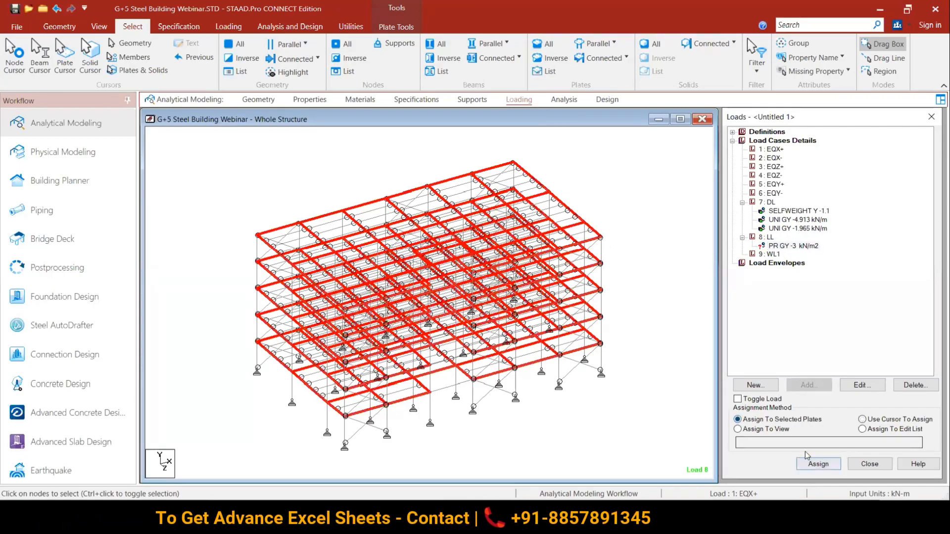
left_click(817, 463)
left_click(859, 329)
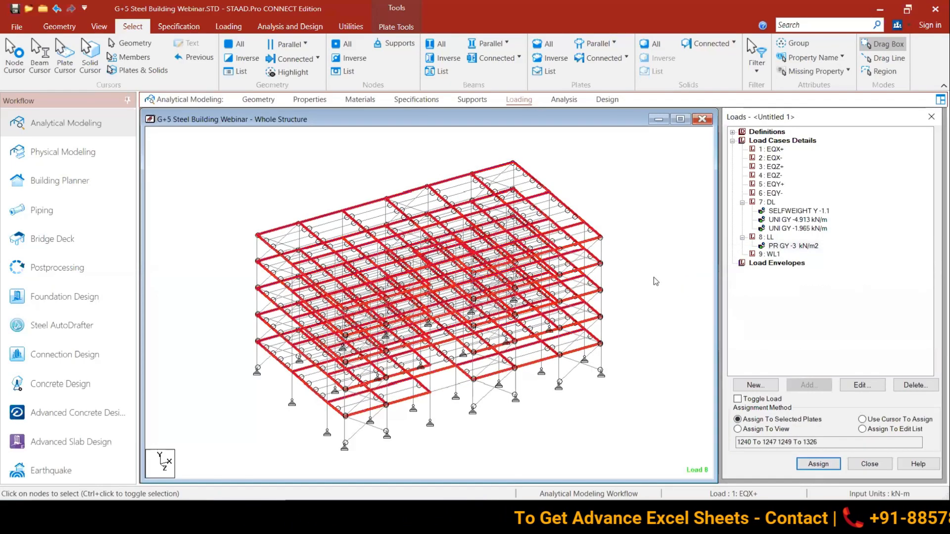
Step: Inspect the pressure load under load case LL and the wind load case WL1 in the load list
left_click(792, 246)
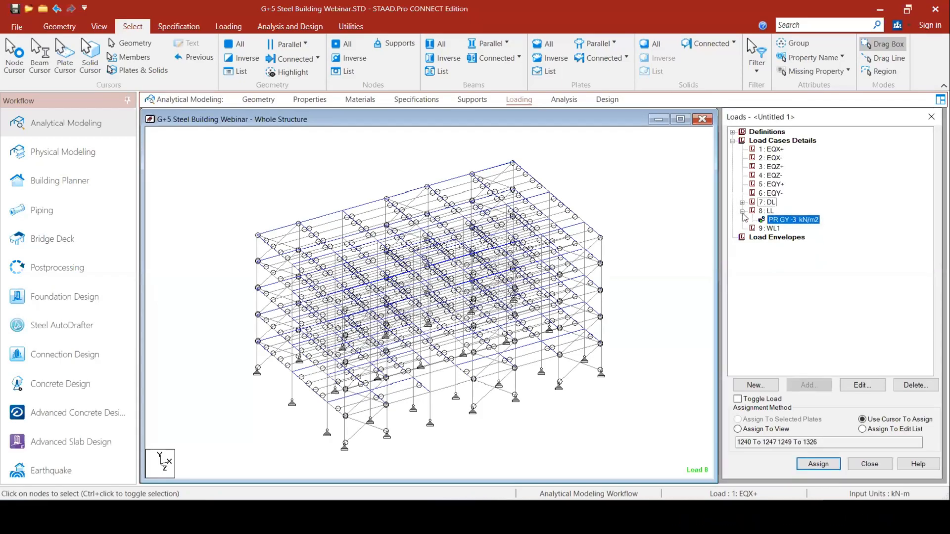
left_click(762, 221)
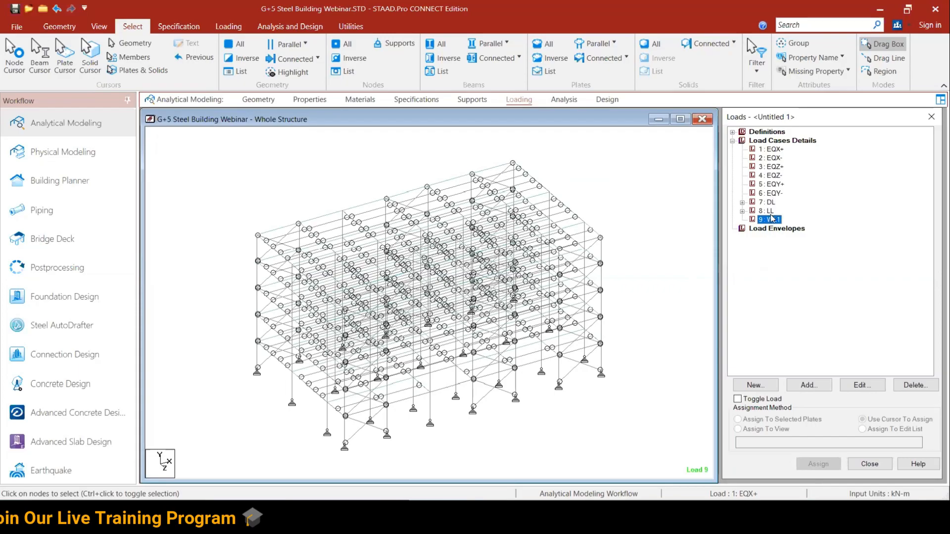
left_click(637, 174)
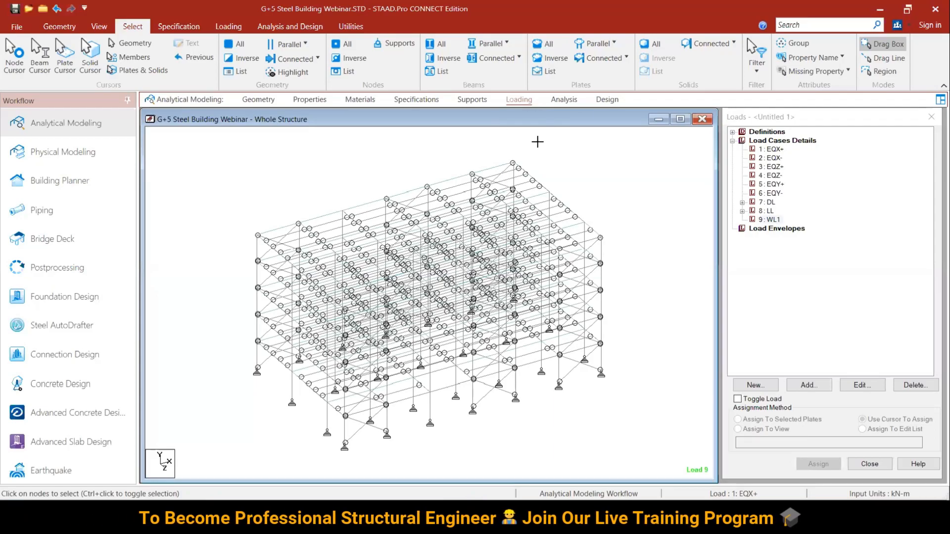
Step: Open the model's command file in the editor and maximize the editor window
left_click(326, 26)
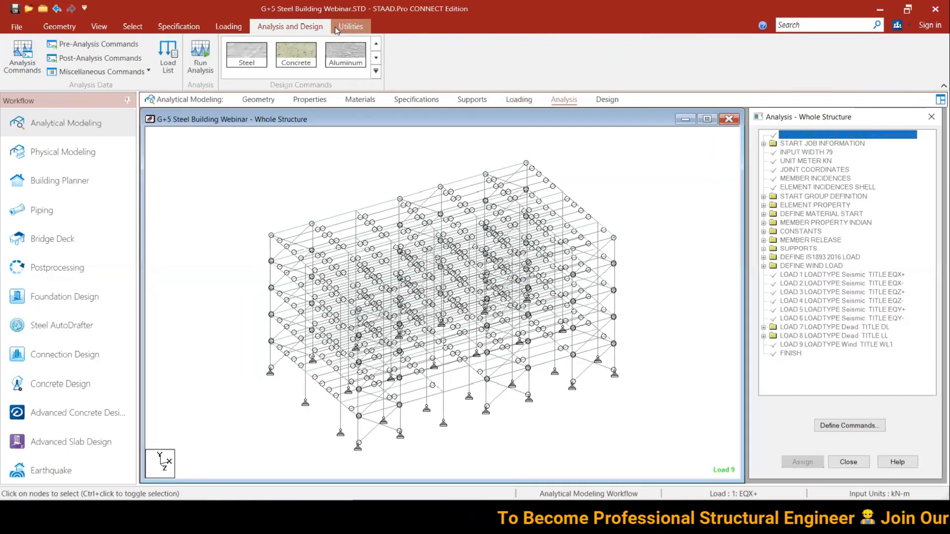
left_click(336, 31)
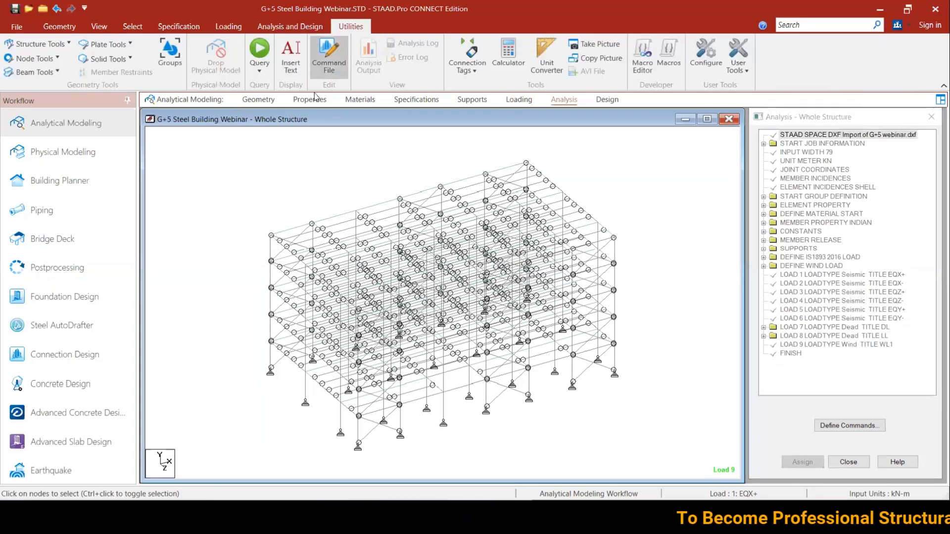
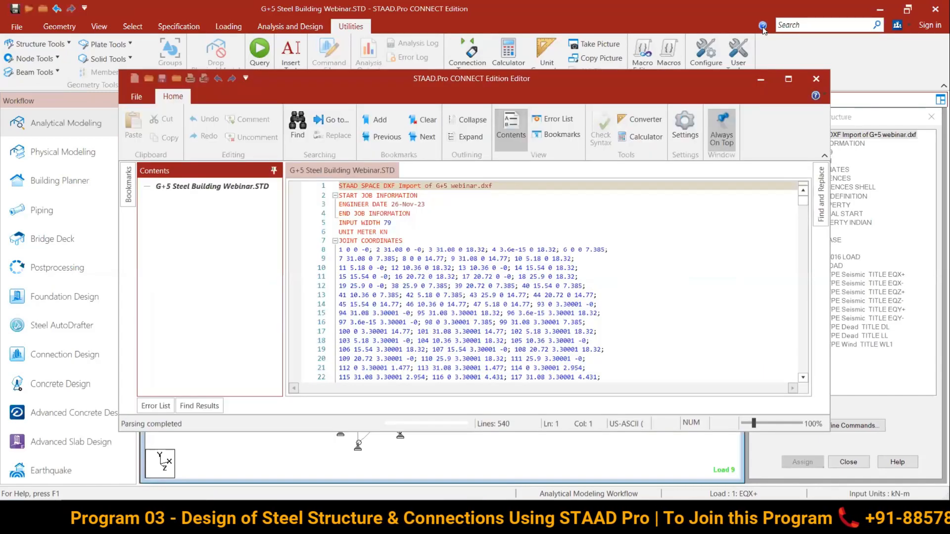
left_click(788, 79)
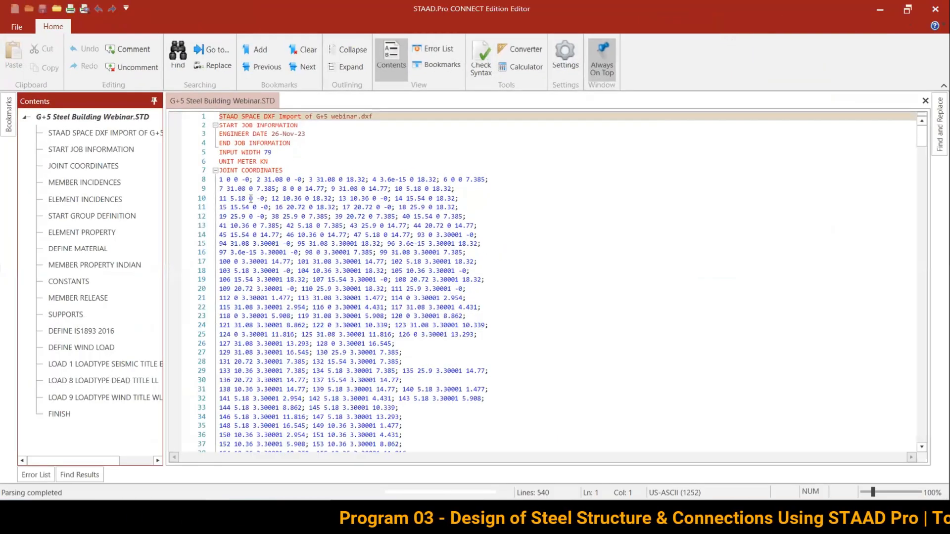
Step: Look through the joint coordinates, and collapse the JOINT COORDINATES and START JOB INFORMATION blocks
left_click(540, 170)
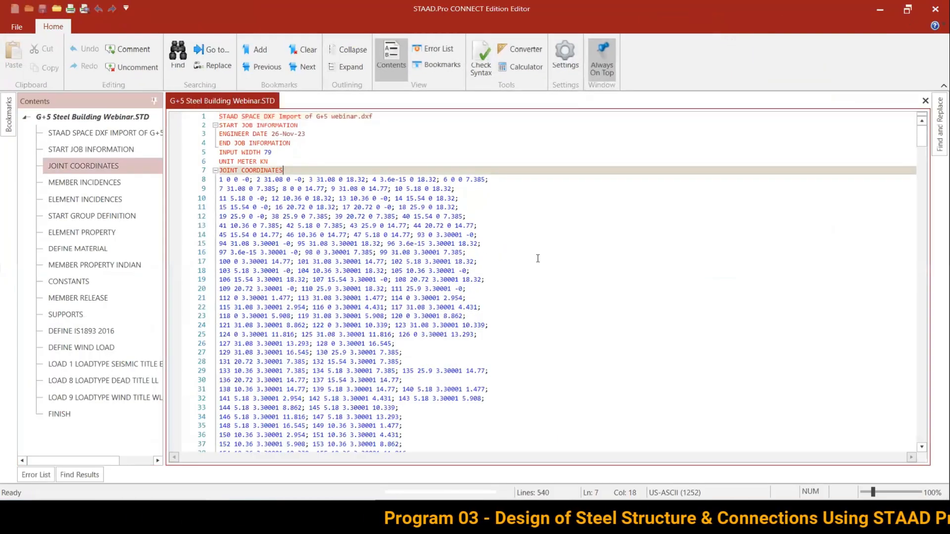
left_click(547, 275)
scroll(495, 262, "down", 10)
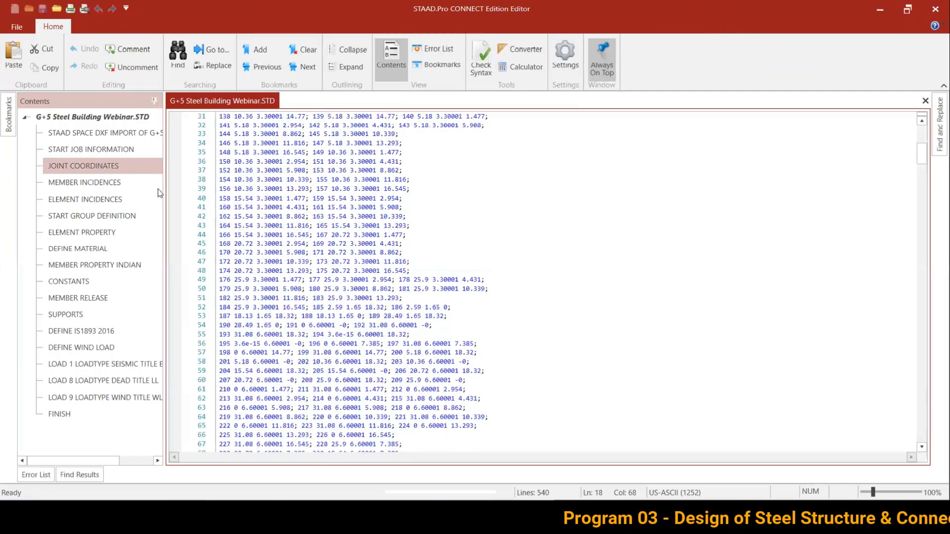
scroll(237, 178, "up", 10)
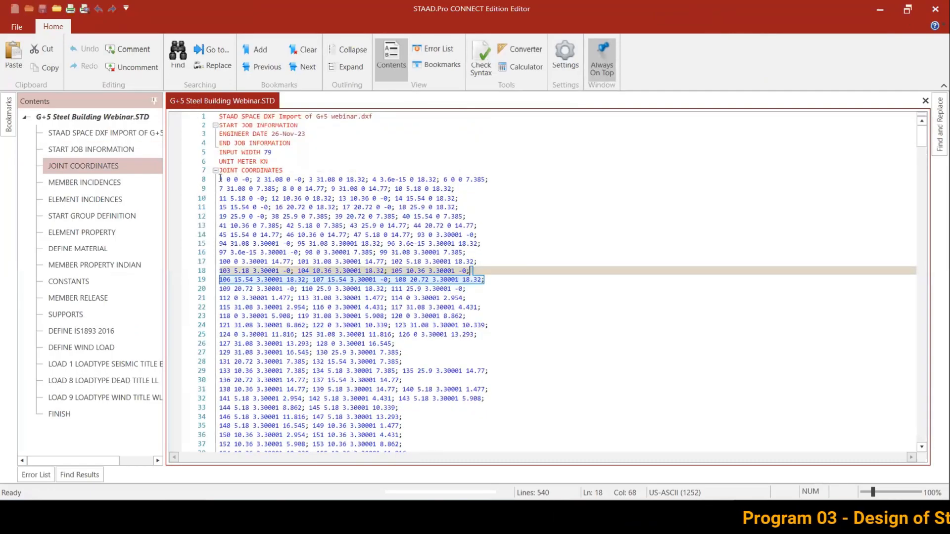
left_click(215, 170)
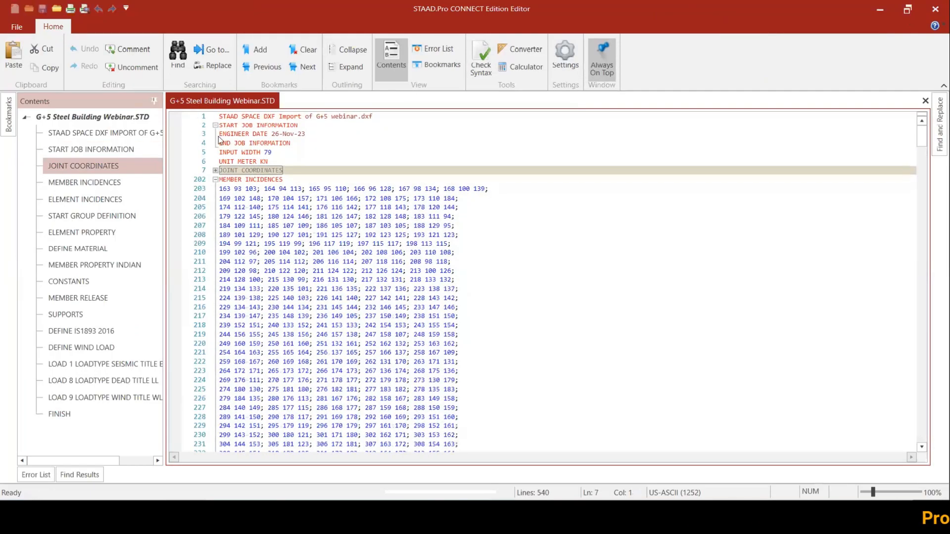
left_click(215, 126)
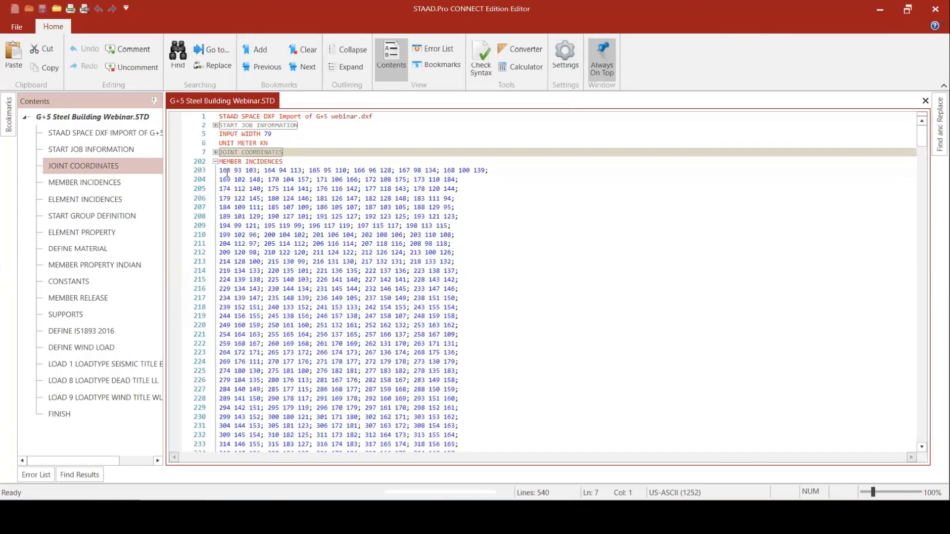
Step: Collapse the MEMBER INCIDENCES, ELEMENT INCIDENCES SHELL and START GROUP DEFINITION blocks
left_click(398, 206)
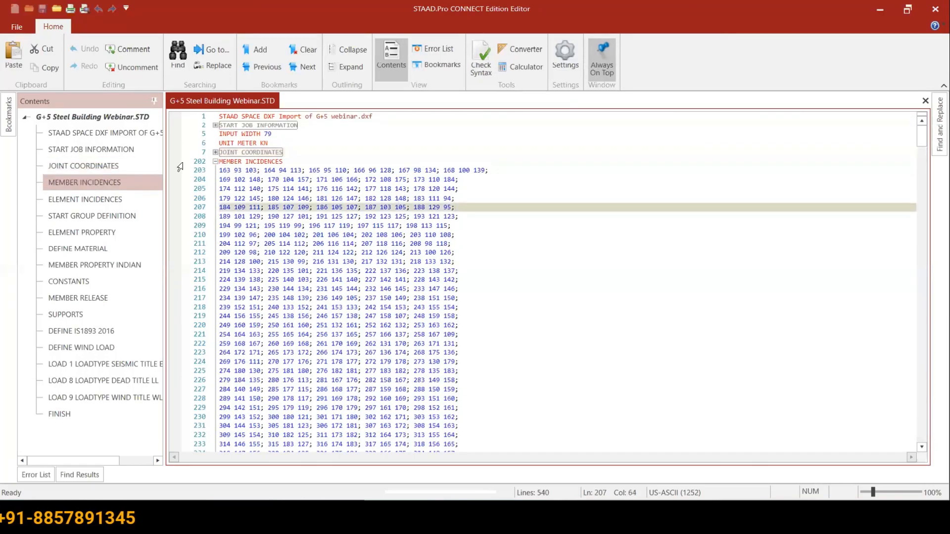
left_click(216, 161)
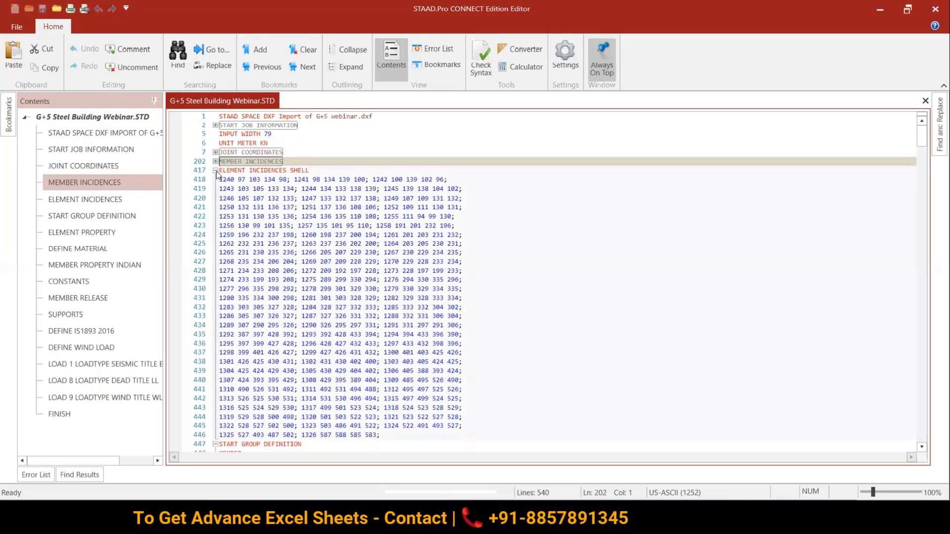
left_click(215, 170)
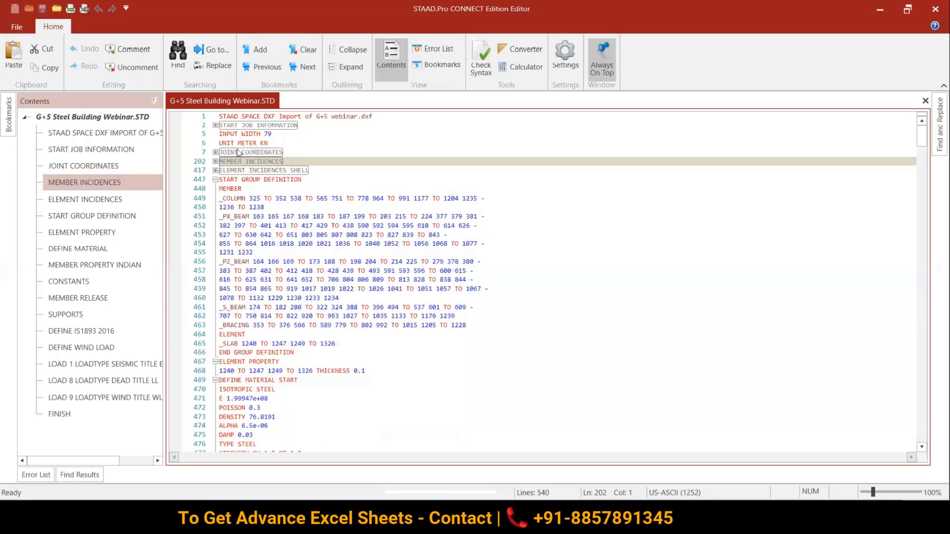
left_click(215, 179)
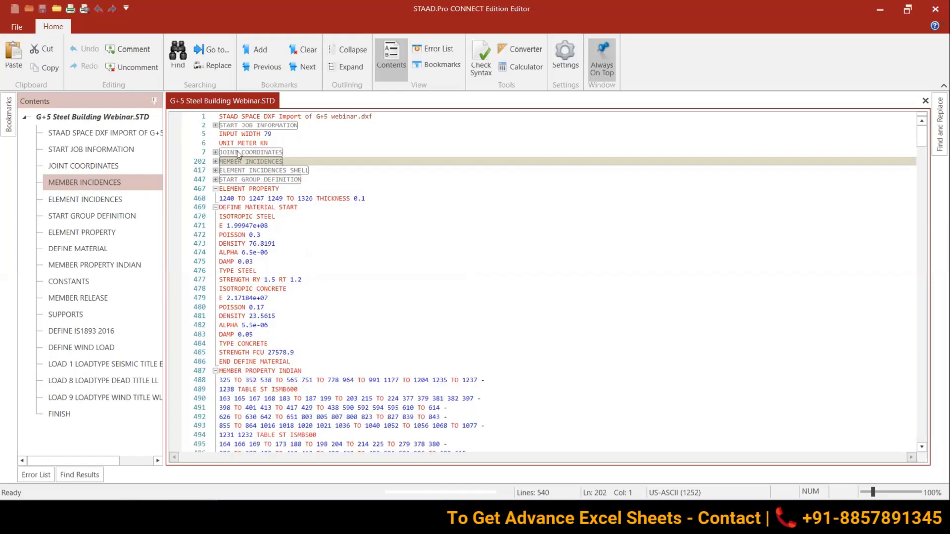
Step: Collapse the ELEMENT PROPERTY, DEFINE MATERIAL START, MEMBER PROPERTY INDIAN, CONSTANTS, MEMBER RELEASE and SUPPORTS blocks
left_click(216, 189)
left_click(215, 198)
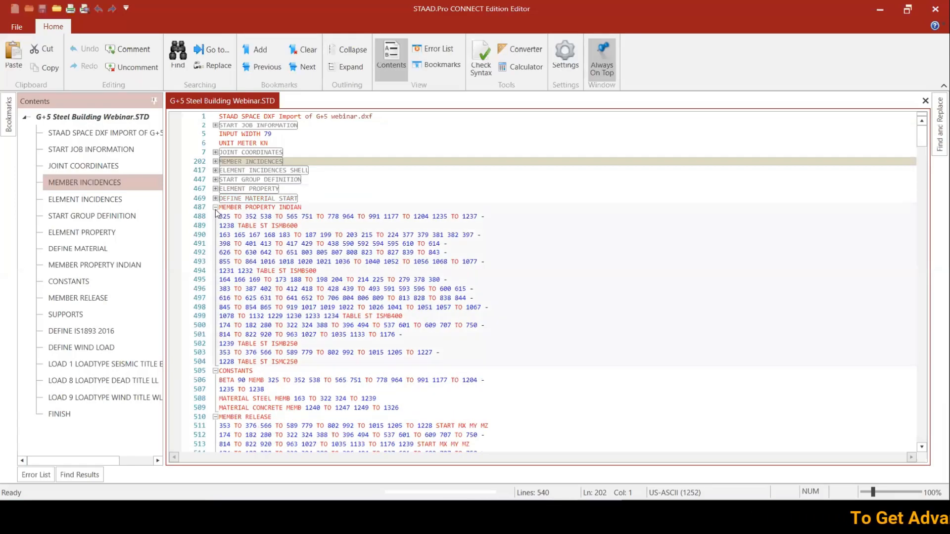
left_click(215, 207)
left_click(215, 216)
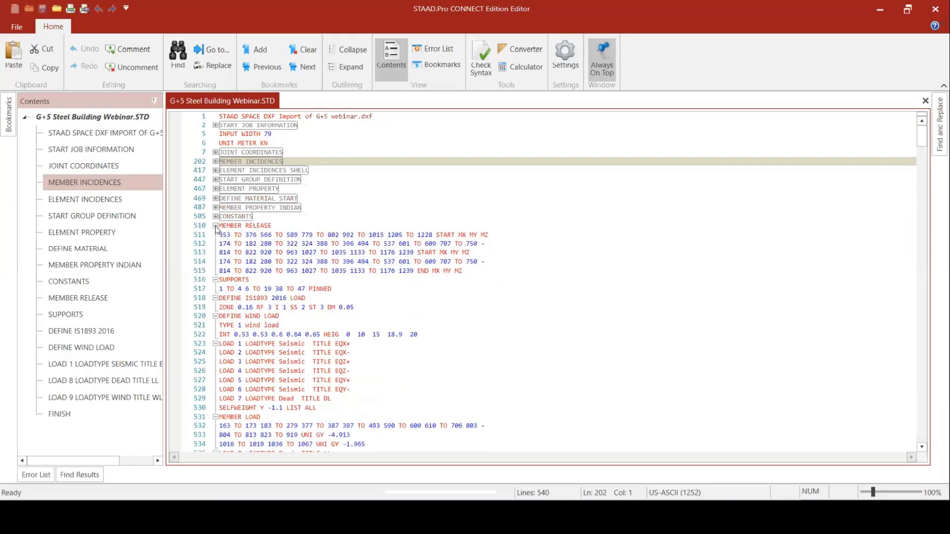
left_click(216, 226)
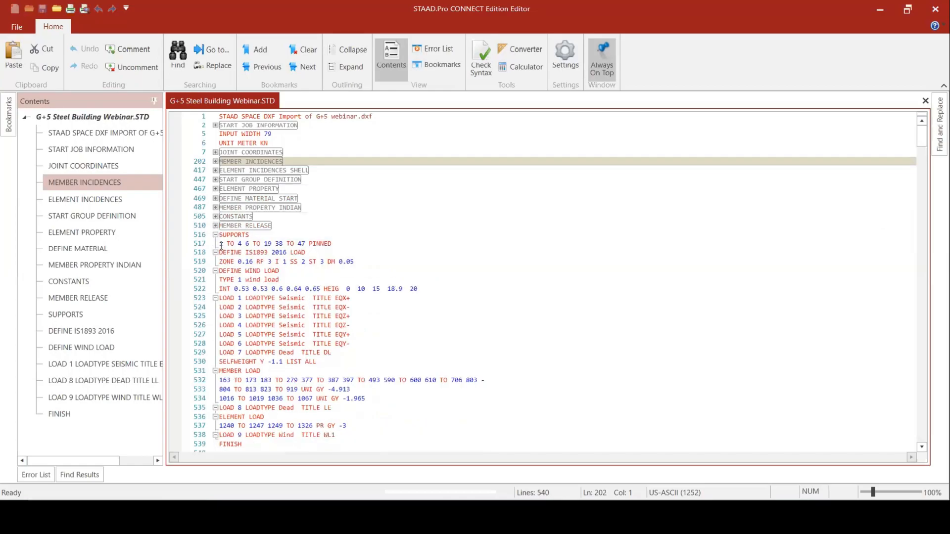
left_click(215, 235)
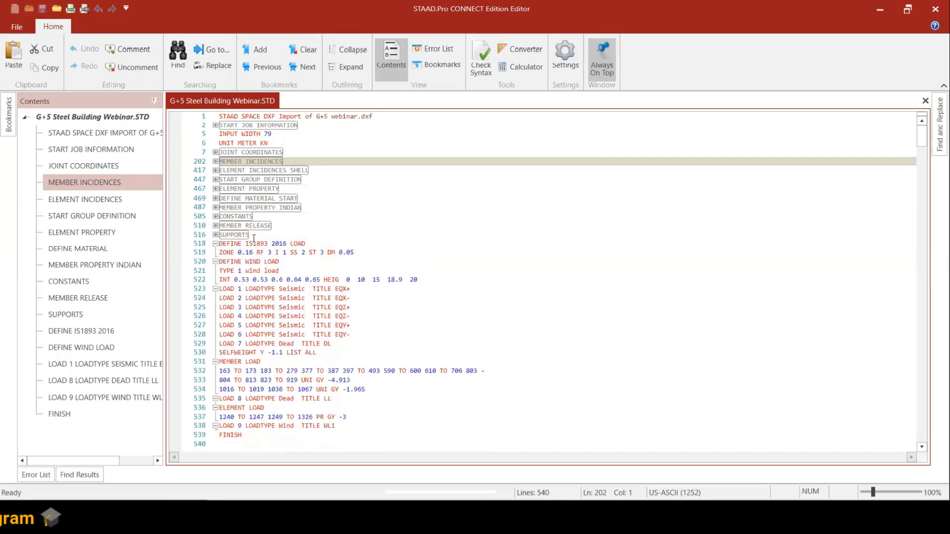
Step: Insert a blank line and the comment "**Seismic defination" between the SUPPORTS block and DEFINE IS1893 2016 LOAD
left_click(253, 238)
key("Return")
key("Return")
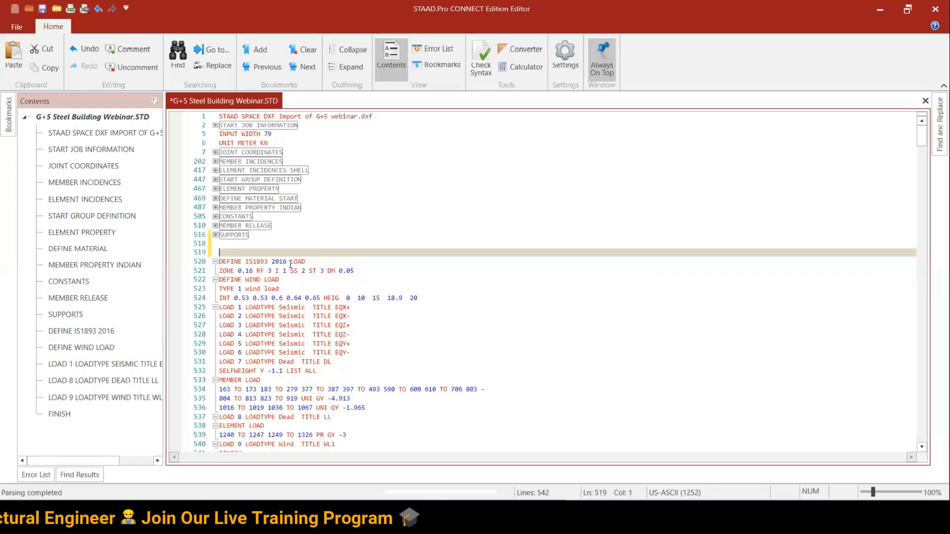
type("**")
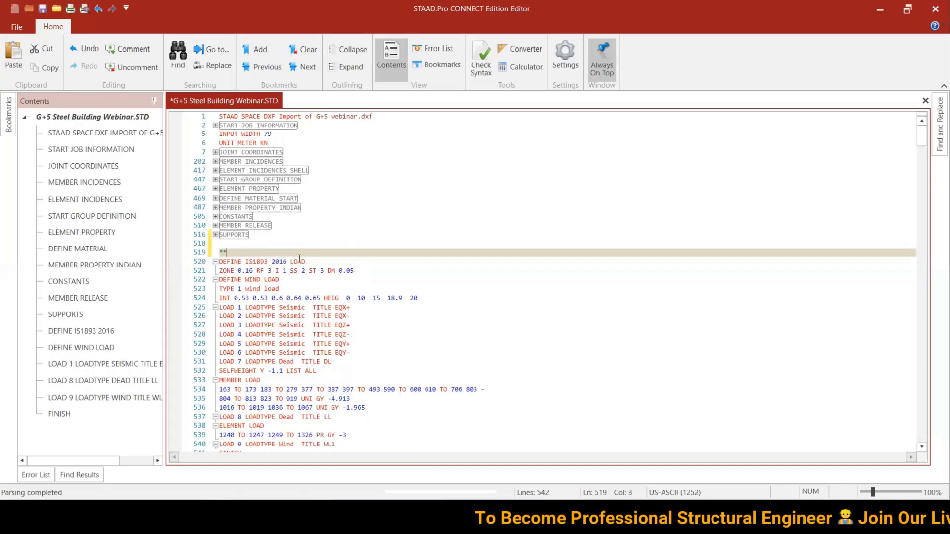
type("Eq")
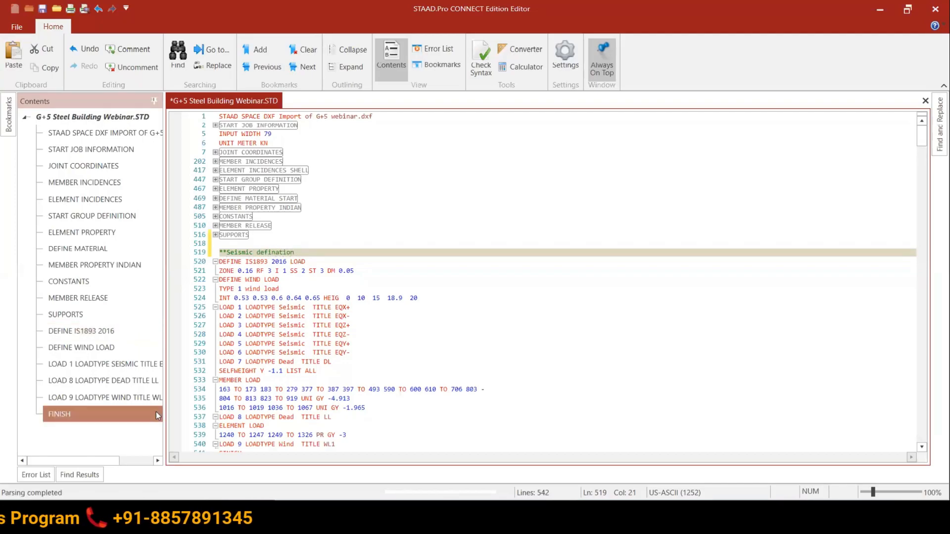
Step: Insert two blank lines after the seismic ZONE line and the comment "** Wind defination" above DEFINE WIND LOAD
left_click(307, 261)
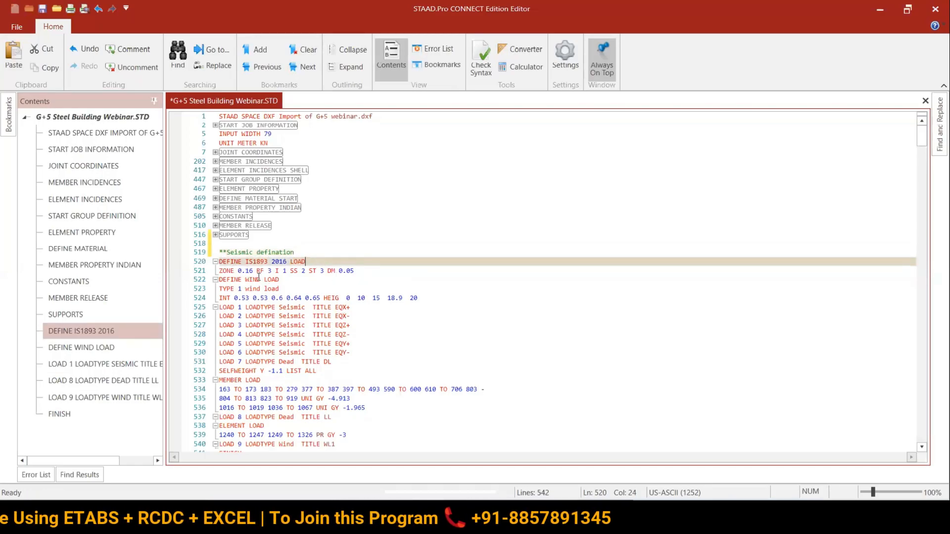
left_click(357, 271)
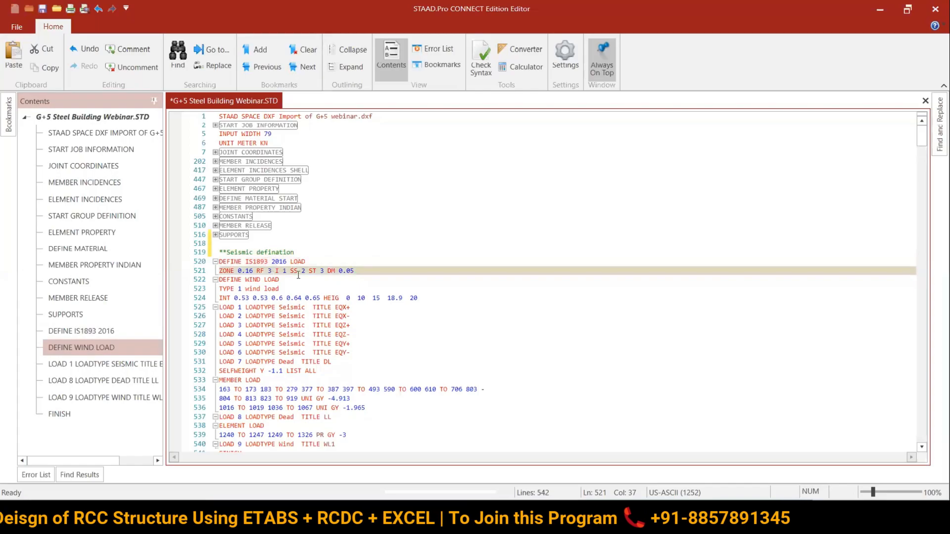
key("Return")
key("Return")
key("Return")
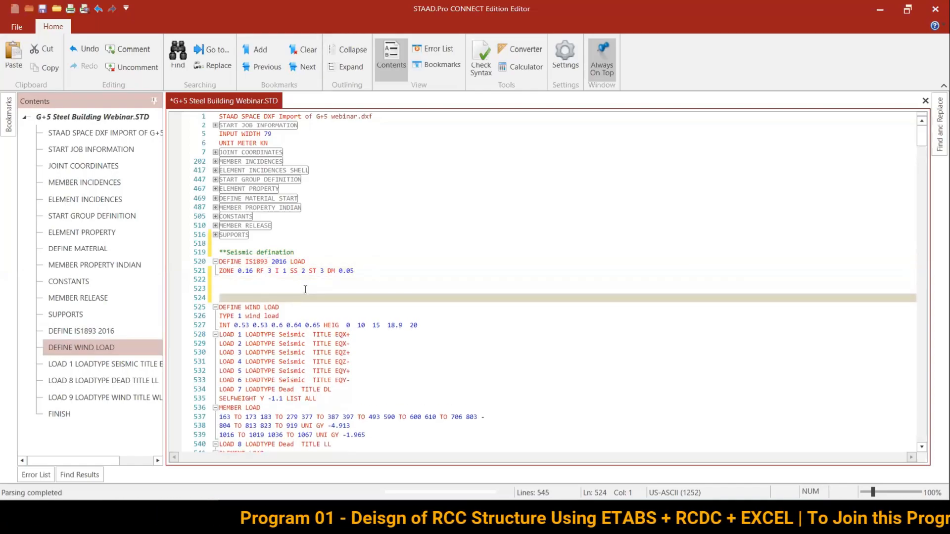
type("** ")
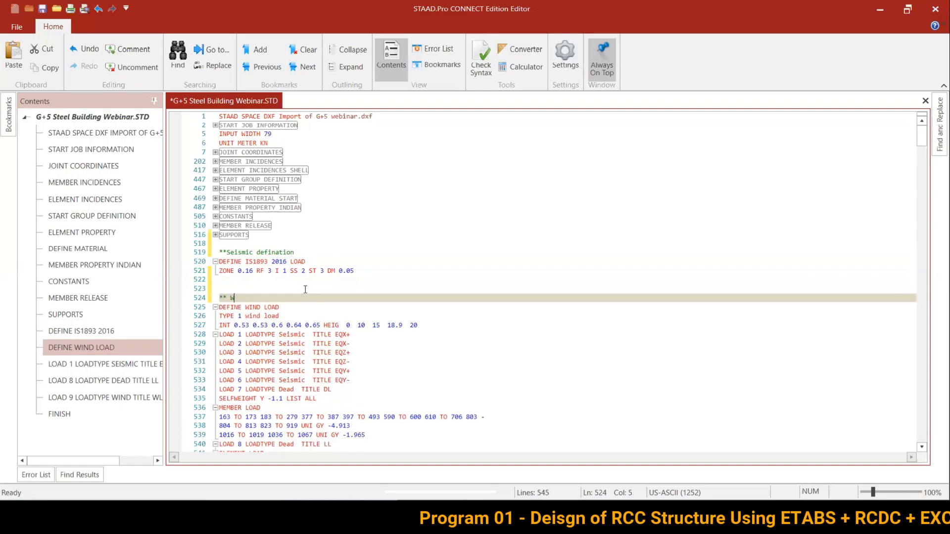
type("Wind defination")
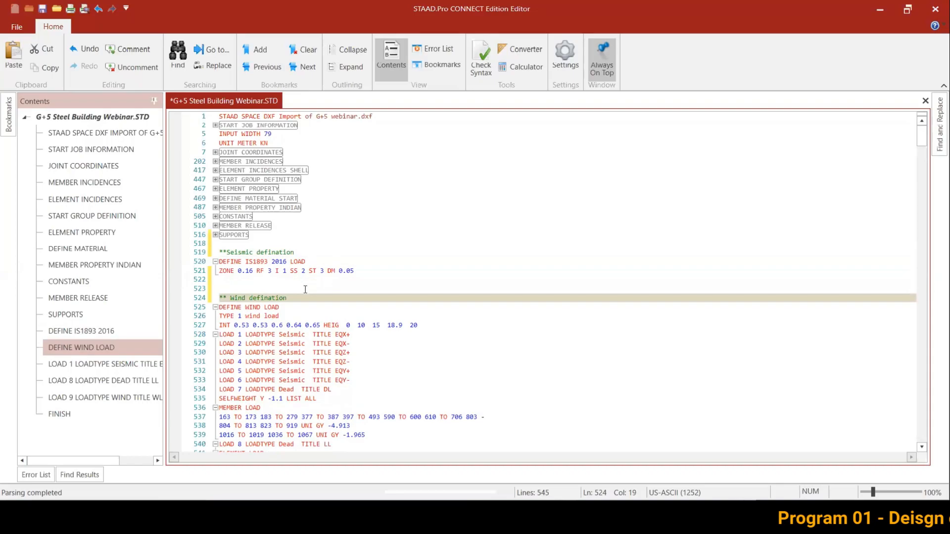
Step: Insert two blank lines after the wind intensity line and the comment "** Seismic loads" above LOAD 1
left_click(429, 325)
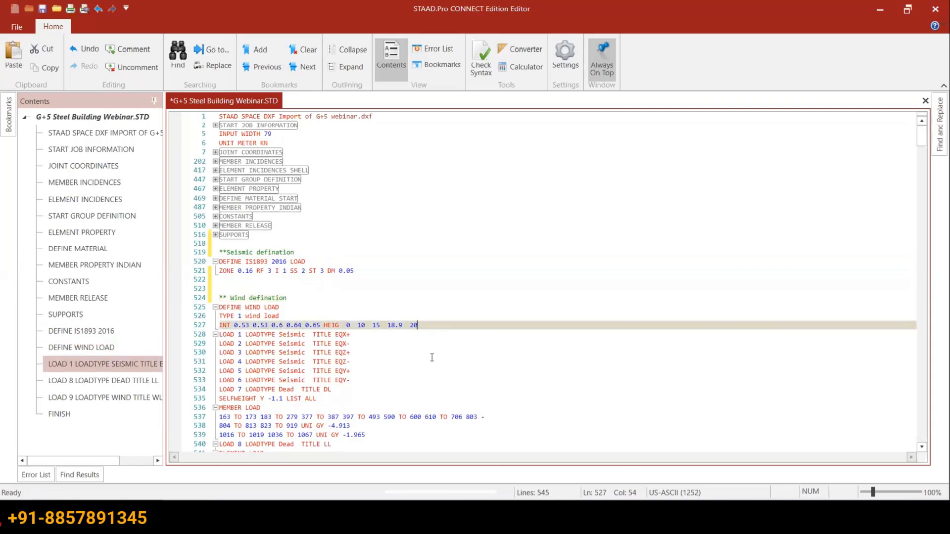
key("Return")
key("Return")
key("Return")
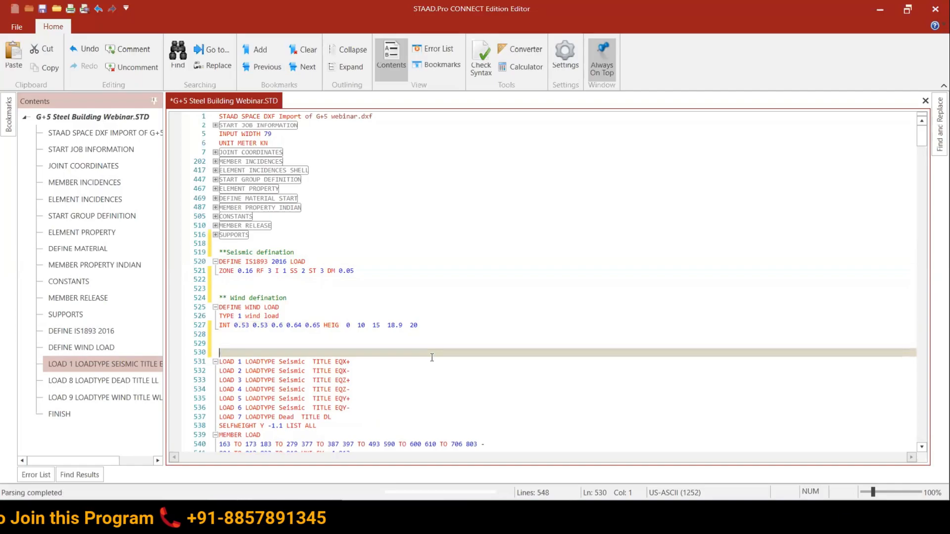
type("** ")
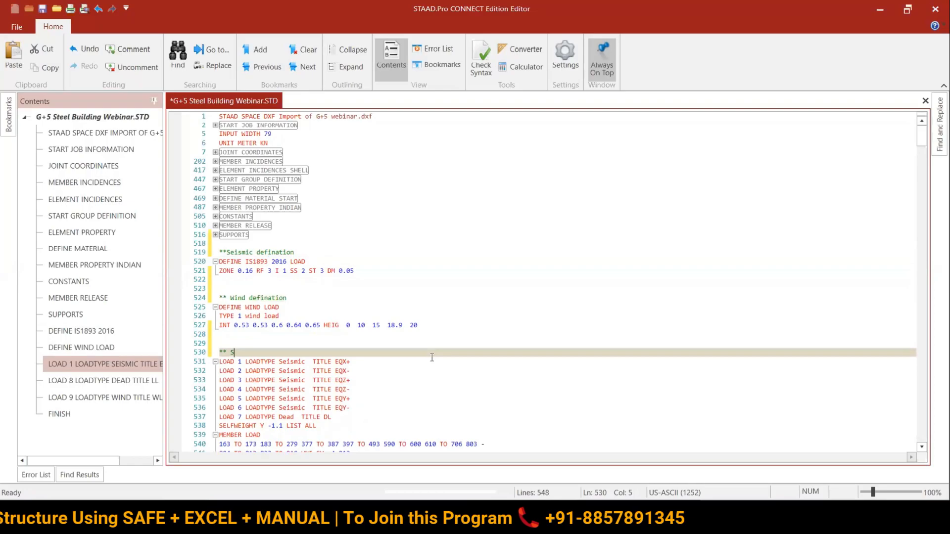
type("Seismic")
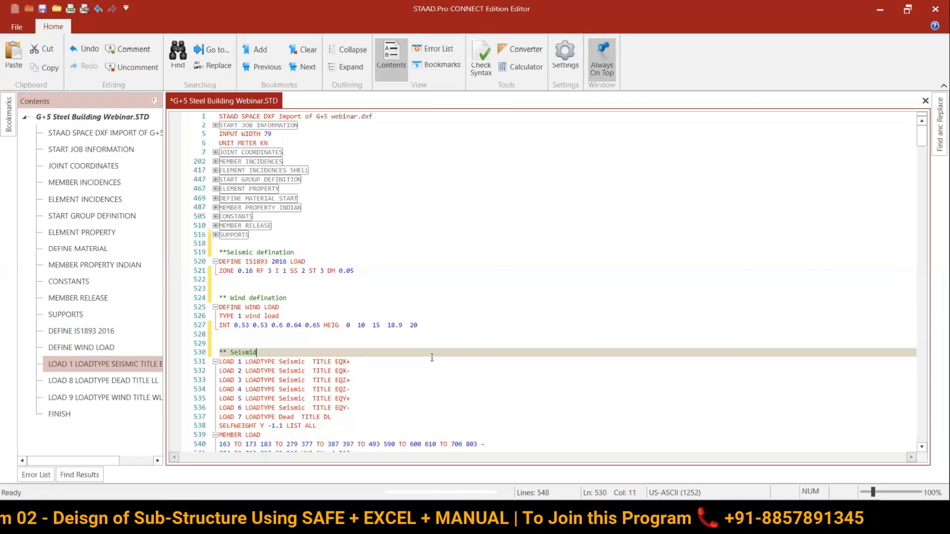
type(" loads")
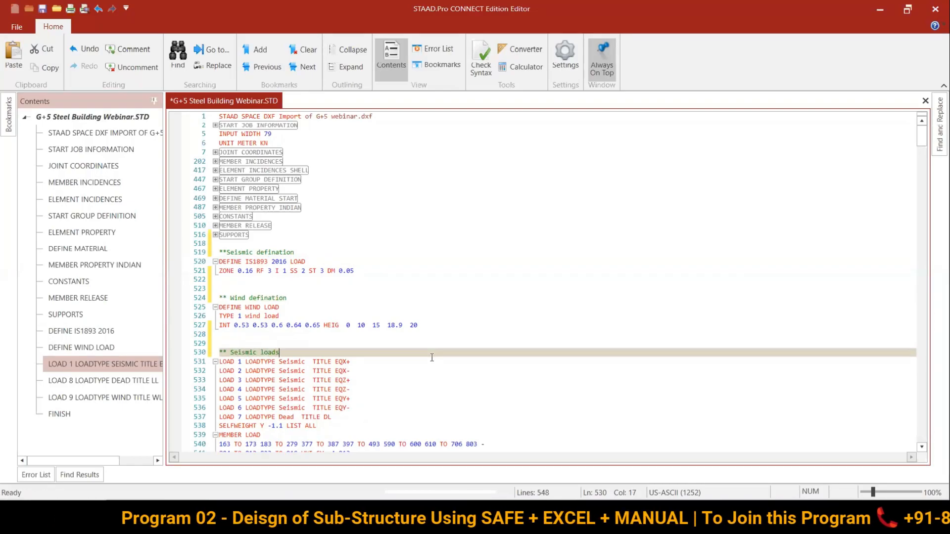
Step: Insert a blank line after LOAD 6 and the comment "** Dead load" above LOAD 7
left_click(357, 408)
key("Return")
key("Return")
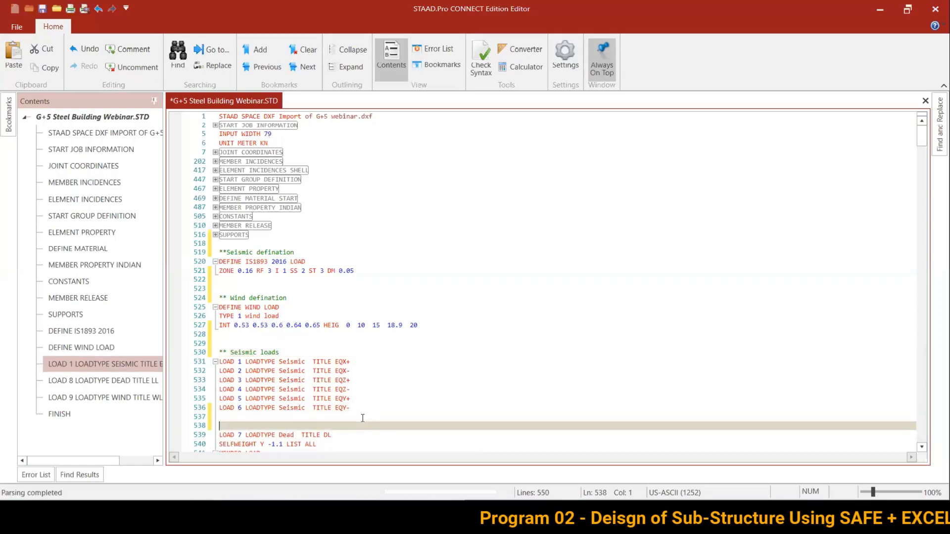
type("*")
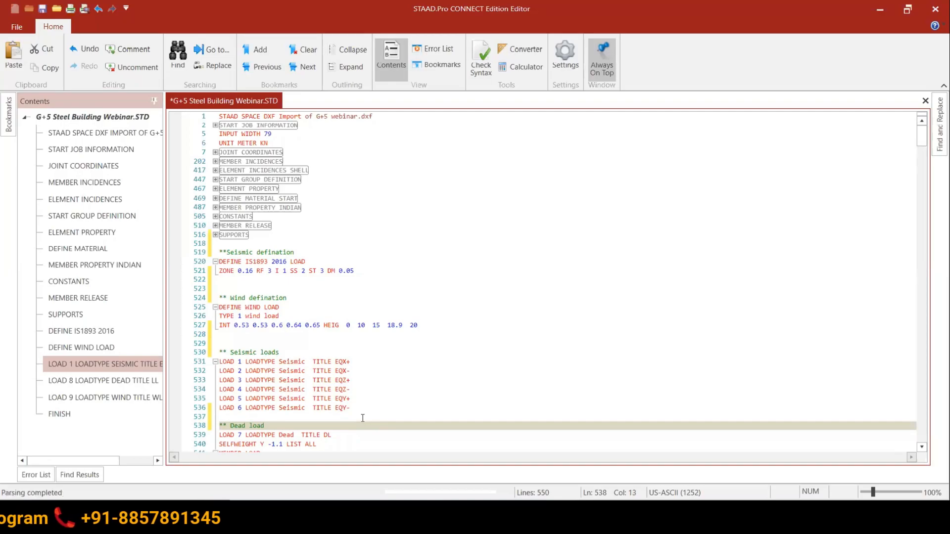
Step: Insert a blank line and the comment "** Live load" between the dead load's member load lines and LOAD 8
scroll(401, 312, "down", 3)
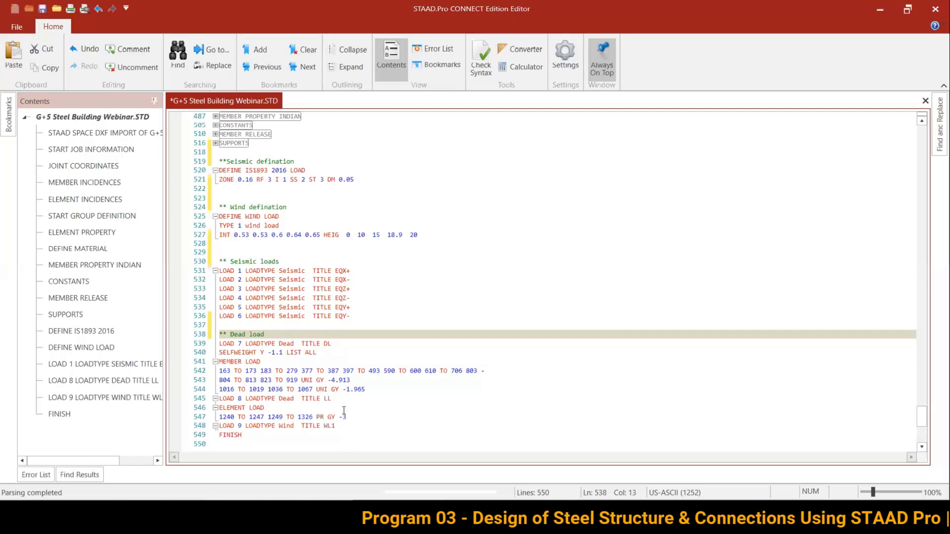
left_click(290, 407)
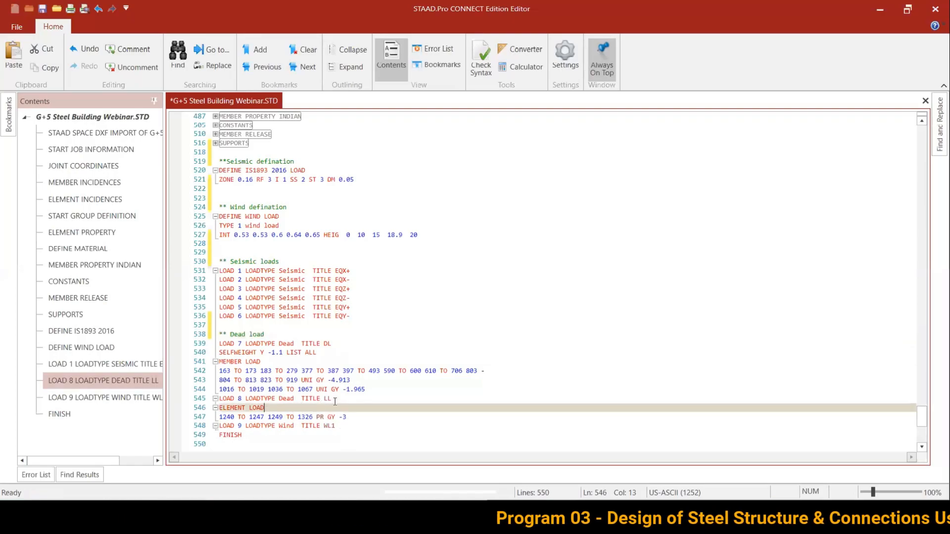
left_click(366, 390)
key("Return")
key("Return")
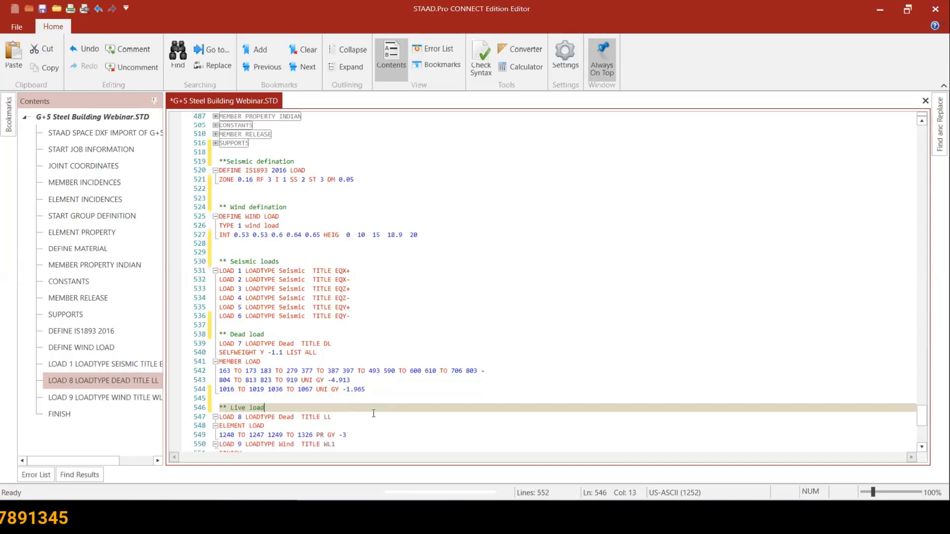
Step: Review the member load lines under the dead load heading and the element load line under the live load heading
left_click(489, 315)
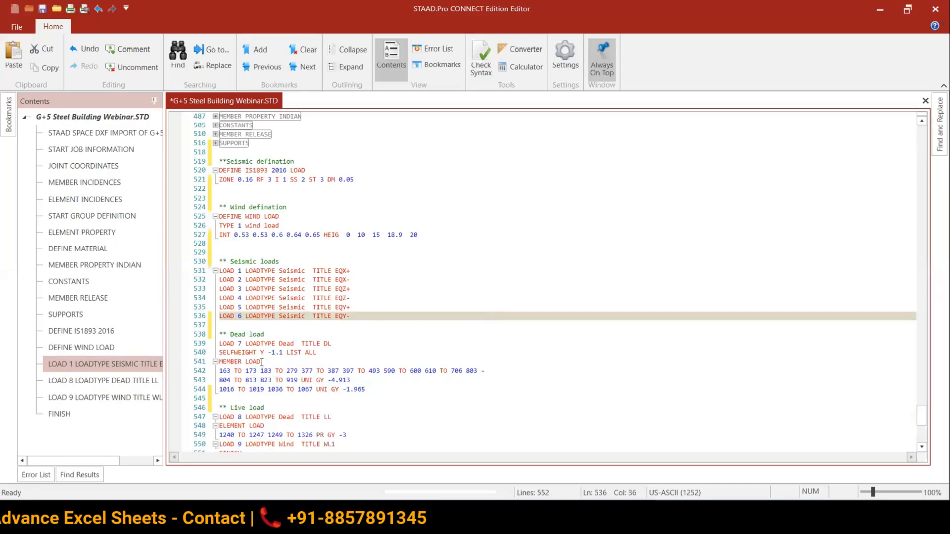
left_click(264, 344)
left_click(265, 362)
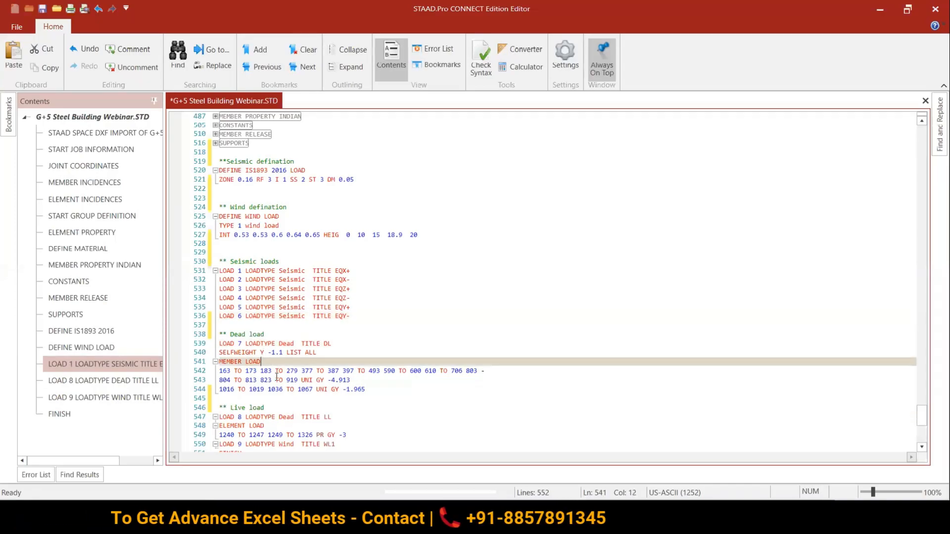
left_click(275, 389)
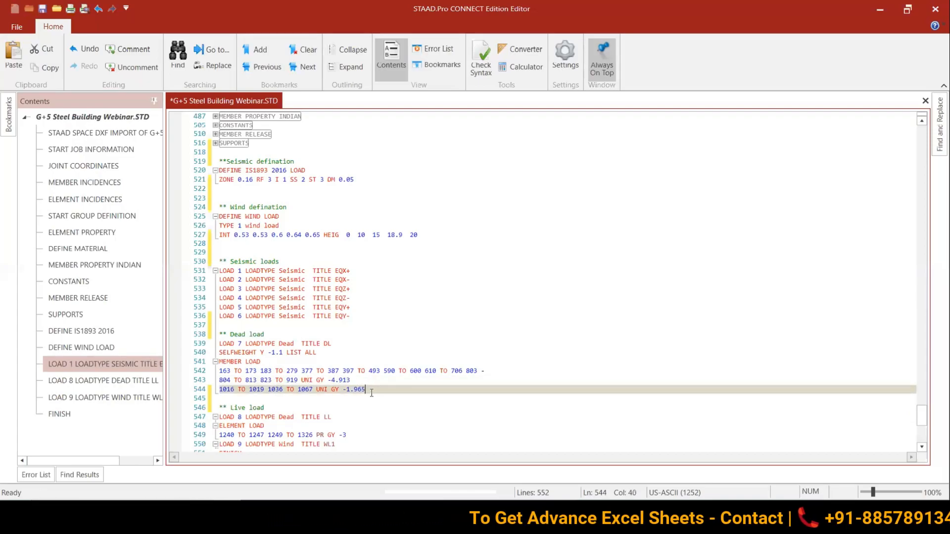
left_click_drag(351, 380, 275, 371)
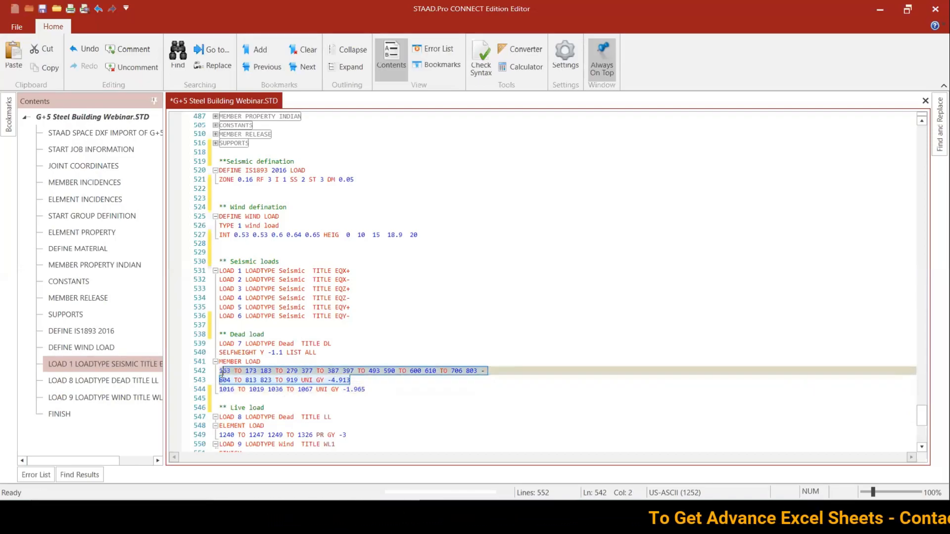
left_click_drag(369, 394, 237, 392)
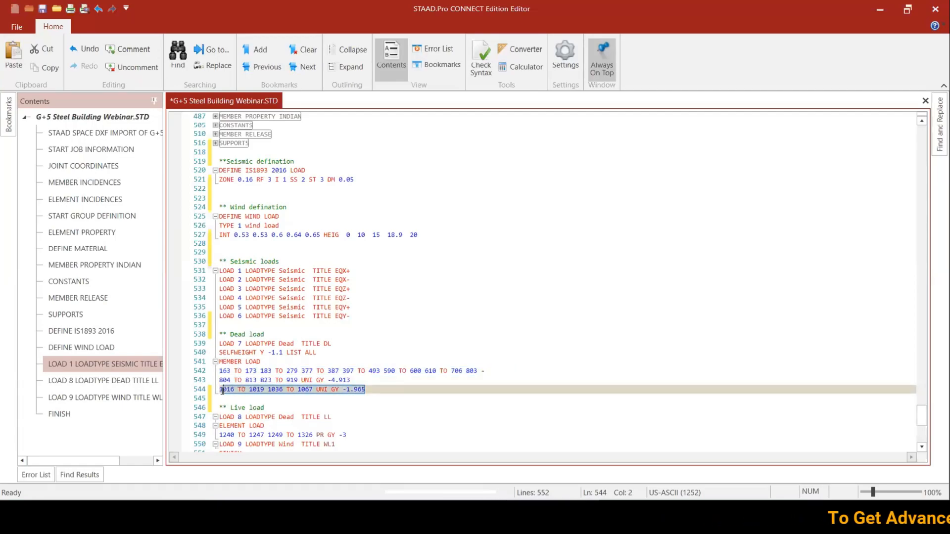
left_click(270, 408)
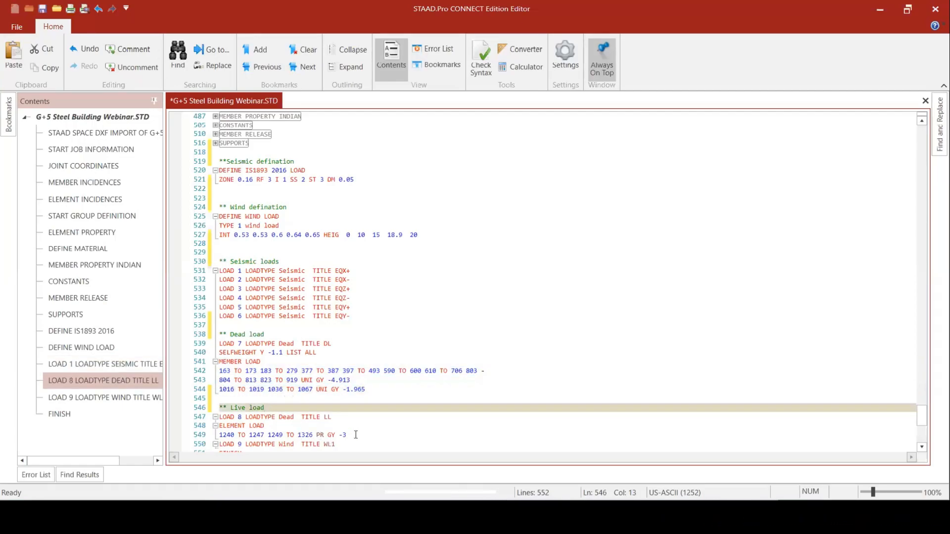
left_click_drag(356, 435, 228, 436)
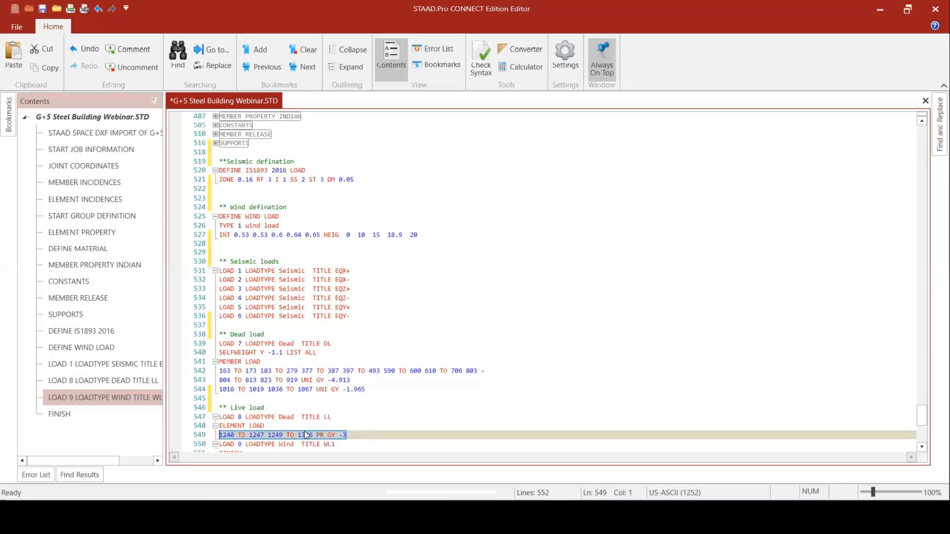
left_click(355, 425)
Step: Insert a blank line and the comment "** Wind load" between the live load's element load line and LOAD 9
scroll(415, 326, "down", 1)
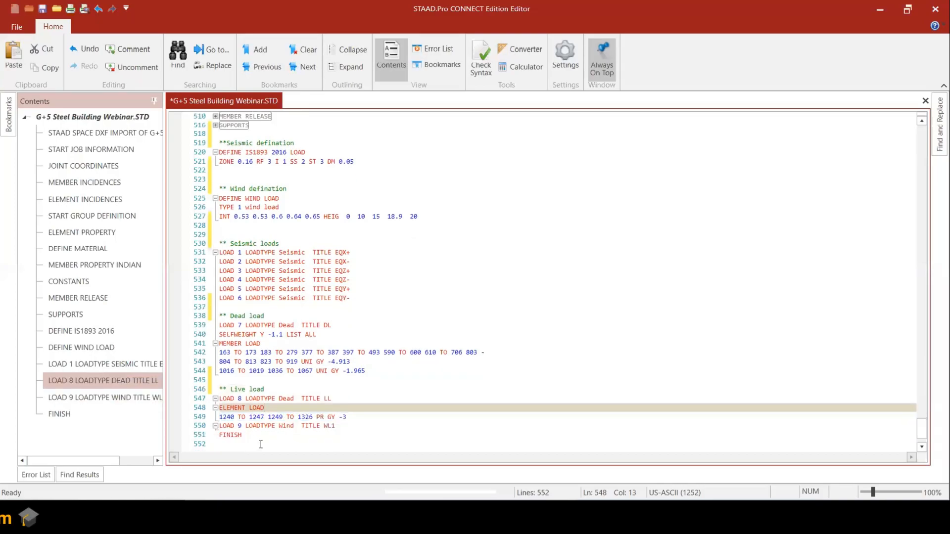
left_click(364, 417)
key("Return")
key("Return")
type("*")
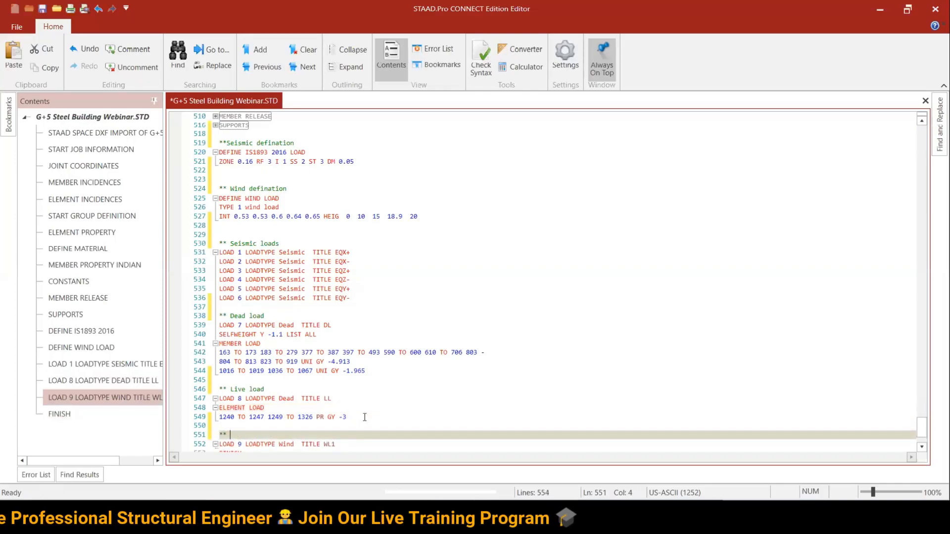
type("* Wind 1")
type("oad")
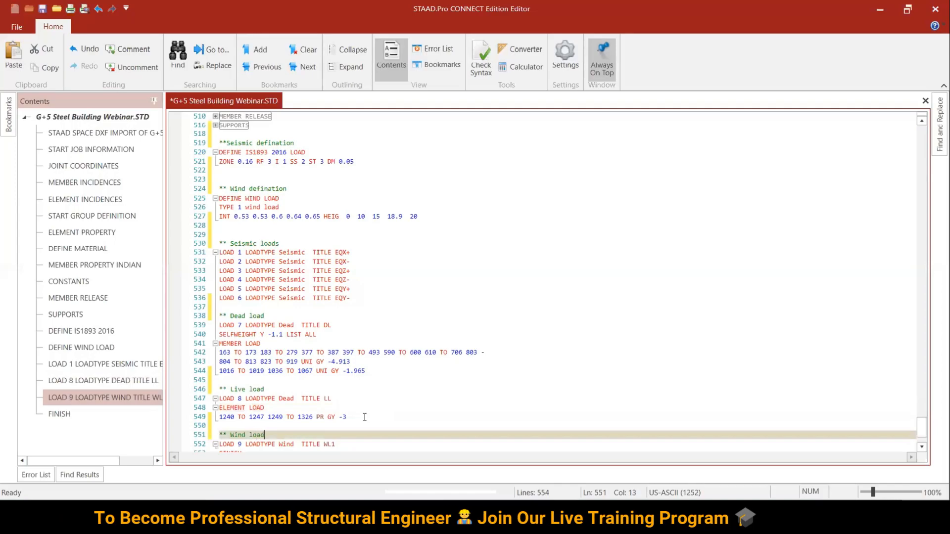
Step: Review the commented seismic and wind definitions and the load case sections, and find the place below the seismic ZONE line
left_click(394, 409)
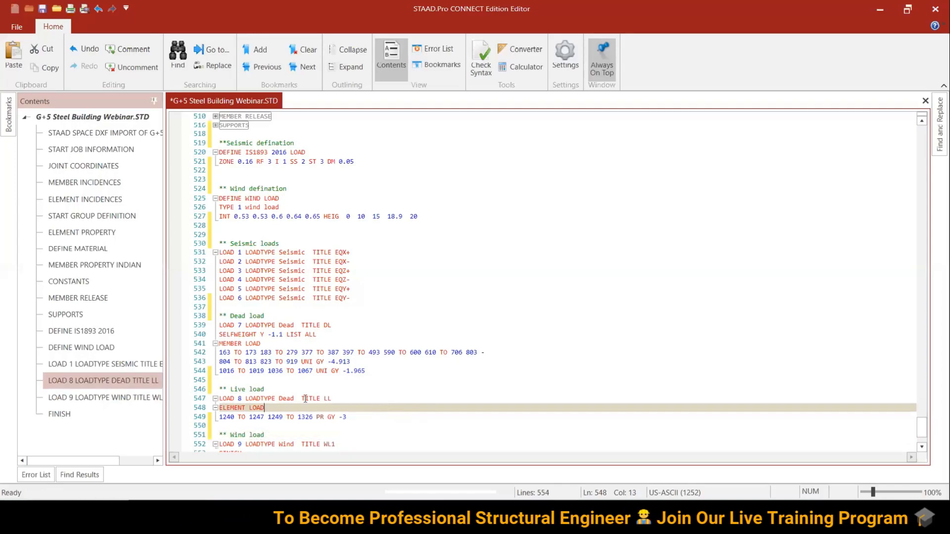
left_click(361, 421)
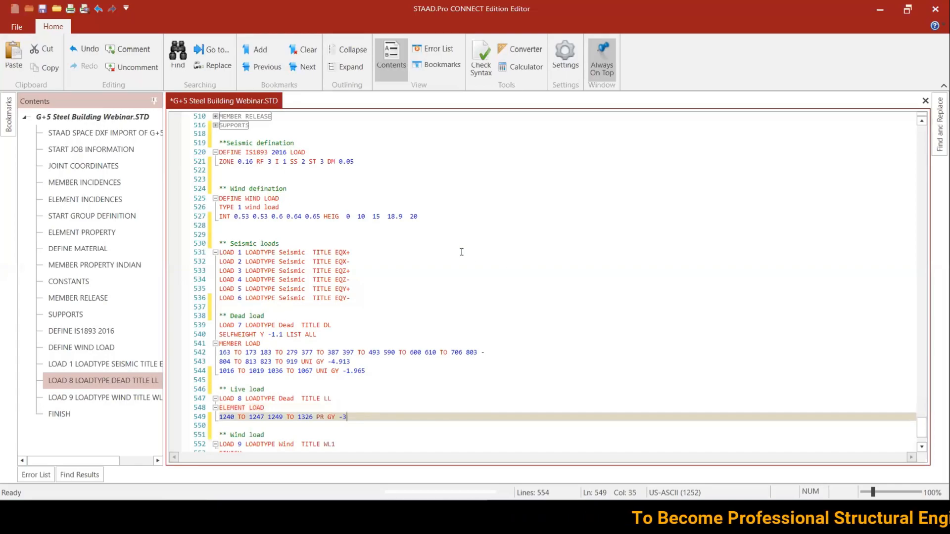
left_click(531, 268)
left_click(383, 418)
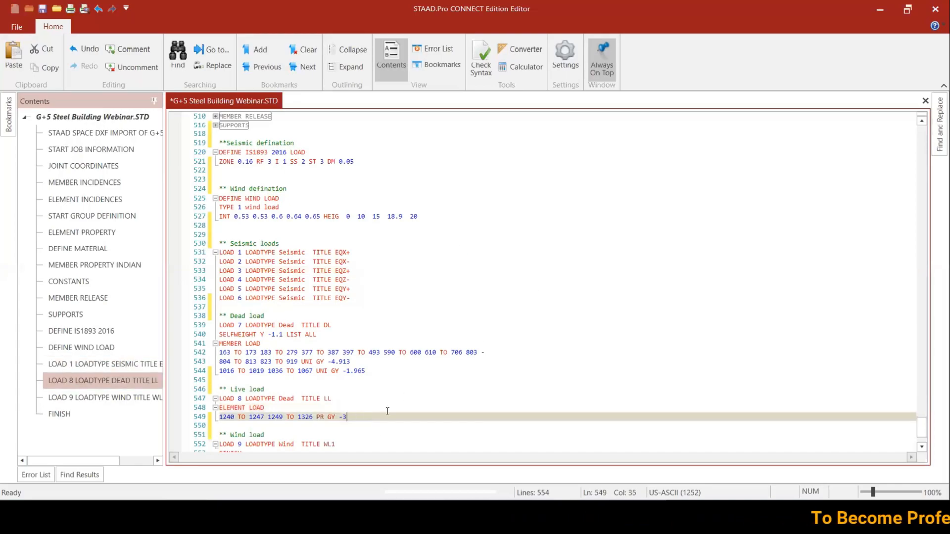
left_click(539, 208)
scroll(452, 376, "up", 2)
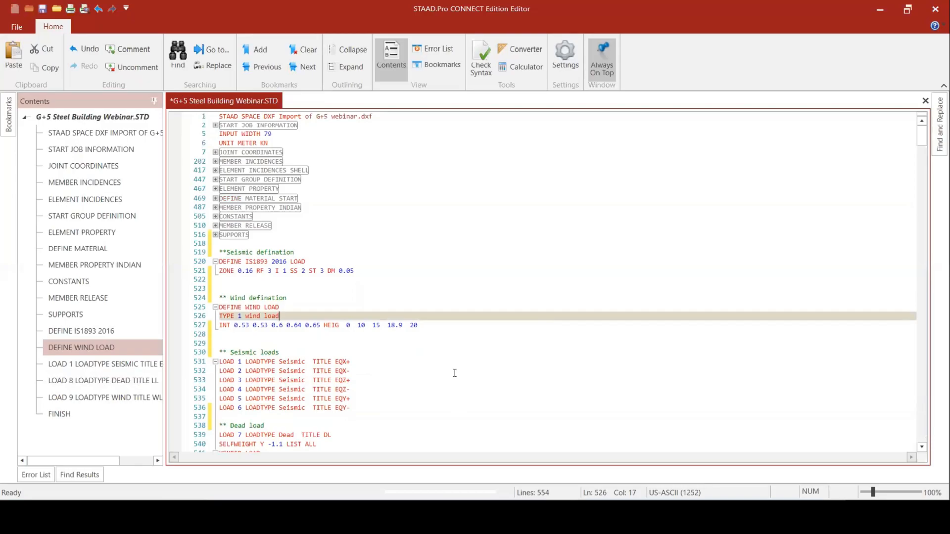
scroll(465, 368, "down", 3)
left_click(586, 368)
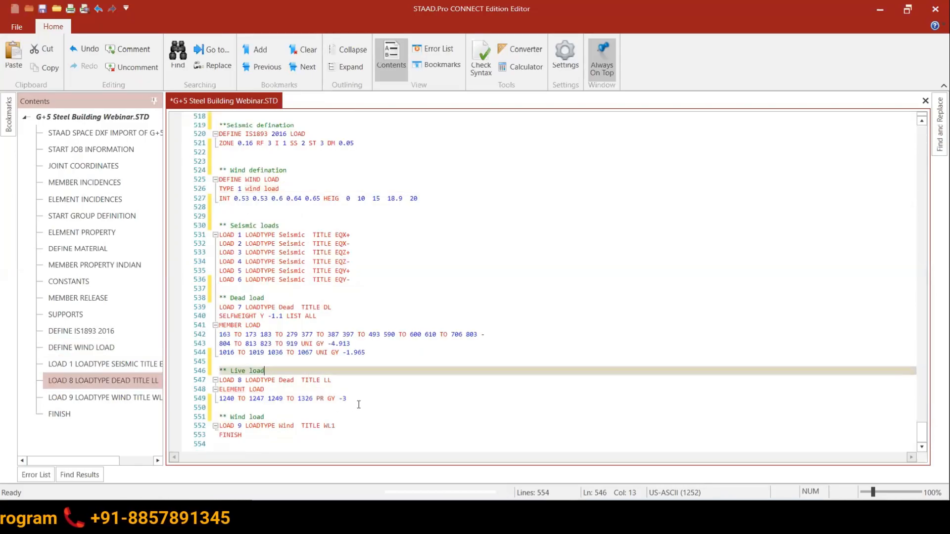
left_click(365, 353)
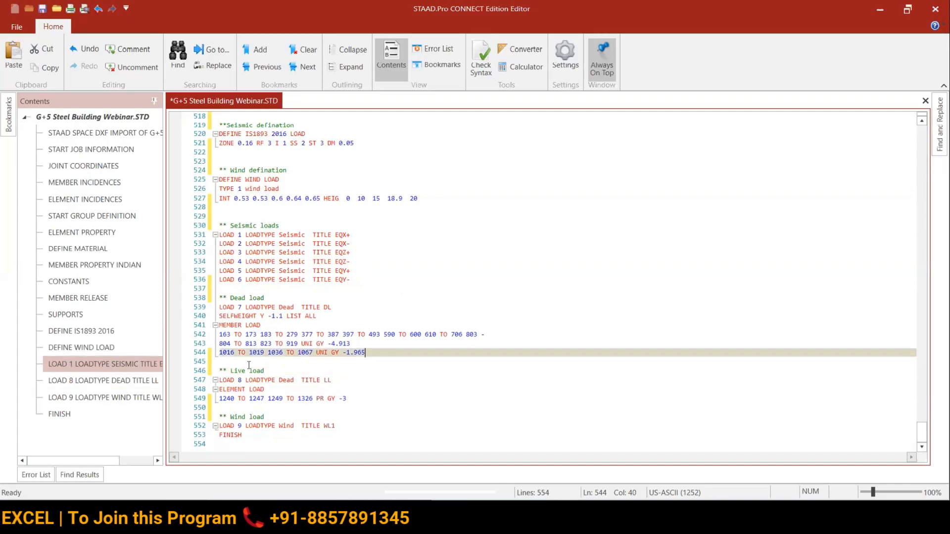
key("Down")
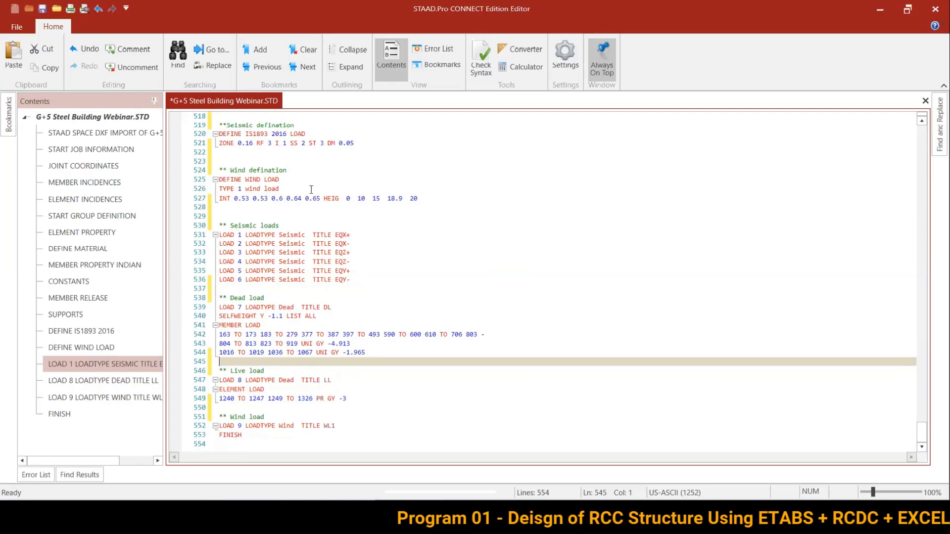
scroll(231, 223, "up", 5)
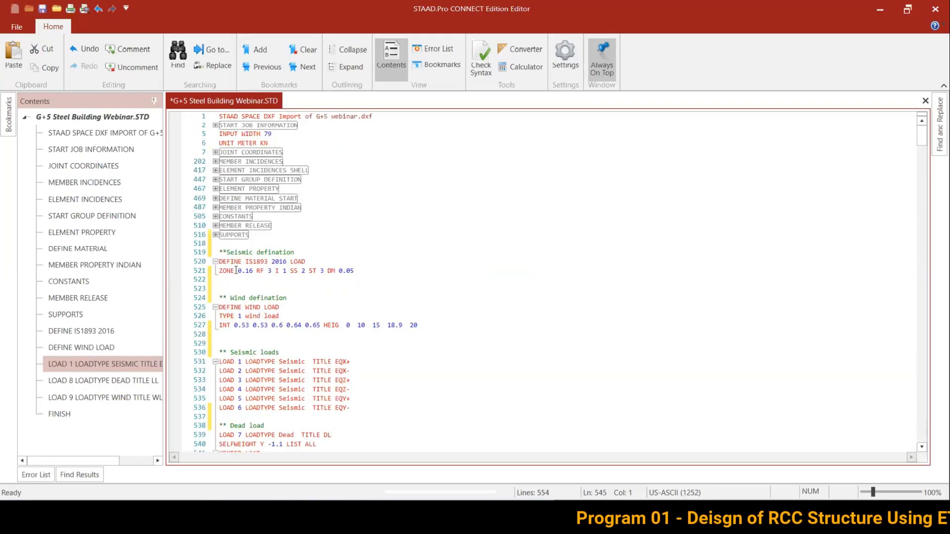
scroll(366, 329, "down", 5)
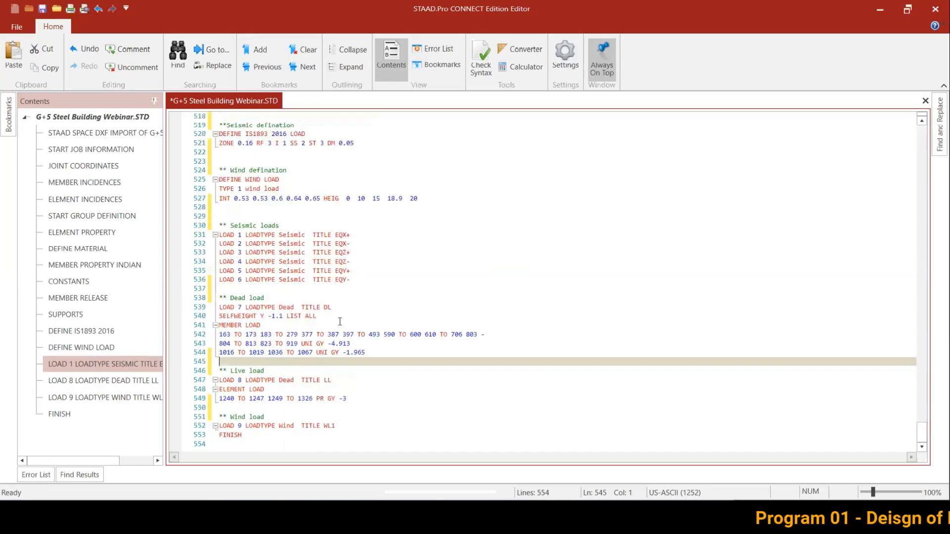
scroll(229, 250, "up", 5)
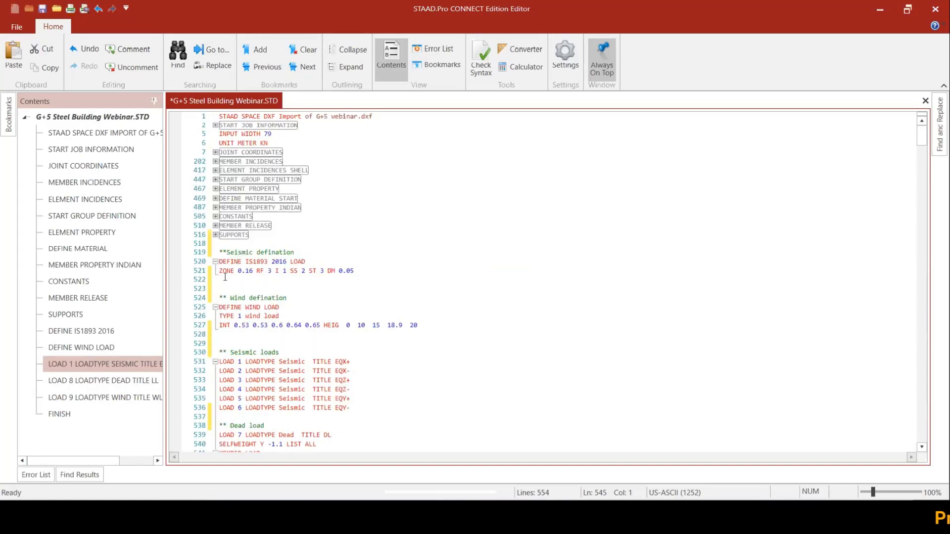
left_click(224, 272)
left_click(226, 279)
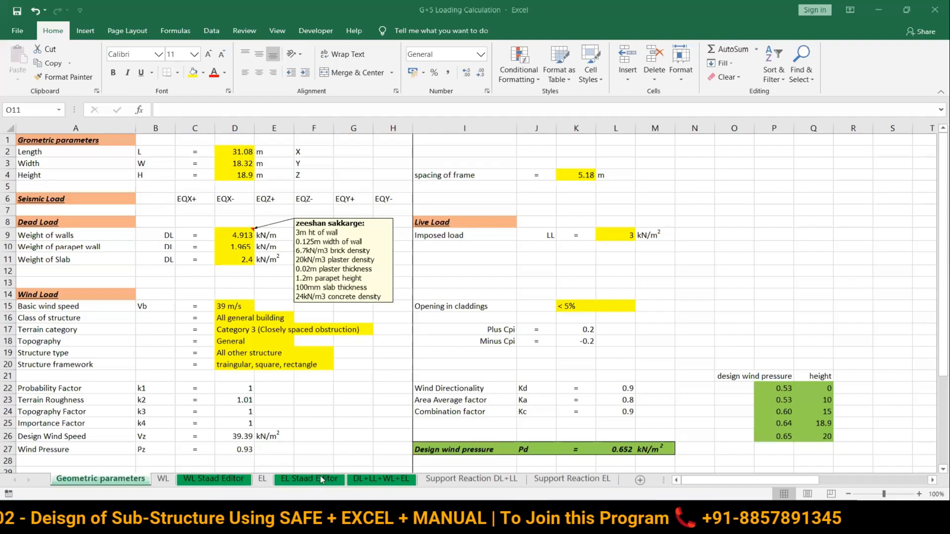
Step: In Excel's G+5 Loading Calculation workbook, copy the complete LOAD 1 to LOAD 6 seismic block (B16:B39) from the EL Staad Editor sheet
left_click(283, 481)
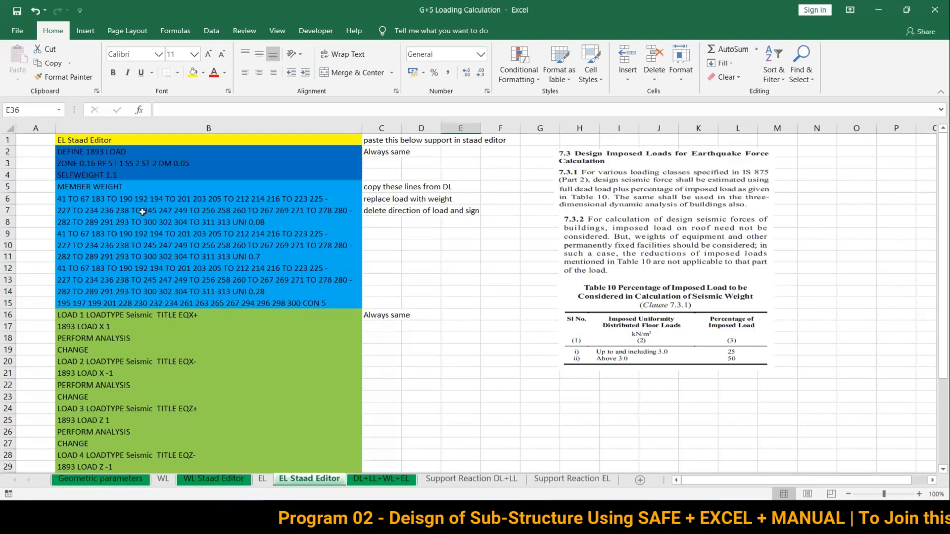
left_click_drag(102, 149, 106, 303)
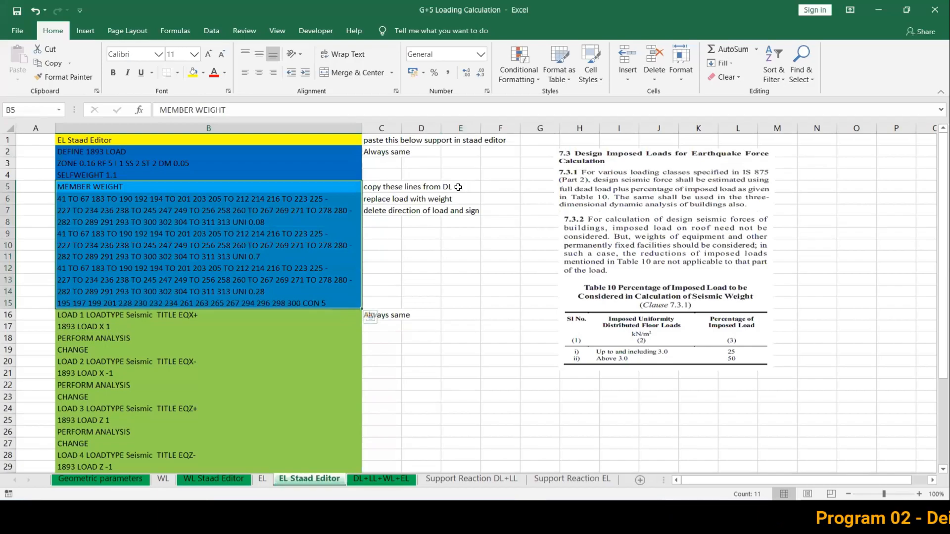
left_click(424, 281)
left_click_drag(125, 316, 124, 455)
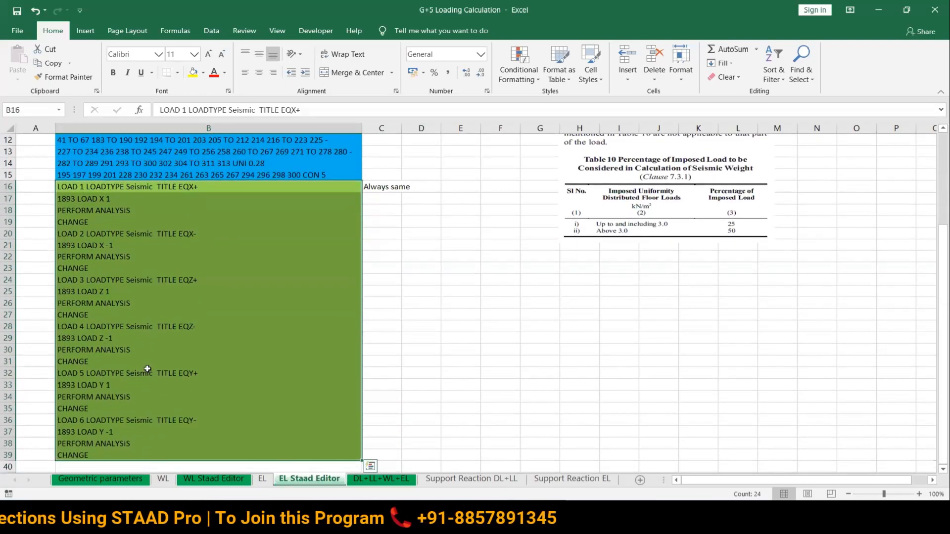
key("ctrl+c")
left_click(370, 466)
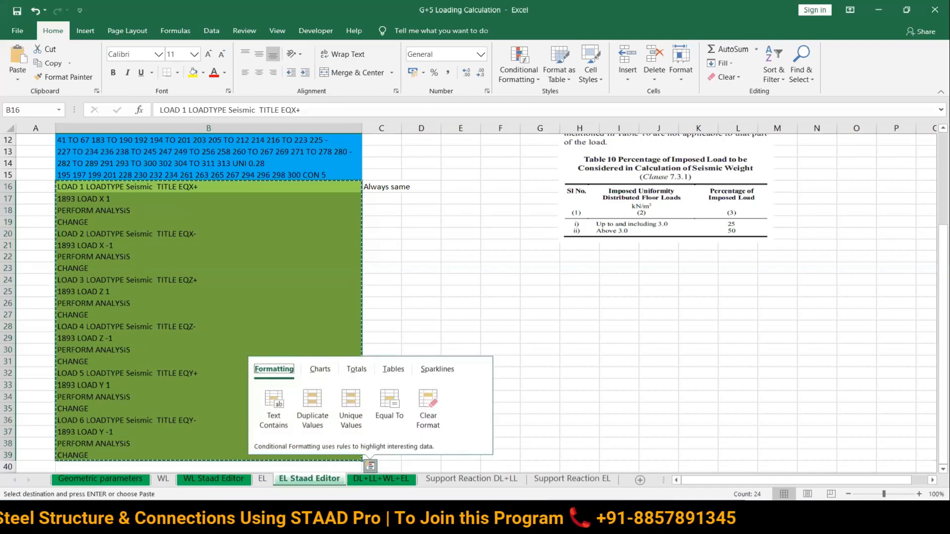
Step: Switch to the STAAD editor and replace the six seismic load title lines, LOAD 1 to LOAD 6, with the copied block
key("alt+Tab")
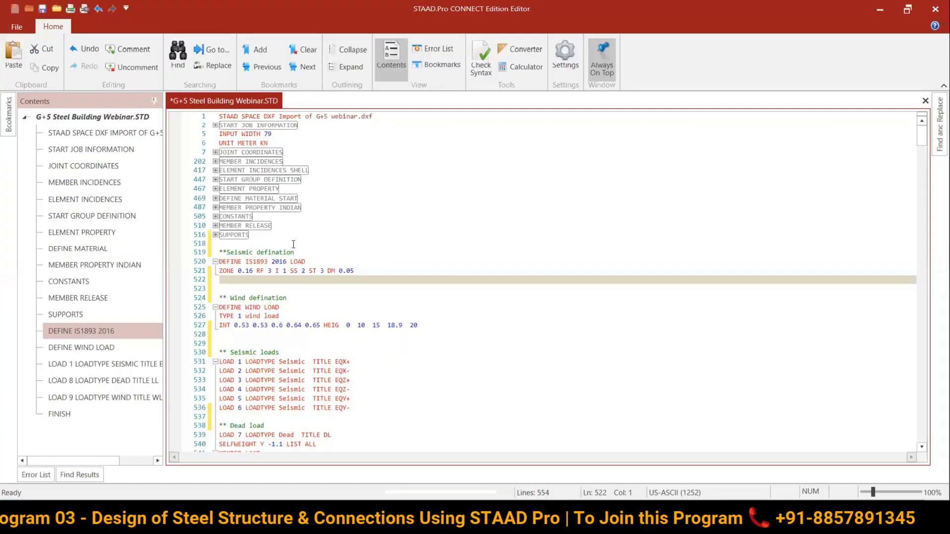
scroll(328, 299, "down", 5)
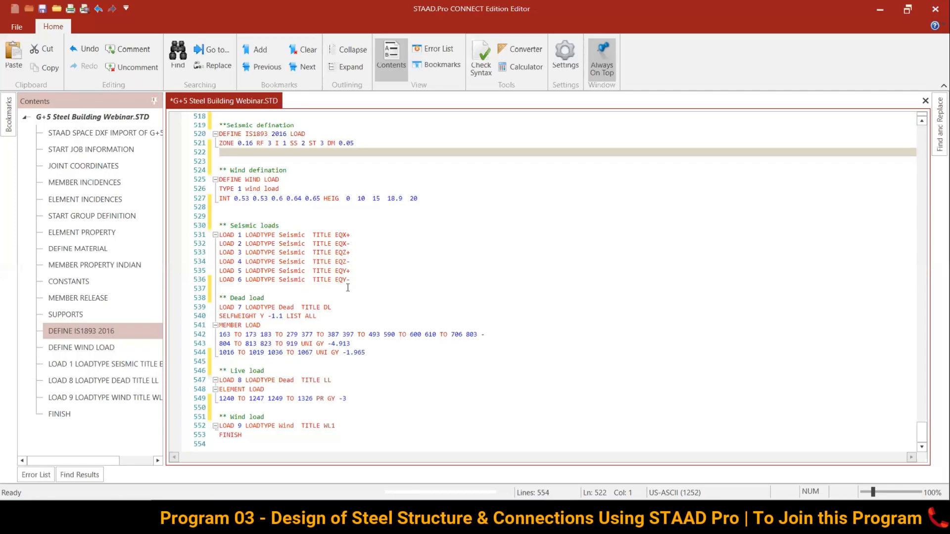
left_click_drag(351, 280, 217, 235)
key("ctrl+v")
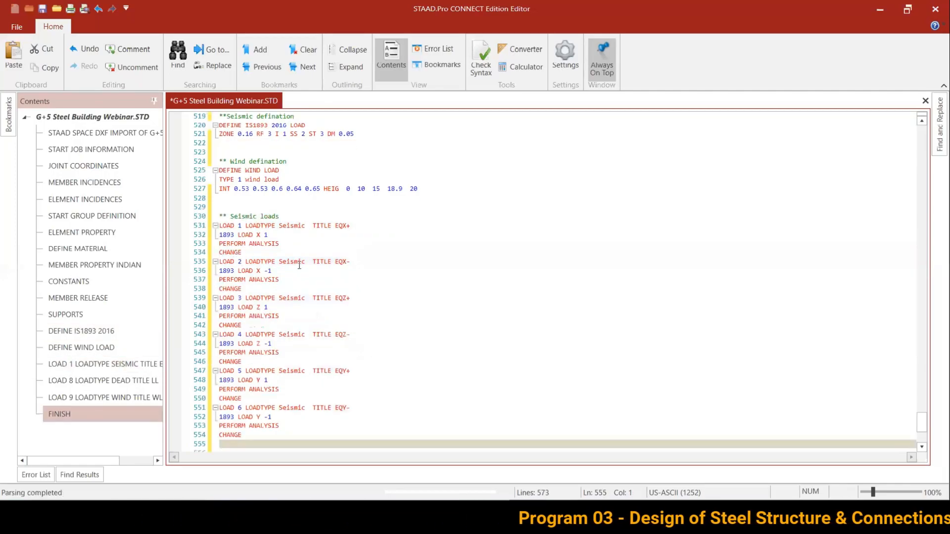
Step: Examine the pasted 1893 LOAD, PERFORM ANALYSIS and CHANGE lines of the seismic load cases and the sections around them
left_click(275, 238)
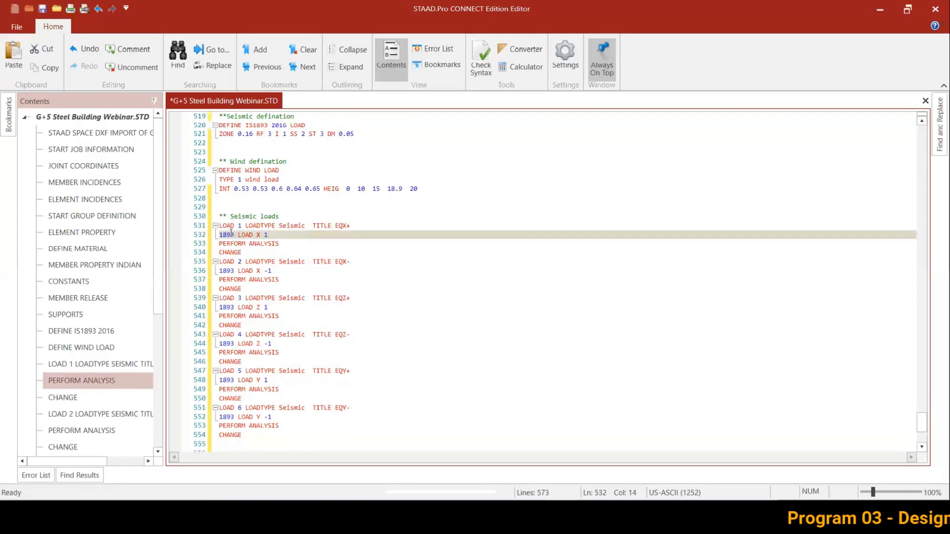
left_click(284, 246)
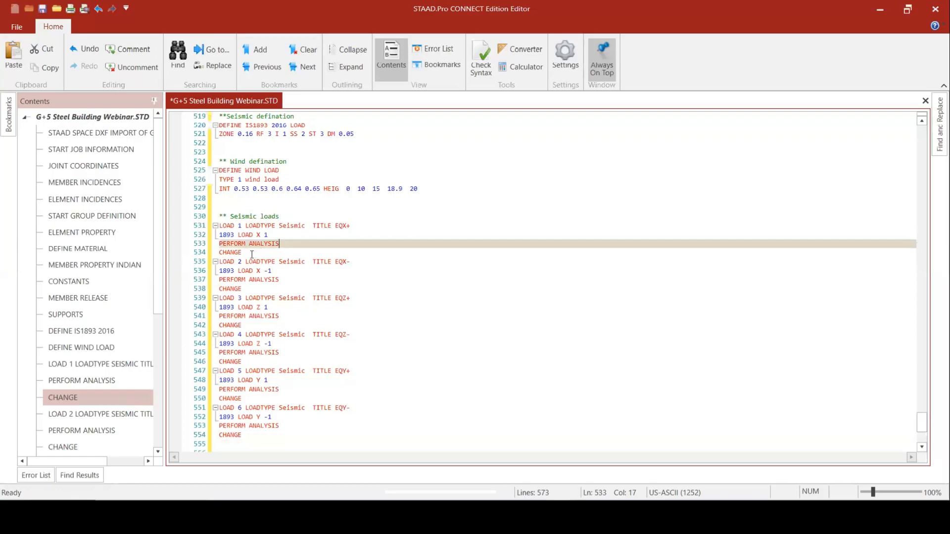
left_click(252, 254)
scroll(265, 284, "down", 5)
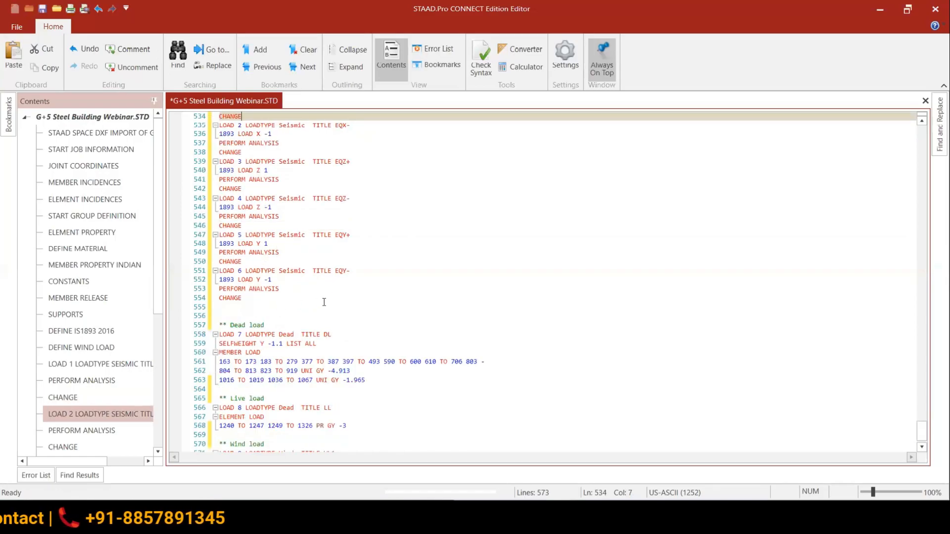
scroll(324, 301, "up", 10)
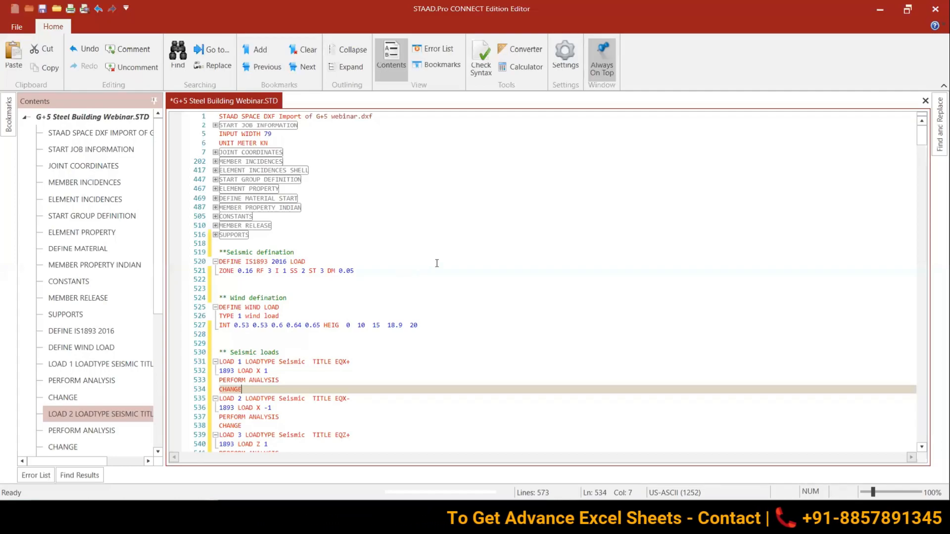
left_click(421, 261)
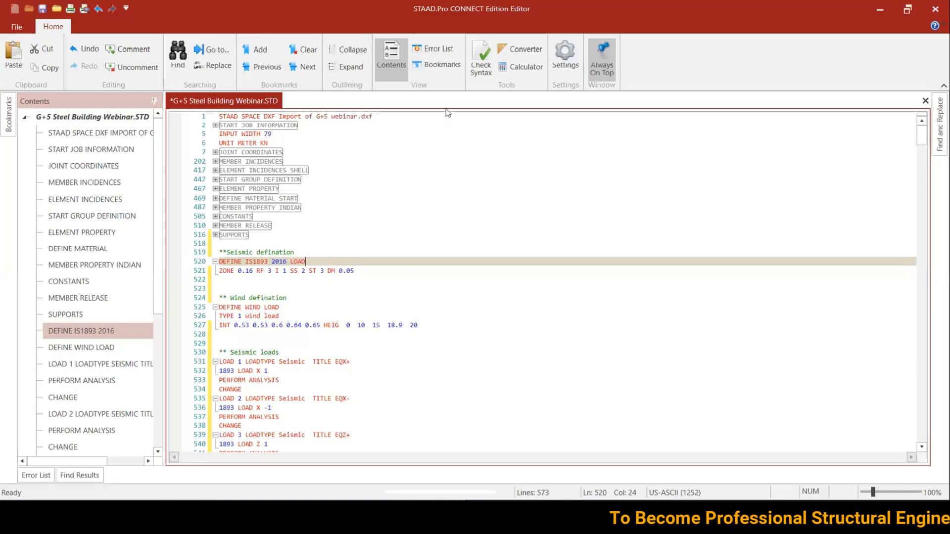
left_click(260, 392)
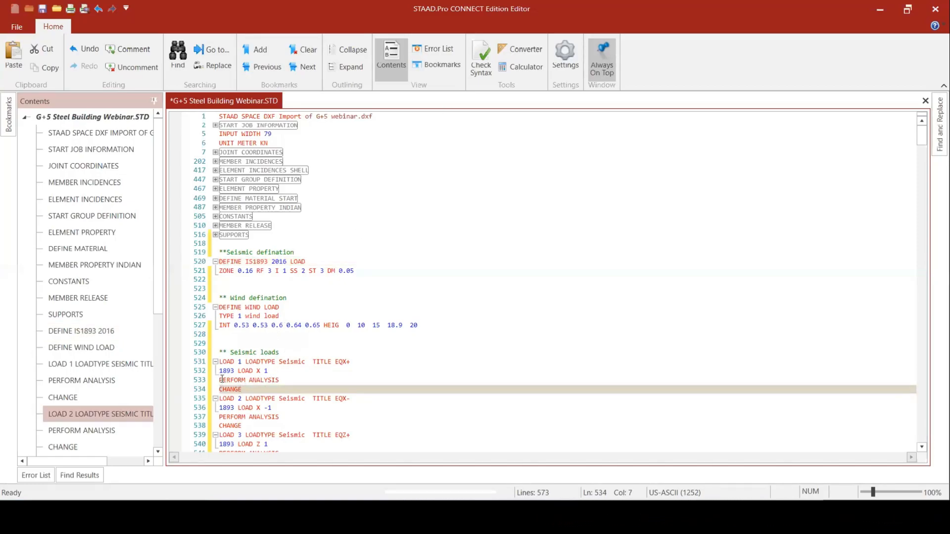
left_click(339, 302)
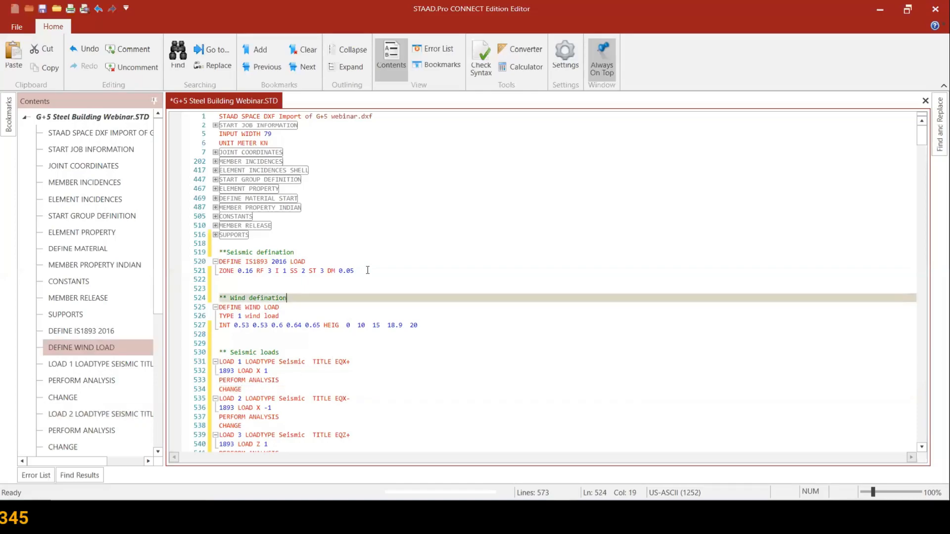
left_click(369, 271)
left_click(452, 236)
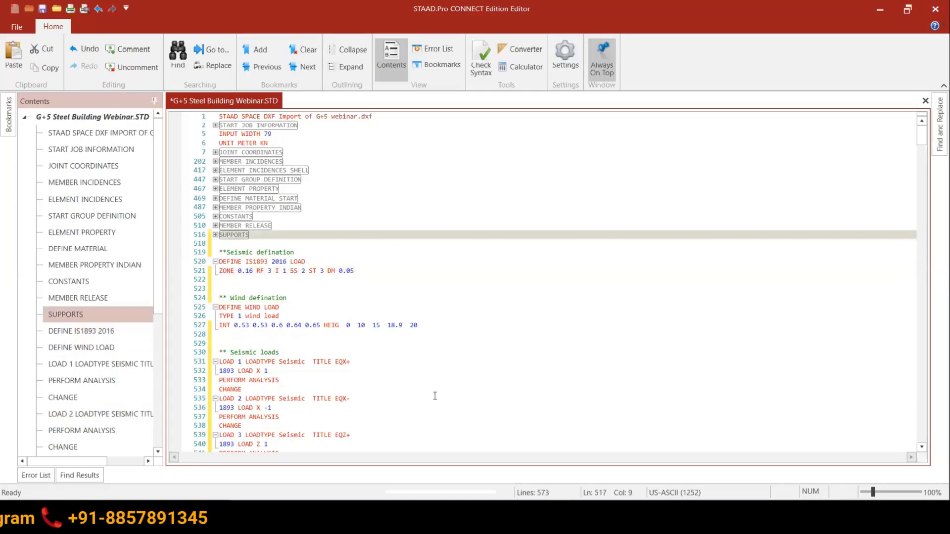
Step: Copy the LOAD 7 dead load lines from SELFWEIGHT Y -1.1 LIST ALL through UNI GY -1.965 and paste them below the seismic ZONE line
left_click(239, 279)
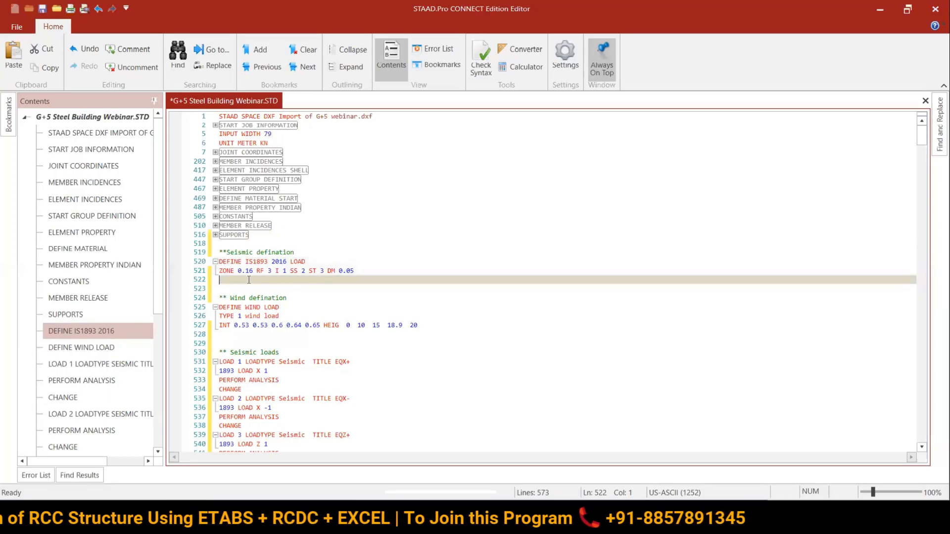
scroll(341, 394, "down", 5)
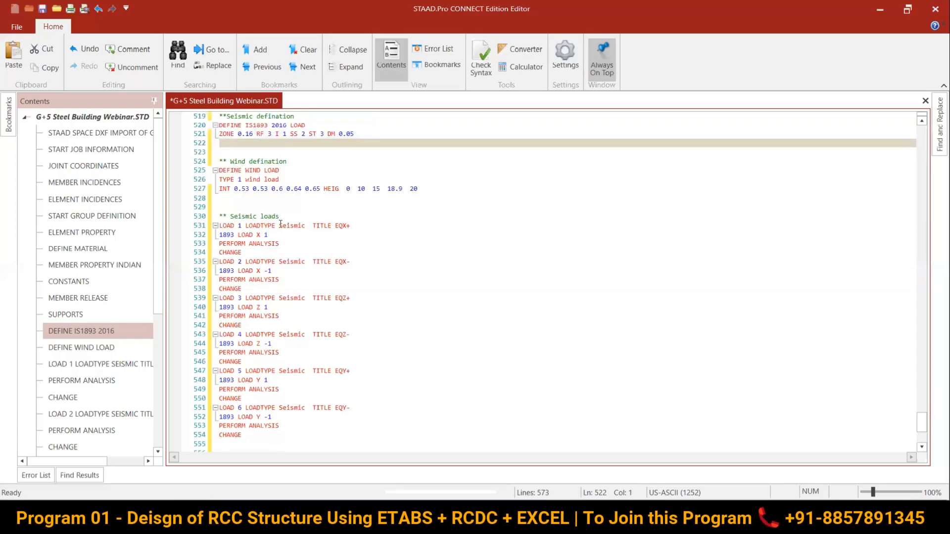
scroll(269, 377, "down", 5)
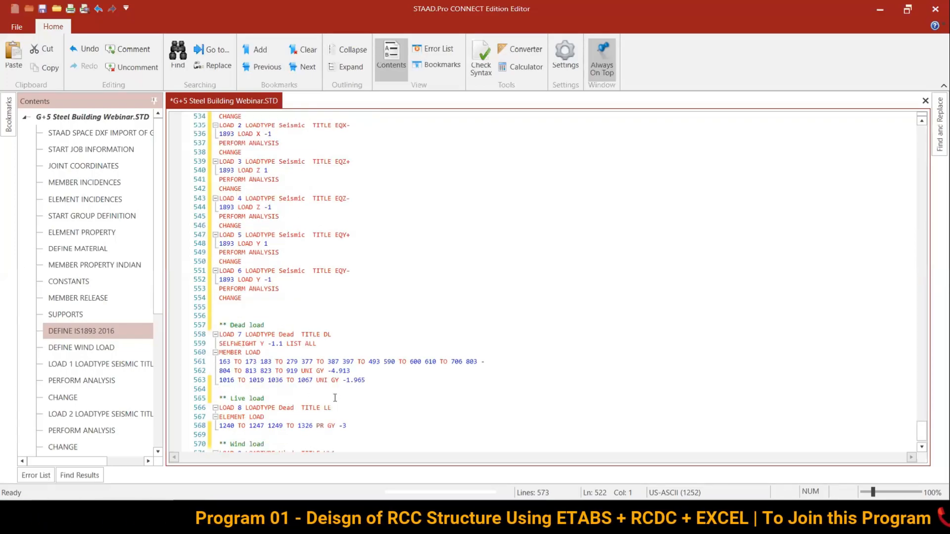
left_click_drag(365, 380, 220, 343)
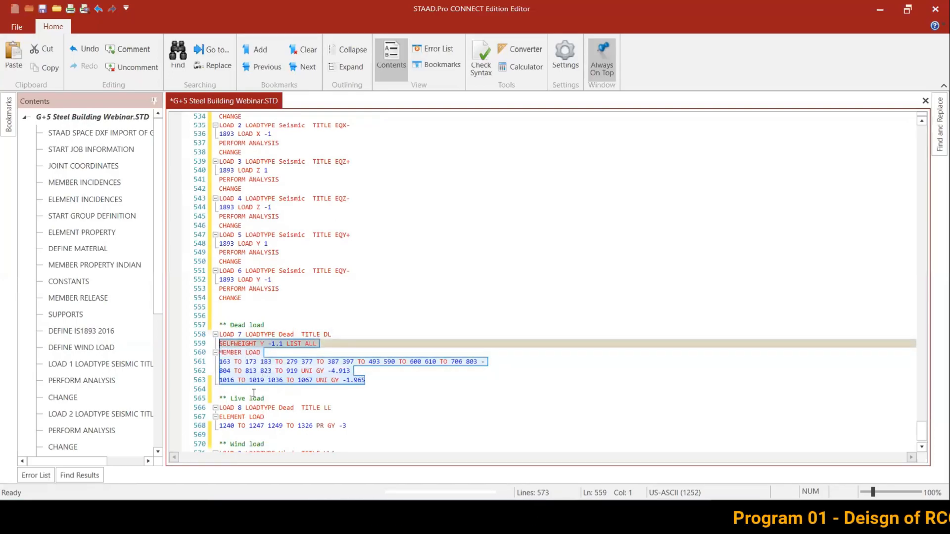
scroll(290, 275, "up", 5)
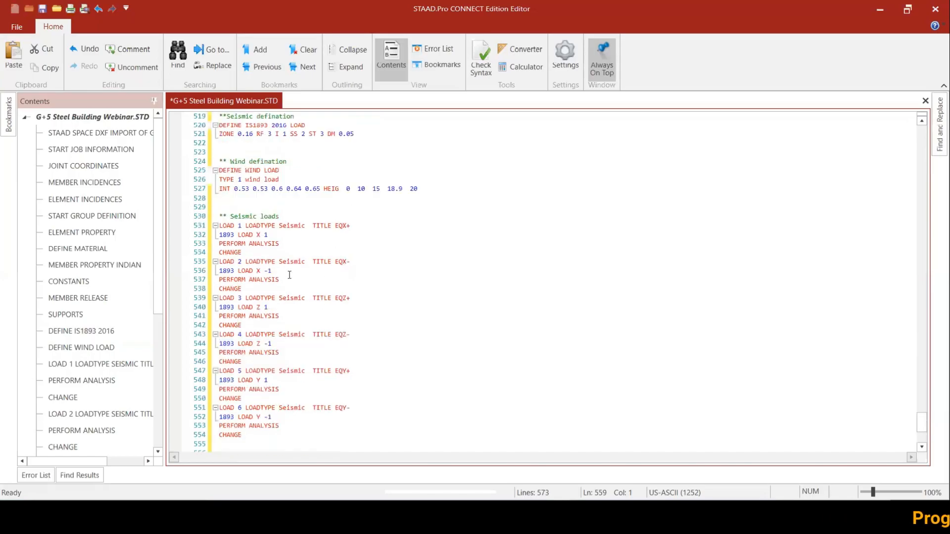
scroll(262, 281, "up", 5)
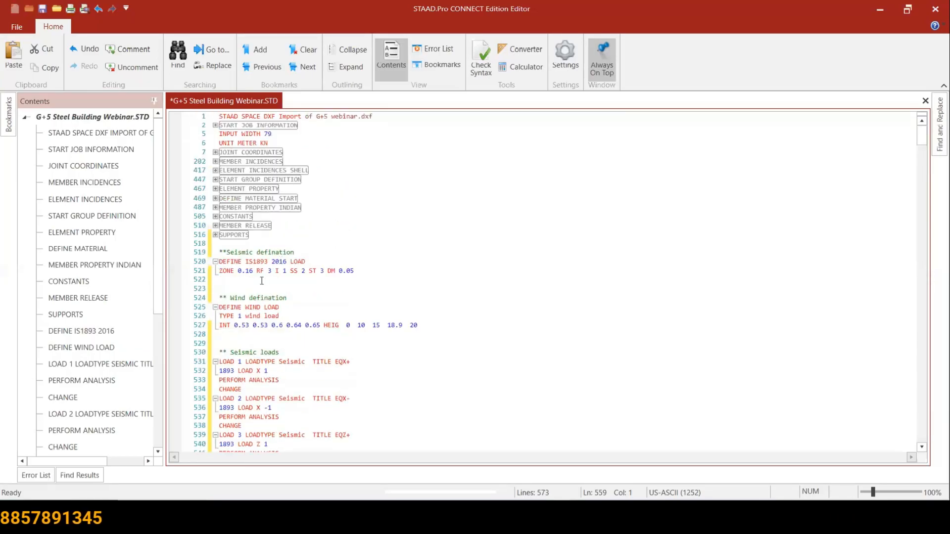
left_click(234, 271)
left_click(241, 279)
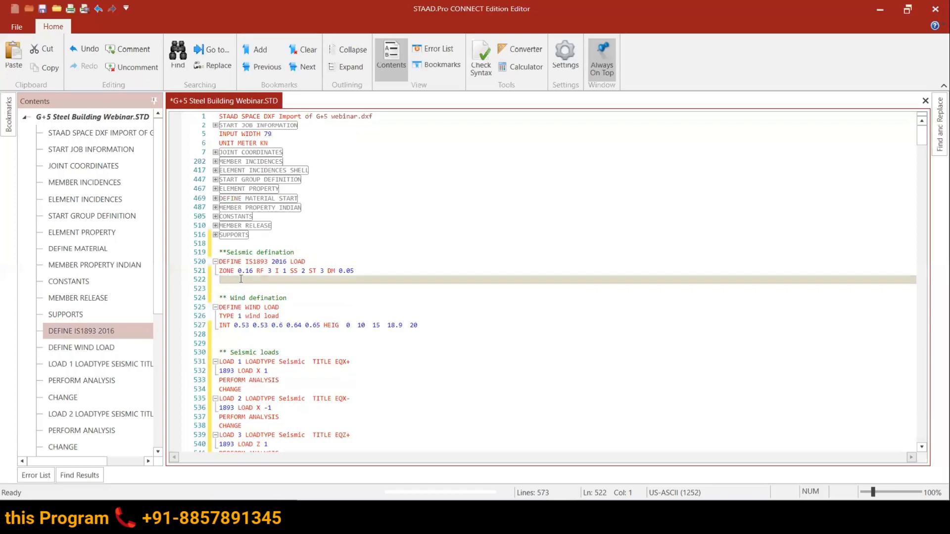
type("SELFWEIGHT Y -1.1 LIST ALL MEMBER LOAD 163 TO 173 183 TO 279 377 TO 387 397 TO 493 590 TO 600 610 TO 706 803 - 804 TO 813 823 TO 919 UNI GY -4.913 1016 TO 1019 1036 TO 1067 UNI GY -1.965")
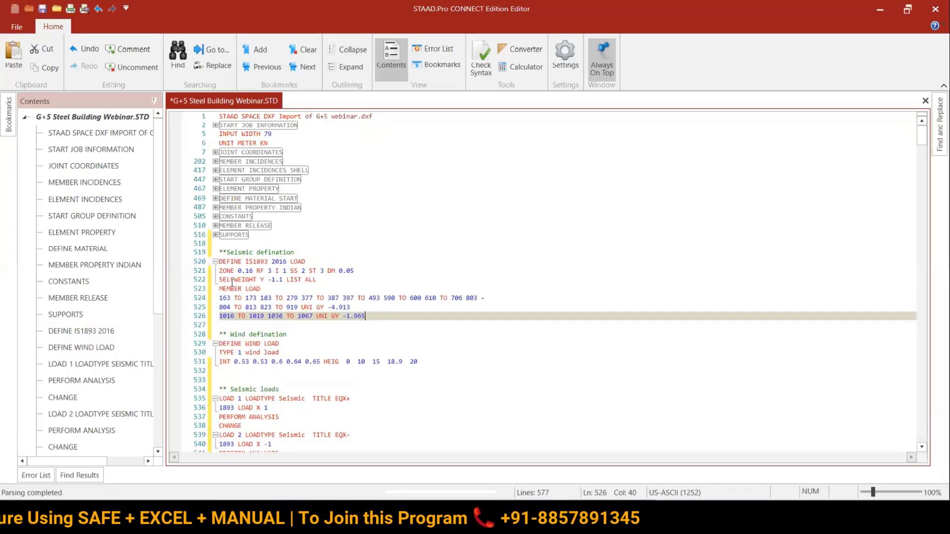
Step: Insert a blank line and the comment "** dead load considered for seismic" between the ZONE line and the pasted SELFWEIGHT line
left_click(354, 271)
key("Return")
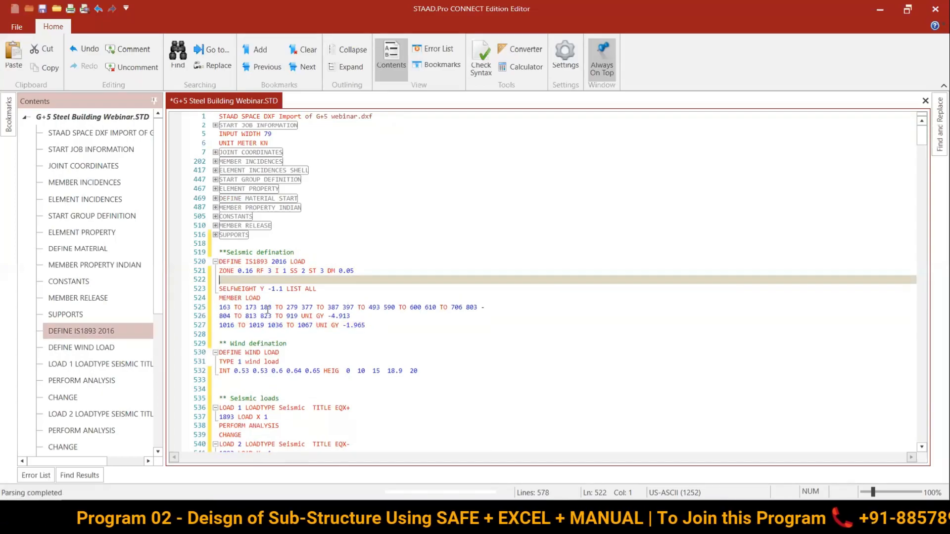
key("Return")
type("**")
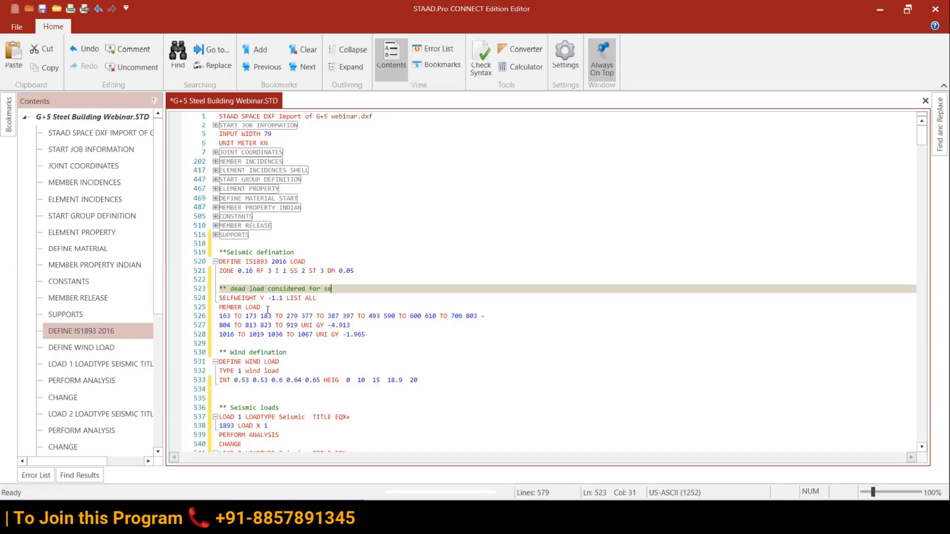
type("ism")
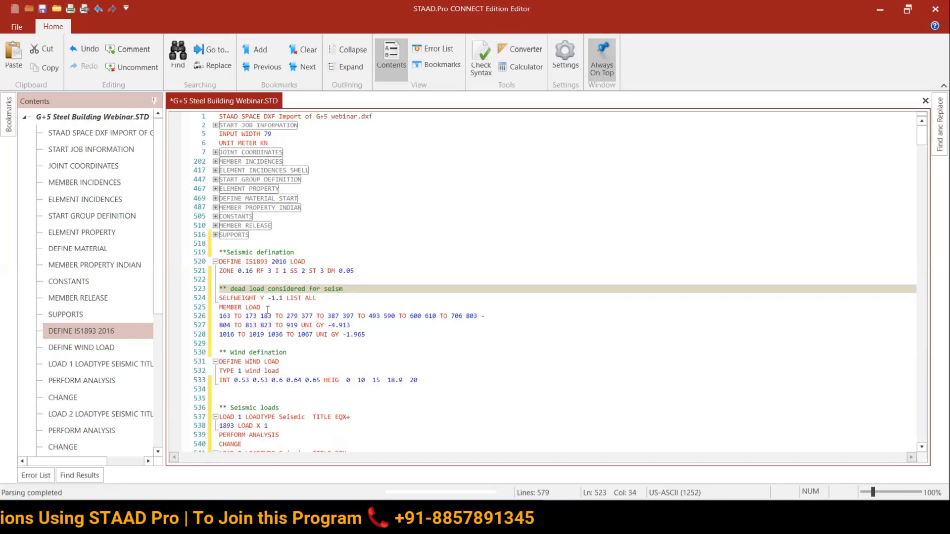
type("ic")
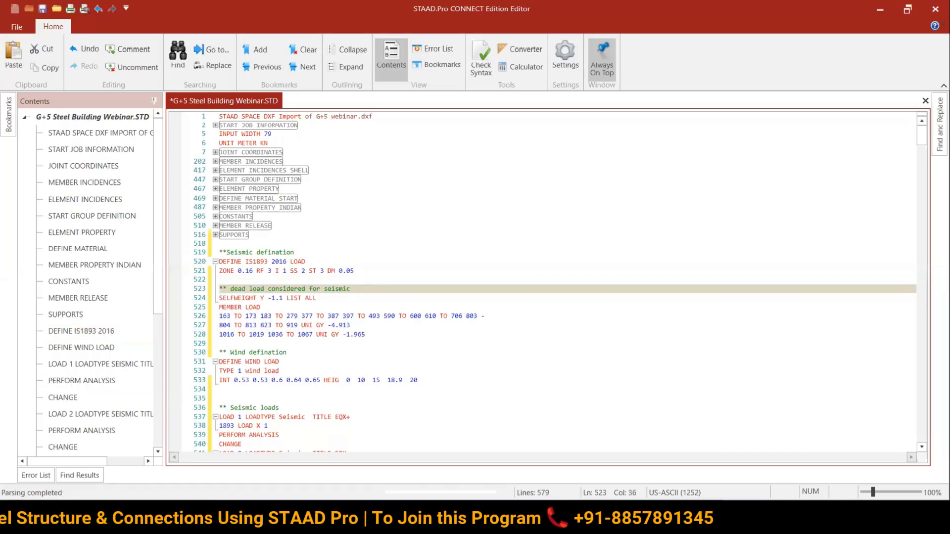
Step: In the seismic definition, change the self-weight line to SELFWEIGHT 1.1 LIST ALL and the MEMBER LOAD heading to MEMBER weight
left_click(700, 326)
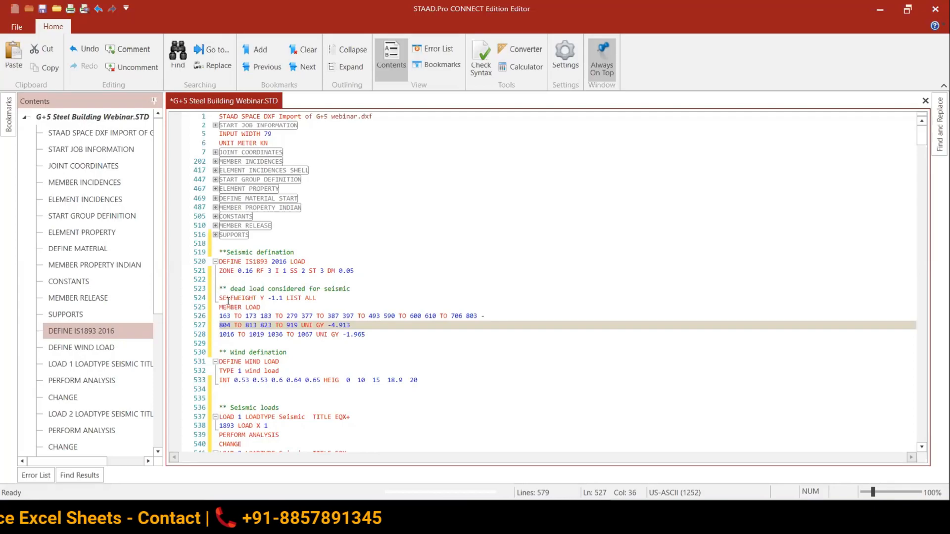
left_click(272, 298)
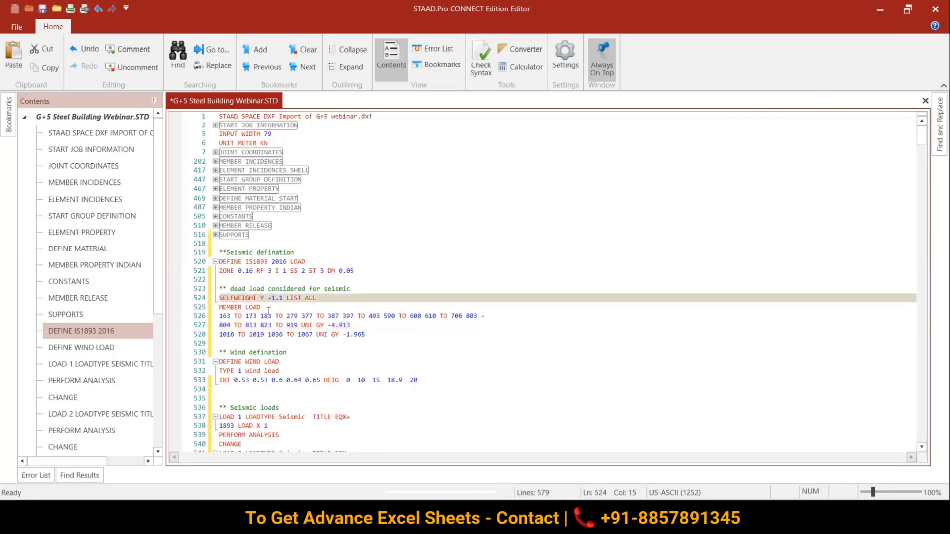
key("BackSpace")
key("BackSpace")
key("BackSpace")
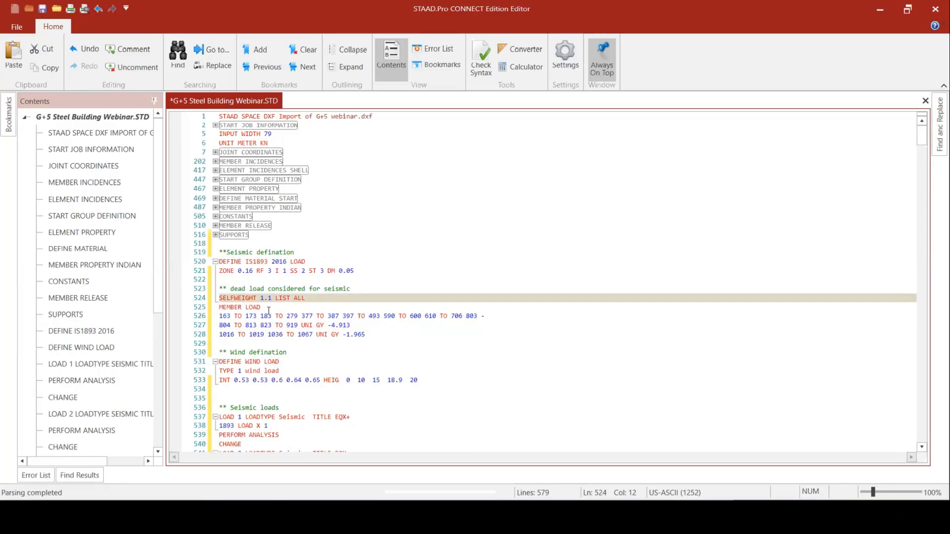
key("Down")
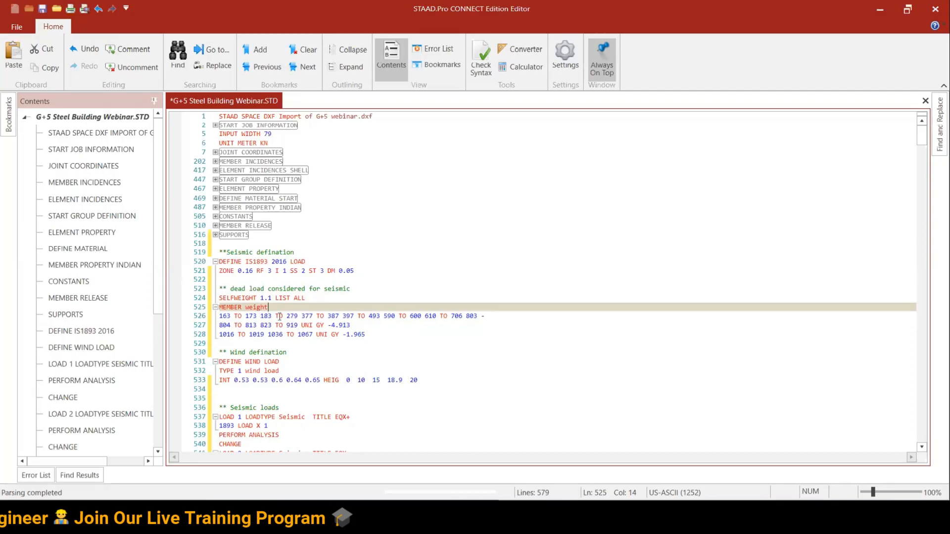
Step: Remove the GY direction and minus sign from both member weight entries so they read UNI 4.913 and UNI 1.965
left_click(329, 326)
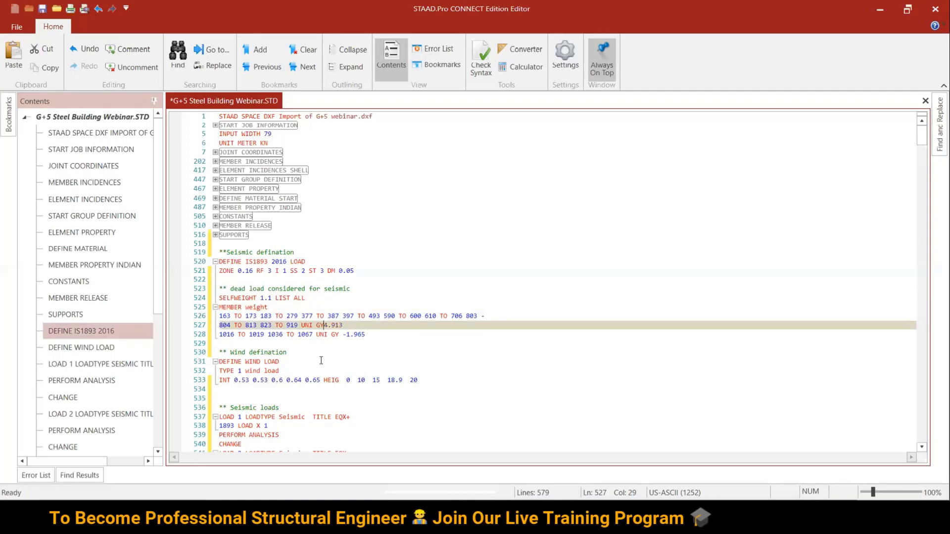
key("BackSpace")
key("BackSpace")
key("BackSpace")
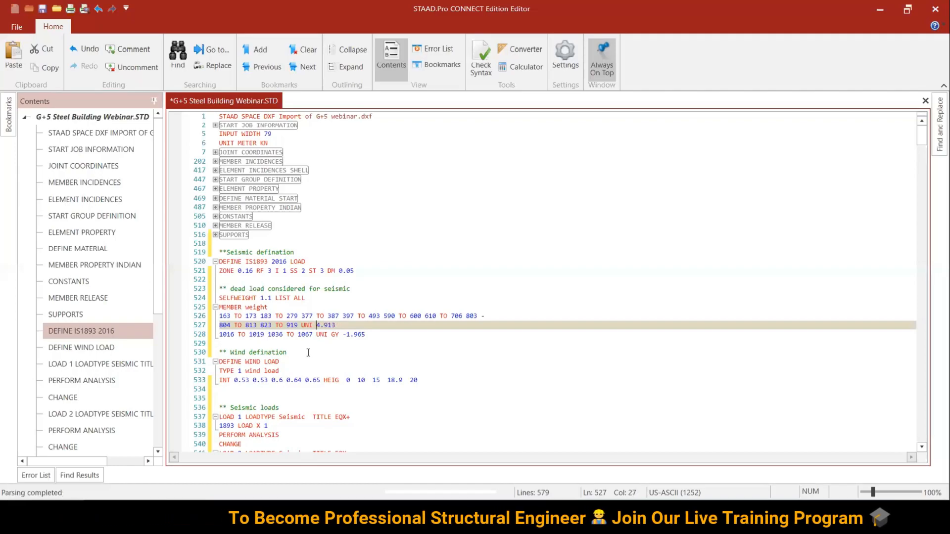
left_click_drag(342, 335, 347, 334)
key("BackSpace")
key("BackSpace")
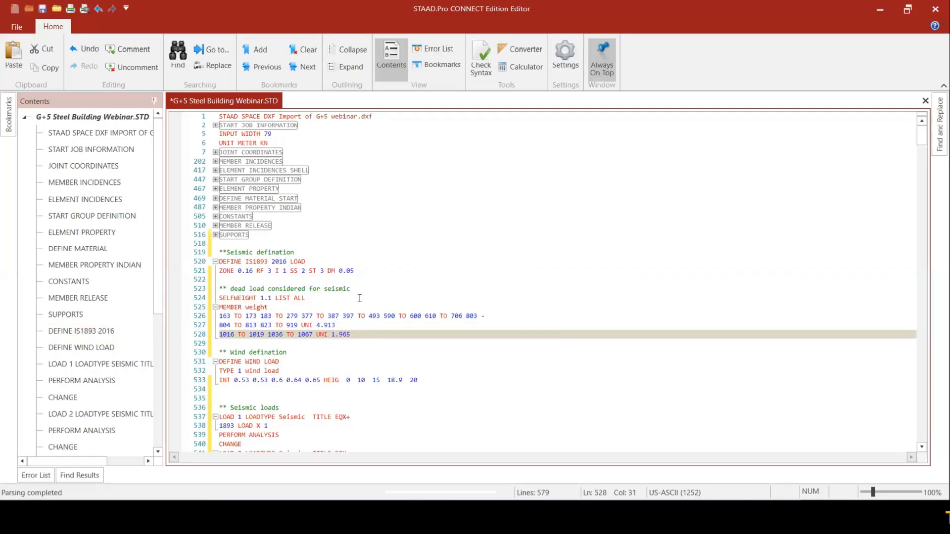
left_click(397, 297)
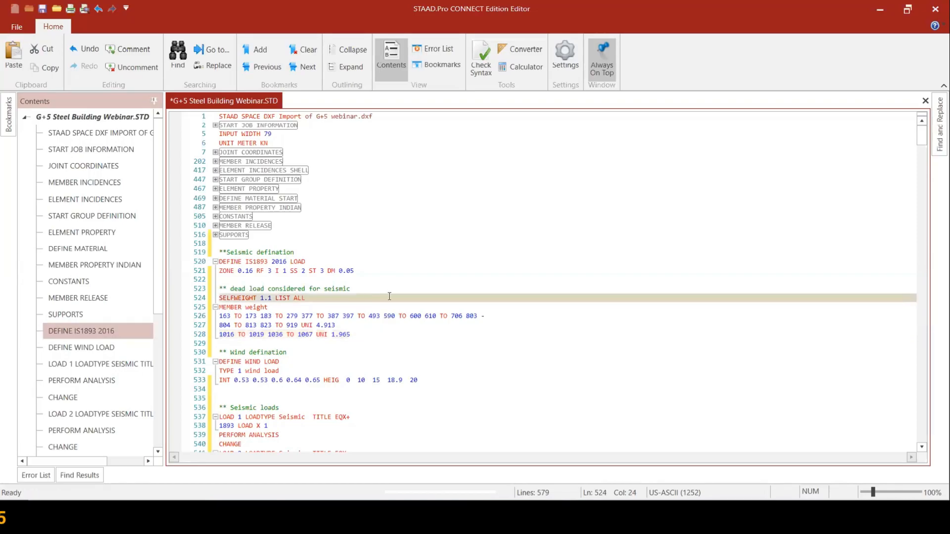
left_click(395, 334)
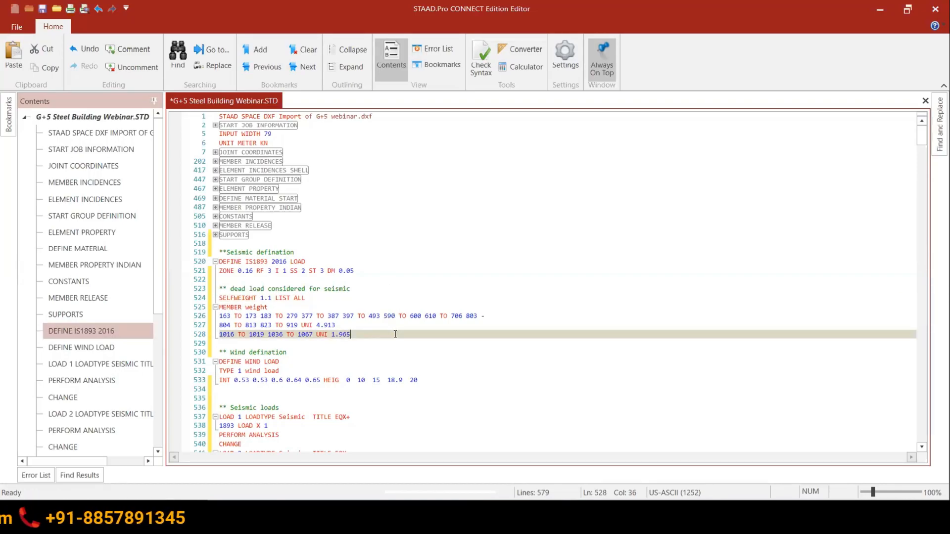
left_click(396, 298)
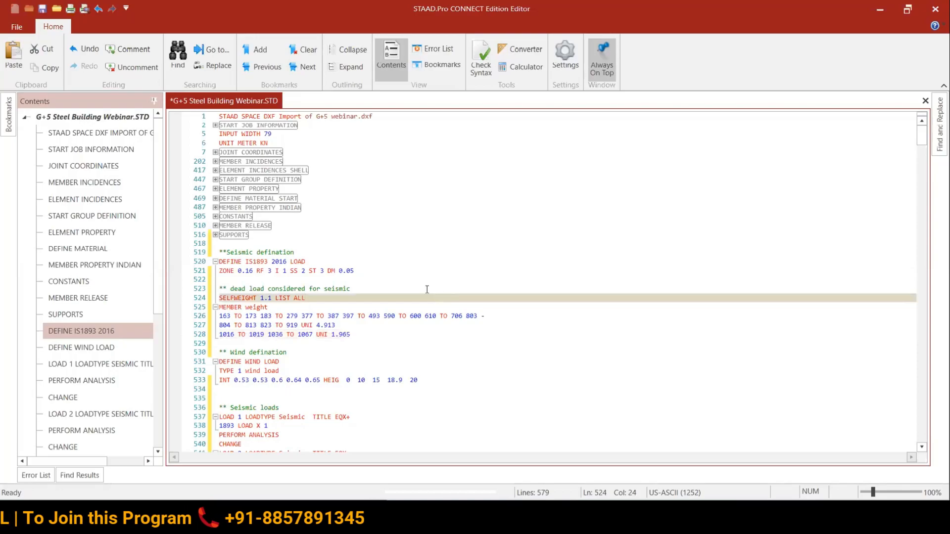
left_click(394, 280)
left_click(395, 267)
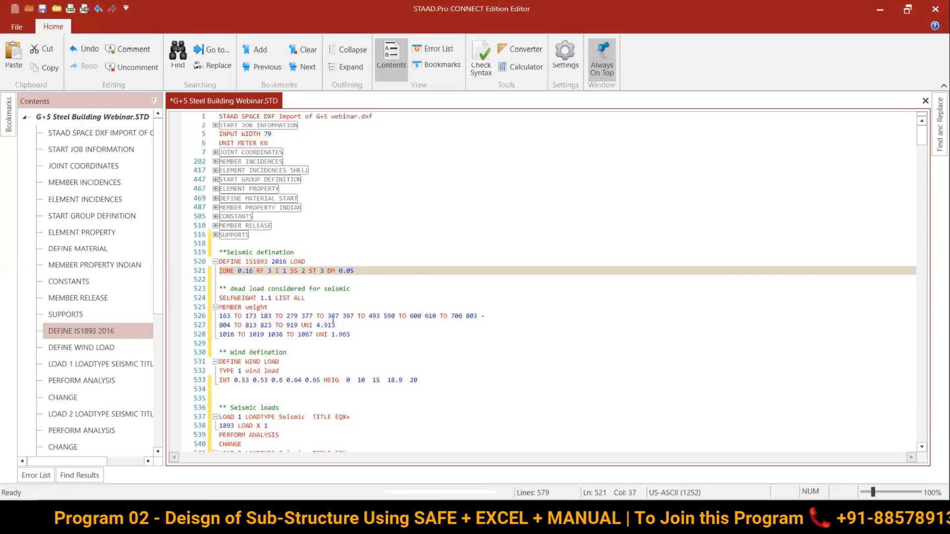
Step: Copy the ELEMENT LOAD heading and its 1240 TO 1247 1249 TO 1326 PR GY -3 line from live load case LOAD 8
scroll(363, 323, "down", 5)
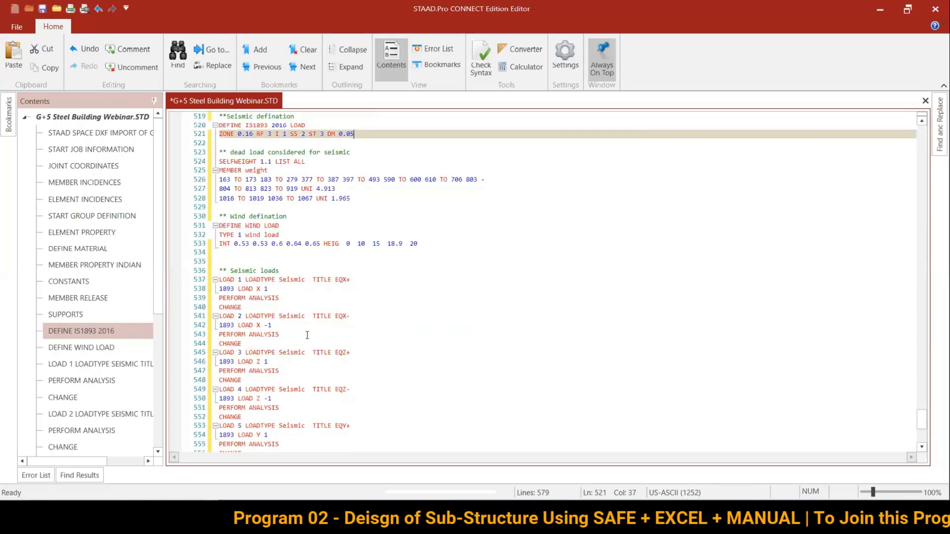
scroll(299, 277, "down", 8)
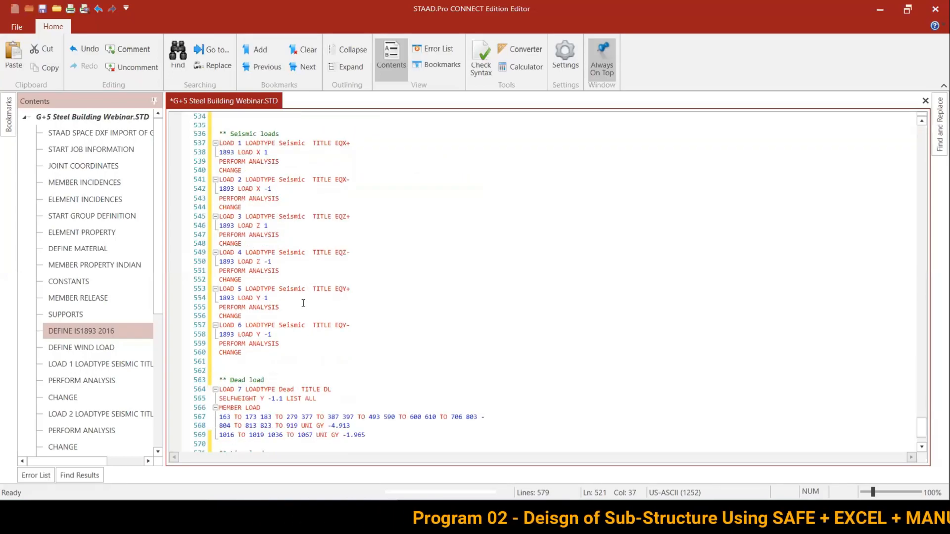
left_click_drag(352, 399, 222, 391)
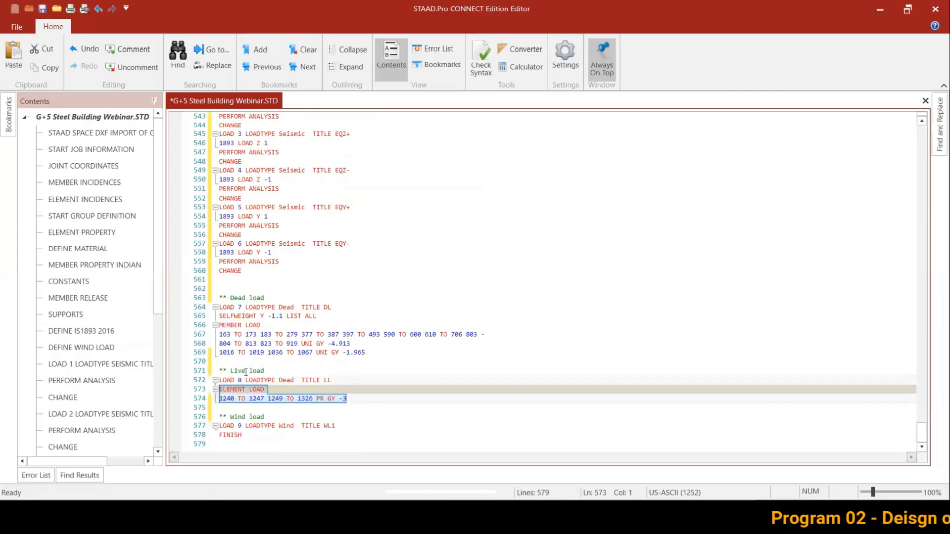
Step: Below the seismic member weights, add the comment "** 20% live load considered for seismic" and paste the copied ELEMENT LOAD lines under it
scroll(293, 327, "up", 5)
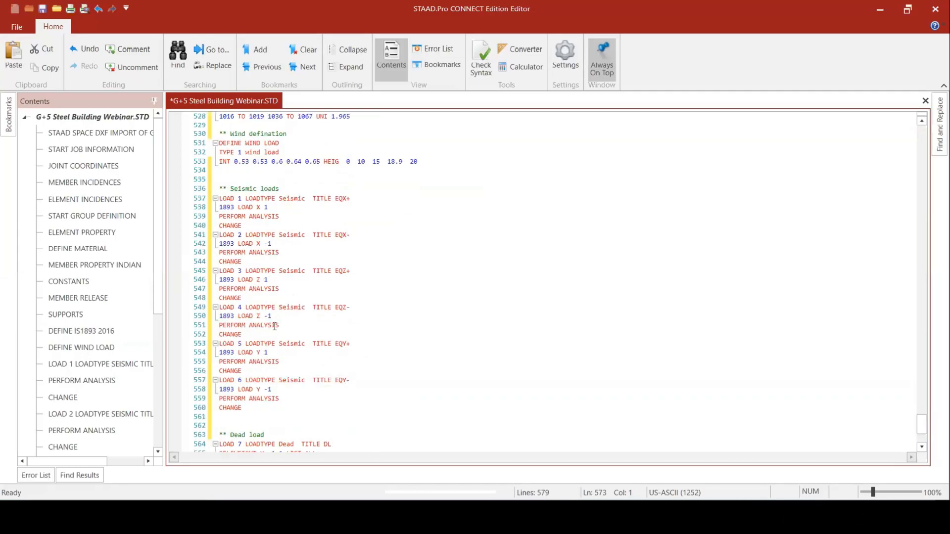
scroll(287, 310, "up", 5)
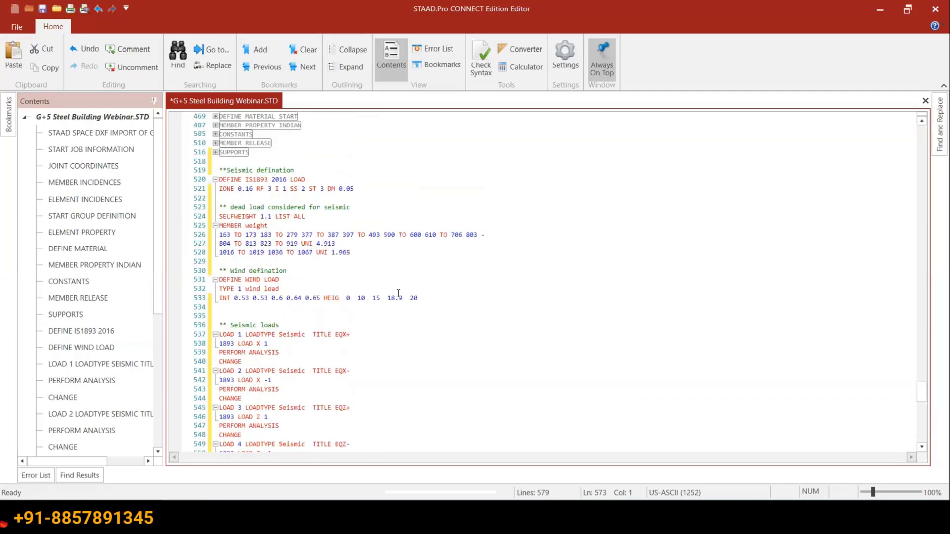
left_click(351, 253)
key("Return")
key("Return")
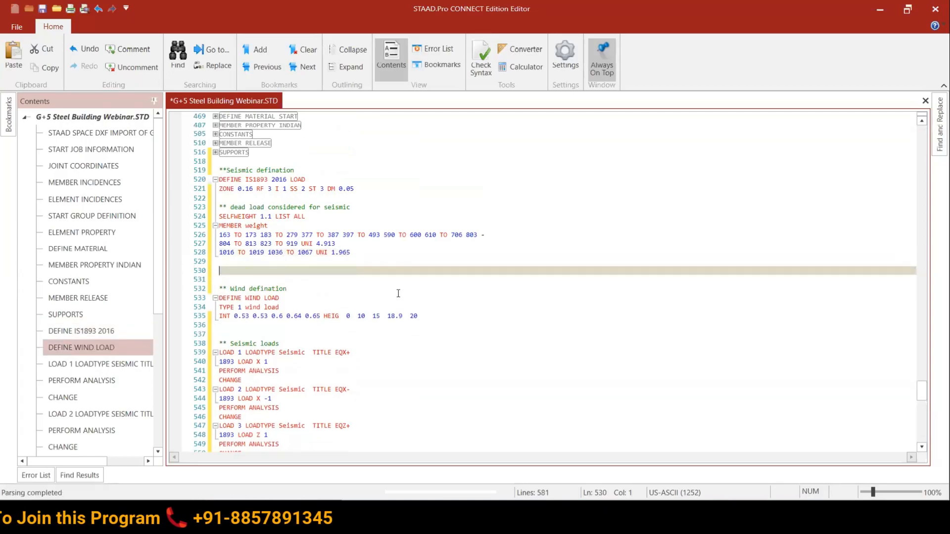
type("**")
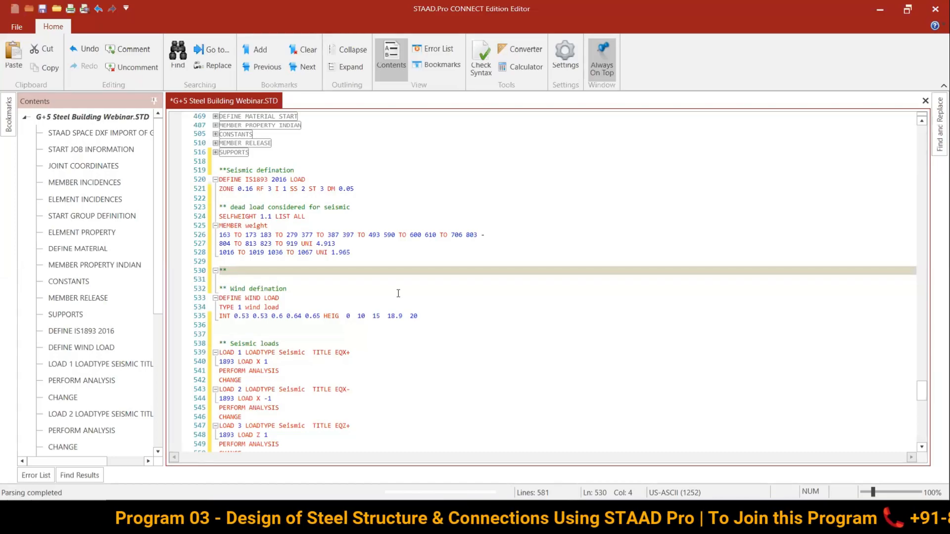
type("20% ")
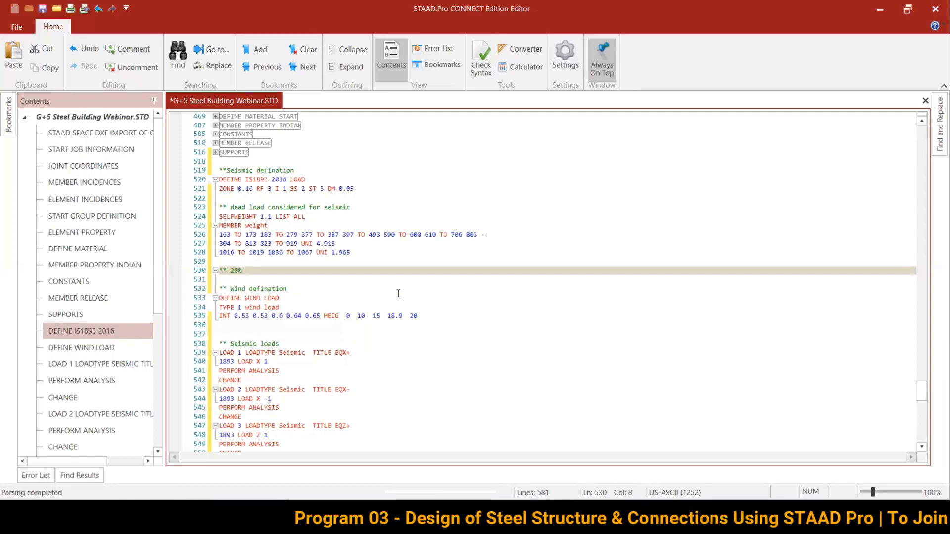
type("lie")
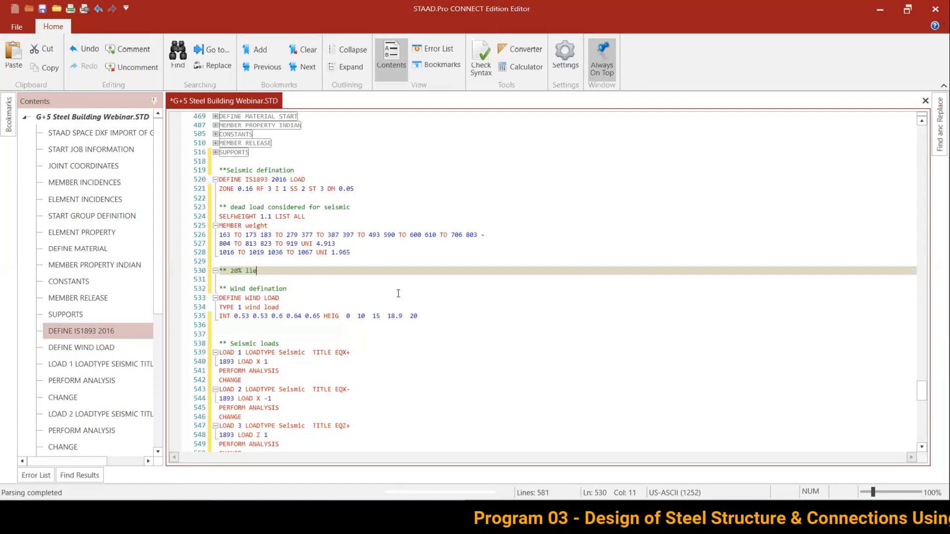
key("BackSpace")
type("ve load considered for seismic")
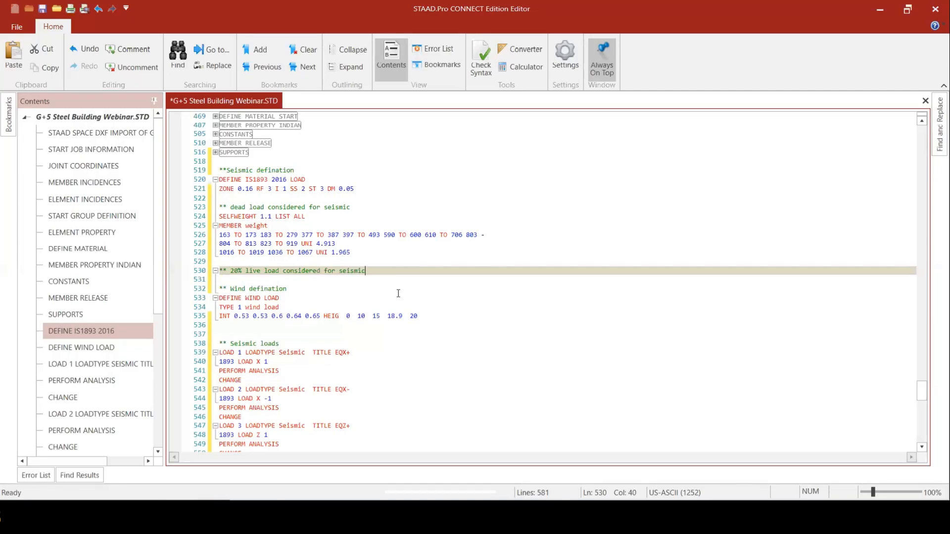
key("Return")
type("ELEMENT LOAD 1240 TO 1247 1249 TO 1326 PR GY -3")
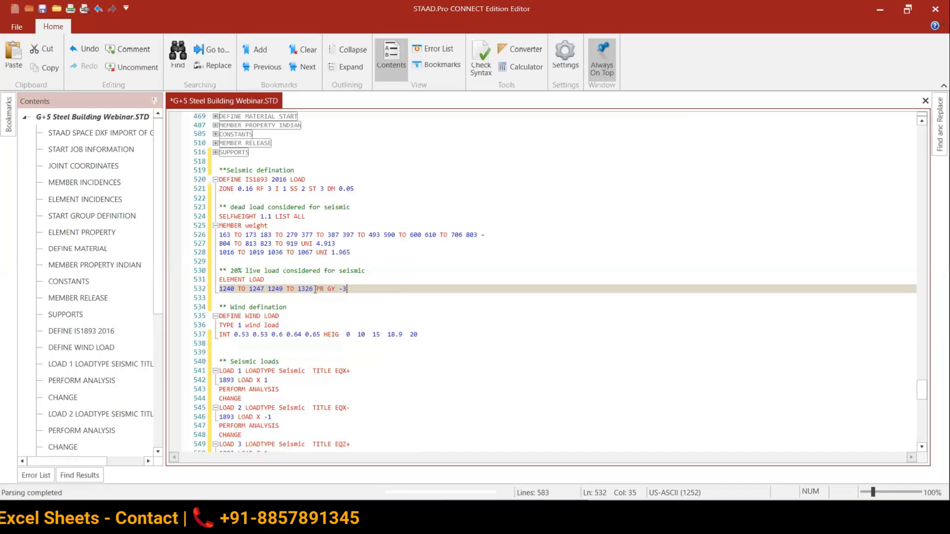
Step: Replace GY -3 with 0.75 in the pasted element line of the seismic definition and set the live load comment's percentage to 25%
key("BackSpace")
key("BackSpace")
key("BackSpace")
key("BackSpace")
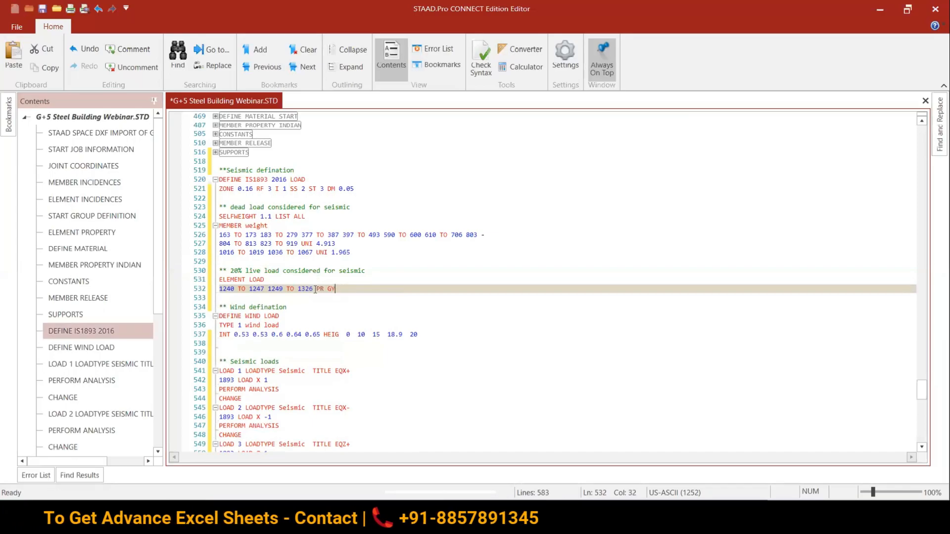
key("BackSpace")
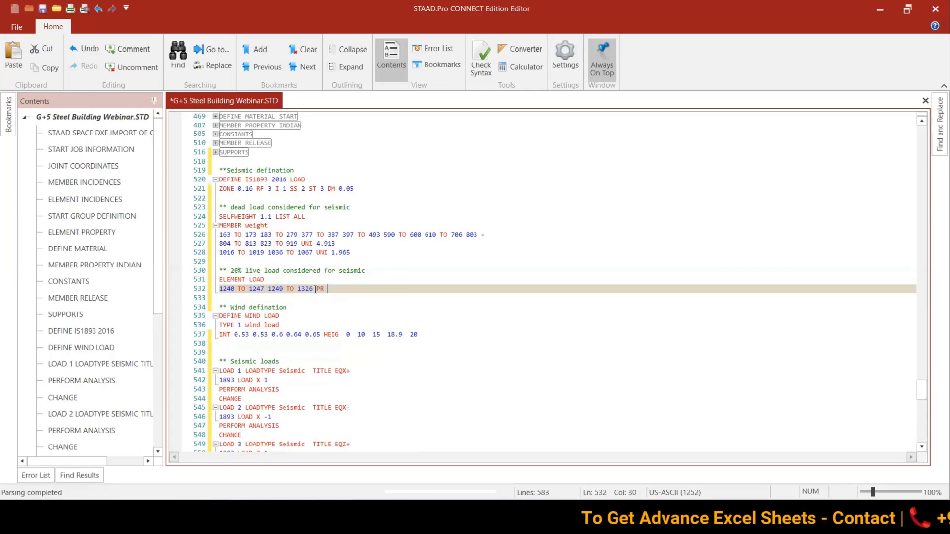
type("0.75")
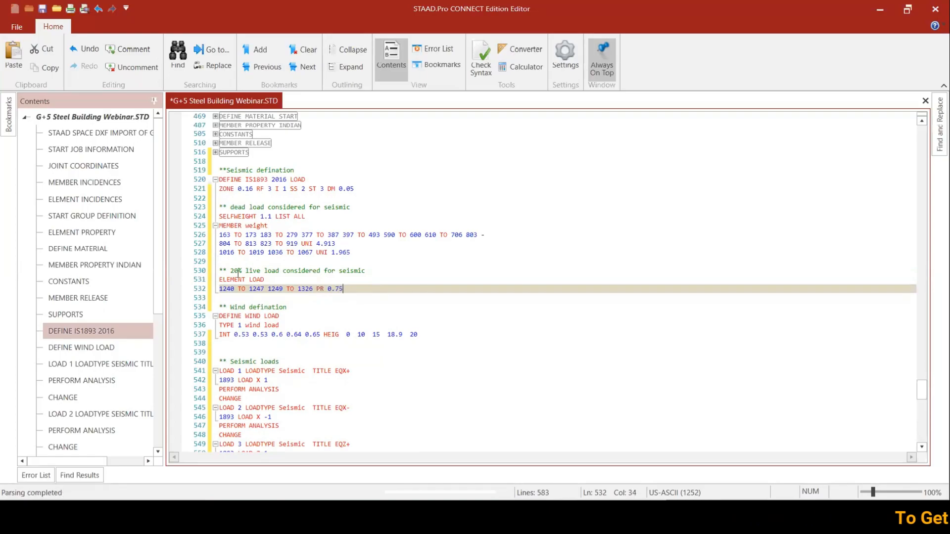
left_click(238, 271)
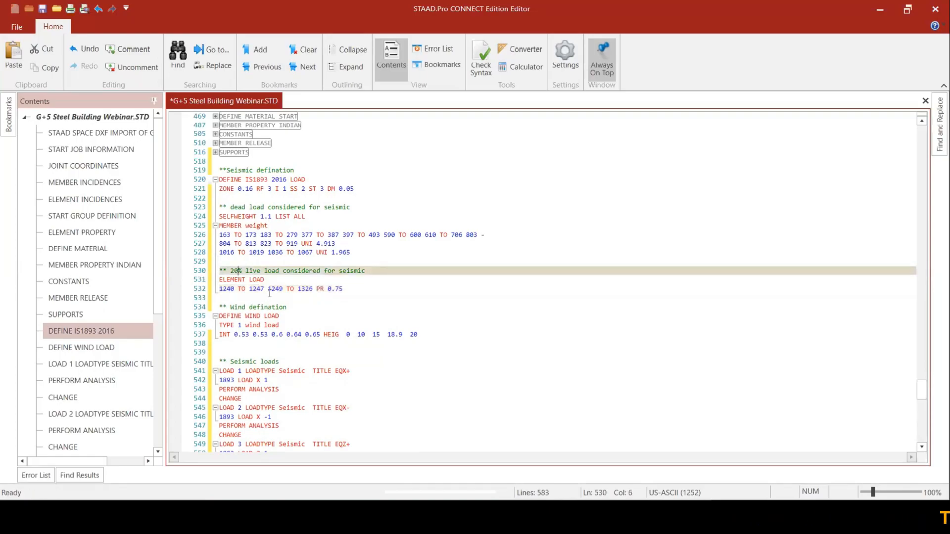
left_click(361, 295)
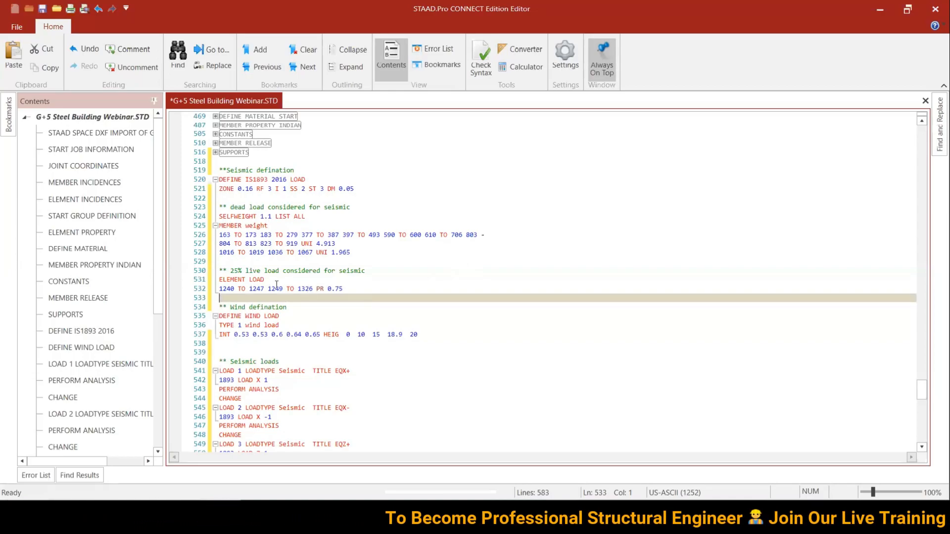
Step: Delete the blank lines directly above the dead load and 25% live load comments in the seismic definition
left_click(239, 199)
key("Delete")
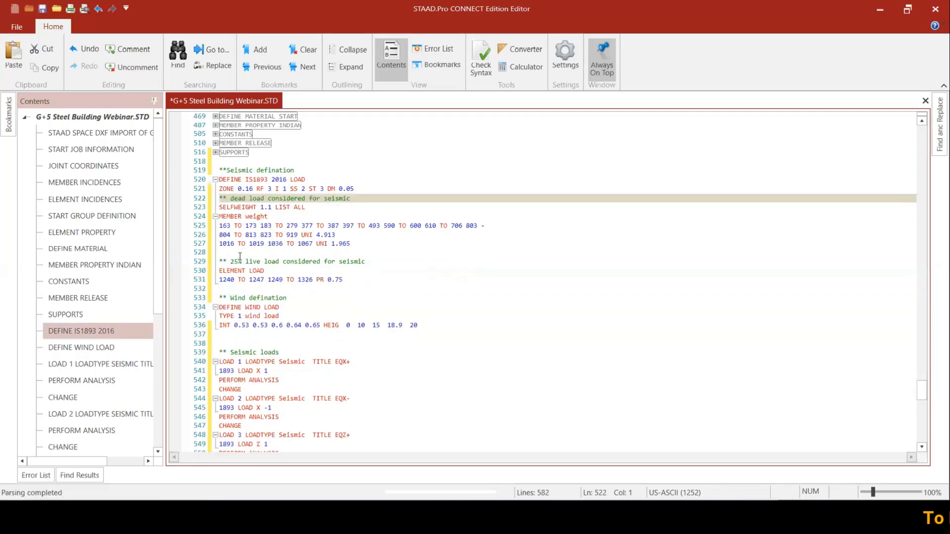
left_click(240, 254)
key("Delete")
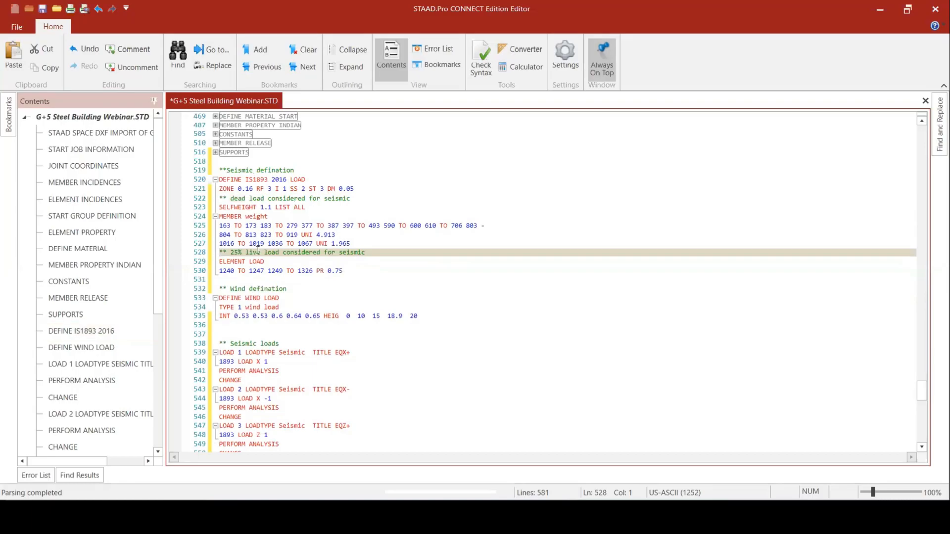
left_click(236, 279)
key("Return")
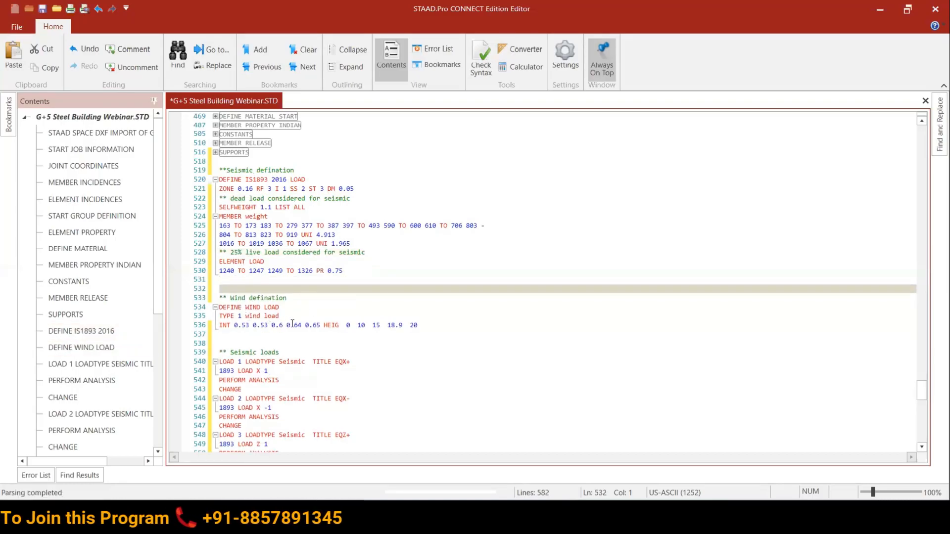
key("Delete")
left_click(260, 326)
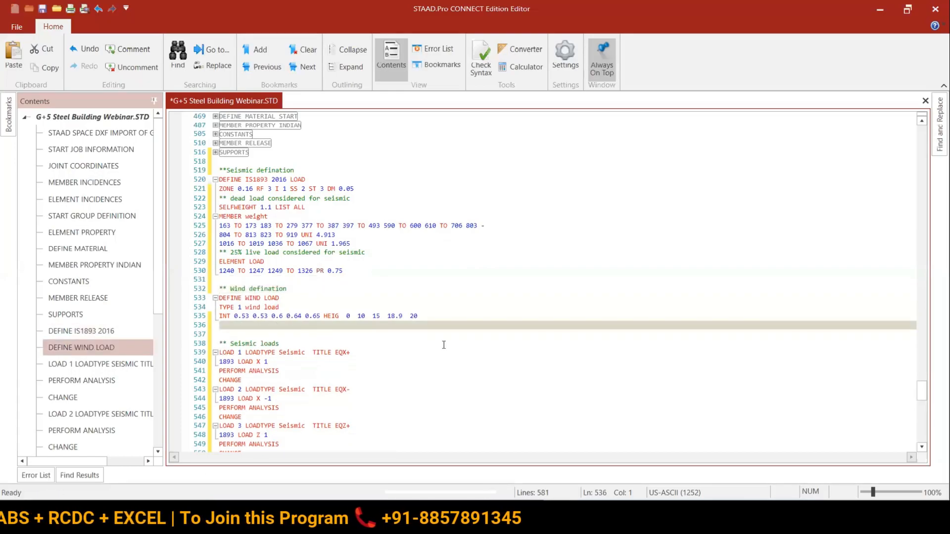
Step: Switch to the G+5 Loading Calculation workbook in Excel and copy the LOAD 9 to LOAD 16 wind commands in J1:J40 of WL Staad Editor
scroll(445, 346, "down", 5)
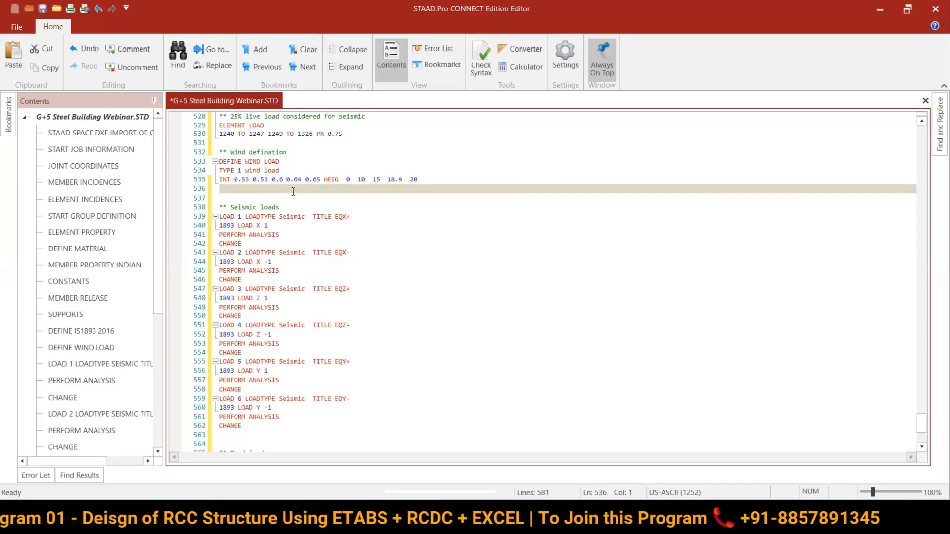
scroll(266, 407, "down", 5)
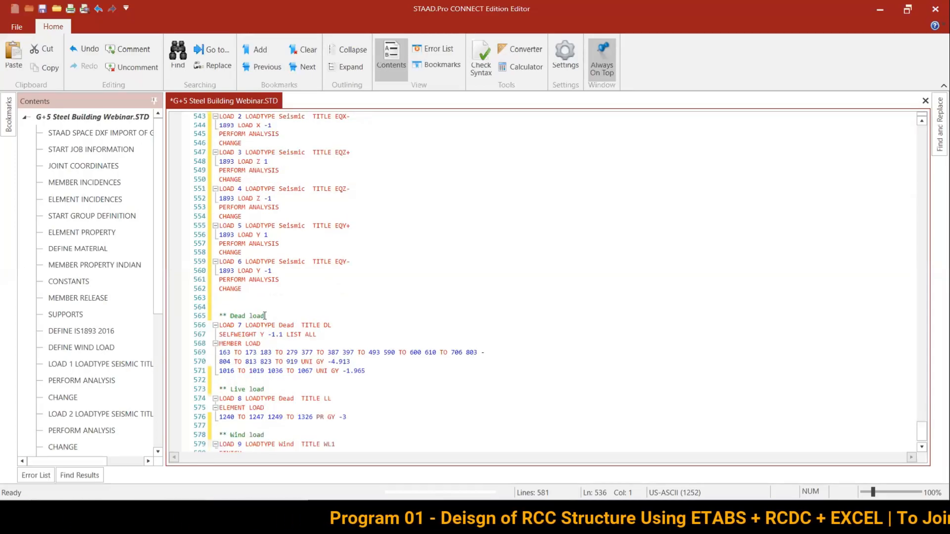
scroll(266, 336, "down", 1)
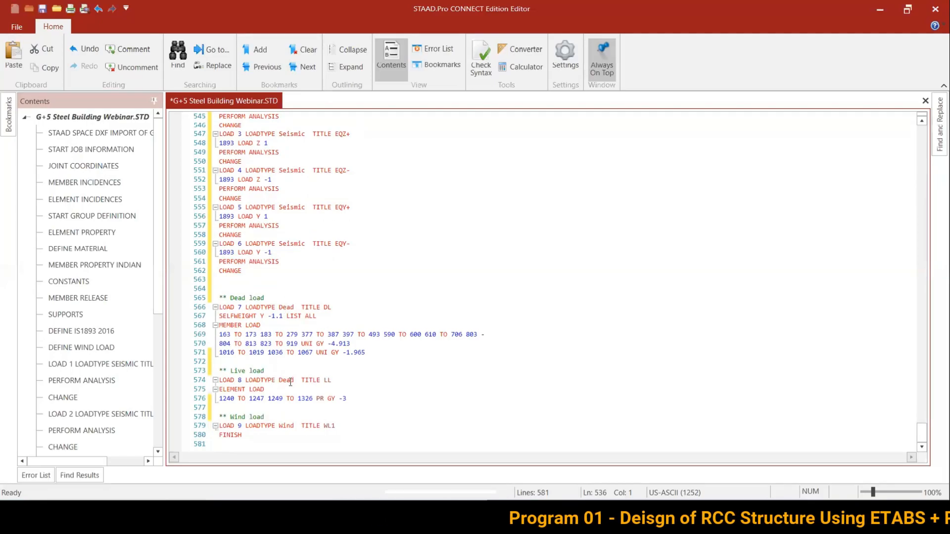
left_click(251, 443)
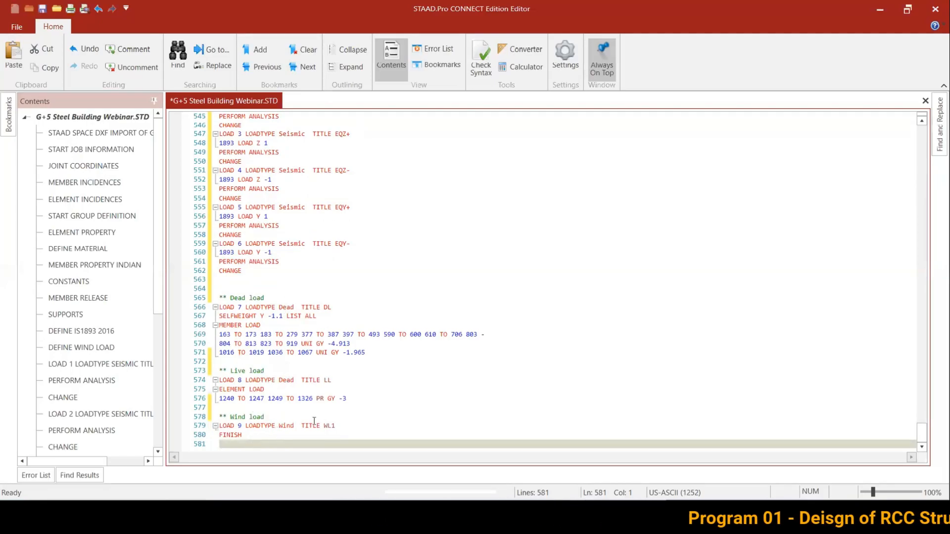
left_click(340, 426)
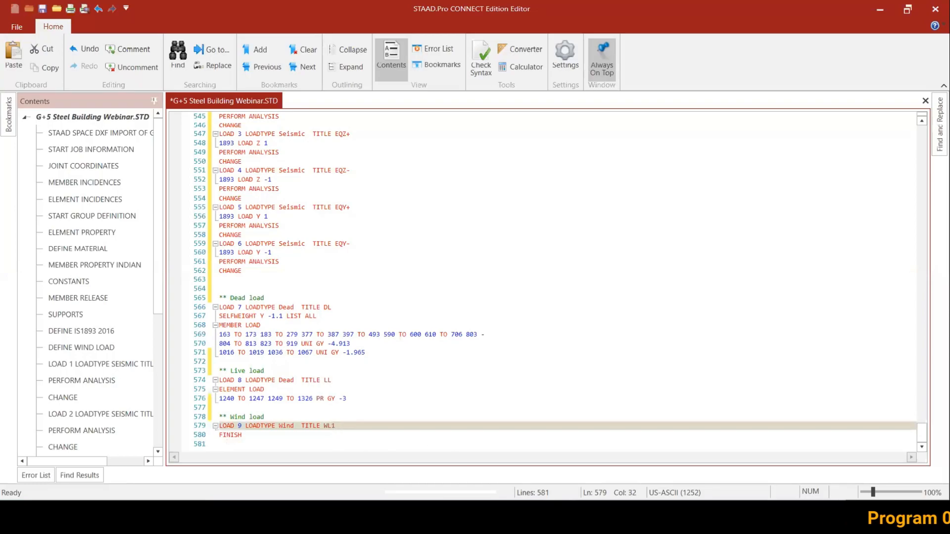
key("alt+Tab")
left_click(434, 282)
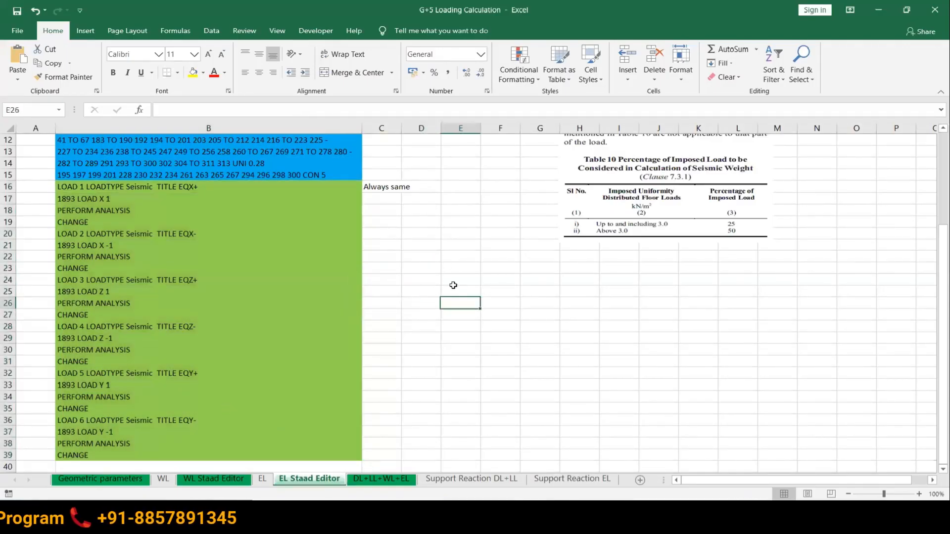
left_click(206, 479)
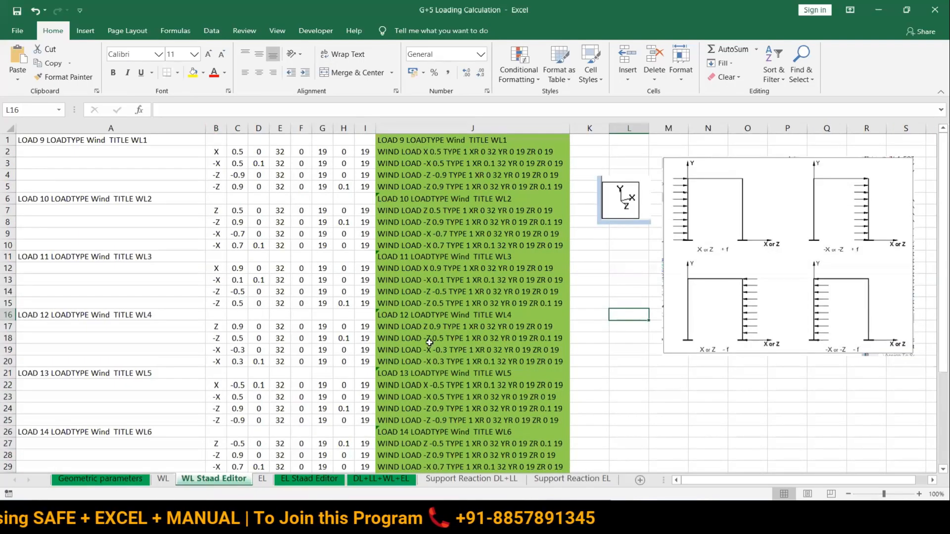
left_click_drag(417, 140, 433, 456)
key("ctrl+c")
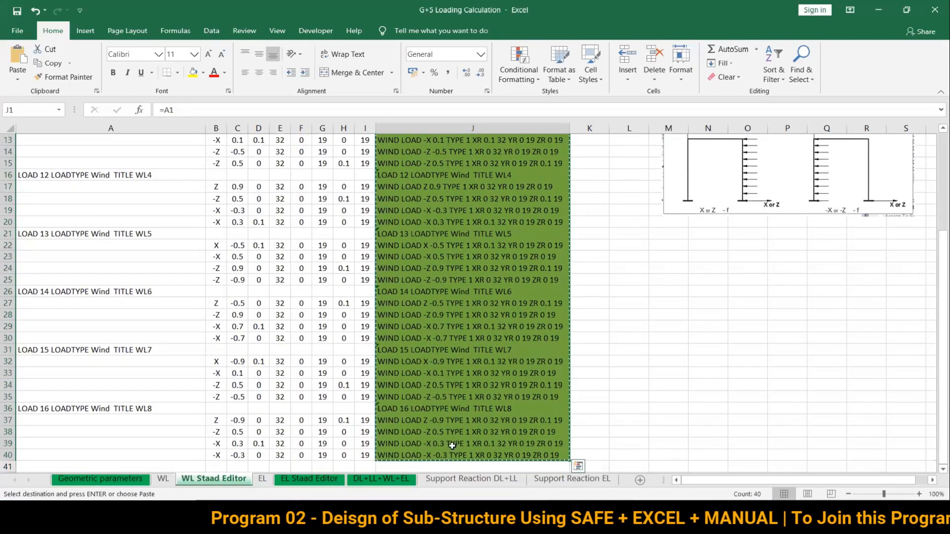
Step: Switch back to the STAAD editor and replace the LOAD 9 LOADTYPE Wind TITLE WL1 line with the copied wind load commands
scroll(444, 304, "up", 4)
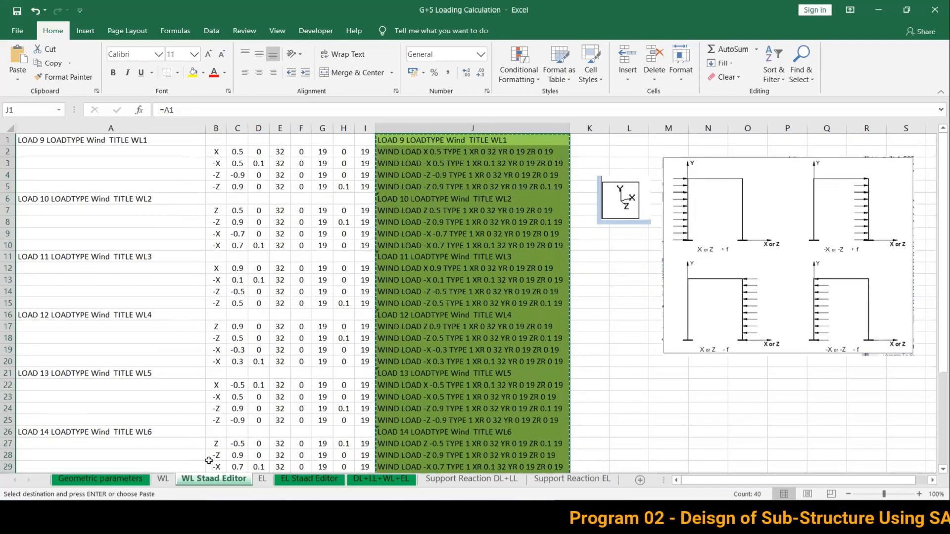
left_click(163, 479)
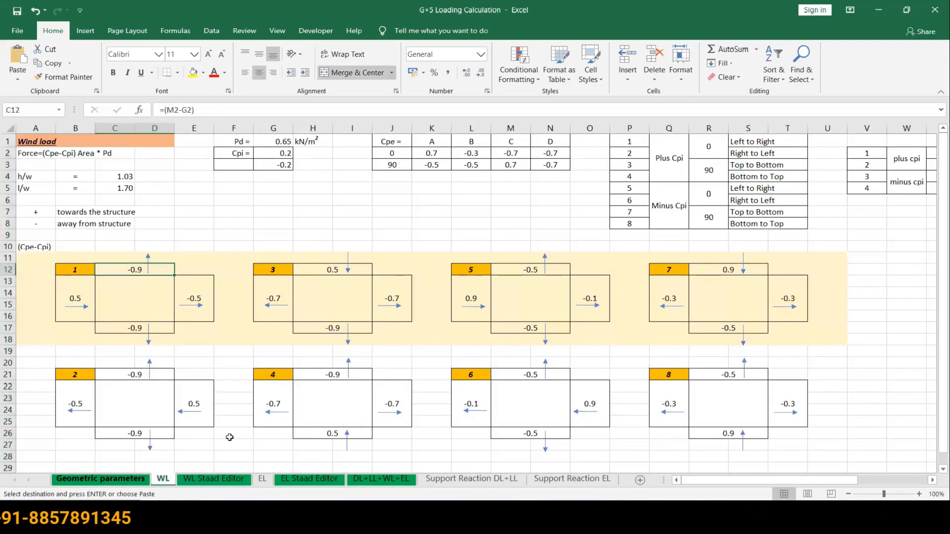
key("ctrl+Page_Up")
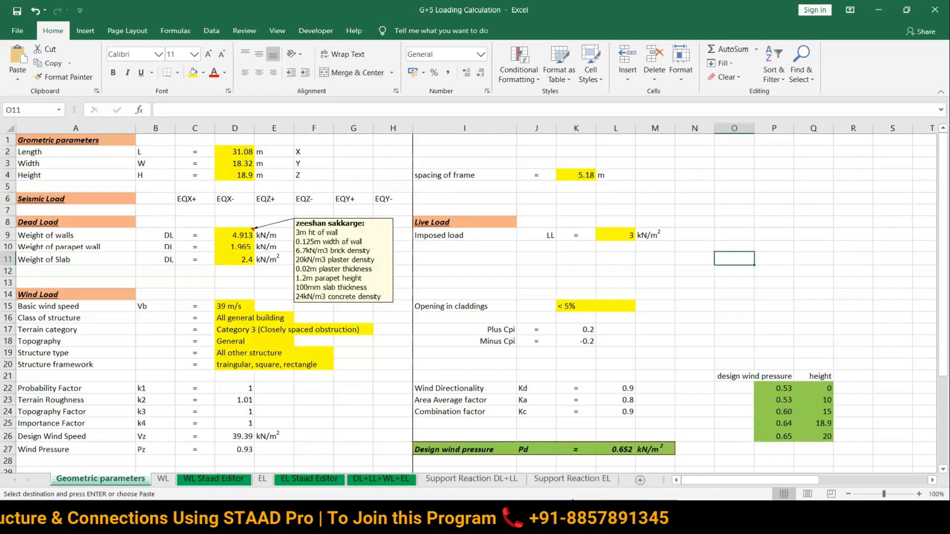
left_click(573, 517)
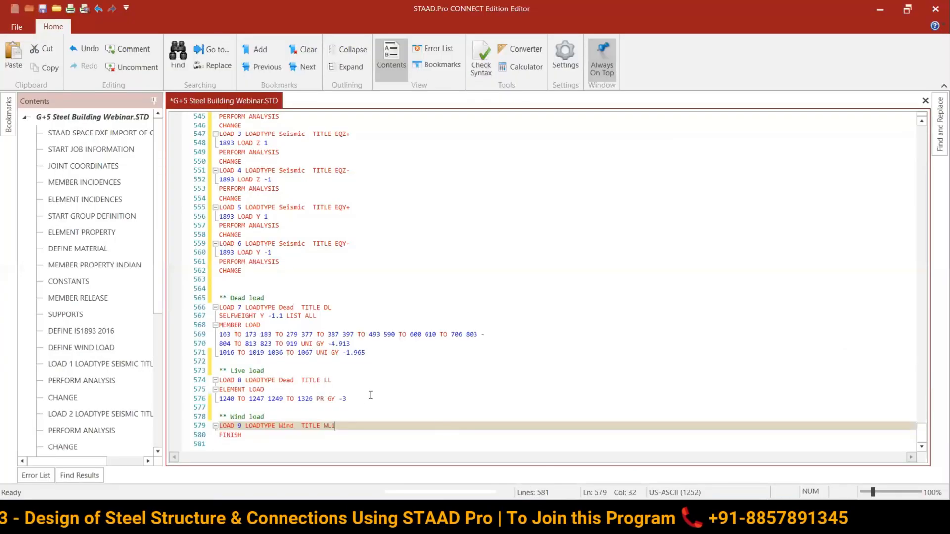
left_click_drag(335, 426, 210, 428)
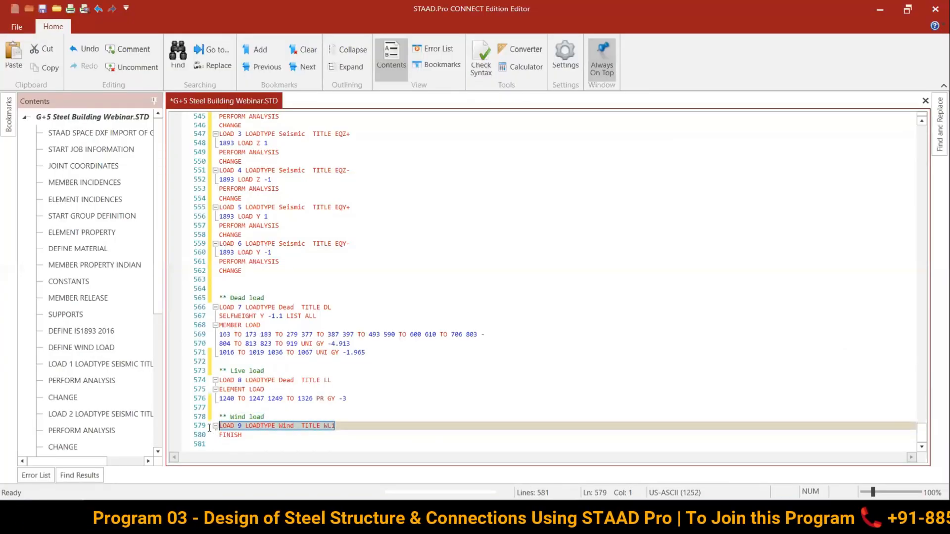
key("ctrl+v")
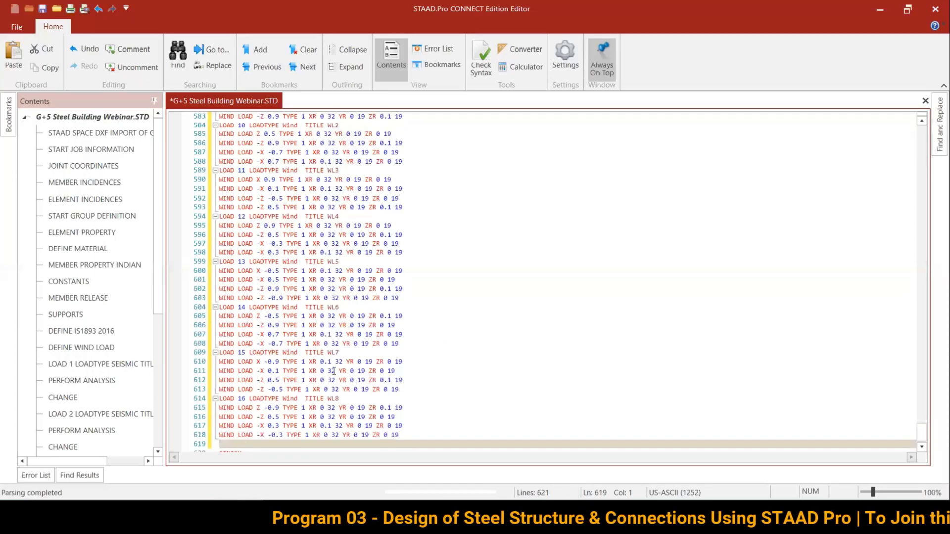
Step: Add the comment line "** Load combination and envelope" after the LOAD 16 wind commands, separated by a blank line
scroll(333, 371, "up", 5)
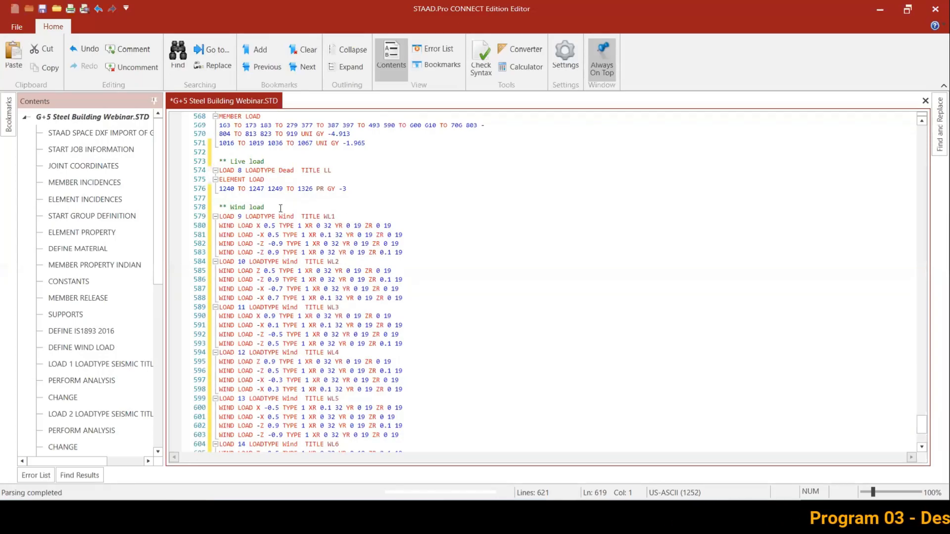
scroll(304, 291, "down", 6)
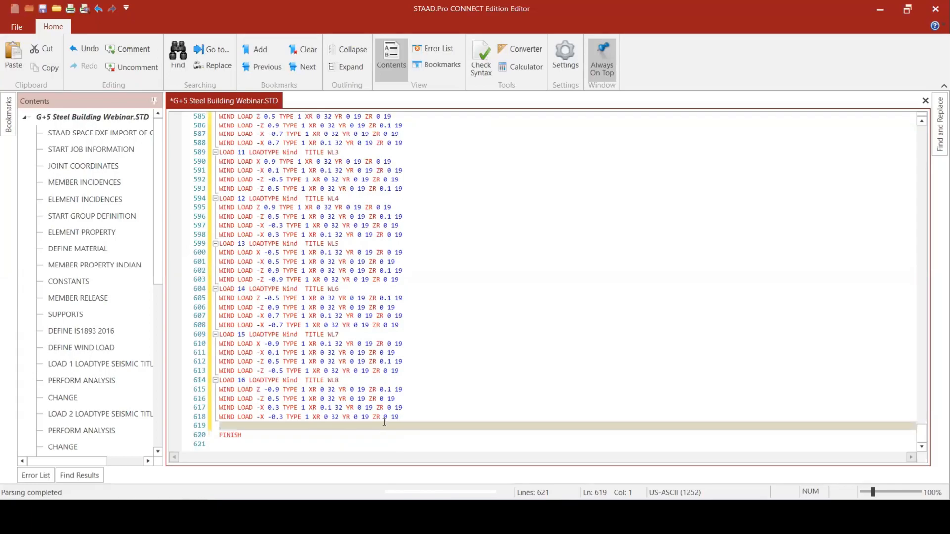
key("Return")
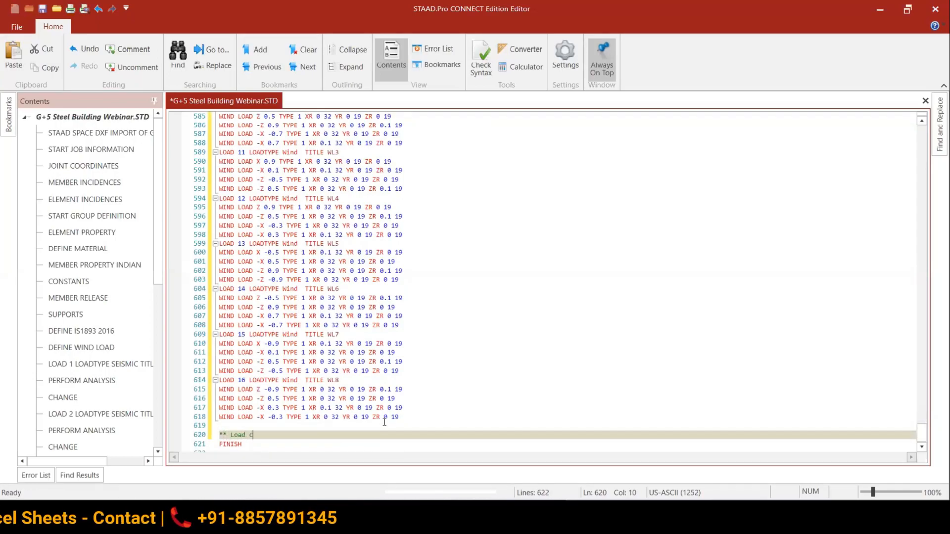
type("** Load combinatio")
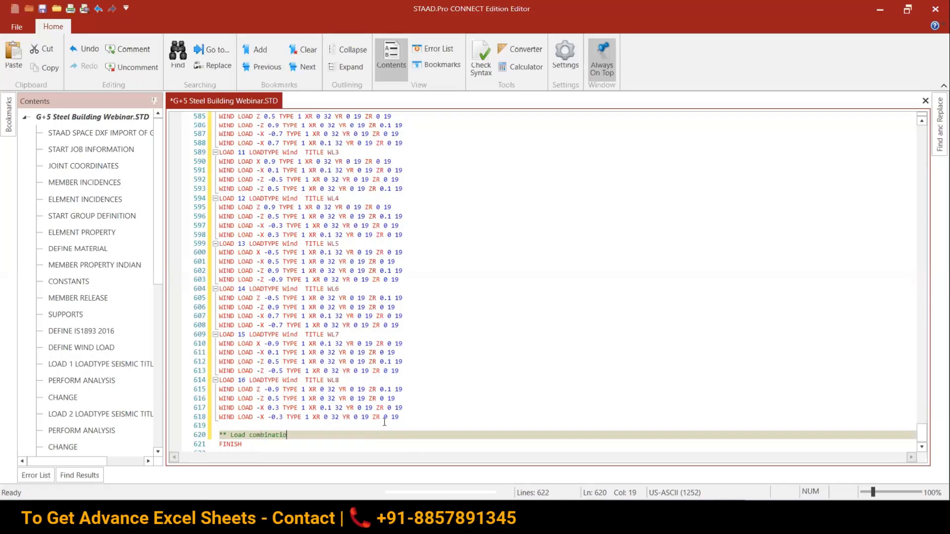
type("n and ")
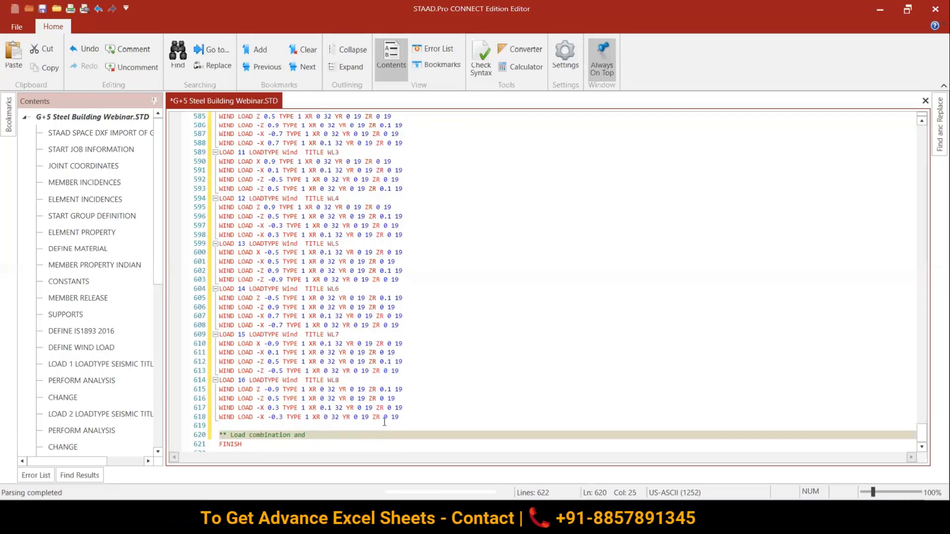
type("envelope")
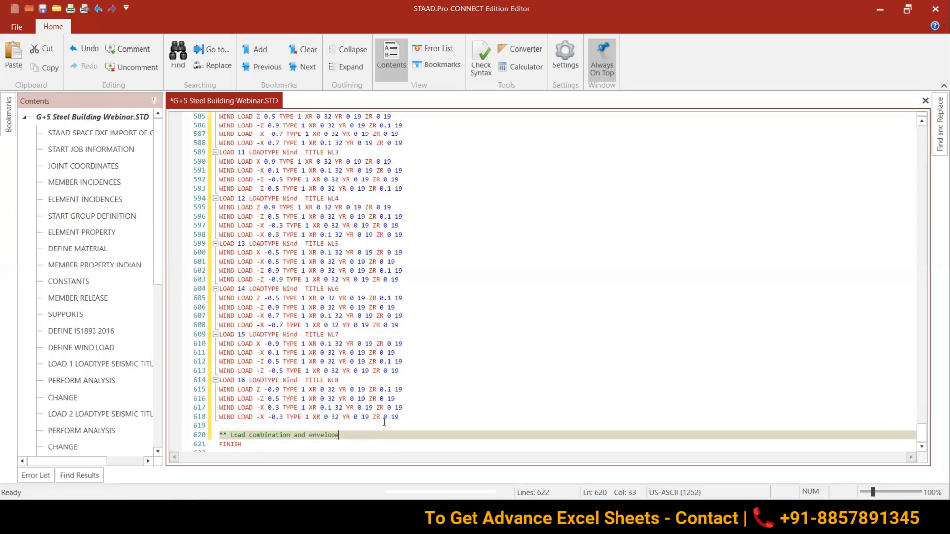
left_click(495, 325)
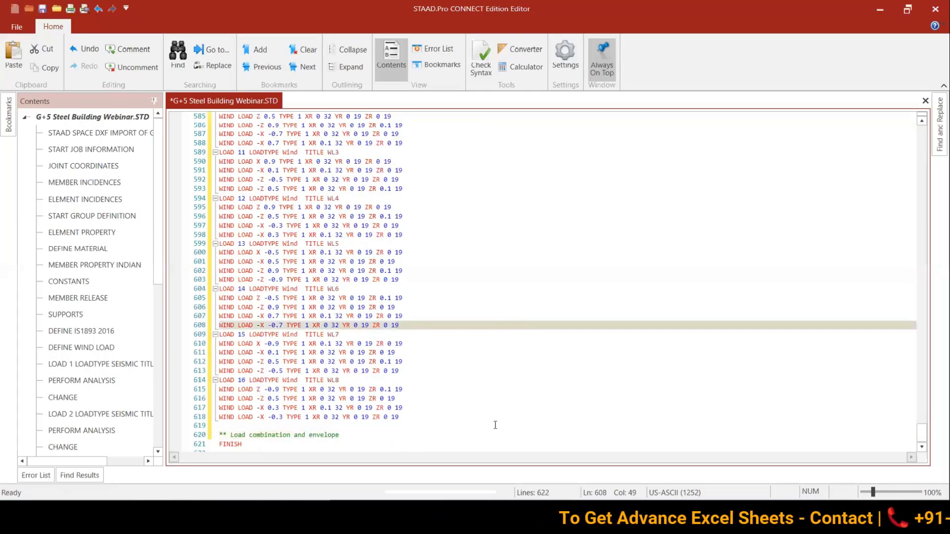
Step: Switch to the G+5 Loading Calculation workbook in Excel and copy the load combination and envelope commands in L1:L393 of DL+LL+WL+EL
key("alt+Tab")
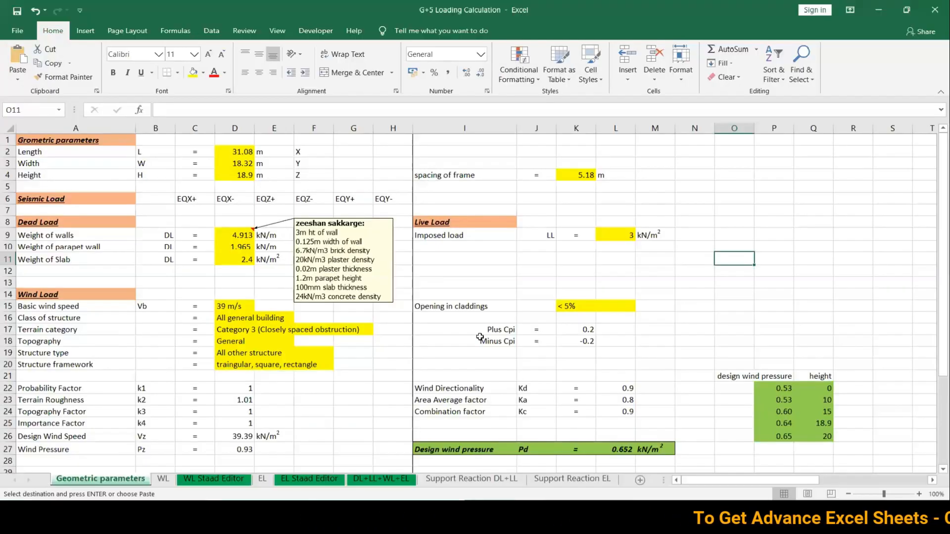
left_click(352, 478)
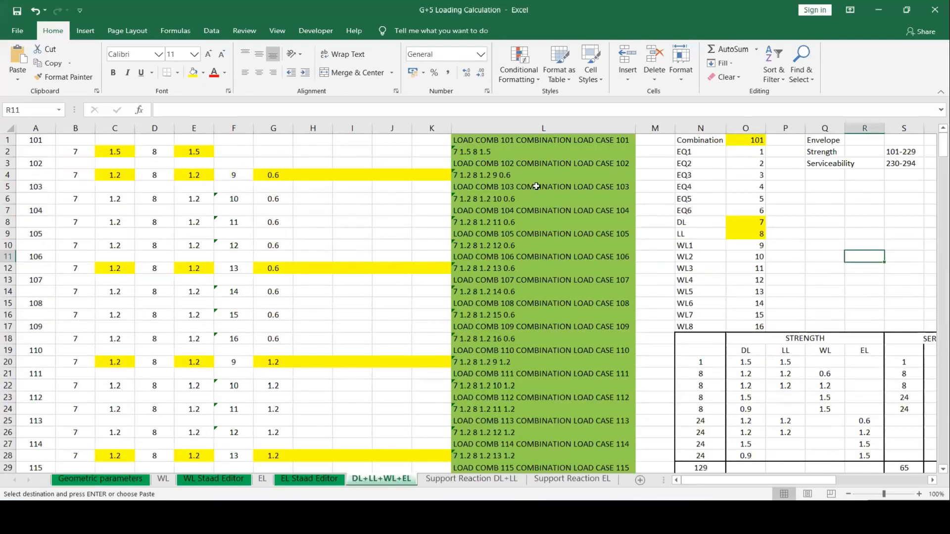
left_click(481, 141)
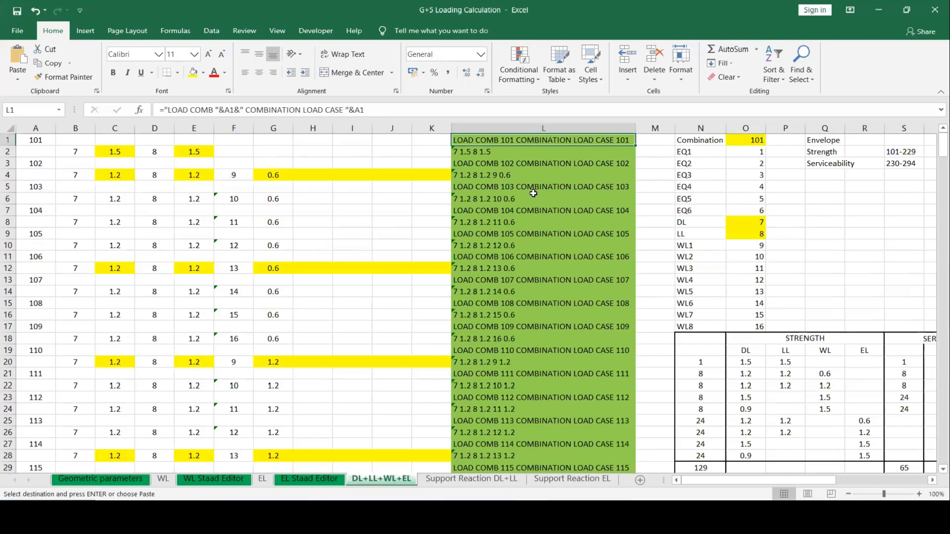
key("ctrl+shift+Down")
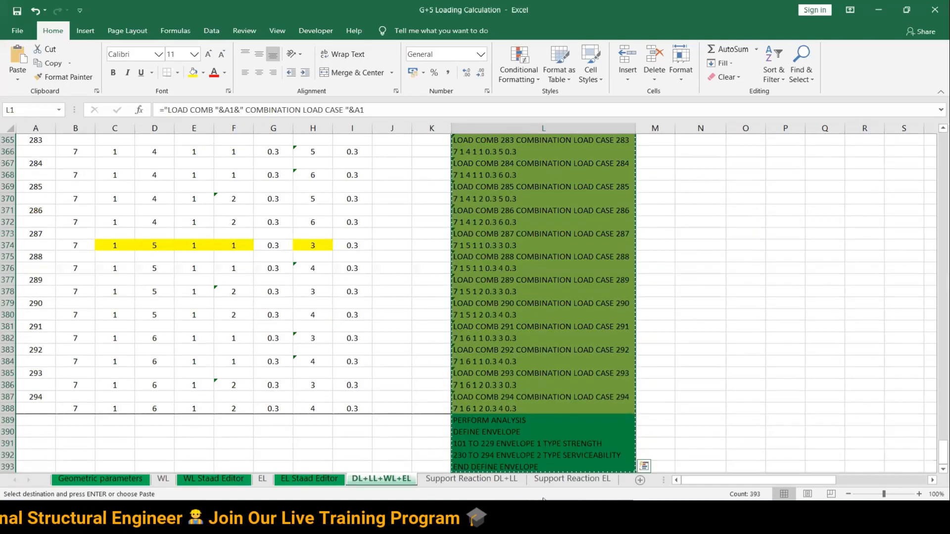
Step: Switch back to the STAAD editor, paste the copied commands below the load combination and envelope comment, and save the file
key("alt+Tab")
left_click(365, 435)
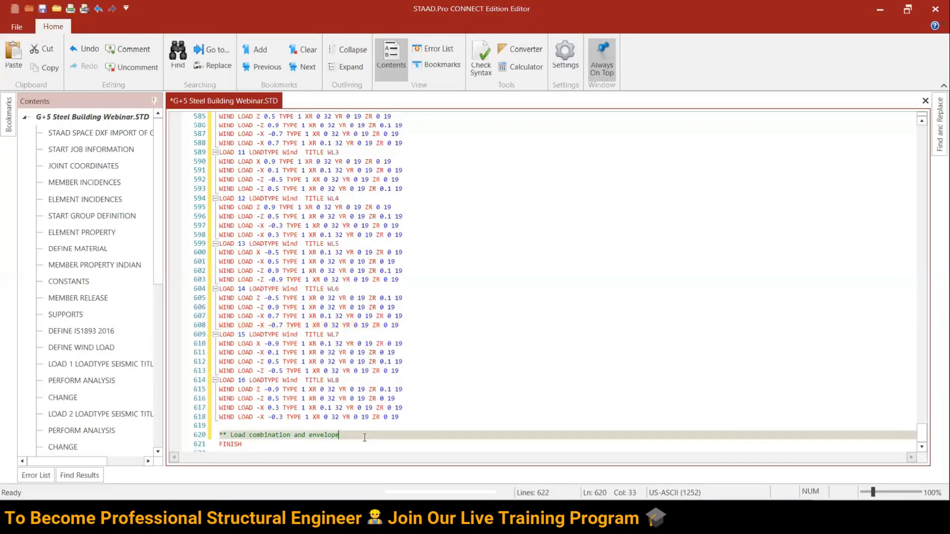
key("Return")
key("ctrl+v")
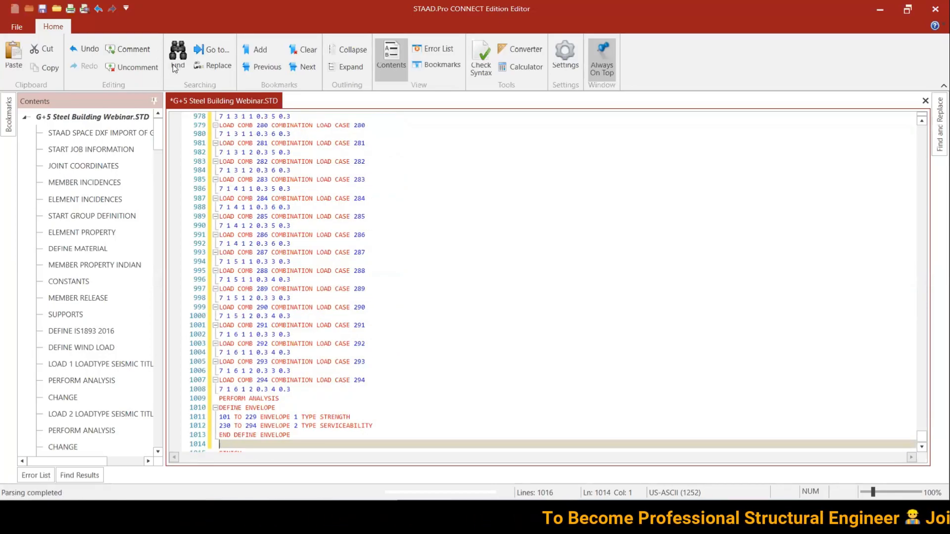
left_click(43, 9)
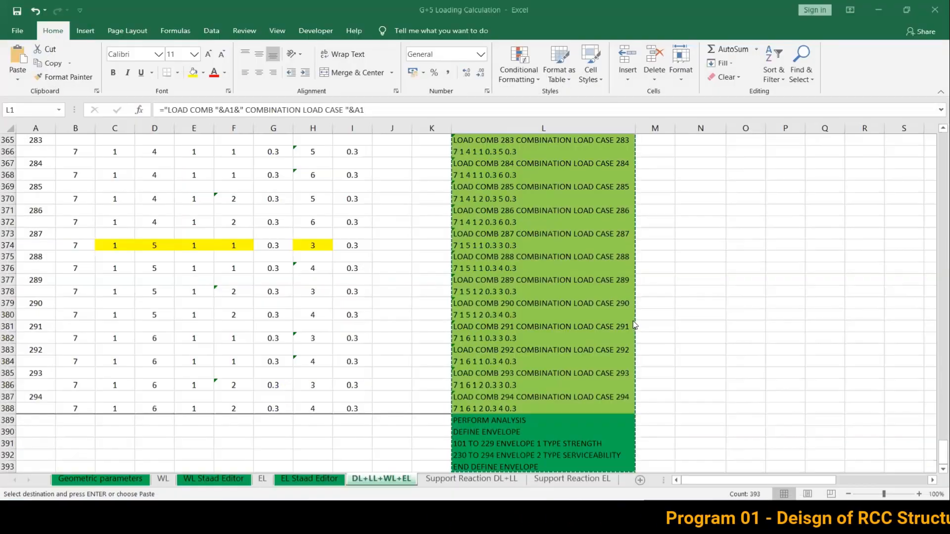
Step: In the workbook's DL+LL+WL+EL sheet, try load case numbers 5 for DL and 6 for LL
scroll(467, 274, "up", 20)
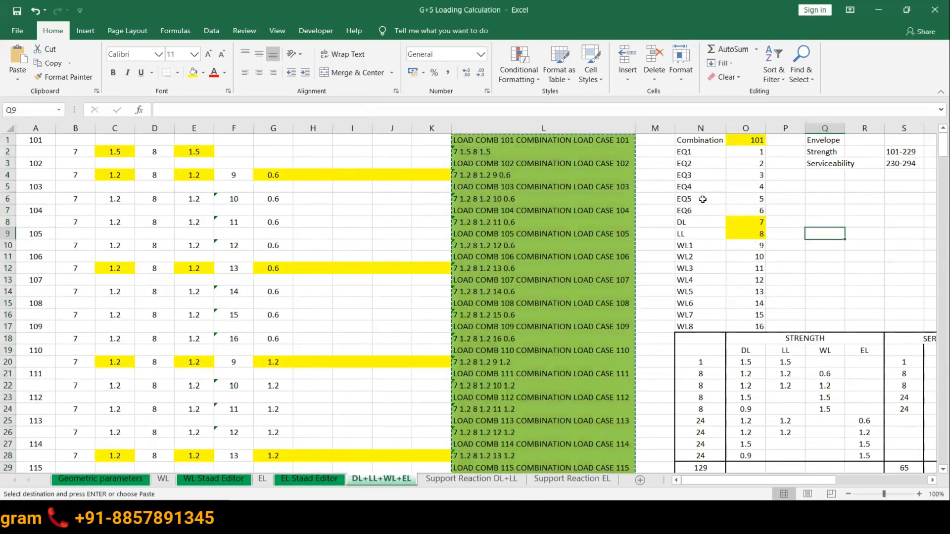
left_click_drag(685, 198, 762, 211)
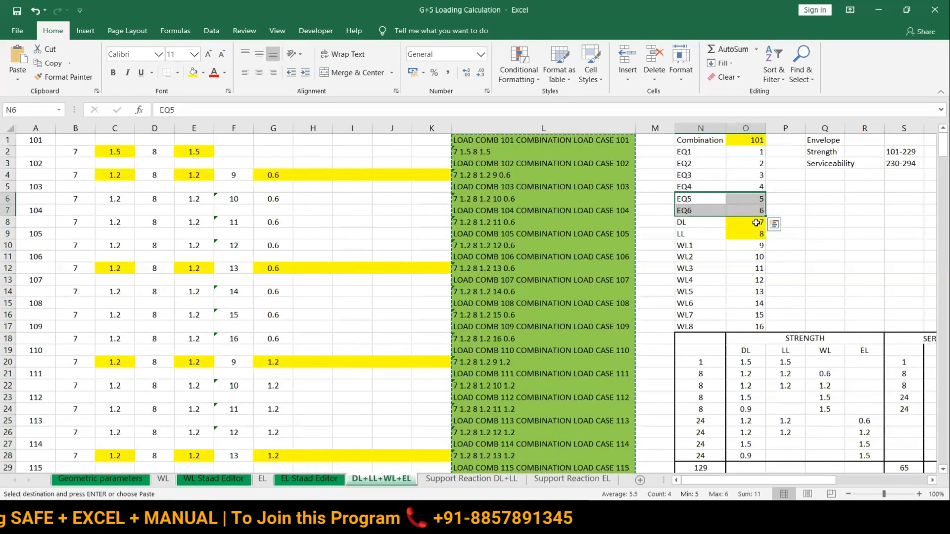
left_click(753, 221)
type("5")
key("Return")
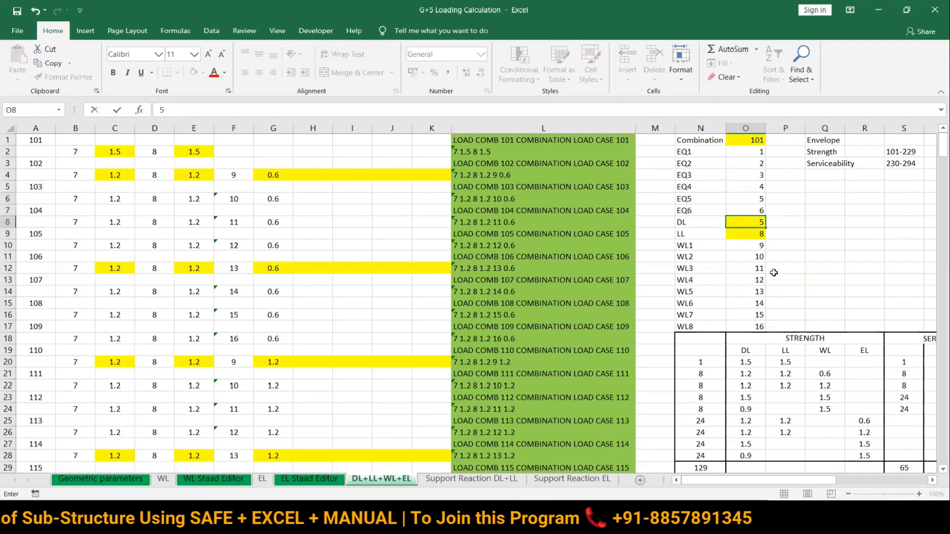
type("6")
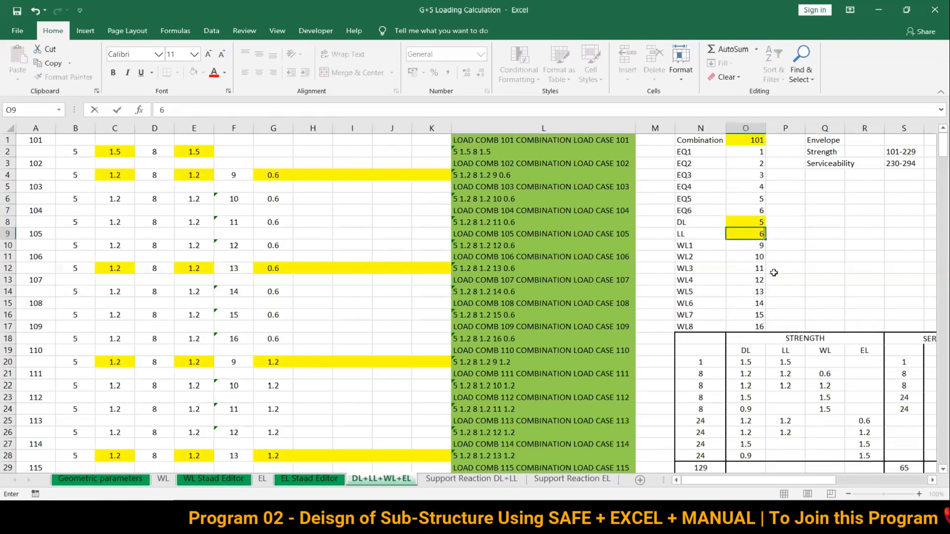
key("Return")
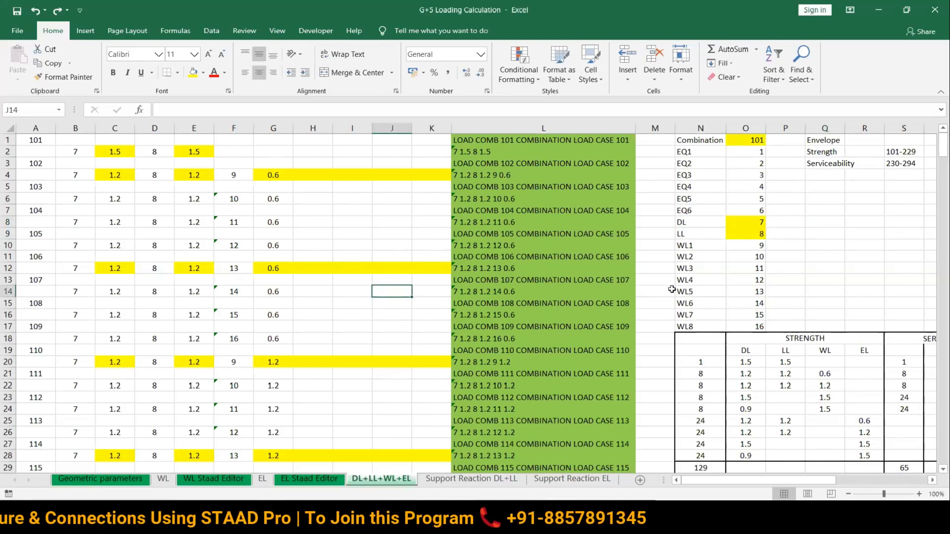
left_click(785, 198)
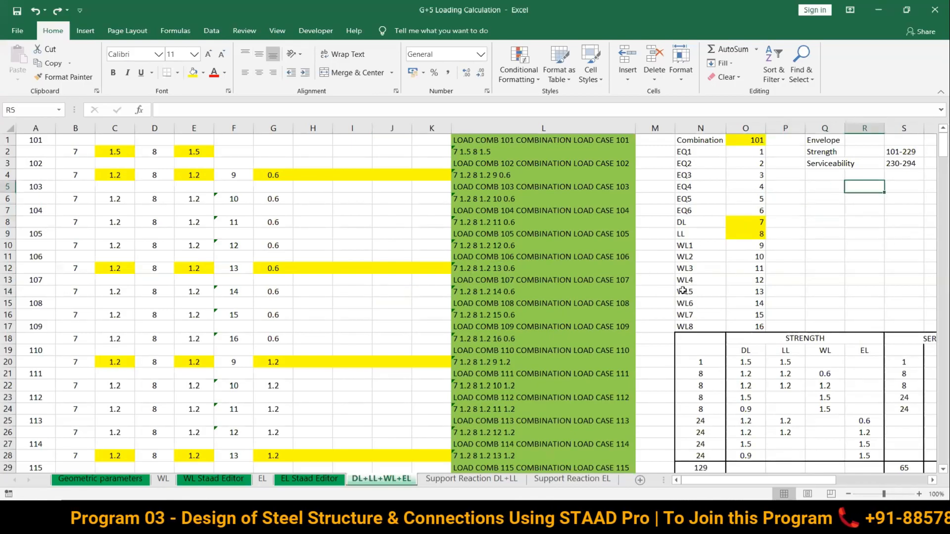
left_click_drag(693, 292, 747, 326)
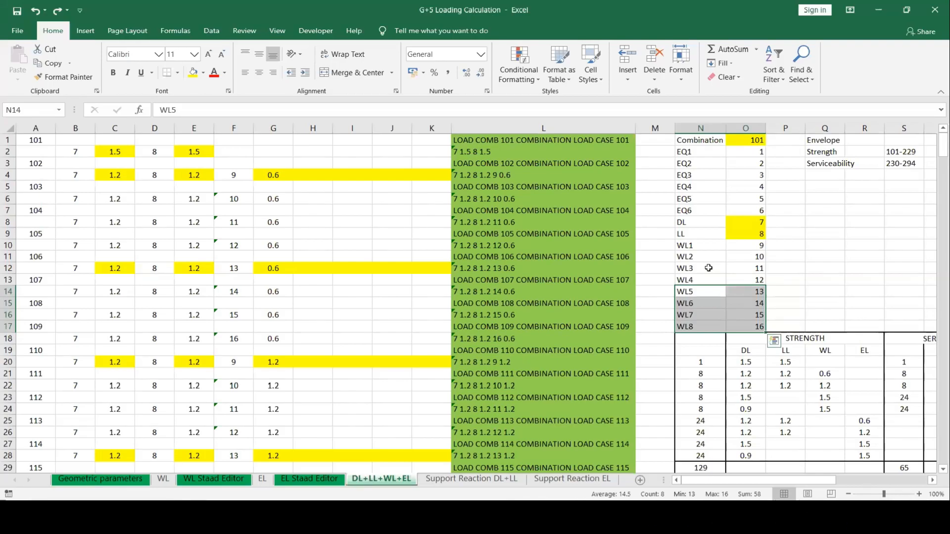
left_click(712, 243)
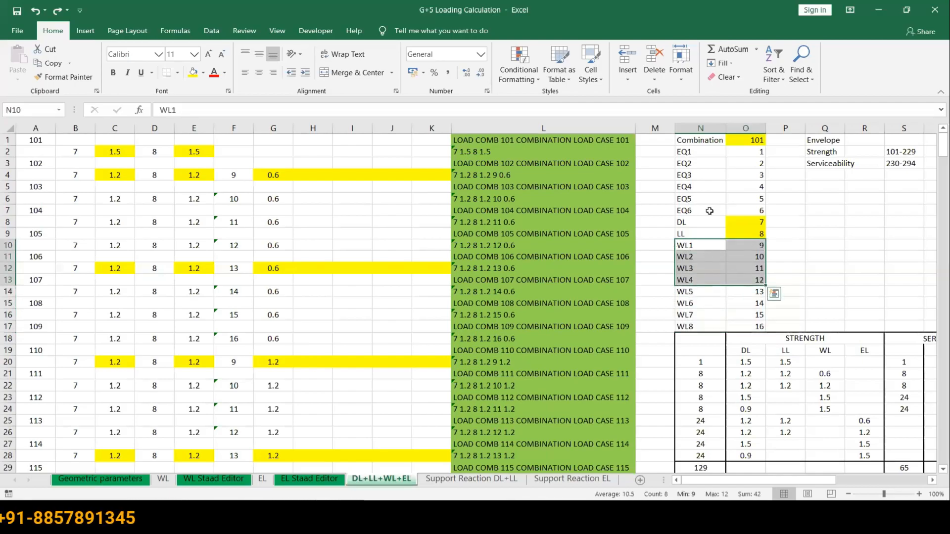
left_click(798, 224)
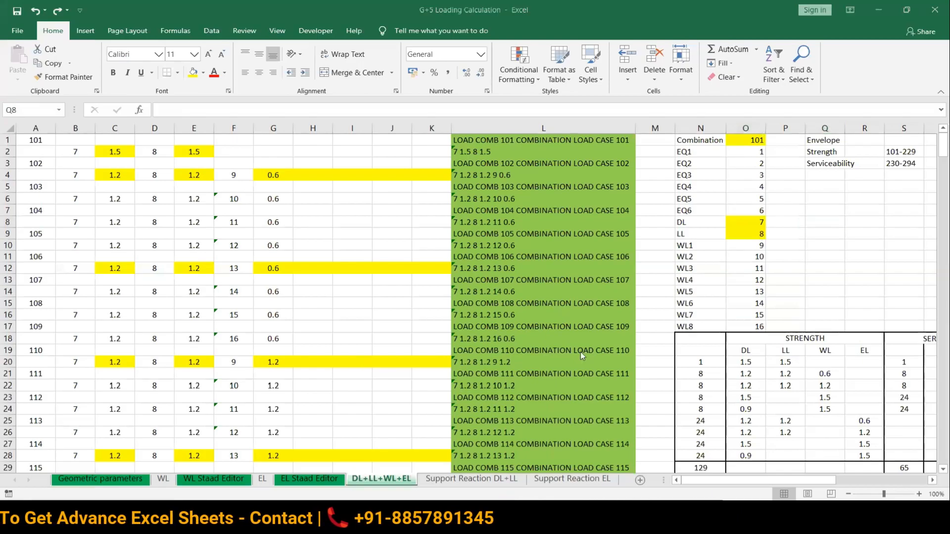
Step: Switch to the STAAD.Pro model window and review the primary load cases and load combinations listed under Load Cases Details
key("alt+Tab")
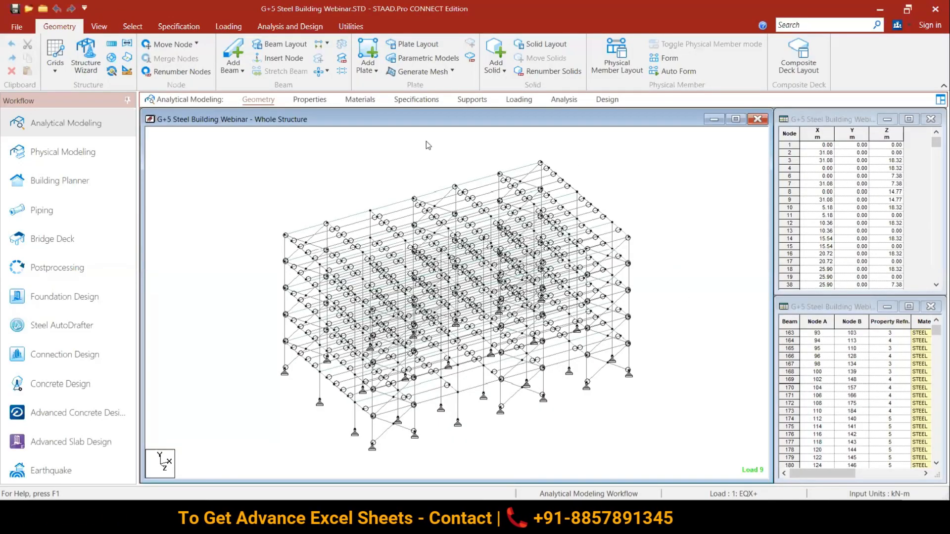
left_click(519, 99)
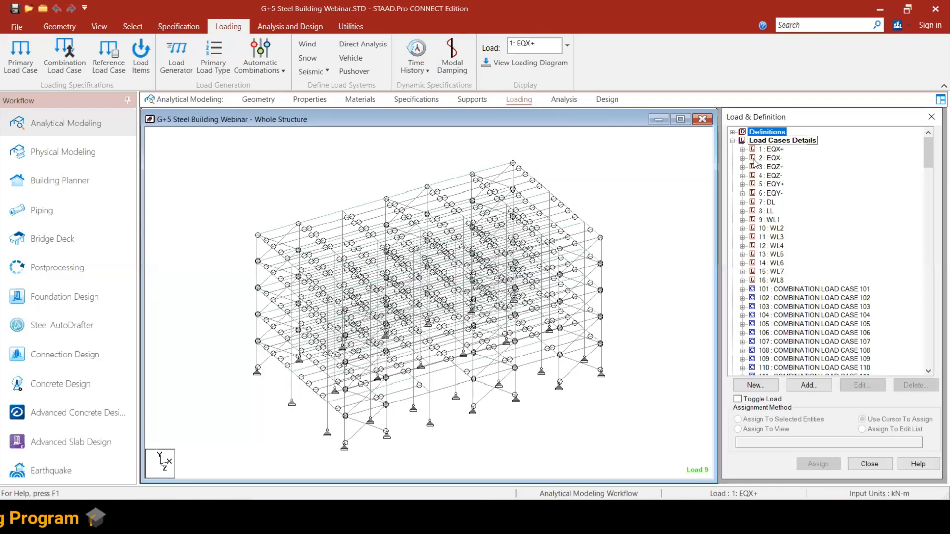
left_click(683, 186)
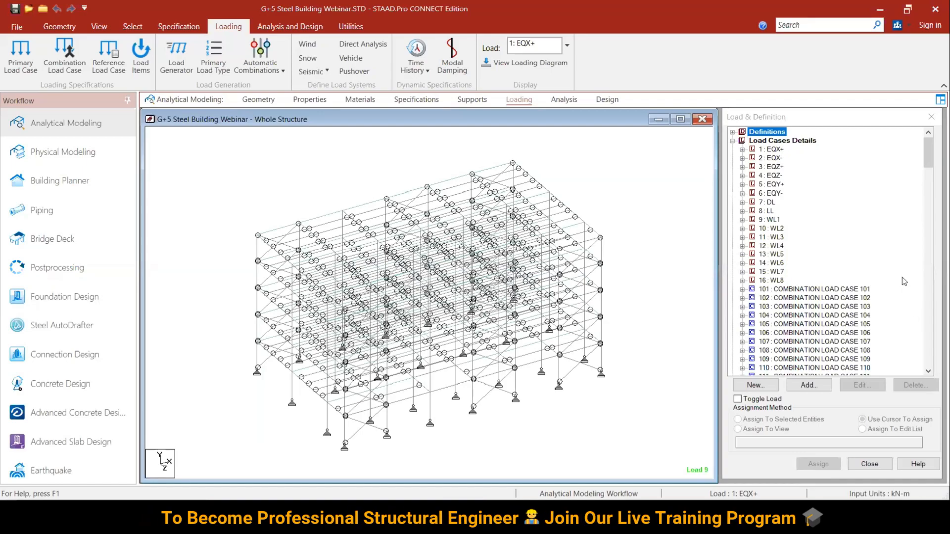
left_click(874, 179)
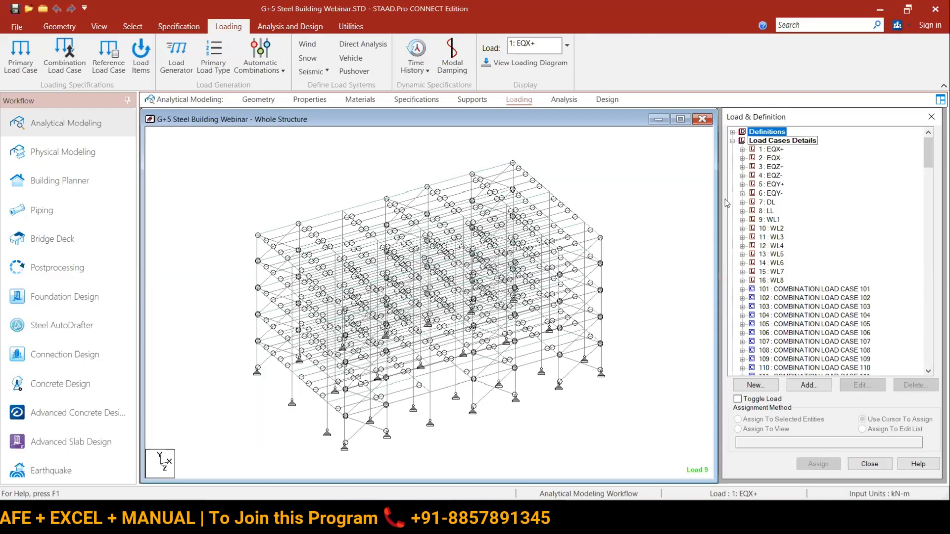
scroll(824, 242, "down", 2)
scroll(880, 199, "up", 2)
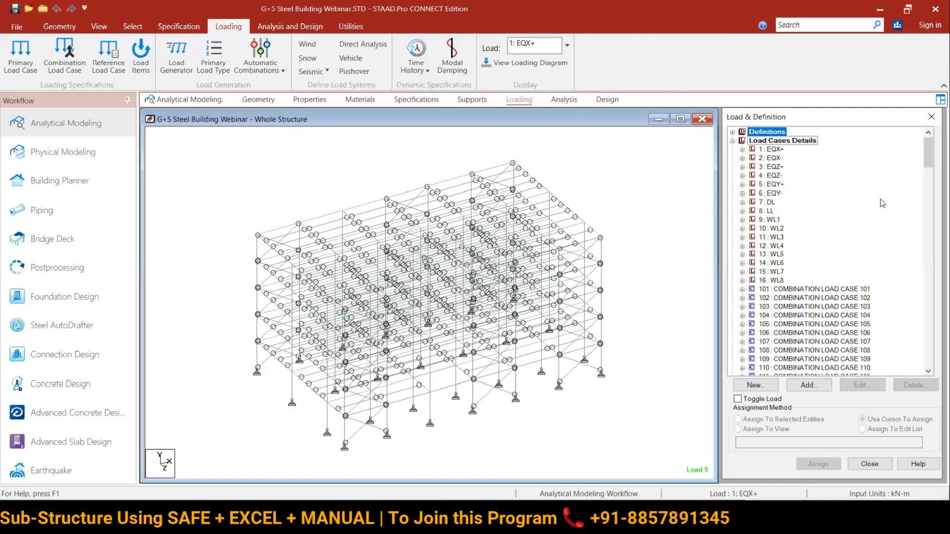
mouse_move(924, 153)
left_mouse_down()
mouse_move(927, 336)
mouse_move(927, 148)
left_mouse_up()
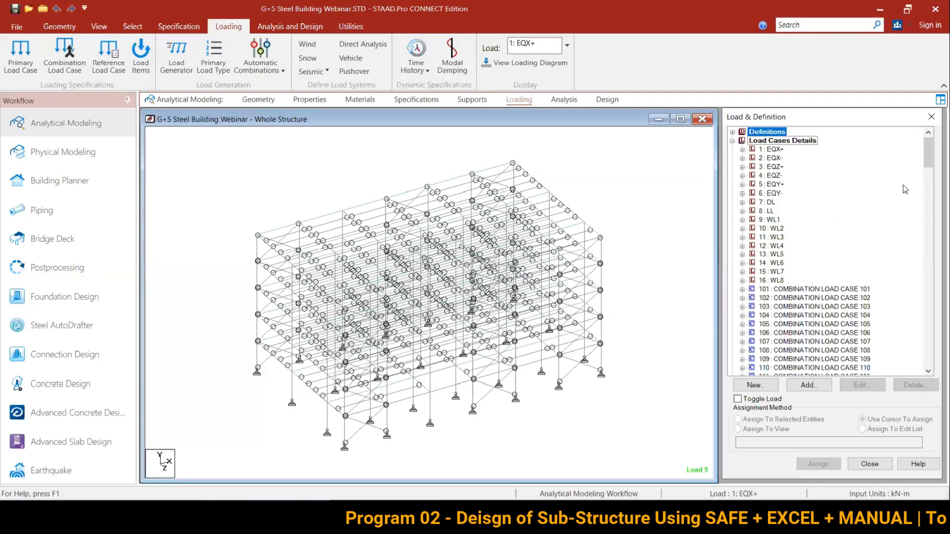
mouse_move(924, 156)
left_mouse_down()
mouse_move(915, 164)
mouse_move(915, 141)
left_mouse_up()
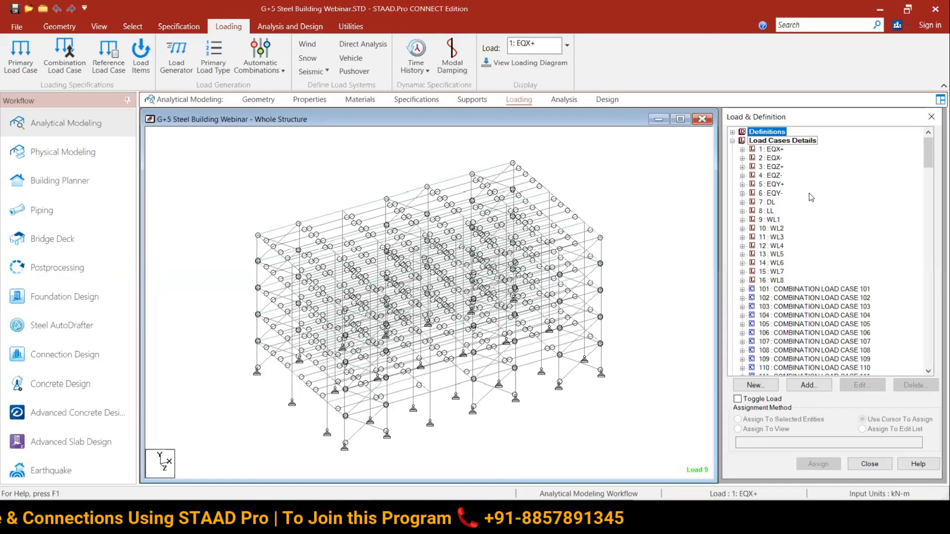
scroll(931, 156, "down", 4)
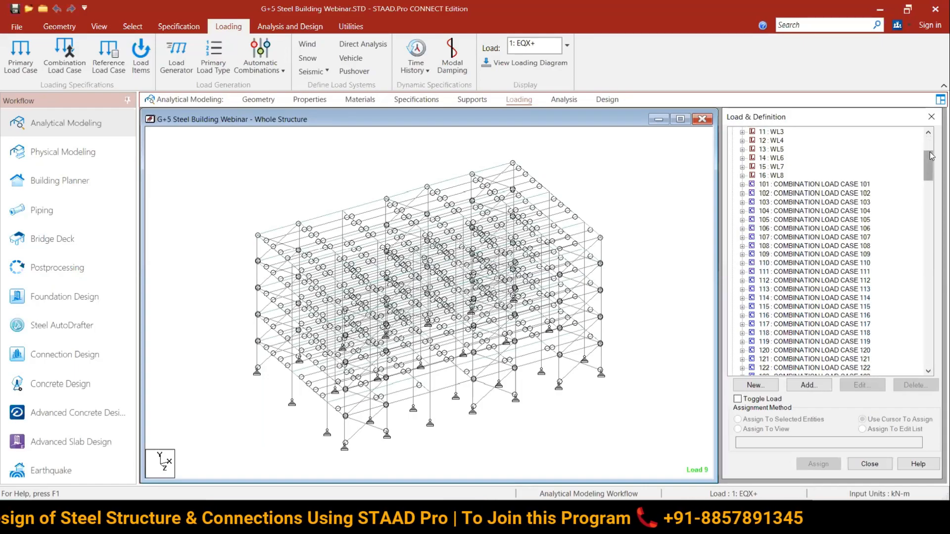
scroll(932, 155, "up", 4)
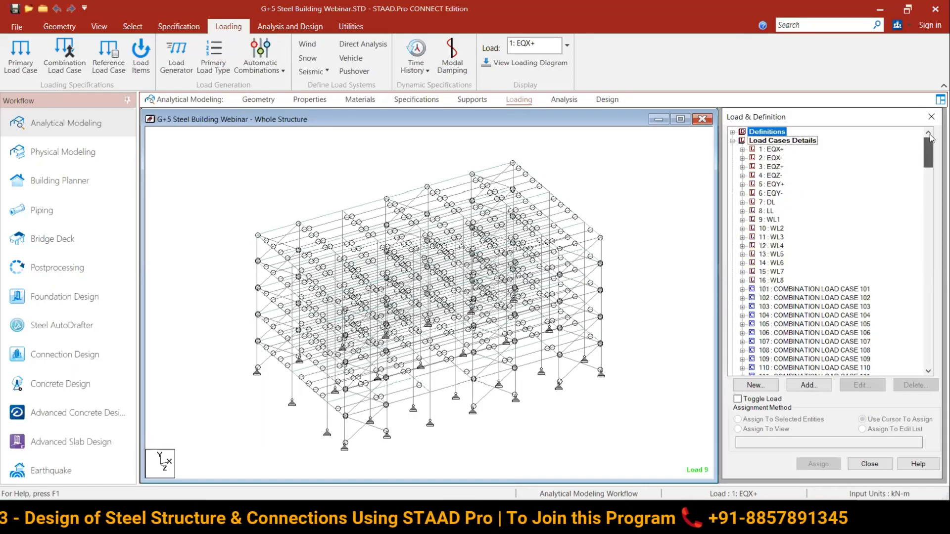
left_click(732, 141)
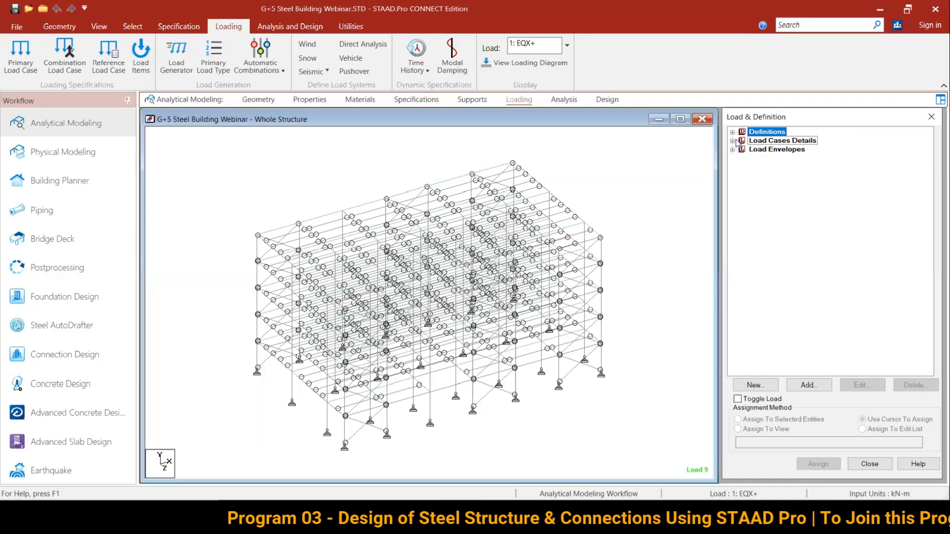
left_click(733, 140)
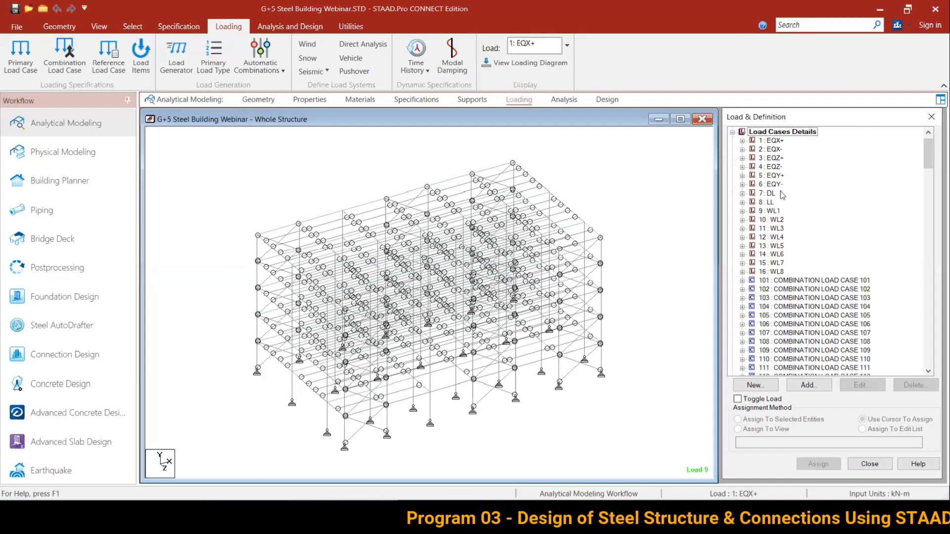
left_click(742, 141)
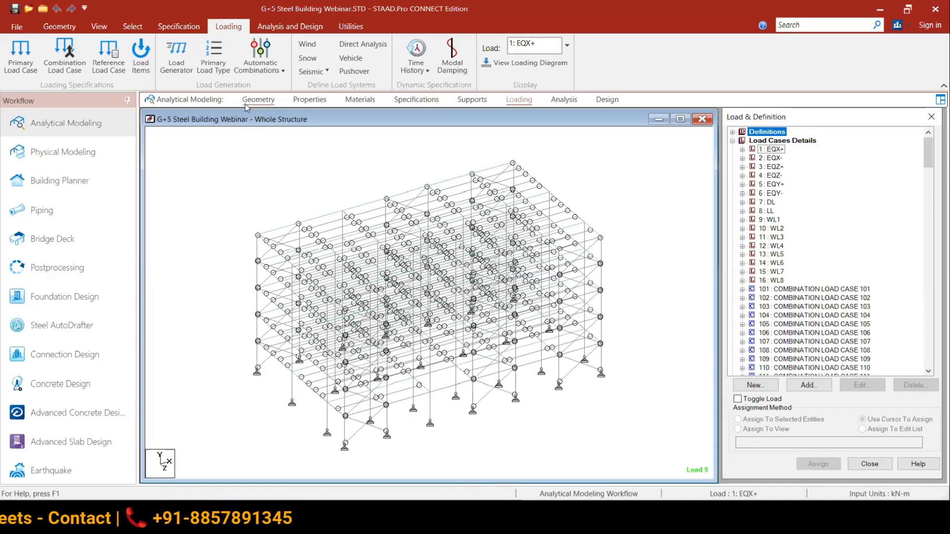
Step: Open the model's command file in the STAAD editor and look through it from the joint coordinates to the load combinations
left_click(551, 52)
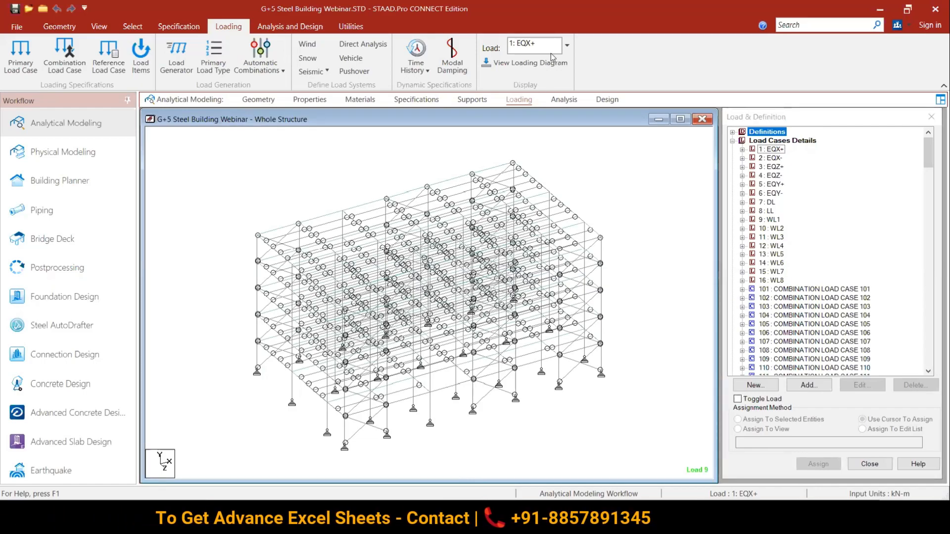
left_click(341, 31)
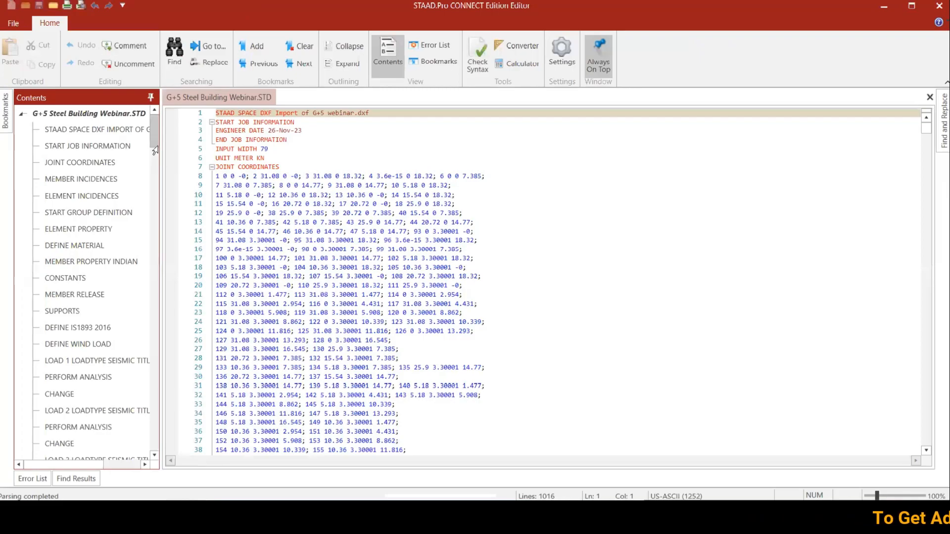
scroll(184, 180, "down", 20)
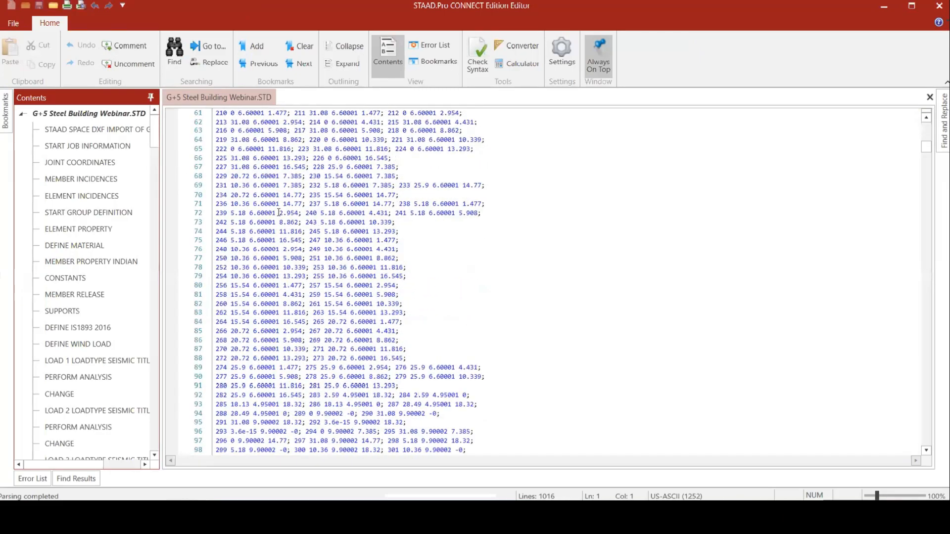
scroll(279, 211, "down", 20)
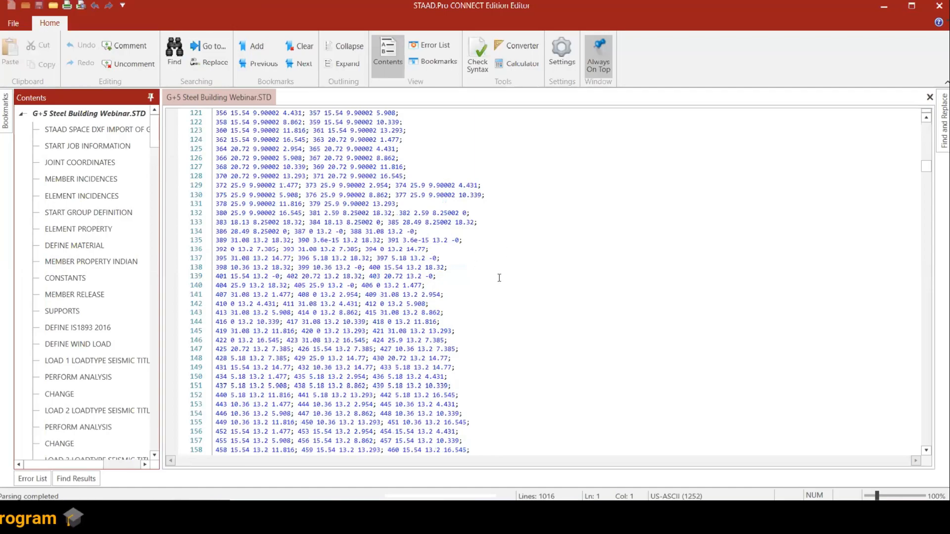
scroll(489, 265, "down", 20)
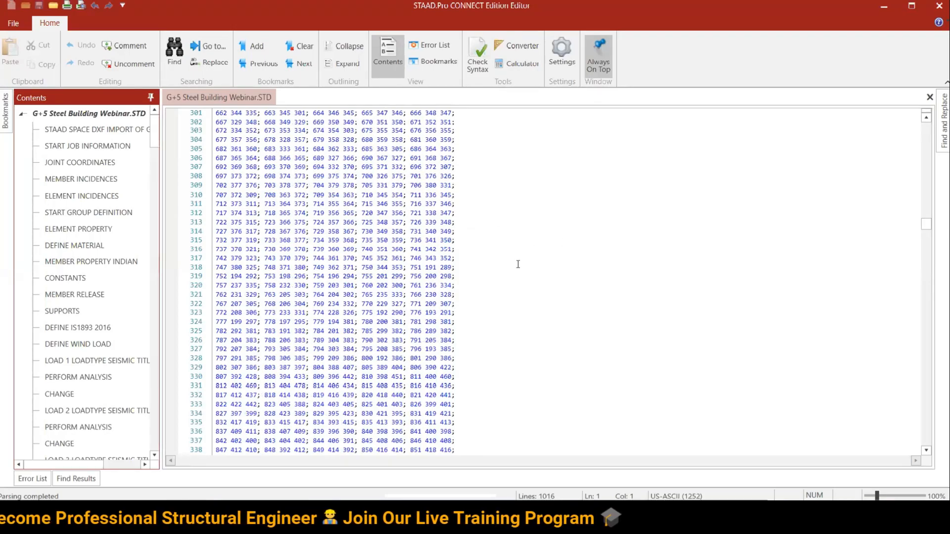
scroll(528, 242, "down", 20)
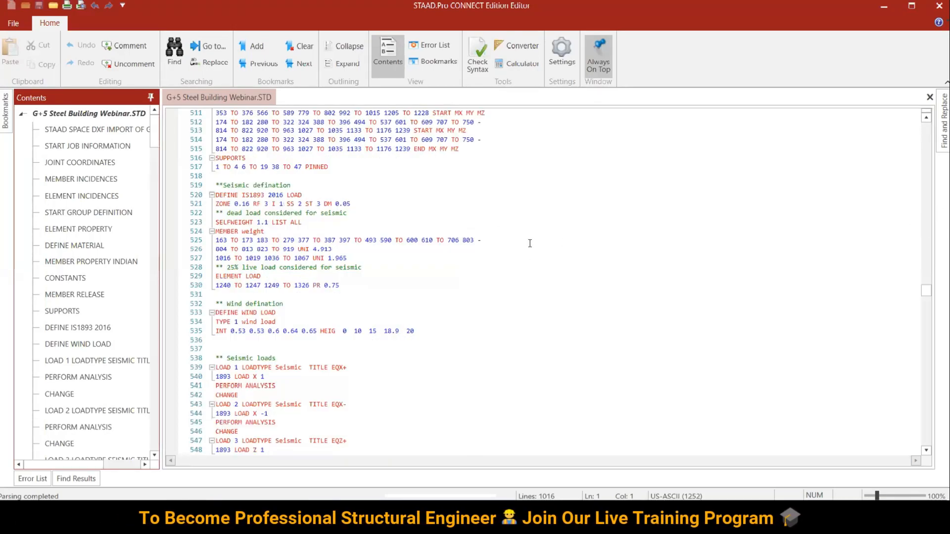
left_click(366, 276)
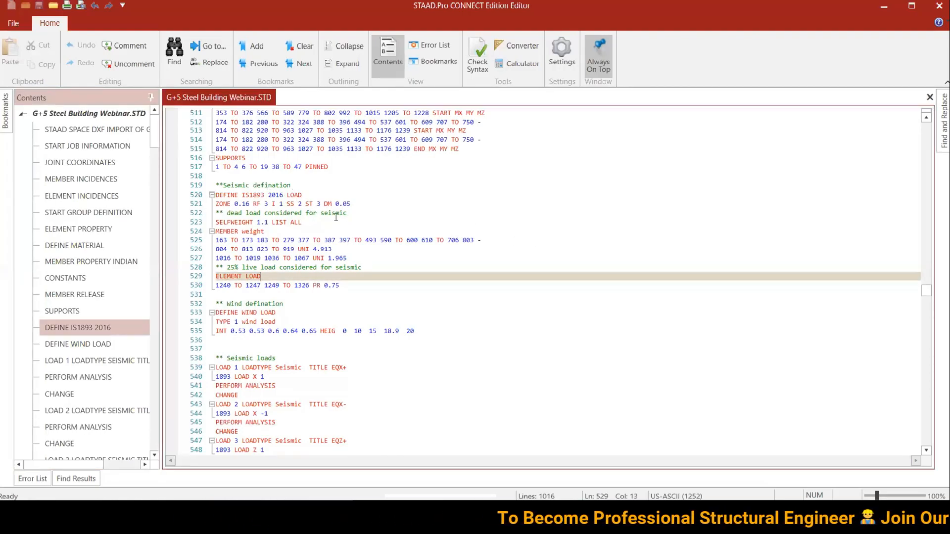
scroll(309, 189, "down", 20)
left_click(366, 240)
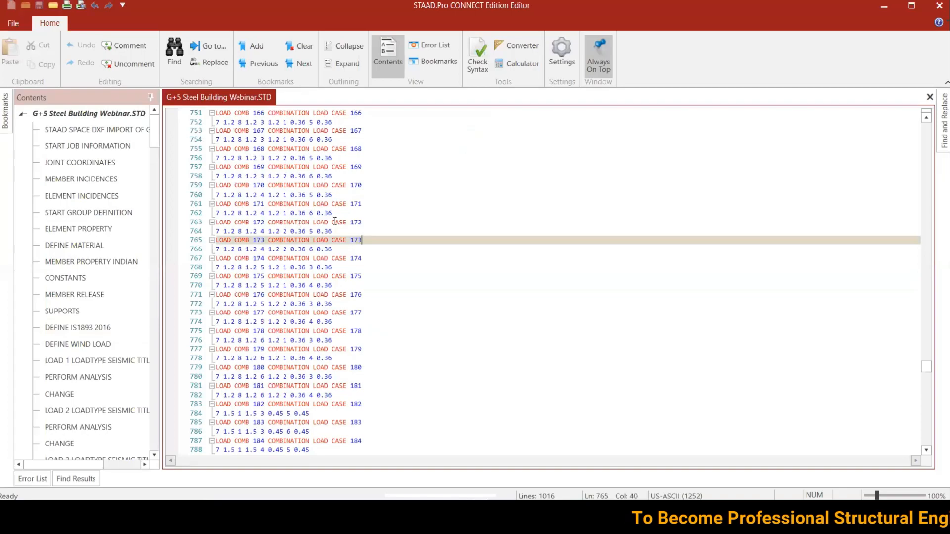
scroll(783, 240, "down", 20)
left_click(783, 239)
Step: Review the seismic and wind definitions and the seismic, dead, live and wind load cases in the command file
scroll(728, 314, "up", 5)
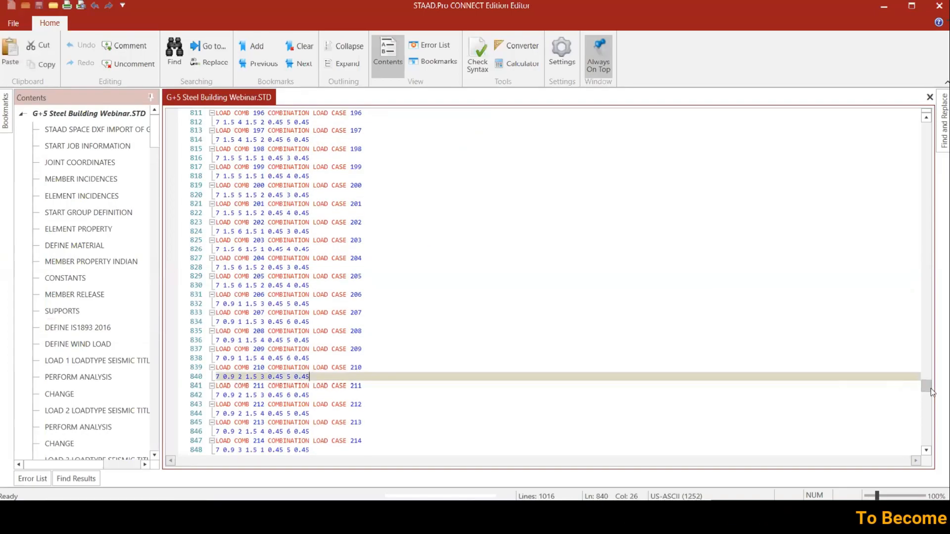
left_click_drag(930, 390, 921, 295)
scroll(919, 294, "up", 20)
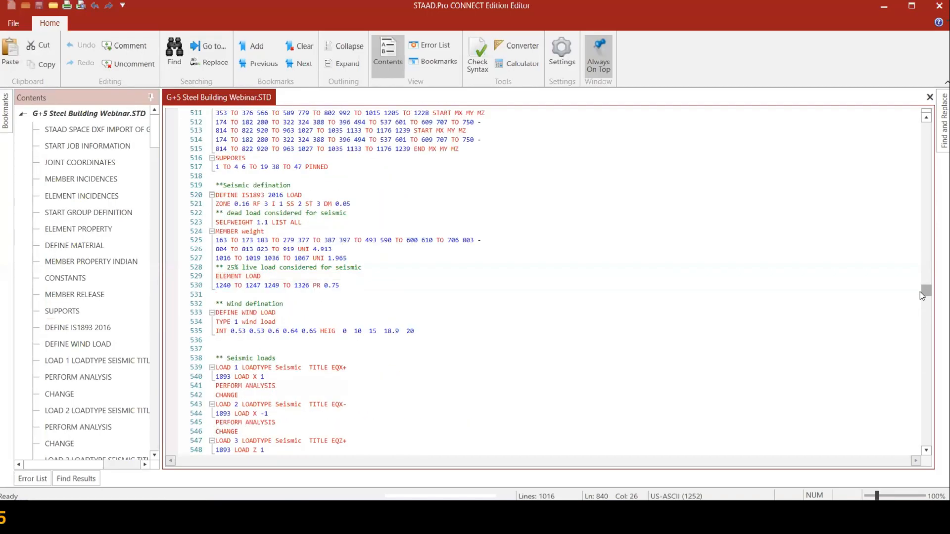
left_click(390, 195)
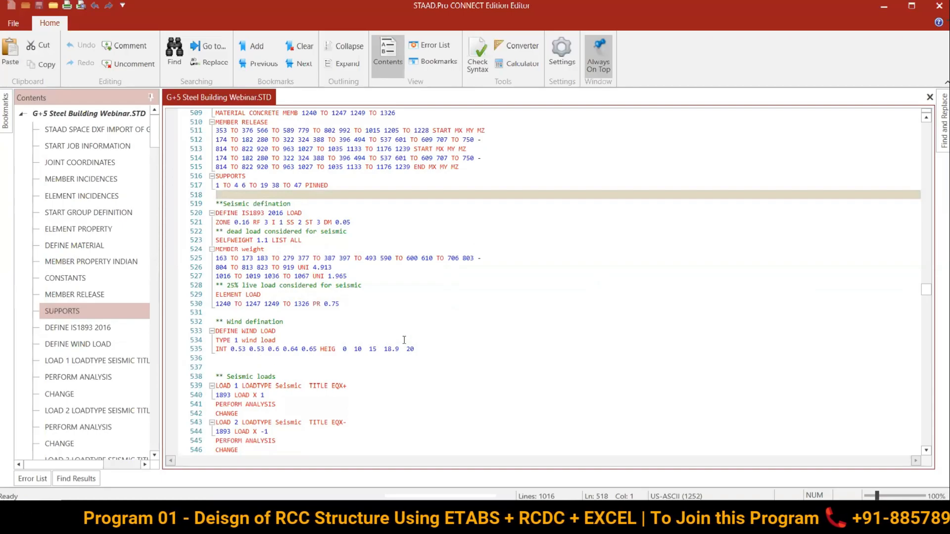
scroll(271, 254, "down", 5)
scroll(271, 254, "down", 5)
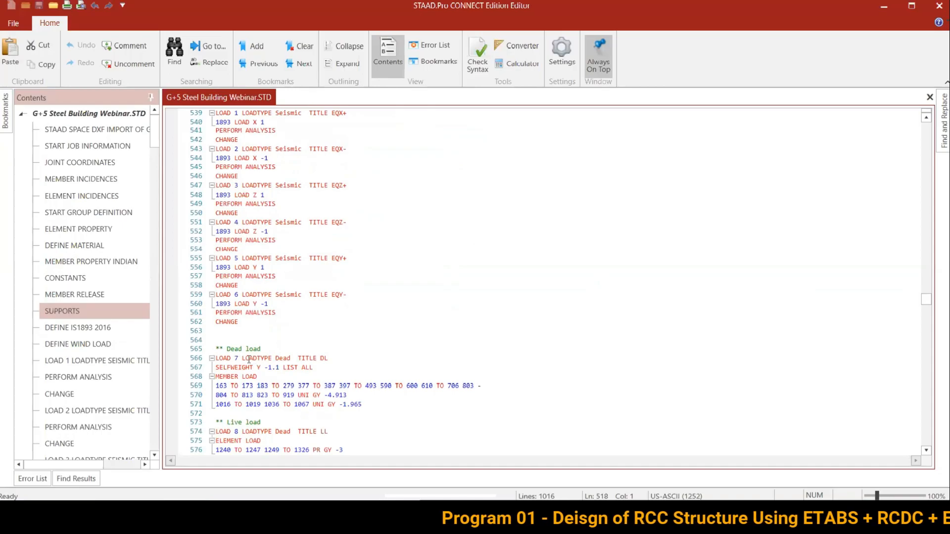
scroll(250, 272, "down", 5)
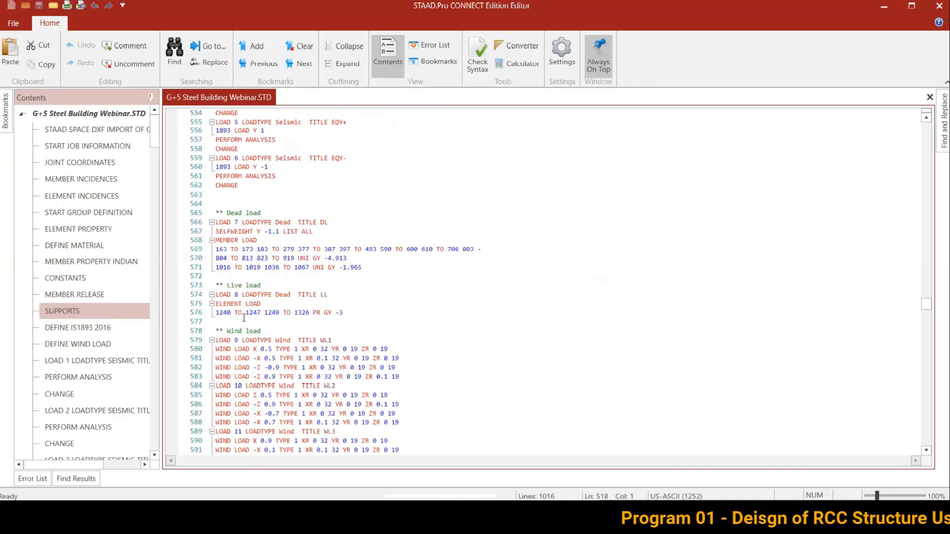
scroll(278, 316, "down", 5)
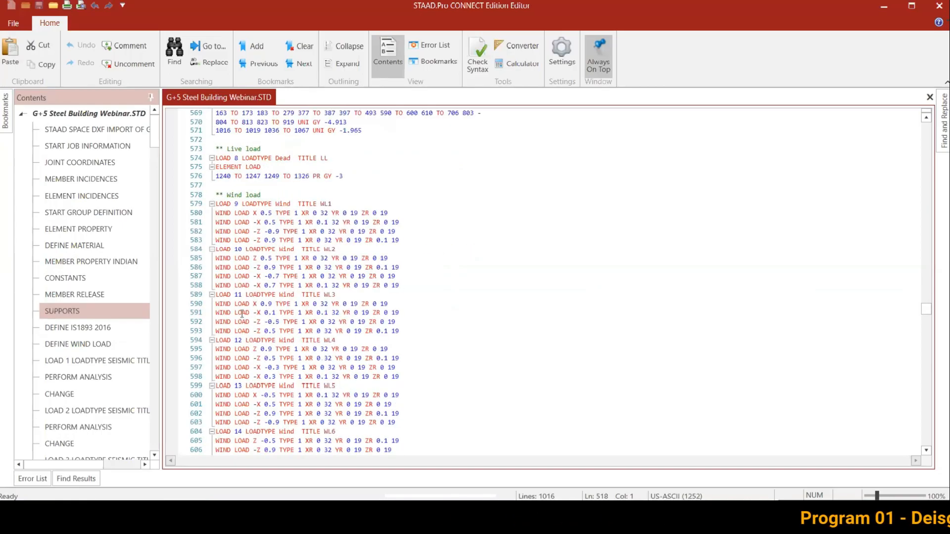
scroll(254, 328, "down", 5)
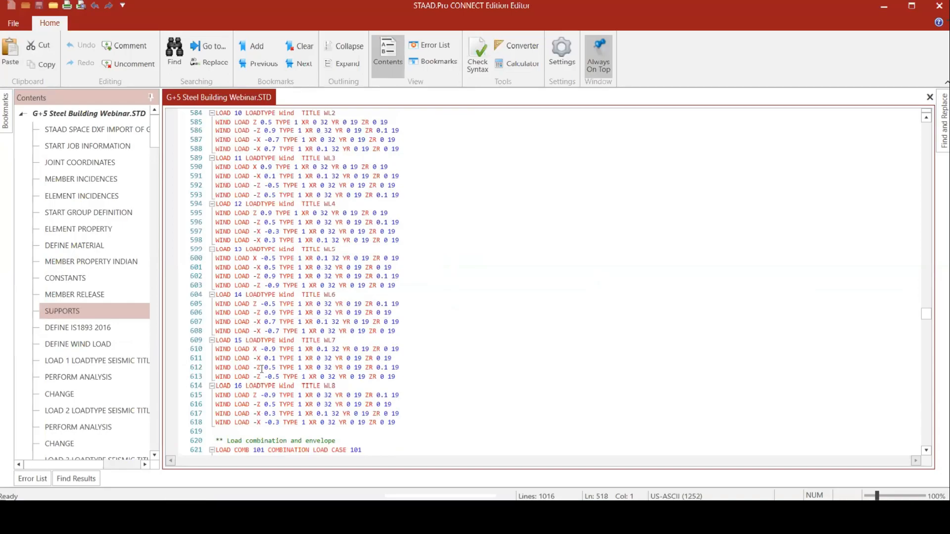
scroll(267, 272, "up", 5)
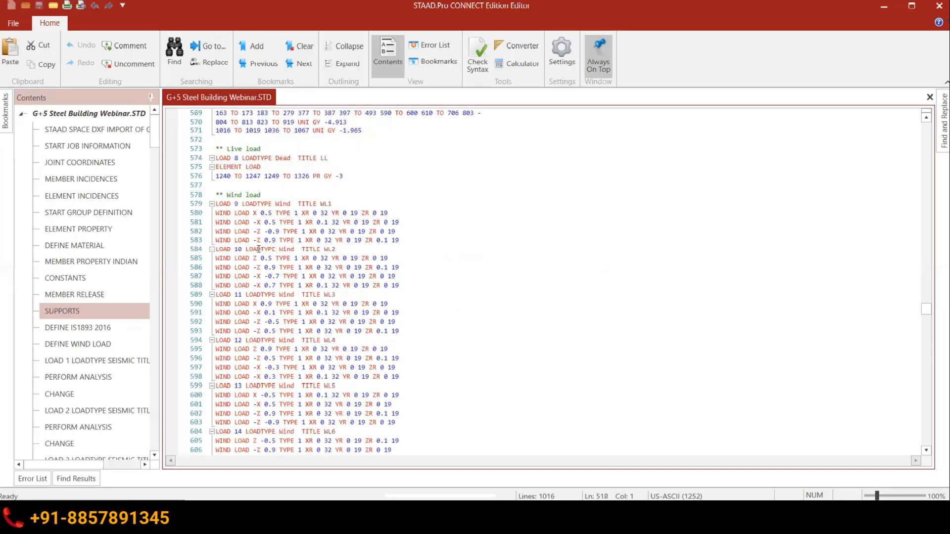
scroll(259, 249, "up", 5)
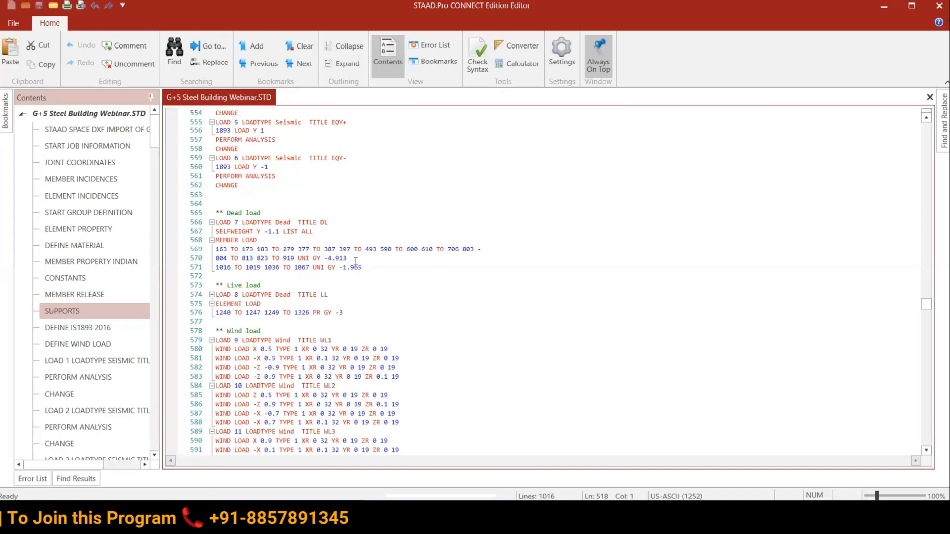
scroll(279, 223, "up", 5)
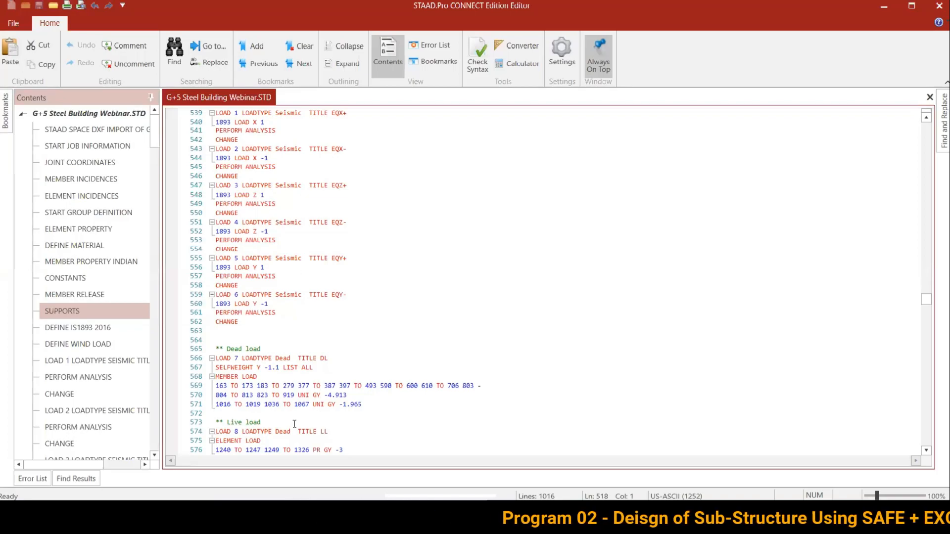
scroll(292, 414, "down", 5)
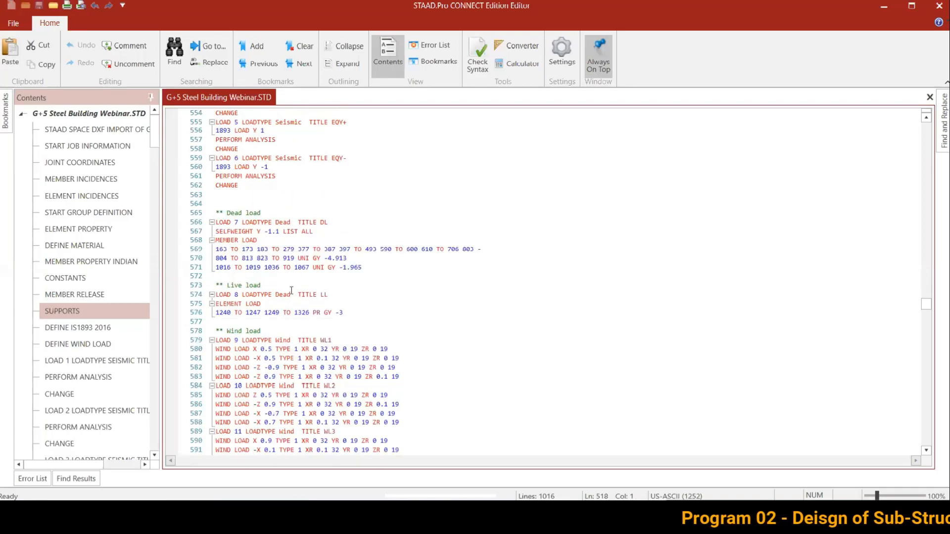
Step: Change the load type of load 8, titled LL, to Live and remove the extra space before TITLE
left_click(291, 295)
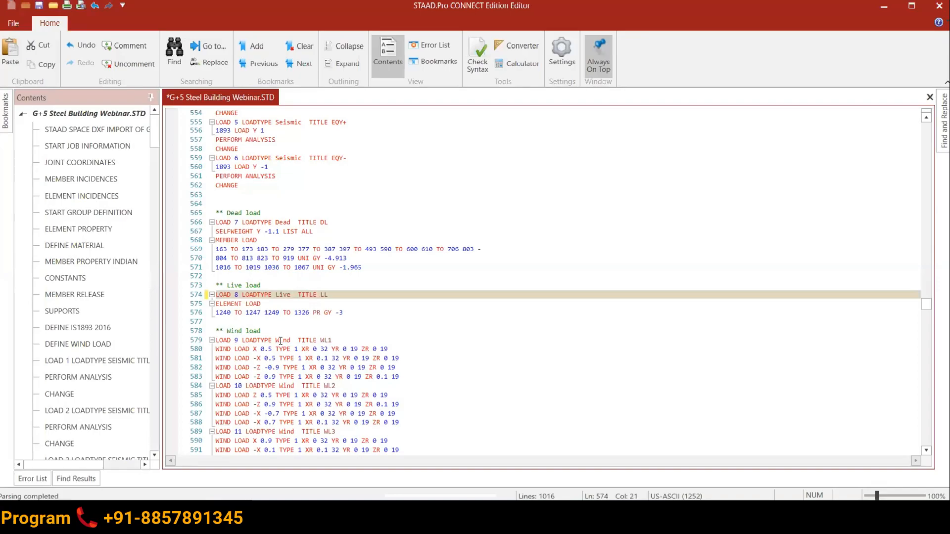
left_click_drag(333, 226, 337, 232)
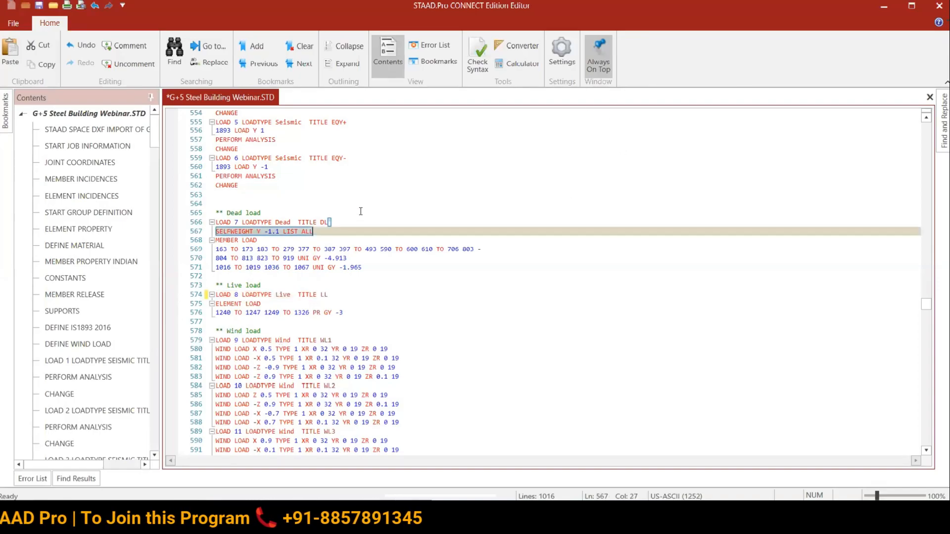
left_click(295, 295)
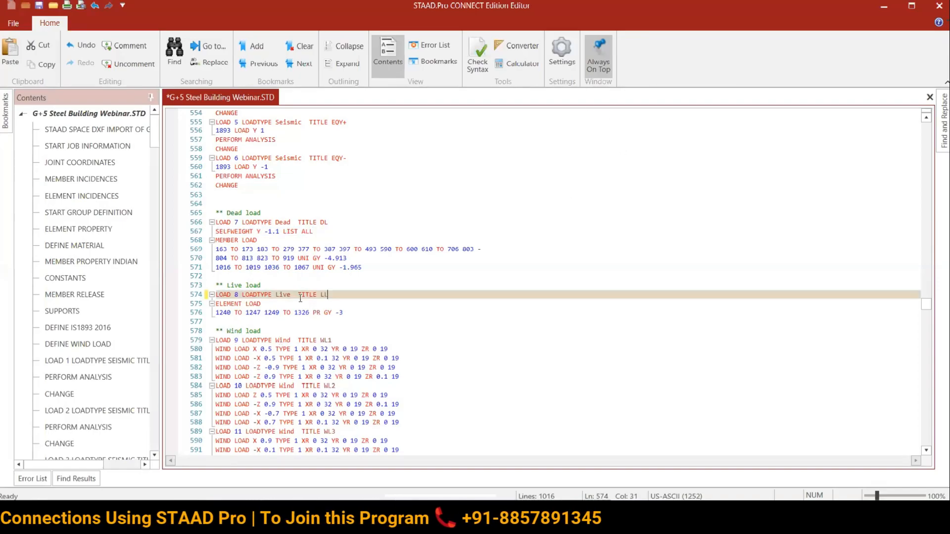
key("Delete")
key("End")
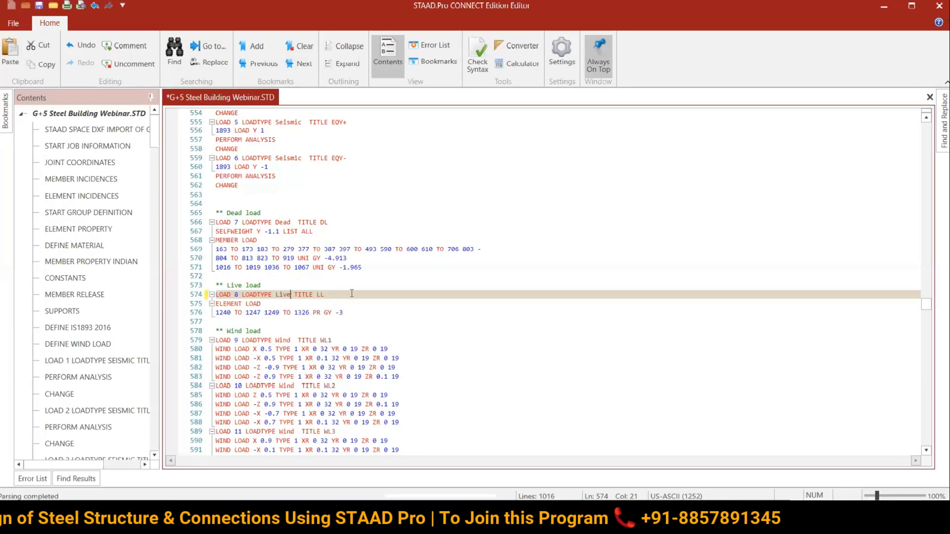
Step: Check the command file's syntax and save the file
left_click(371, 215)
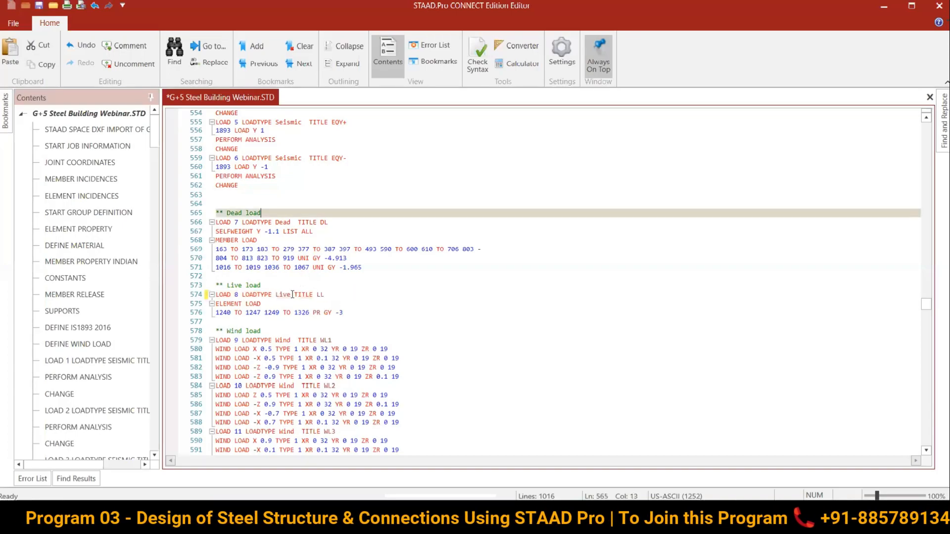
left_click(278, 306)
key("ctrl+s")
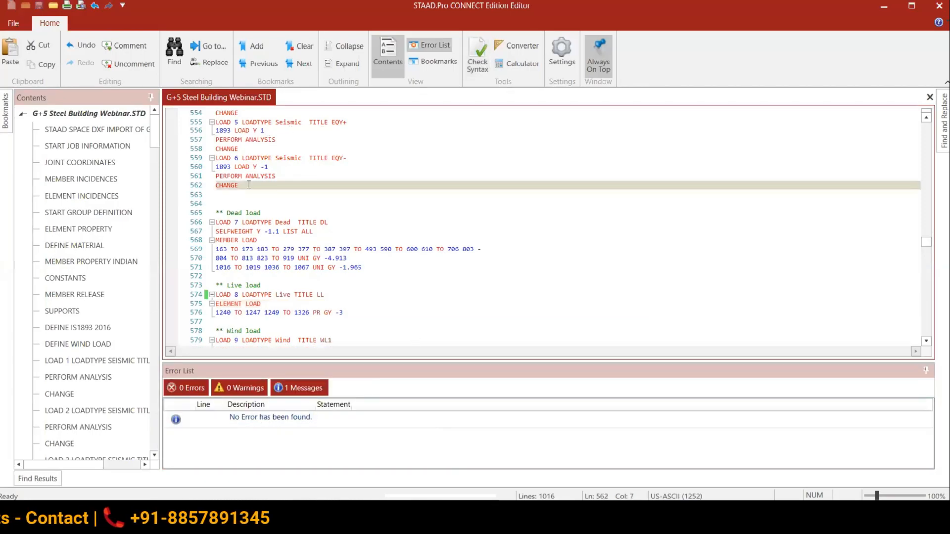
Step: Close the editor, dismiss the file access messages, and reopen G+5 Steel Building Webinar.STD from the recent files in STAAD.Pro
left_click(936, 7)
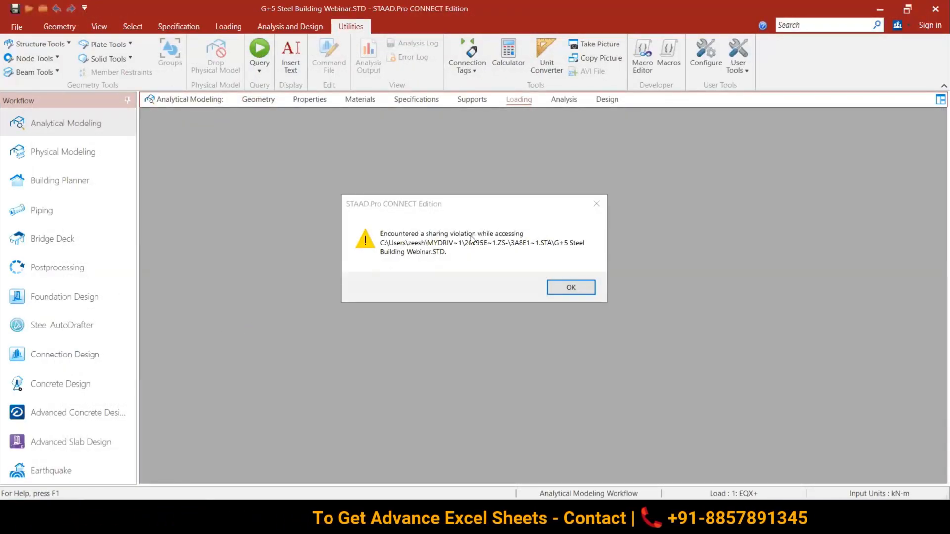
left_click(571, 291)
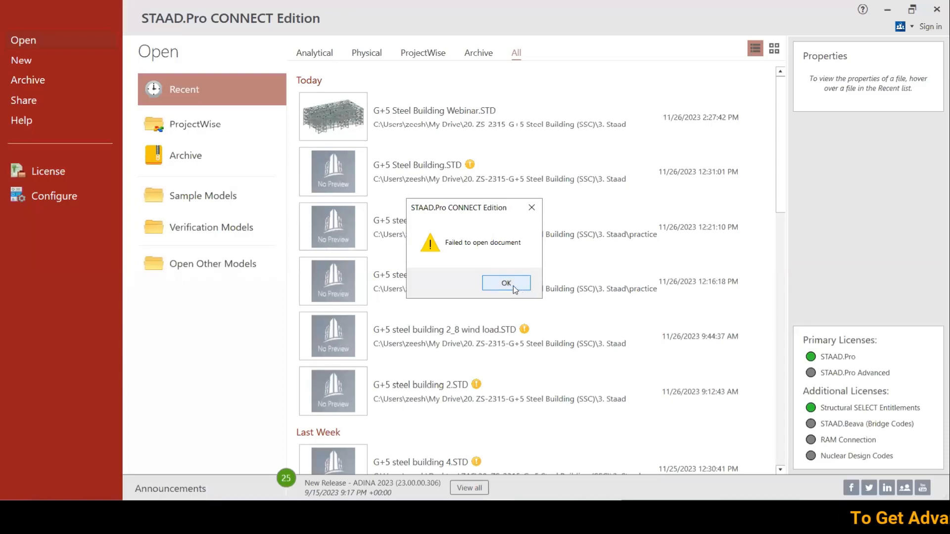
left_click(513, 286)
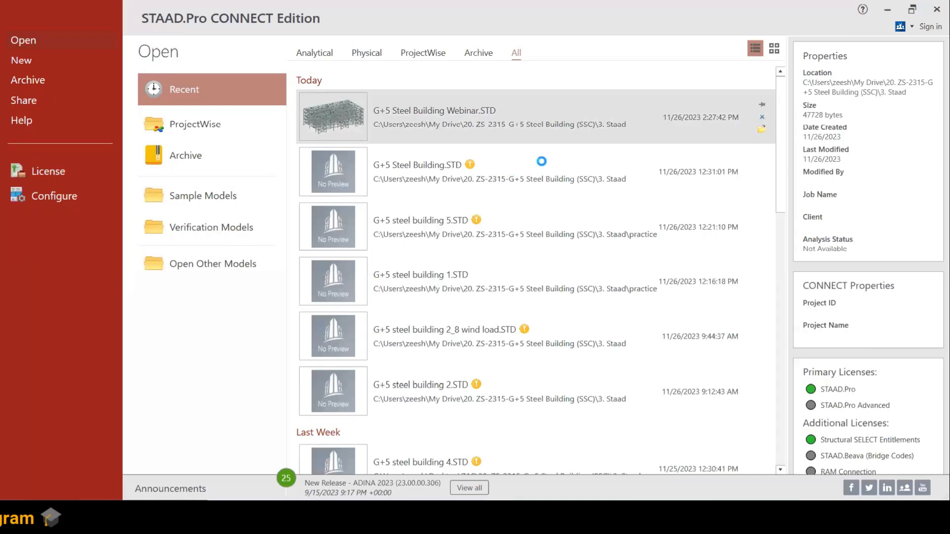
left_click(513, 286)
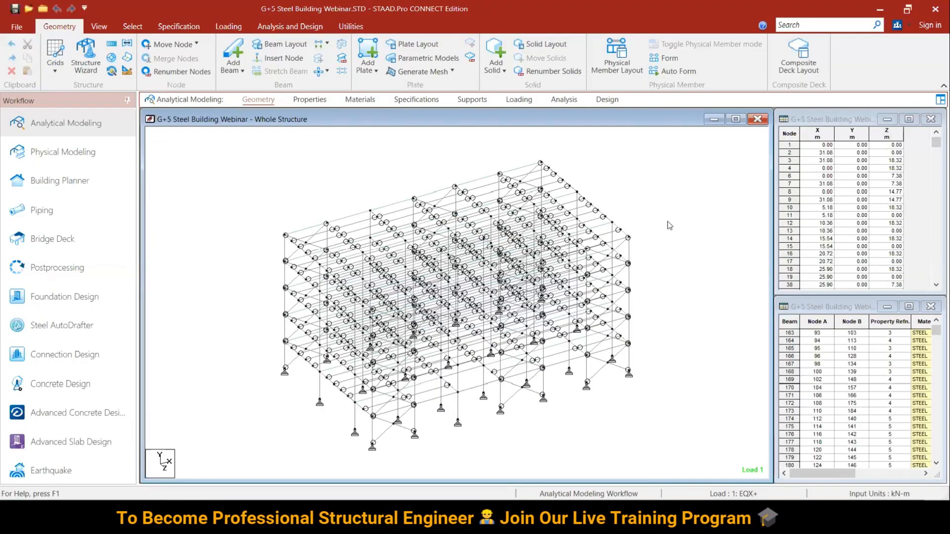
Step: Show the load cases and inspect each wind load item of load case 9, WL1, on the model
left_click(519, 100)
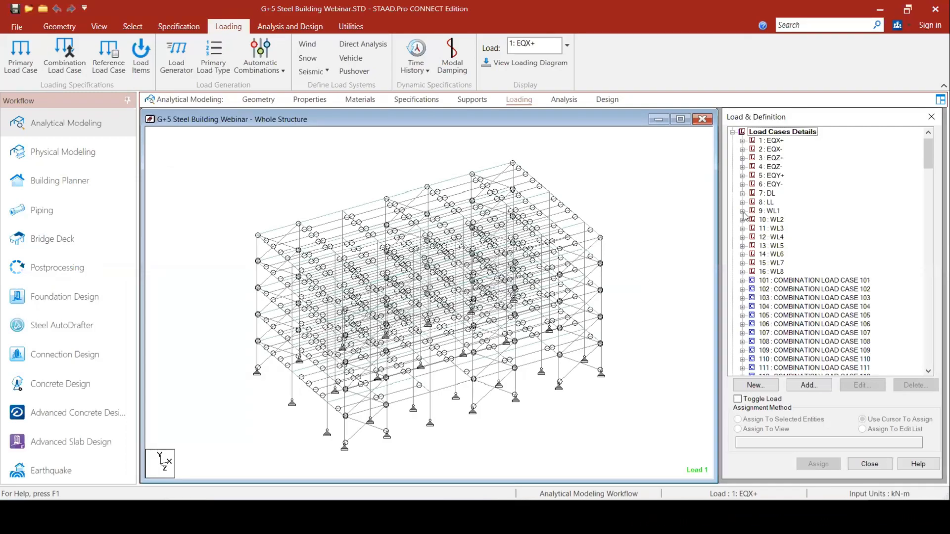
left_click(743, 211)
left_click(800, 220)
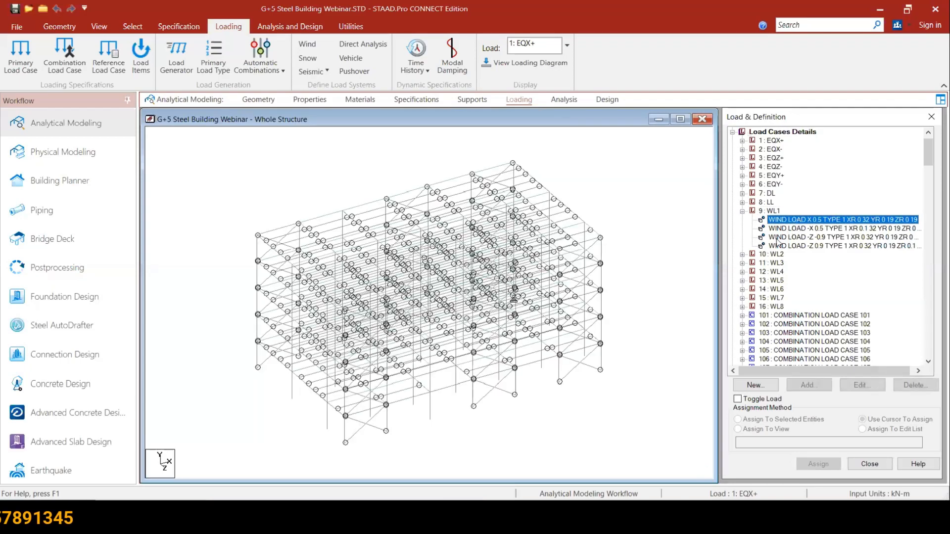
left_click(790, 219)
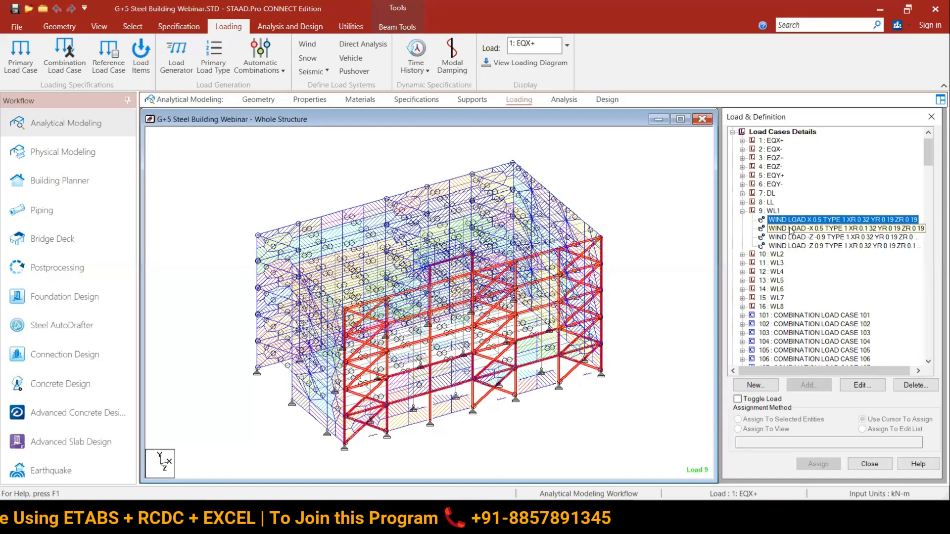
left_click(790, 229)
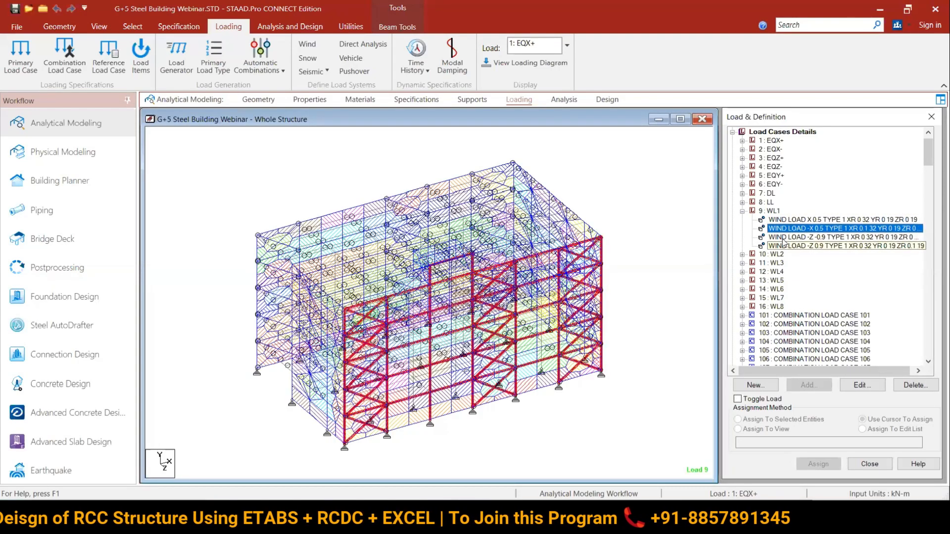
left_click(782, 238)
left_click(783, 246)
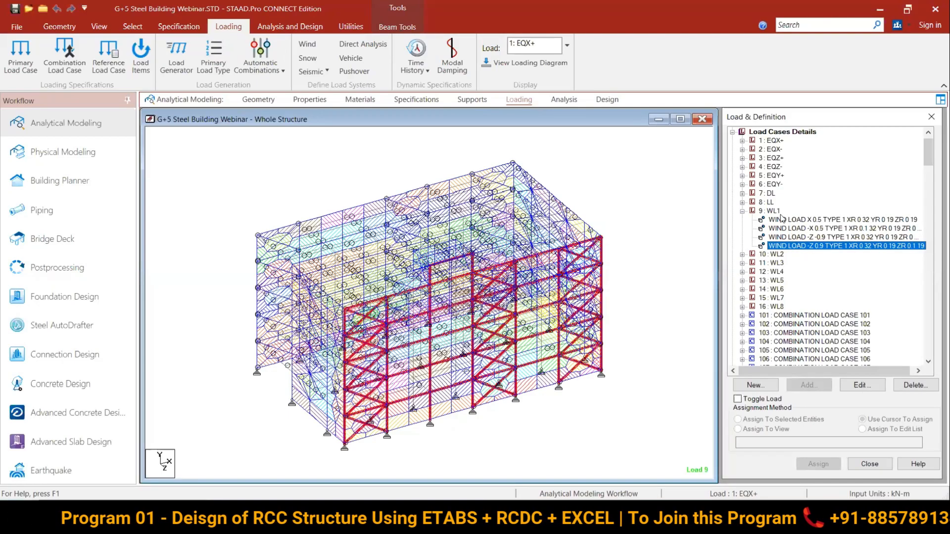
Step: Inspect each wind load item of load case 10, WL2, on the model
left_click(743, 254)
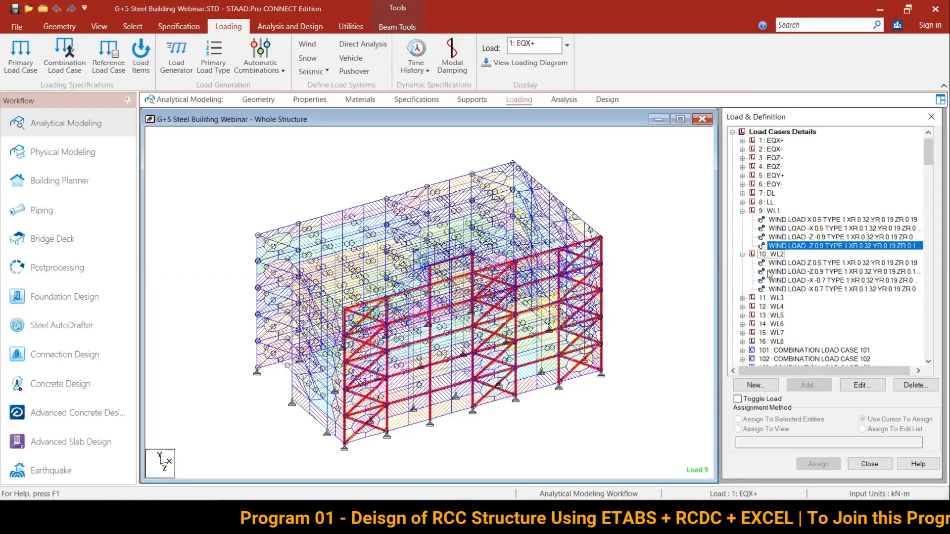
left_click(783, 263)
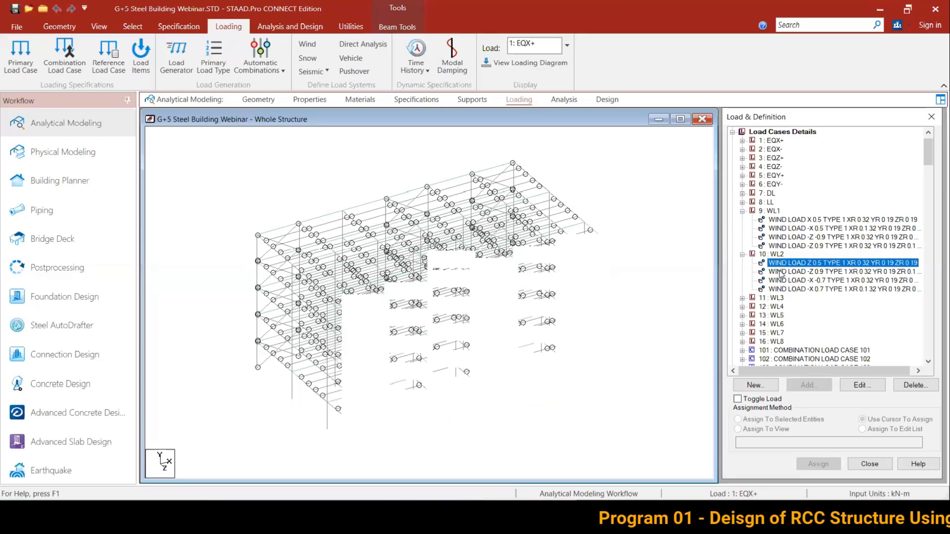
key("Down")
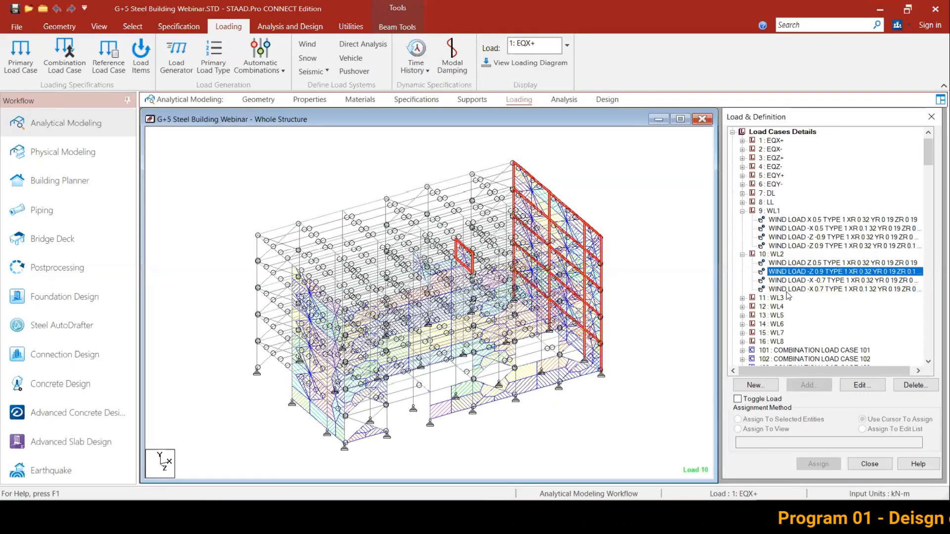
key("Down")
key("Down")
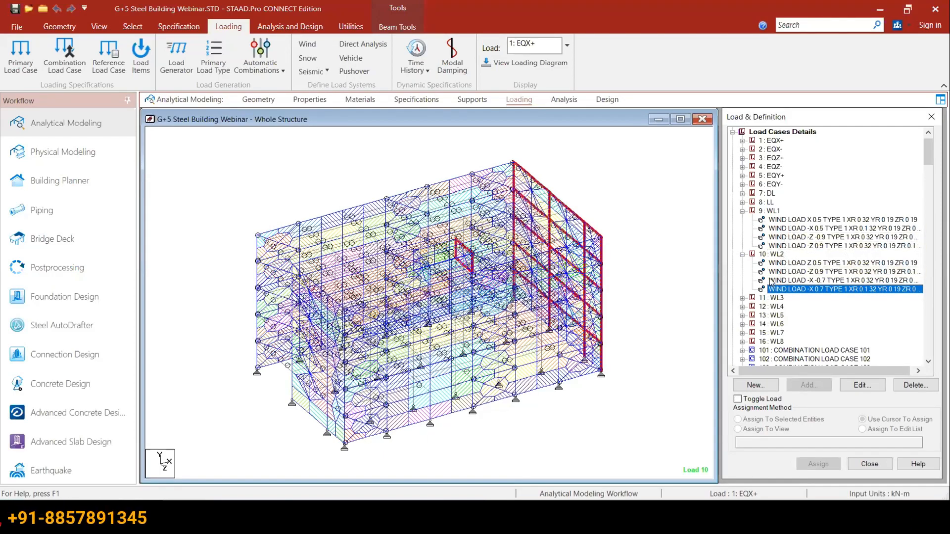
Step: Collapse WL1 and WL2, inspect the load factors of combination load case 101, and look through the combination list
scroll(743, 221, "down", 1)
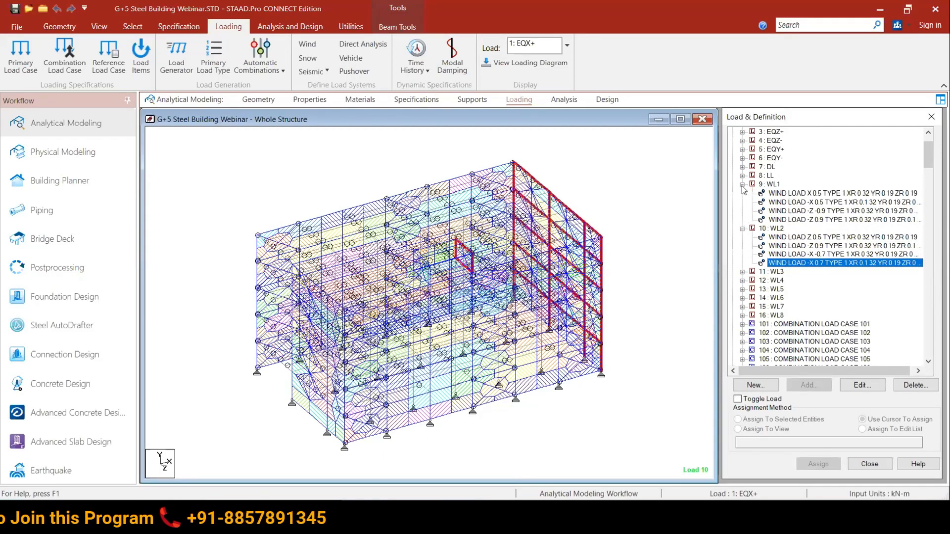
left_click(742, 185)
left_click(742, 194)
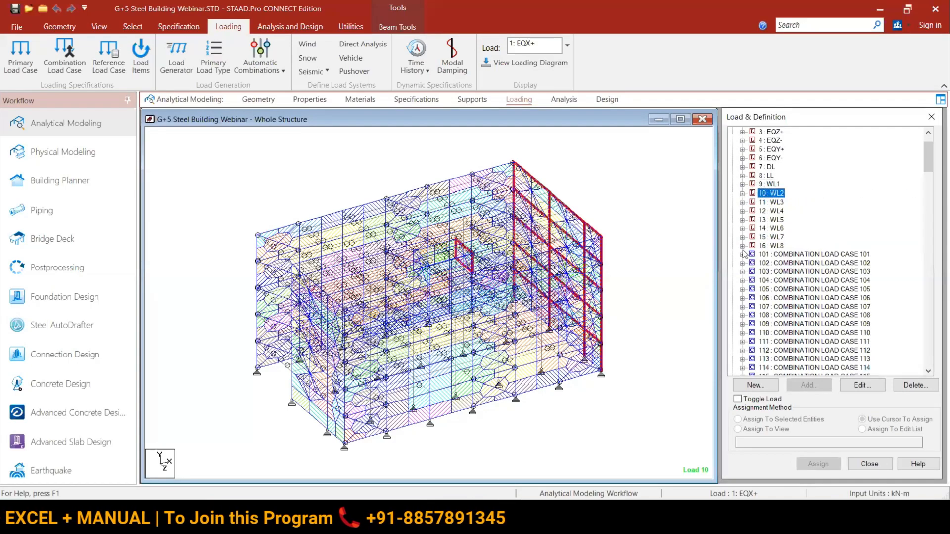
left_click(742, 255)
left_click(793, 271)
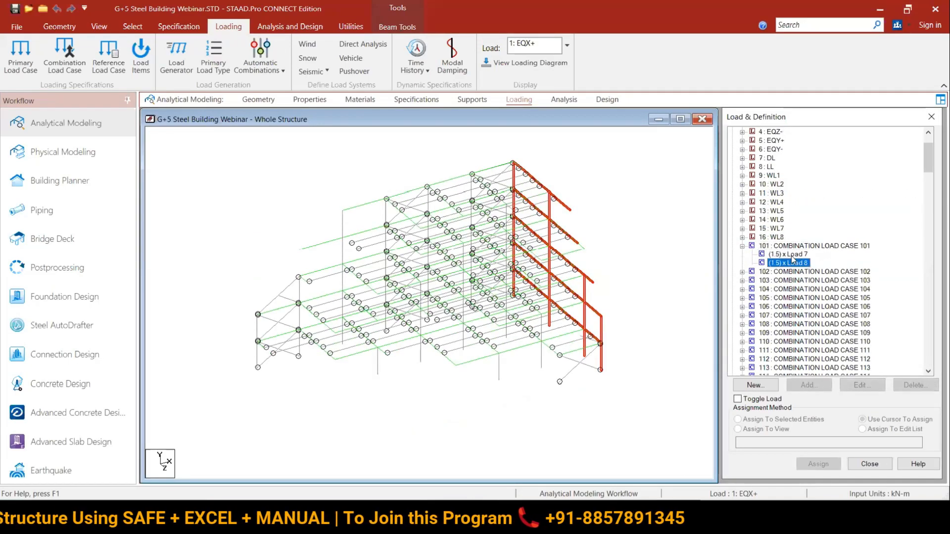
scroll(744, 222, "down", 1)
scroll(745, 222, "down", 9)
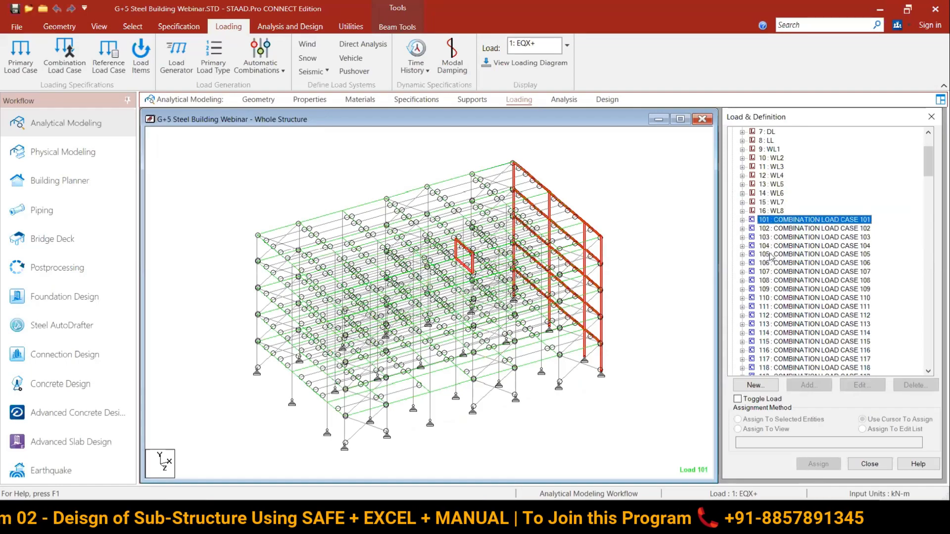
left_click_drag(925, 198, 925, 159)
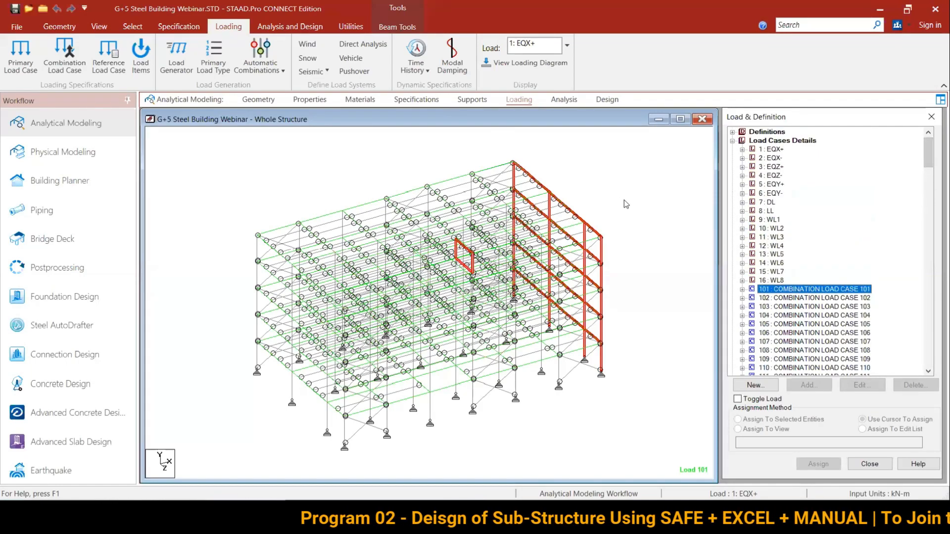
Step: Add a Perform Analysis command with the No Print option, check the end of the command list, and clear the beam selection
left_click(563, 100)
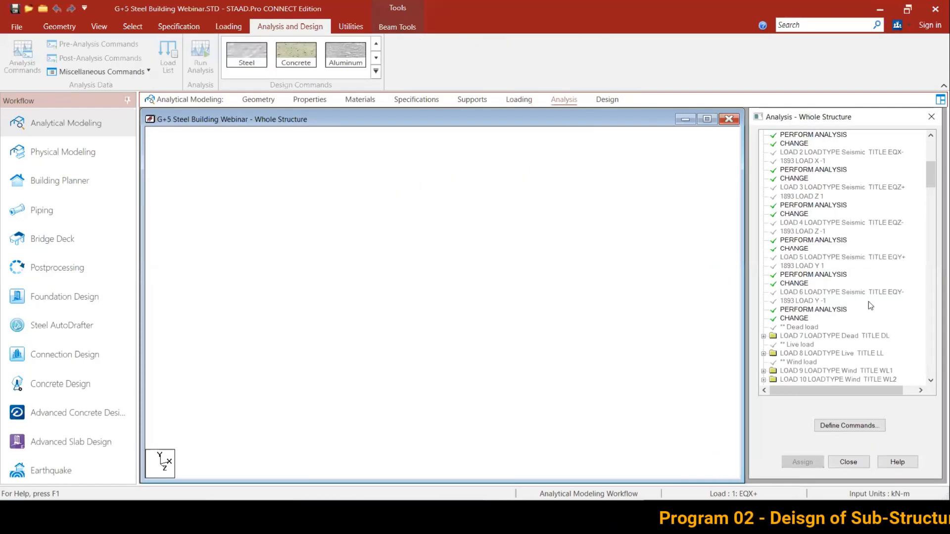
left_click(820, 426)
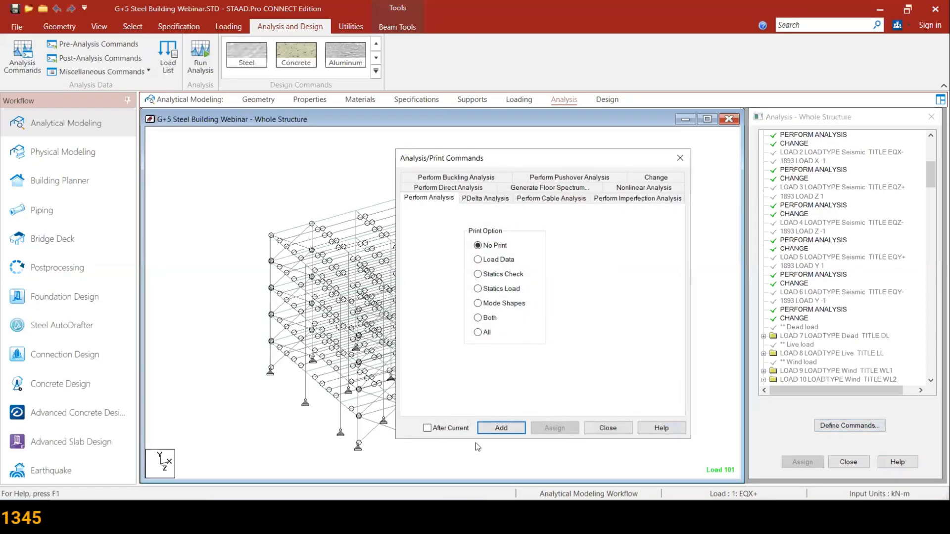
left_click(491, 429)
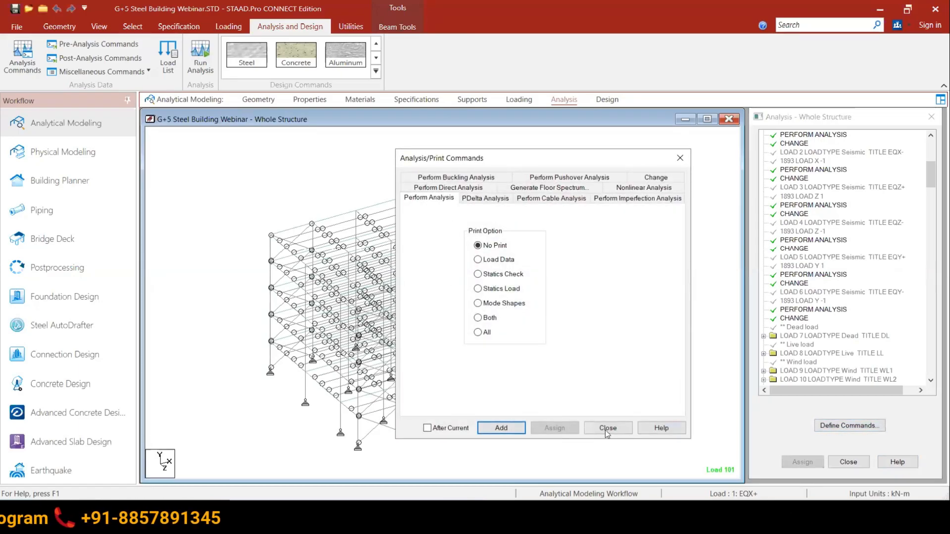
left_click(615, 429)
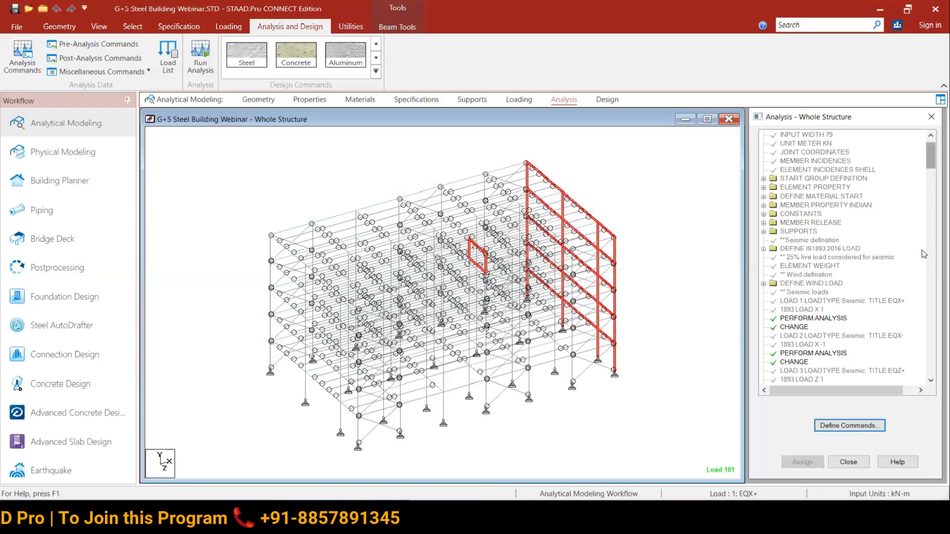
left_click_drag(930, 157, 900, 399)
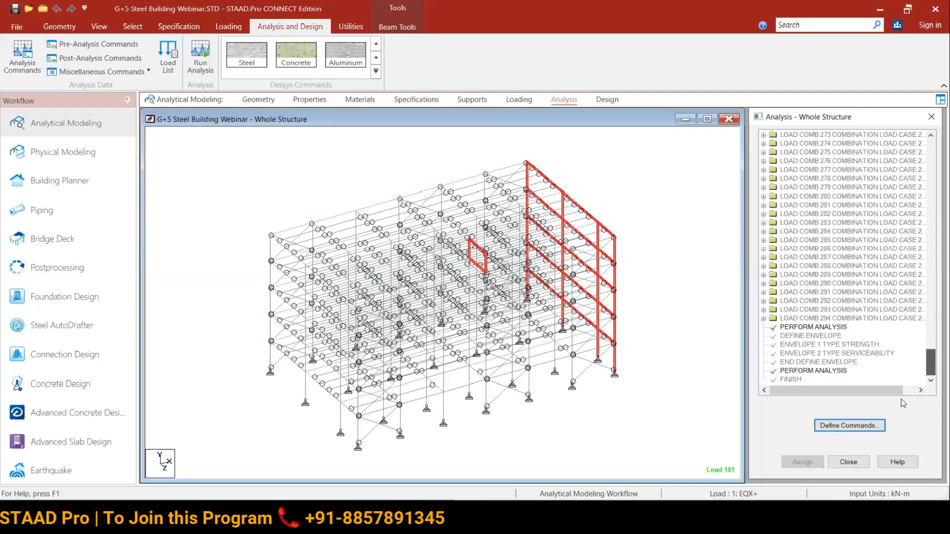
left_click(668, 192)
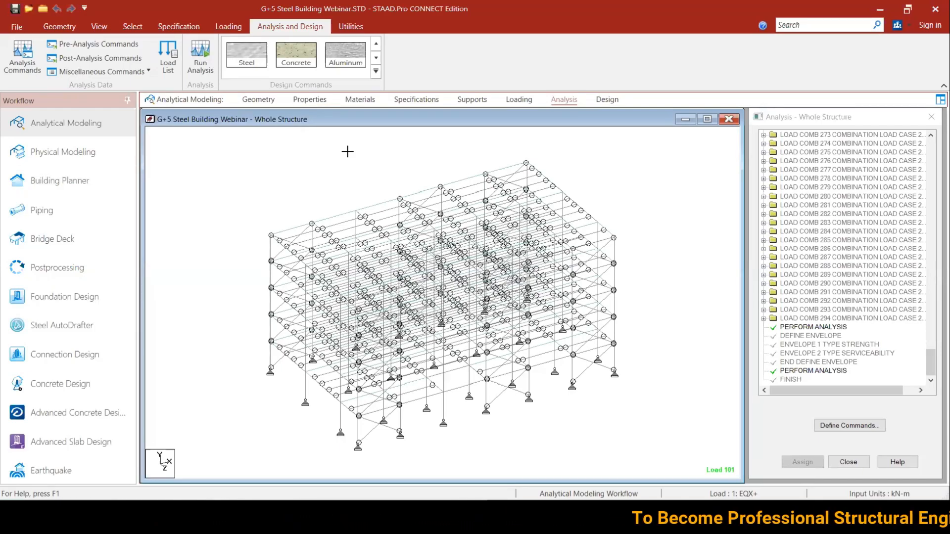
left_click(603, 101)
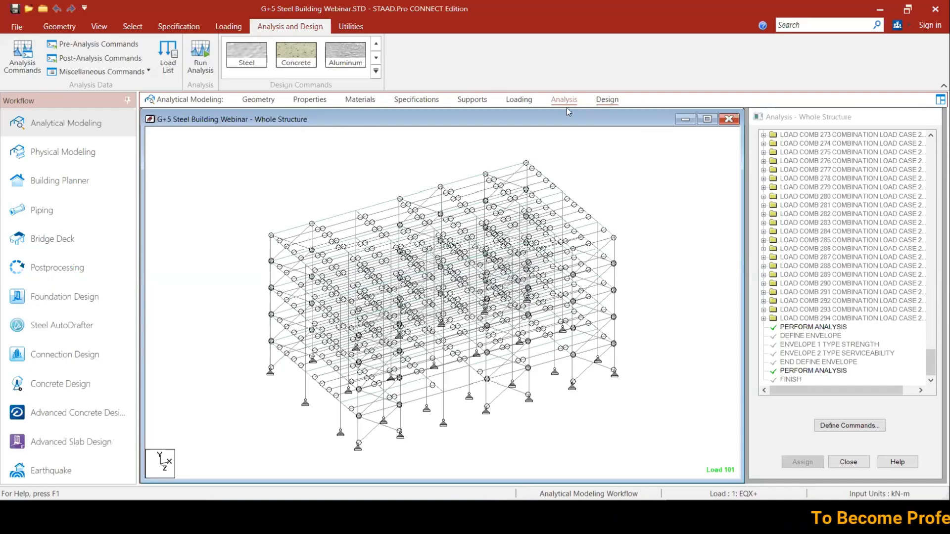
left_click(561, 101)
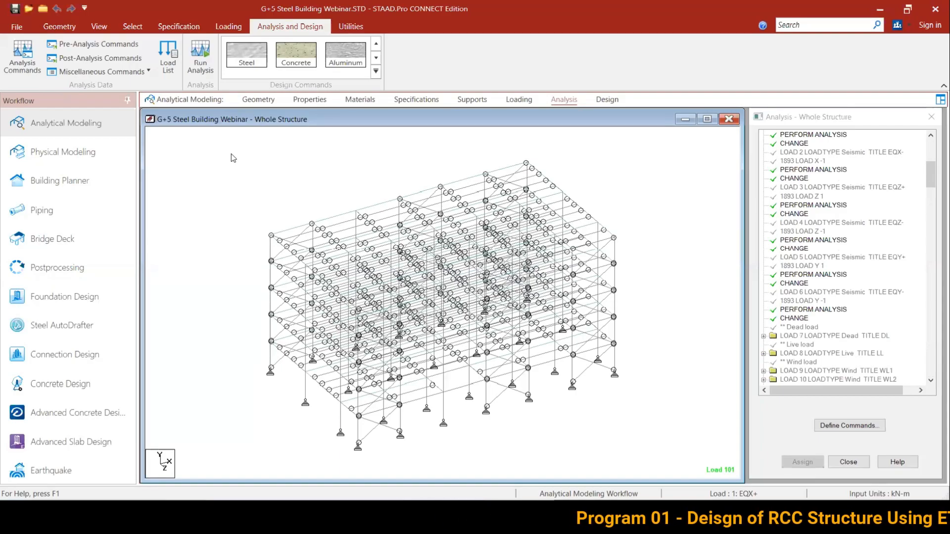
left_click(61, 27)
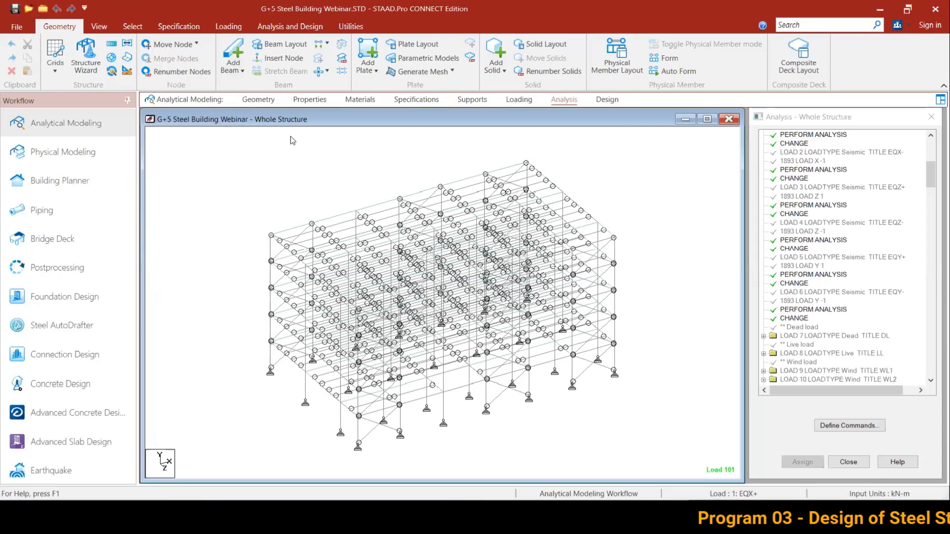
left_click(98, 28)
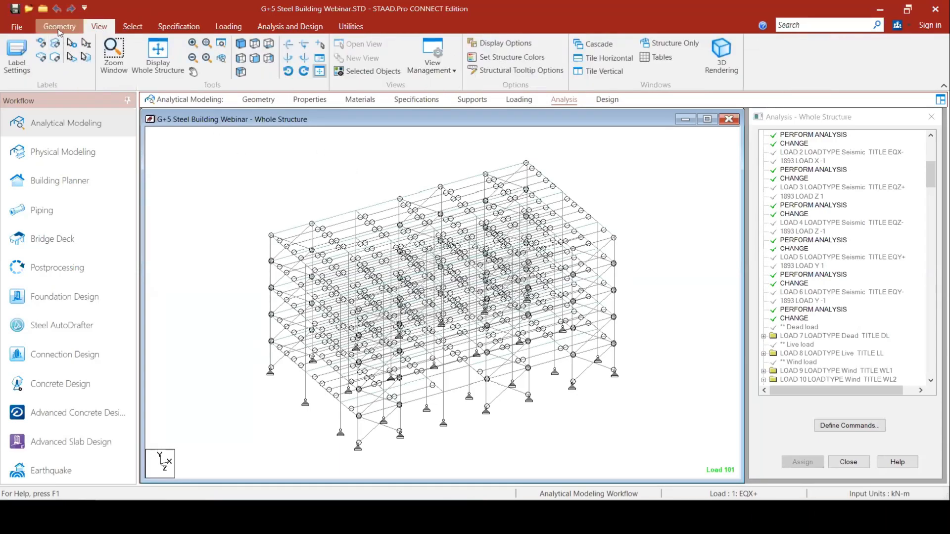
left_click(59, 30)
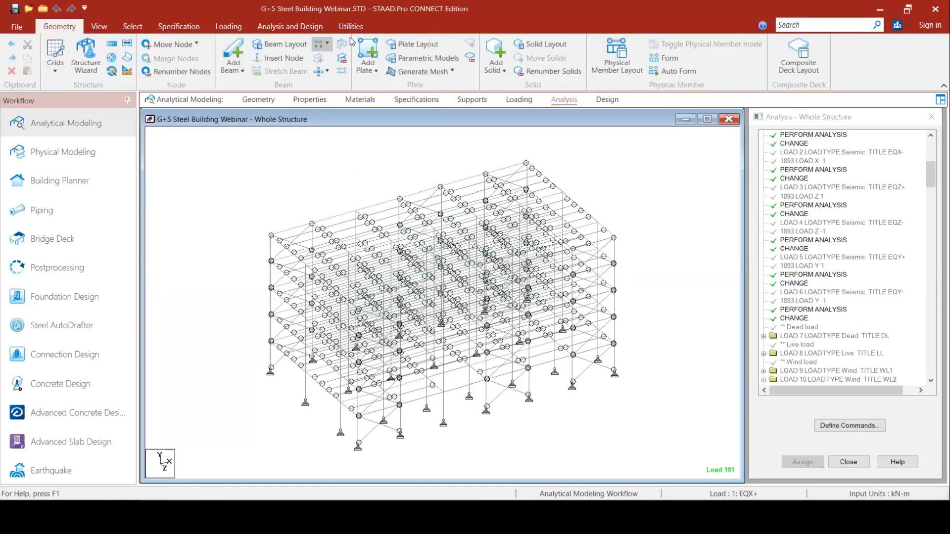
left_click(272, 23)
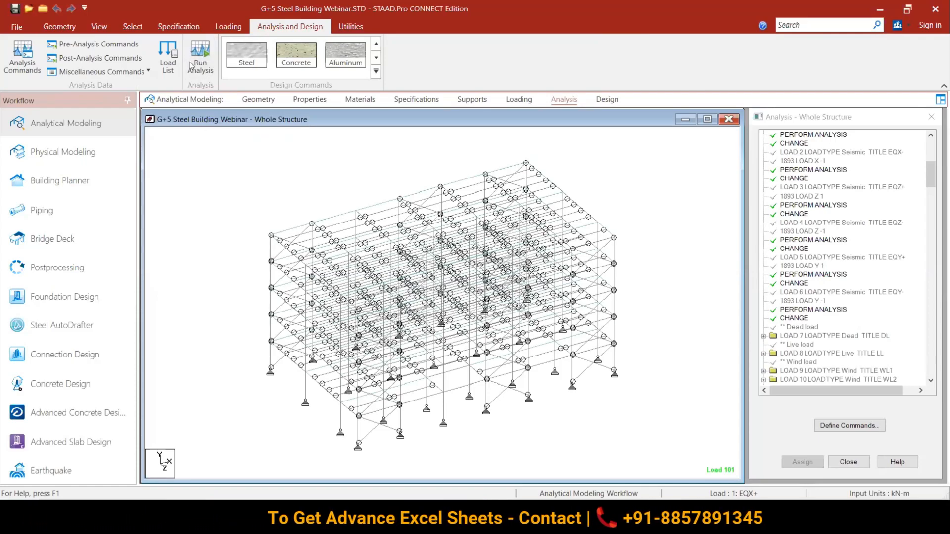
left_click(94, 23)
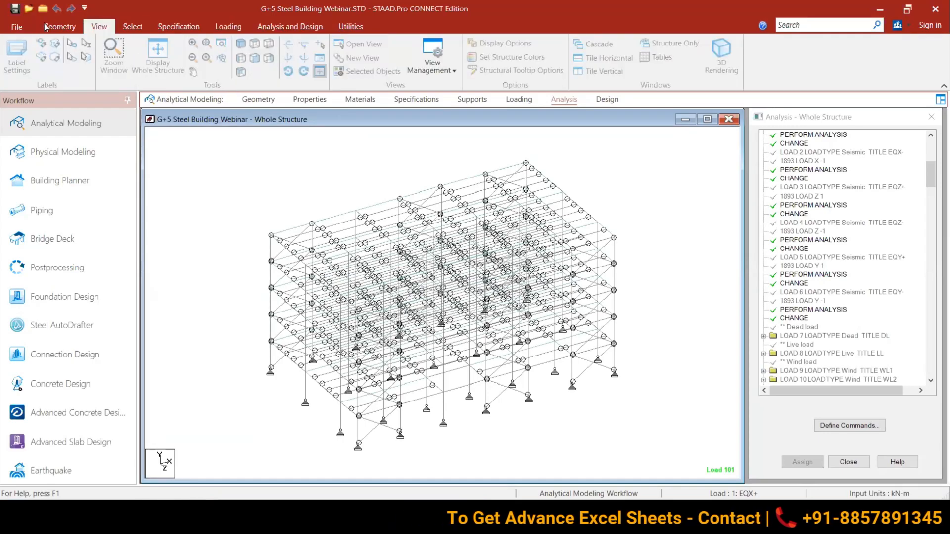
left_click(45, 22)
left_click(99, 25)
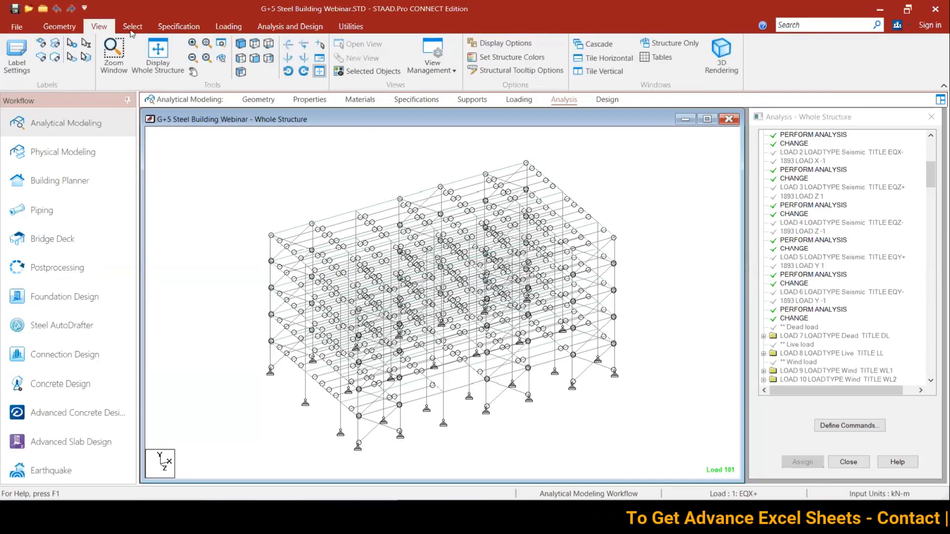
left_click(134, 26)
left_click(239, 27)
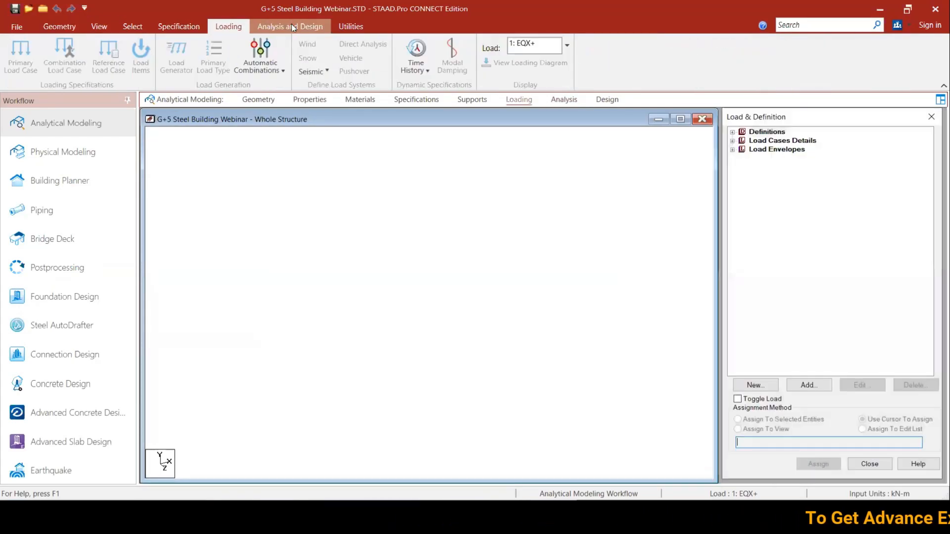
left_click(285, 25)
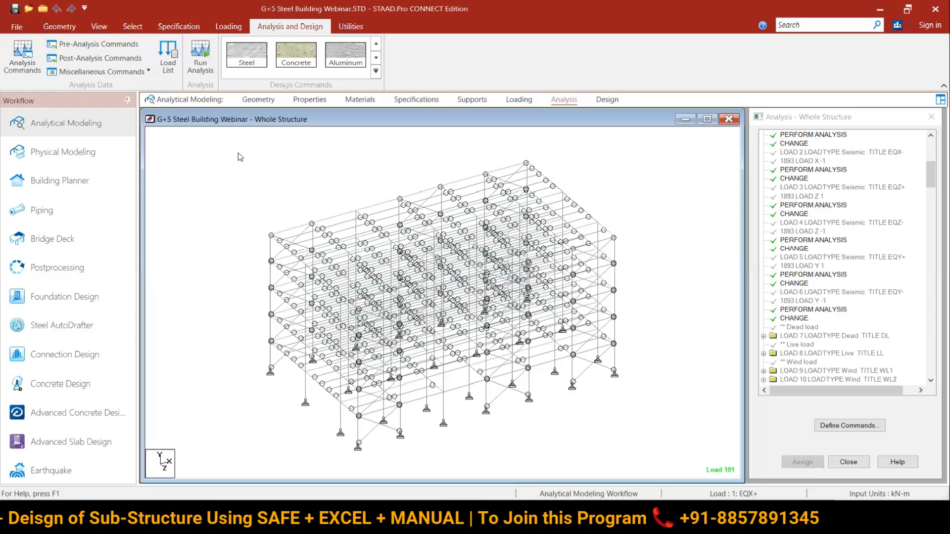
Step: Run the analysis of the whole structure, saving the modified model
left_click(204, 57)
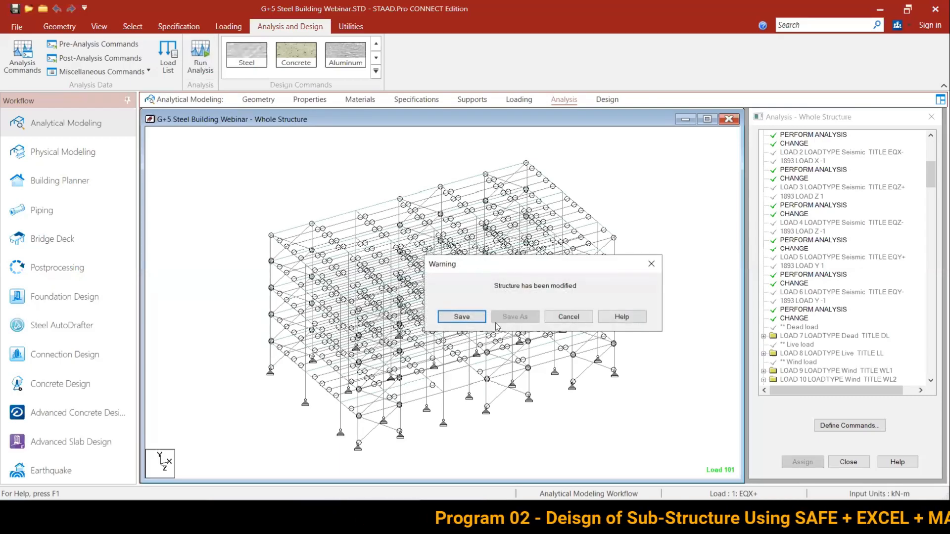
left_click_drag(477, 264, 399, 163)
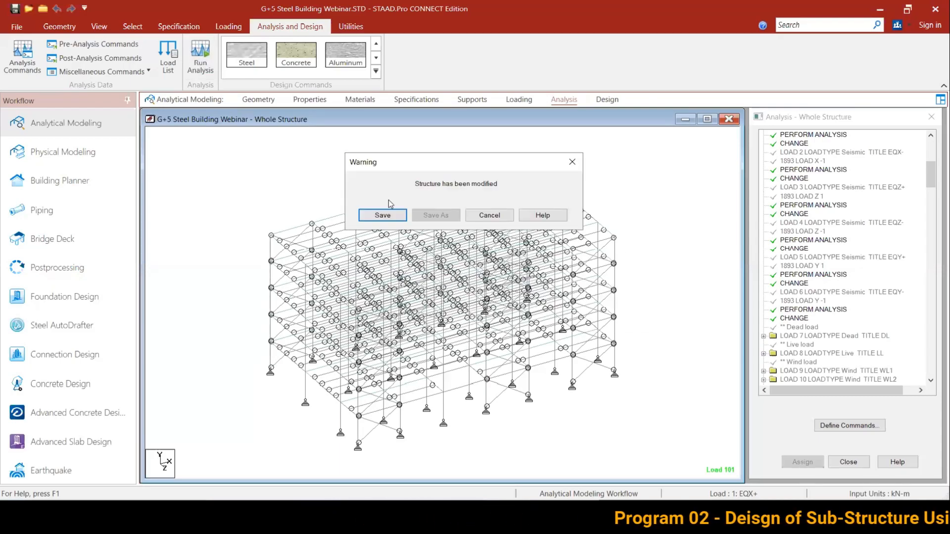
left_click(390, 217)
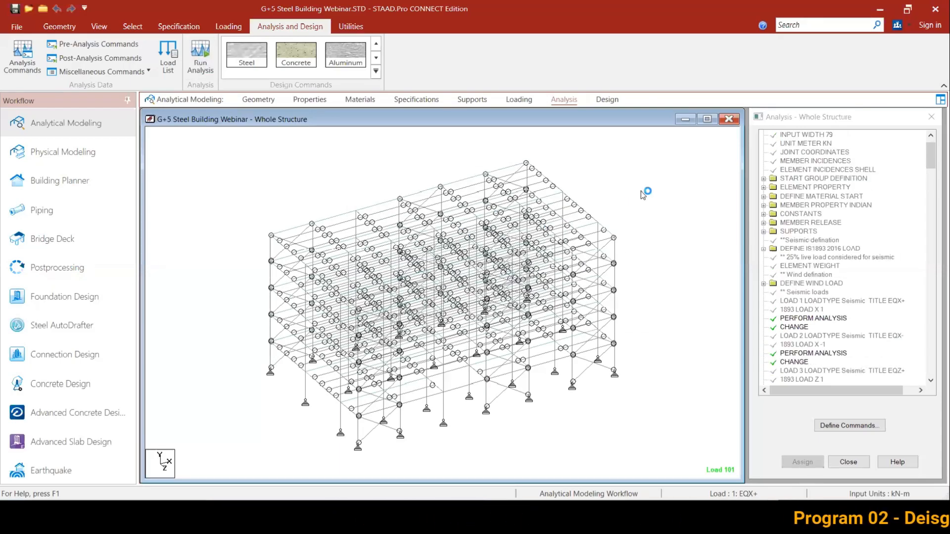
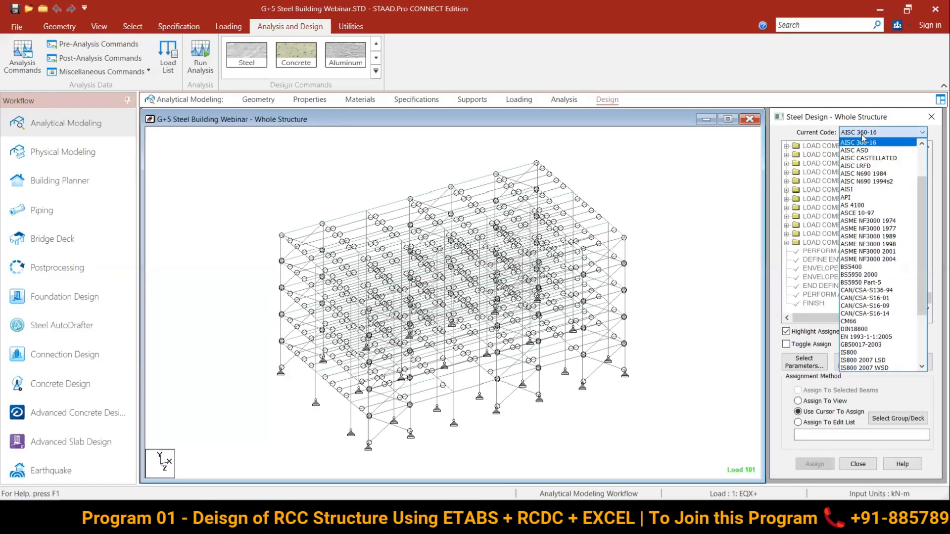
Step: View the available steel design codes and leave the code list
left_click(862, 134)
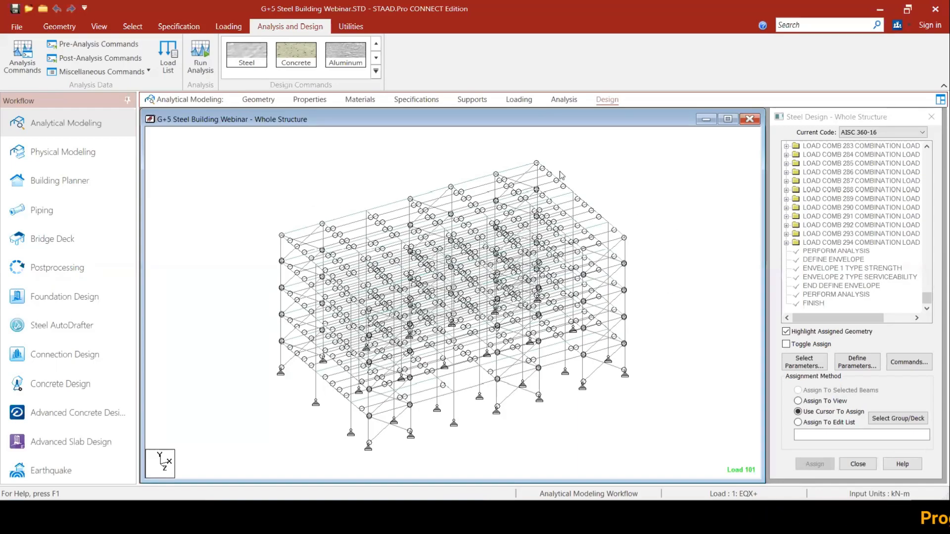
Step: Set the current steel design code to IS800 2007 LSD
left_click(866, 133)
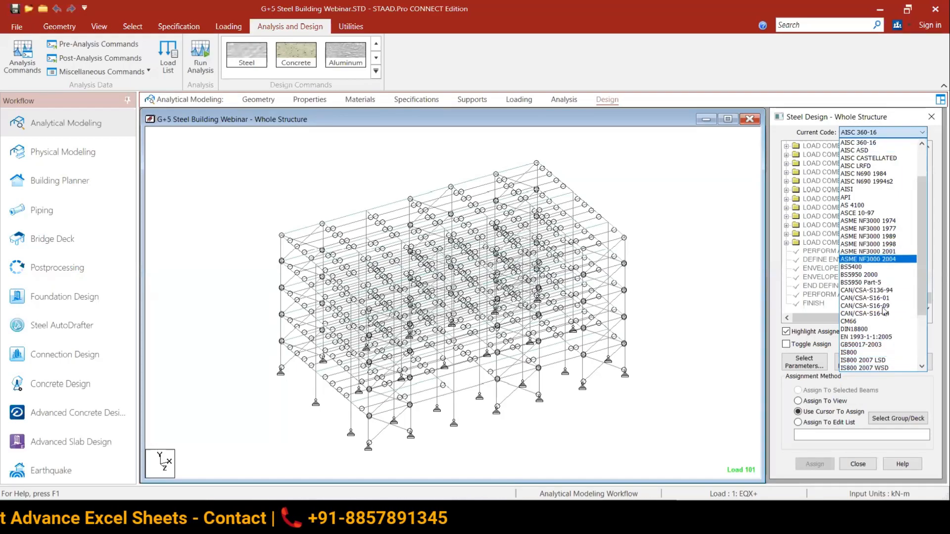
left_click(873, 361)
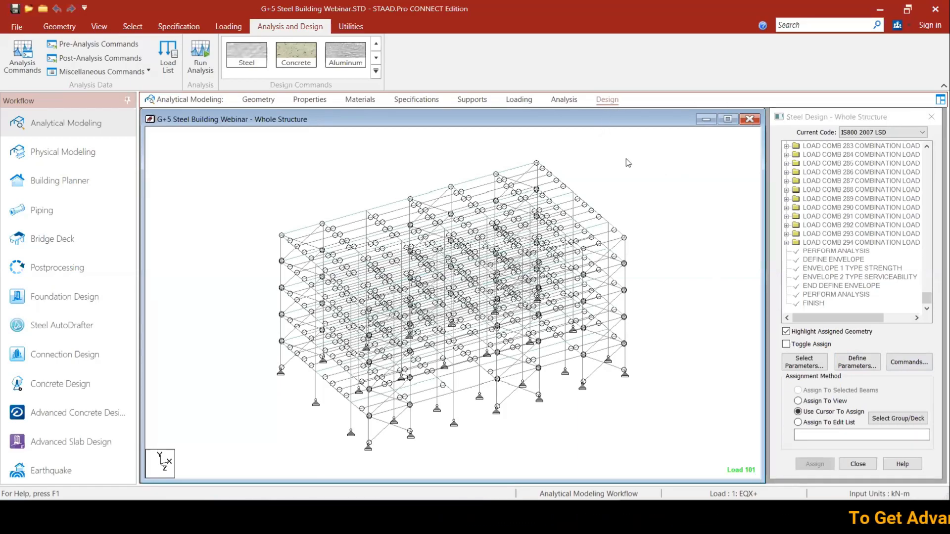
left_click(607, 100)
left_click(874, 132)
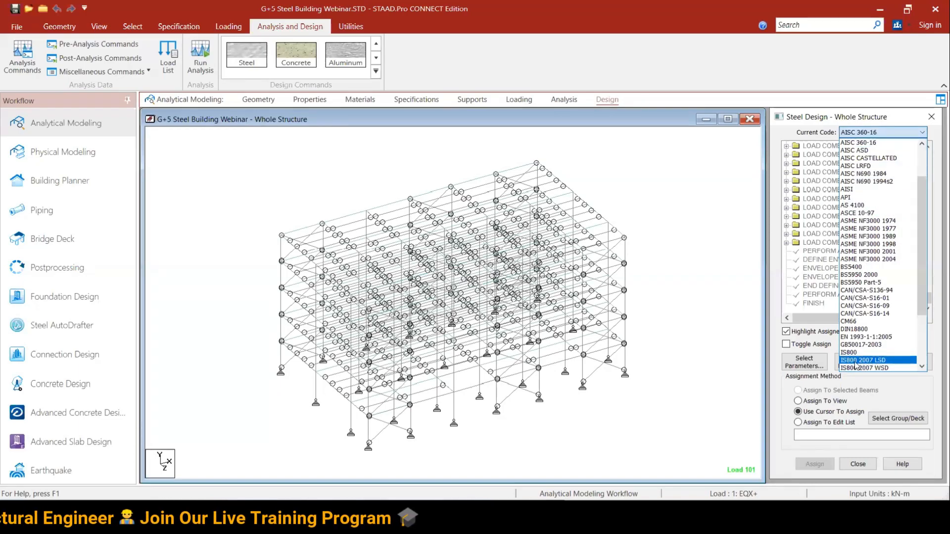
left_click(876, 361)
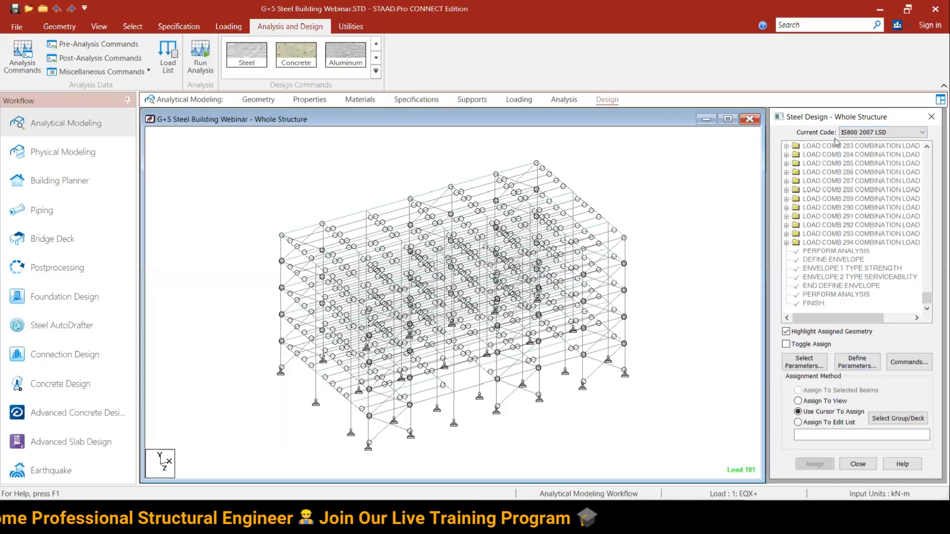
Step: Add the design parameters FU with an ultimate tensile strength of 420000 kN/m2 and FYLD with a yield strength of 250000 kN/m2
left_click(859, 365)
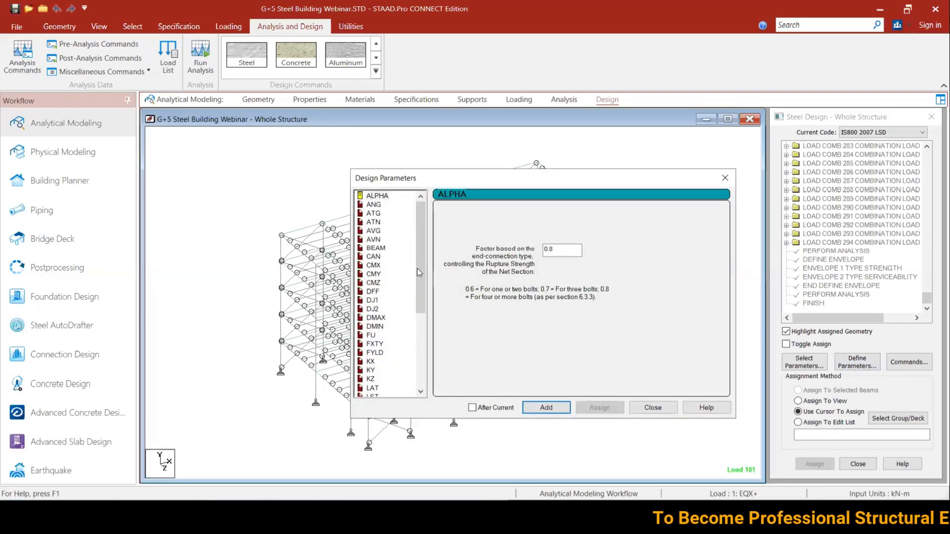
scroll(420, 297, "down", 2)
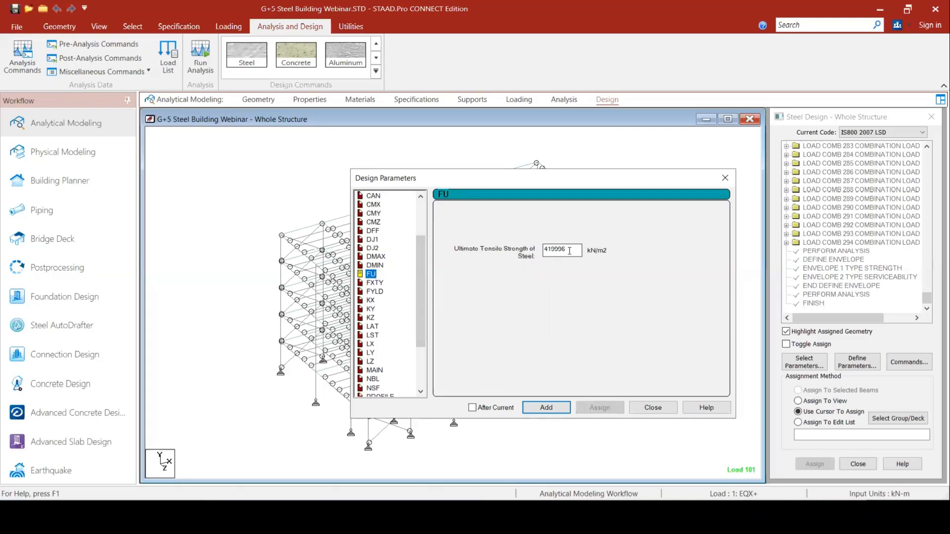
type("420")
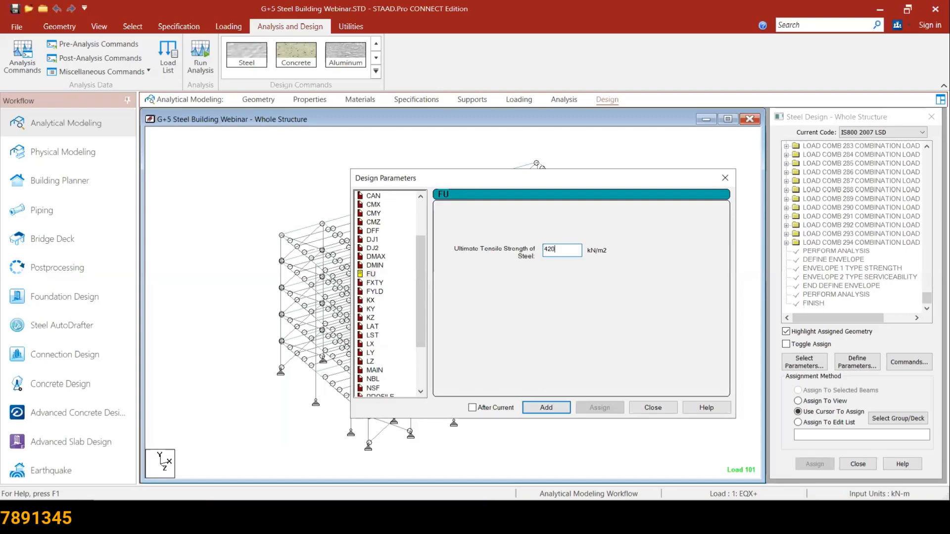
left_click(548, 409)
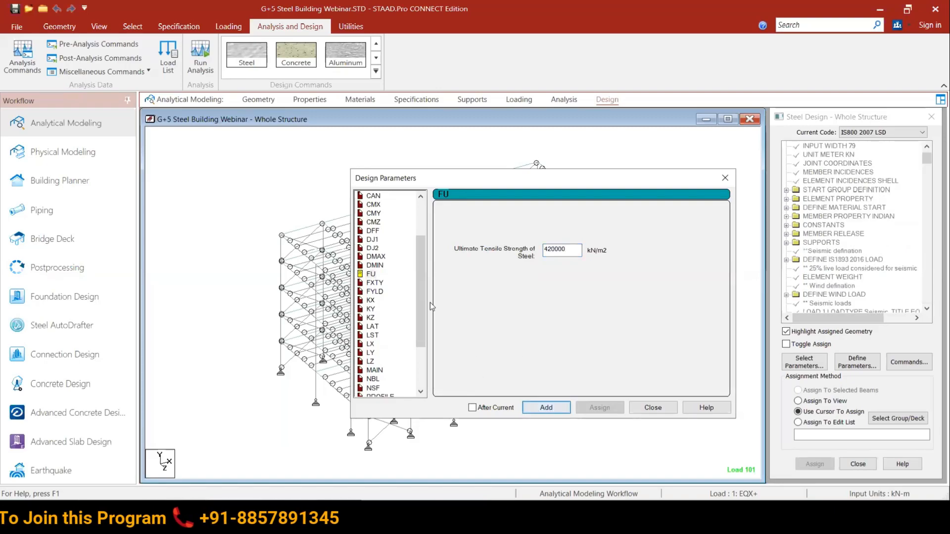
left_click(391, 292)
type("250000")
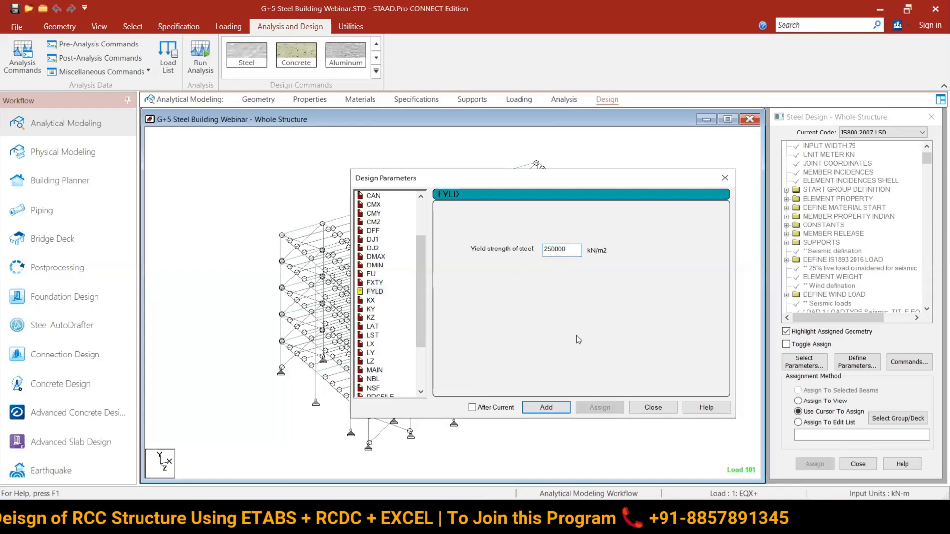
left_click(545, 407)
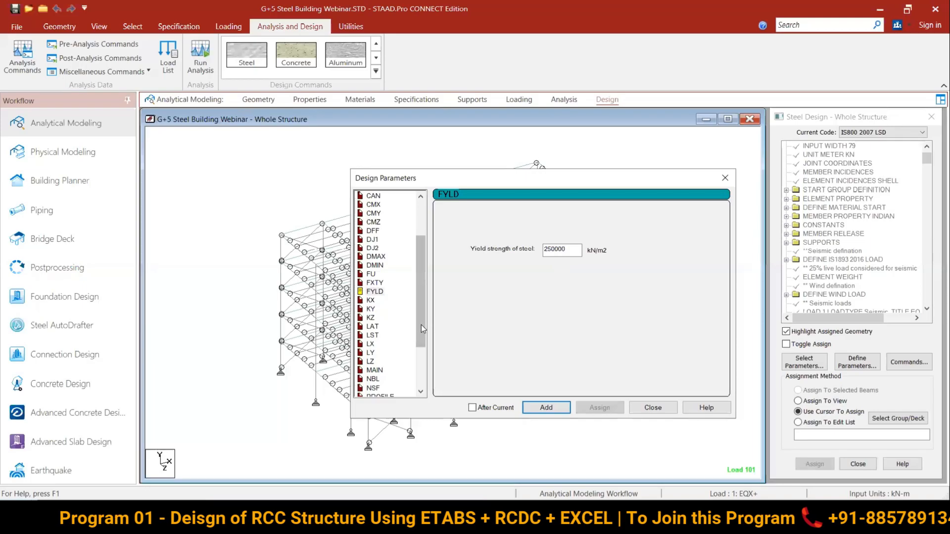
Step: Add the MAIN design parameter with an allowable compression slenderness limit of 250
left_click_drag(420, 324, 420, 373)
left_click(375, 301)
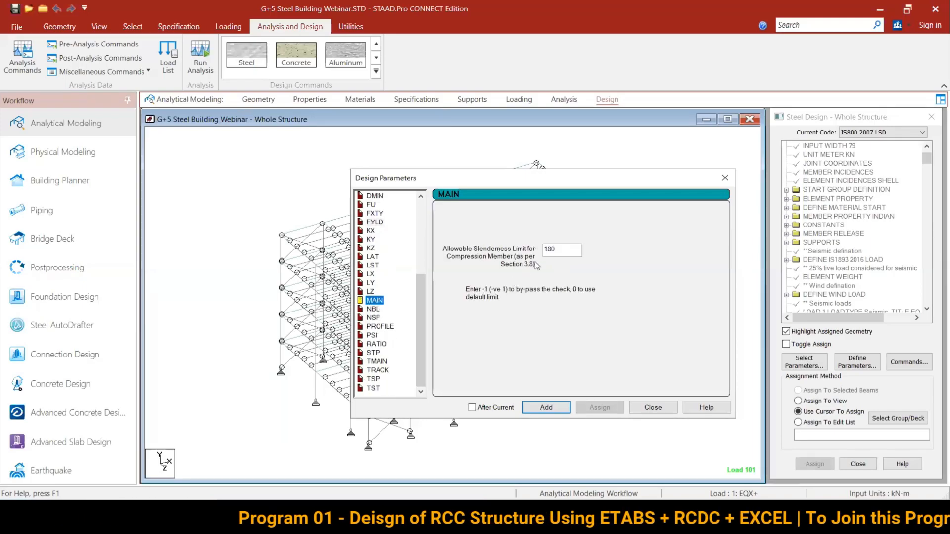
double_click(559, 250)
type("250")
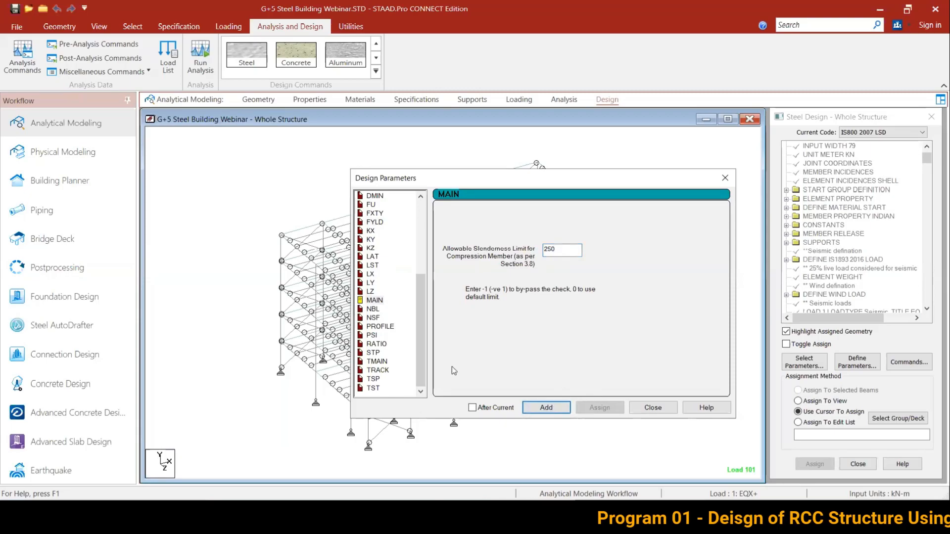
Step: Add the RATIO parameter with a permissible ratio of 1 and STP for hot rolled sections, and finish defining parameters
left_click(377, 327)
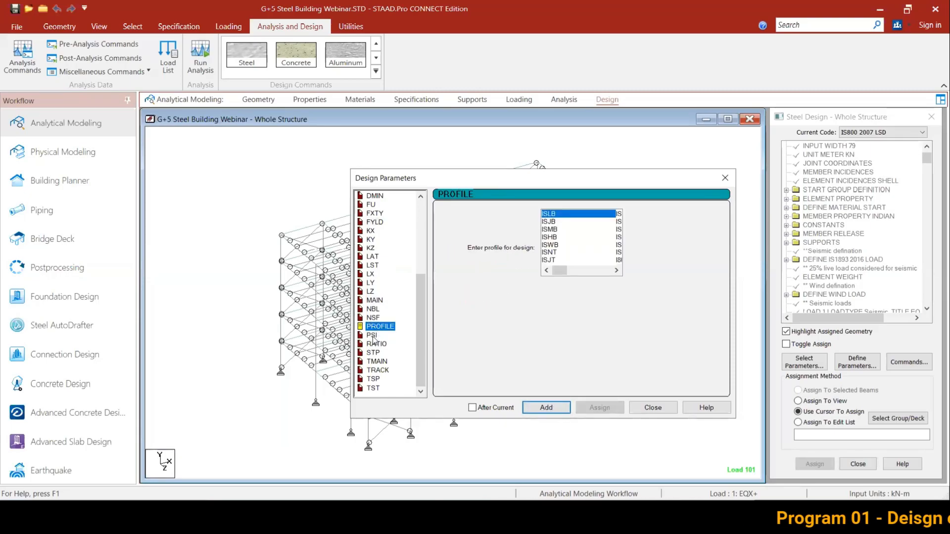
left_click(372, 336)
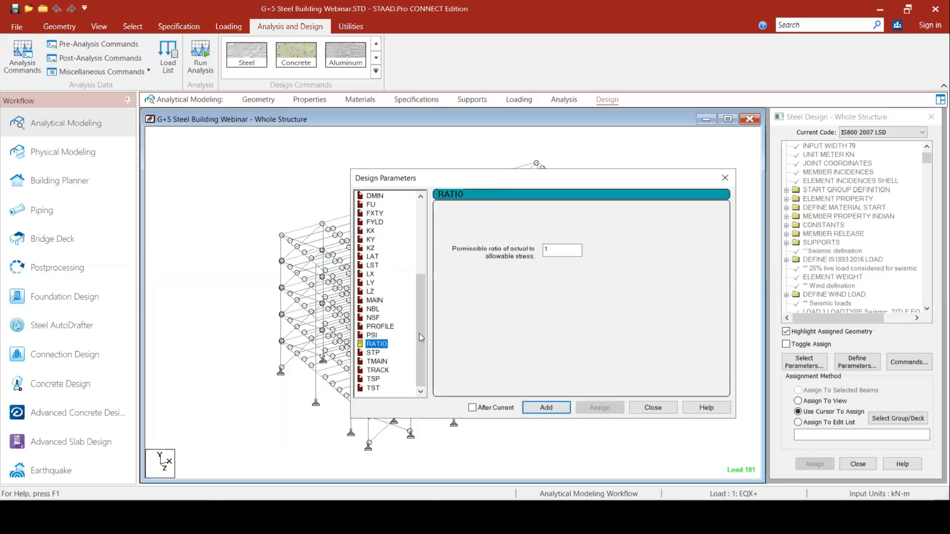
left_click(554, 407)
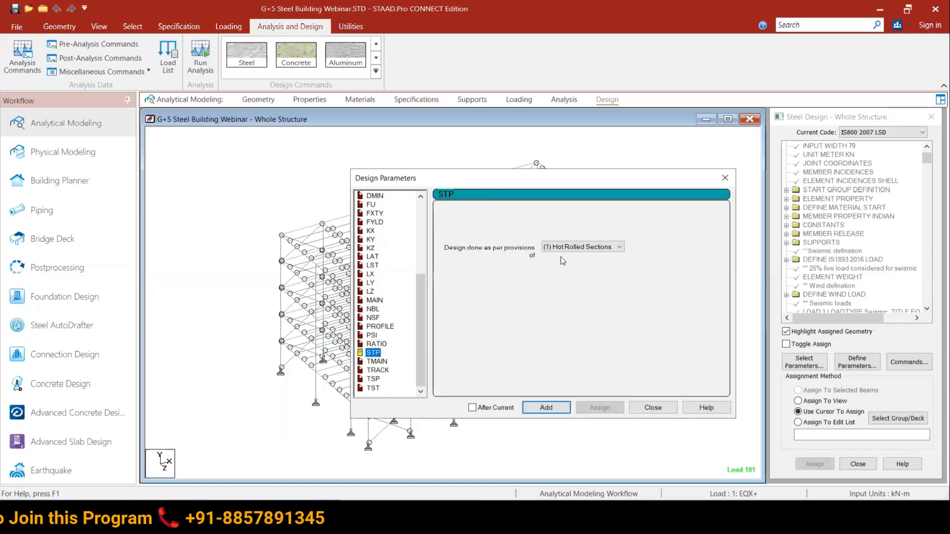
left_click(542, 409)
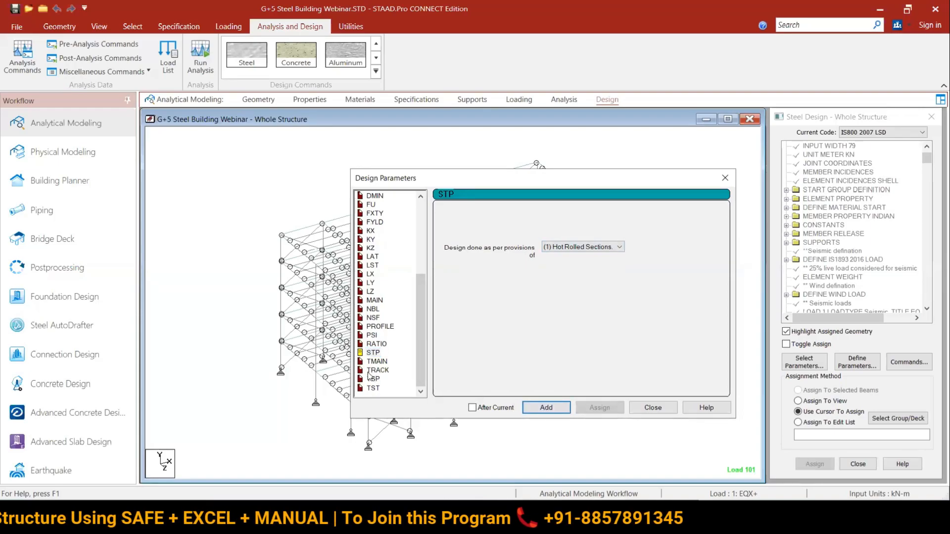
left_click_drag(421, 360, 424, 282)
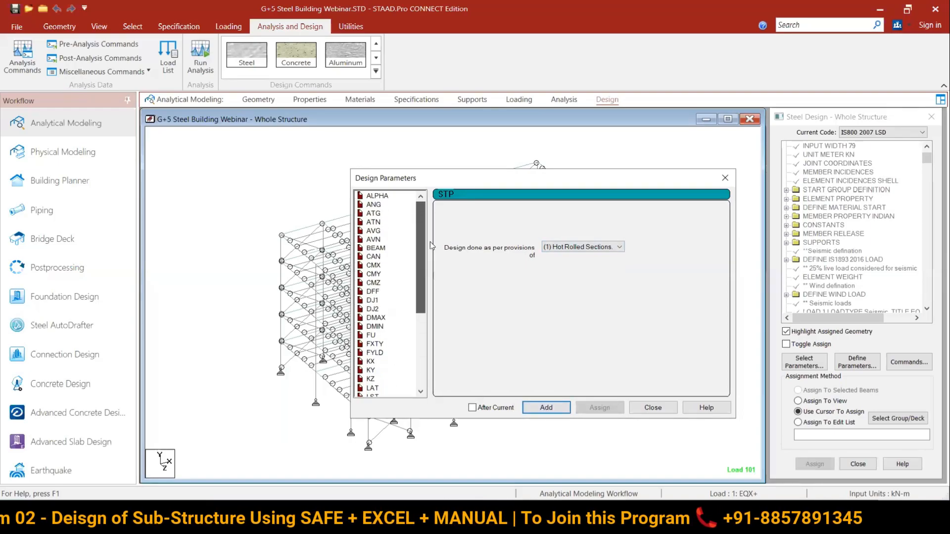
left_click(656, 407)
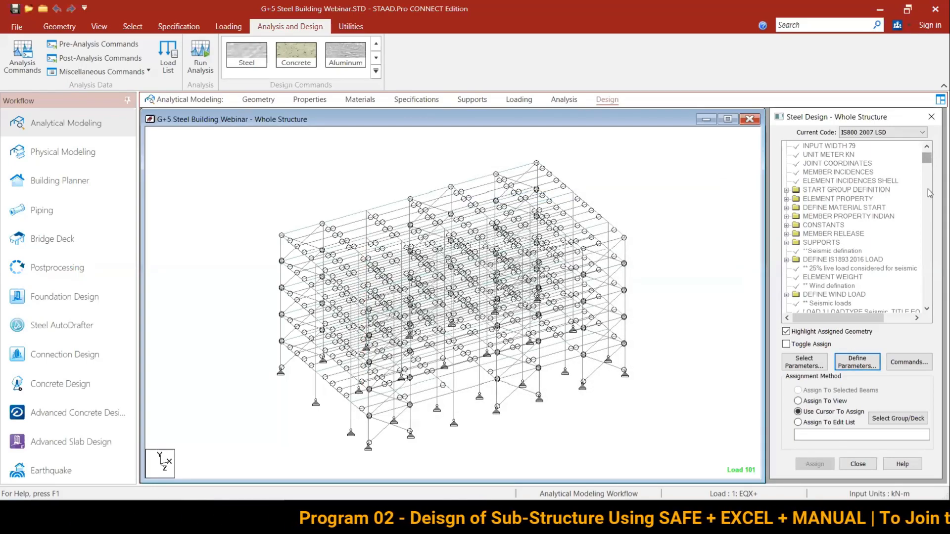
Step: Change the slenderness limit of the MAIN parameter under PARAMETER 1 to 350
left_click_drag(926, 158, 922, 312)
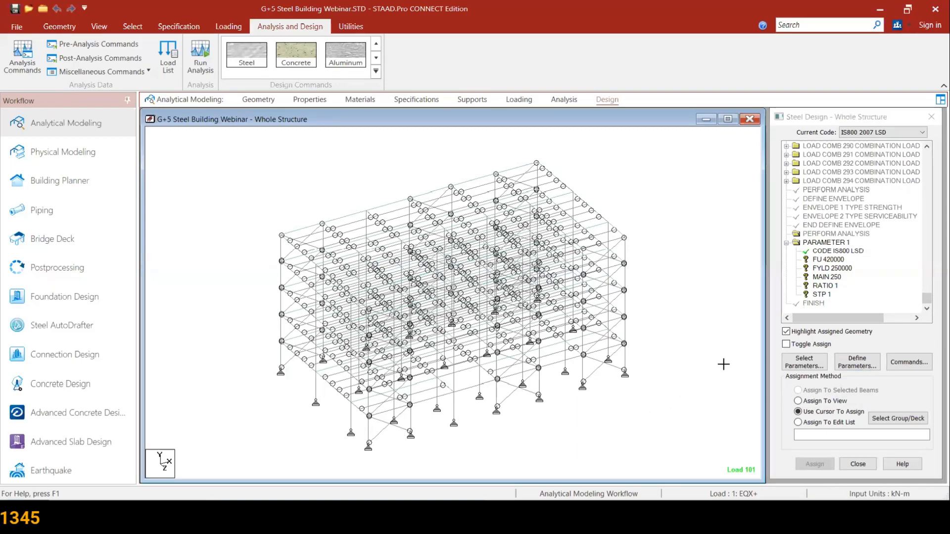
double_click(834, 278)
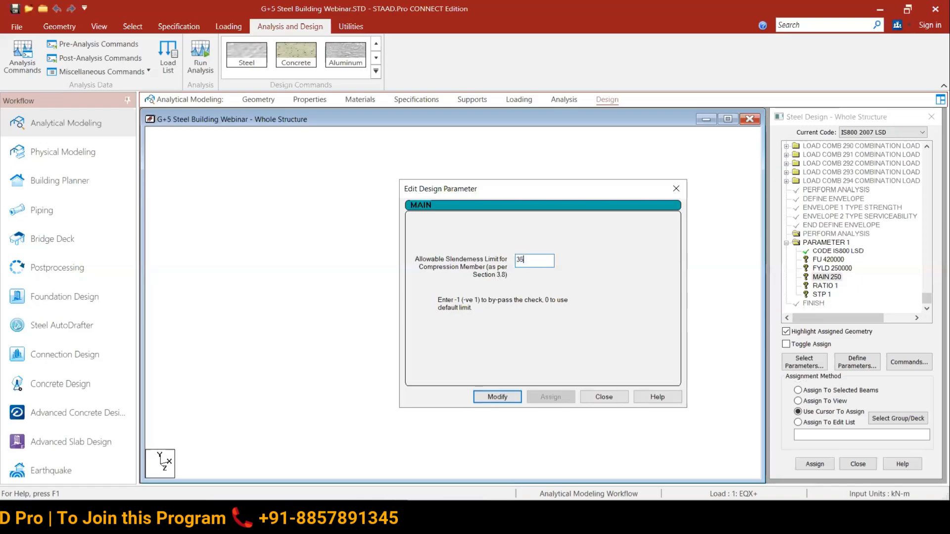
left_click(506, 398)
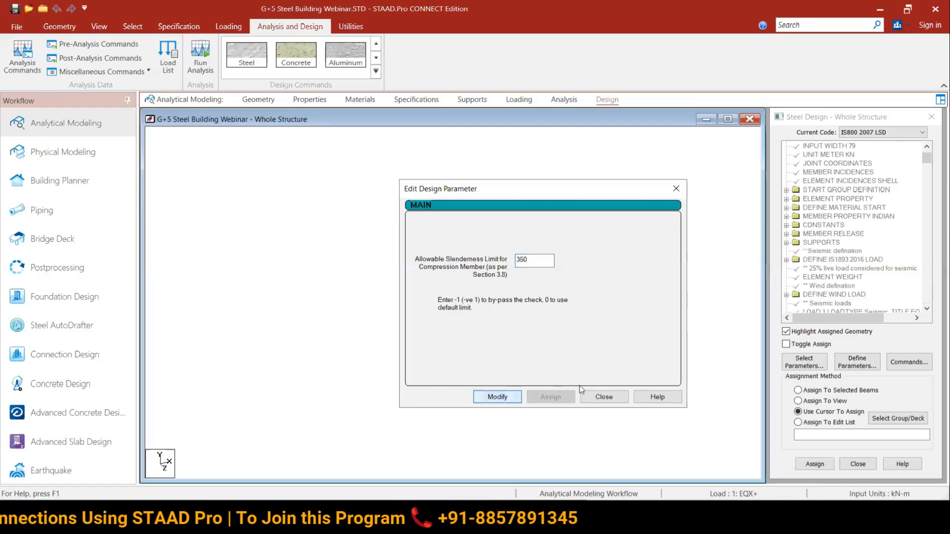
left_click(602, 396)
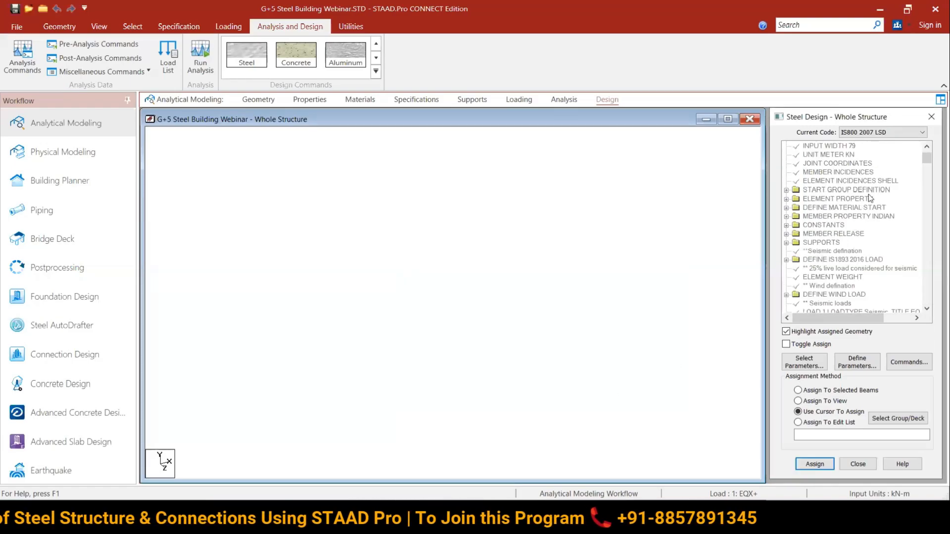
Step: Assign the FU 420000 and FYLD 250000 parameters to all members in the view
left_click_drag(927, 158, 927, 313)
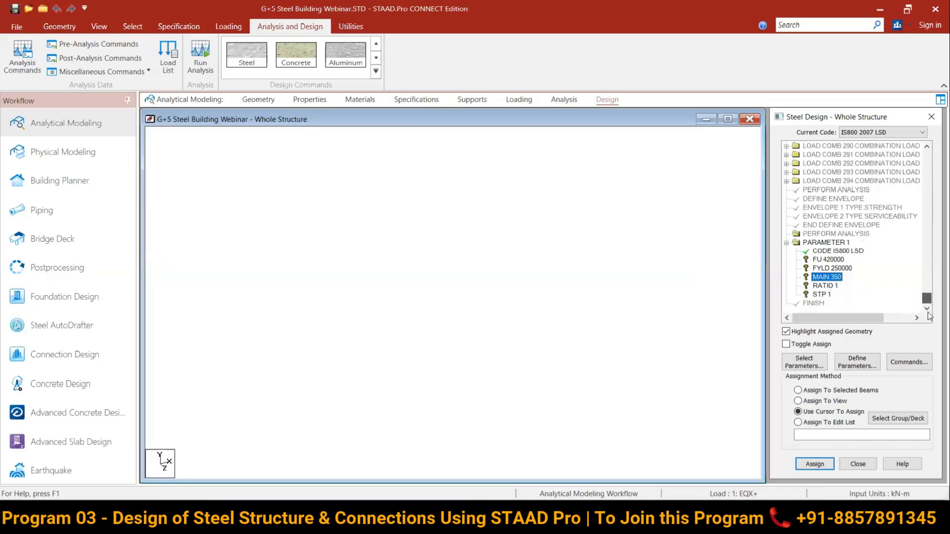
left_click(827, 259)
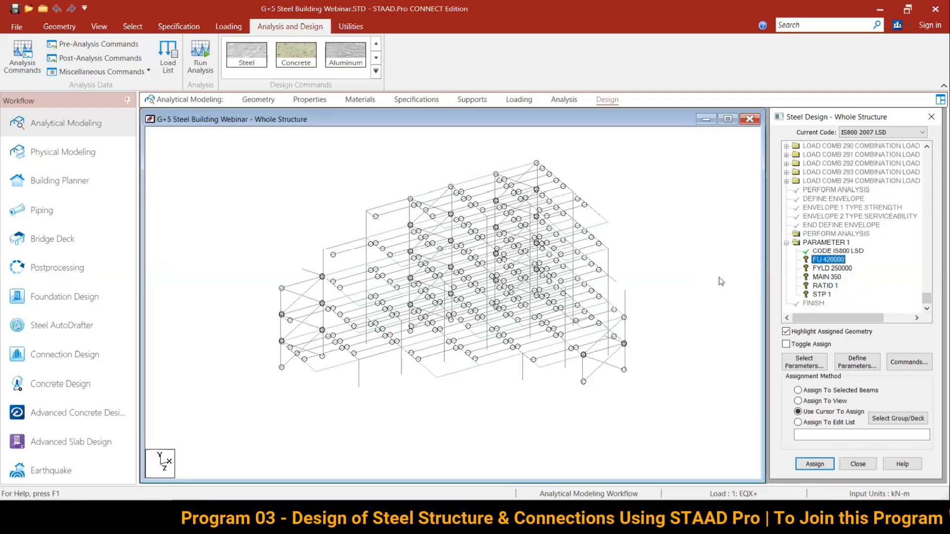
left_click(807, 402)
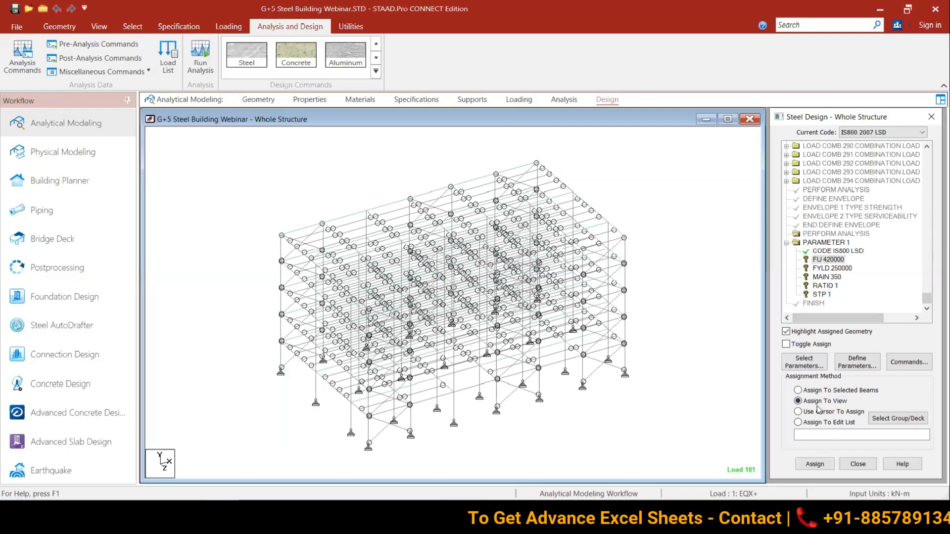
left_click(814, 464)
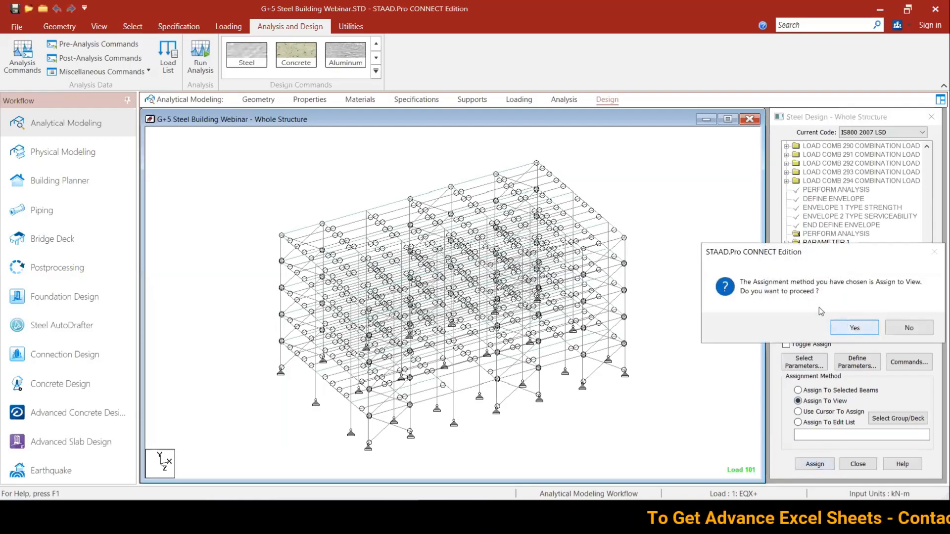
left_click(855, 327)
left_click(807, 411)
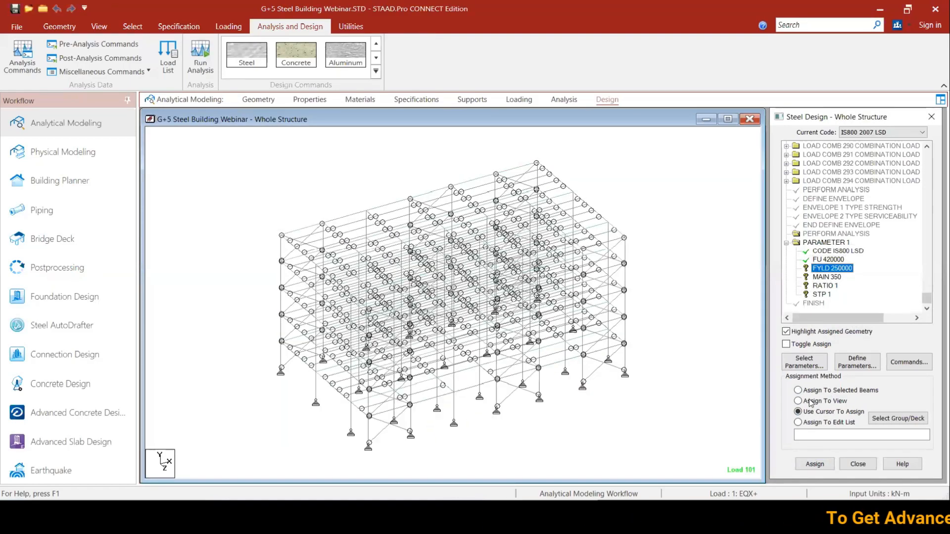
left_click(814, 464)
left_click(861, 329)
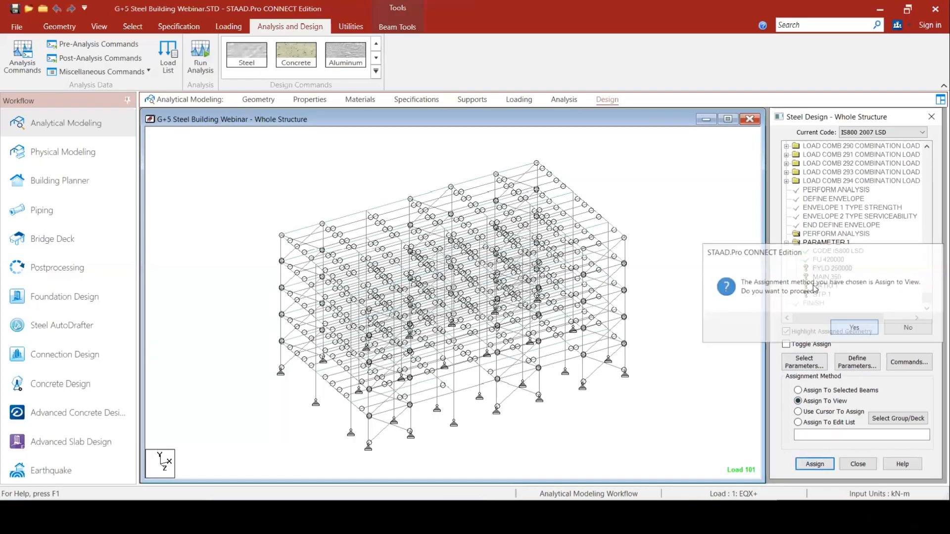
Step: Assign the MAIN 350 parameter to the members of the _S_BEAM and _BRACING groups and close the group list
left_click(822, 278)
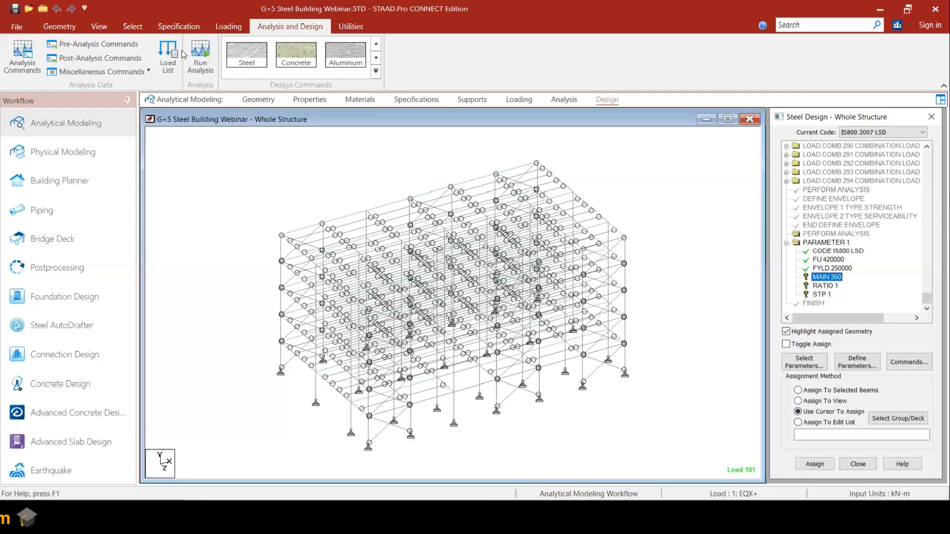
left_click(133, 26)
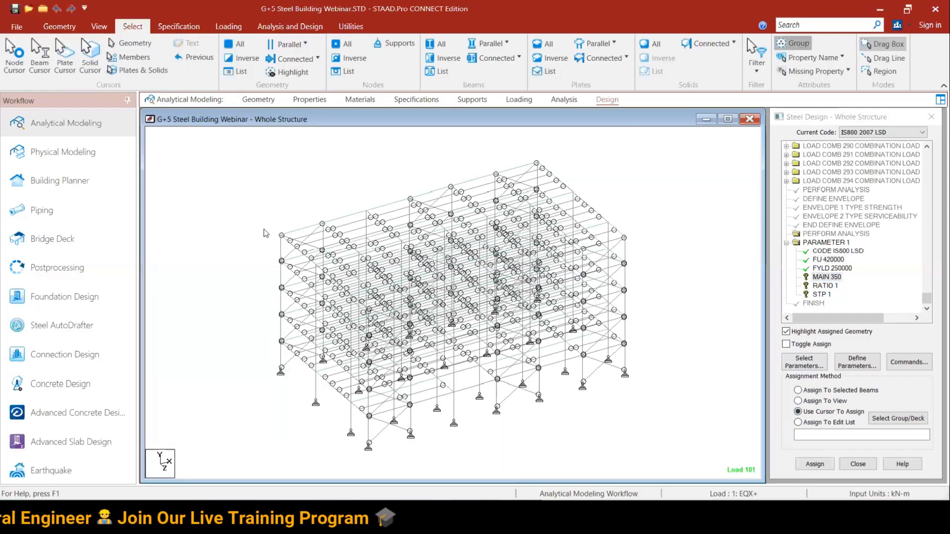
left_click(796, 43)
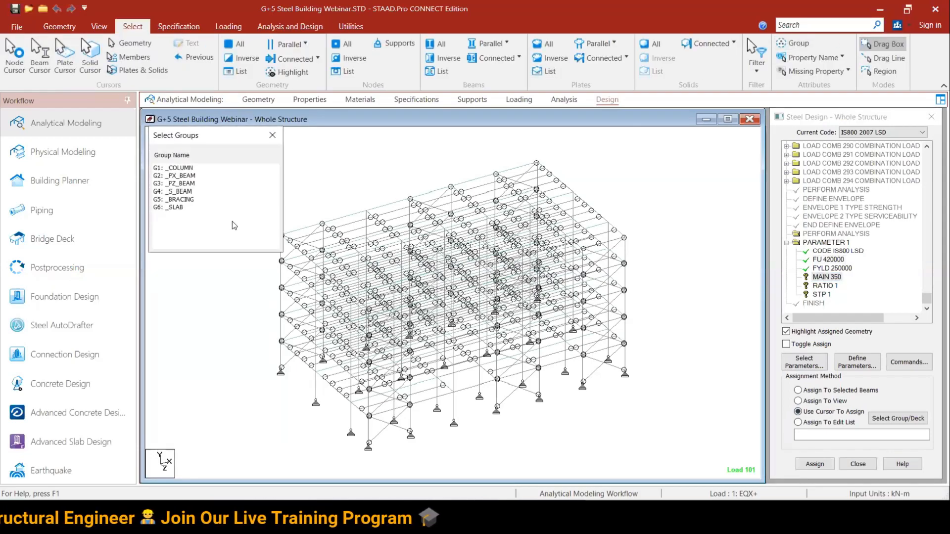
left_click(184, 191)
left_click(184, 199, "ctrl")
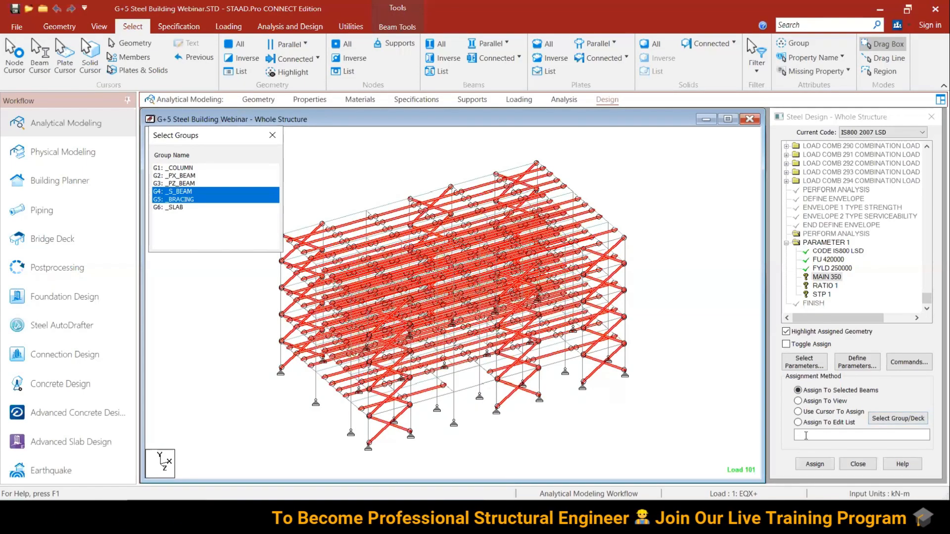
left_click(826, 464)
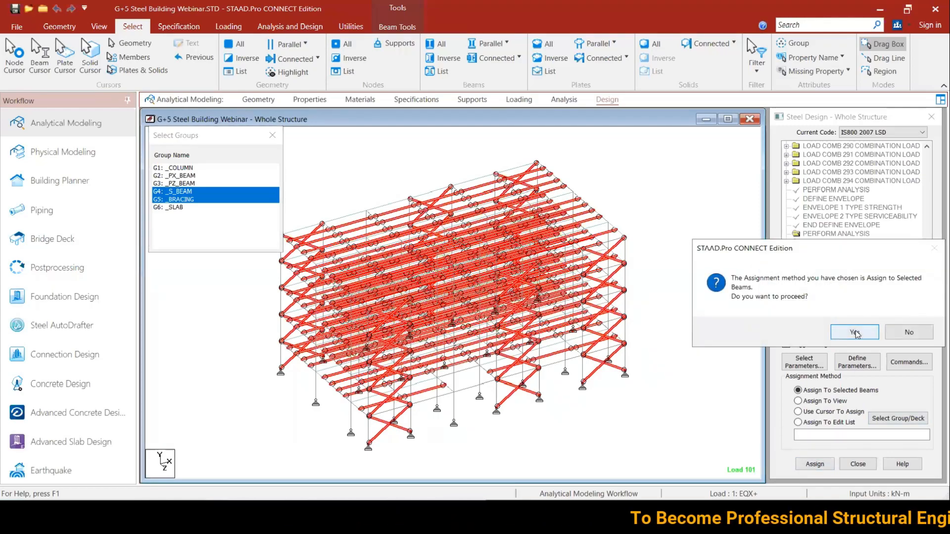
left_click(854, 332)
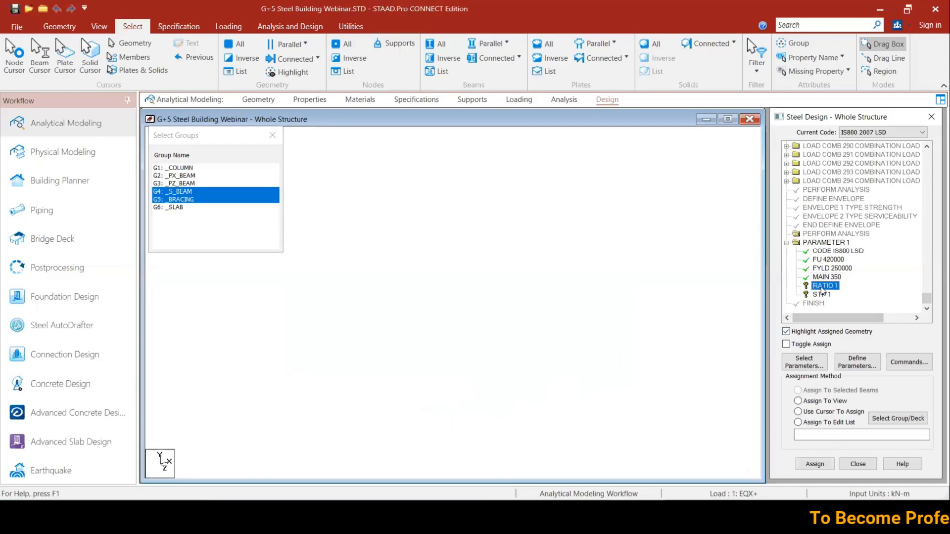
left_click(273, 135)
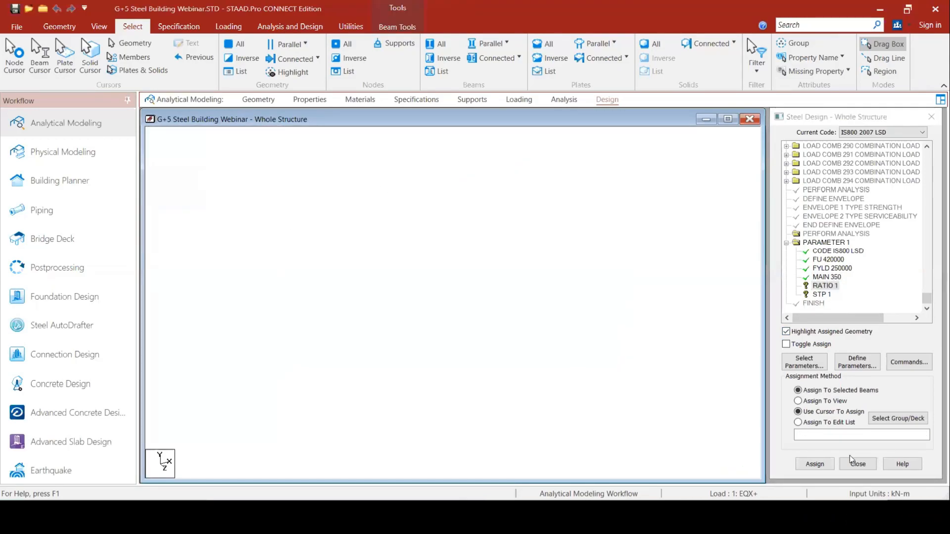
Step: Assign the RATIO 1 and STP 1 parameters to all members in the view and clear the member selection
left_click(814, 463)
left_click(854, 328)
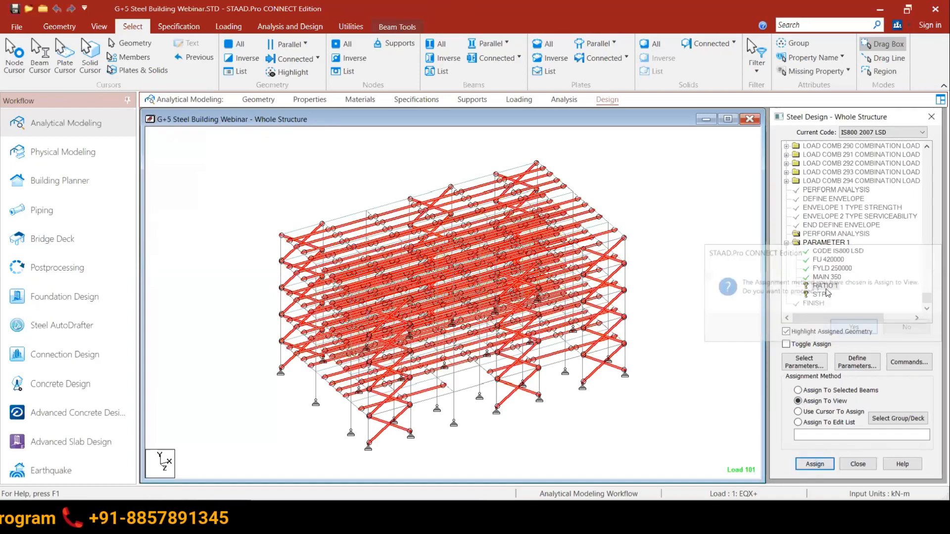
left_click(822, 401)
left_click(815, 464)
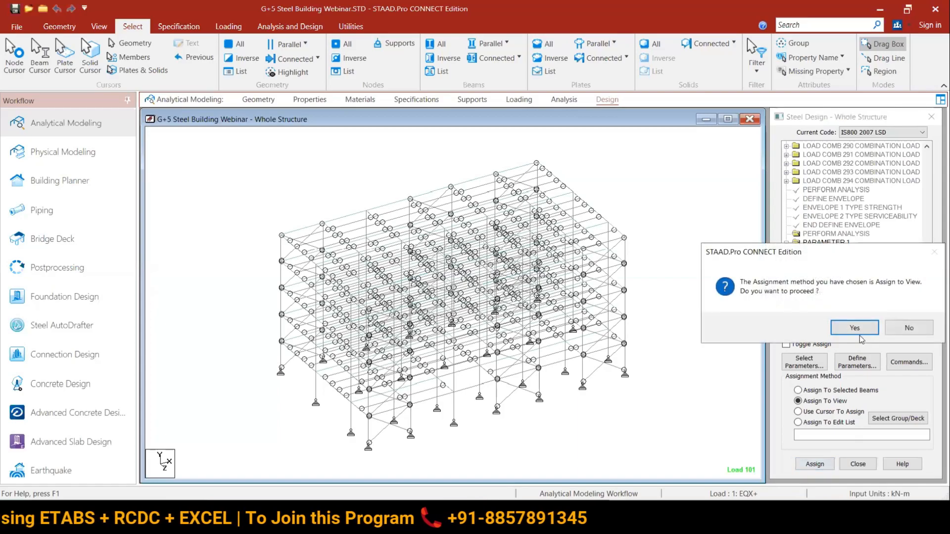
left_click(854, 328)
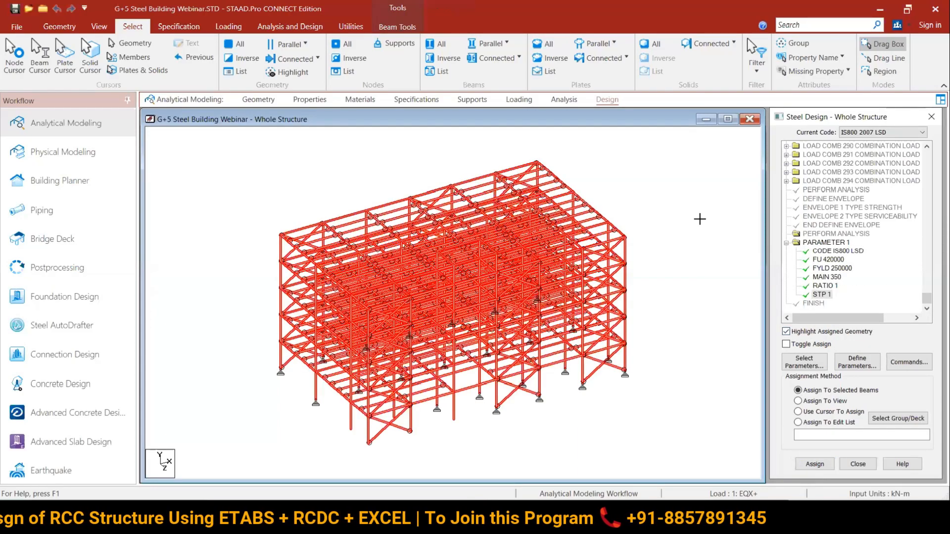
left_click(700, 219)
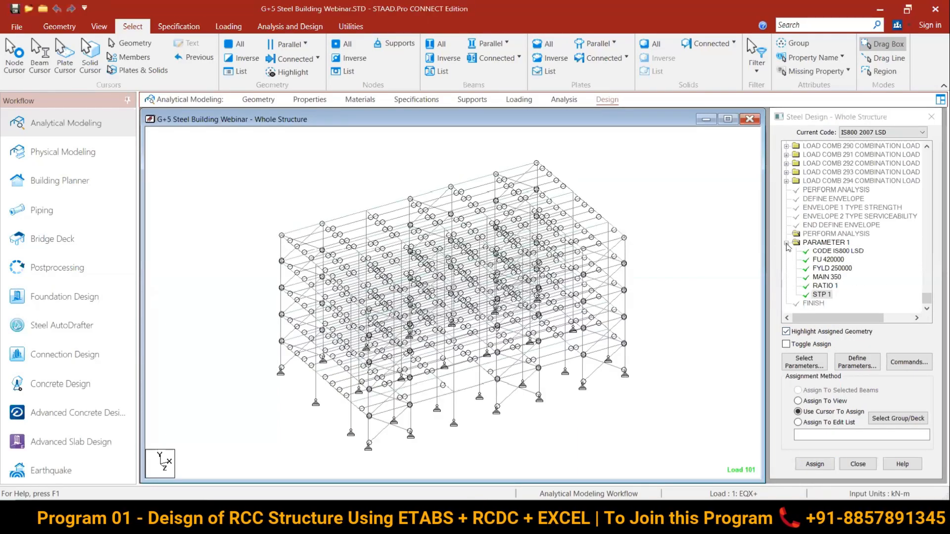
Step: Add a CHECK CODE design command under PARAMETER 1 and assign it to all members in the view
scroll(648, 247, "up", 1)
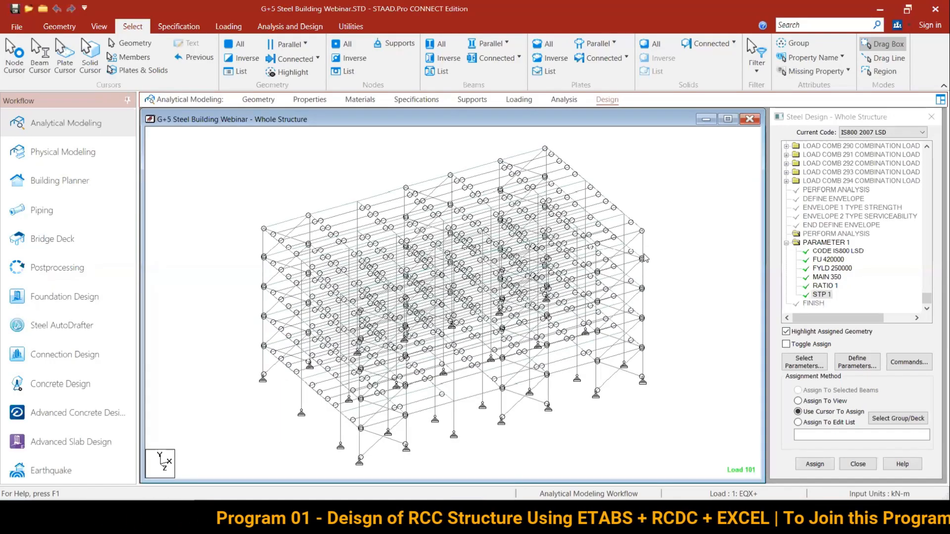
scroll(699, 258, "down", 1)
middle_click_drag(699, 278, 691, 260)
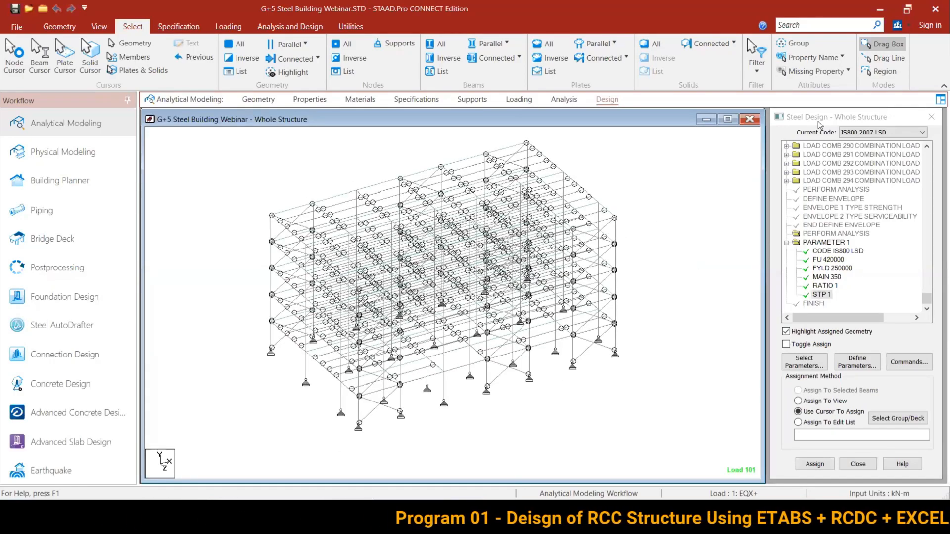
left_click(921, 361)
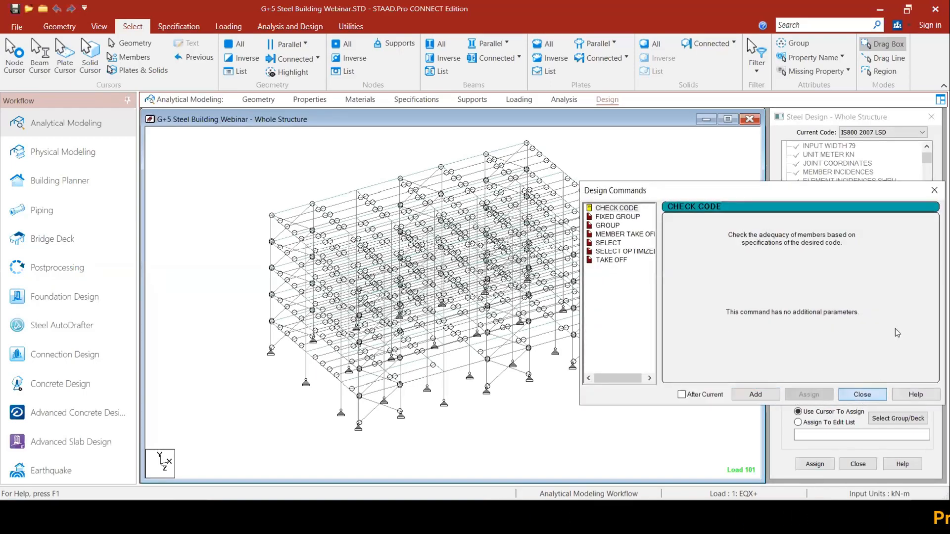
left_click_drag(927, 159, 898, 314)
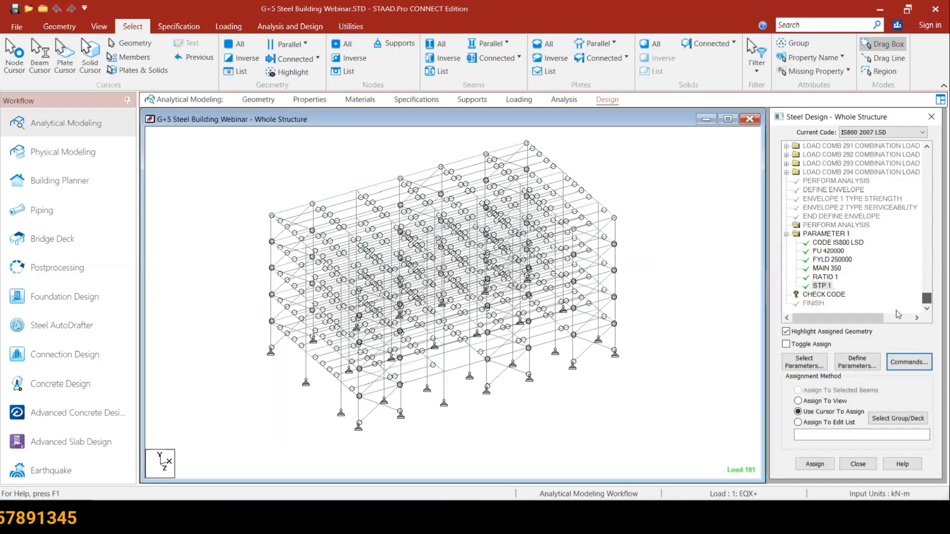
left_click(836, 295)
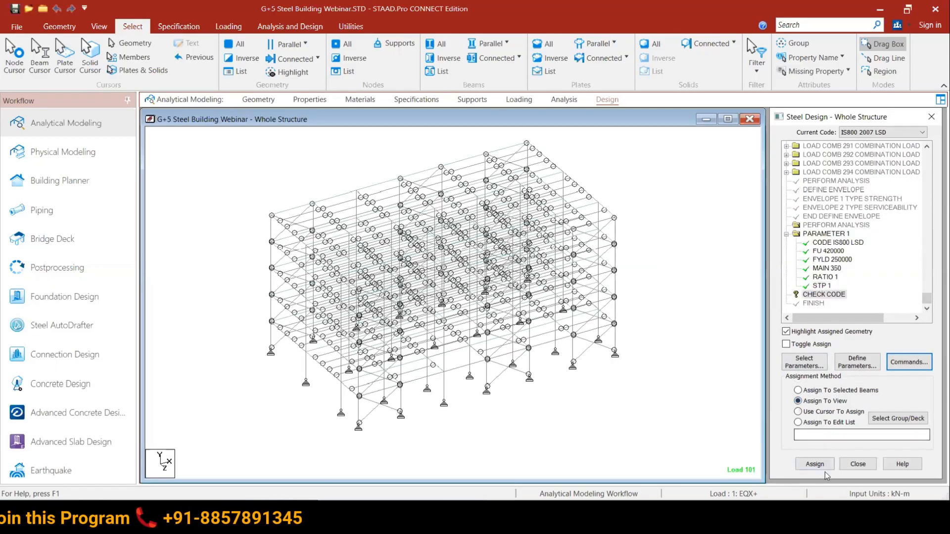
left_click(715, 259)
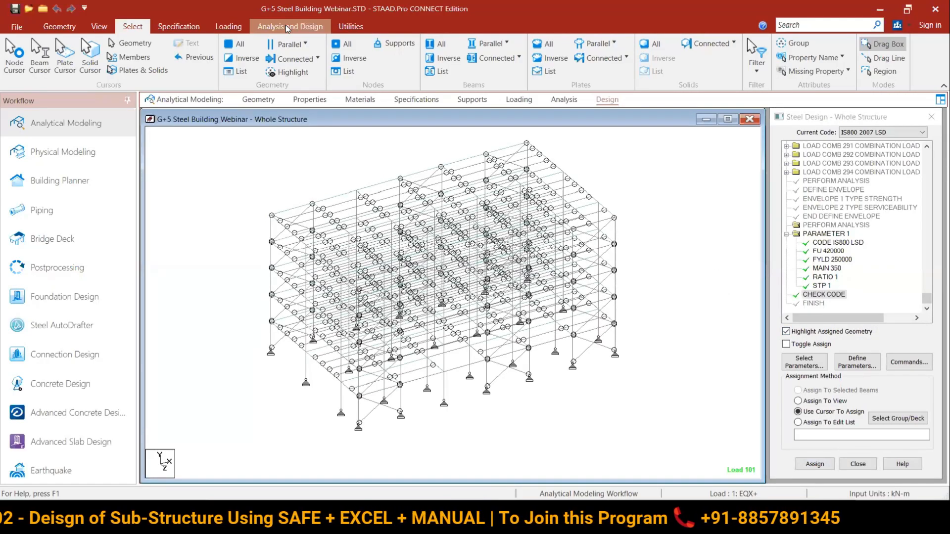
Step: Save the modified structure, run the analysis and steel design, and finish the run staying in modeling mode
left_click(311, 26)
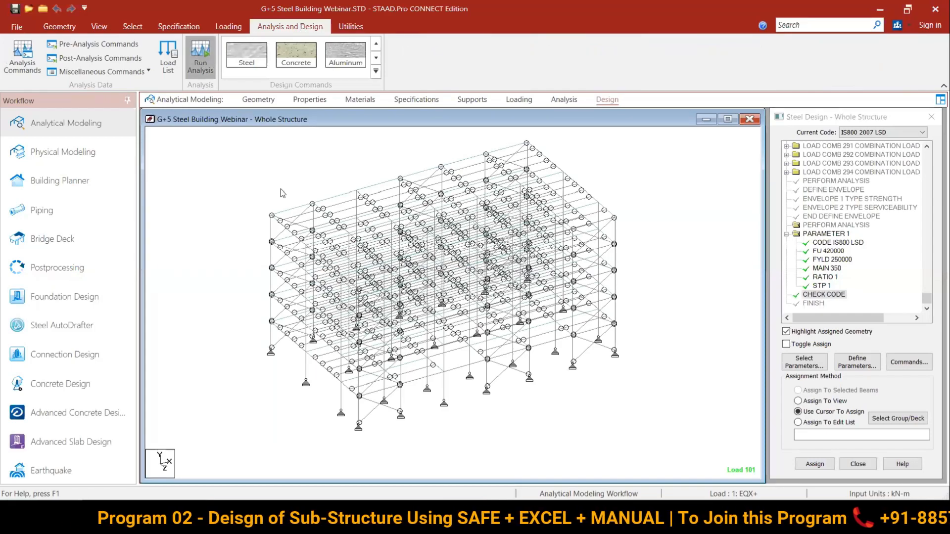
left_click(194, 54)
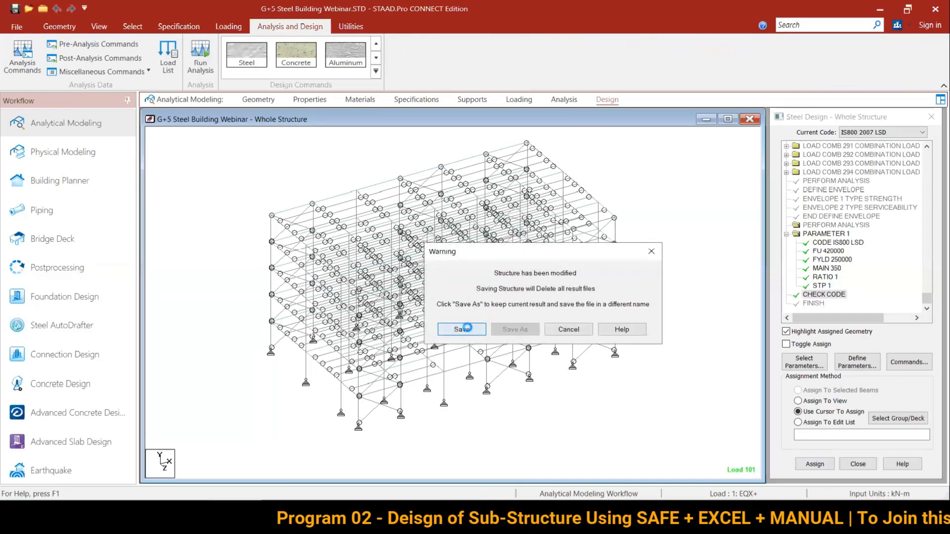
left_click(461, 329)
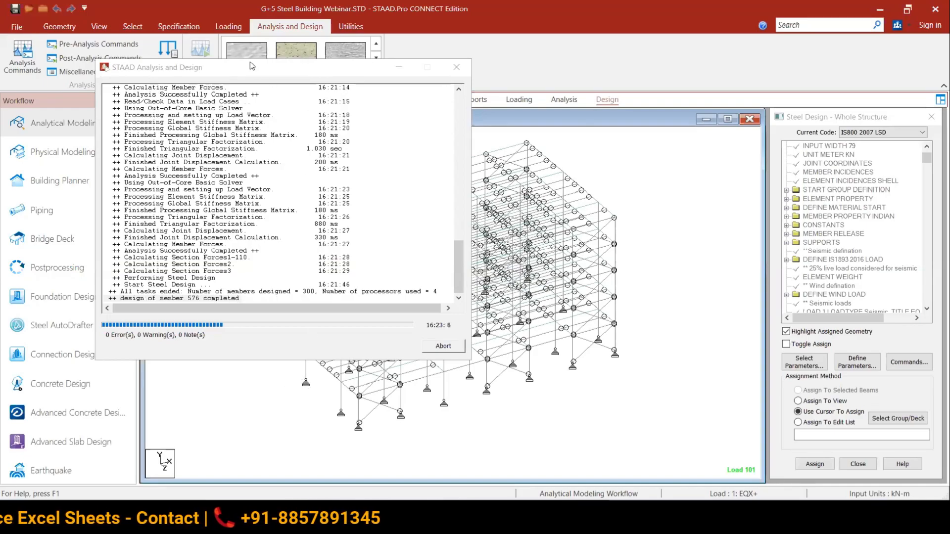
left_click_drag(250, 62, 640, 79)
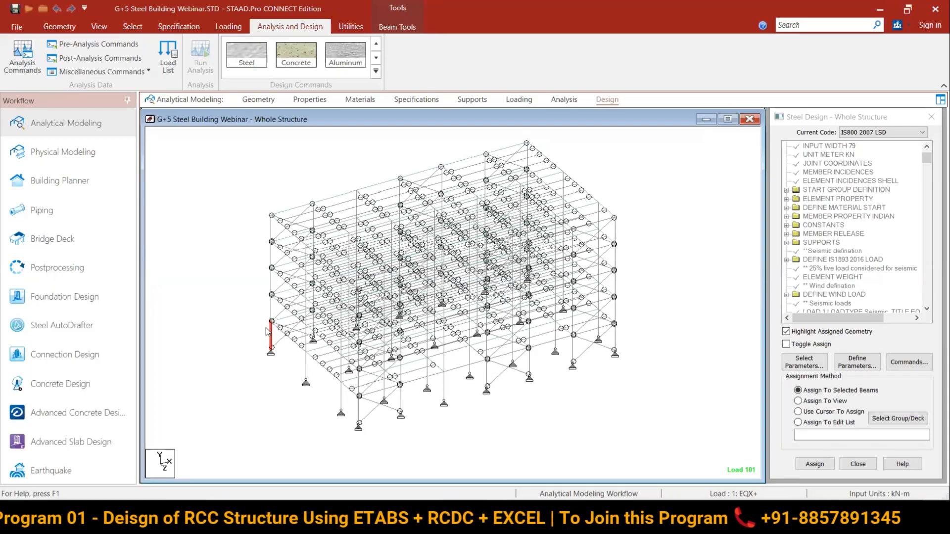
left_click(282, 361)
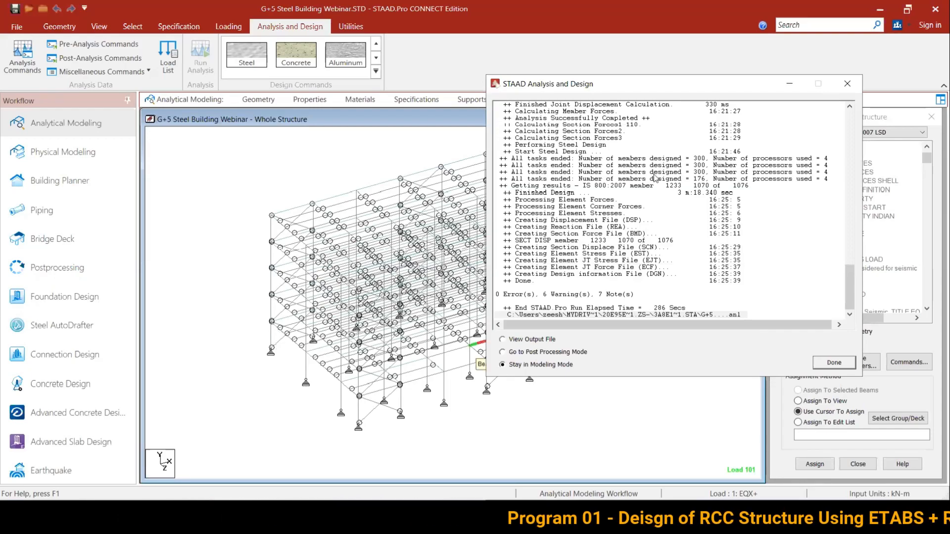
left_click_drag(667, 84, 424, 44)
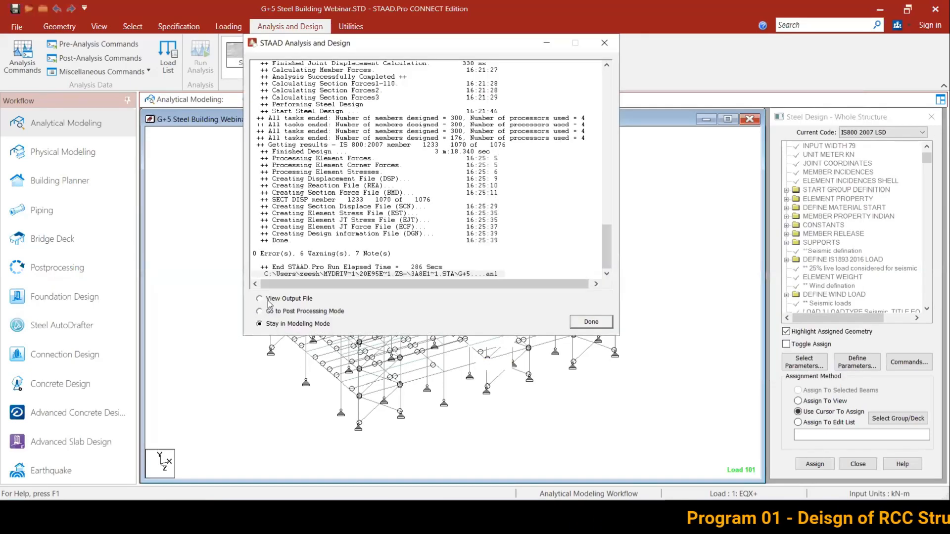
left_click(588, 326)
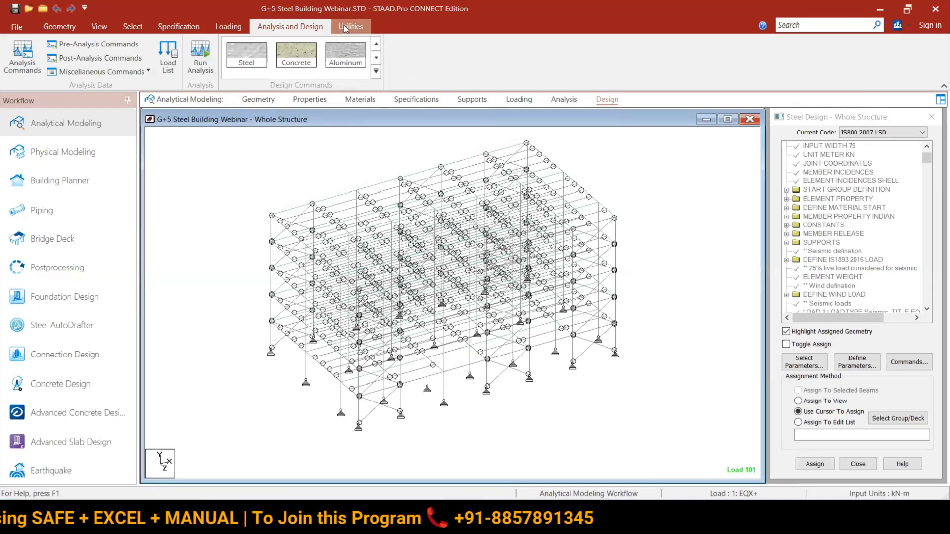
Step: Select the failed beams to see which members do not pass the design, and clear the selection
left_click(141, 24)
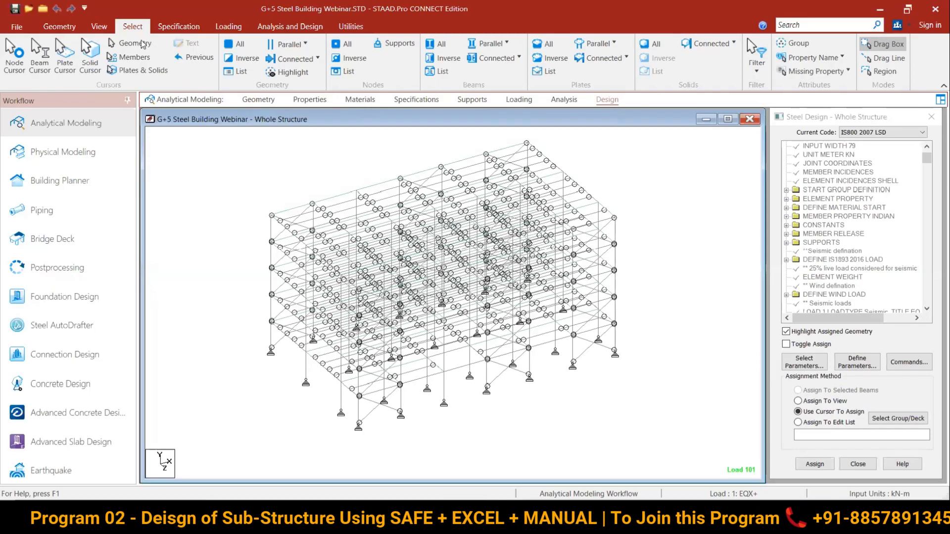
left_click(819, 60)
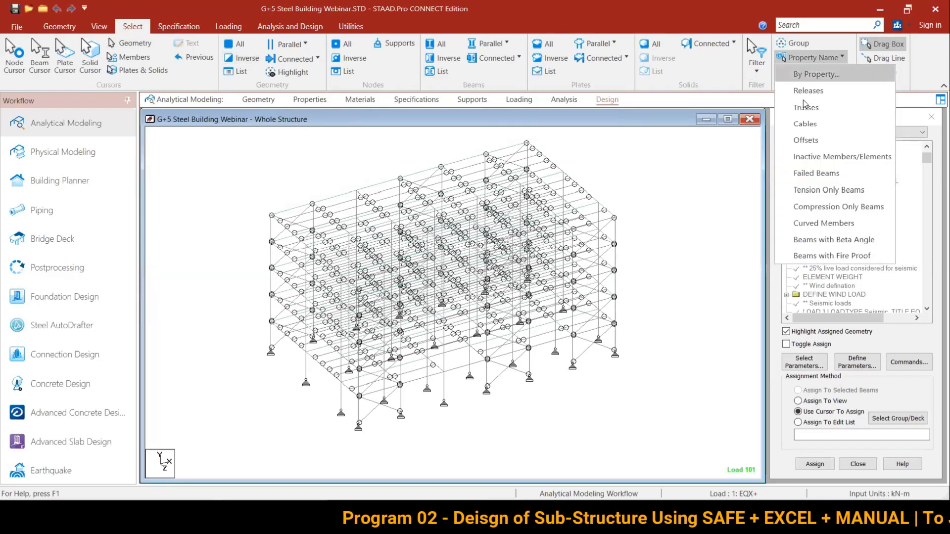
left_click(817, 173)
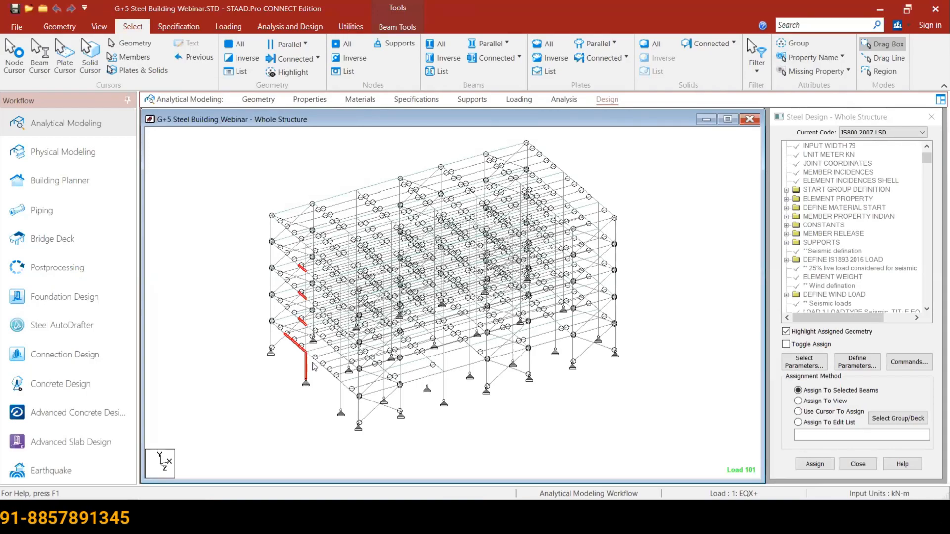
left_click(686, 213)
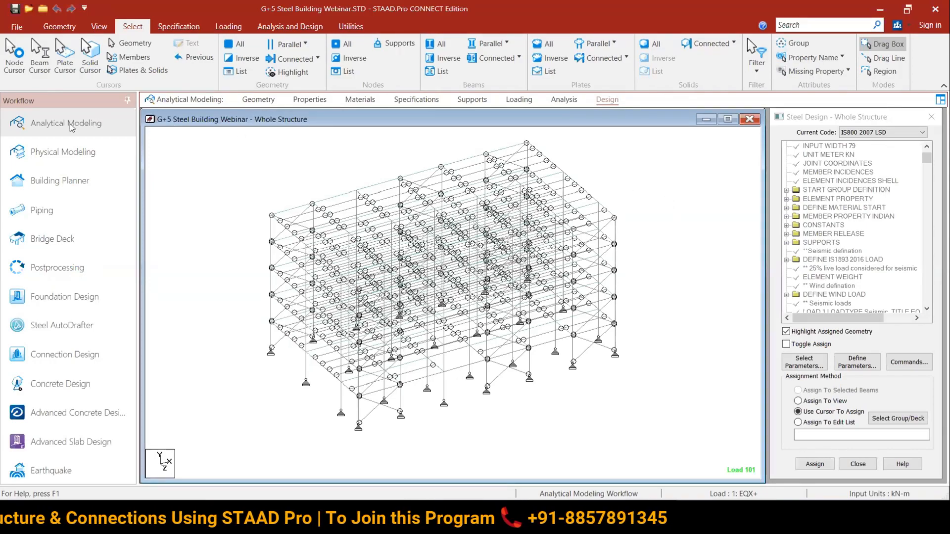
Step: Switch to the Postprocessing workflow with ENVELOPE 1 load cases and display node displacements and utilization ratios on the structure
left_click(74, 269)
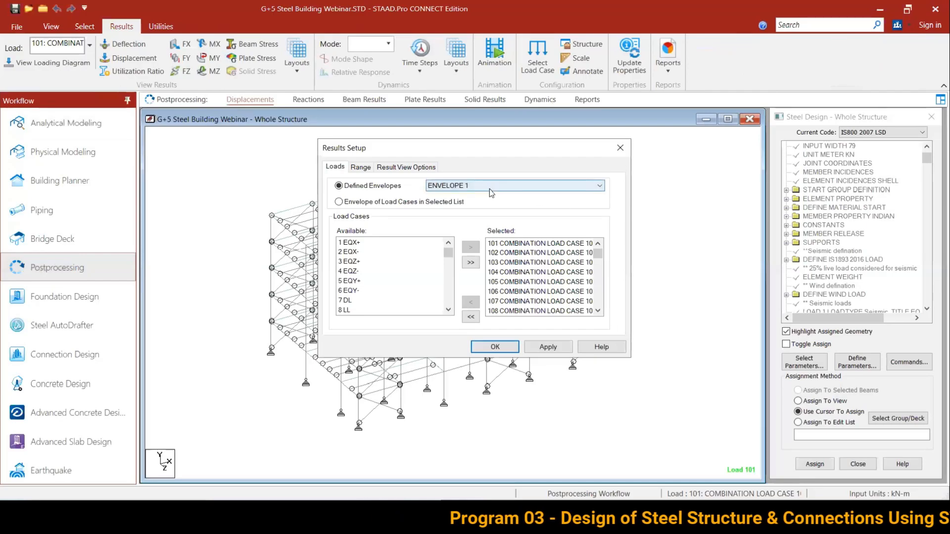
left_click(493, 348)
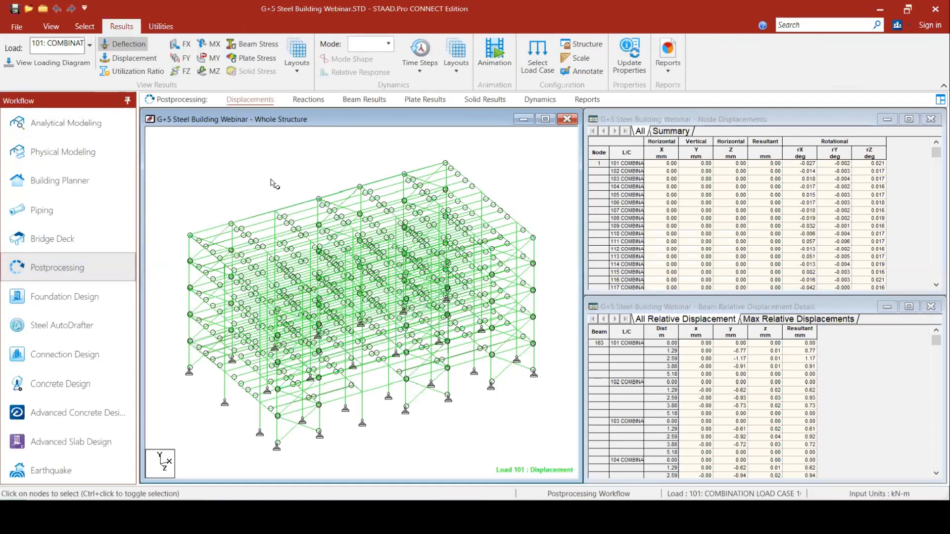
left_click(136, 62)
left_click(132, 72)
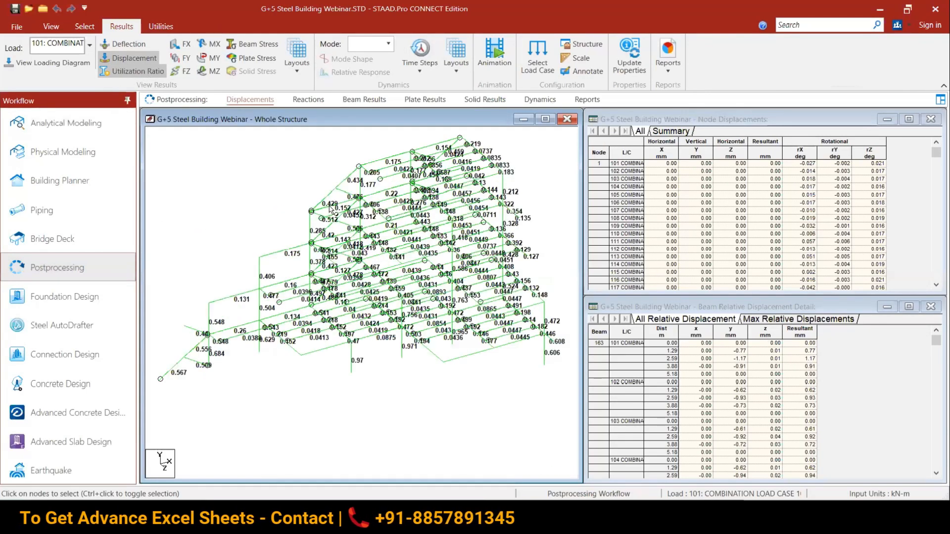
Step: Examine the support reactions on the structure for load combination 101
left_click(308, 99)
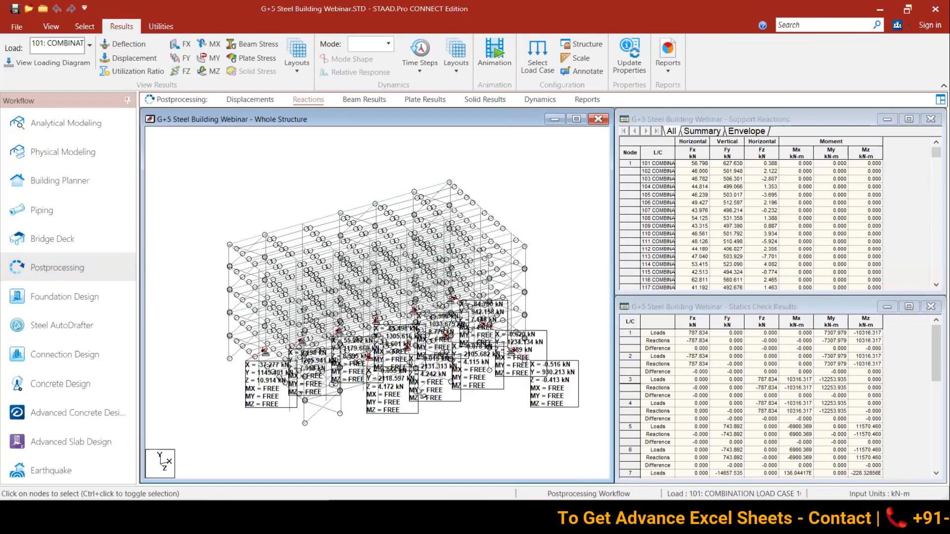
scroll(365, 335, "down", 1)
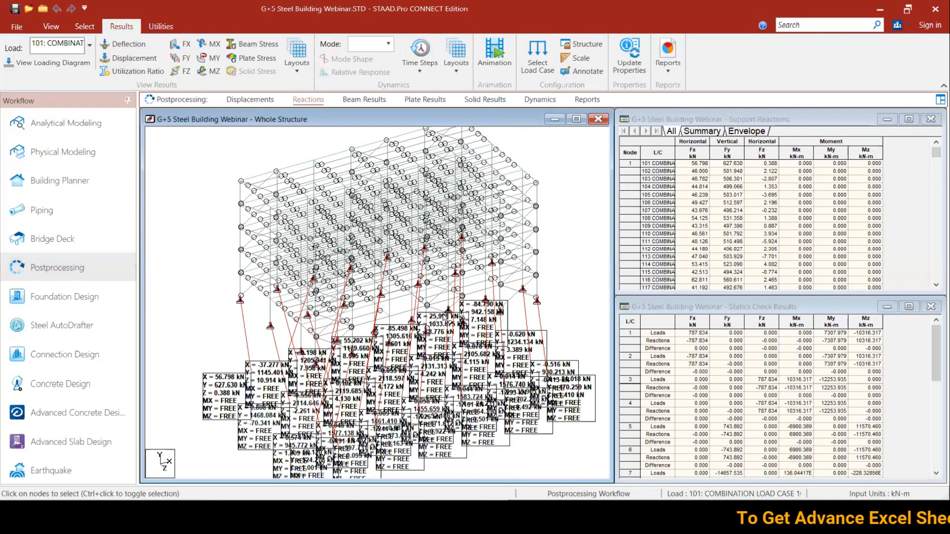
middle_click_drag(366, 272, 328, 307)
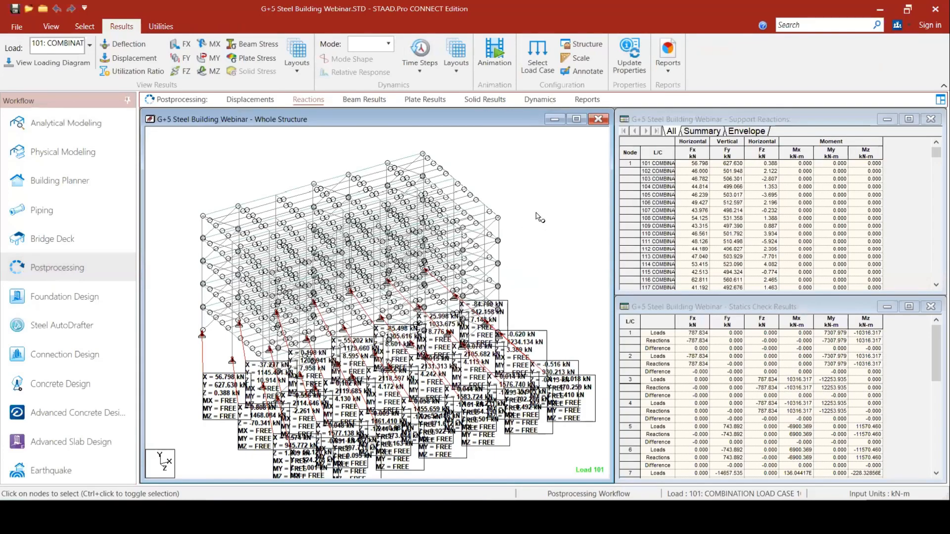
Step: Show the beam results with the bending diagram and review the envelope of the beam end forces
left_click(374, 101)
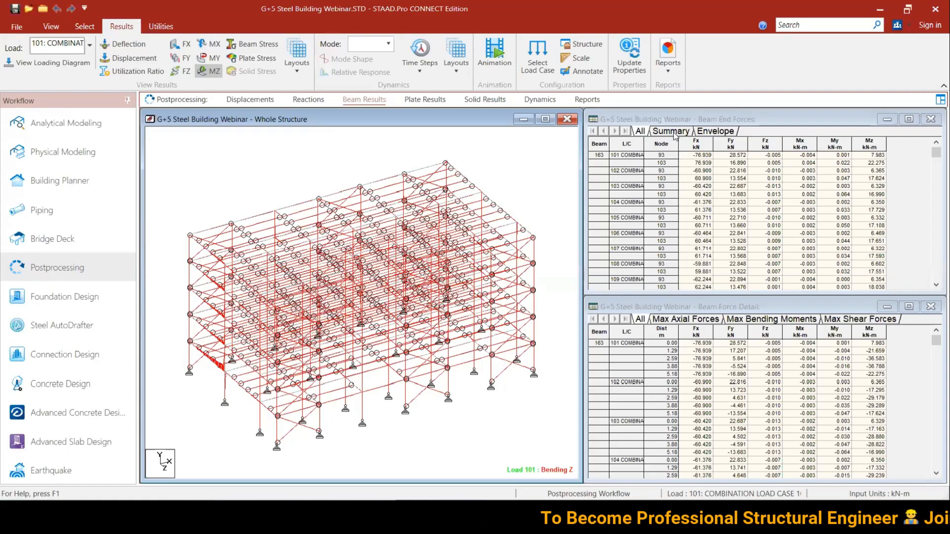
left_click(710, 132)
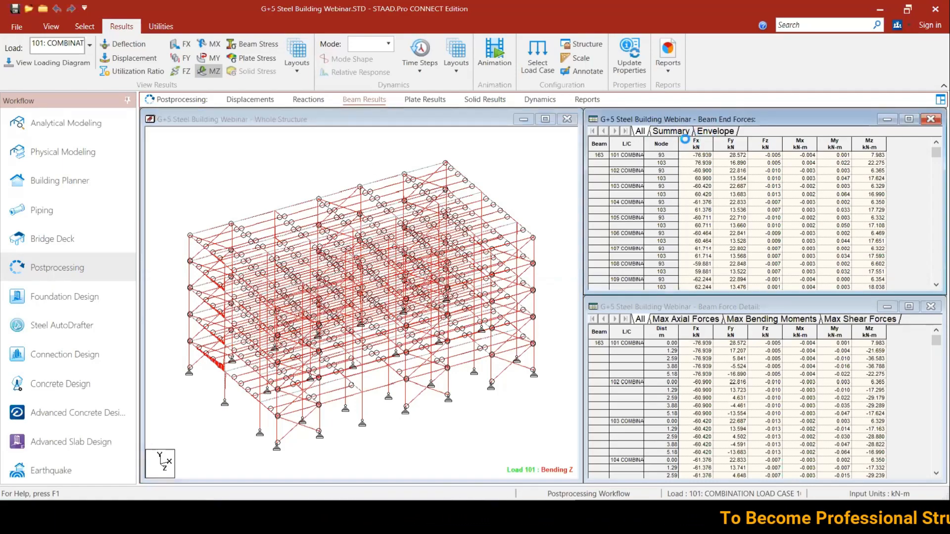
left_click(718, 133)
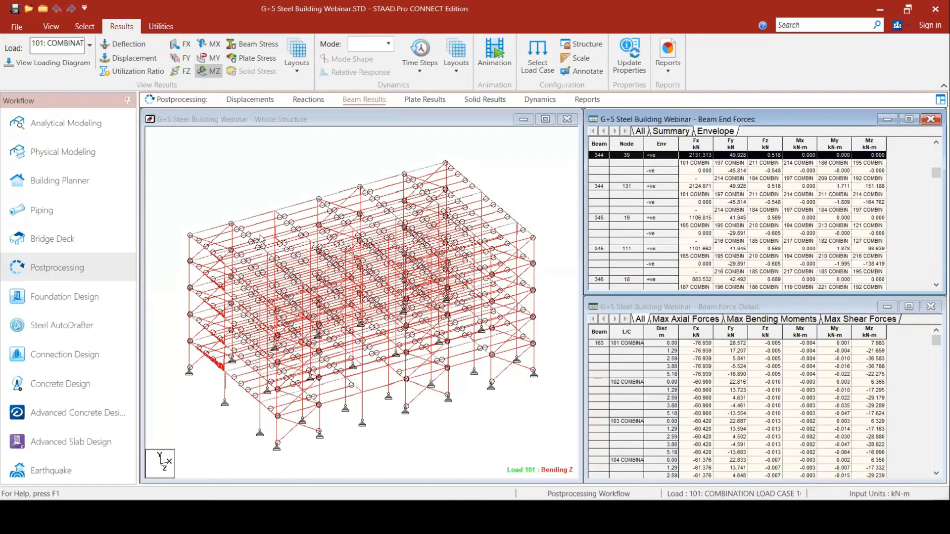
left_click(269, 174)
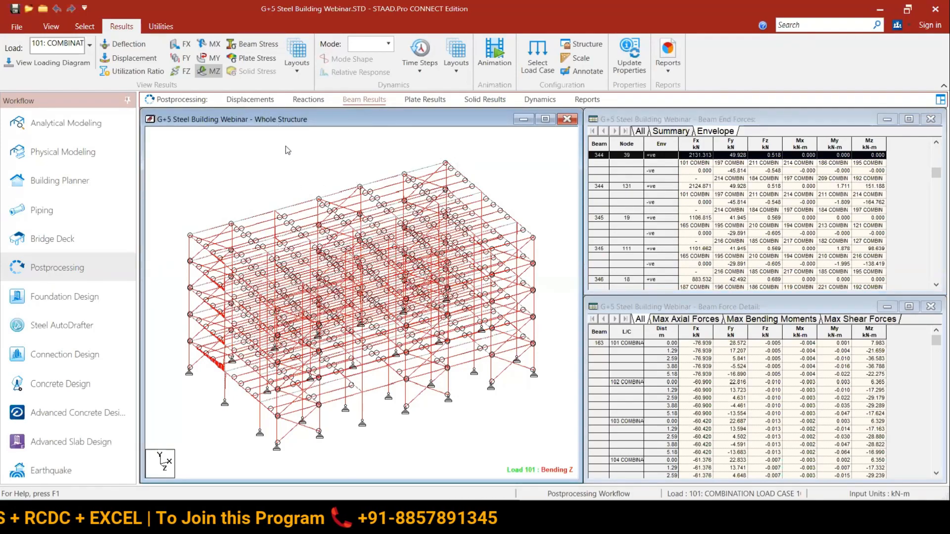
Step: Select the _S_BEAM group and display only its members as a new view in the active window
left_click(84, 27)
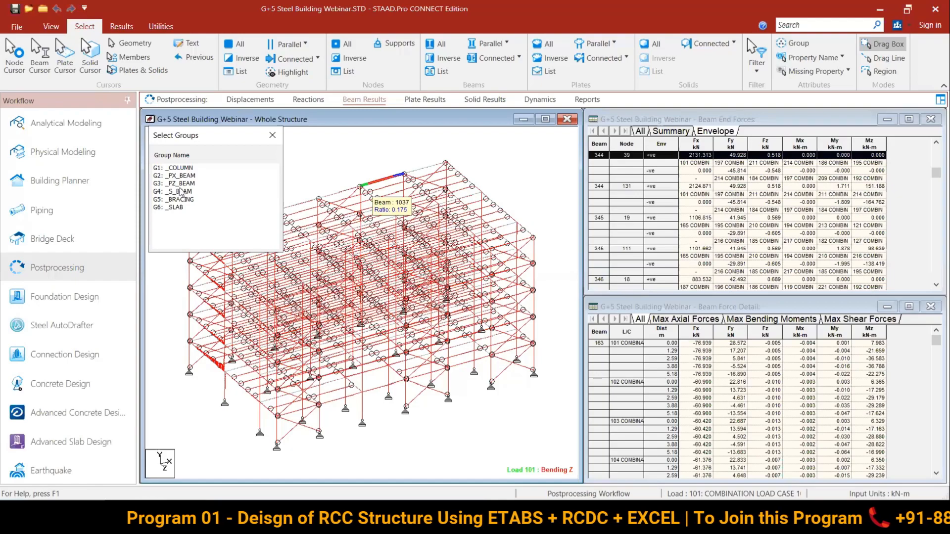
left_click(181, 192)
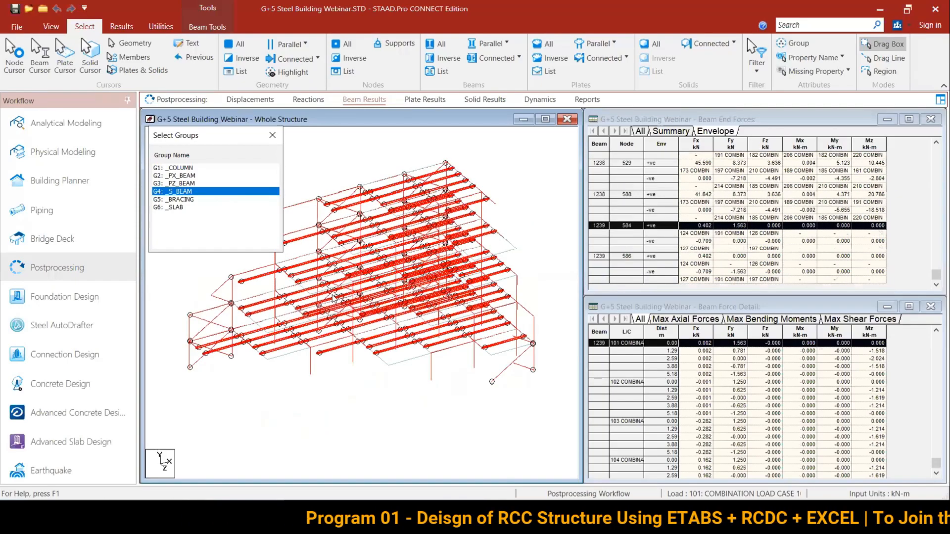
right_click(348, 127)
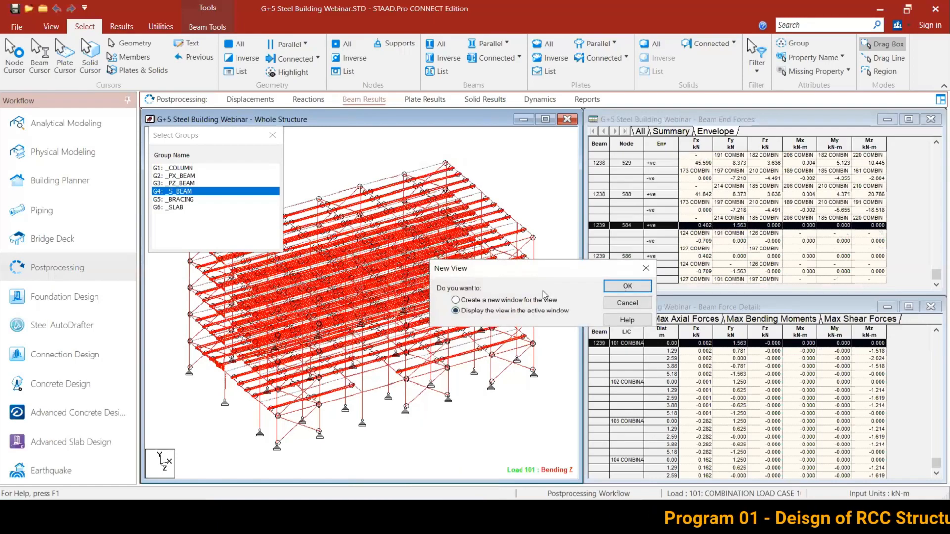
key("Return")
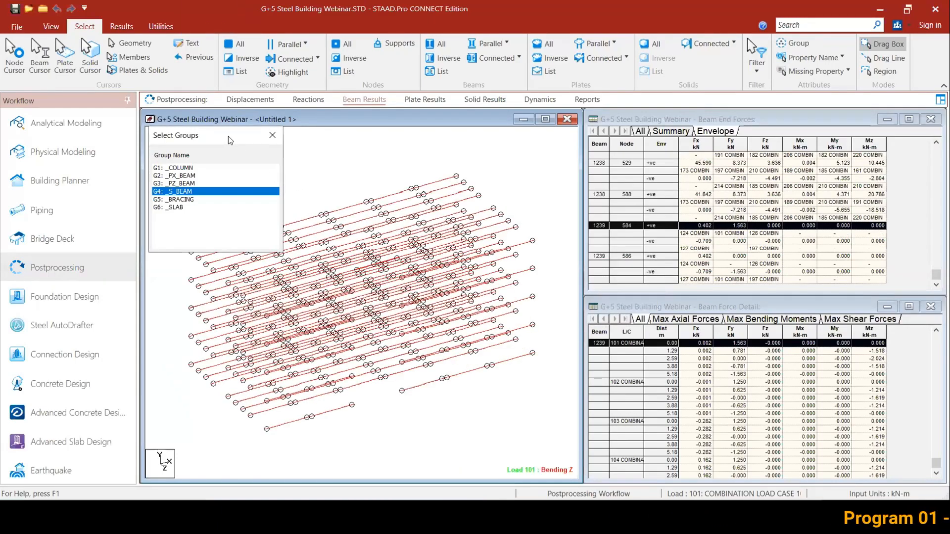
Step: Inspect the isolated _S_BEAM members with the Select Groups dialog moved clear of the model view
left_click_drag(230, 140, 49, 139)
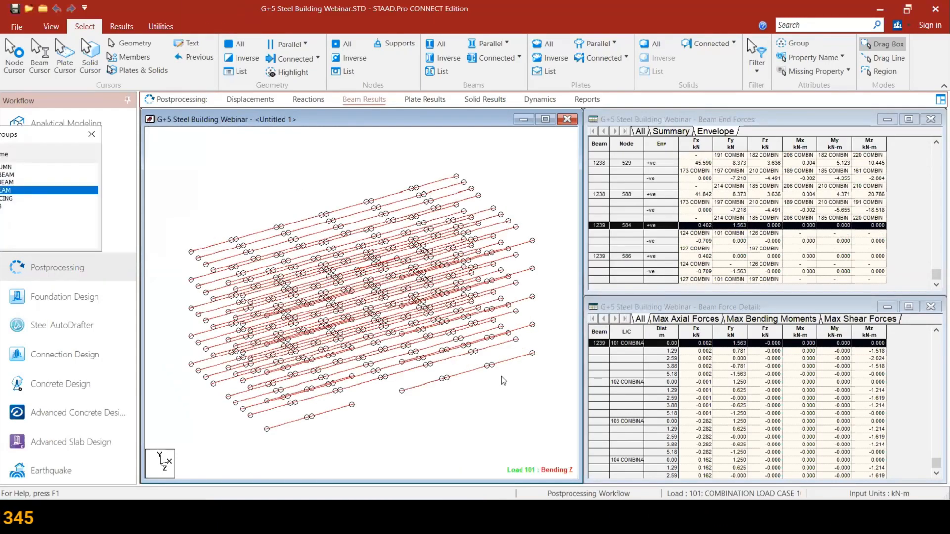
scroll(297, 174, "down", 1)
middle_click_drag(331, 229, 338, 213)
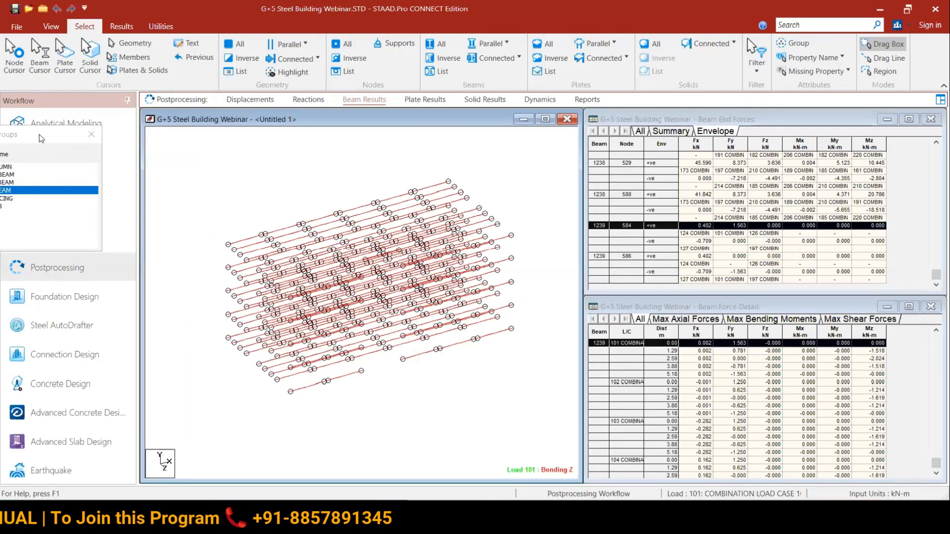
left_click_drag(41, 138, 764, 64)
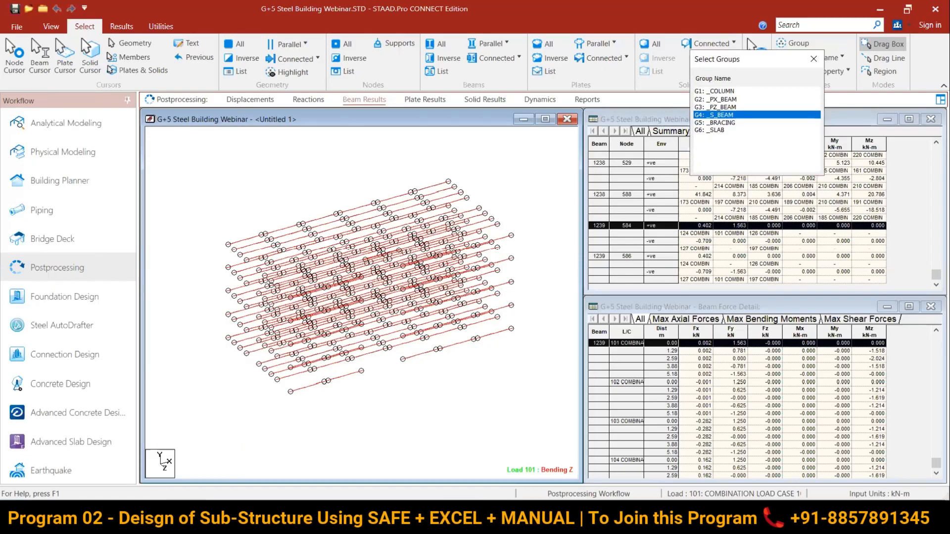
Step: Switch to File Explorer, open the G+5 Steel Building con workbook in Excel and show its Column Beam sheet
left_click(481, 392)
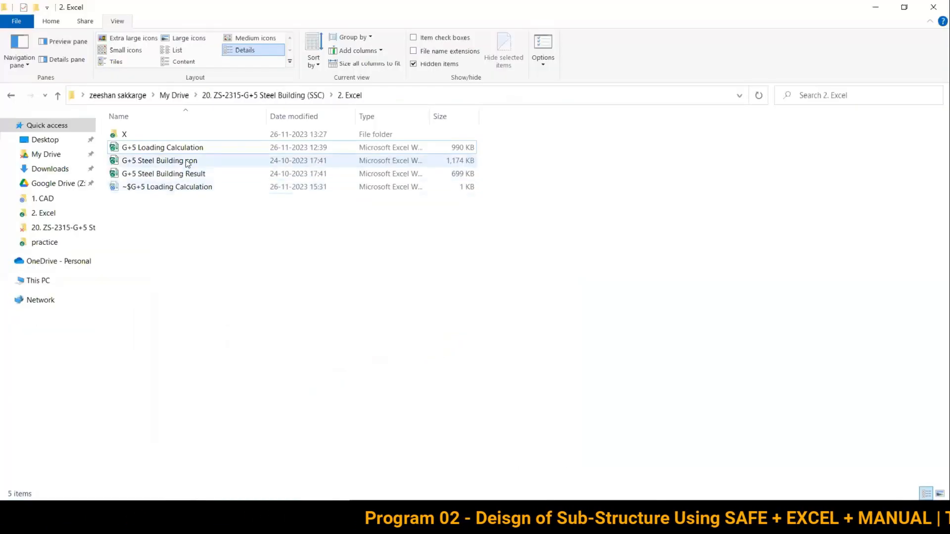
double_click(185, 160)
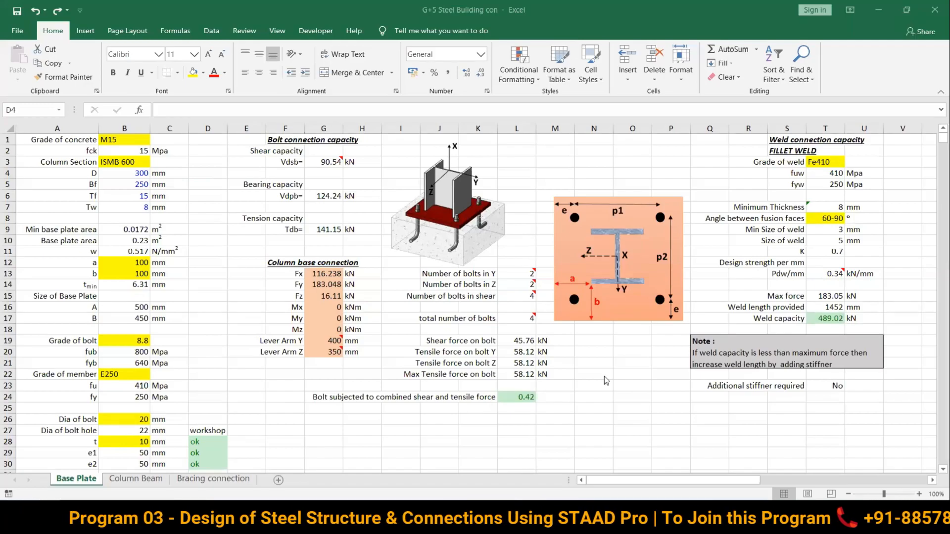
left_click(135, 480)
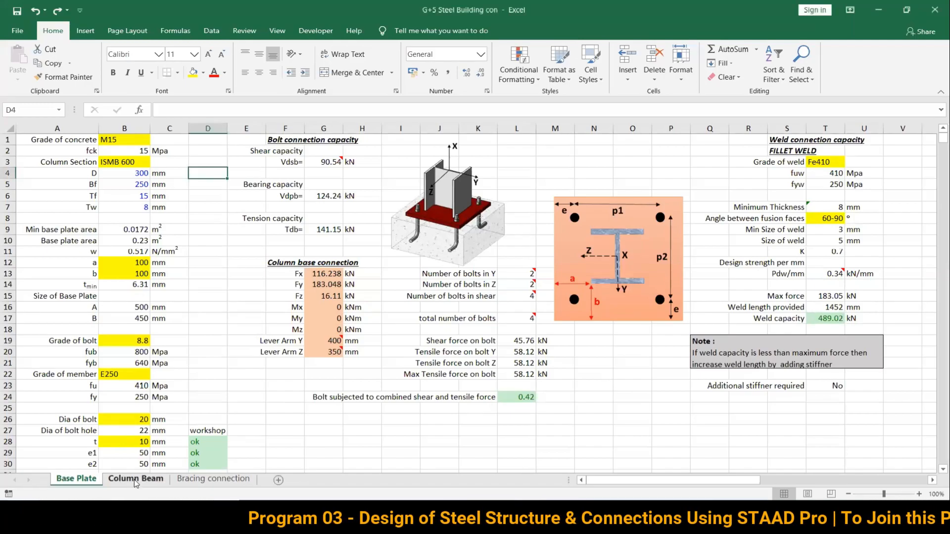
left_click(126, 482)
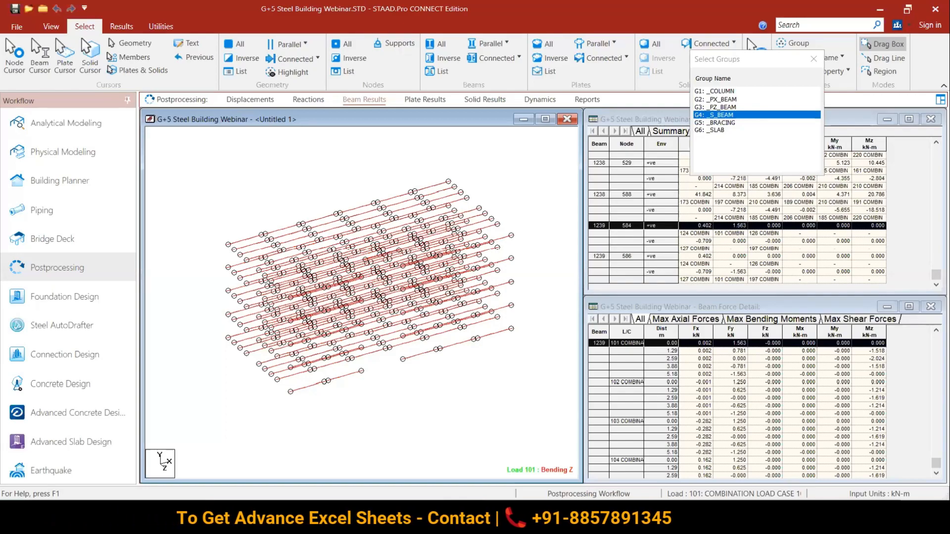
Step: Examine the Column Beam sheet's moment connection forces, lever arms, bolt capacities, plate design and fillet weld calculations
mouse_move(592, 445)
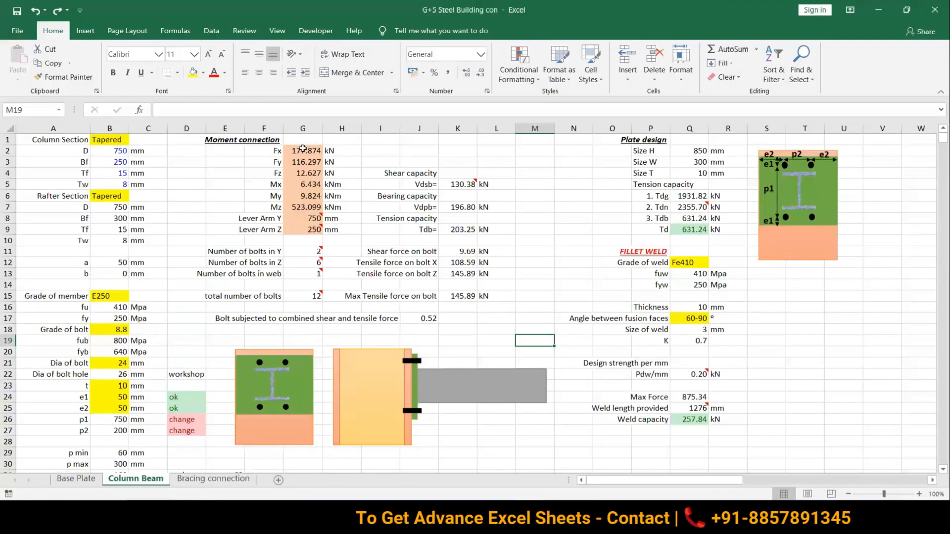
left_click_drag(303, 193, 303, 206)
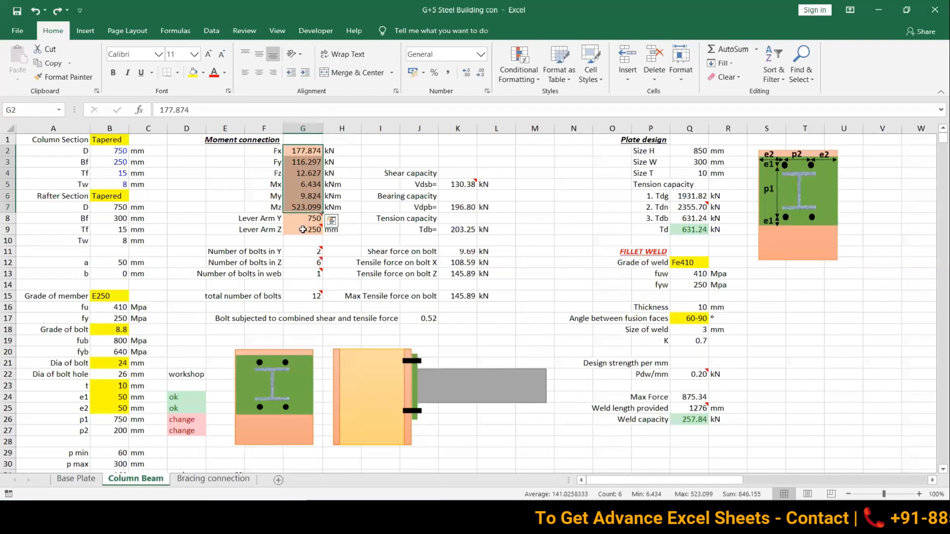
left_click(297, 218)
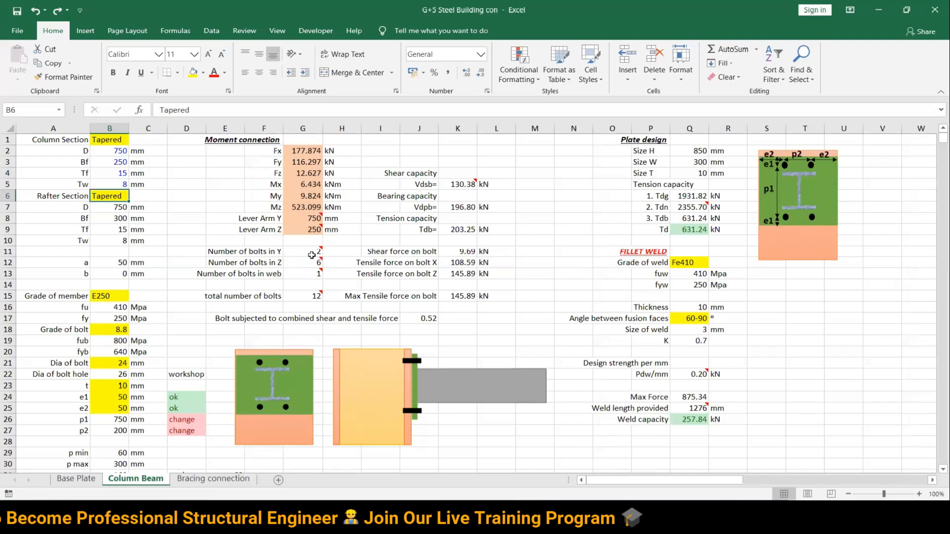
left_click(573, 239)
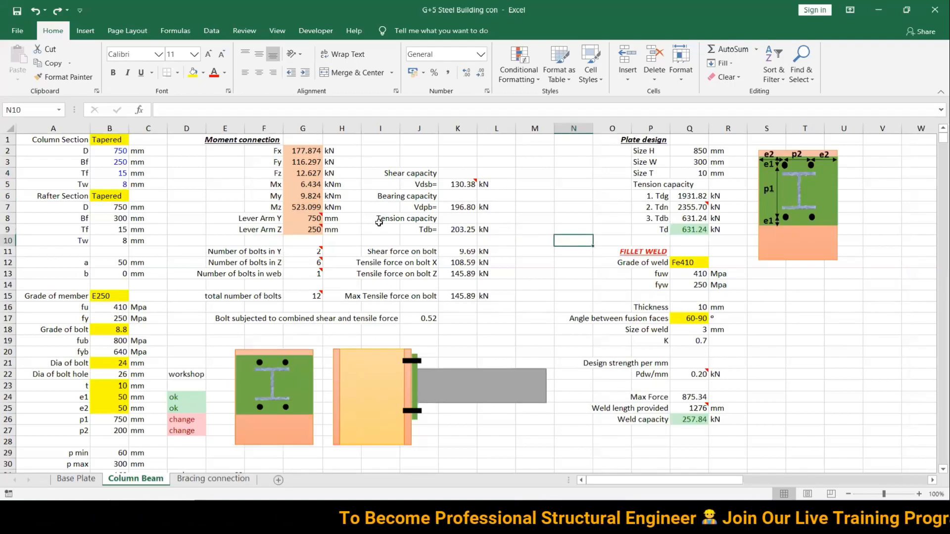
left_click(562, 183)
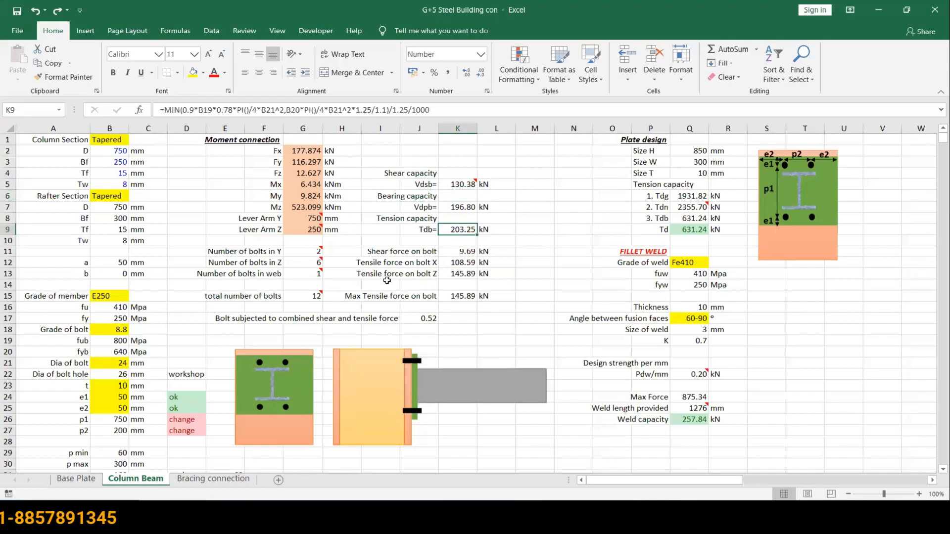
left_click(302, 296)
left_click(486, 339)
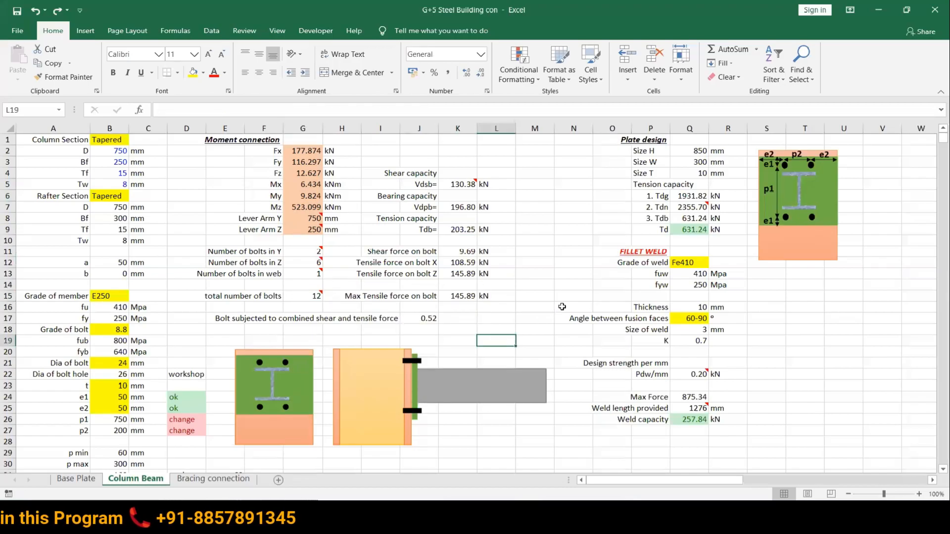
left_click(804, 307)
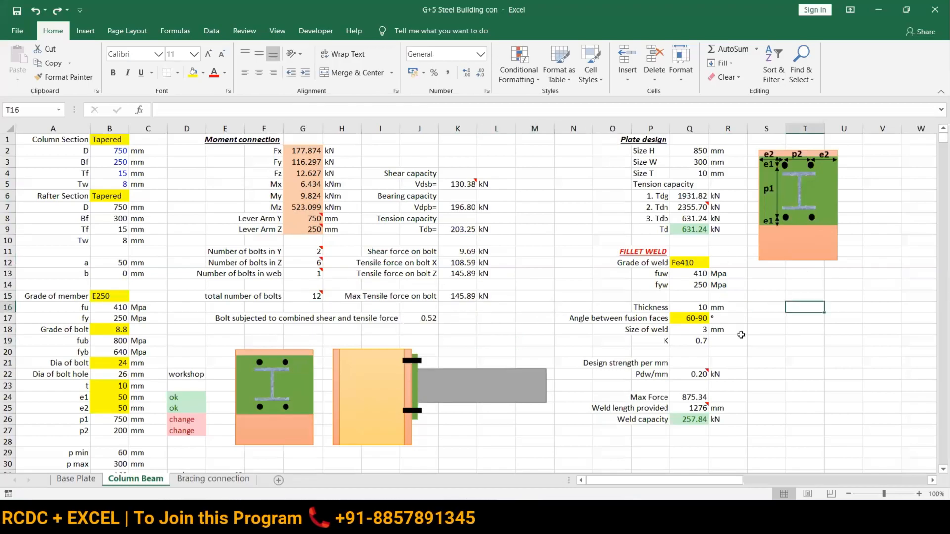
Step: Look over the workbook's Base Plate sheet, and switch back to STAAD.Pro to close the Select Groups dialog
left_click(87, 480)
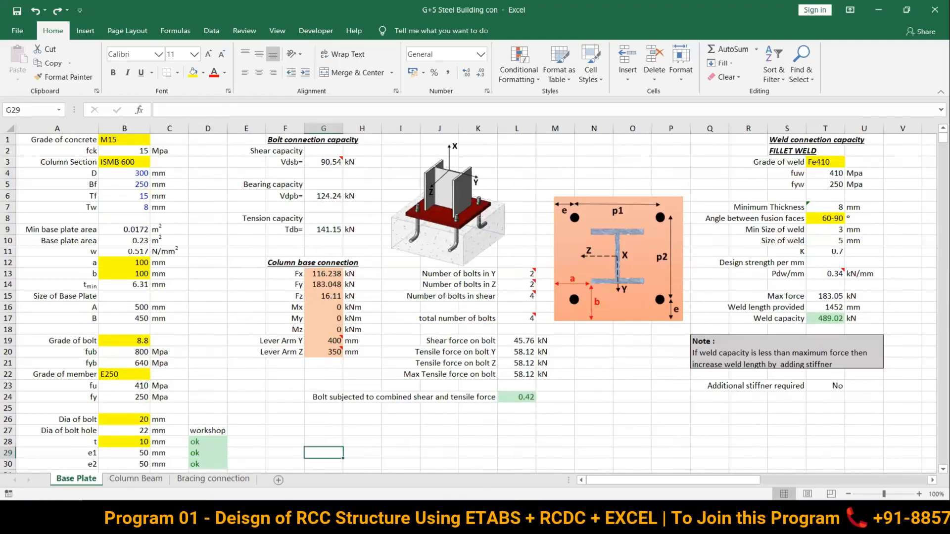
mouse_move(499, 523)
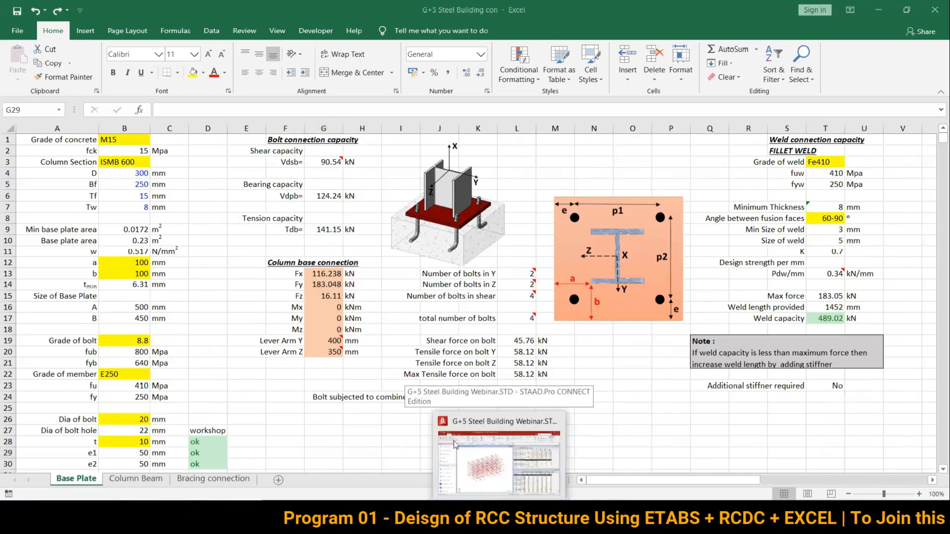
left_click(480, 435)
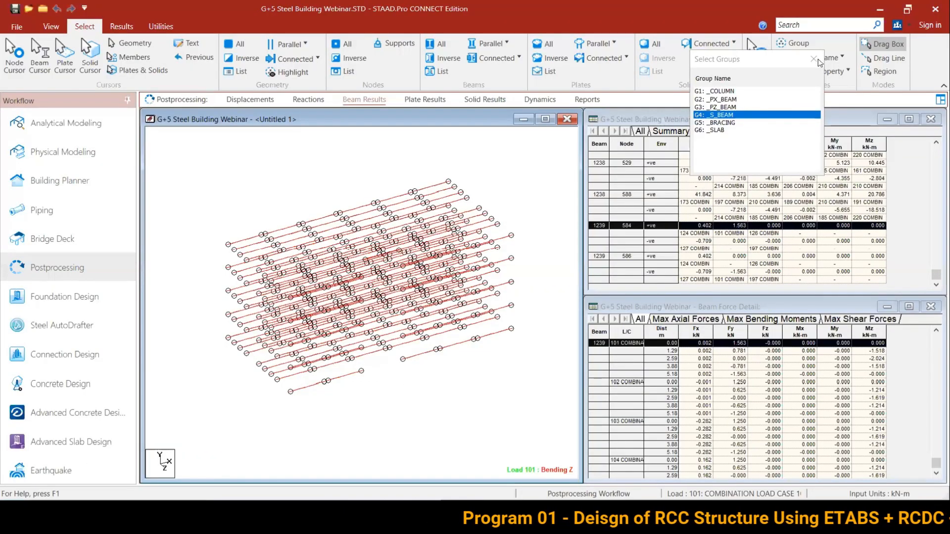
left_click(816, 61)
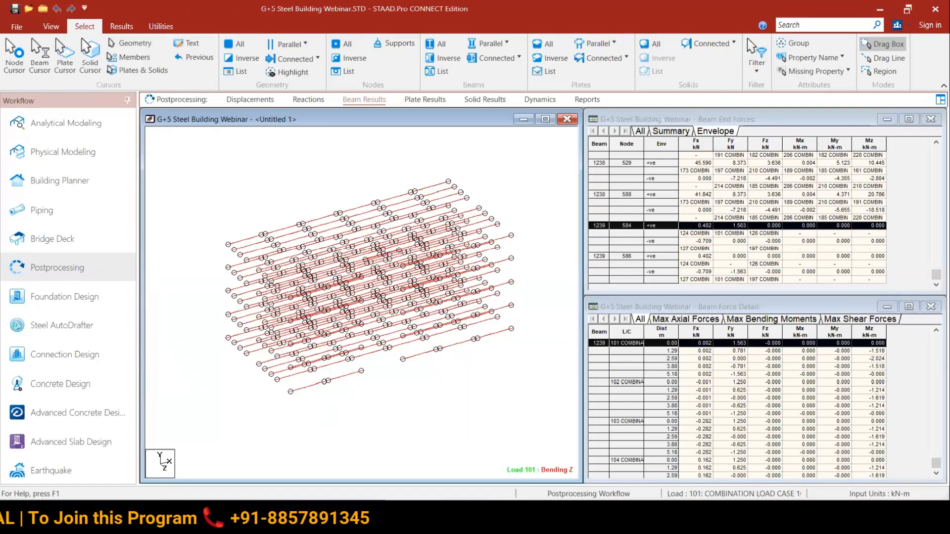
Step: Switch to the connection workbook in Excel and review the bolt, gusset plate and weld design on the Bracing connection sheet
left_click(462, 167)
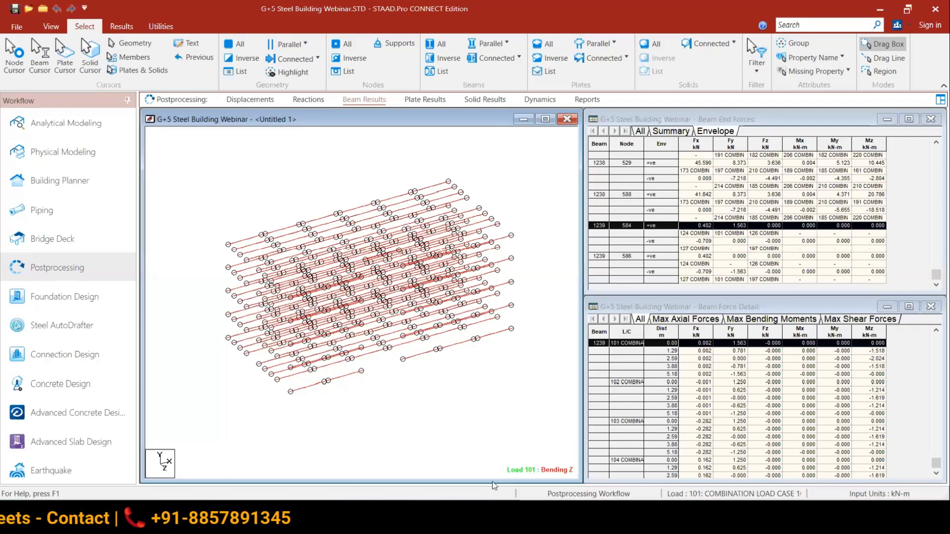
mouse_move(492, 509)
left_click(587, 429)
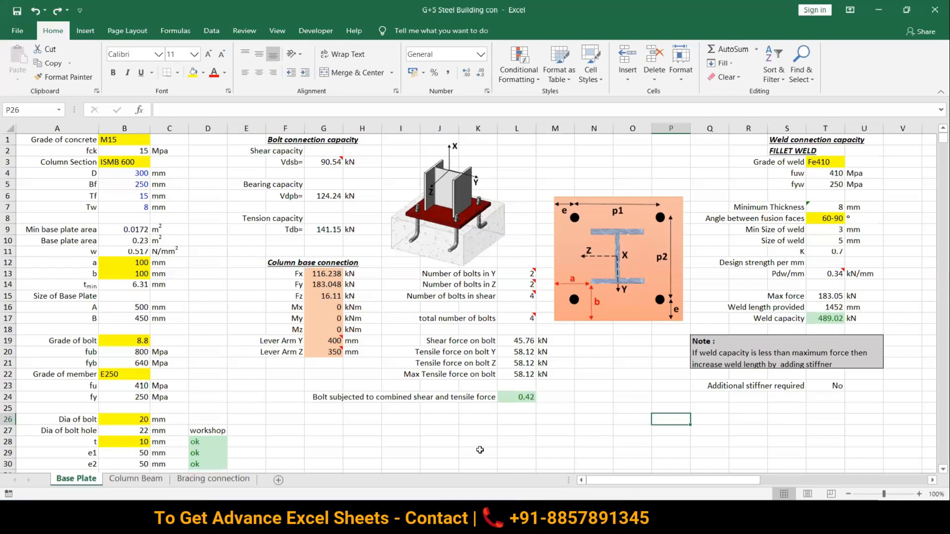
left_click(213, 478)
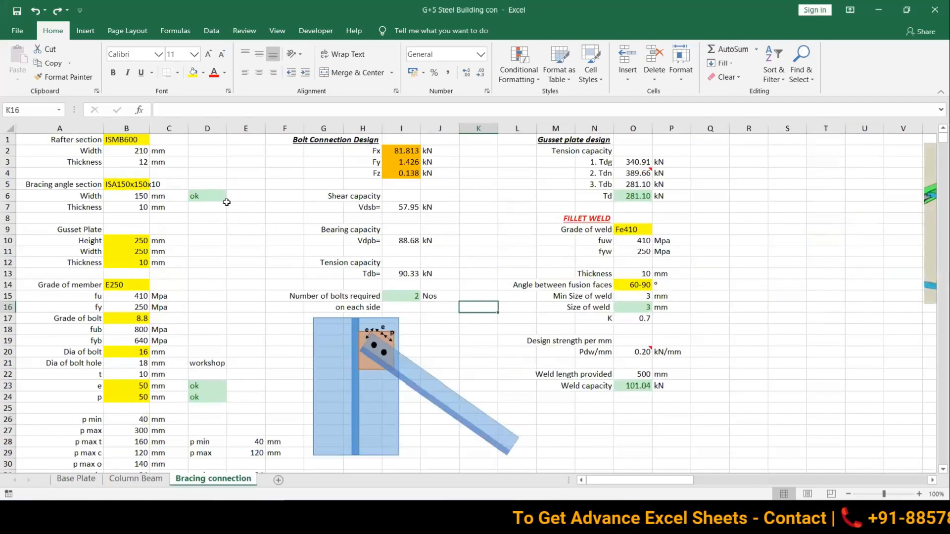
left_click(808, 253)
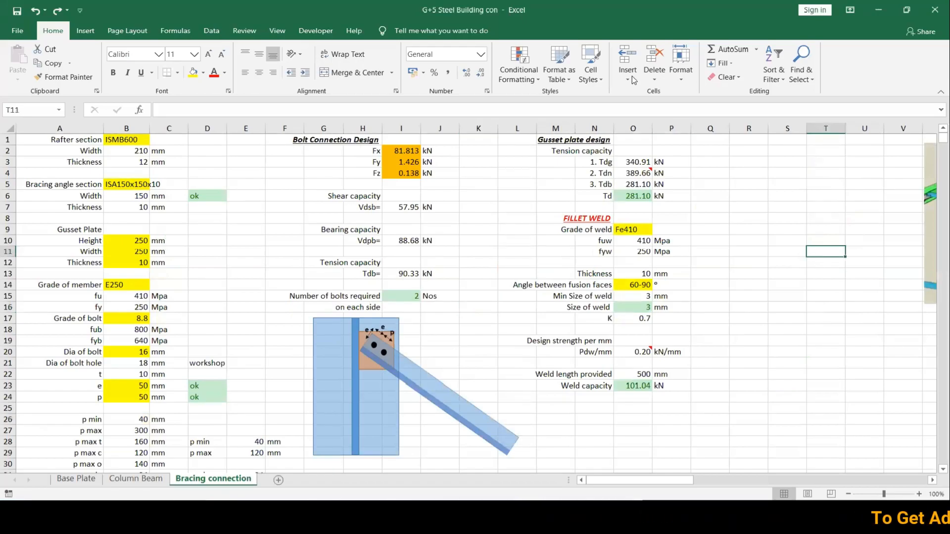
Step: Switch to STAAD.Pro's Analytical Modeling workflow and expand the IS 1893-2016 seismic definition in the load definitions
mouse_move(530, 514)
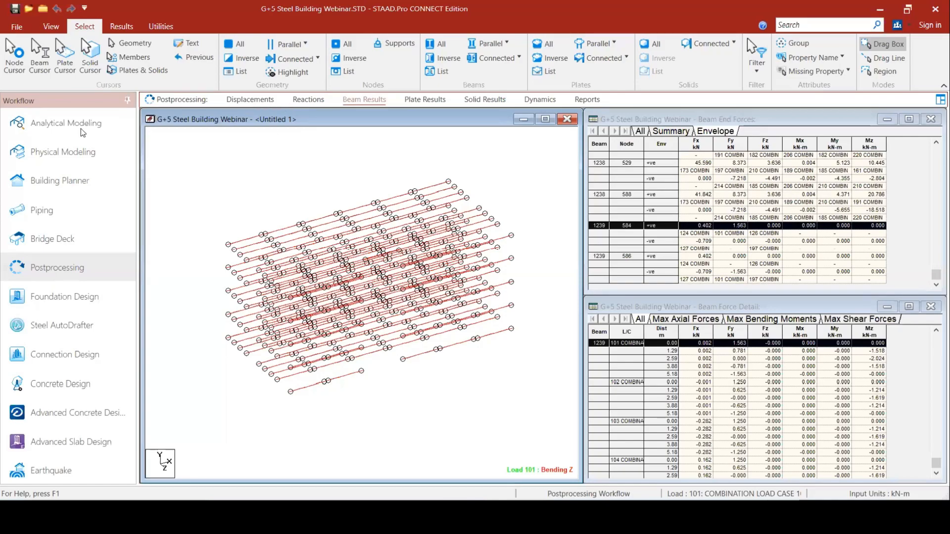
left_click(53, 124)
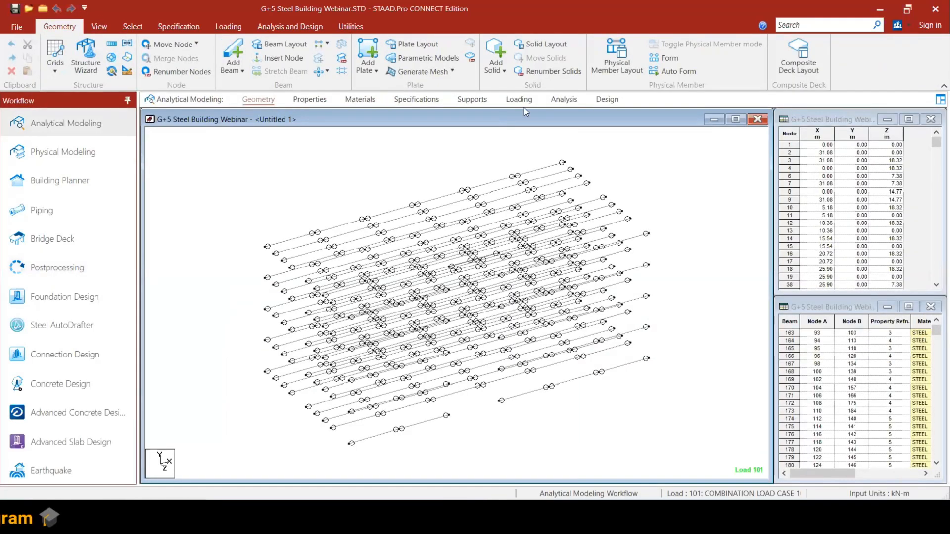
left_click(473, 100)
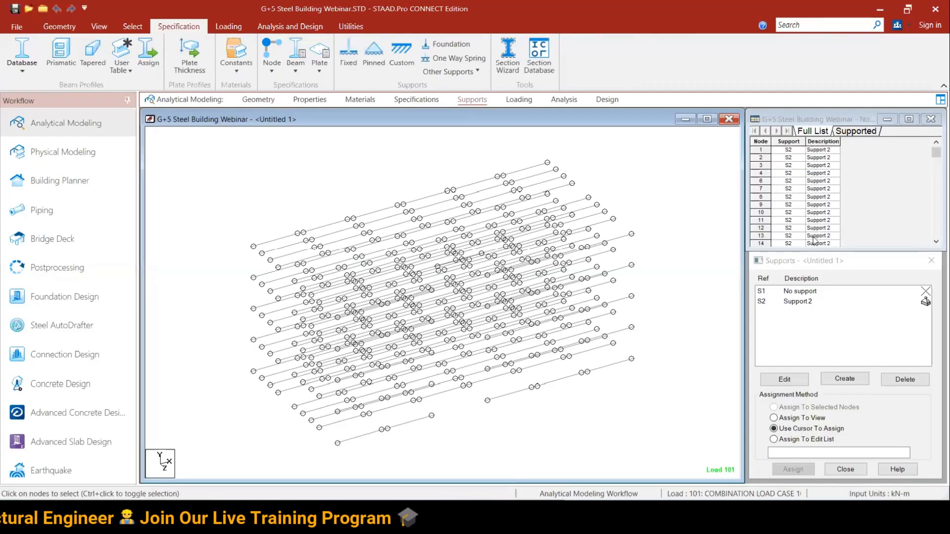
left_click(519, 99)
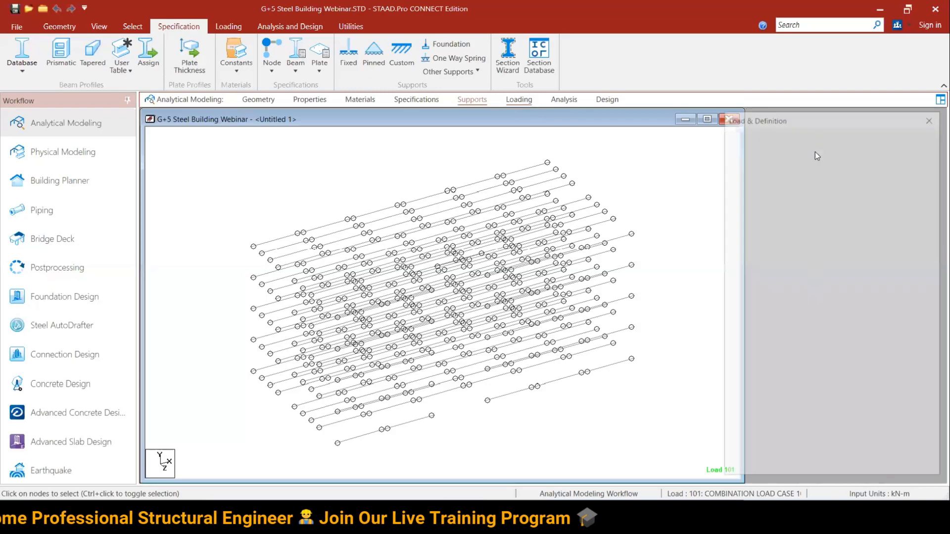
left_click(732, 131)
left_click(741, 158)
left_click(742, 158)
left_click(742, 185)
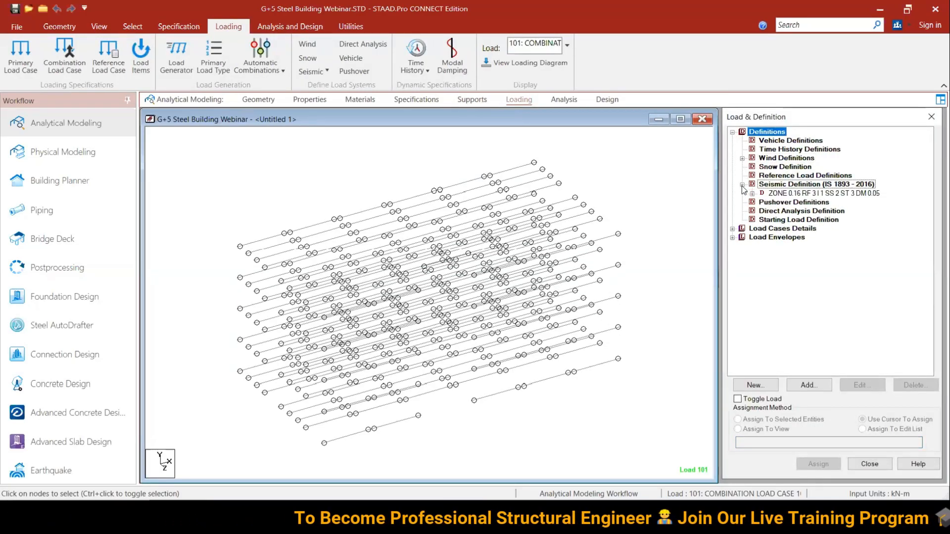
left_click(752, 193)
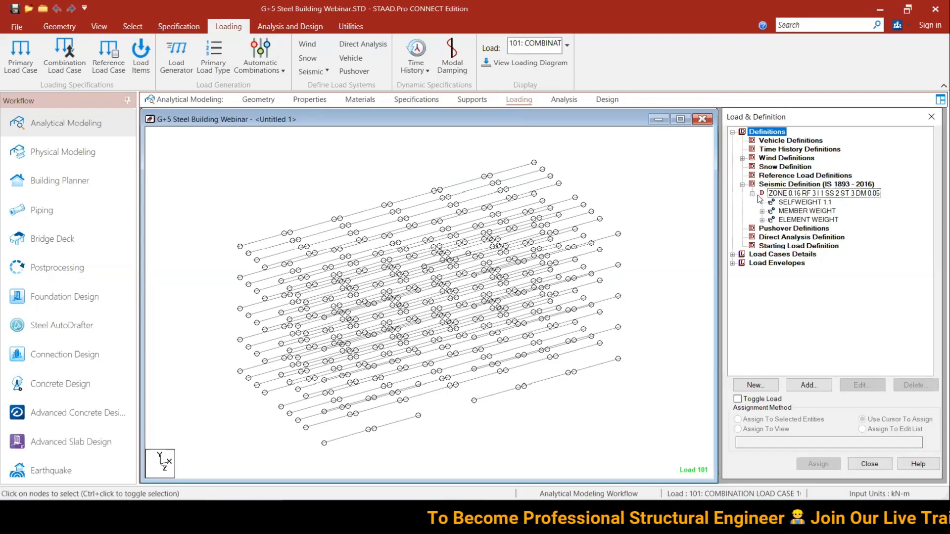
Step: Examine the parameters of the seismic definition and its IS:1893 generation options, and close them without changes
left_click(797, 193)
double_click(797, 194)
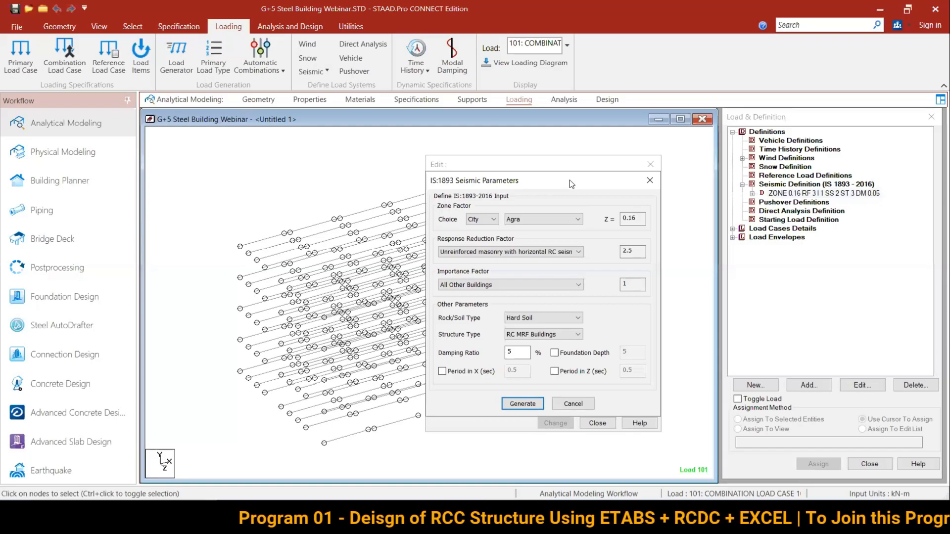
left_click_drag(572, 184, 495, 112)
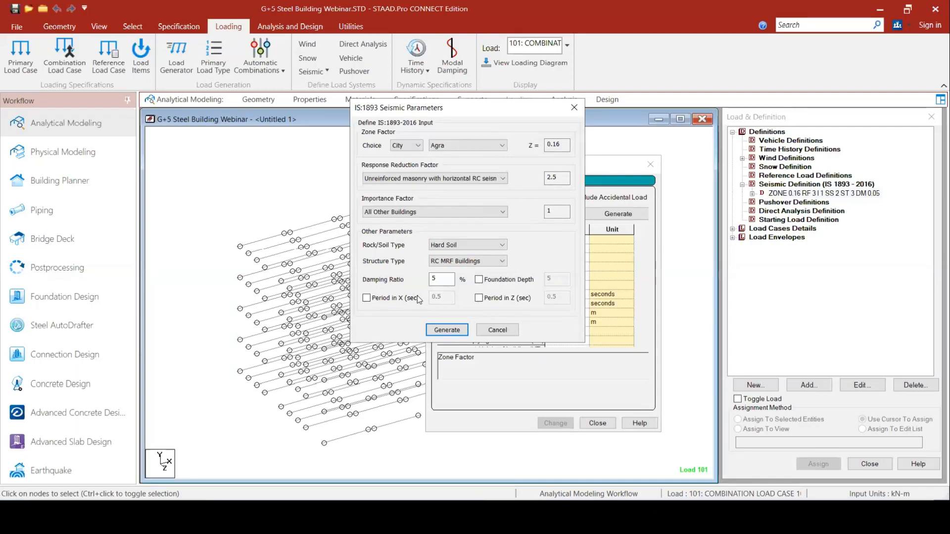
left_click(497, 331)
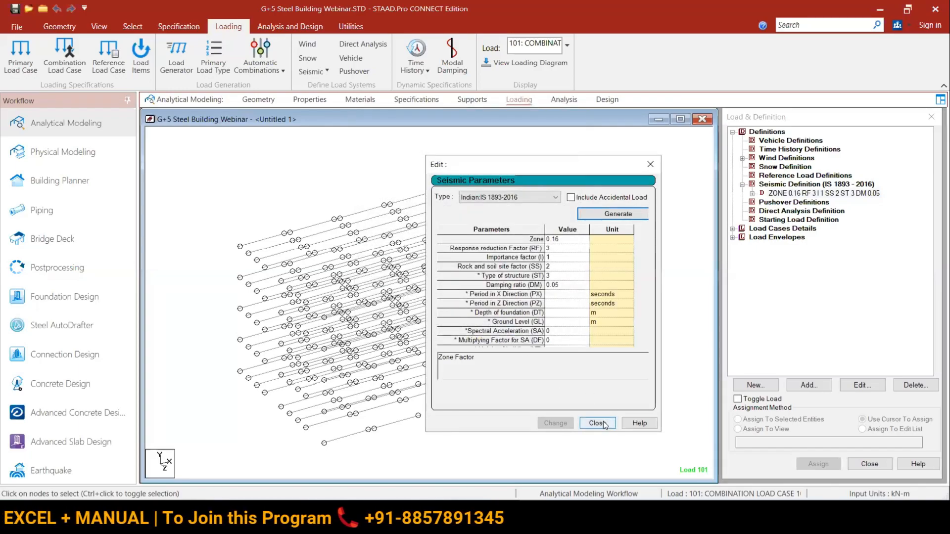
left_click(598, 424)
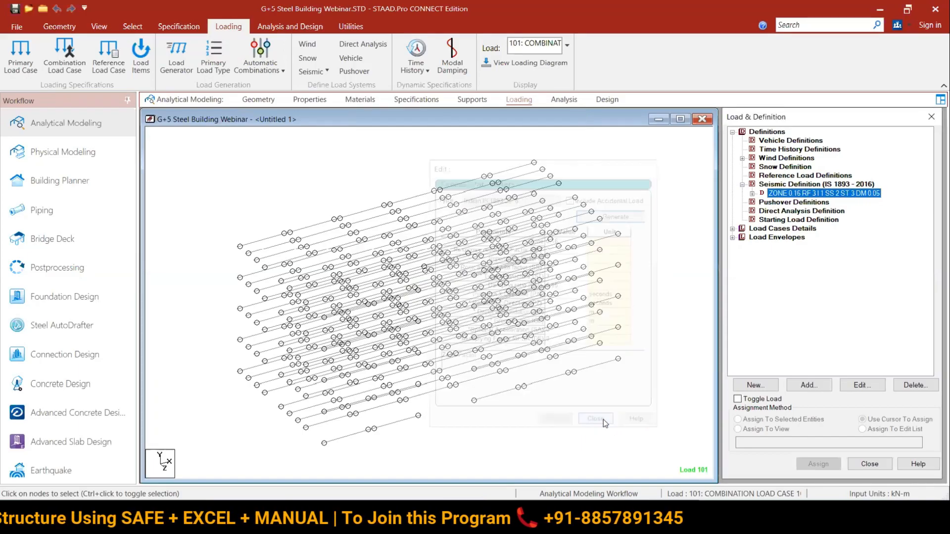
Step: Collapse the seismic definition in the load definitions and display the whole structure in the model view
left_click(742, 185)
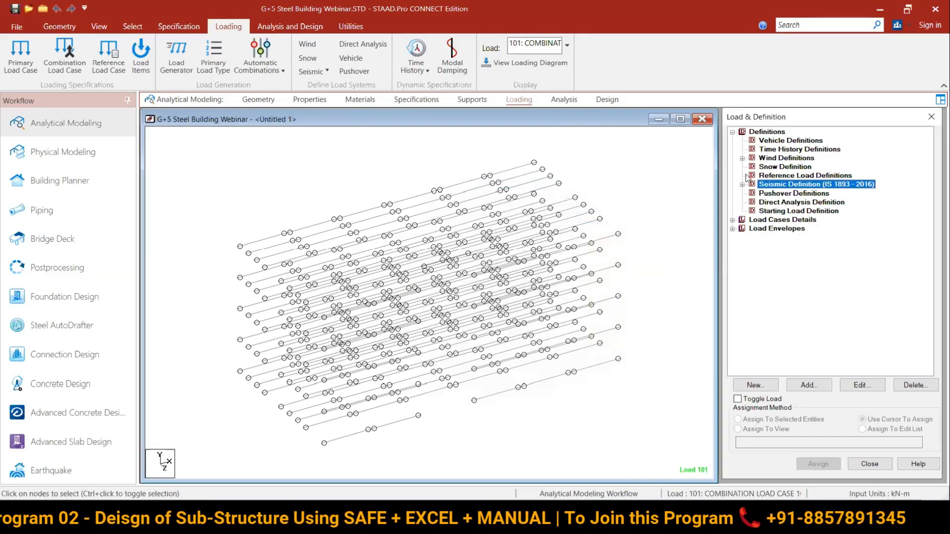
left_click(733, 133)
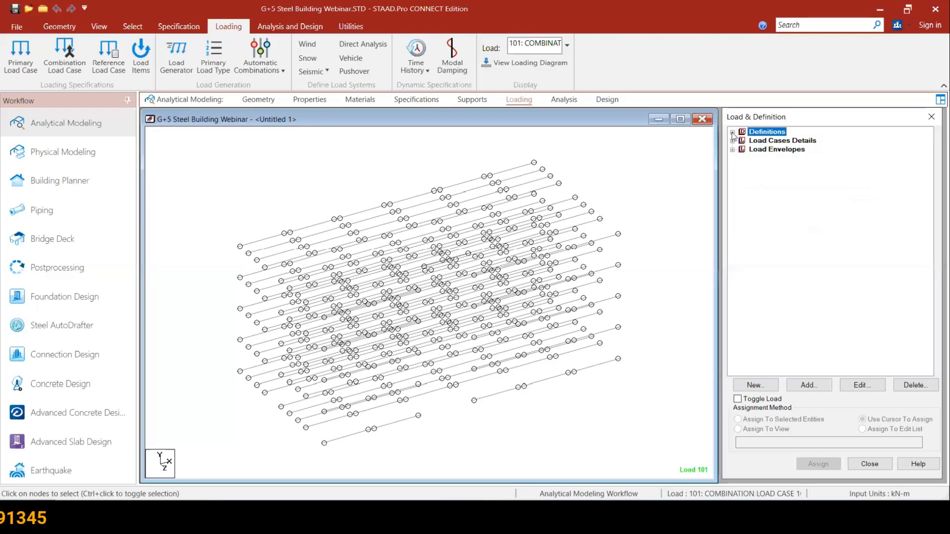
left_click(732, 132)
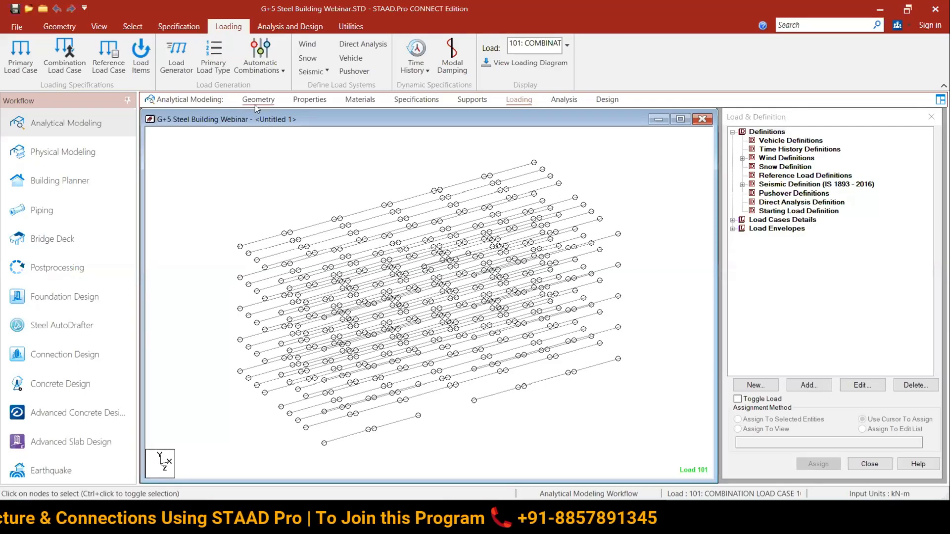
left_click(106, 26)
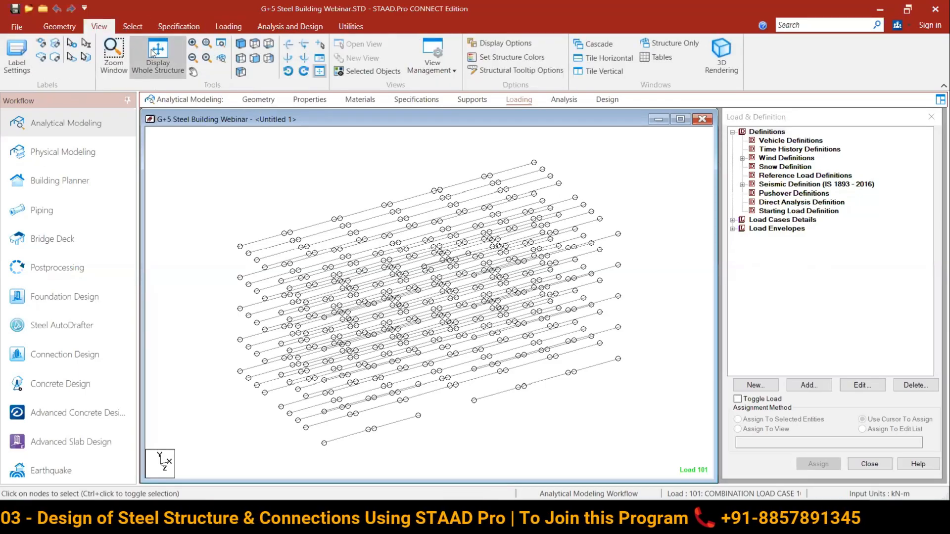
left_click(158, 49)
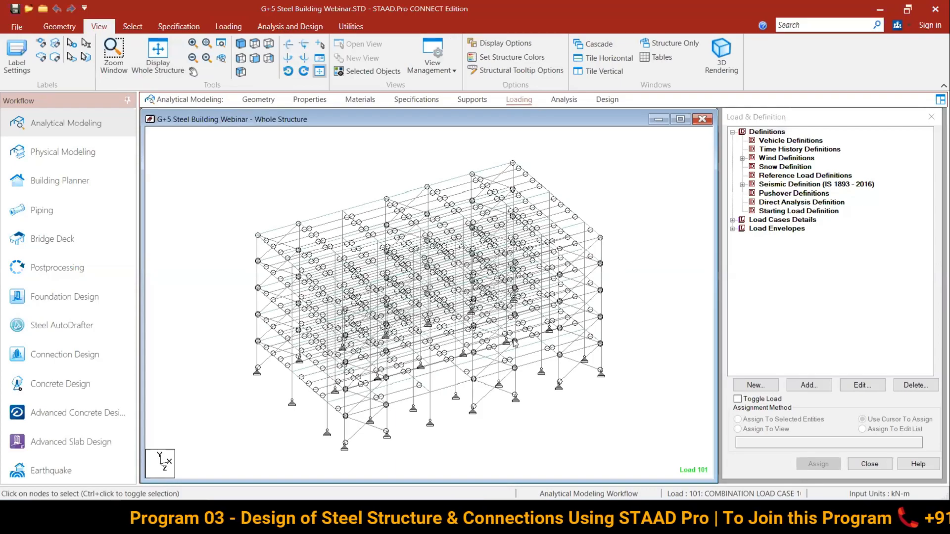